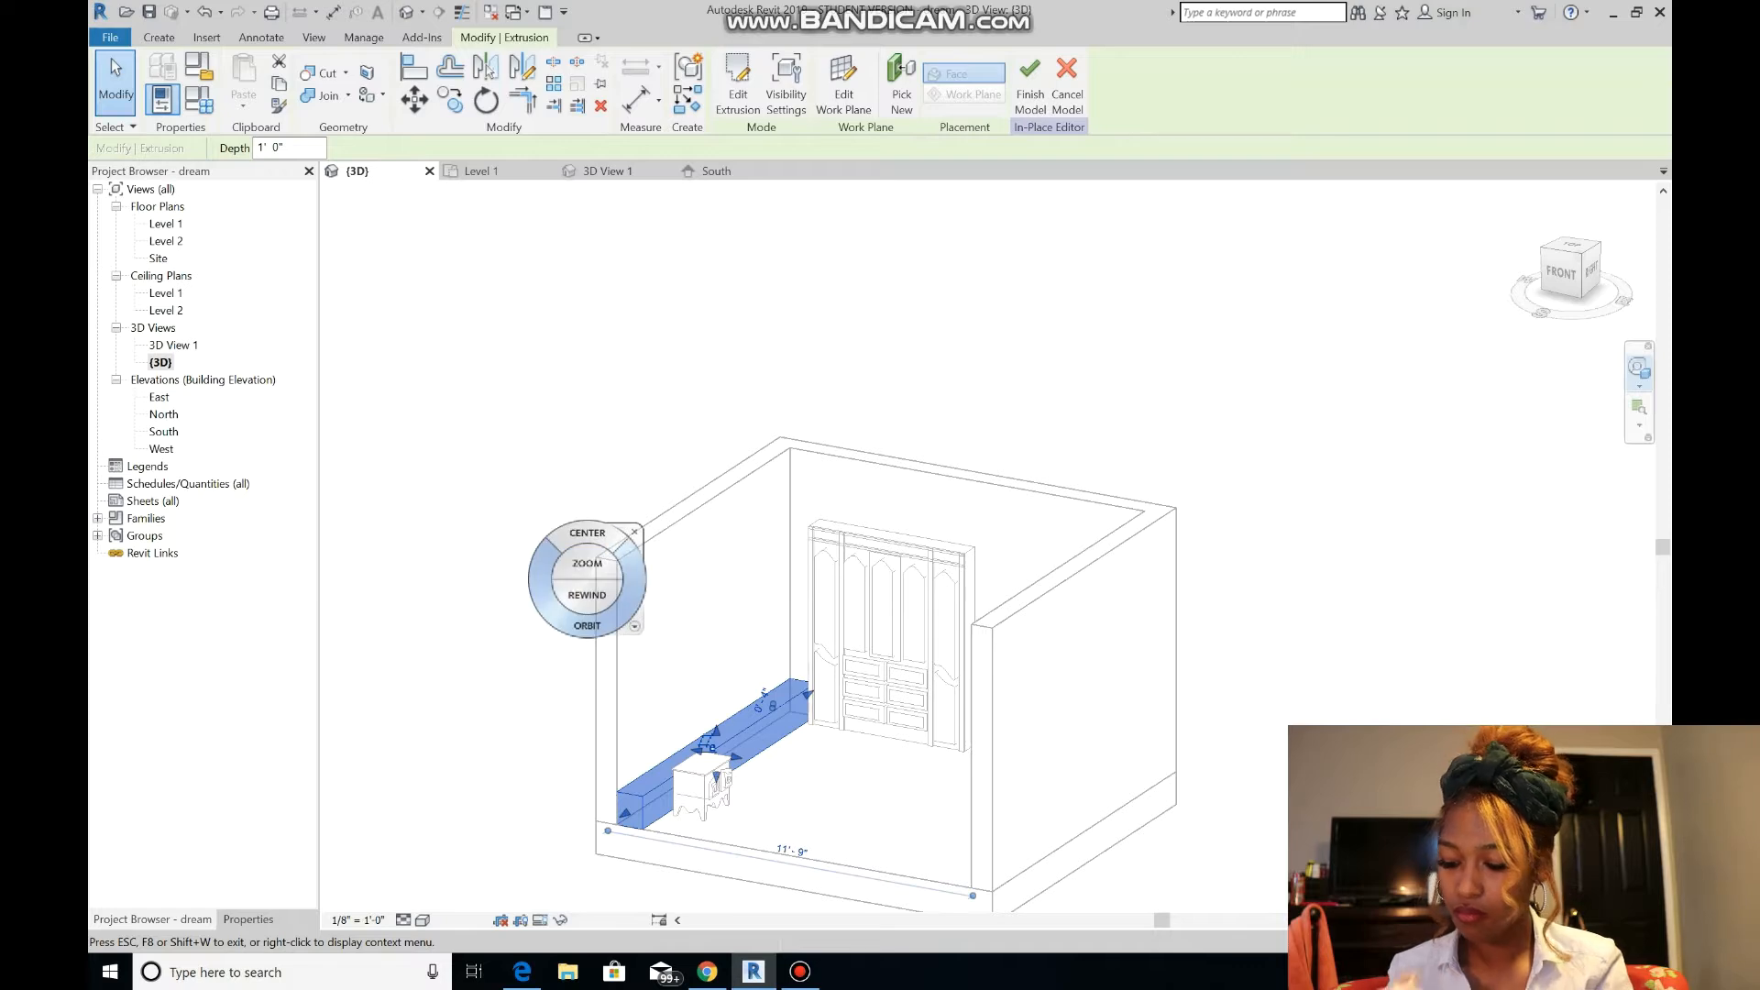
- Stretch the solid extrusion along the room's left wall up to the full wall height, with a depth of 8' 0"
key(Escape)
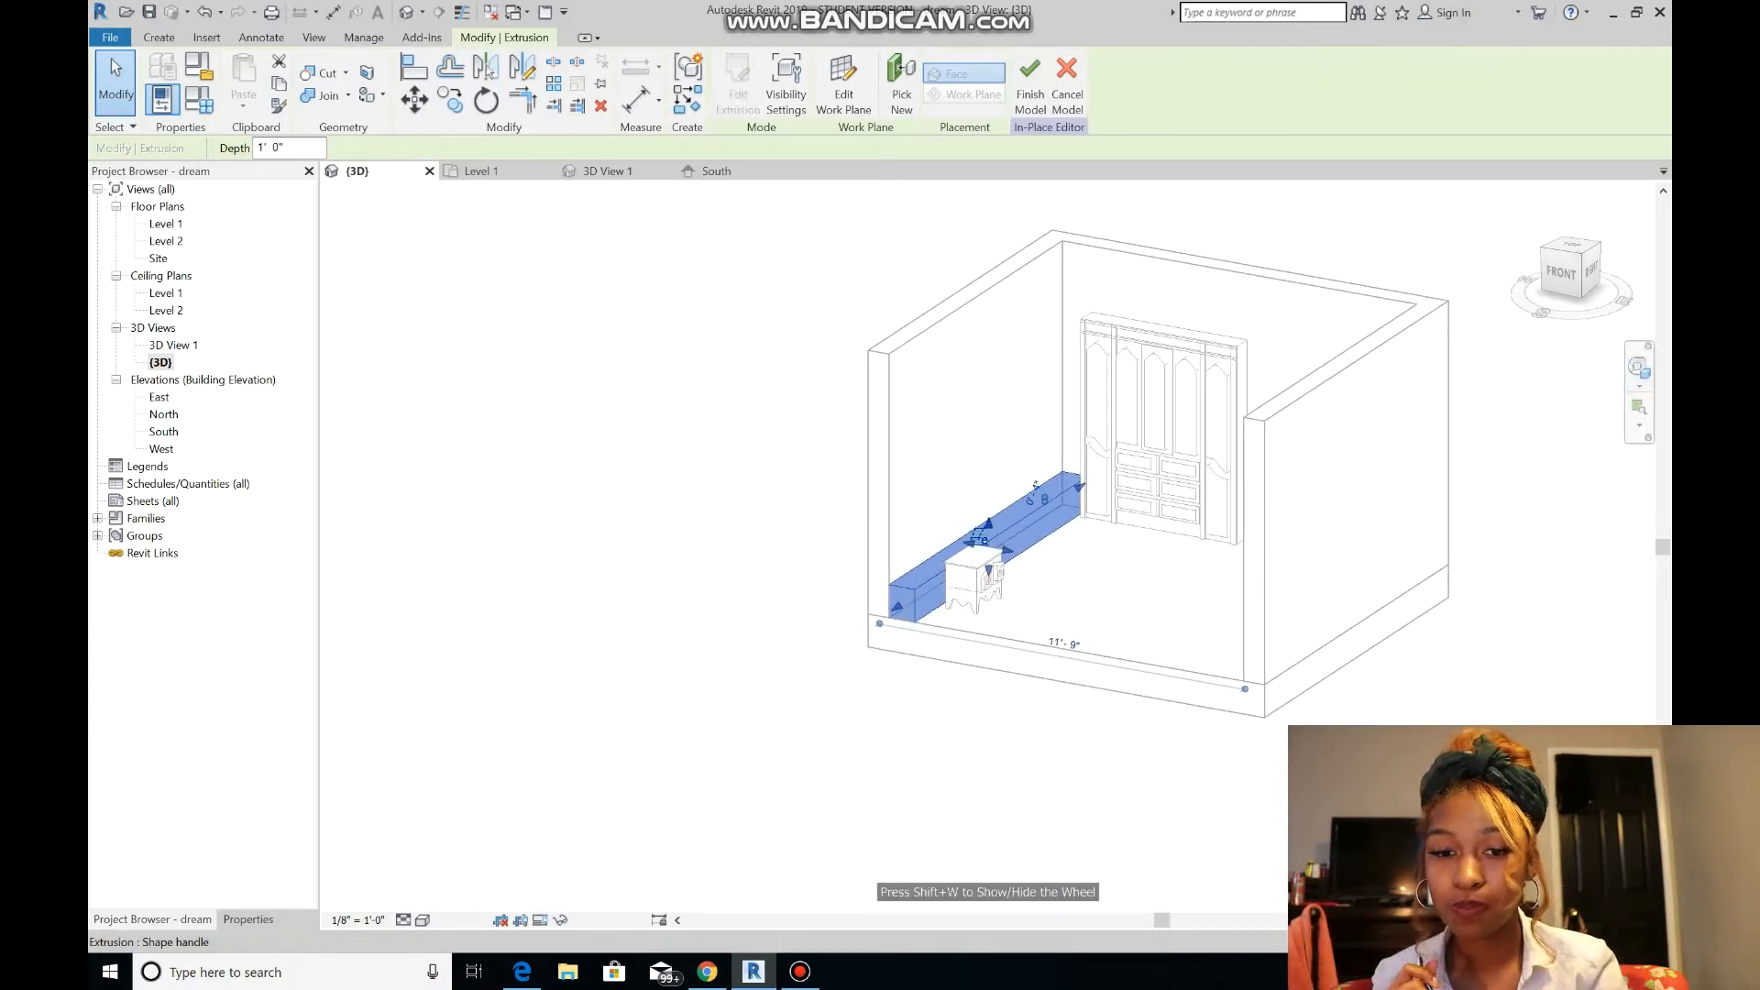
drag(980, 530, 958, 402)
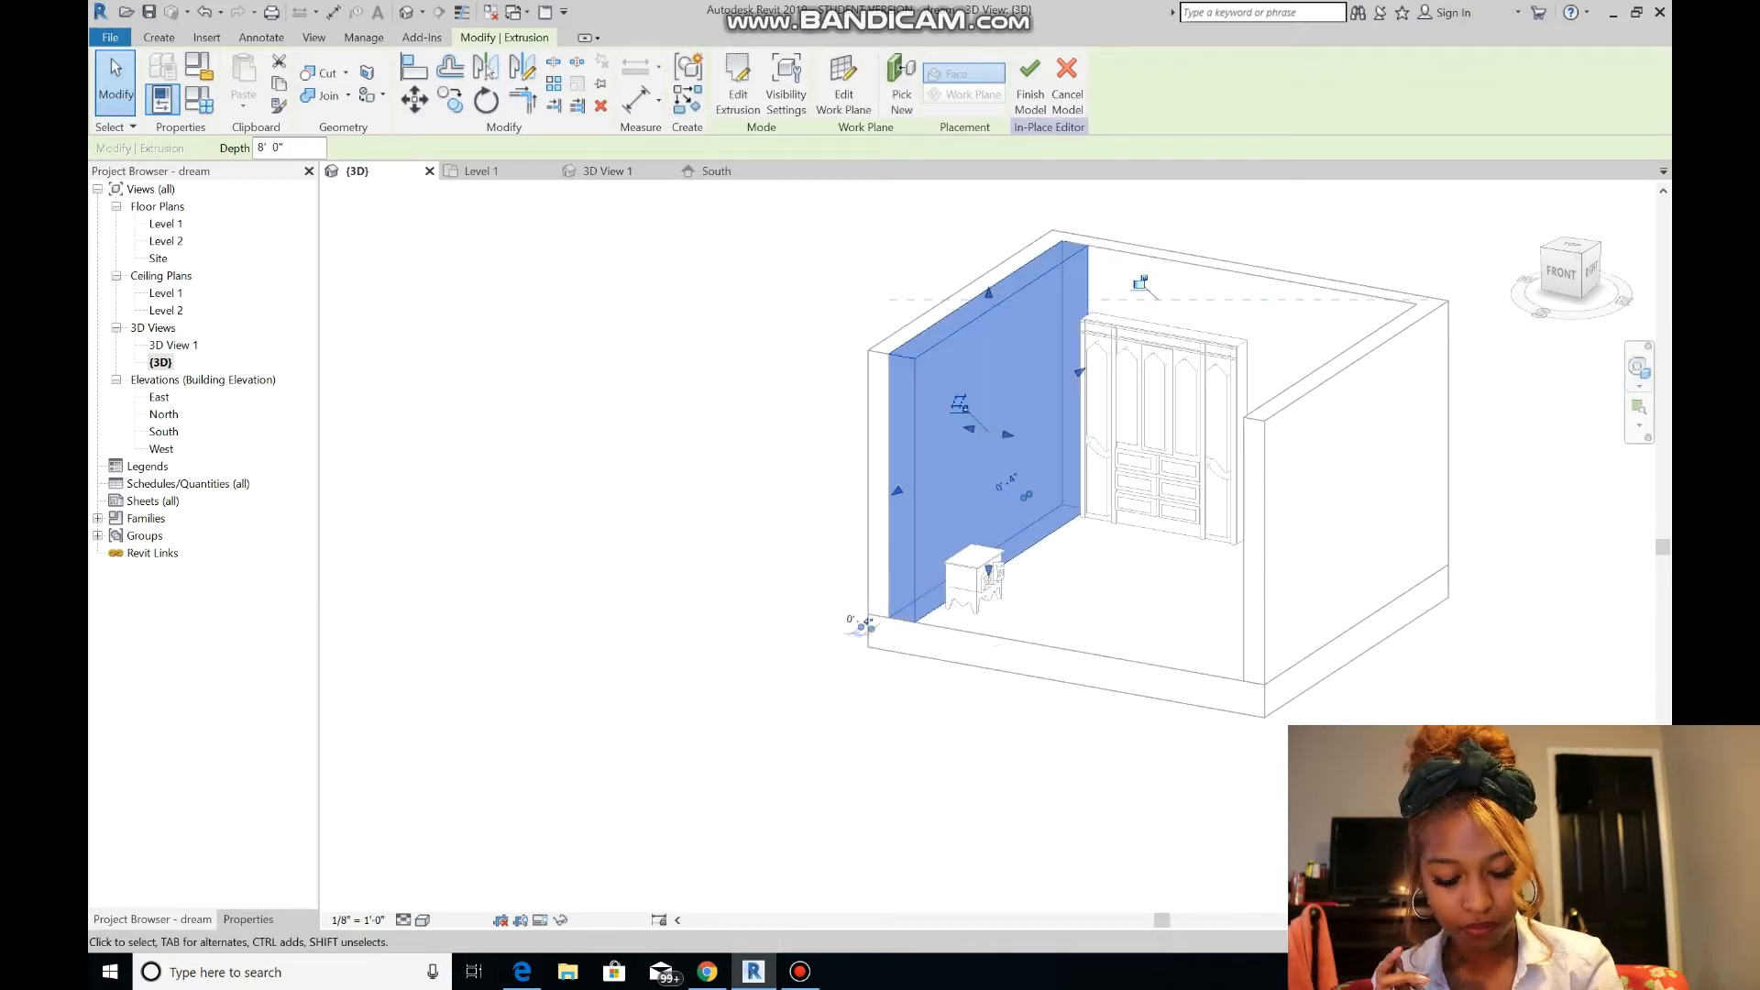
drag(1162, 920, 1254, 920)
key(Escape)
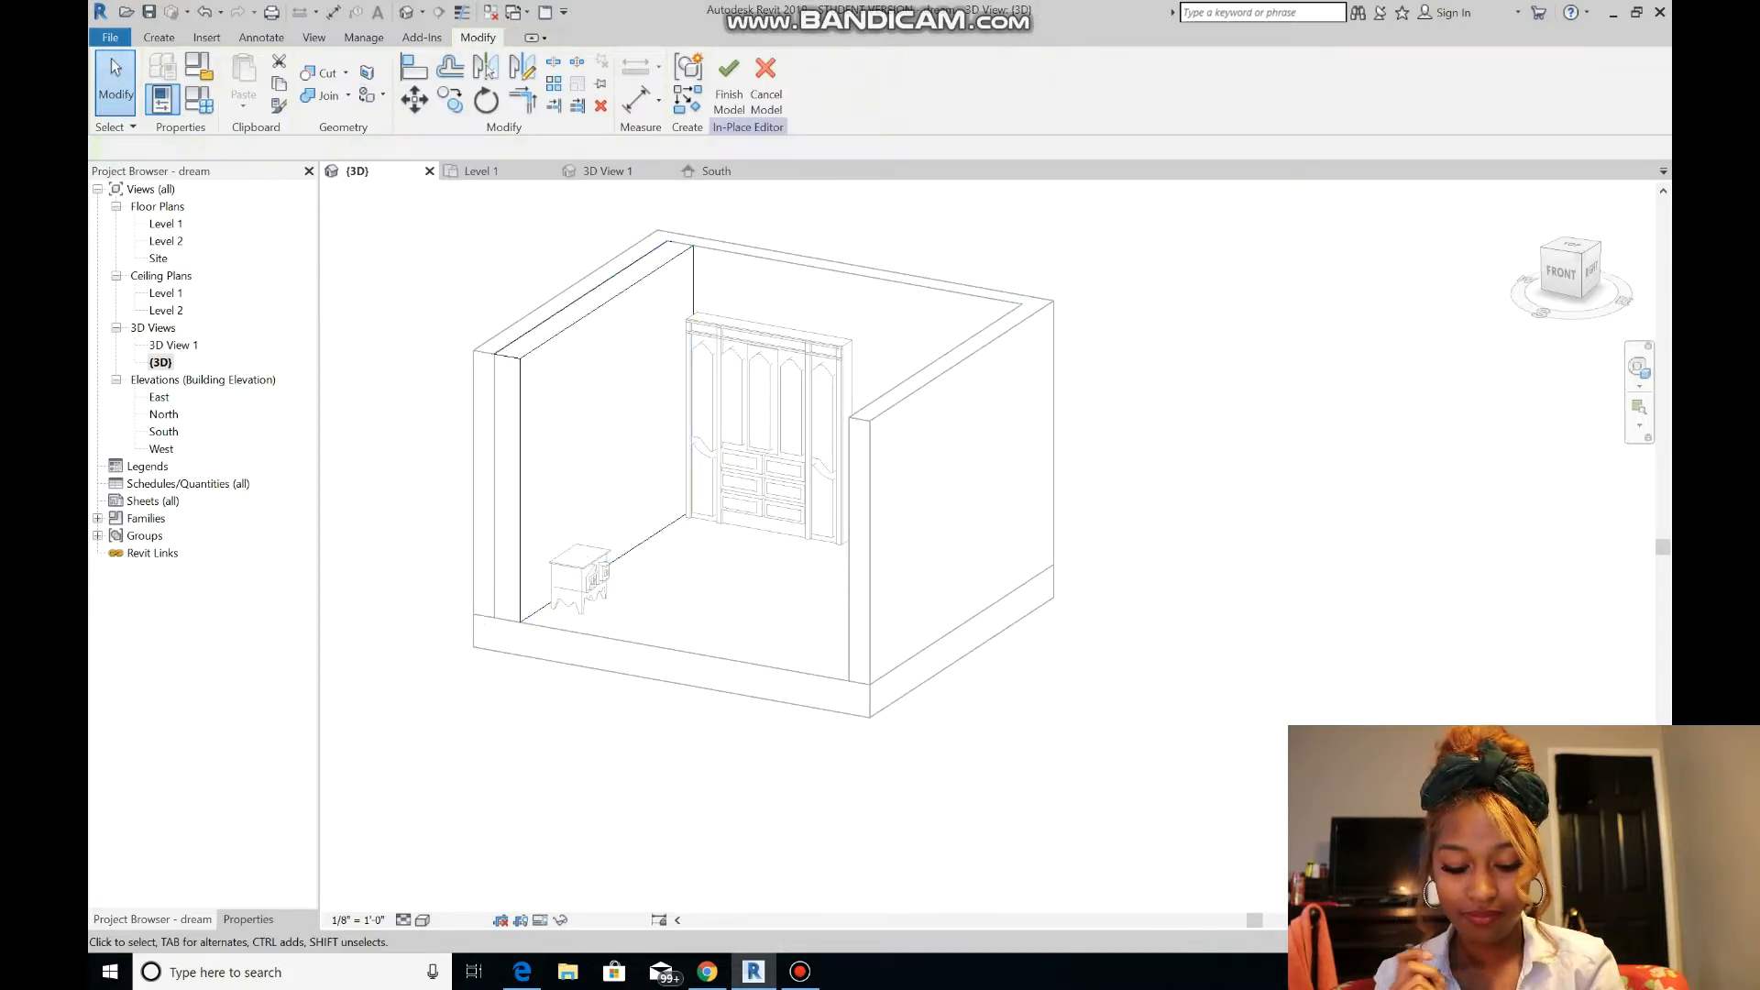
- In the Level 1 plan, sketch a rectangular void extrusion about 5'-3" long and 5" deep in the built-out wall's inner face
key(ctrl+Tab)
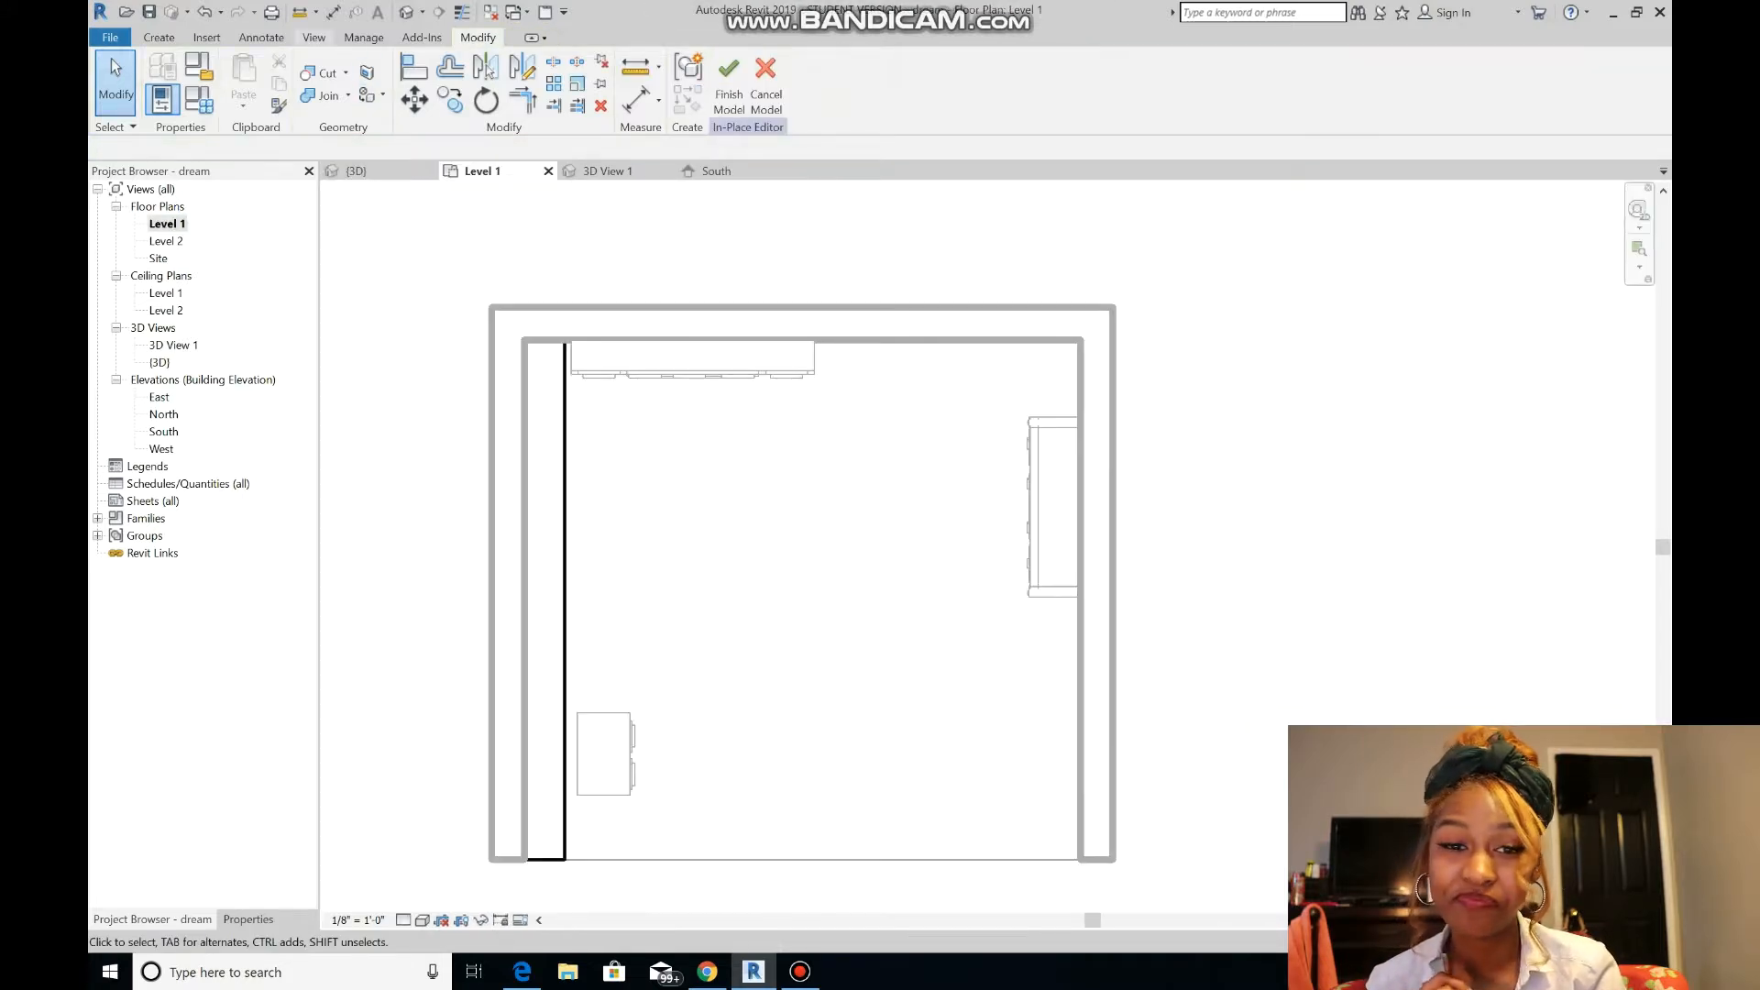
click(158, 36)
click(450, 82)
click(458, 138)
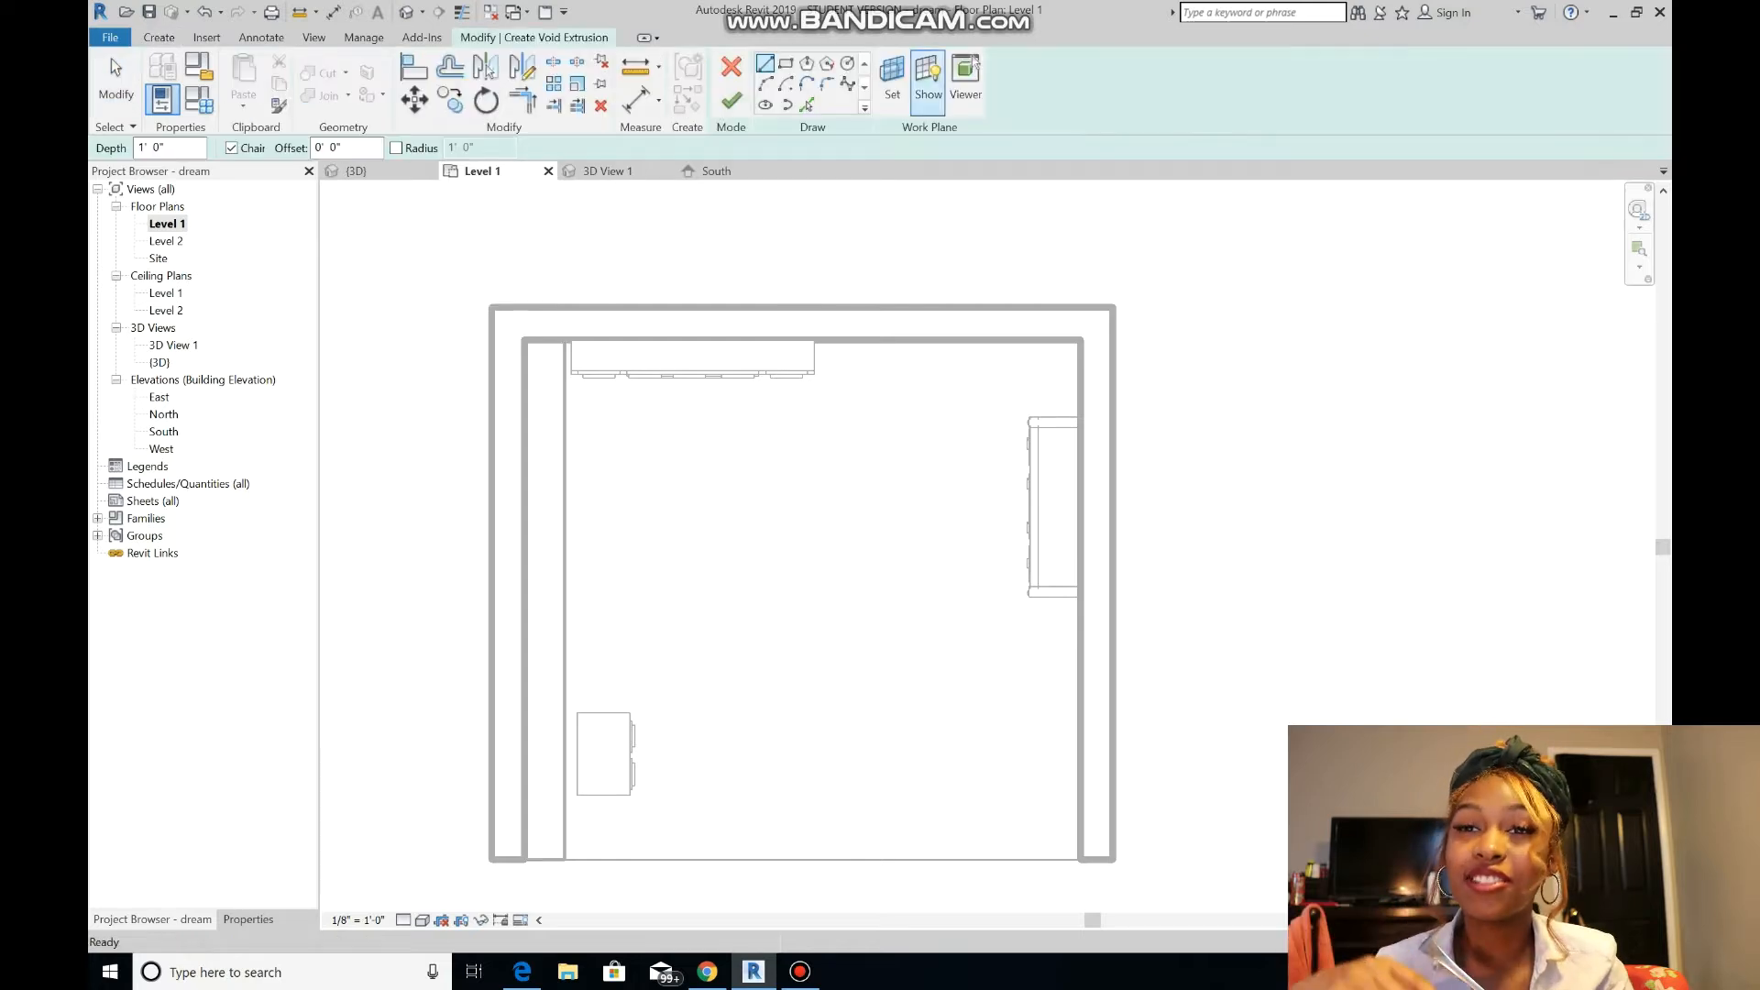
key(Return)
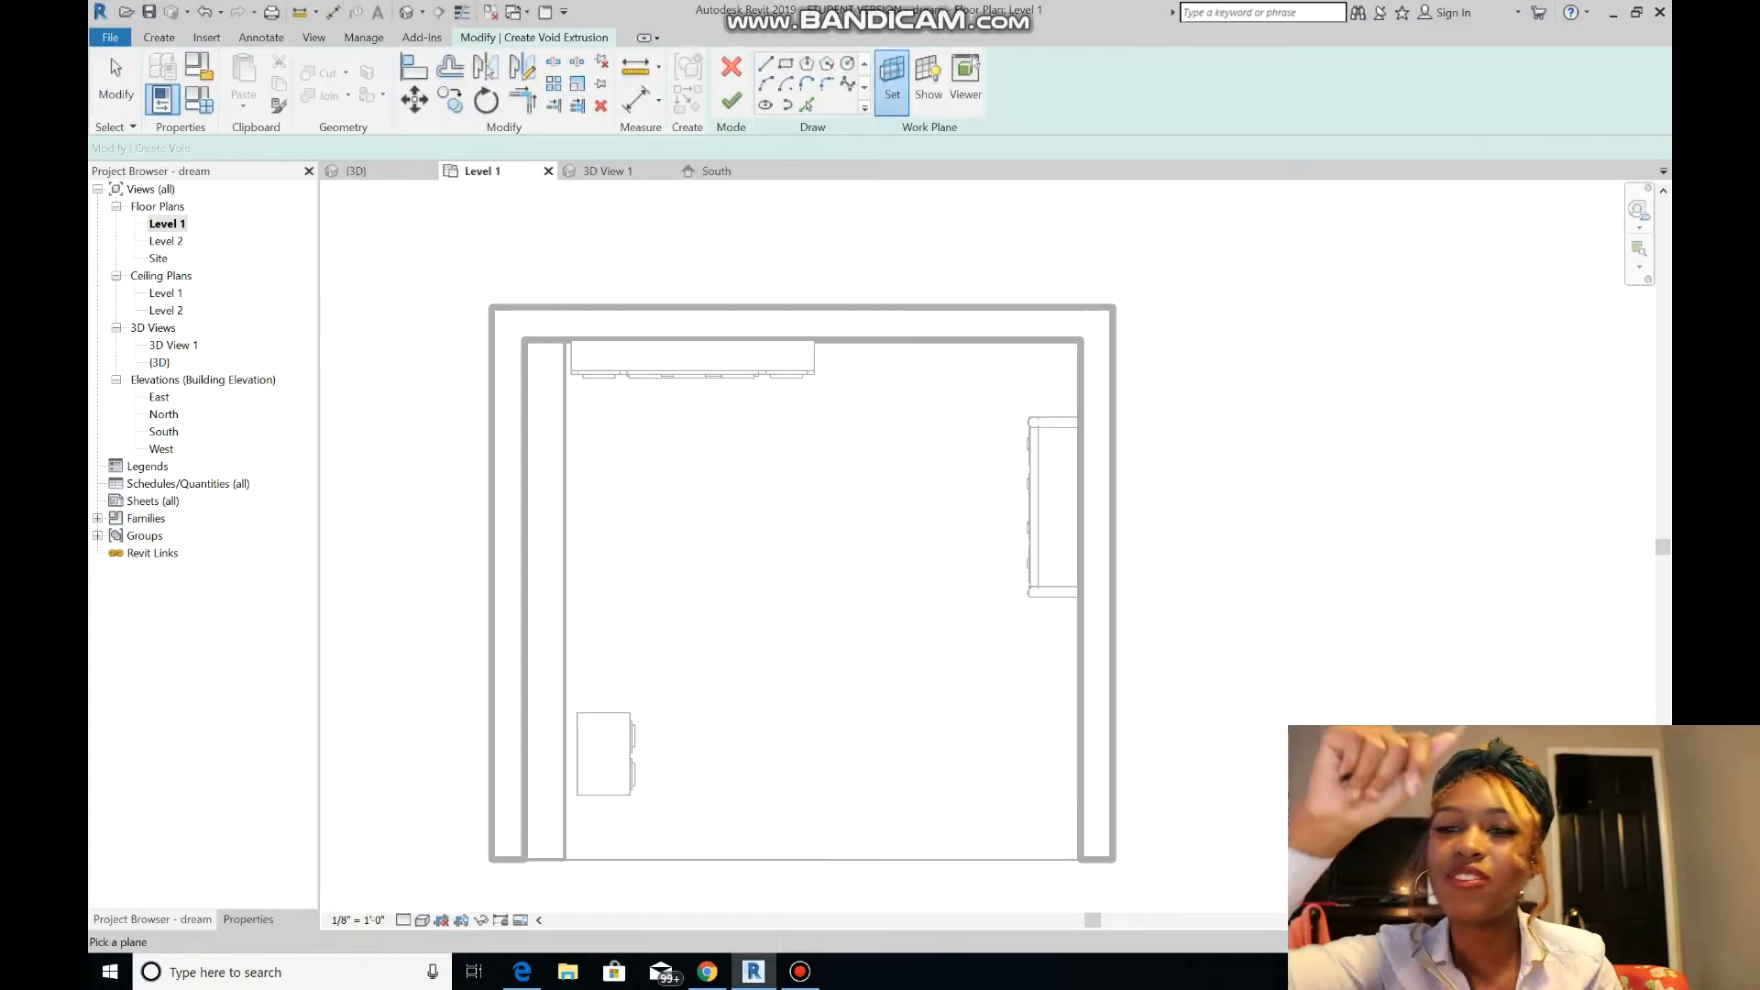
click(784, 62)
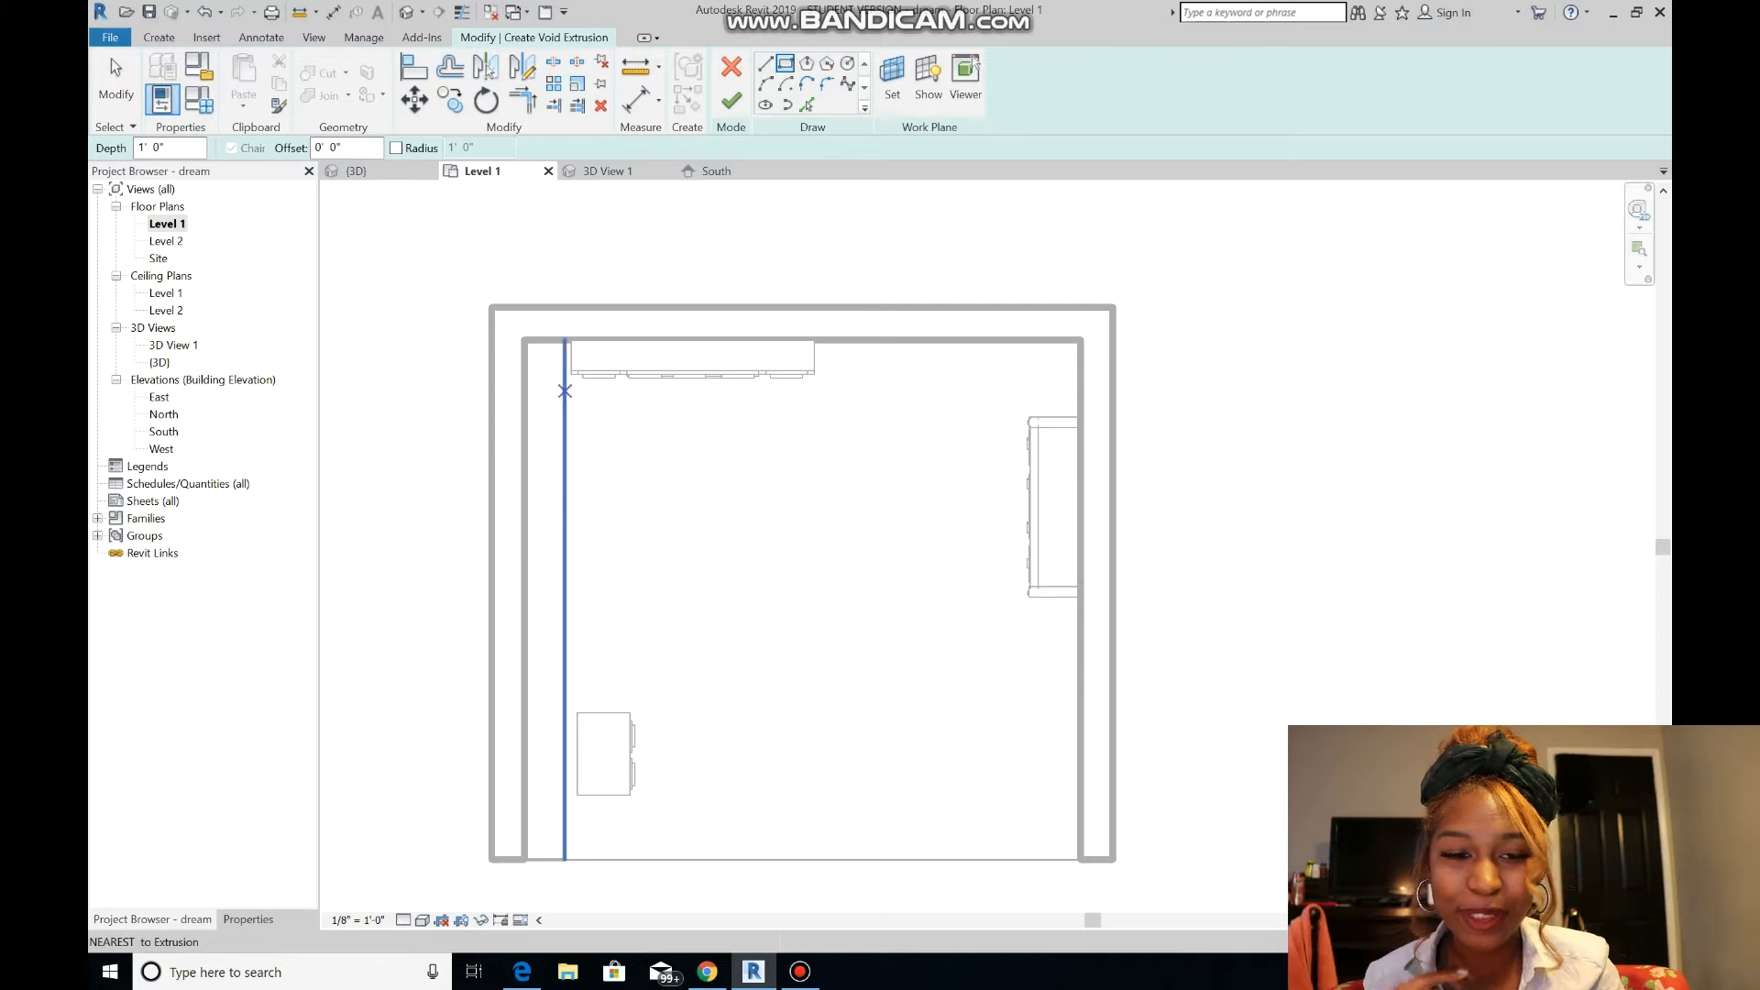
click(565, 392)
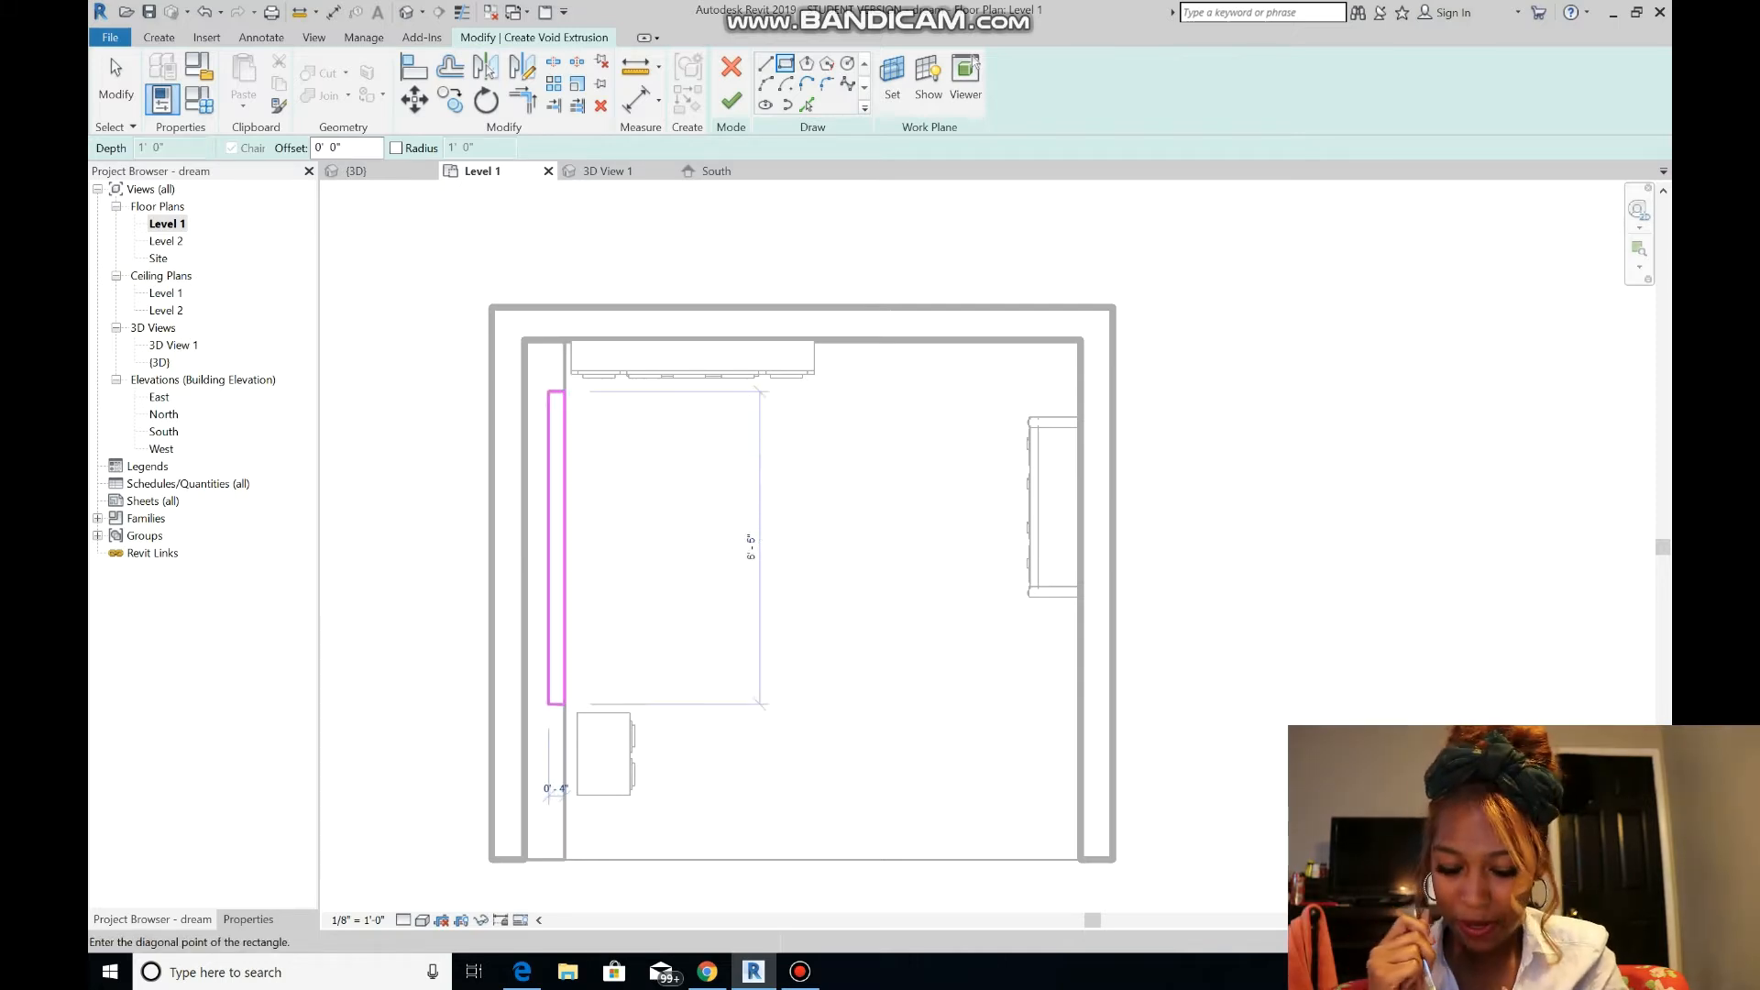
click(545, 697)
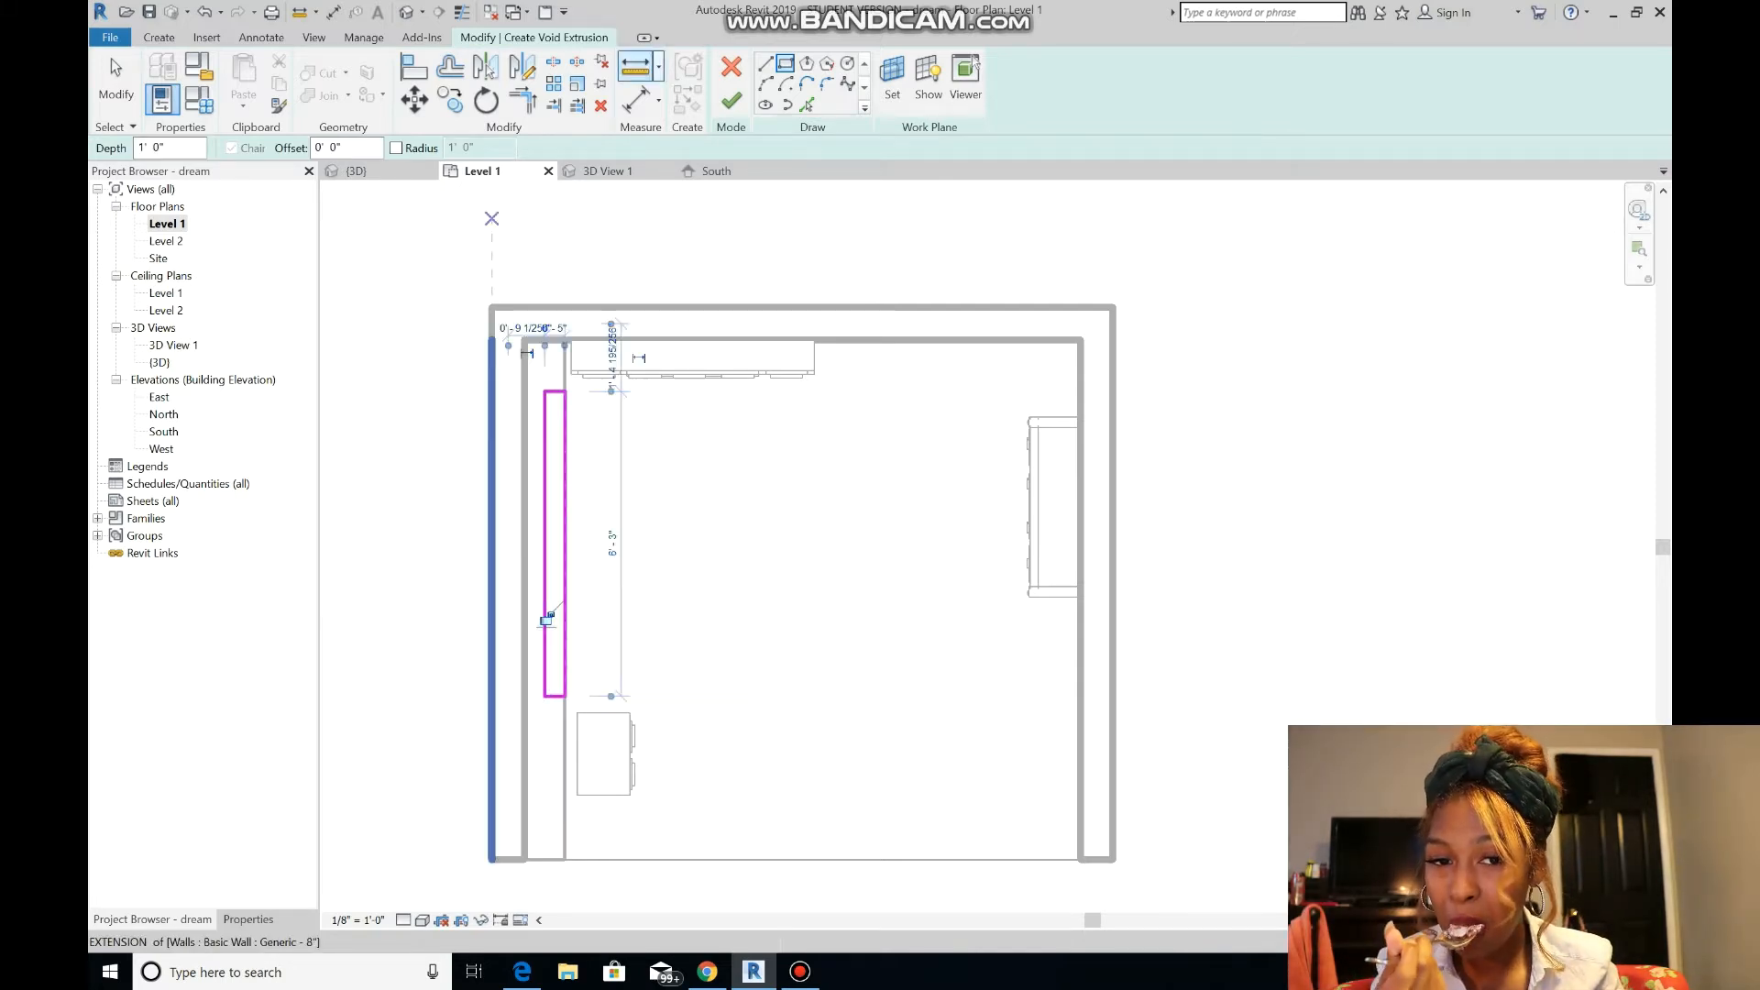
click(731, 101)
- In the 3D view, raise the void extrusion to about 7'-9" high and finish the in-place wall model
double_click(160, 362)
drag(620, 544, 619, 322)
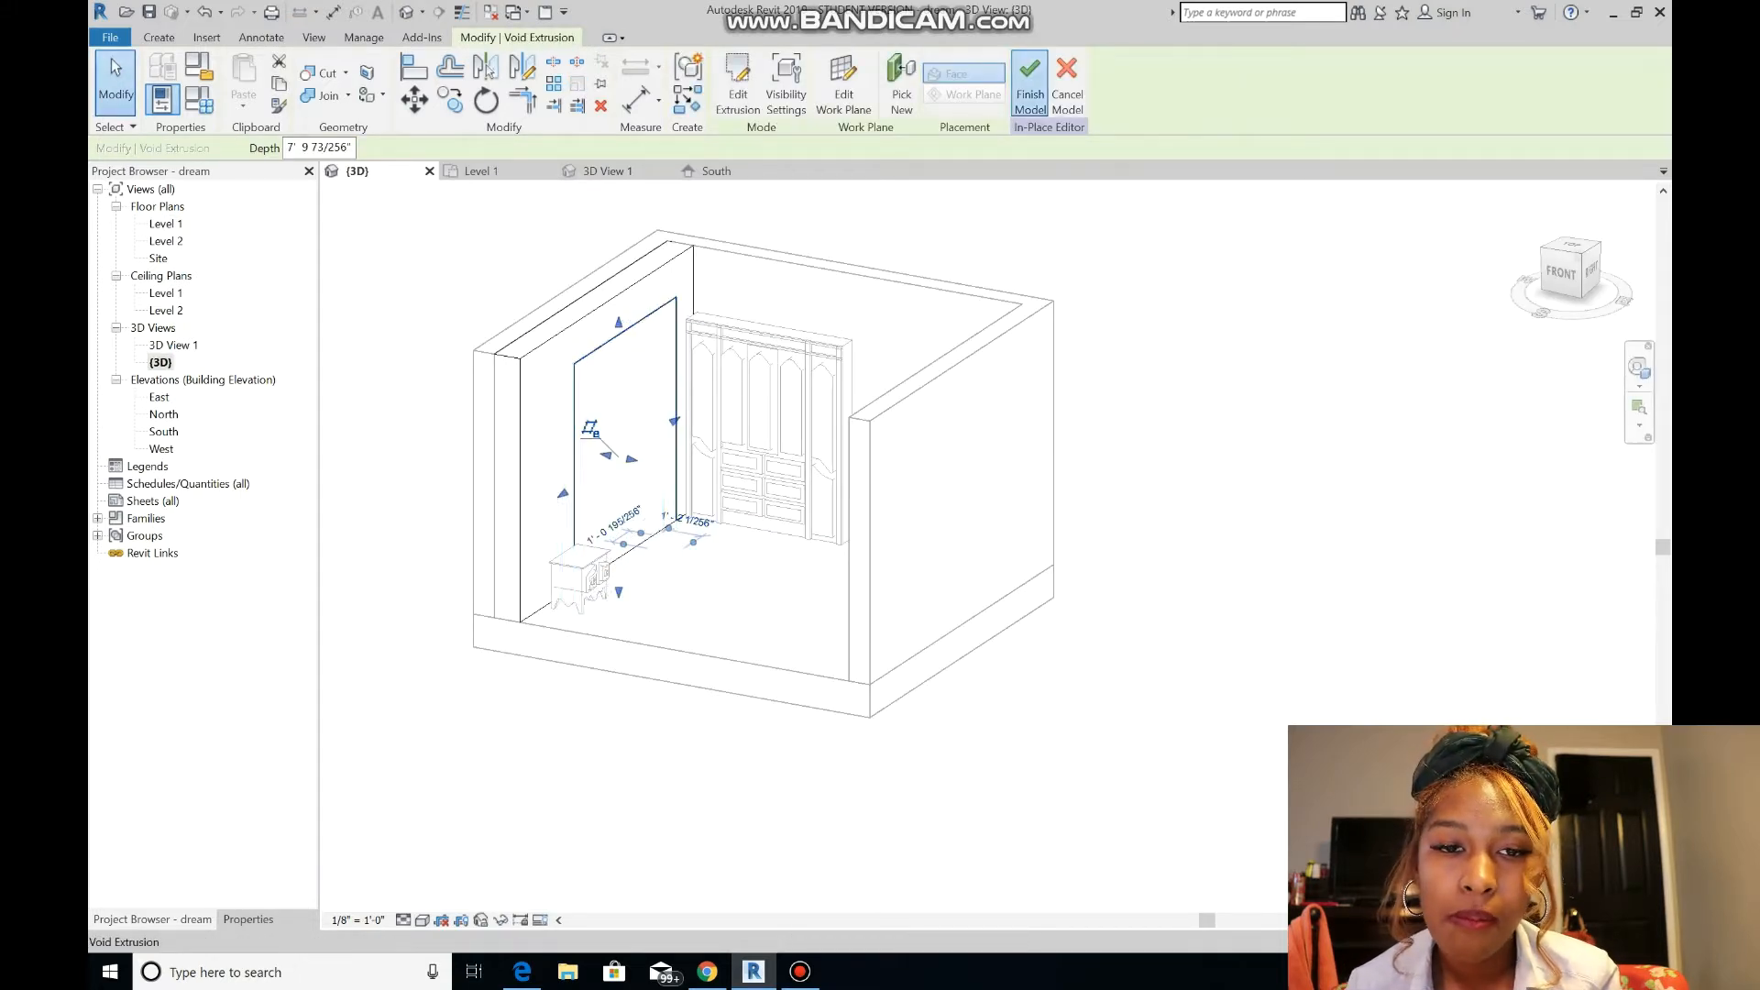
click(1029, 87)
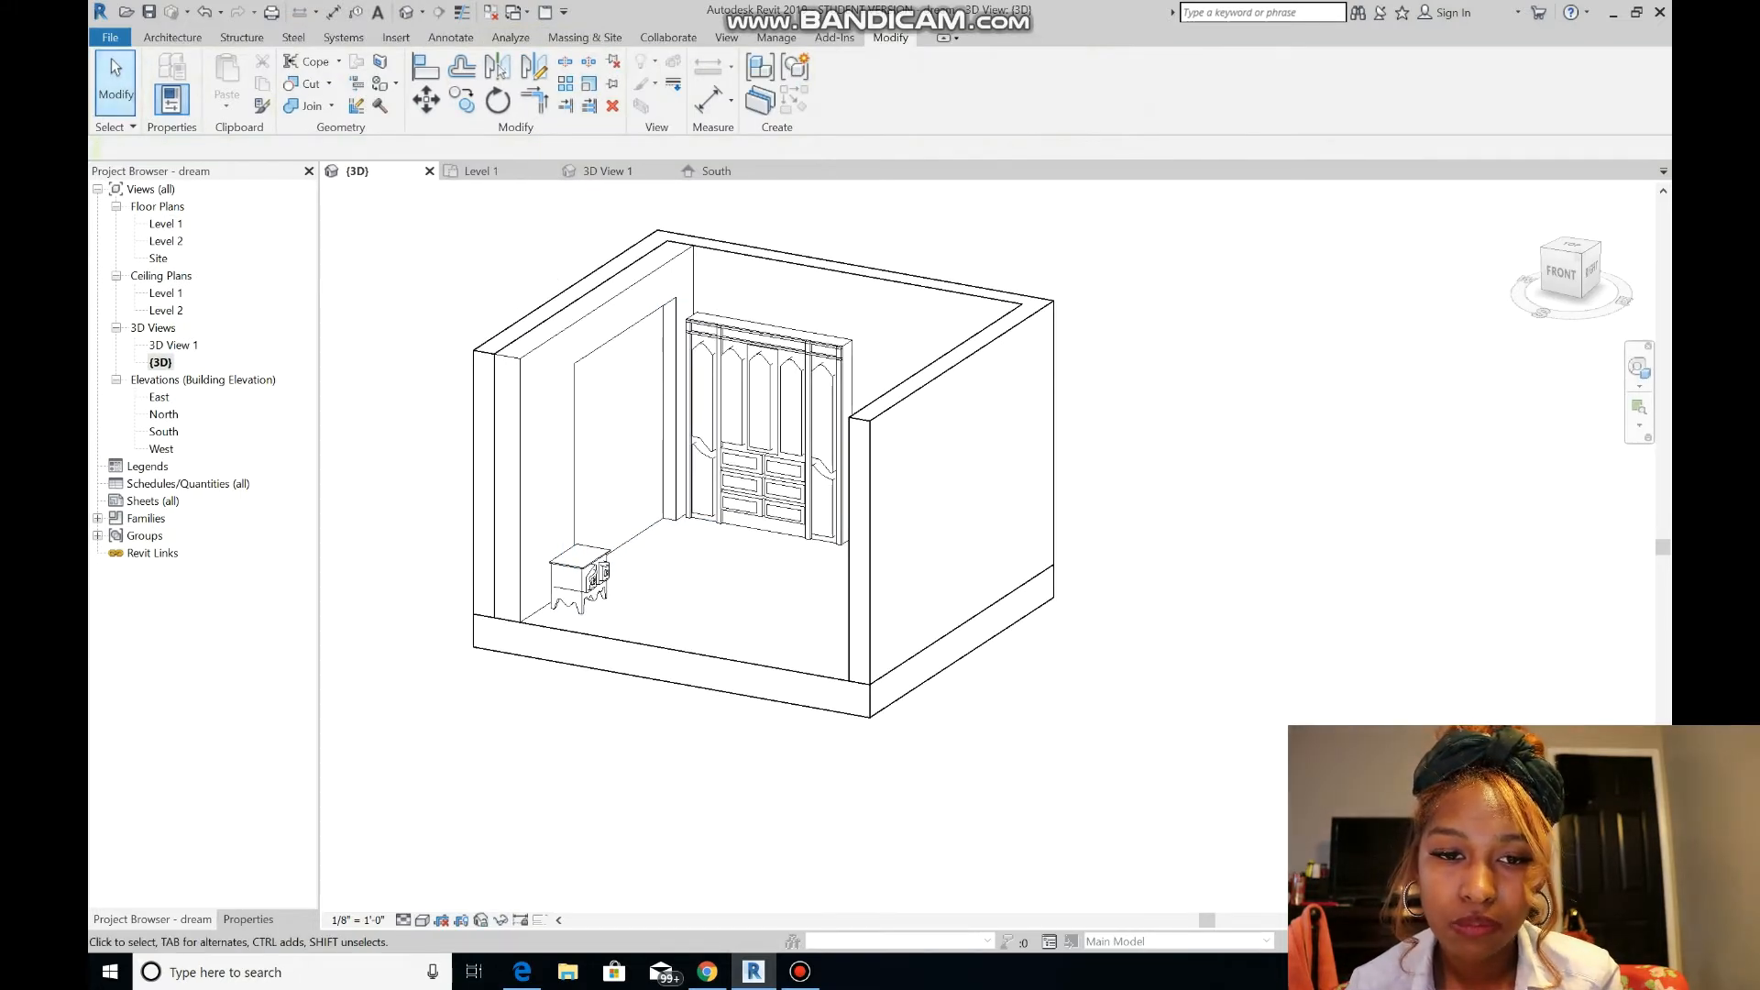
- Start an extrusion for an in-place furniture component named BED and pick the recessed wall face as its work plane
double_click(165, 224)
click(172, 38)
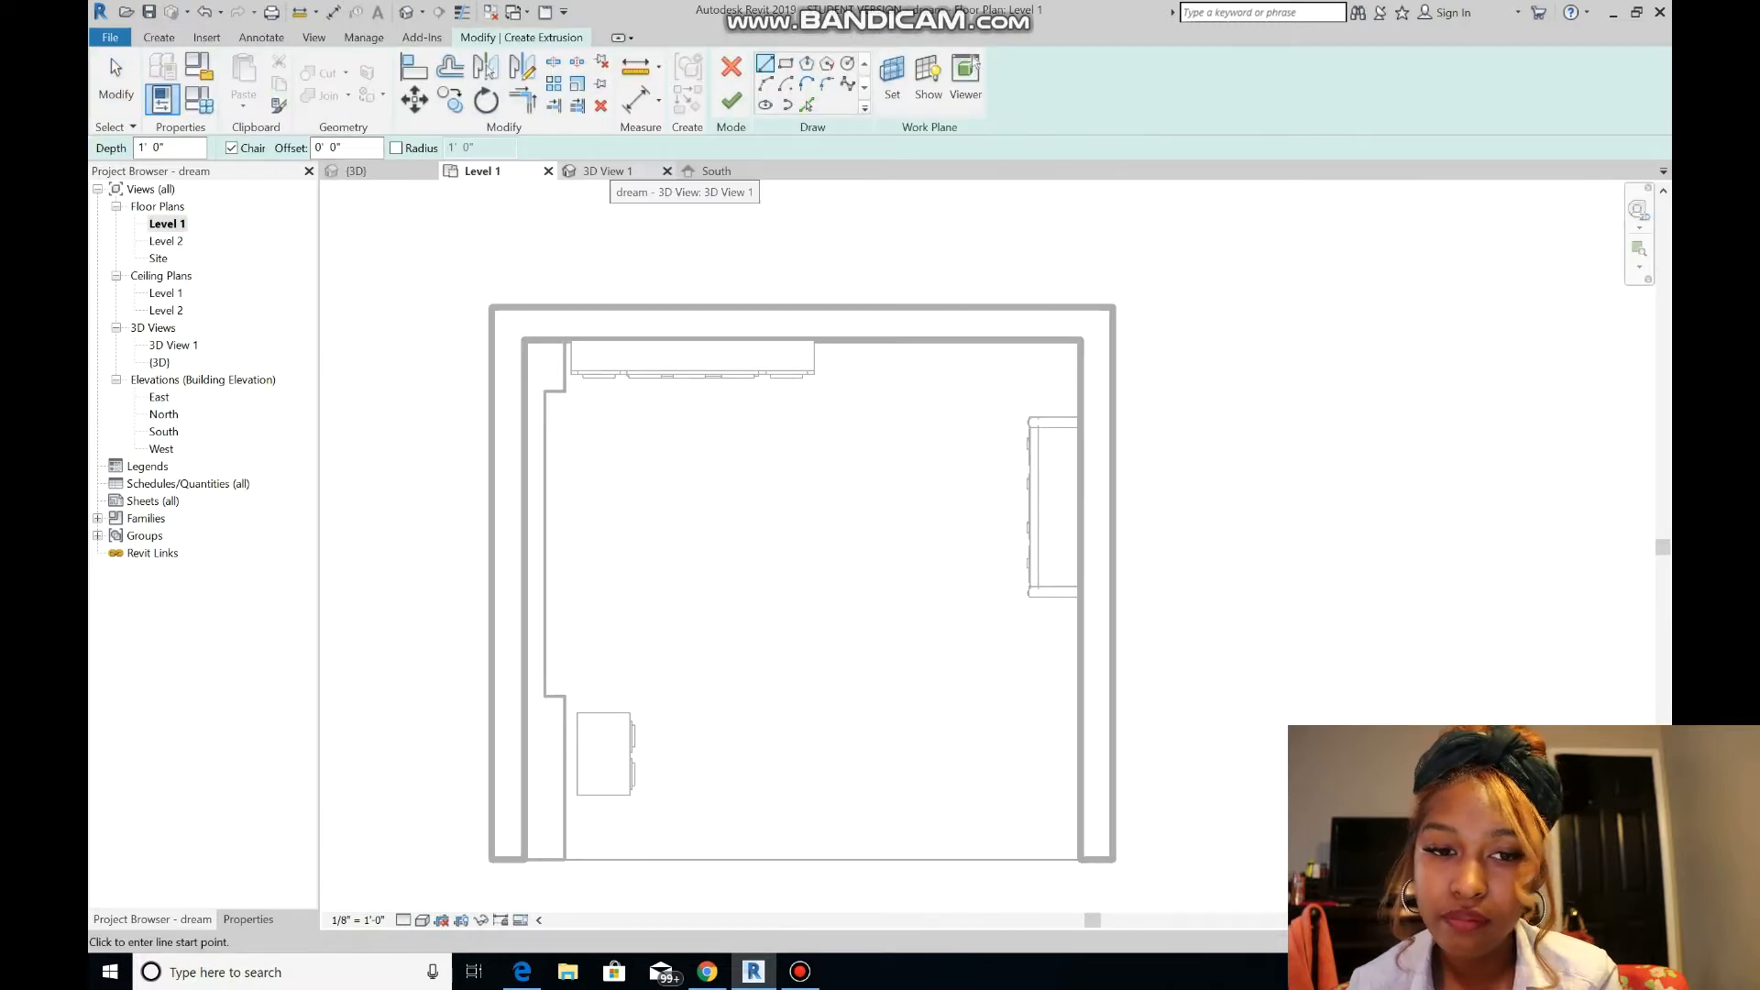
click(607, 171)
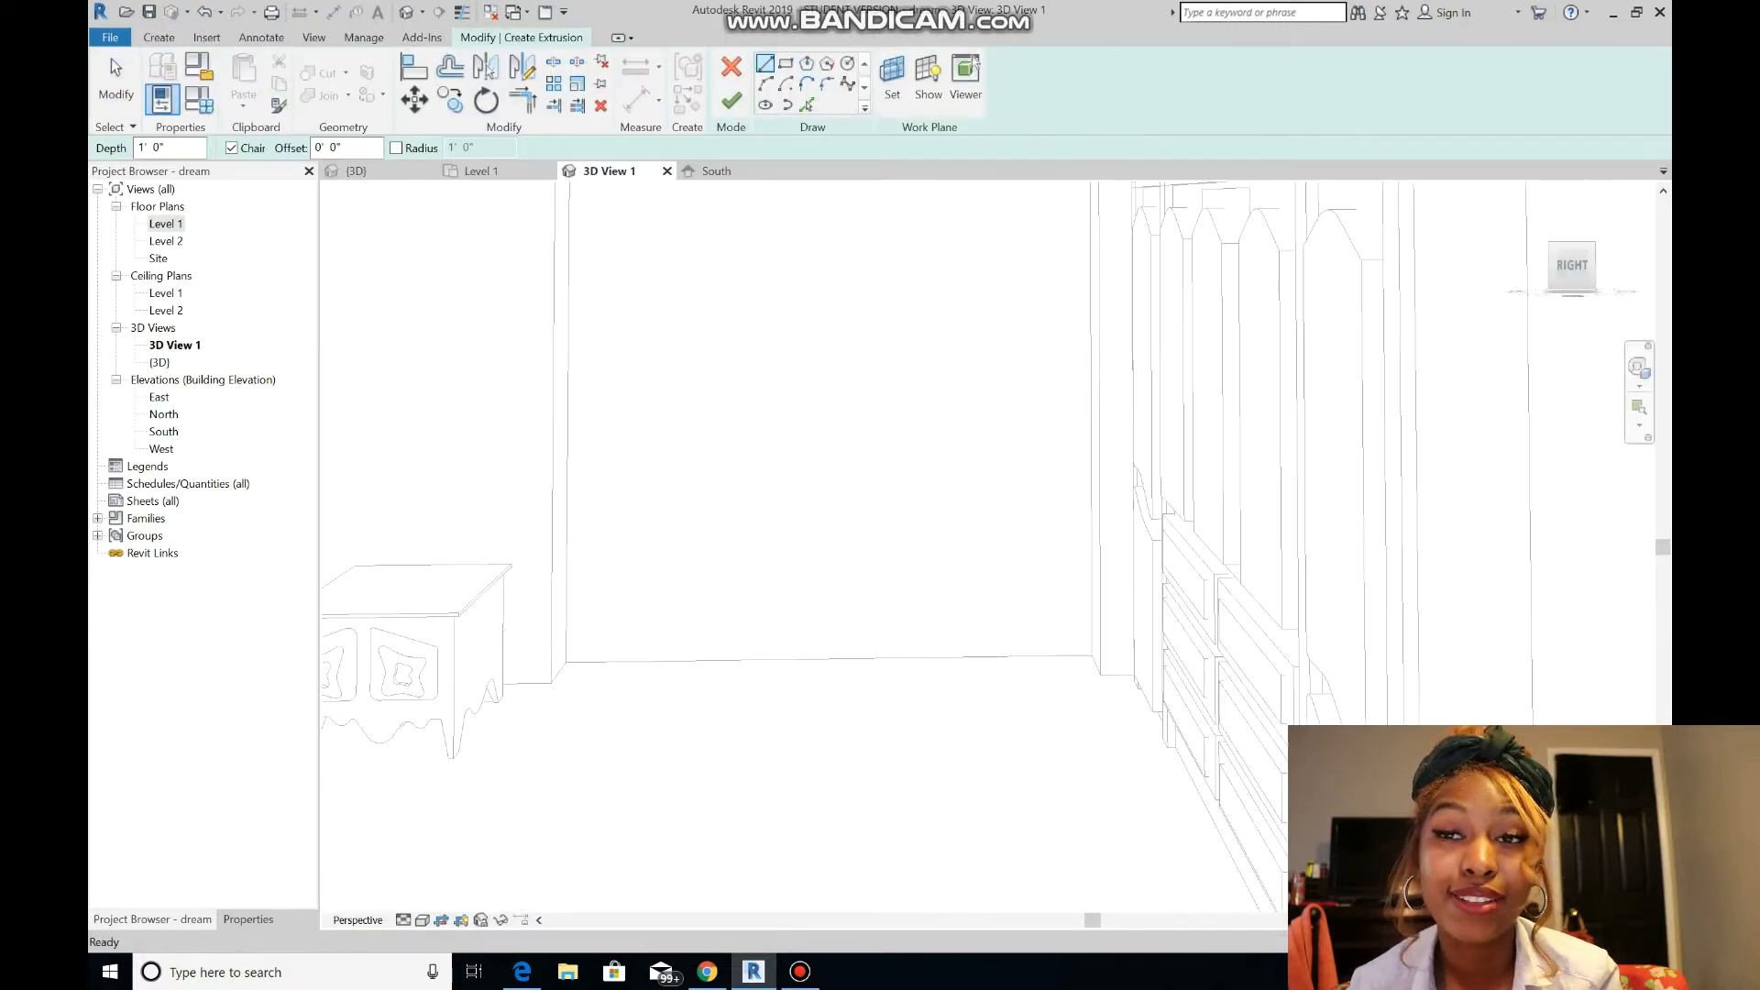
click(892, 80)
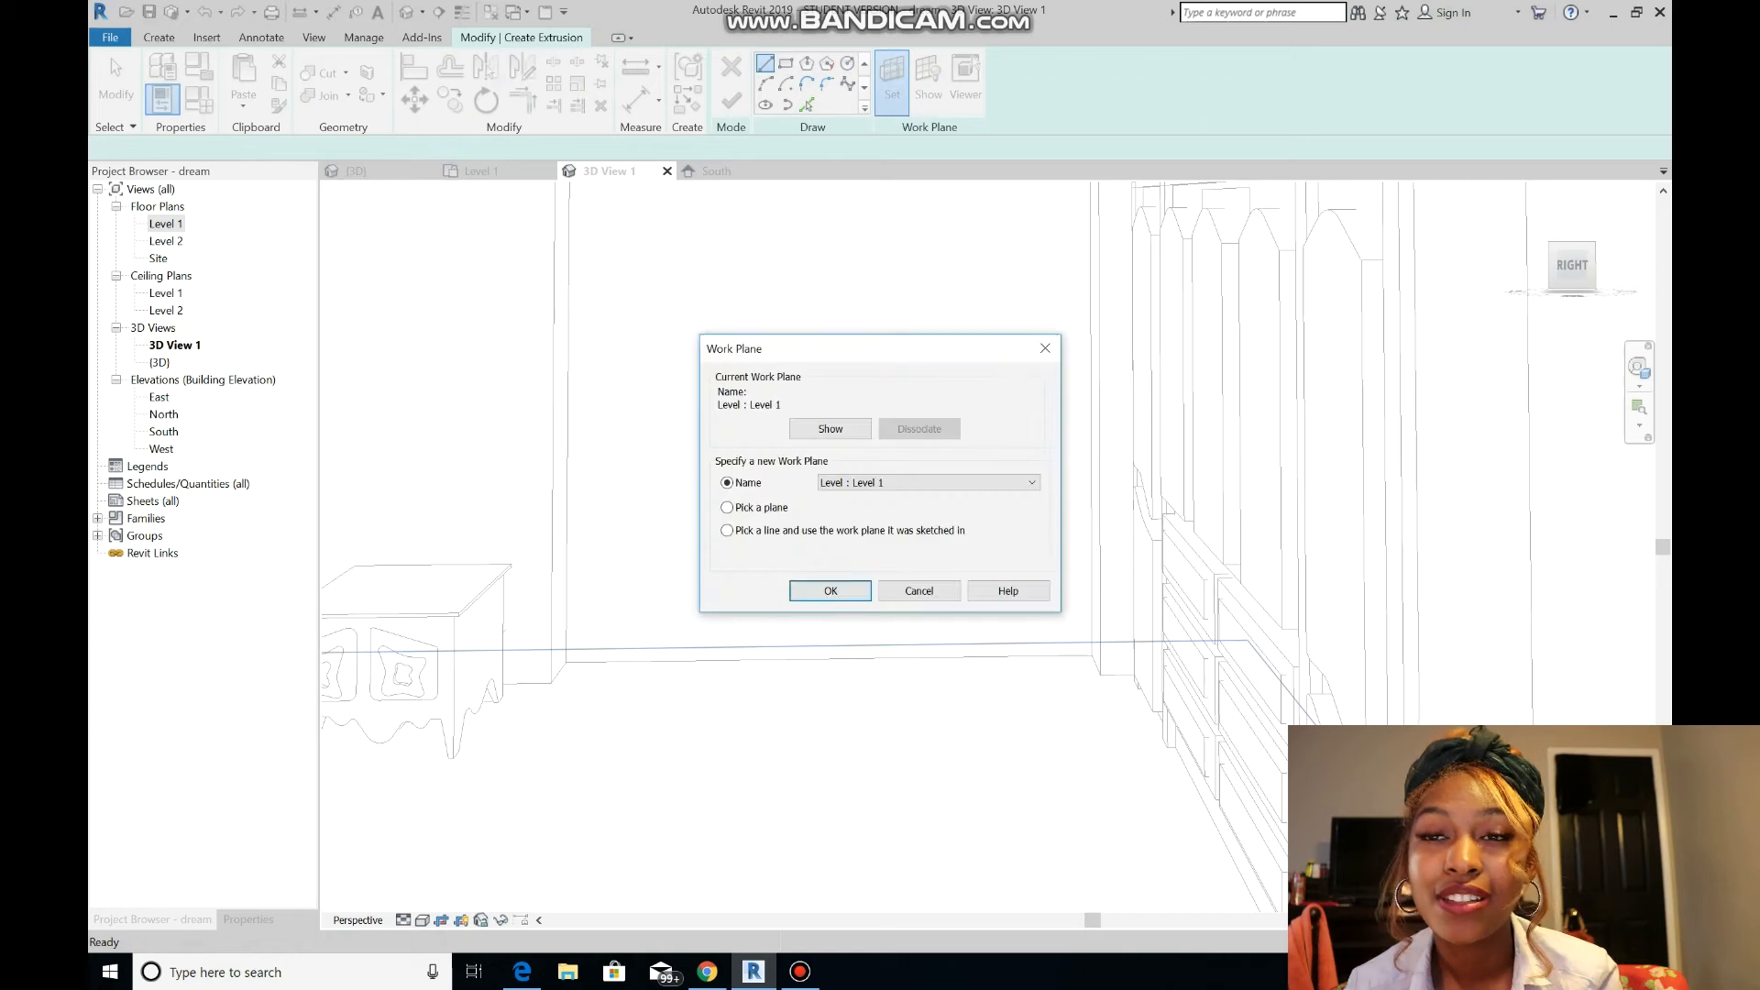
click(829, 591)
click(829, 477)
- Sketch a rectangle about 5' long and 7" high with a -2" offset near the floor on the recessed wall
click(784, 62)
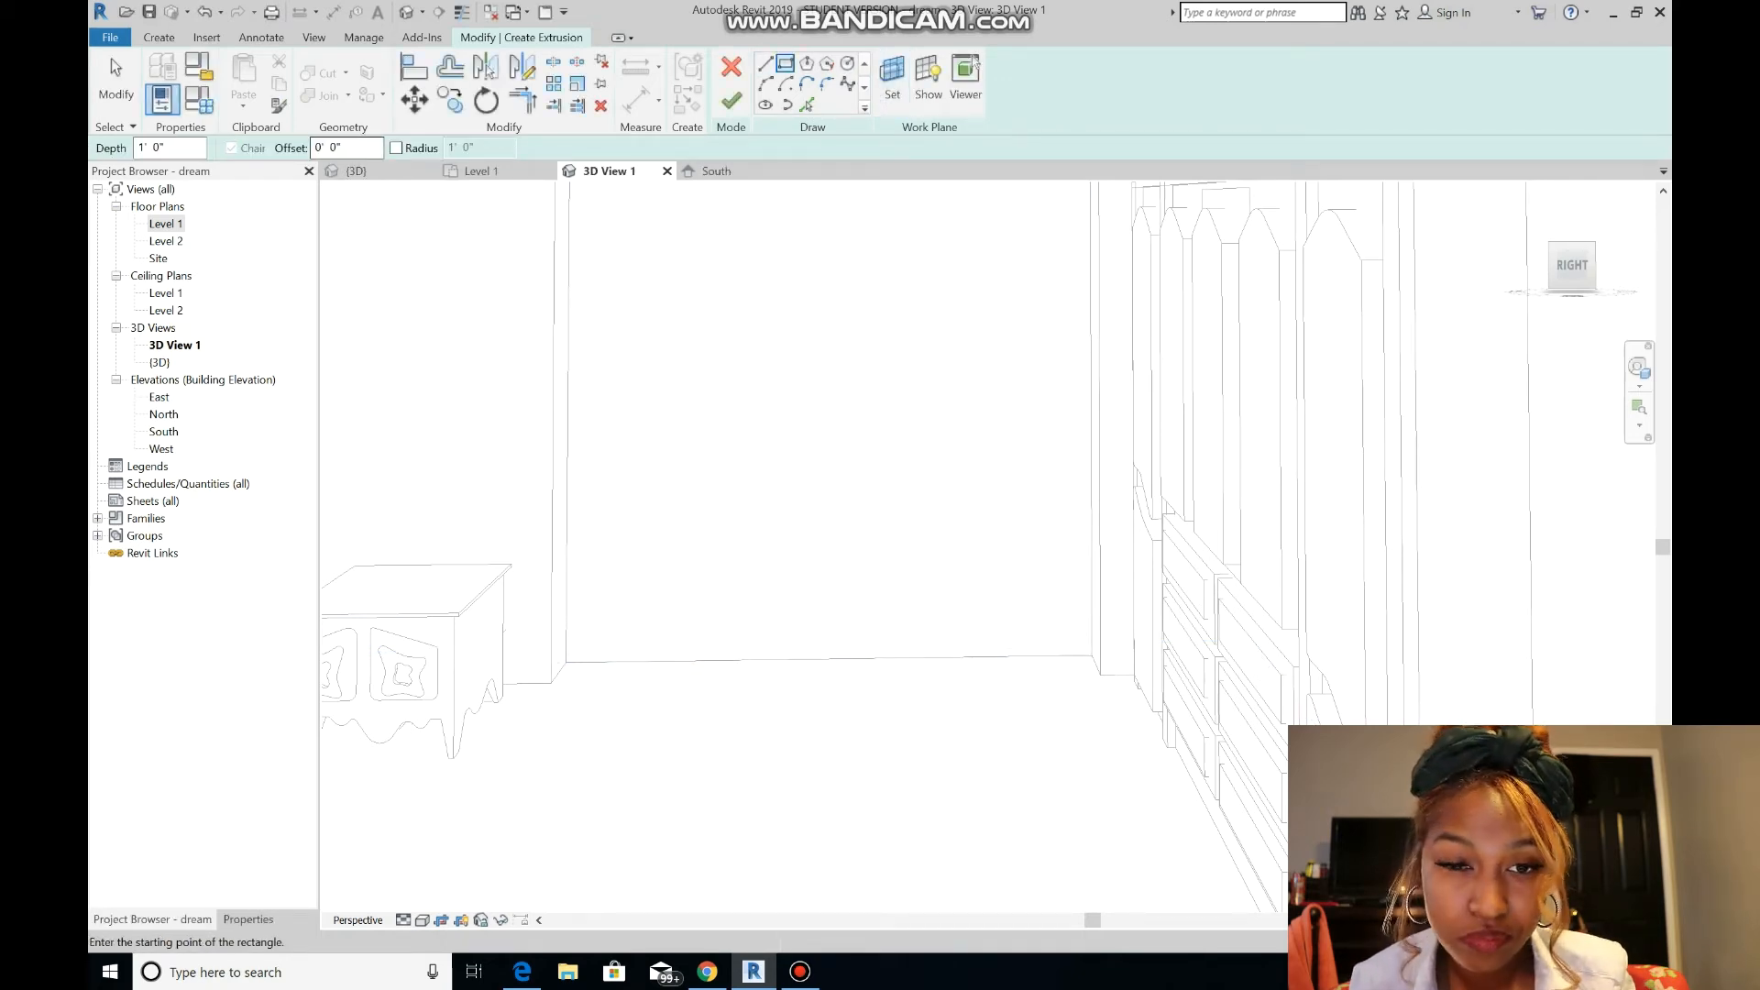
click(591, 648)
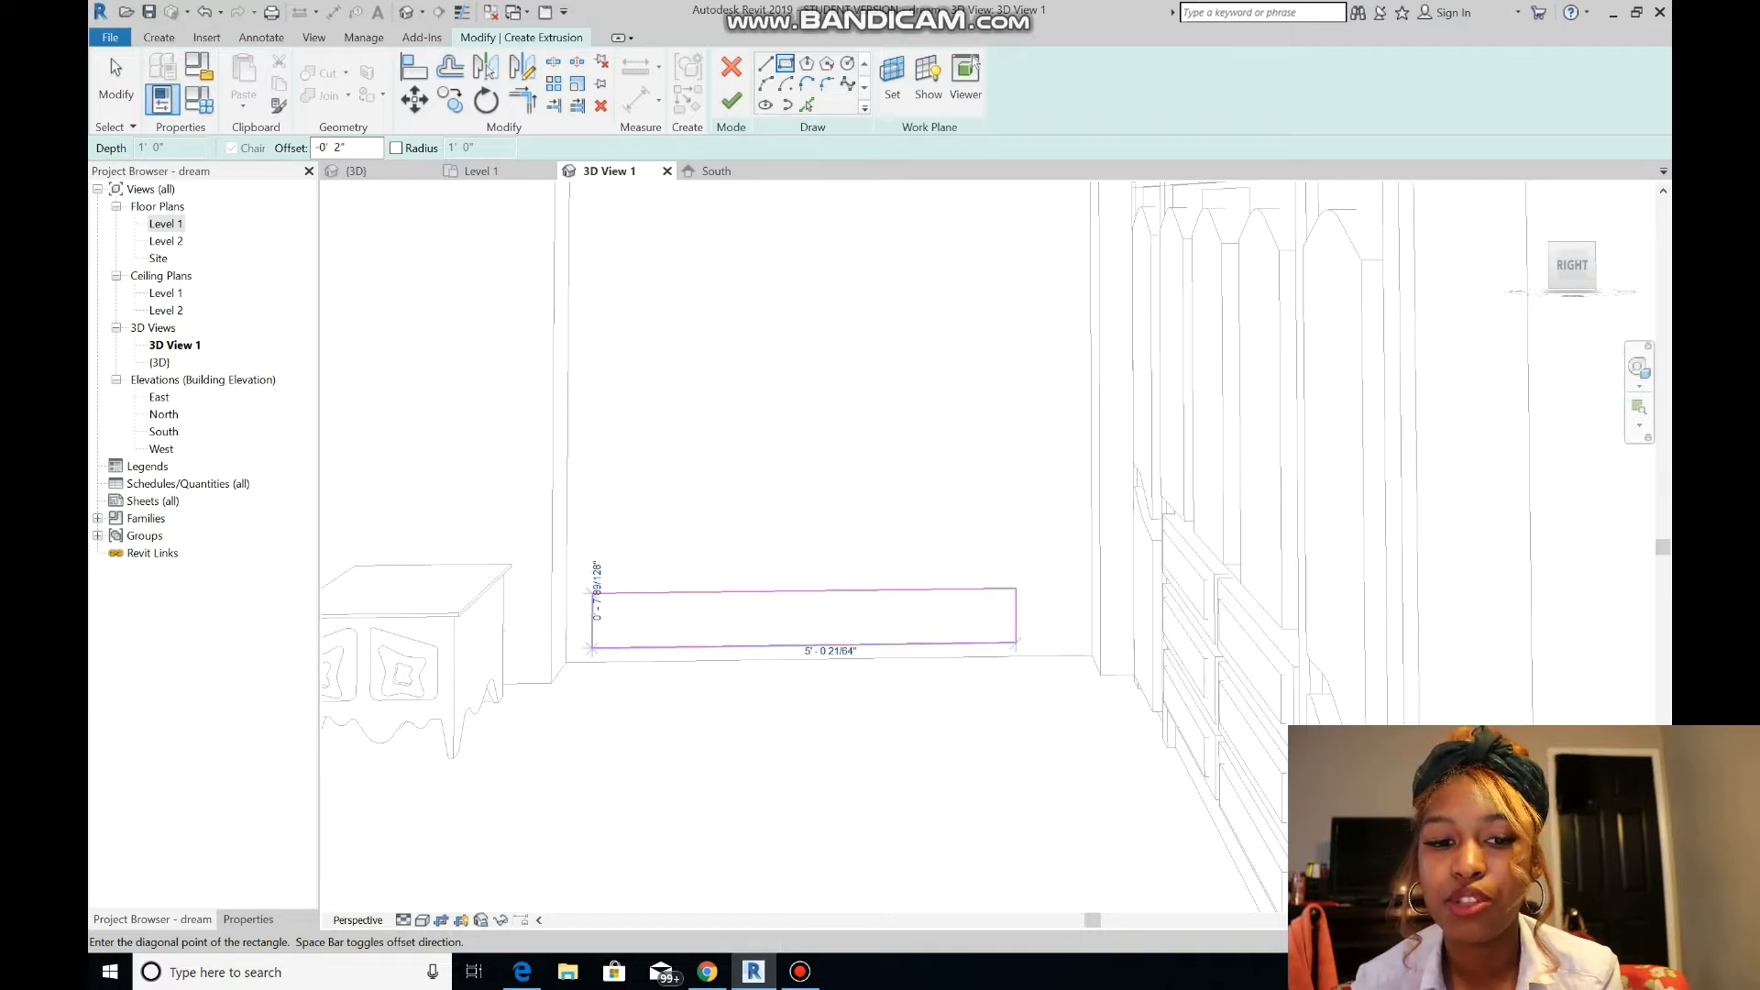
click(1014, 644)
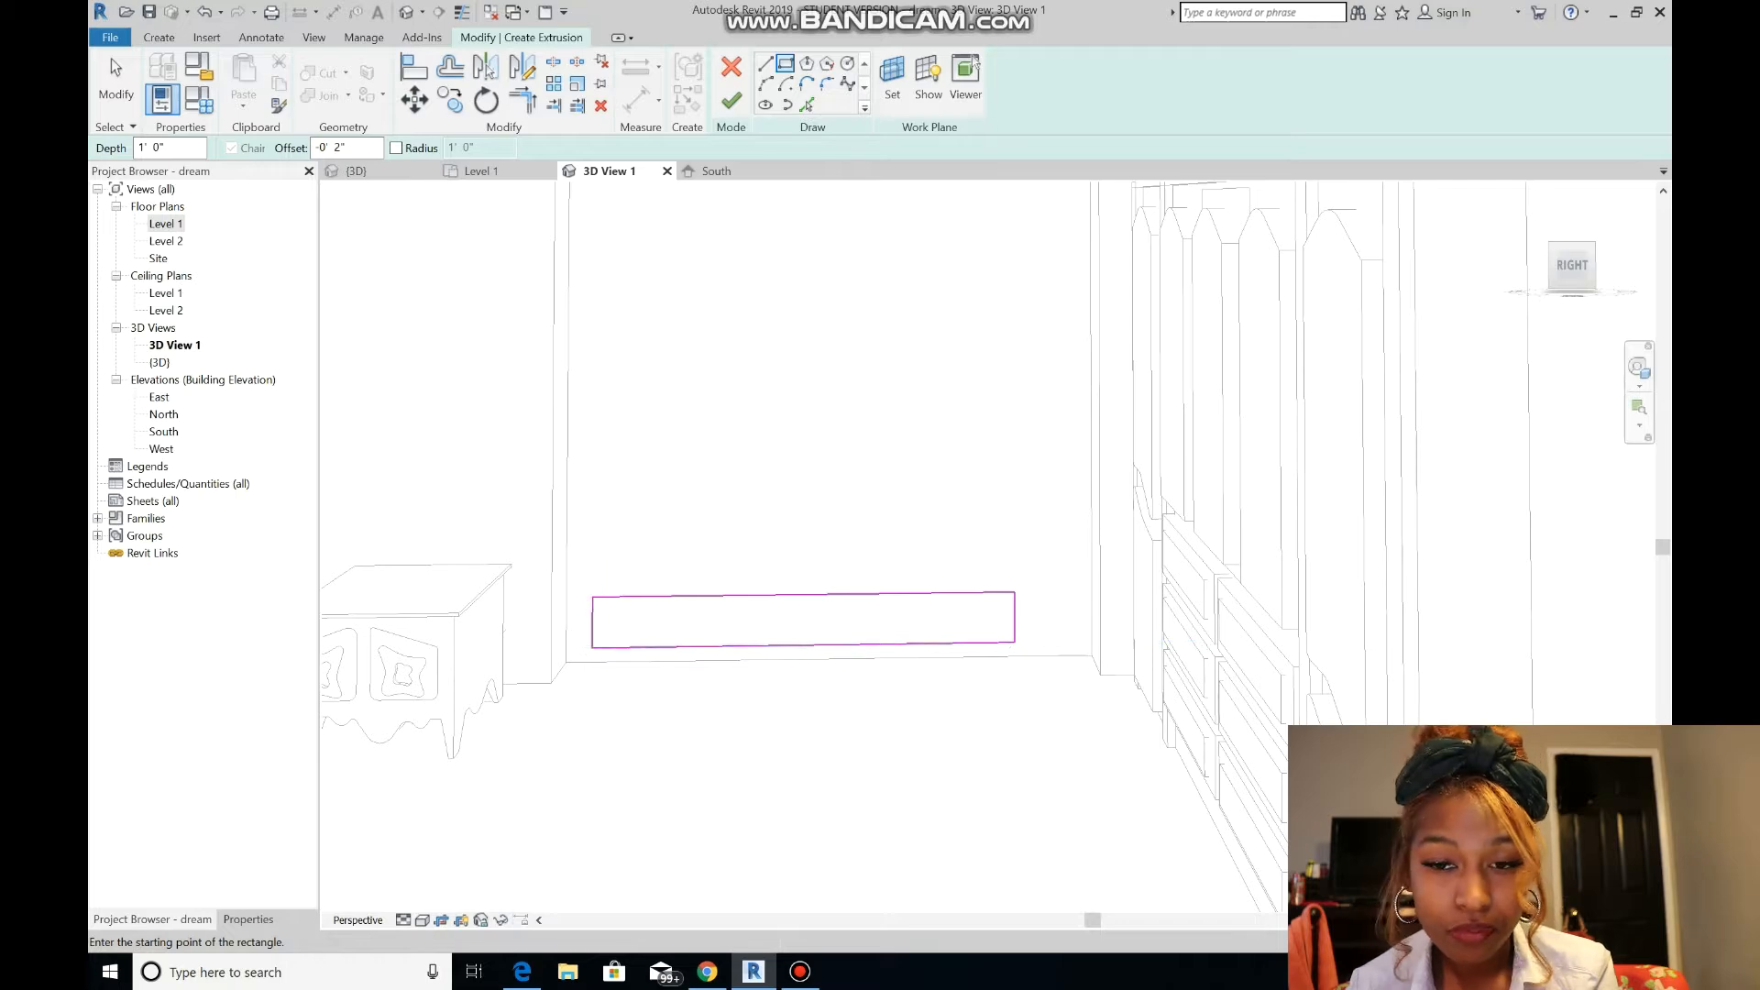
key(Escape)
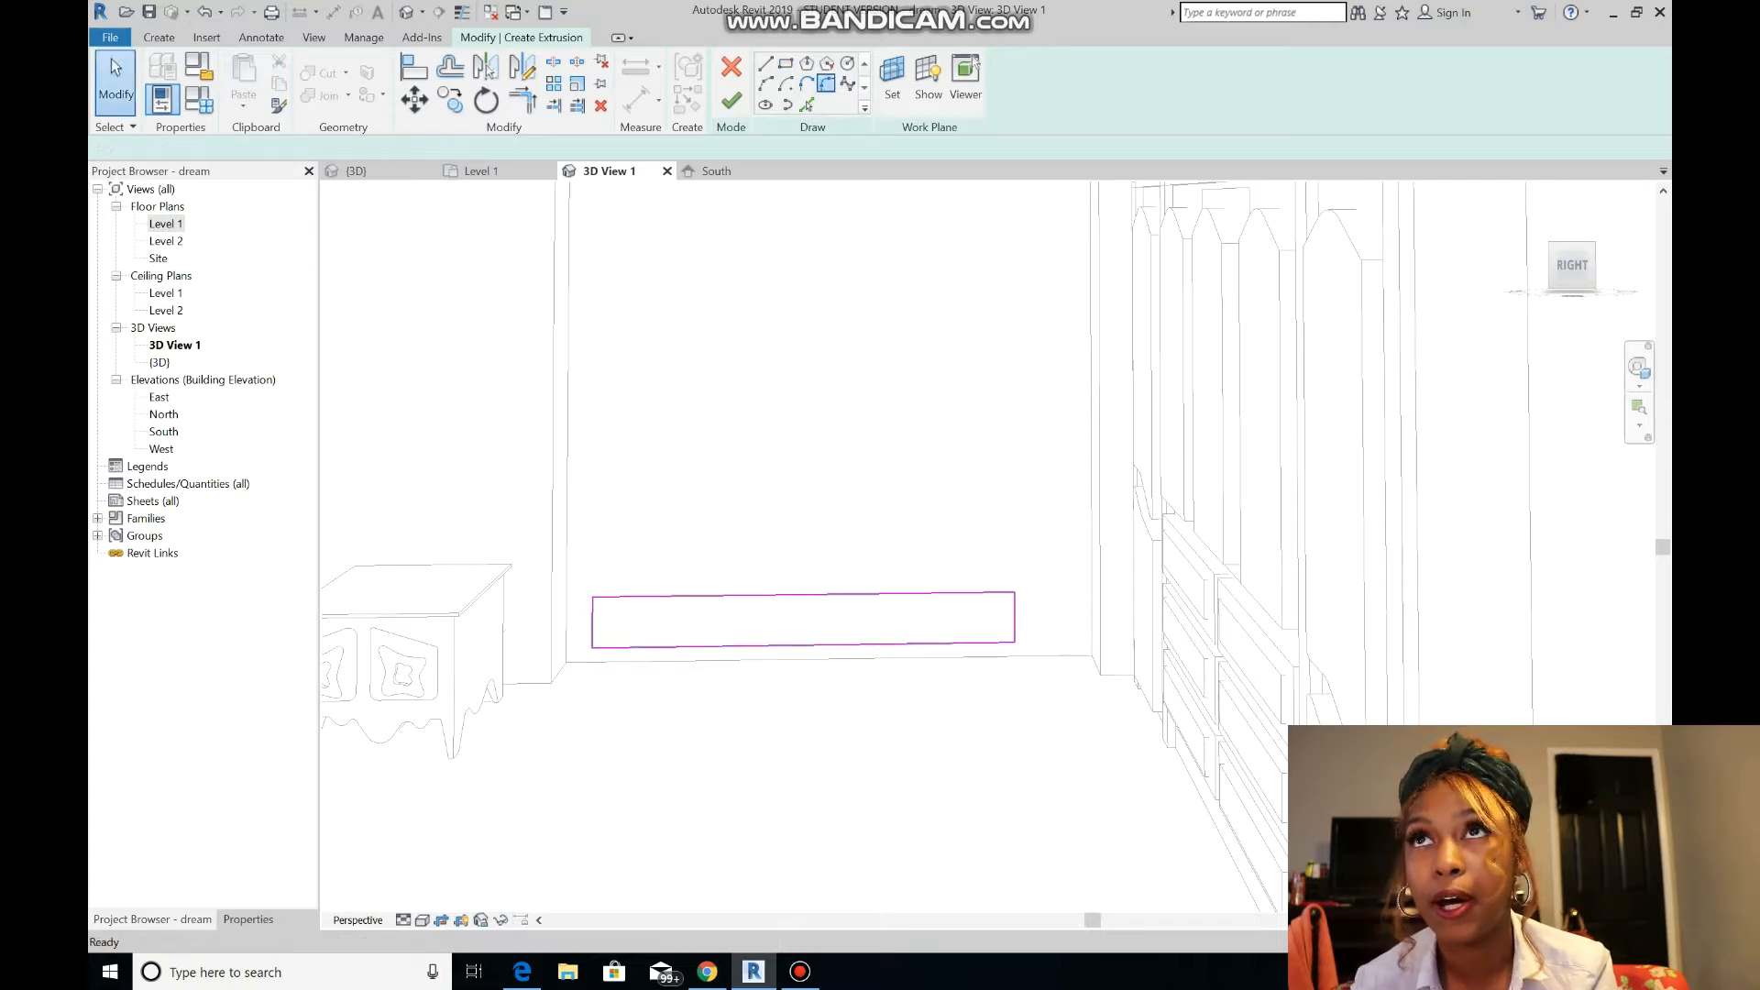
- Raise the top edge of the bed's rectangle so the profile is 1'-0" high, checking it in the South elevation
click(826, 84)
click(1640, 367)
drag(1441, 407, 1615, 378)
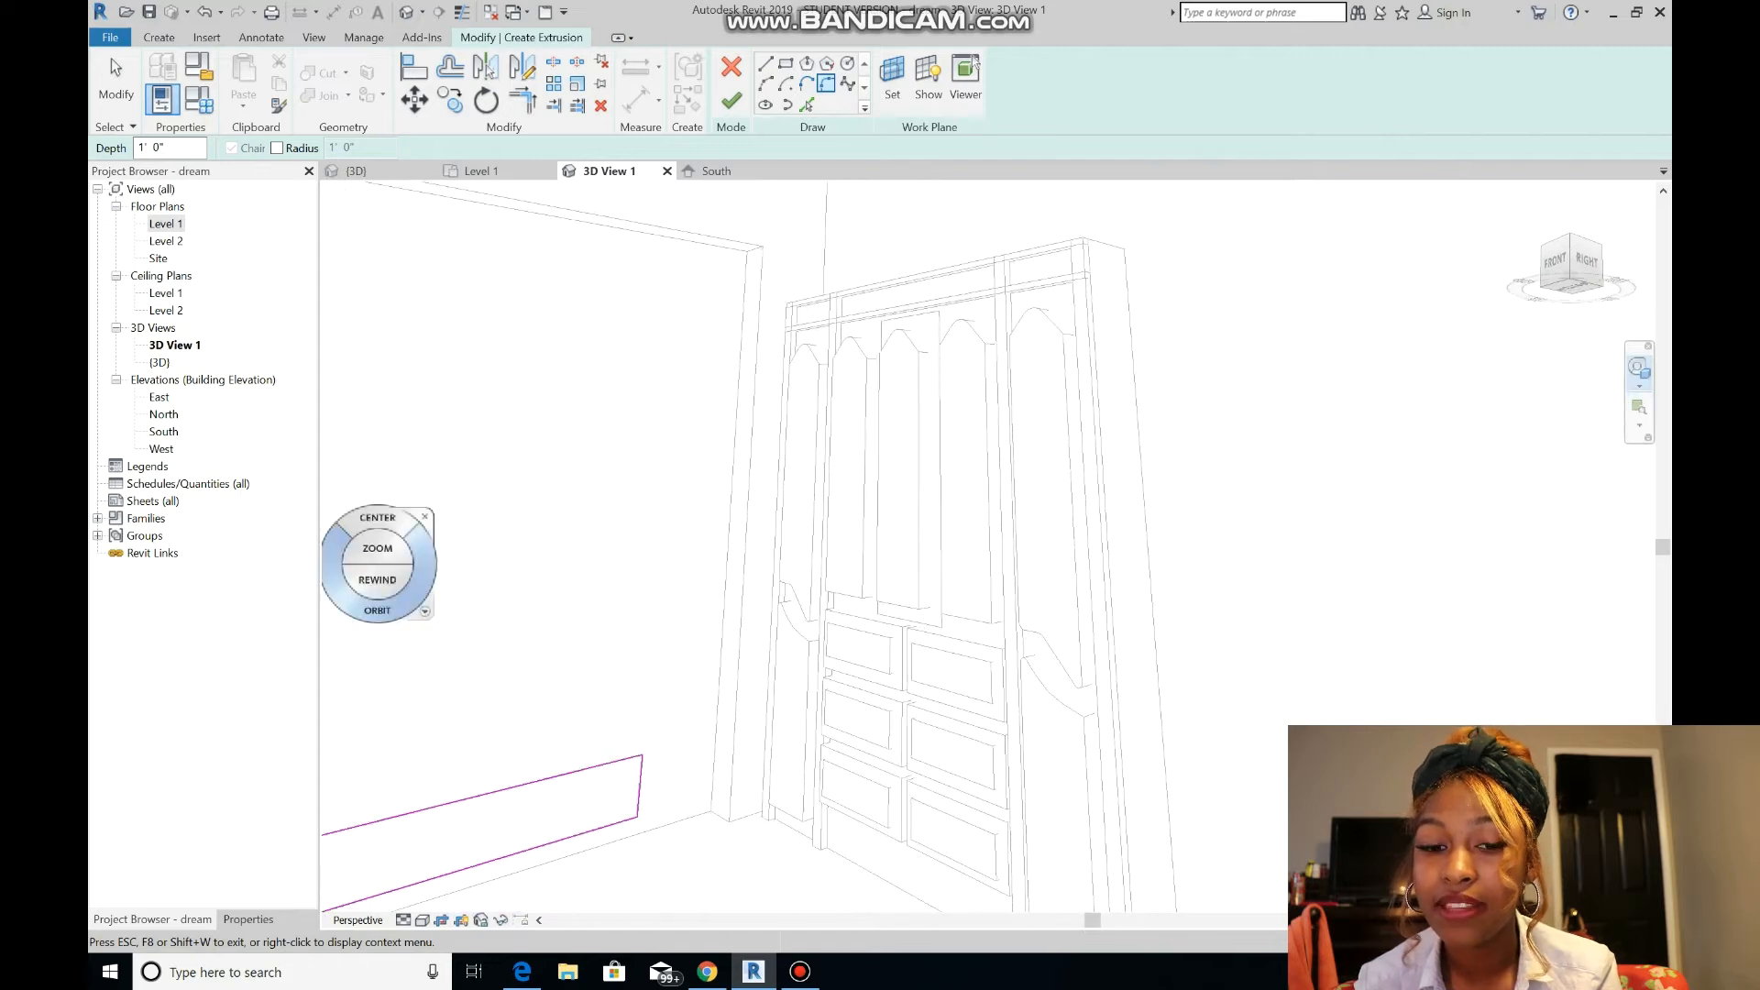
double_click(163, 431)
scroll(723, 457, down, 8)
scroll(600, 470, up, 6)
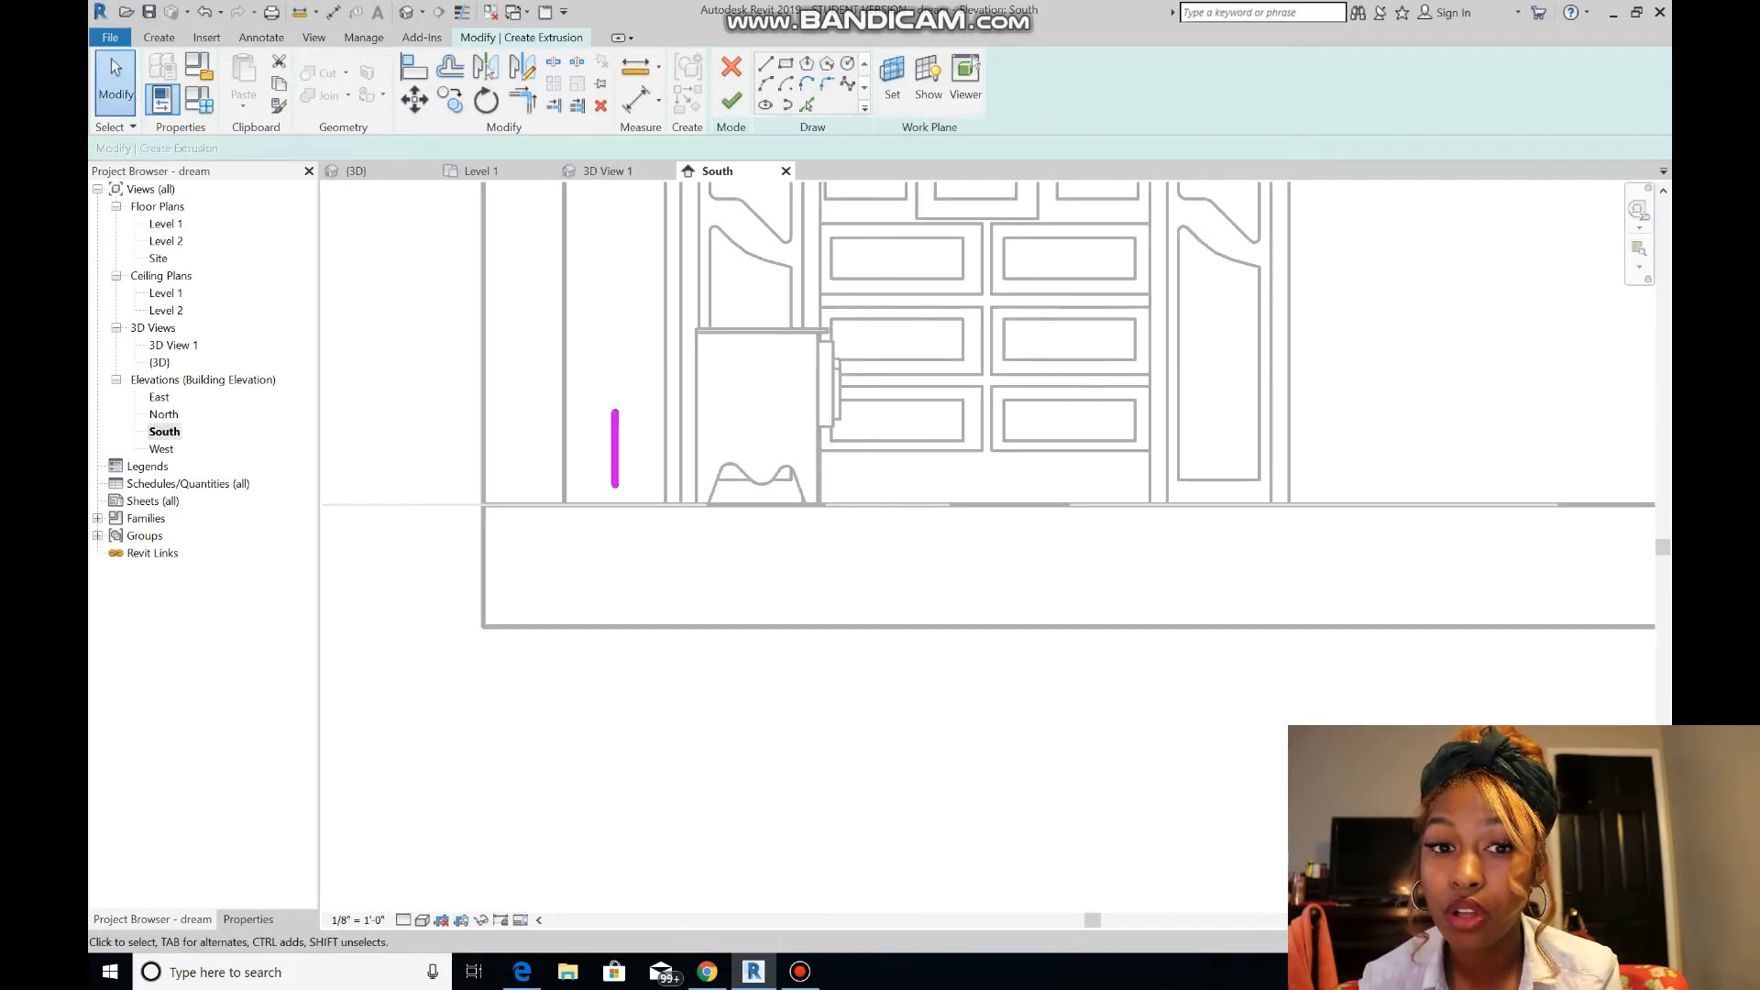
click(605, 172)
drag(643, 754, 647, 713)
click(716, 170)
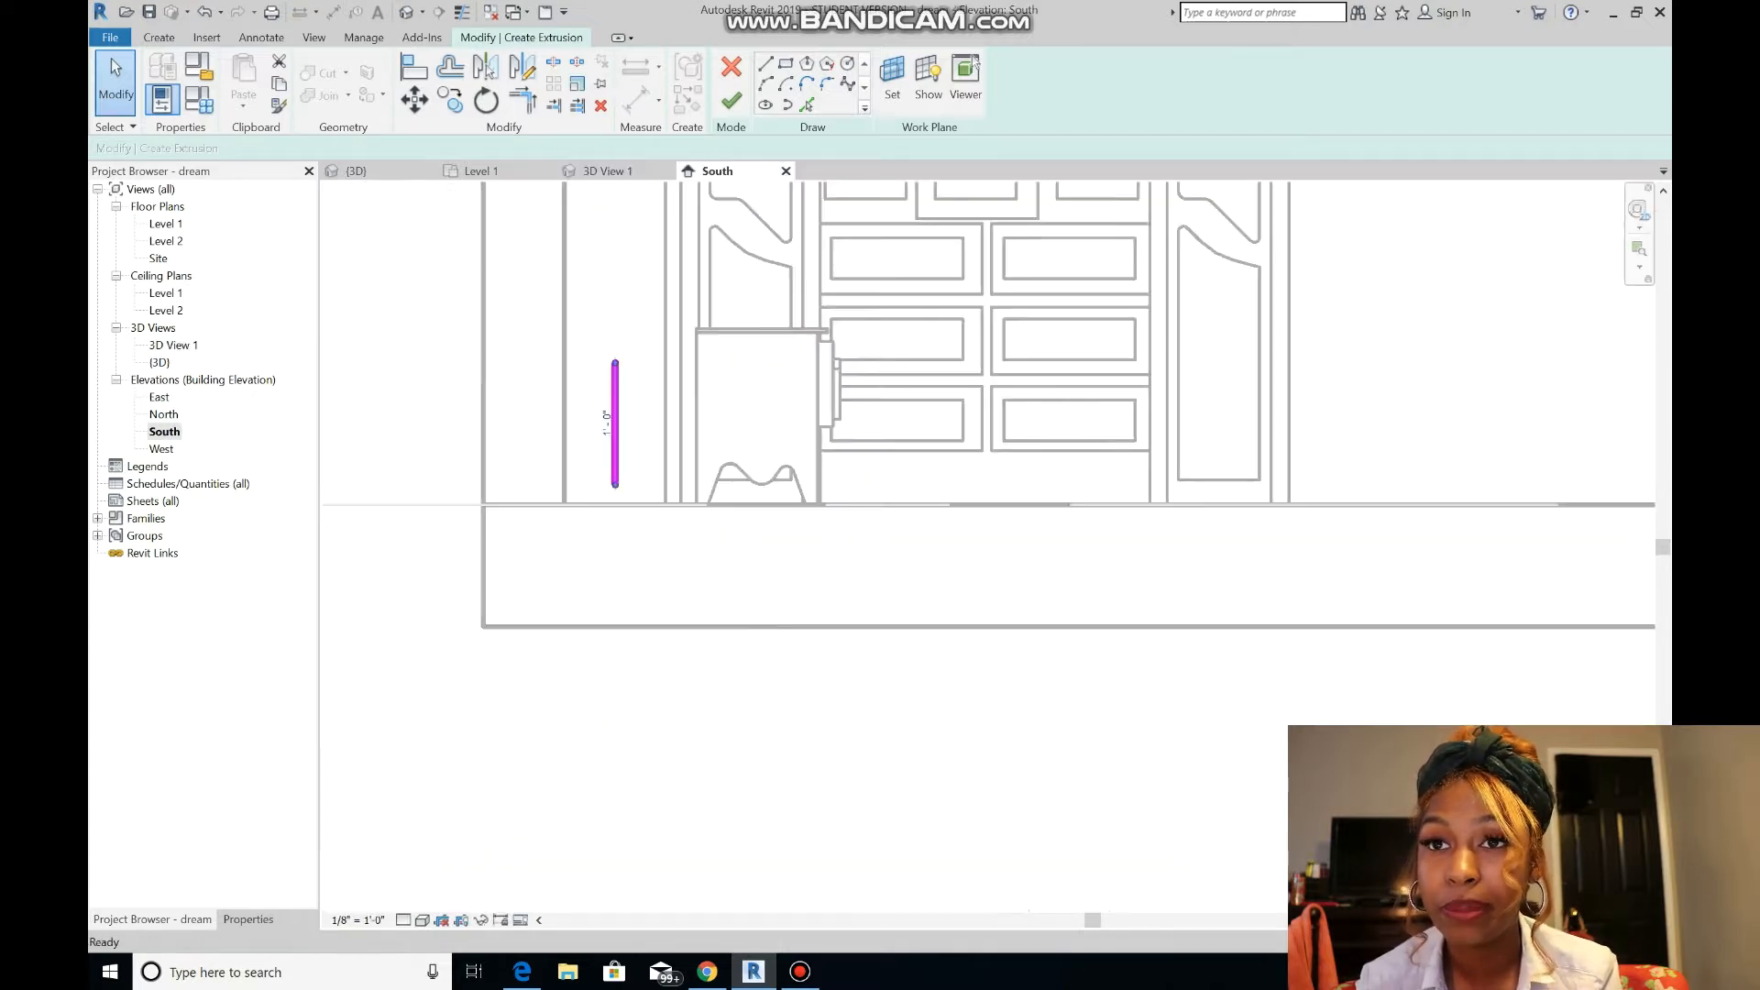
click(605, 172)
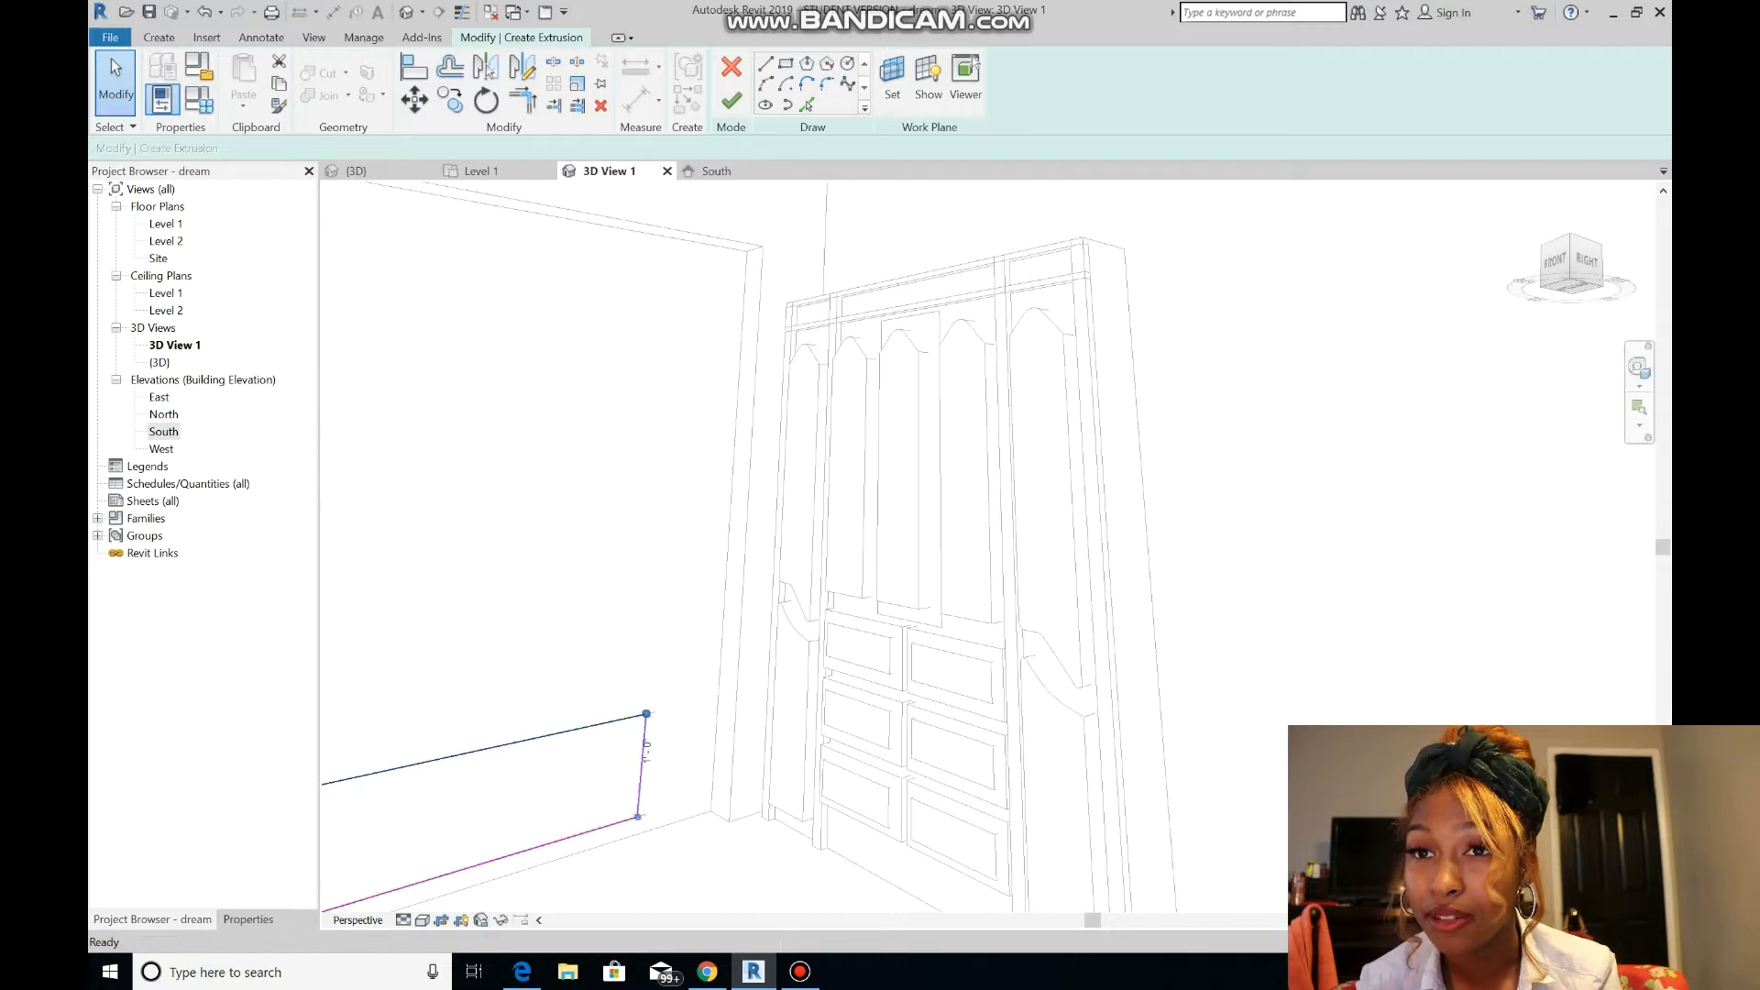
- Fillet both upper corners of the bed profile with radii of about 7" and 8" and finish the extrusion sketch
click(1640, 368)
drag(1438, 491, 1339, 486)
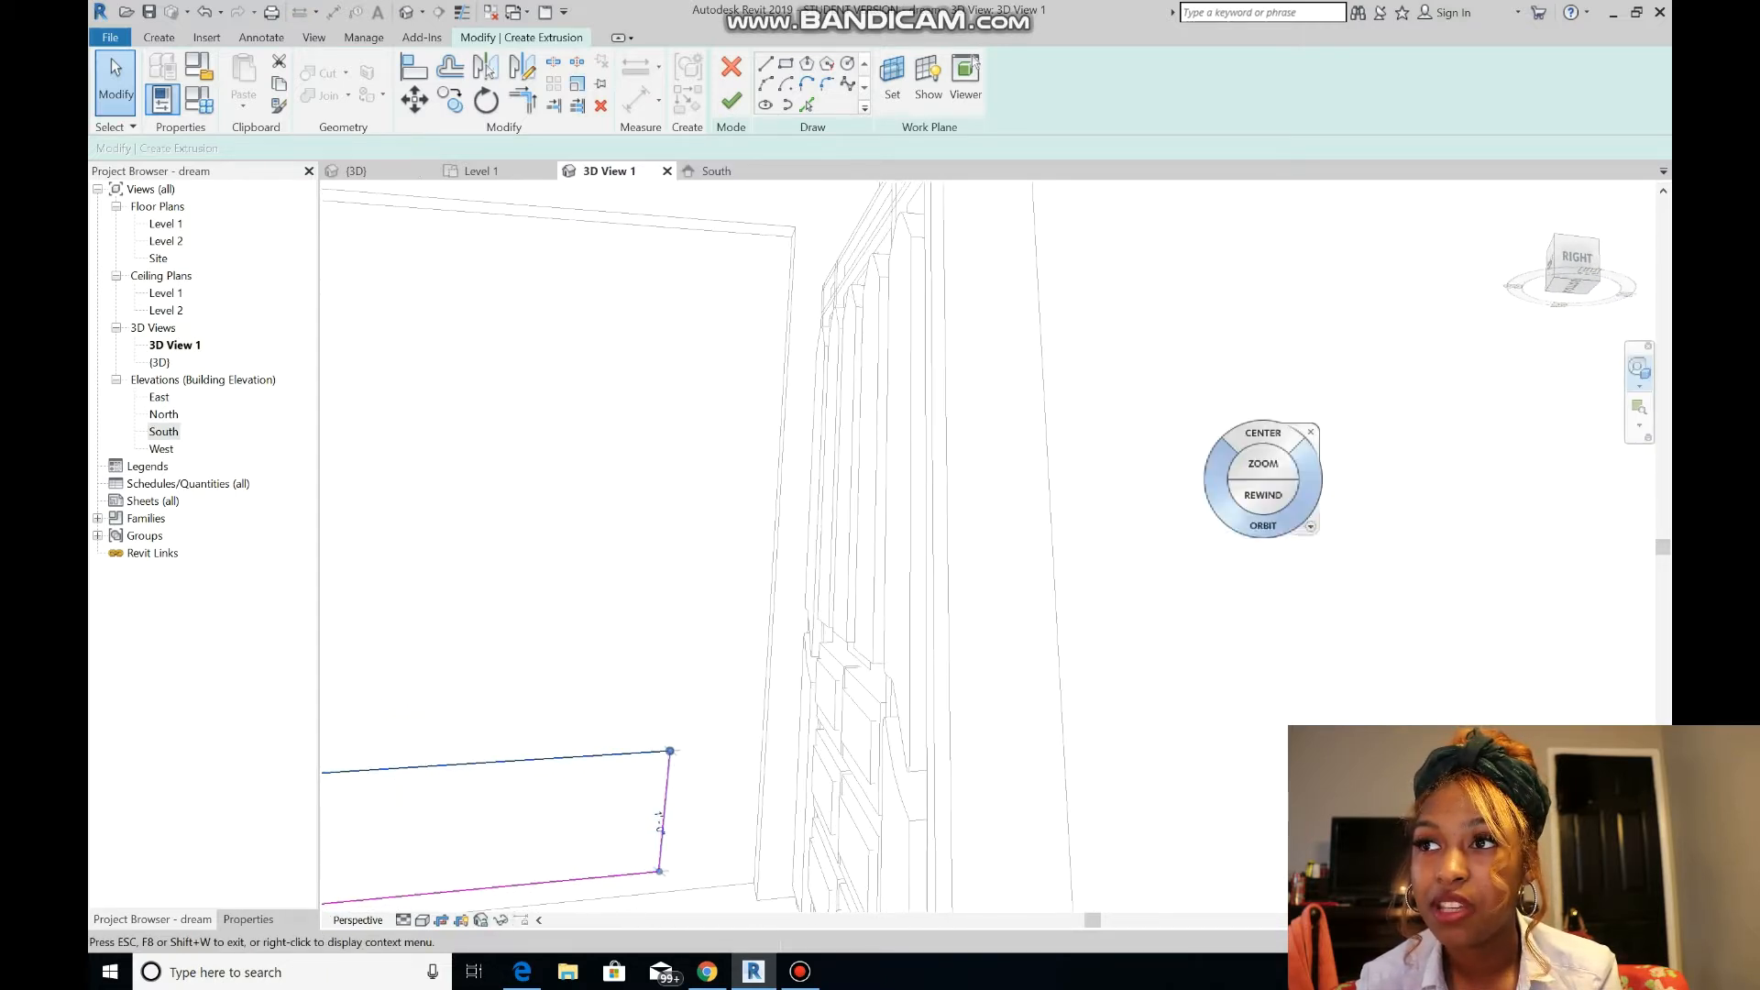
drag(1093, 920, 890, 674)
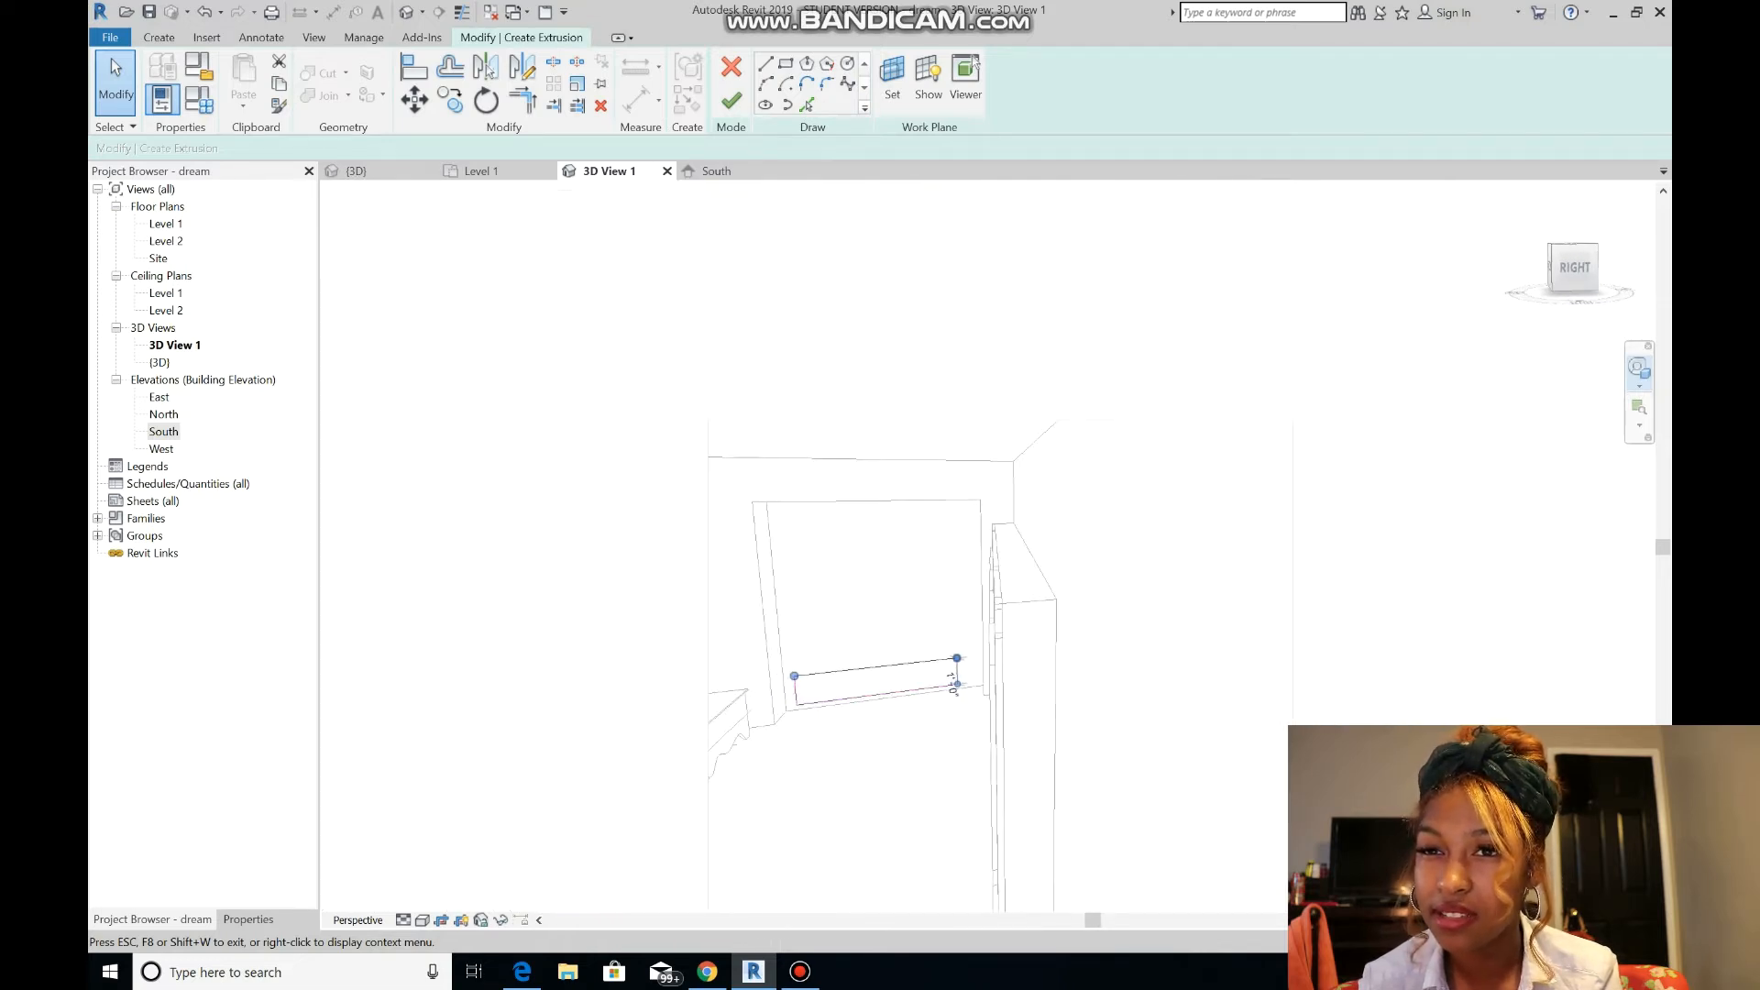
scroll(891, 674, up, 3)
click(954, 583)
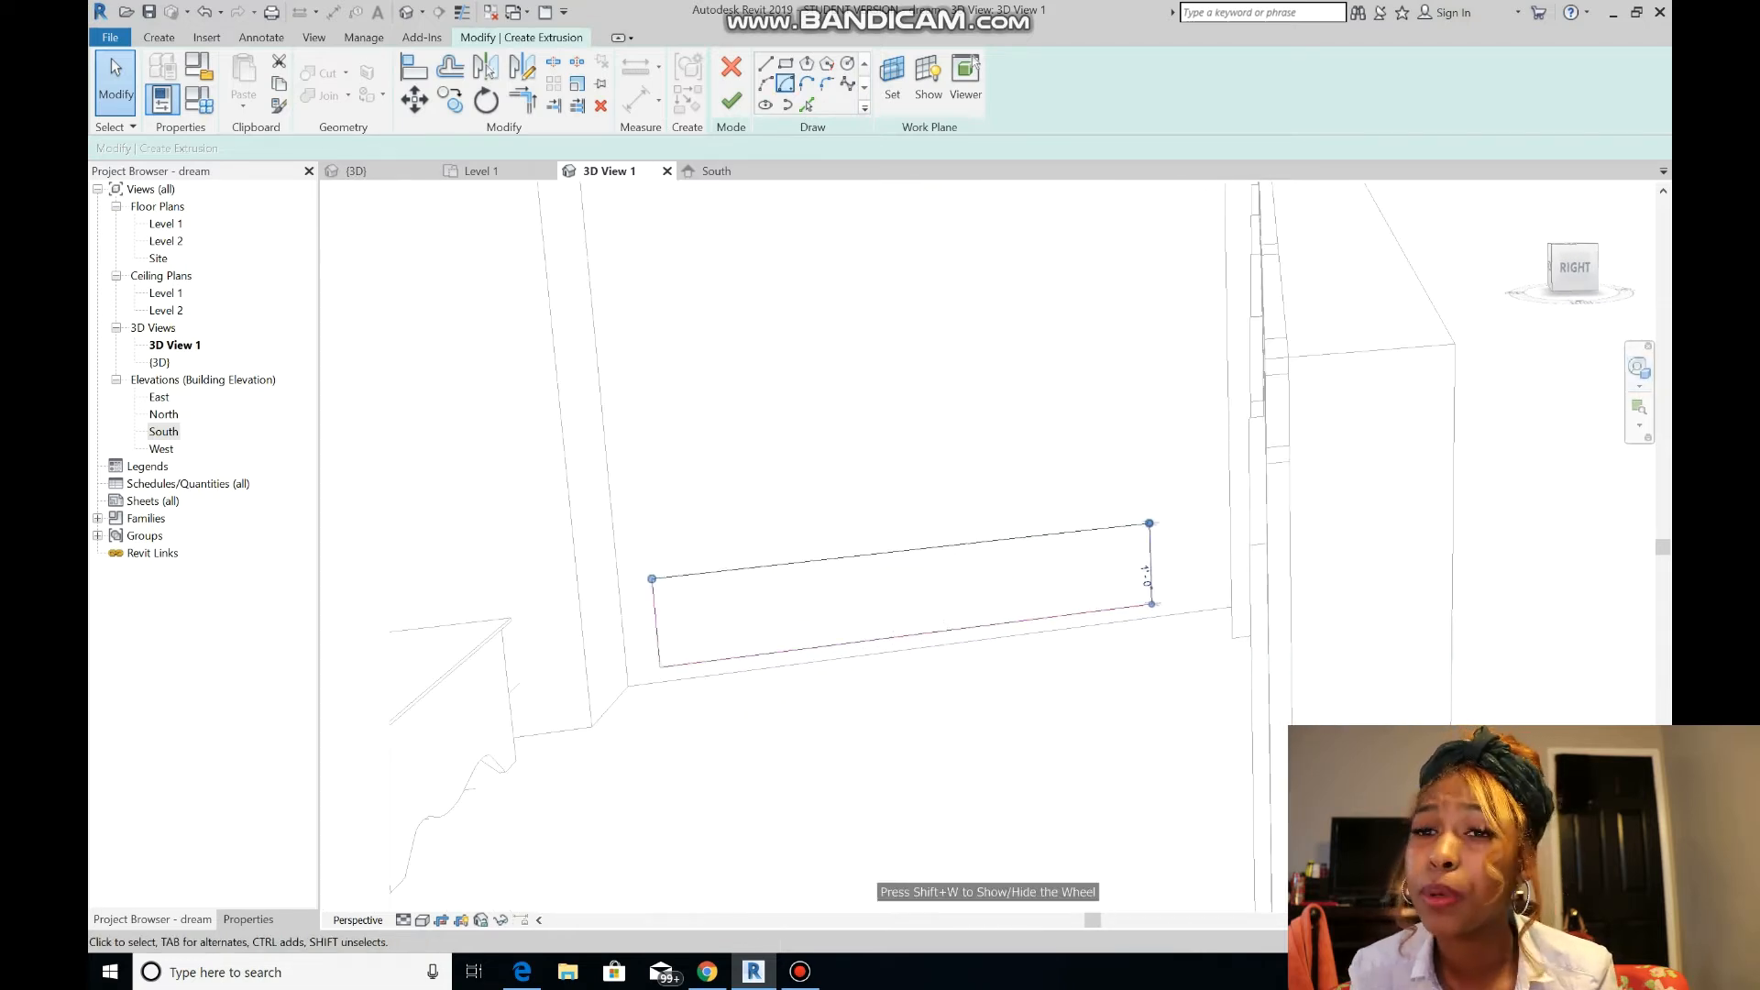
click(826, 84)
click(658, 642)
click(706, 573)
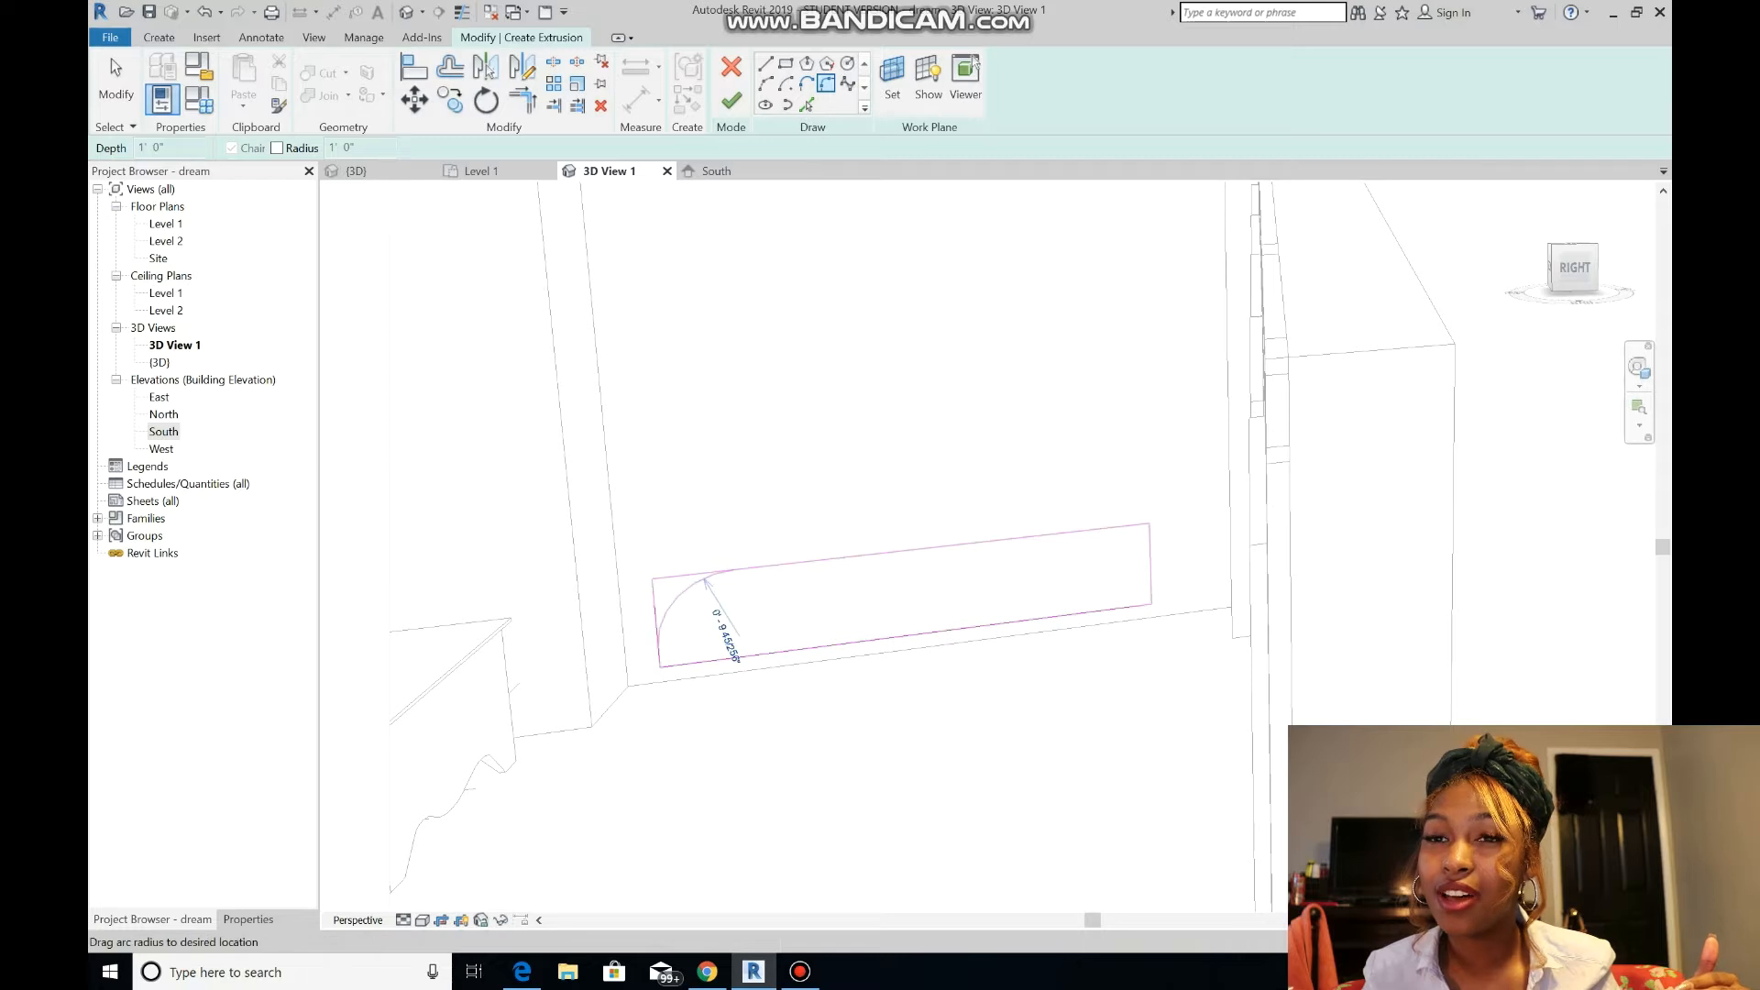
click(694, 581)
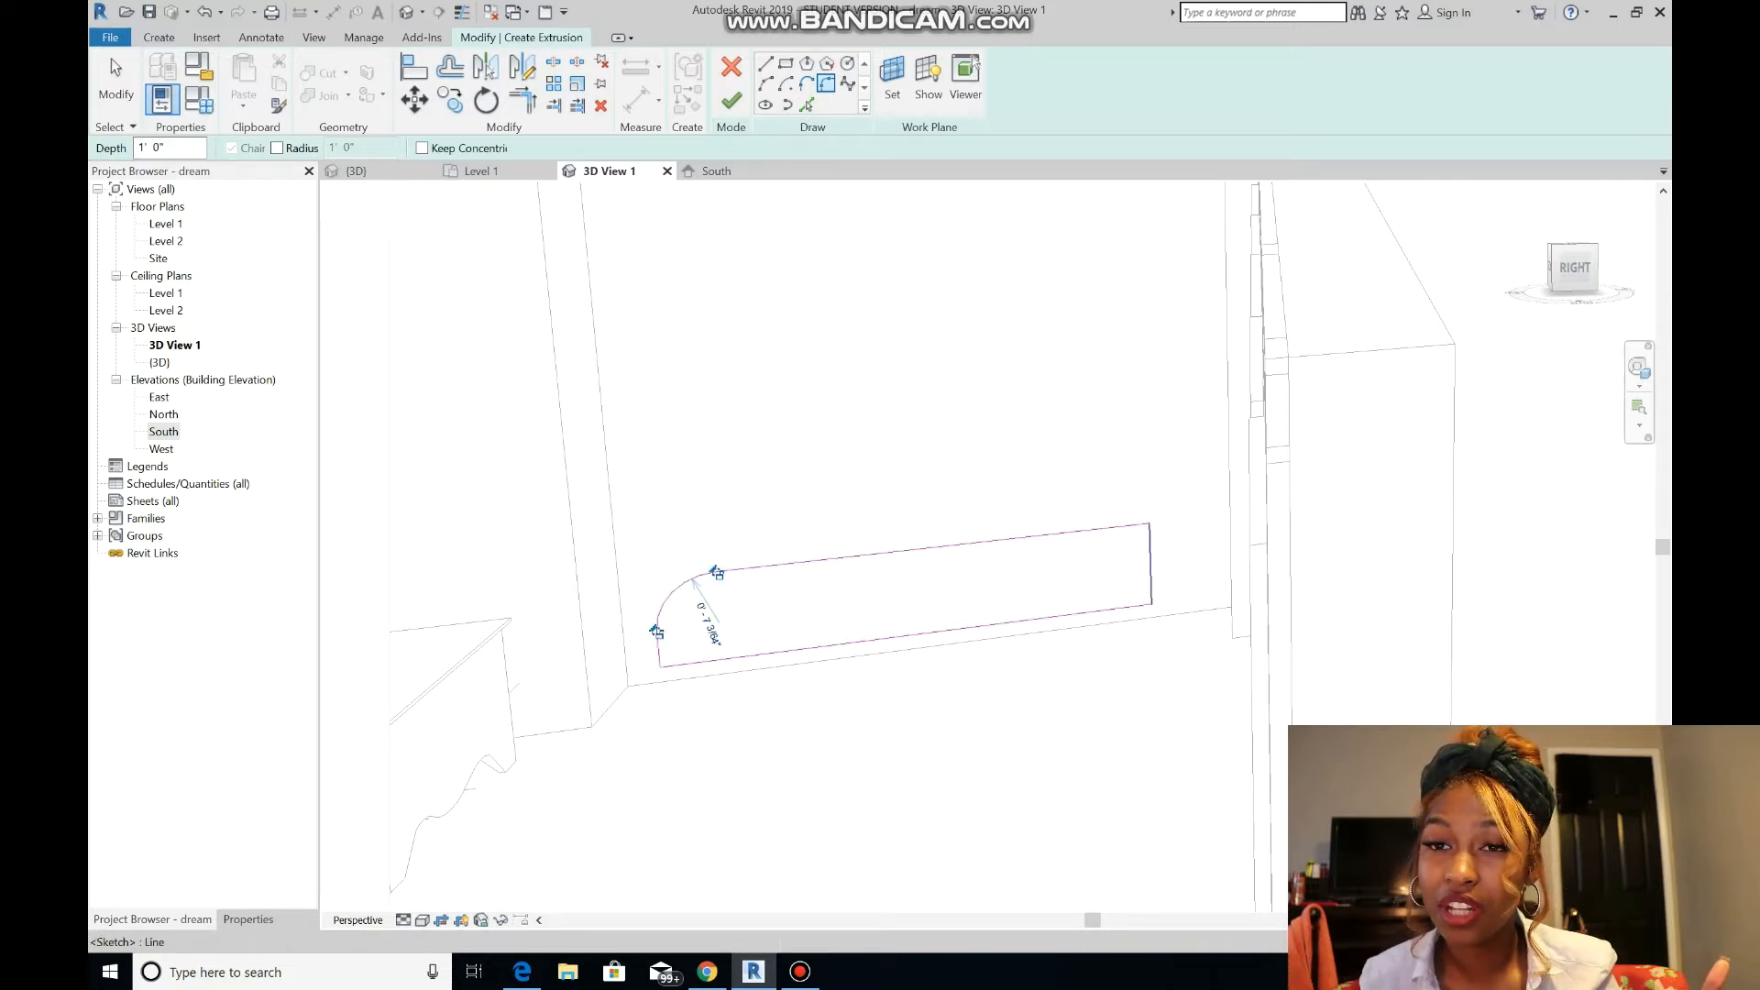
click(1150, 568)
click(1144, 559)
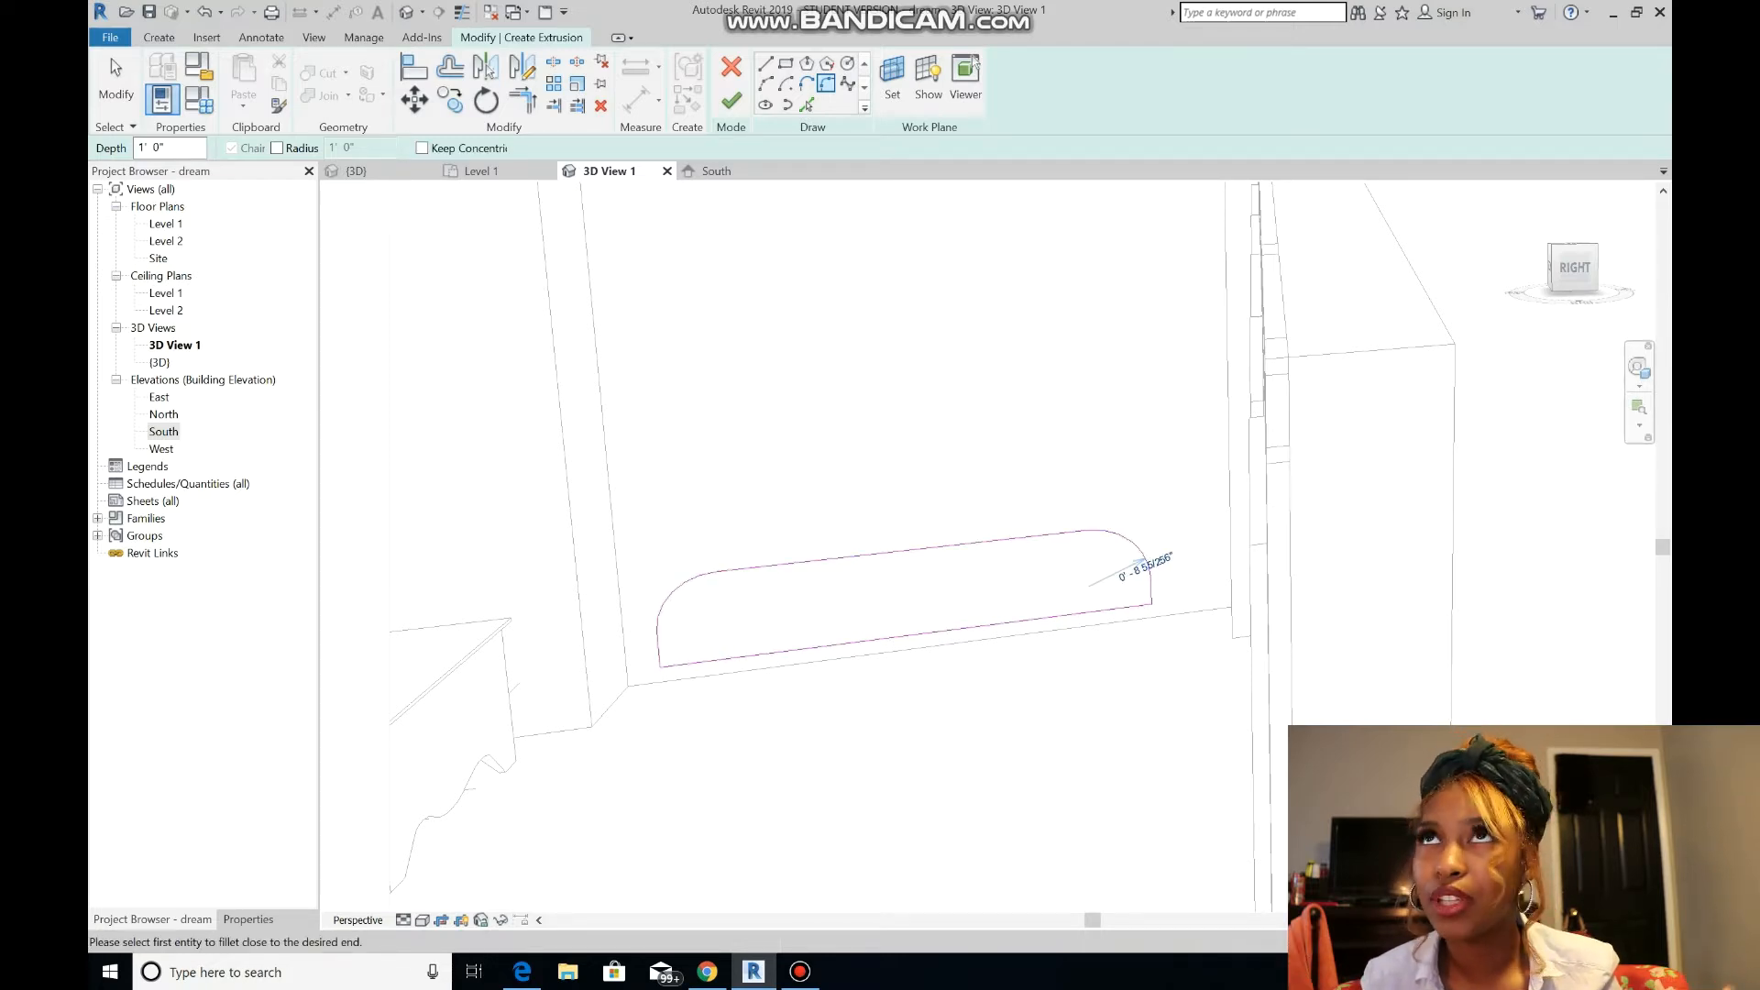
click(731, 100)
- In the Level 1 plan, stretch the bed extrusion's outer edge from the recessed wall far into the room
double_click(166, 224)
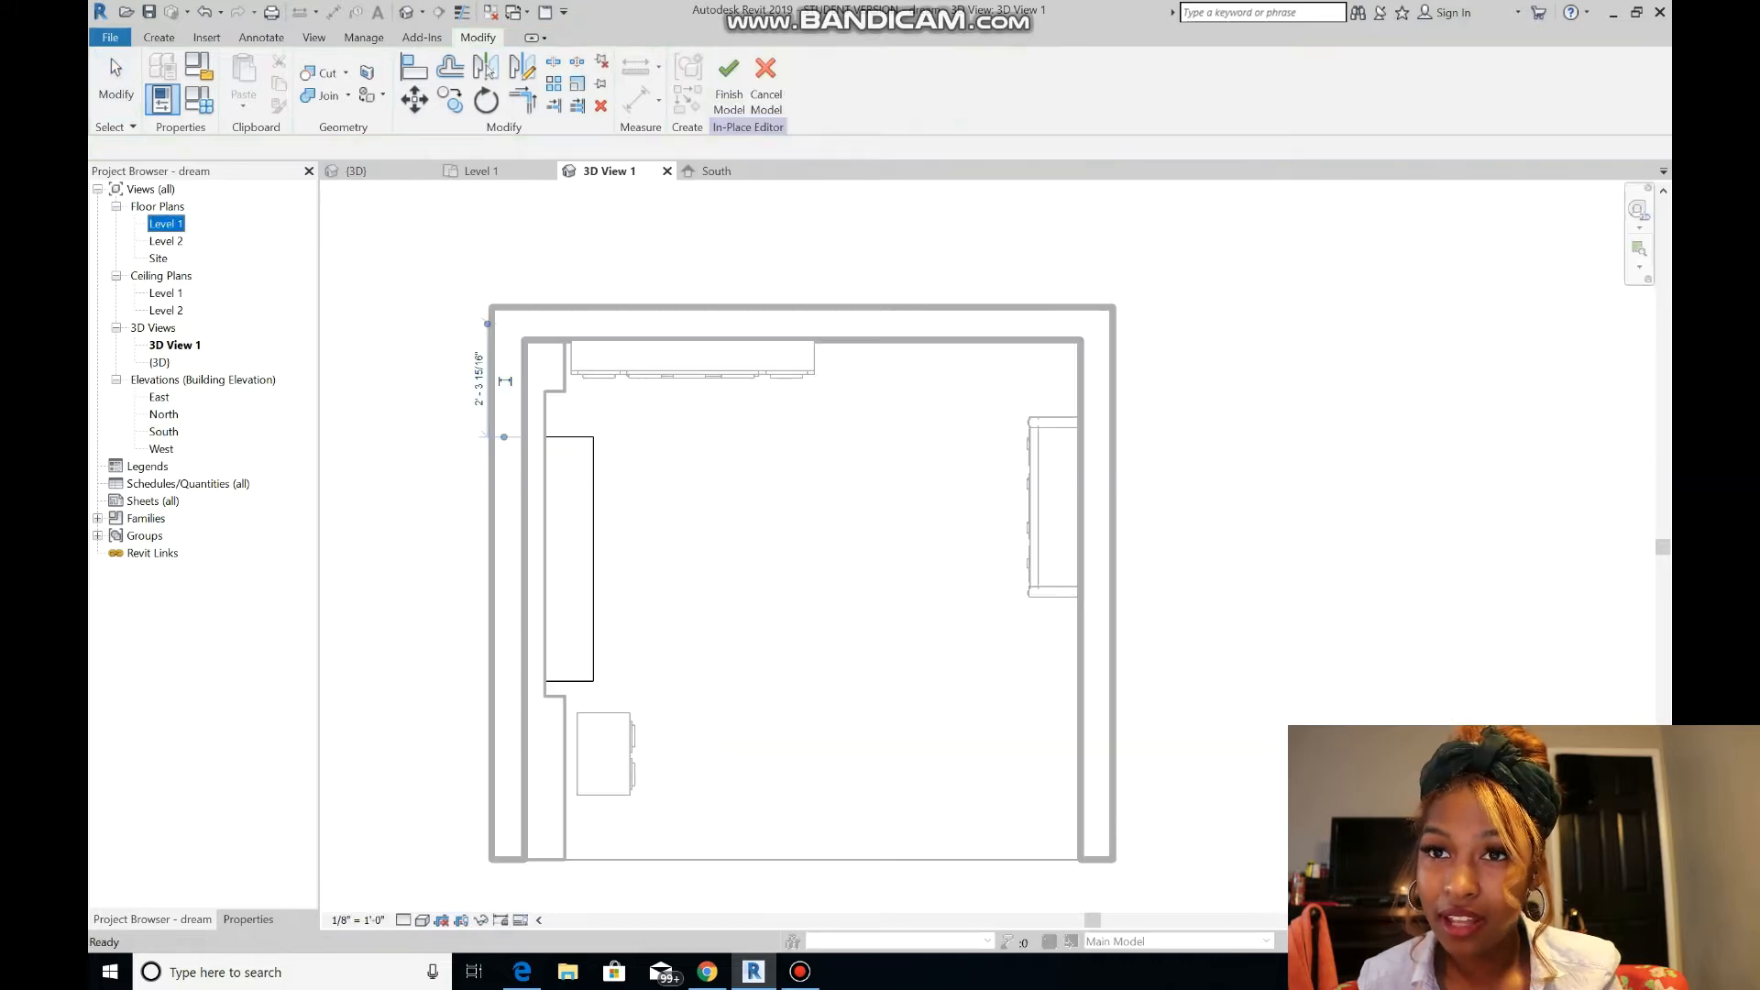
click(541, 531)
drag(596, 559, 983, 558)
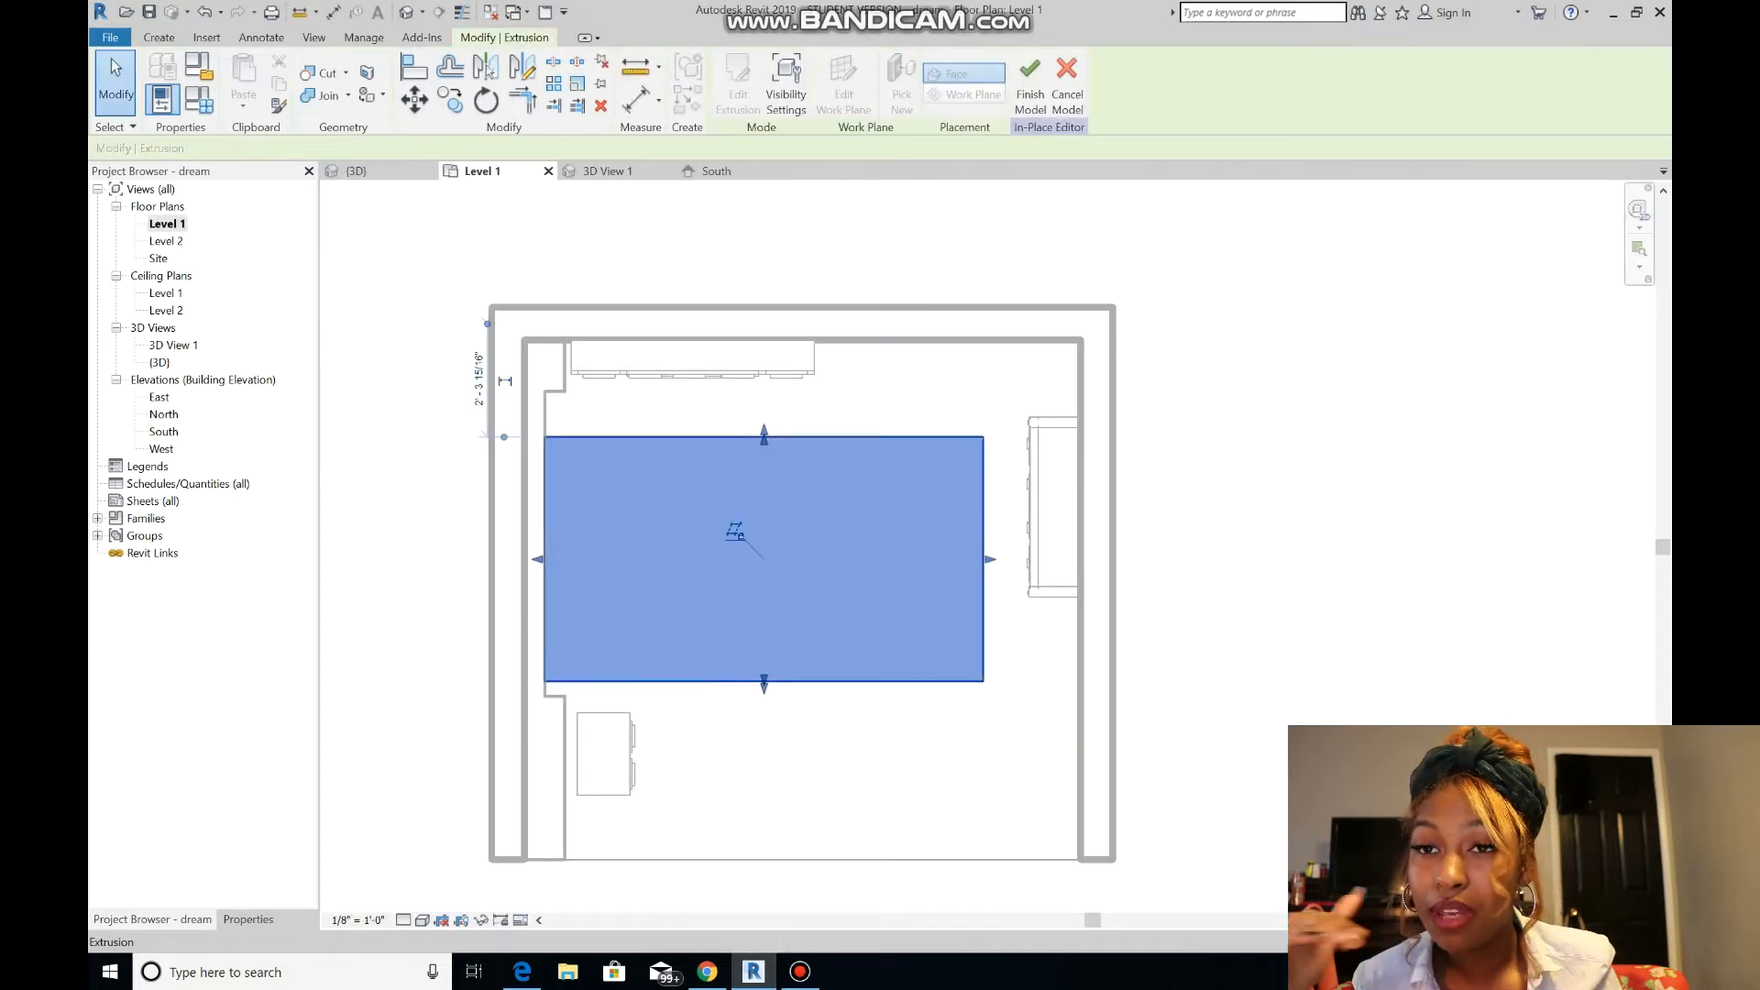
key(Escape)
- Move the bed to the recess end beside the wardrobe, reduce its width and length, and finish the in-place model
click(734, 522)
drag(734, 523, 735, 487)
drag(764, 643, 764, 595)
drag(989, 490, 860, 491)
click(1030, 83)
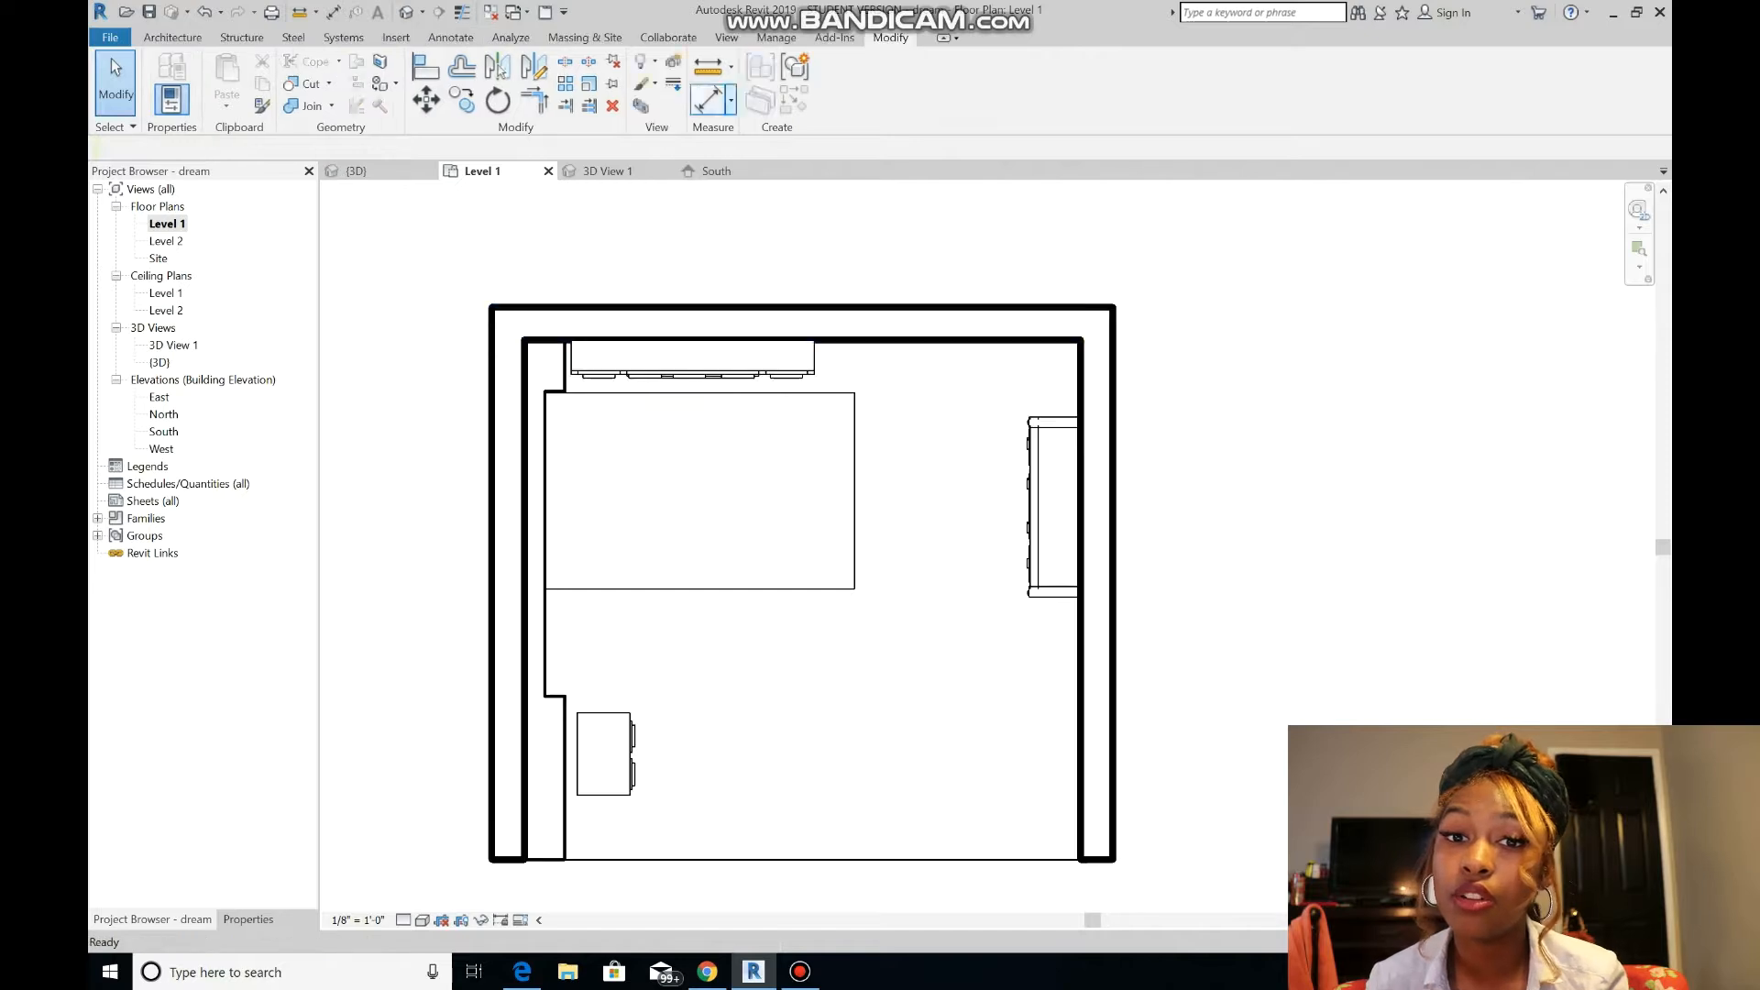
- Nudge the wardrobe along the back wall so that it sits against the built-out wall beside the bed
click(753, 367)
mouse_move(754, 366)
mouse_down()
mouse_move(713, 366)
mouse_move(747, 361)
mouse_up()
scroll(574, 328, up, 7)
drag(574, 394, 590, 445)
key(Escape)
scroll(794, 348, down, 6)
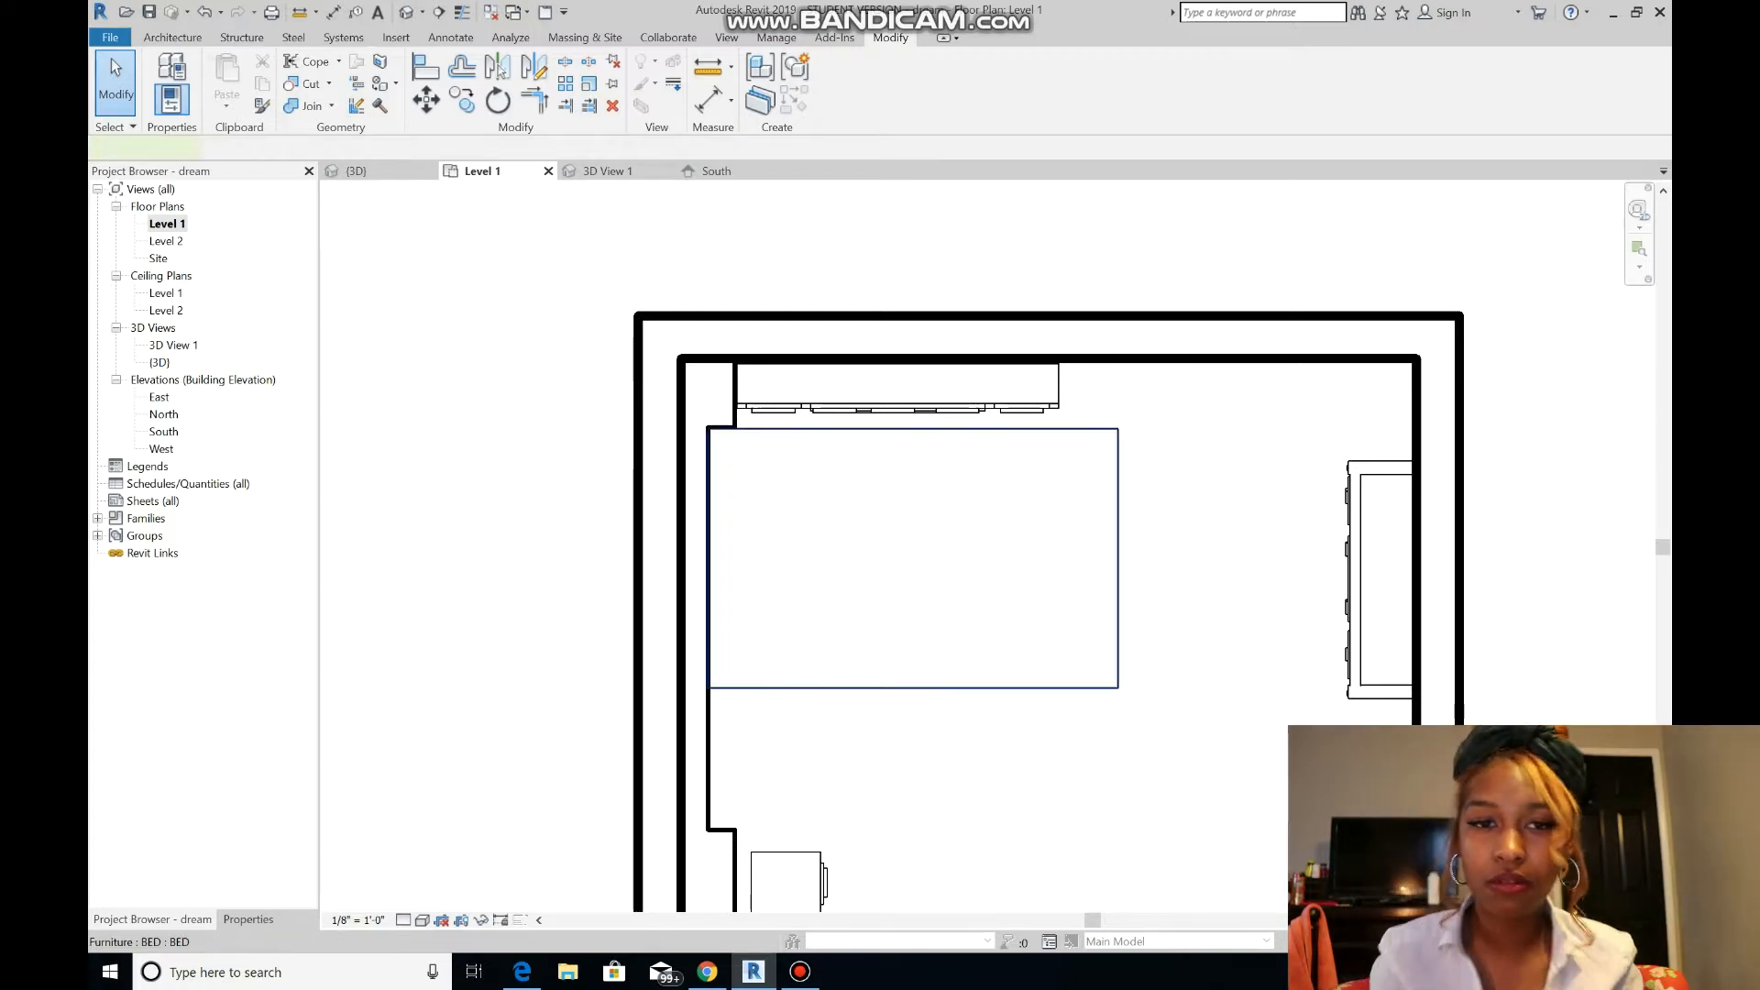
- Lengthen the bed slightly toward the dresser on the opposite wall
click(1117, 557)
drag(1124, 557, 1137, 558)
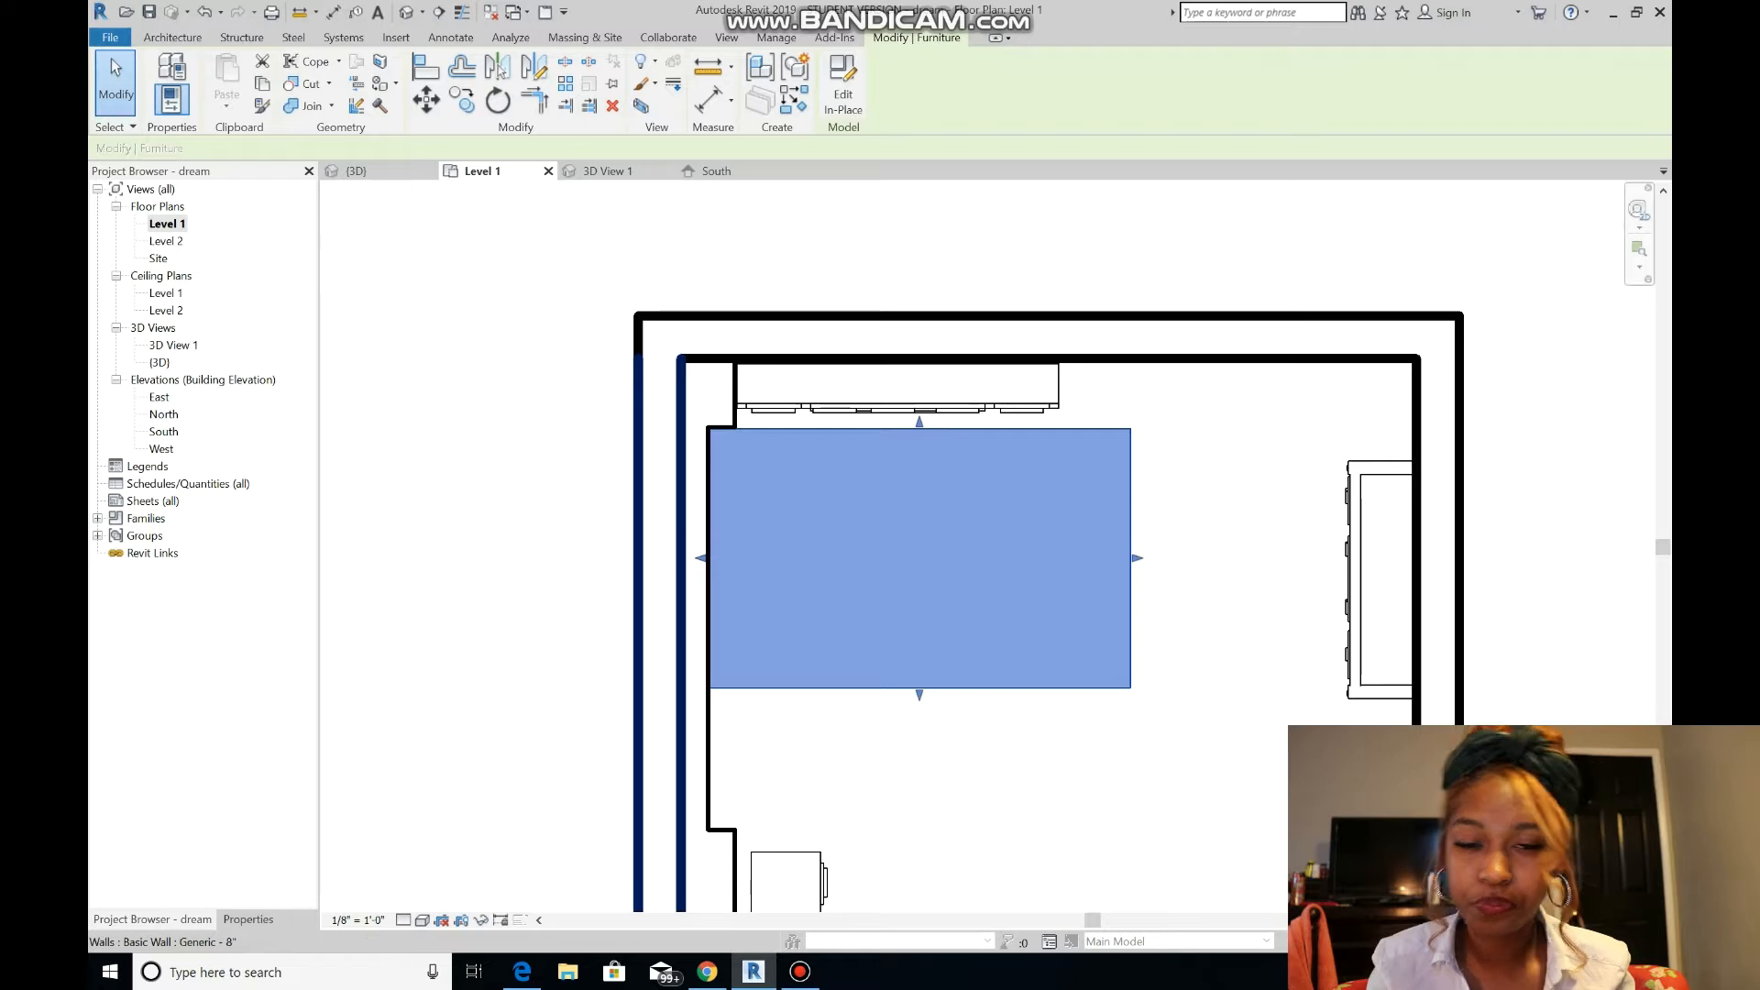
- In the South elevation, open the bed for in-place editing and start an extrusion on a picked plane
double_click(163, 431)
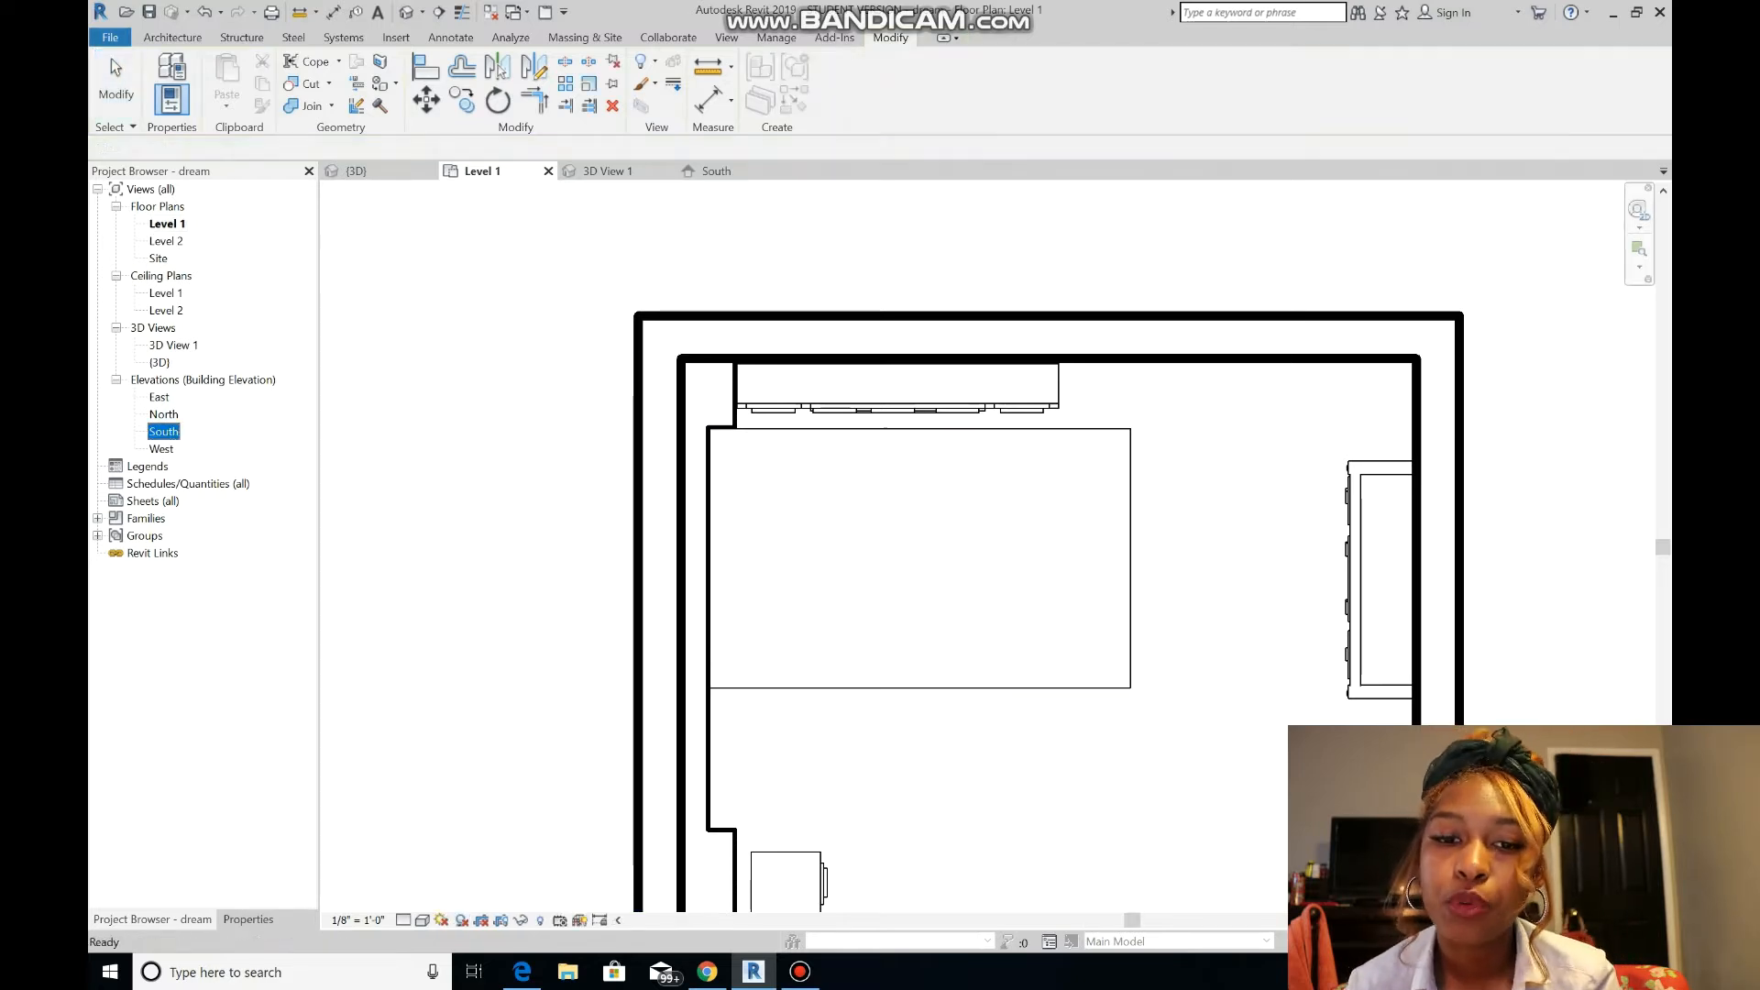
scroll(1485, 296, down, 6)
scroll(1564, 270, up, 2)
scroll(1535, 289, up, 5)
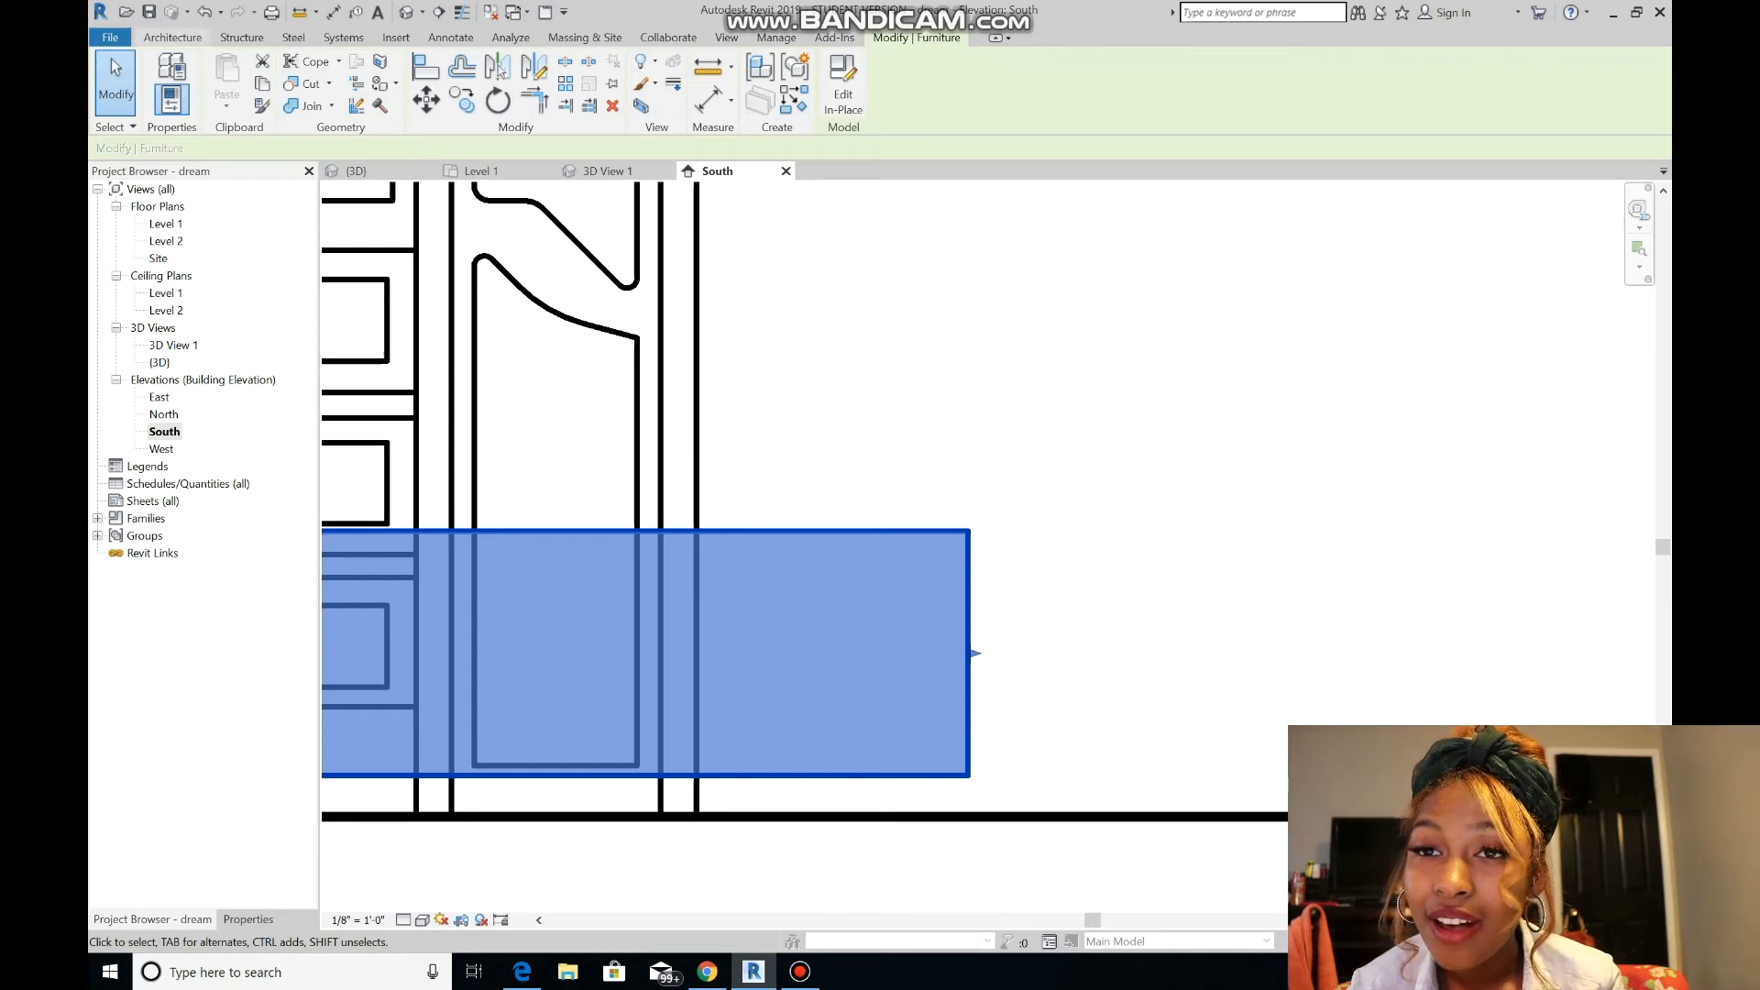
click(843, 93)
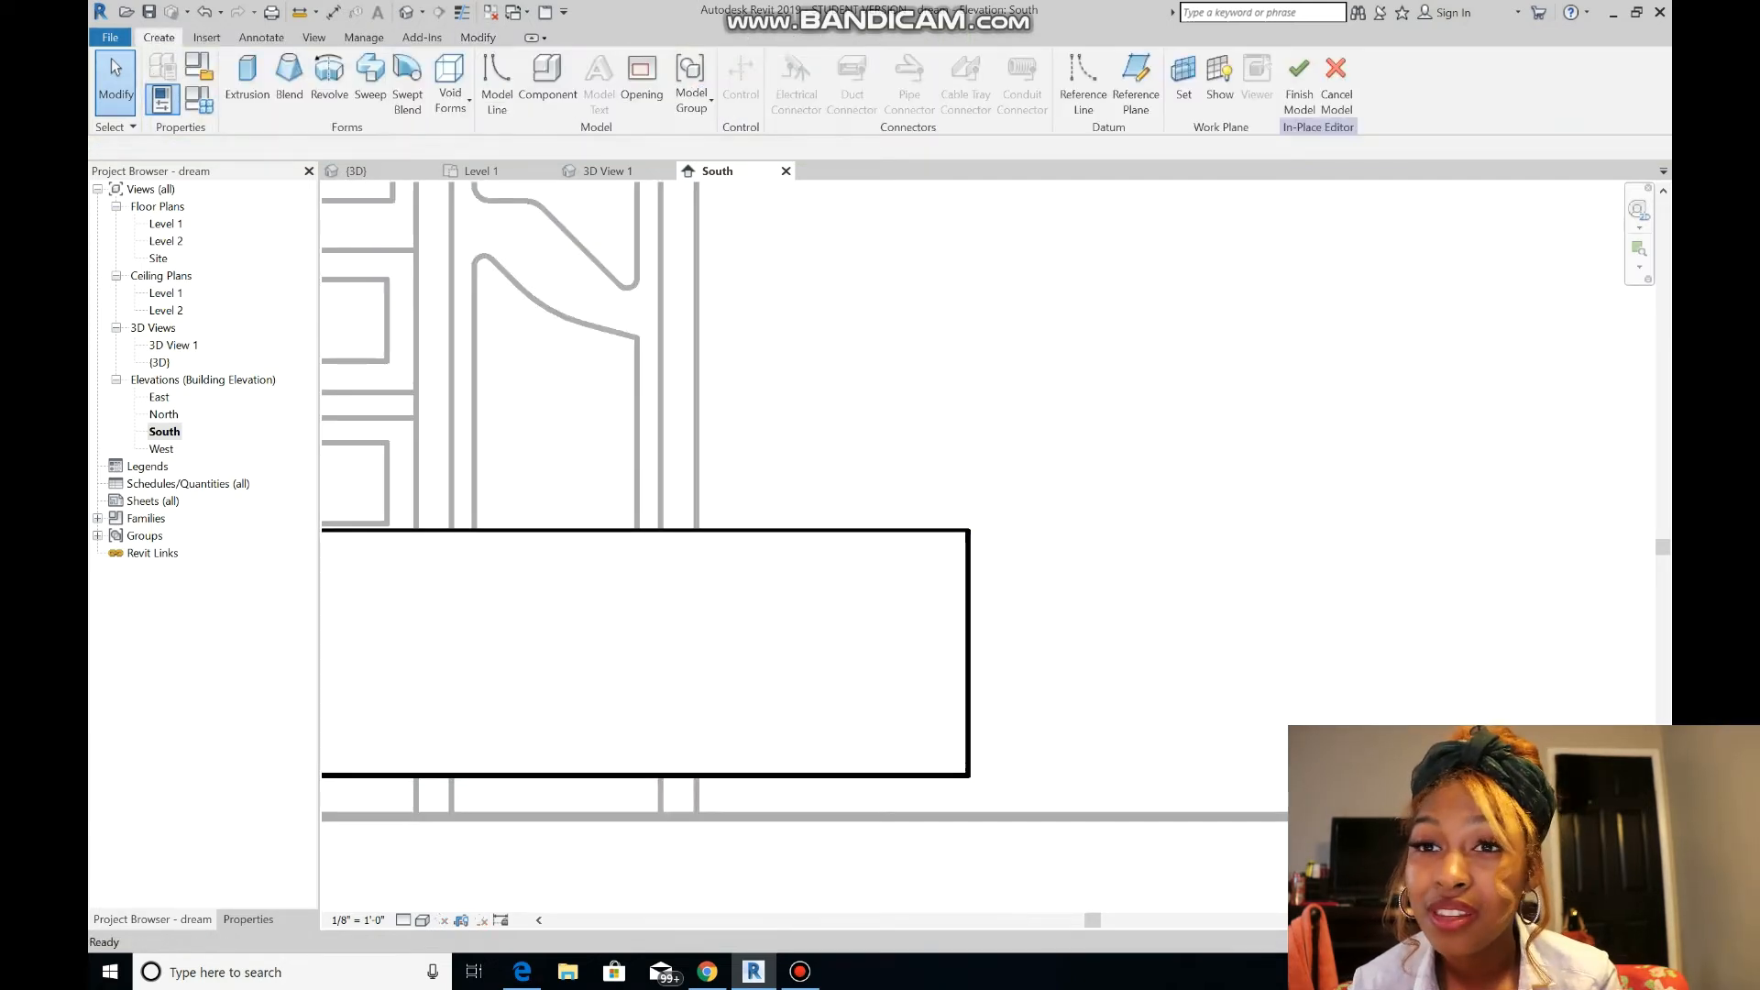
click(245, 82)
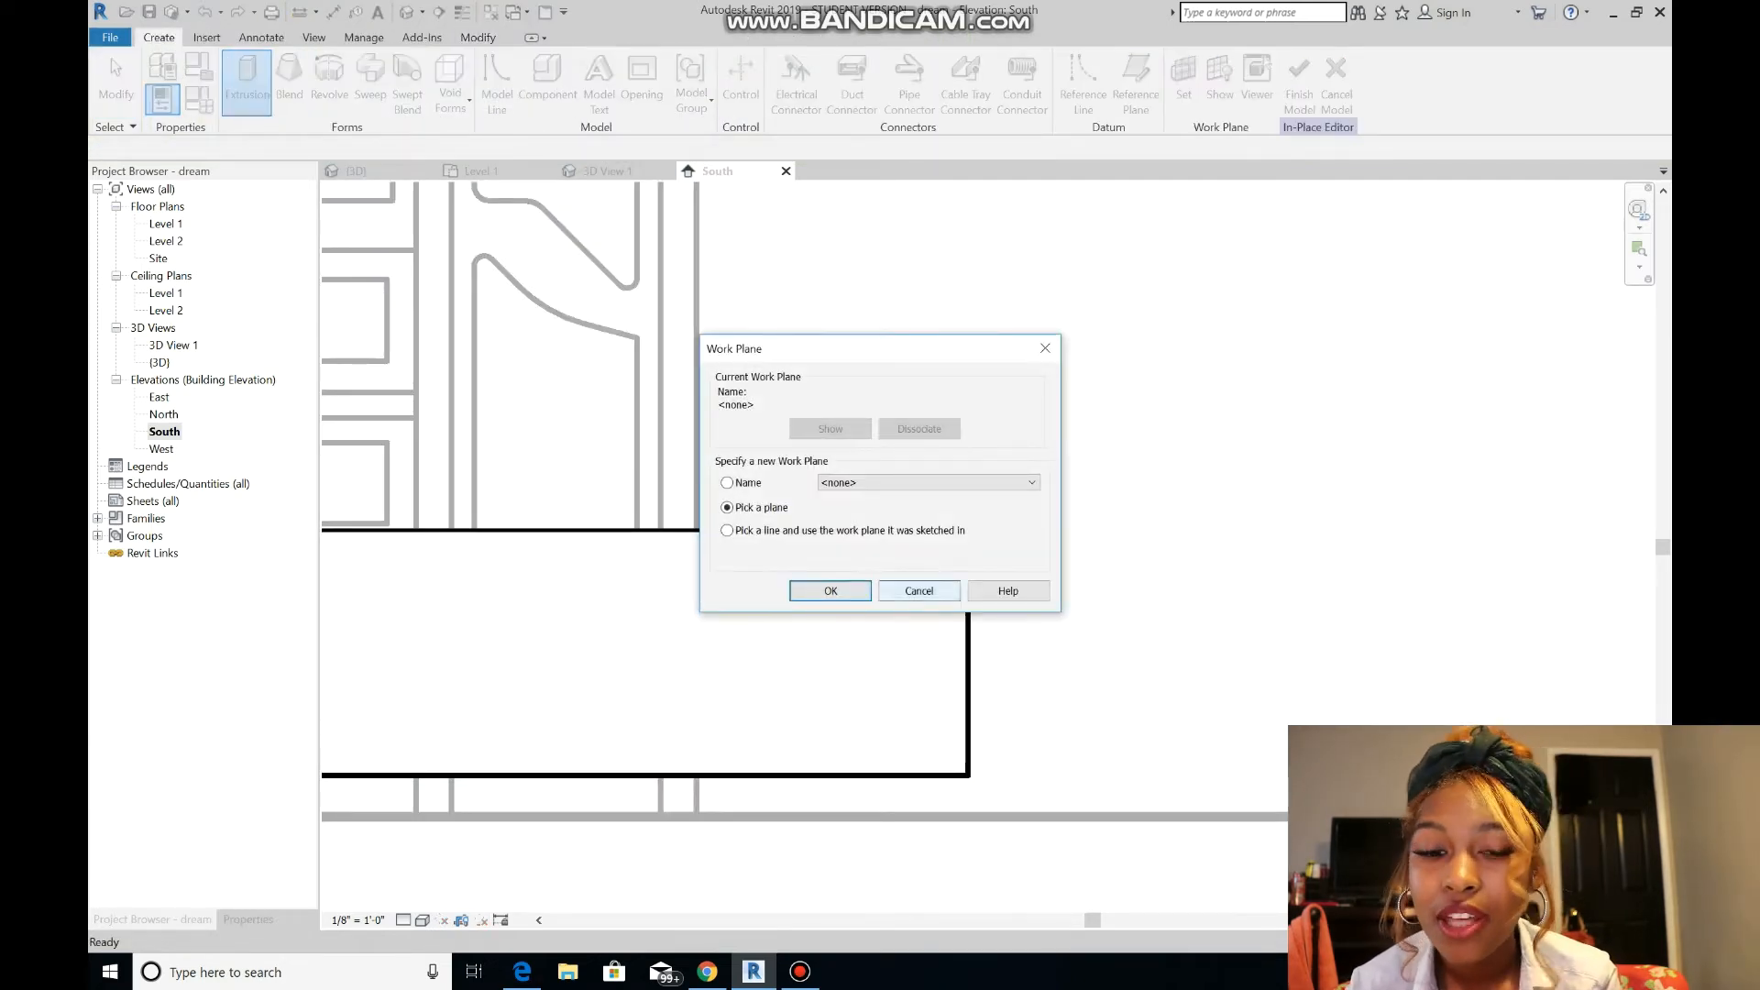
click(829, 590)
click(637, 422)
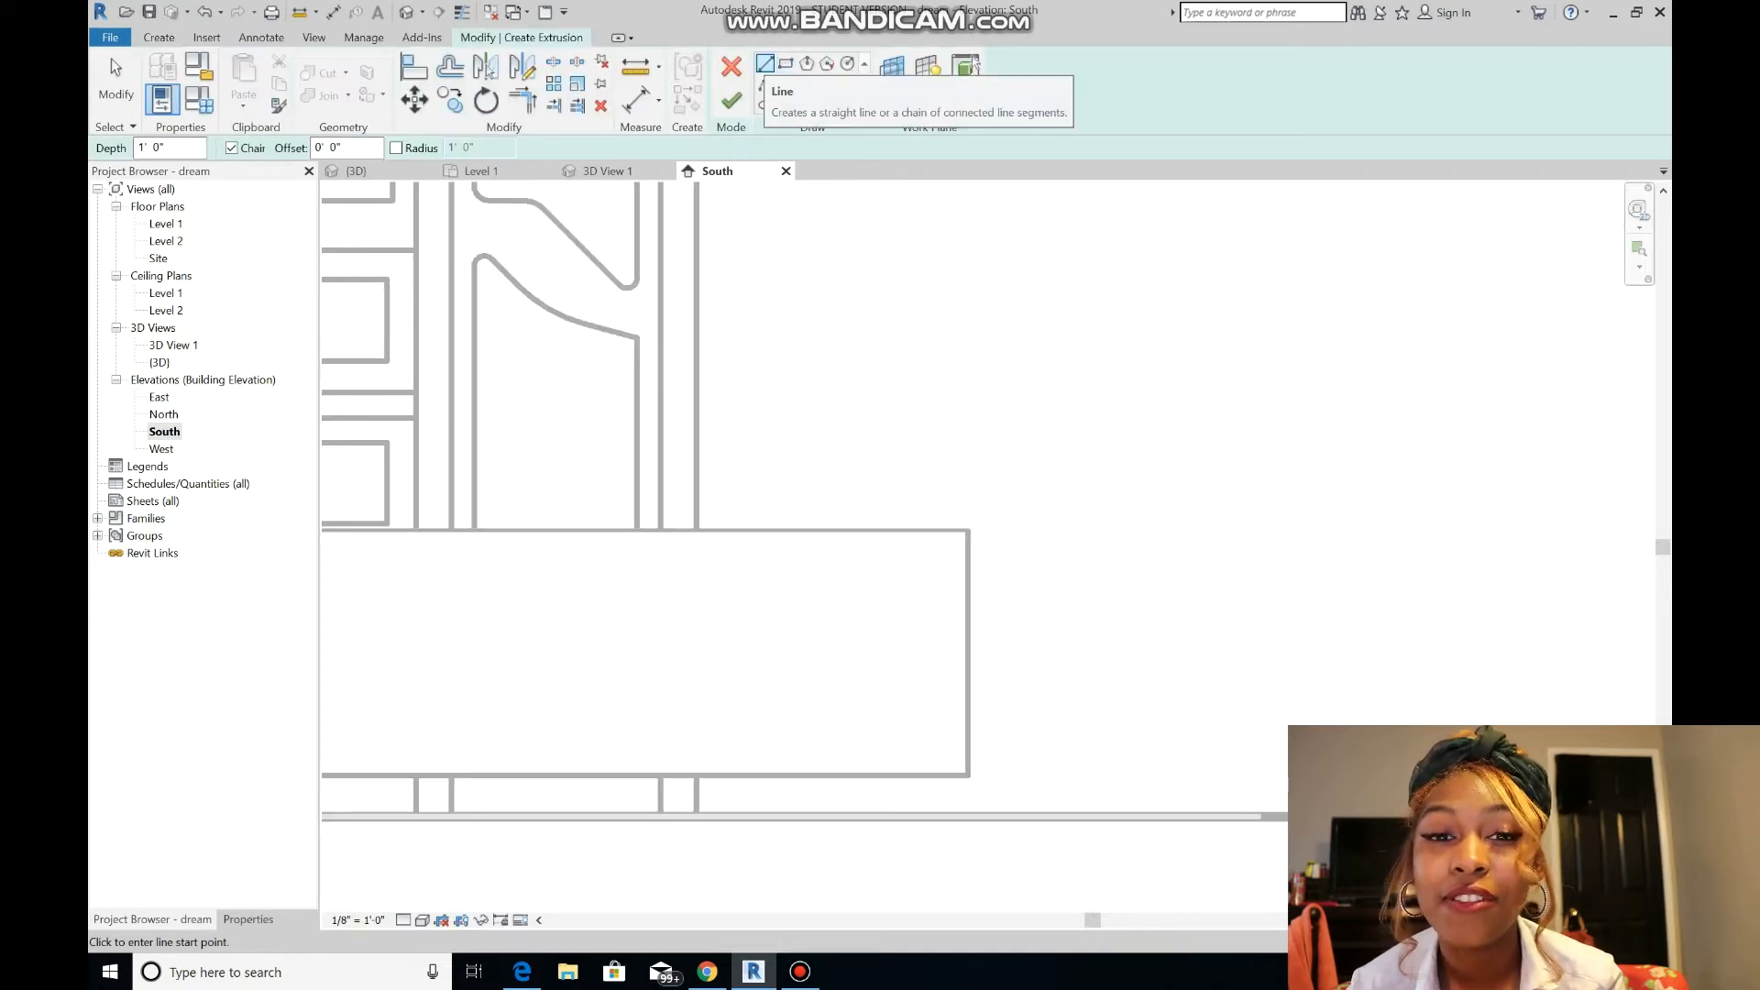
- Sketch the upper part of a footboard profile from the bed's top outer corner, with a small lip and an outward bulge
click(970, 530)
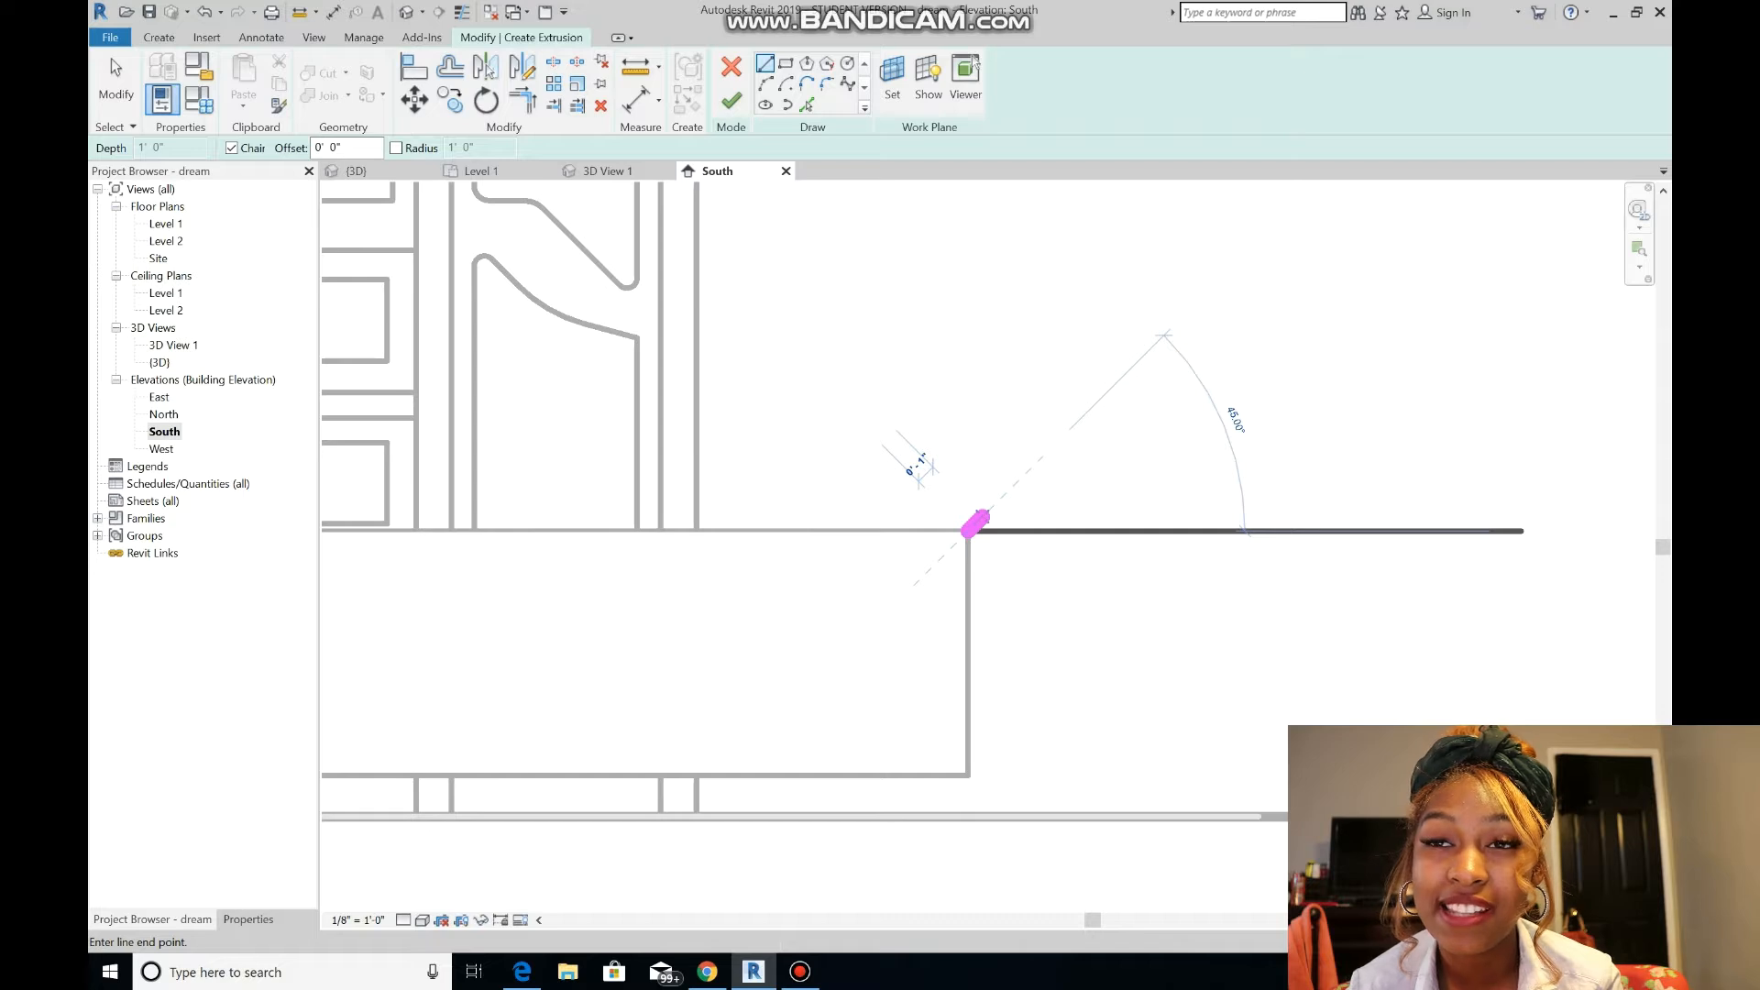
click(1004, 517)
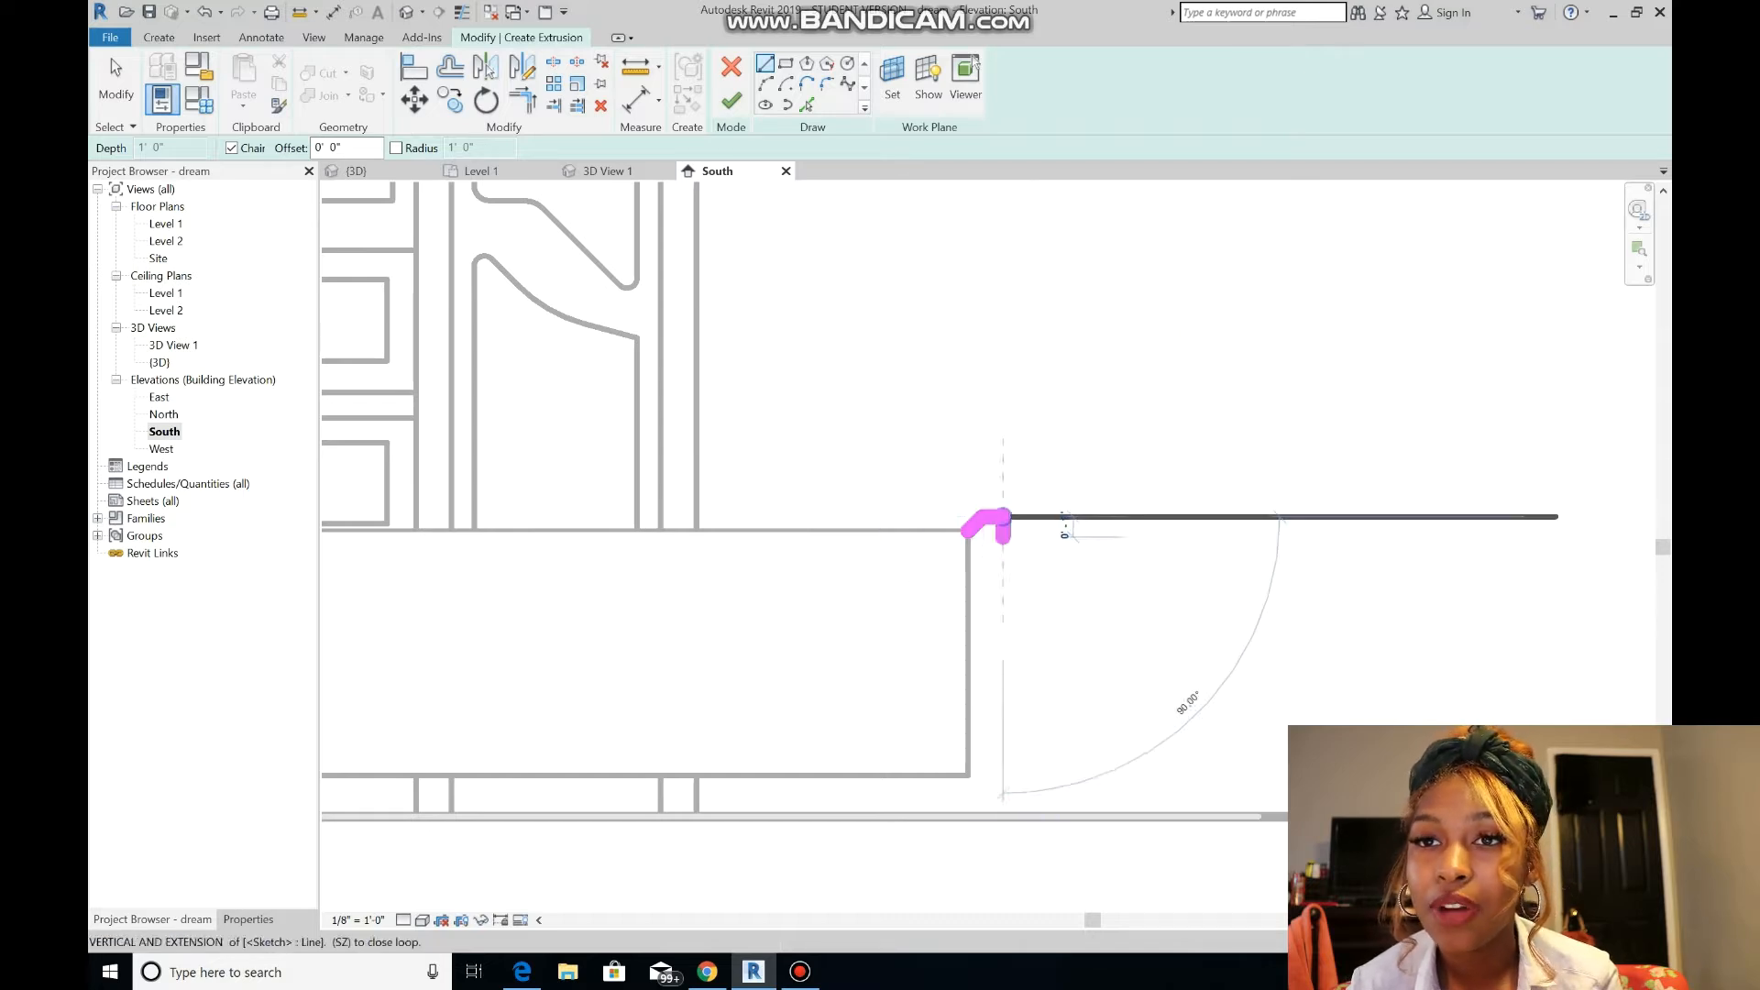
scroll(992, 539, up, 6)
scroll(1005, 526, down, 5)
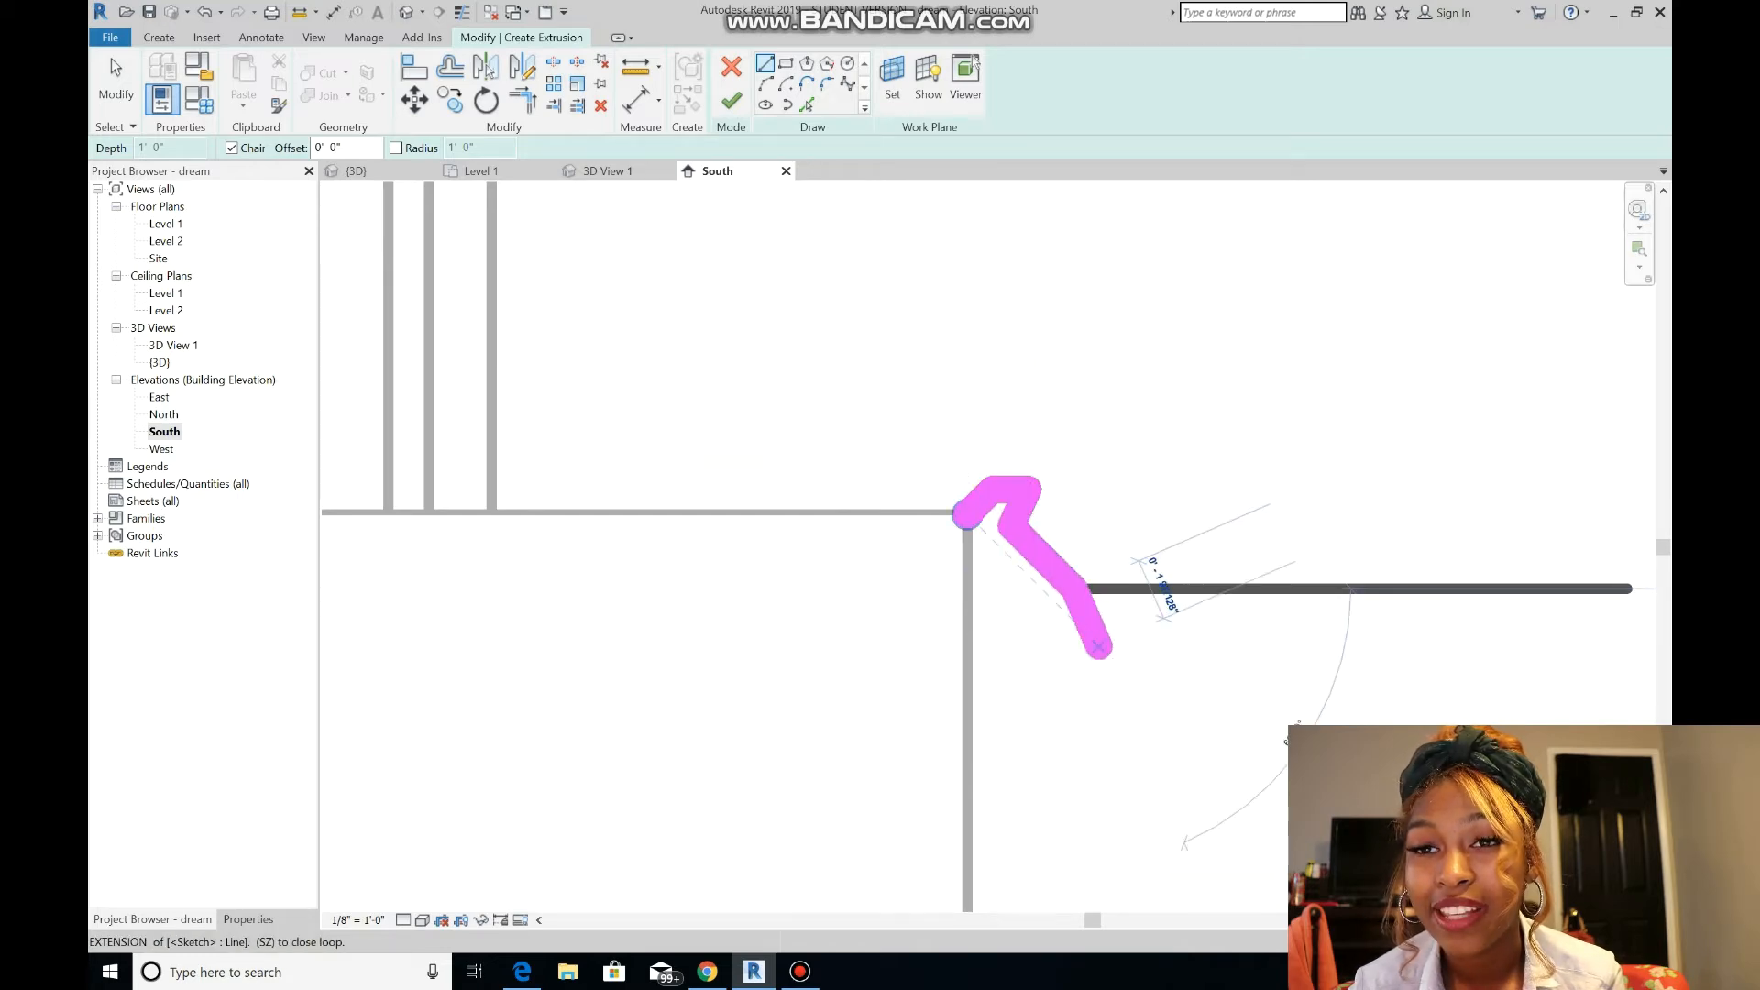
click(1100, 647)
click(1100, 699)
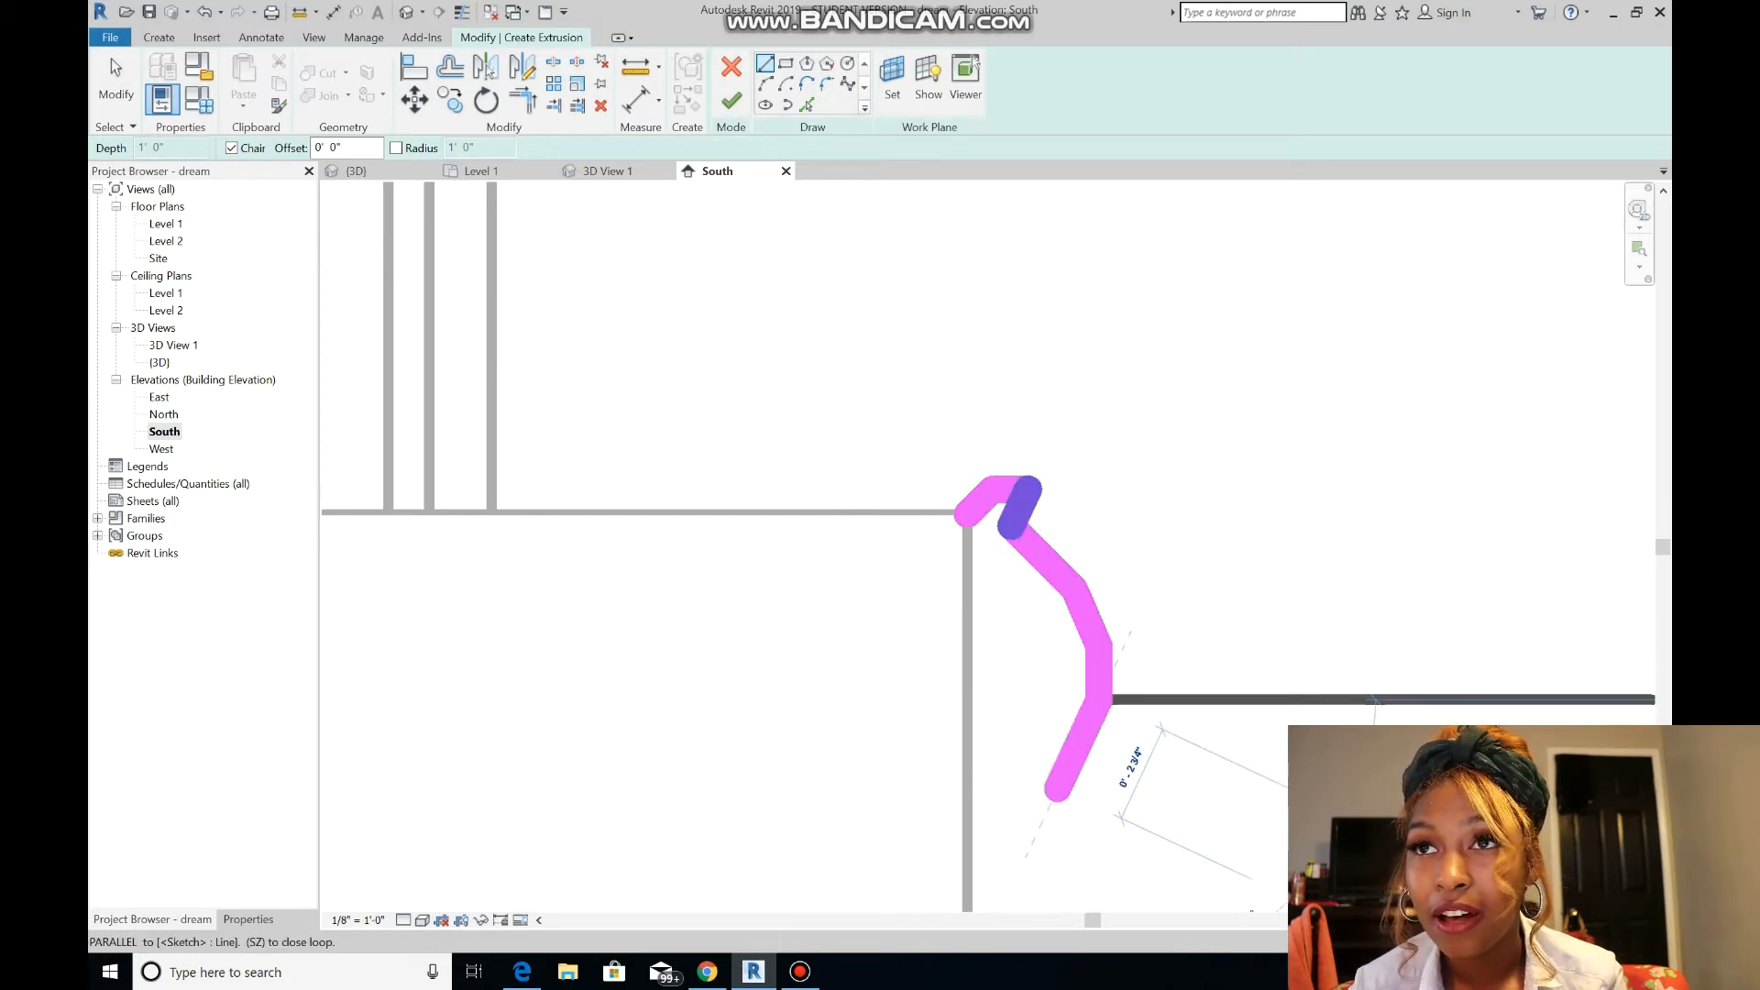
- Continue the footboard profile down to the floor, close it along the bed's end, and finish the extrusion
scroll(1060, 790, down, 6)
scroll(1057, 818, up, 5)
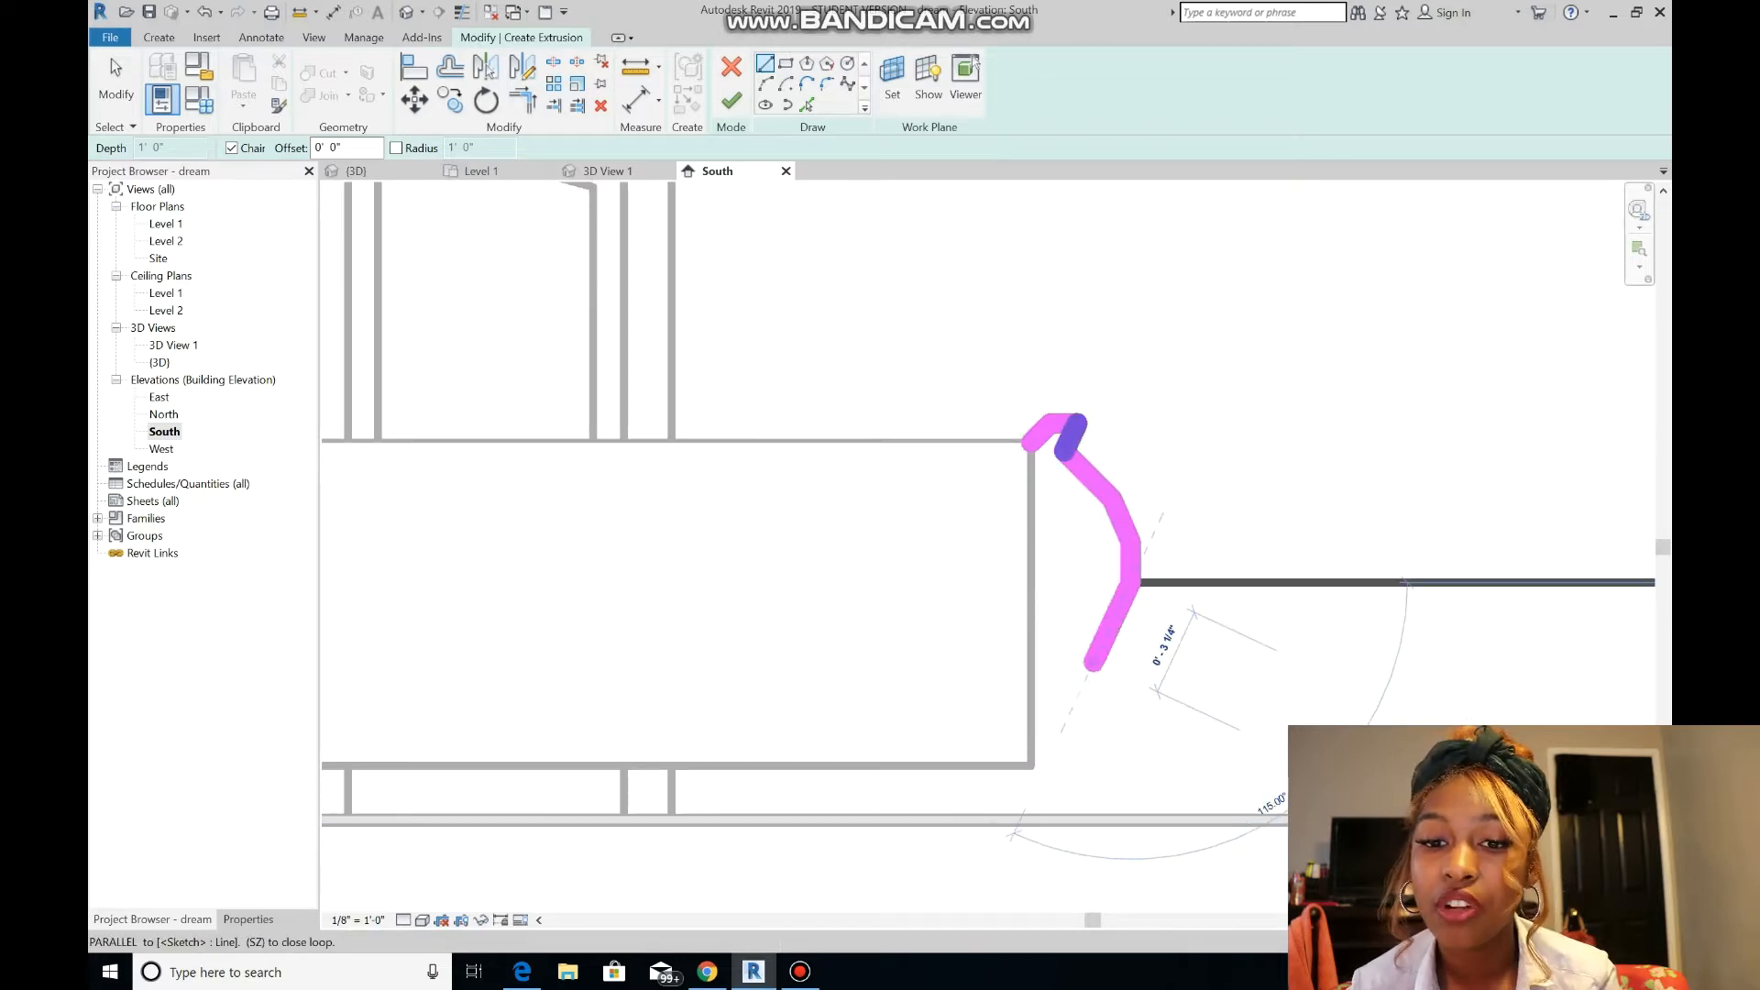
click(1080, 656)
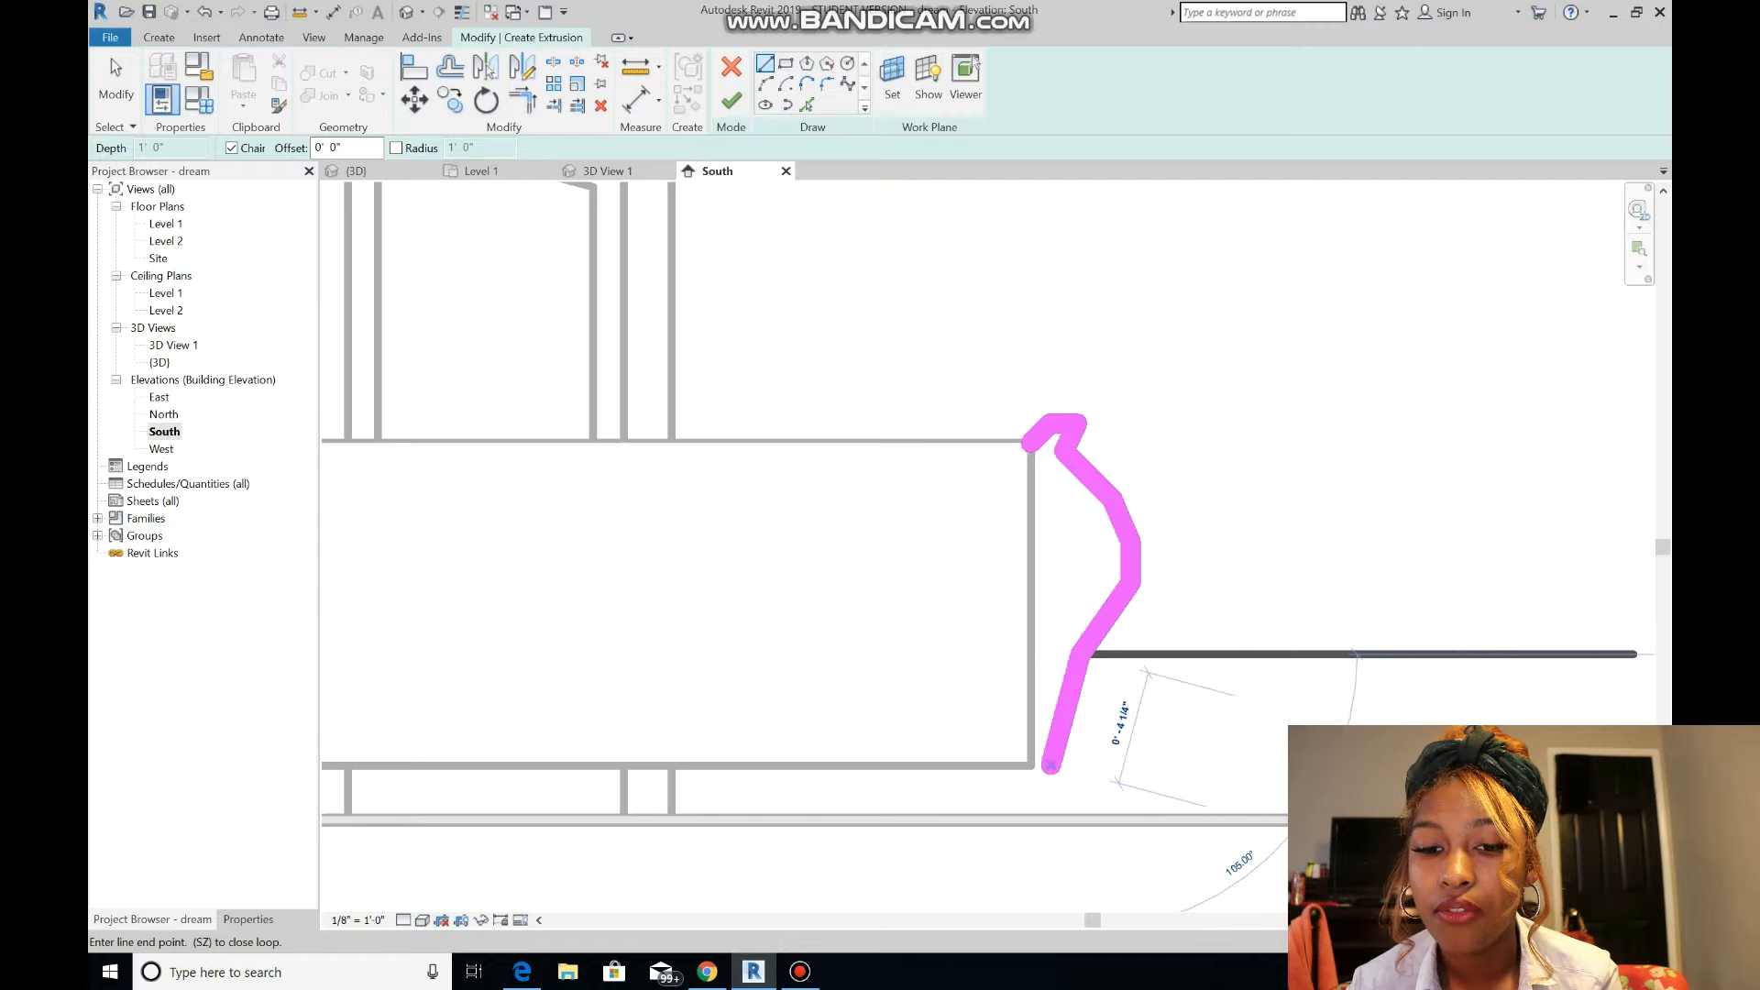
click(1053, 761)
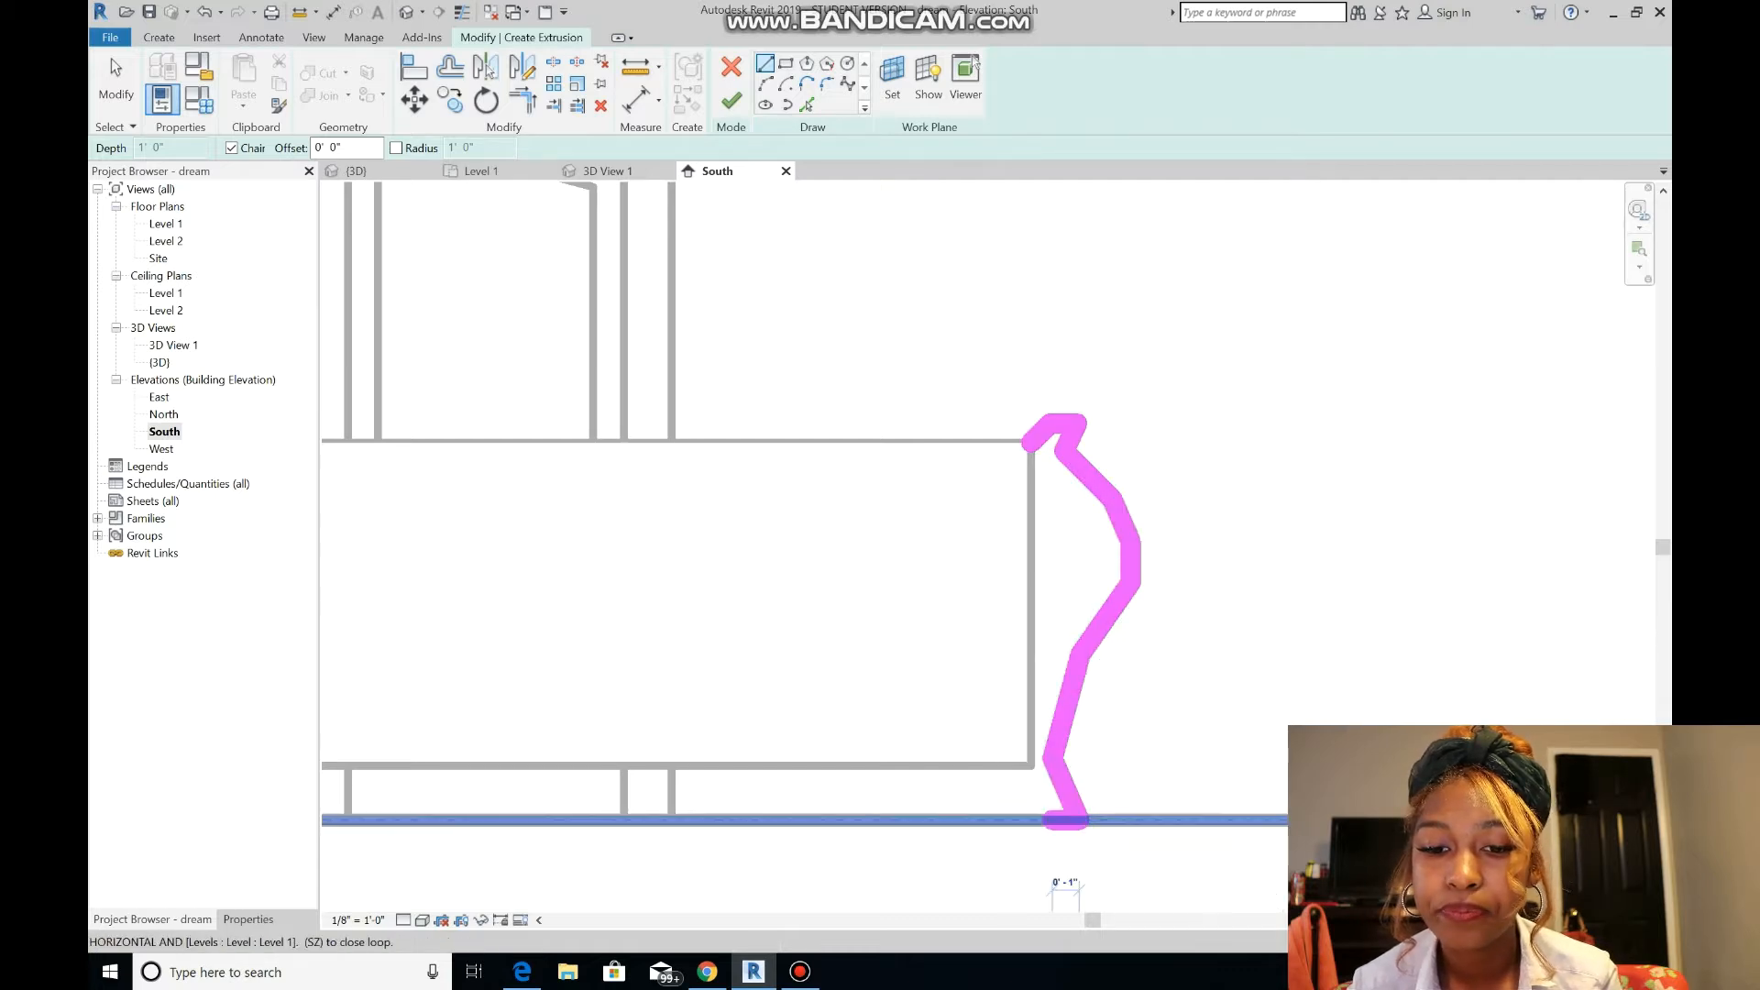
click(1066, 819)
click(1030, 438)
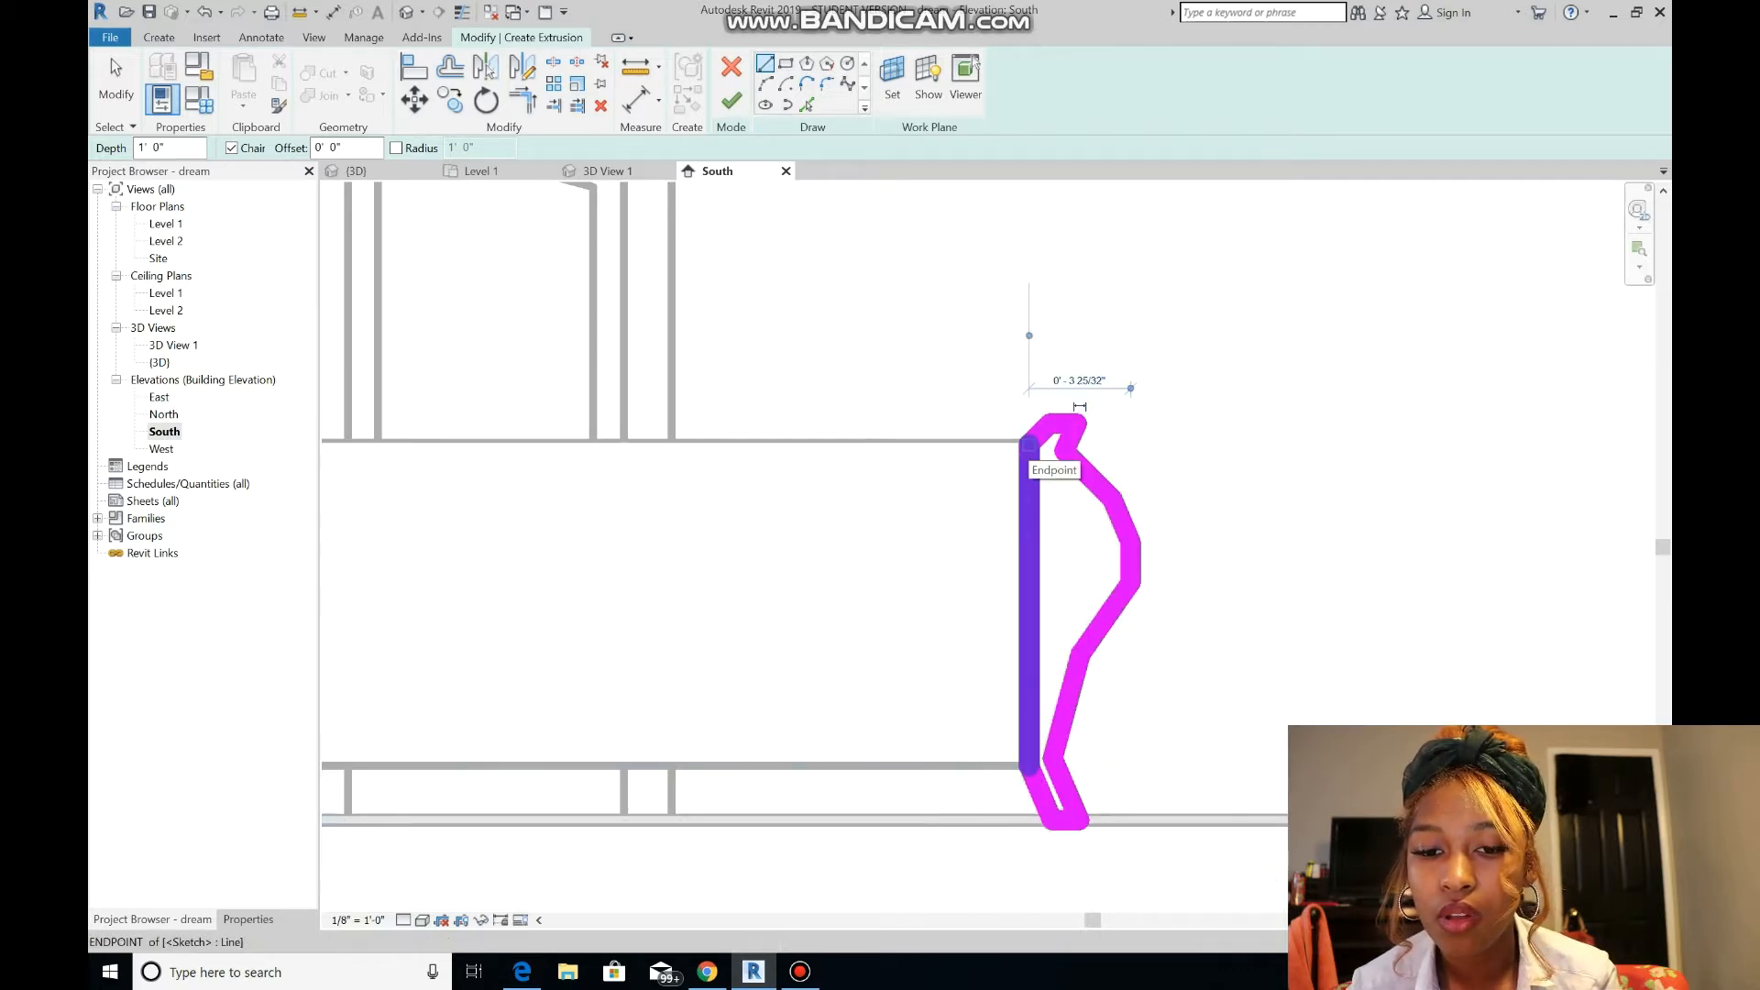
click(731, 101)
- In the Level 1 plan, stretch the footboard extrusion to match the bed's full width and finish the in-place model
click(479, 171)
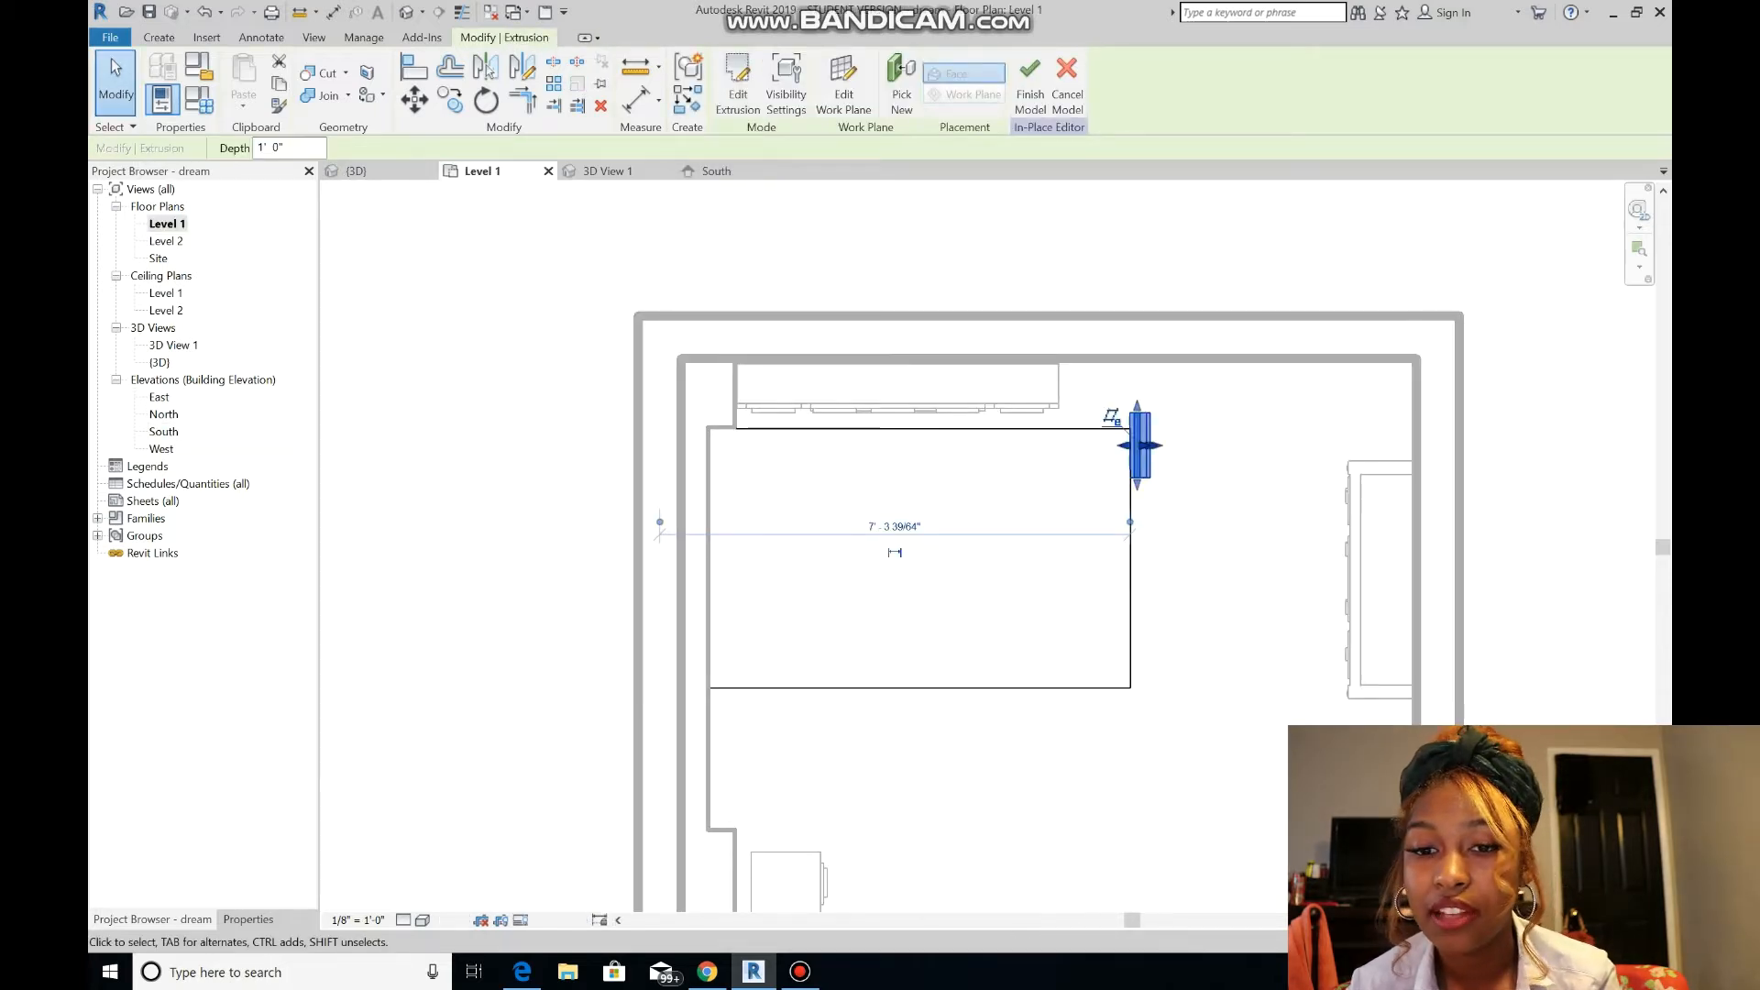
drag(1140, 445, 1140, 553)
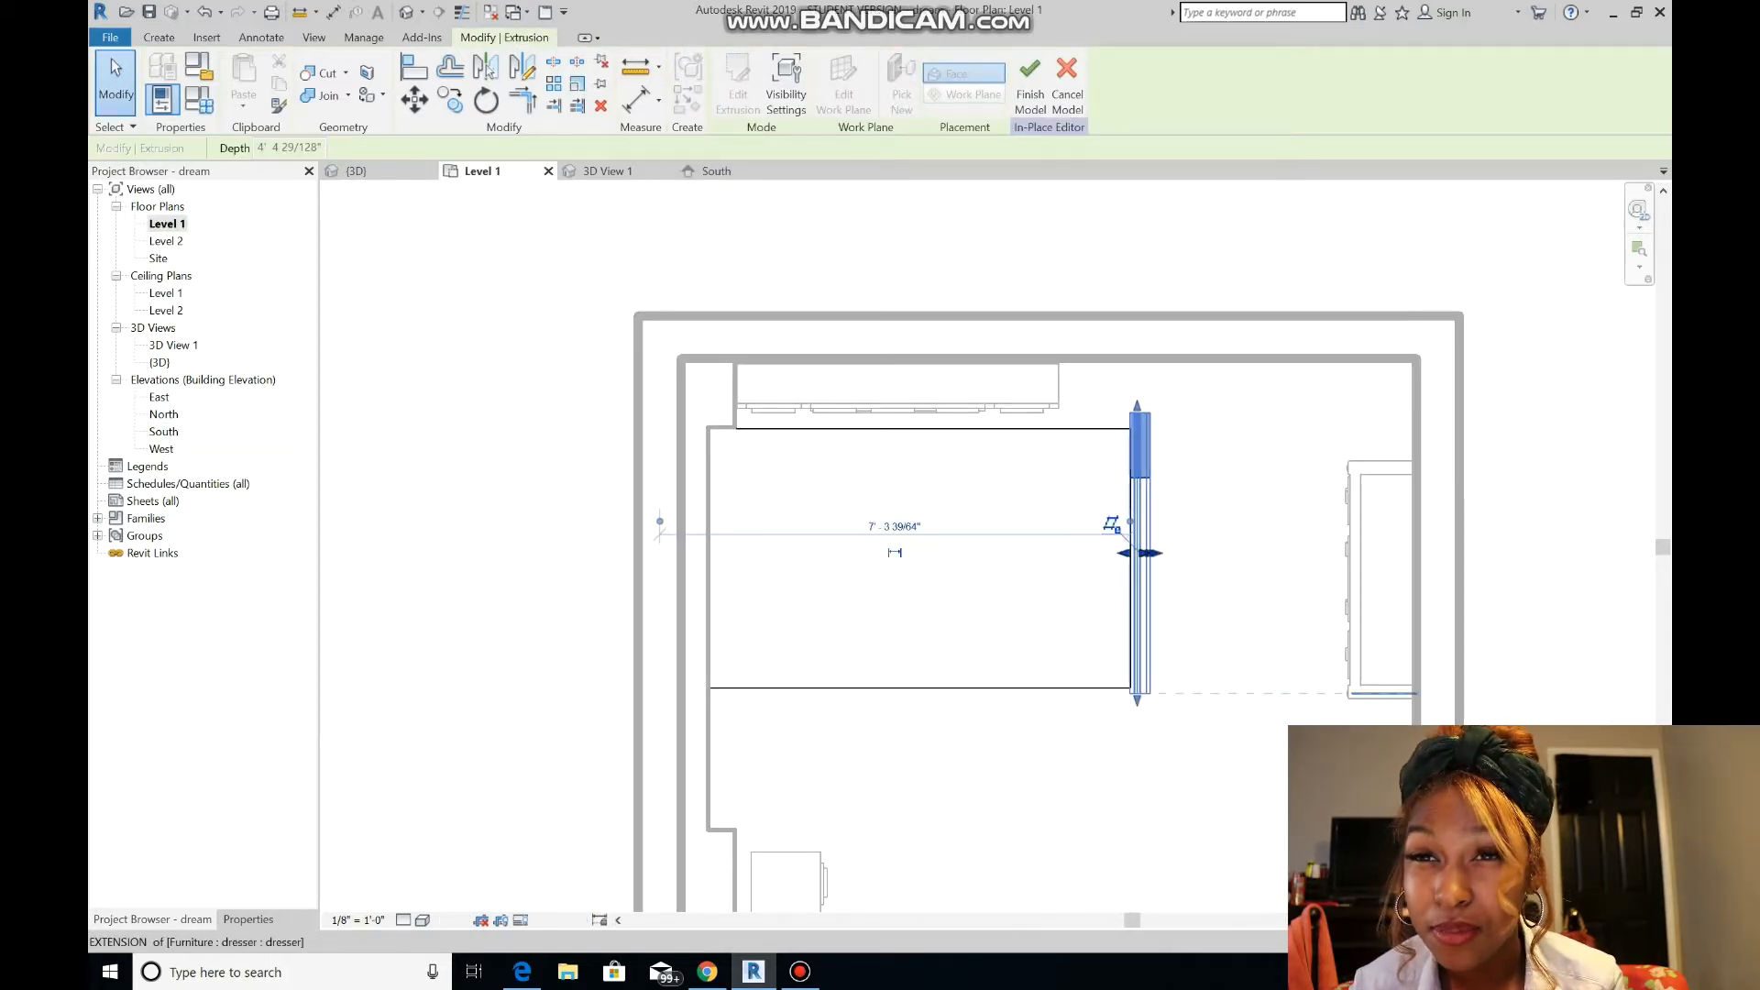
scroll(1145, 389, up, 2)
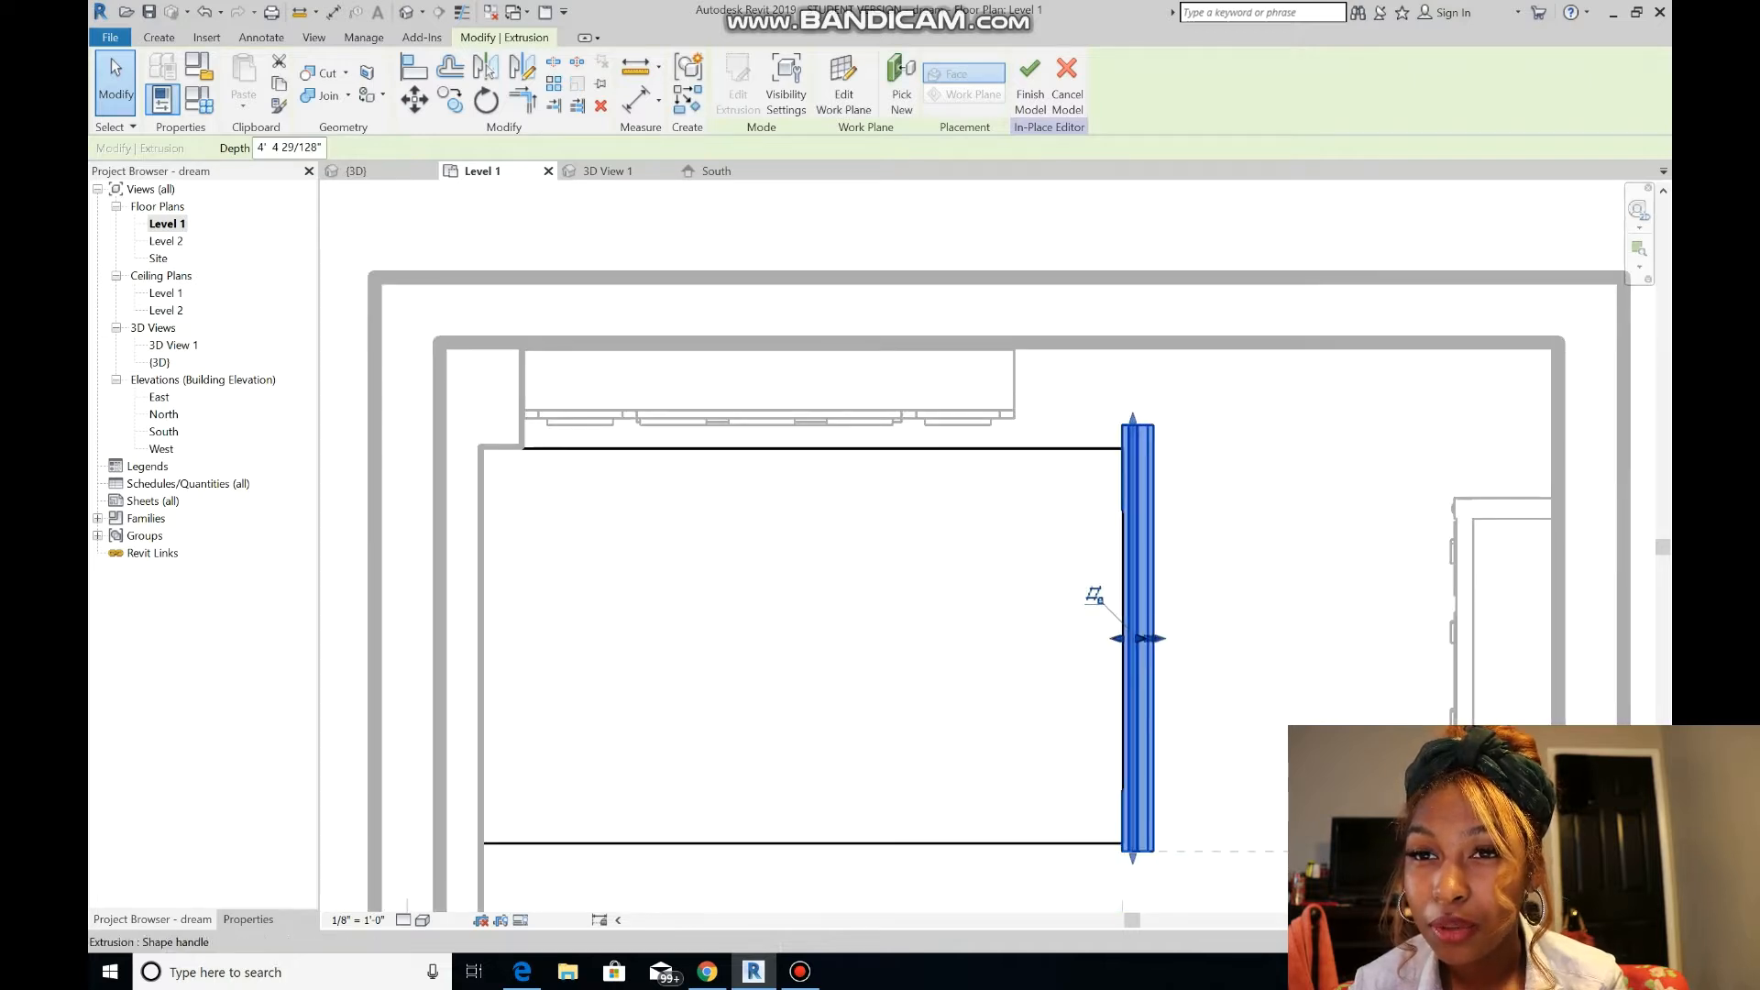
drag(1133, 418, 1133, 441)
scroll(1143, 882, up, 5)
drag(1112, 784, 1113, 758)
click(1029, 83)
scroll(548, 279, down, 14)
scroll(502, 193, up, 7)
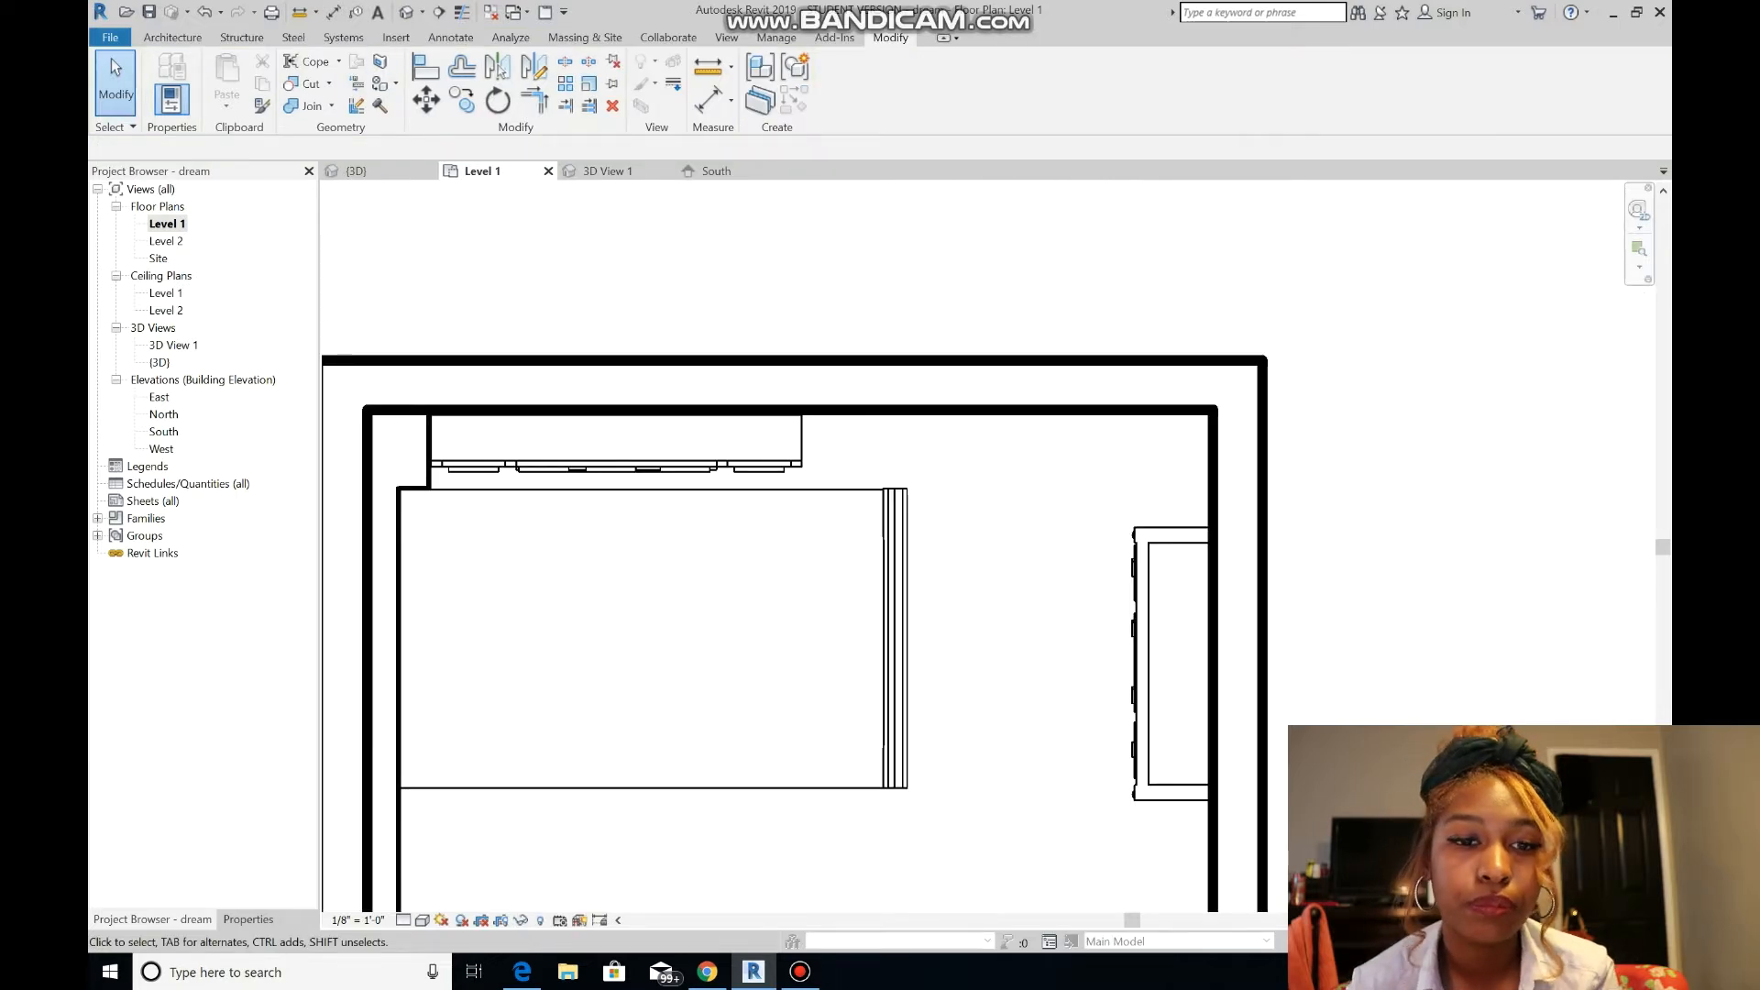
- Create a perspective camera view from in front of the dresser, aimed across the bed at the recessed wall
click(727, 37)
click(666, 101)
click(703, 176)
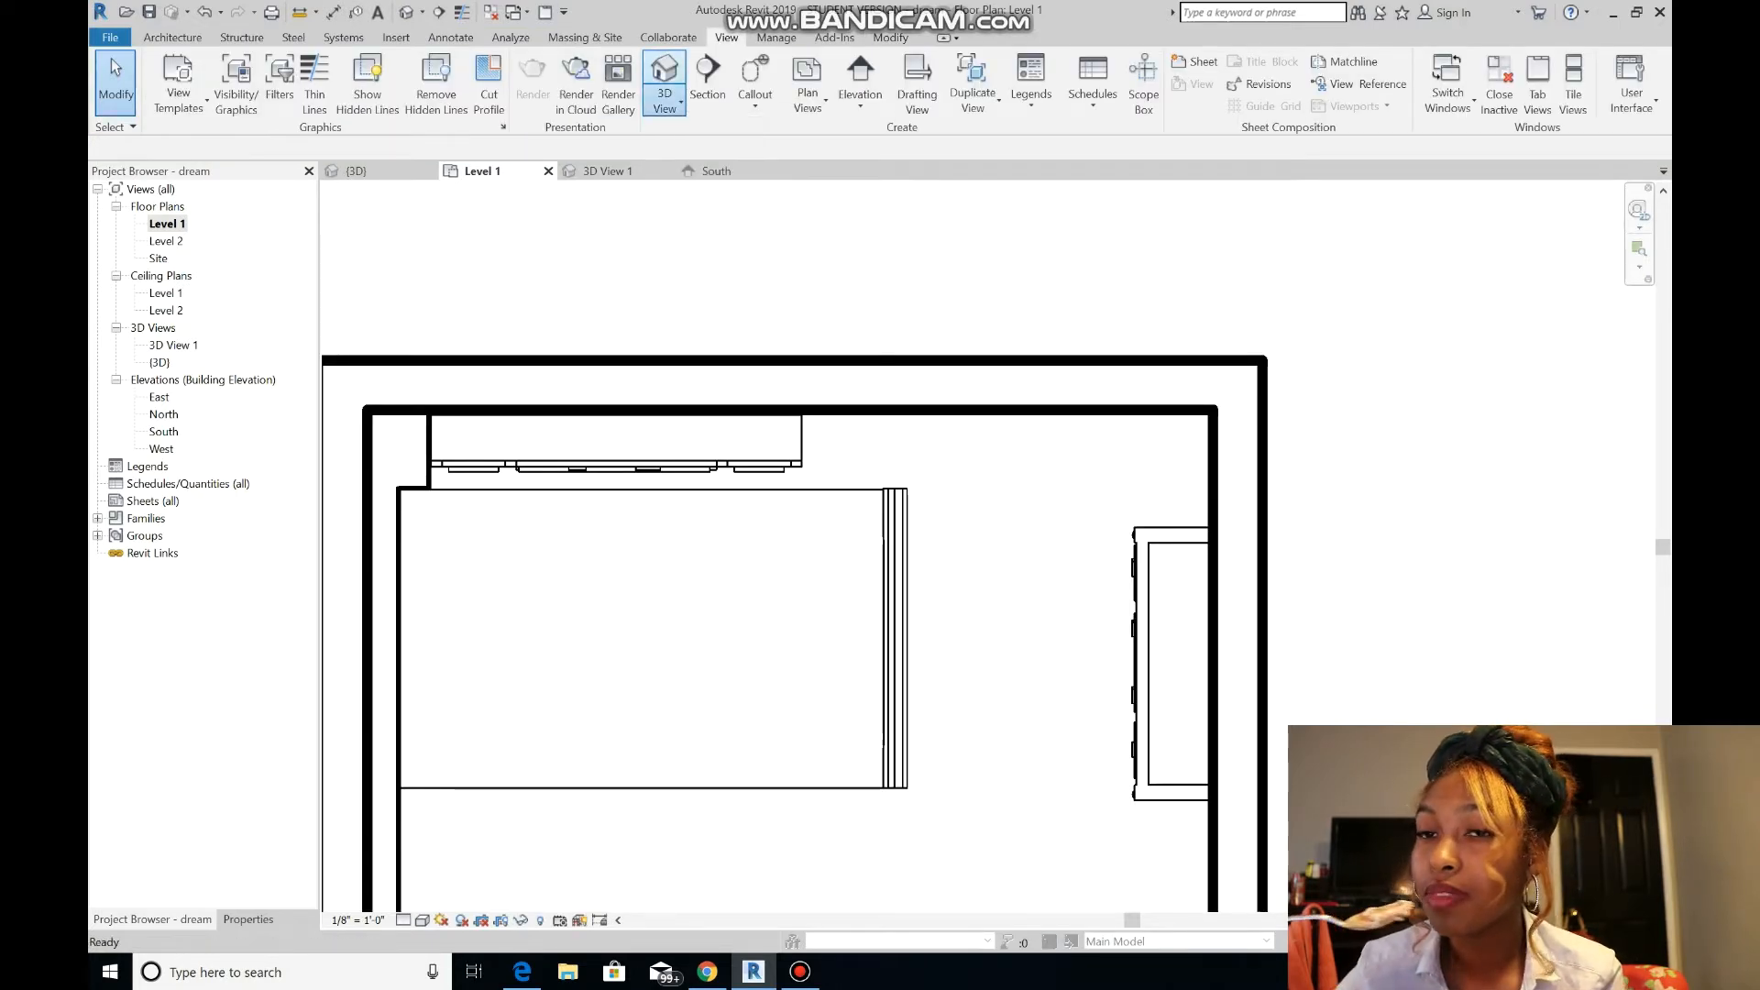
click(795, 431)
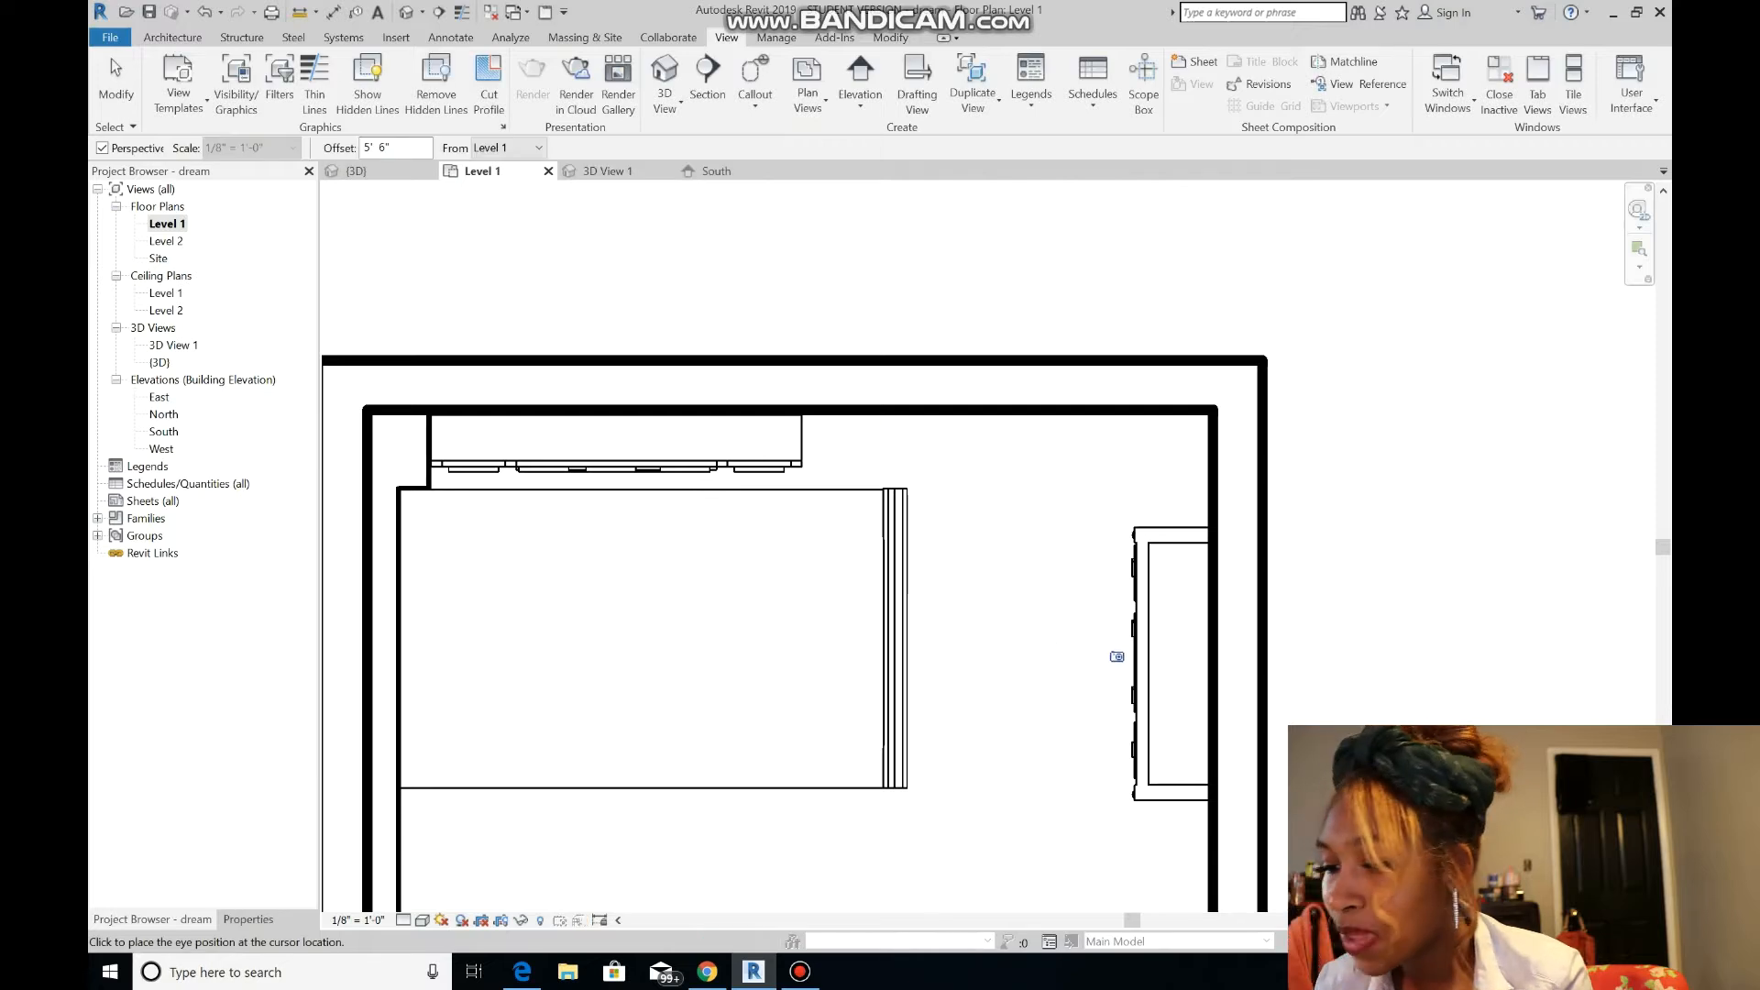
click(1116, 657)
click(359, 645)
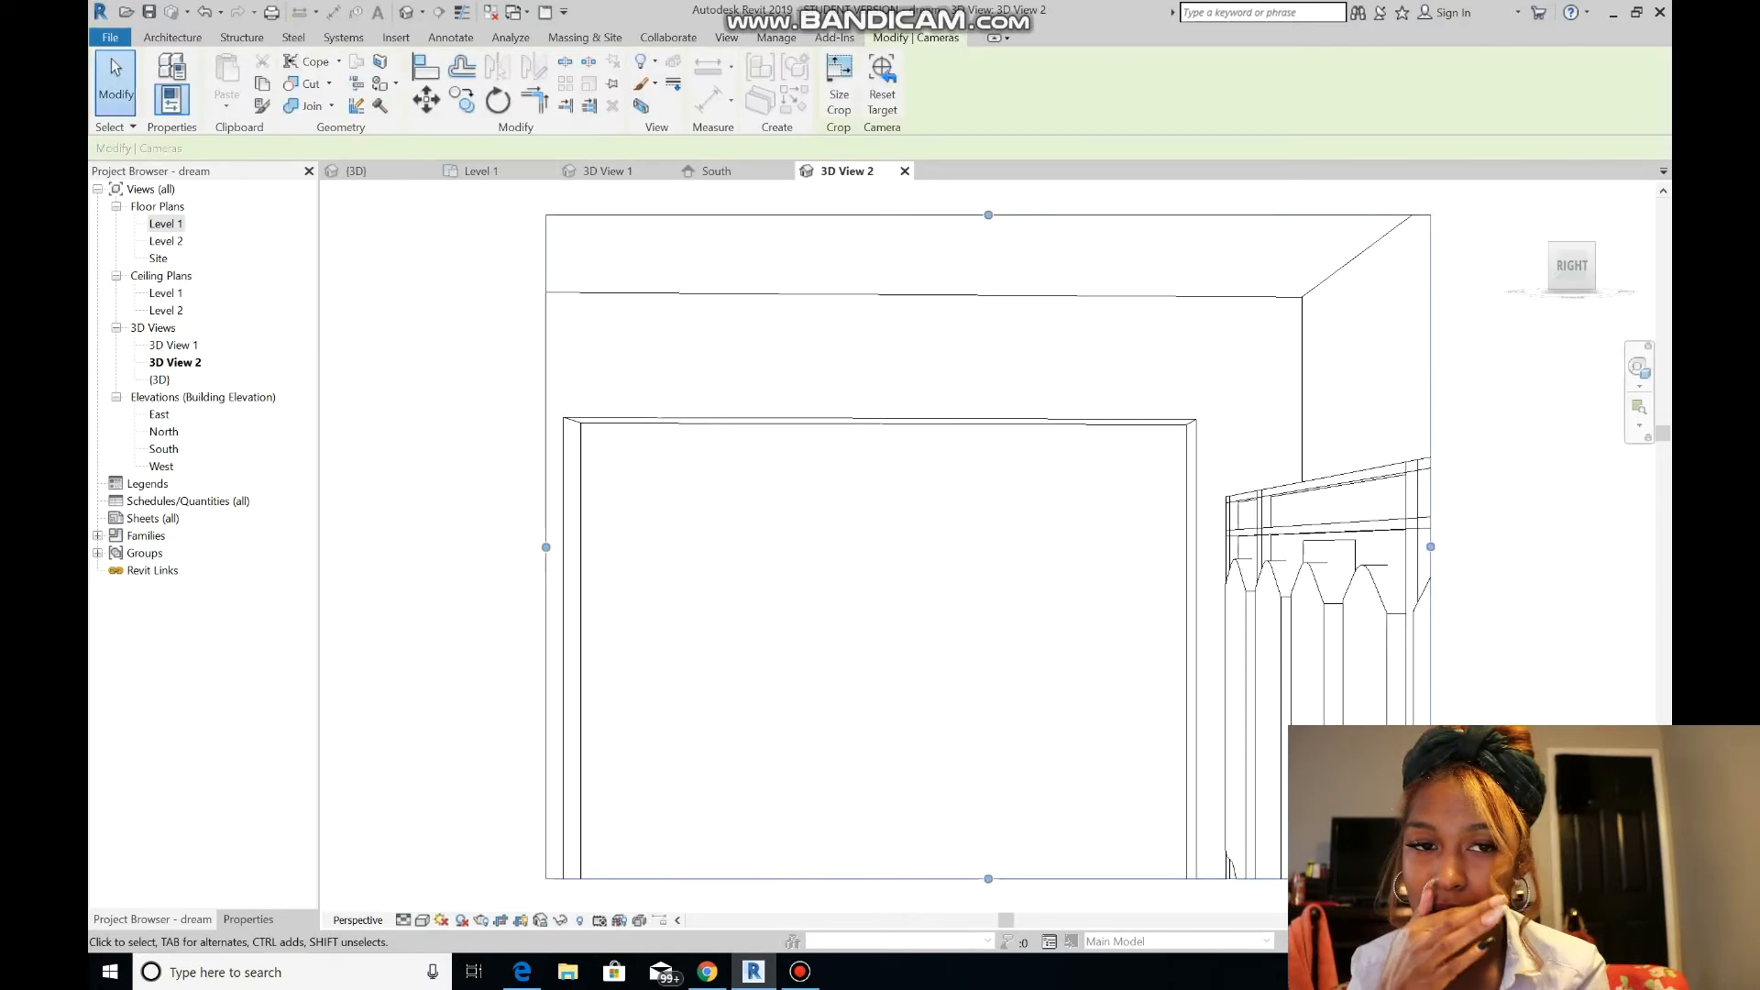
- Enlarge the camera view's crop region downward and sideways to take in the bed and footboard
scroll(645, 627, down, 4)
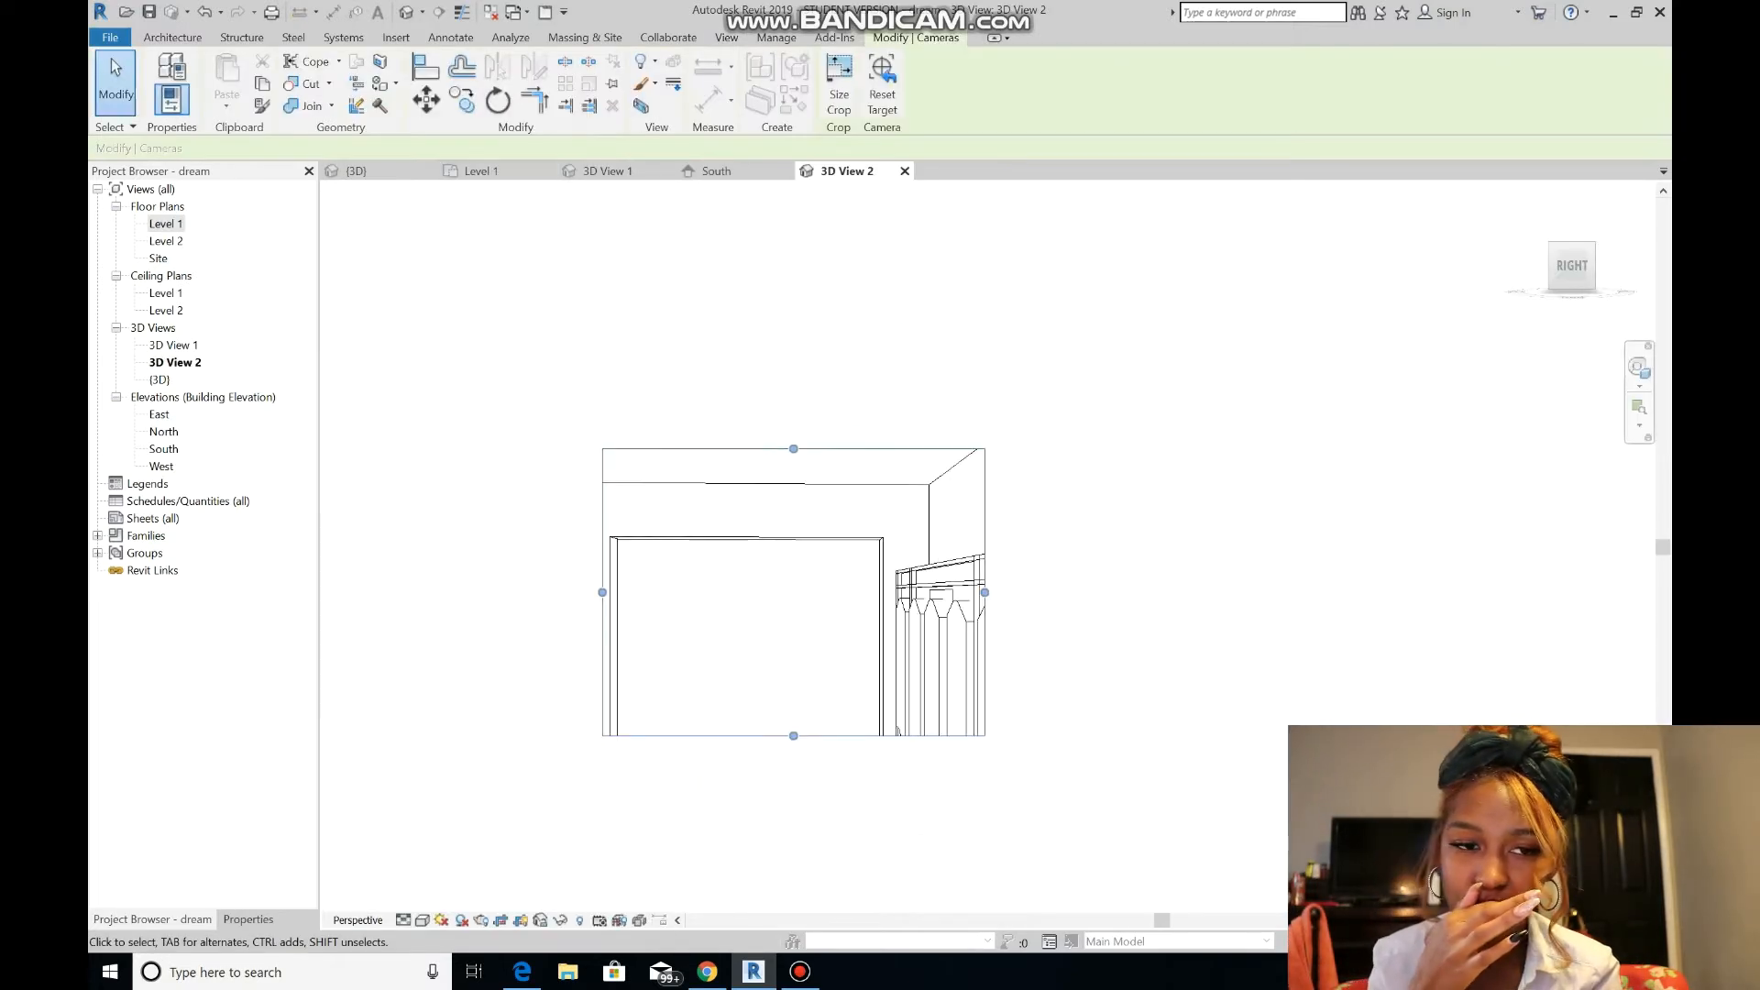
drag(794, 736, 794, 903)
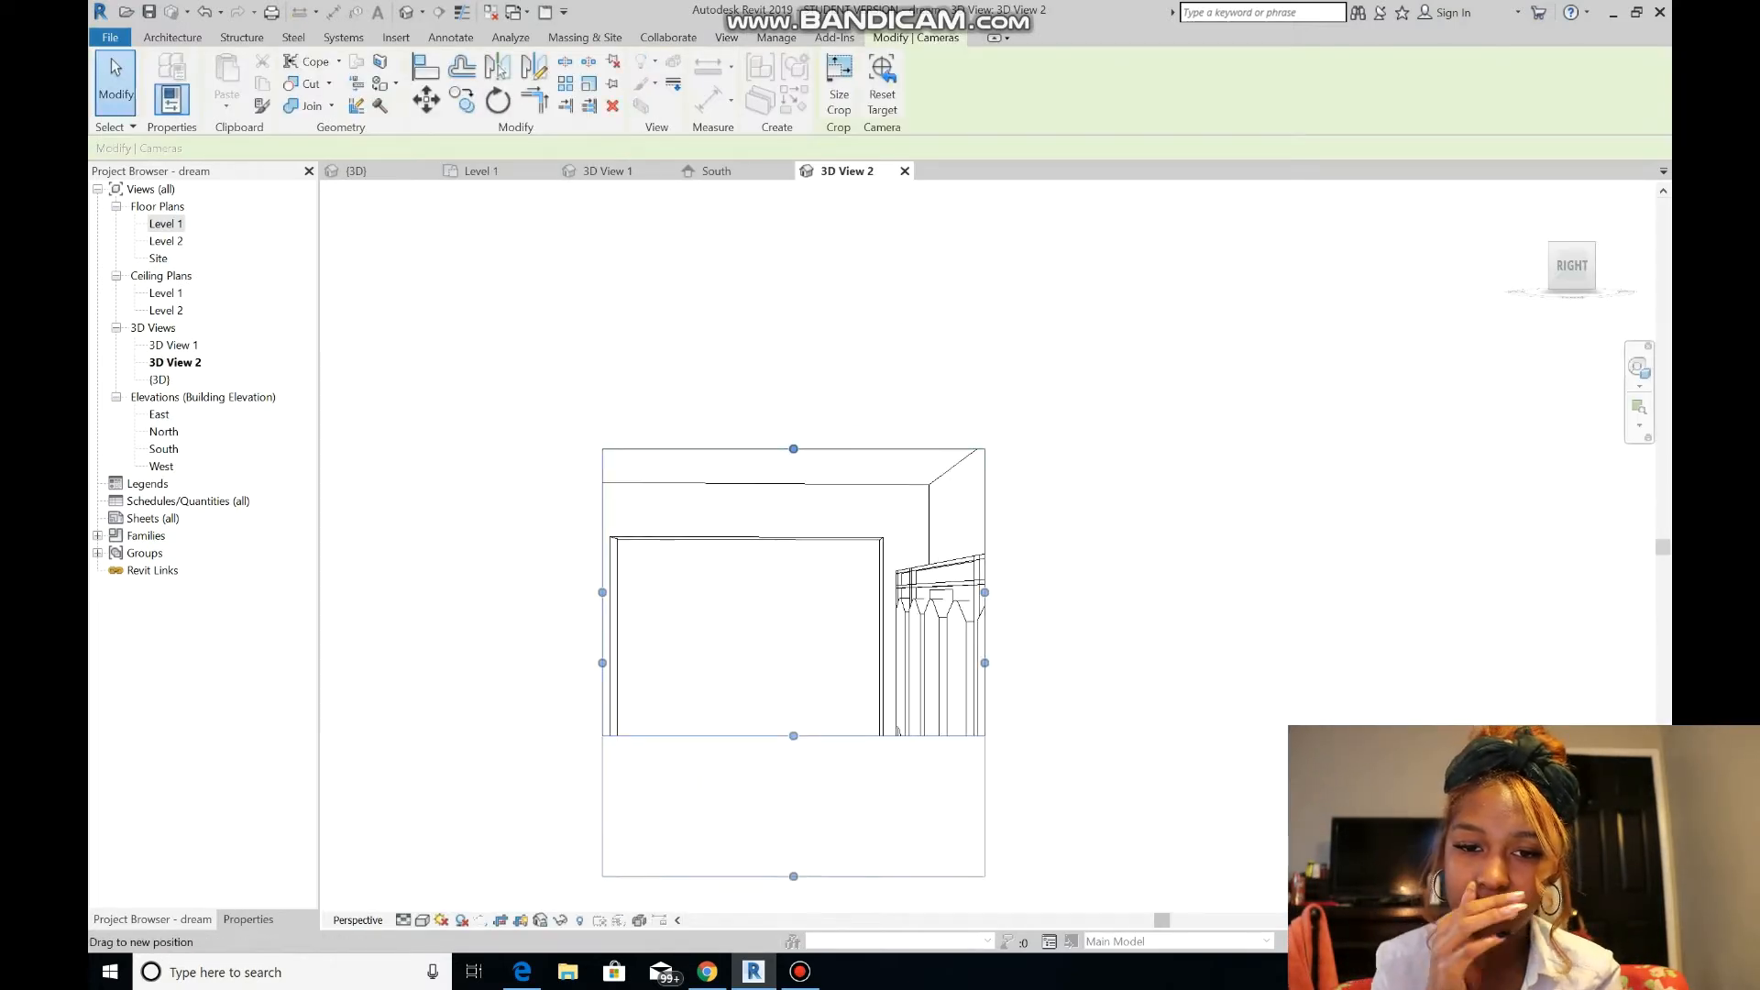
scroll(794, 825, down, 4)
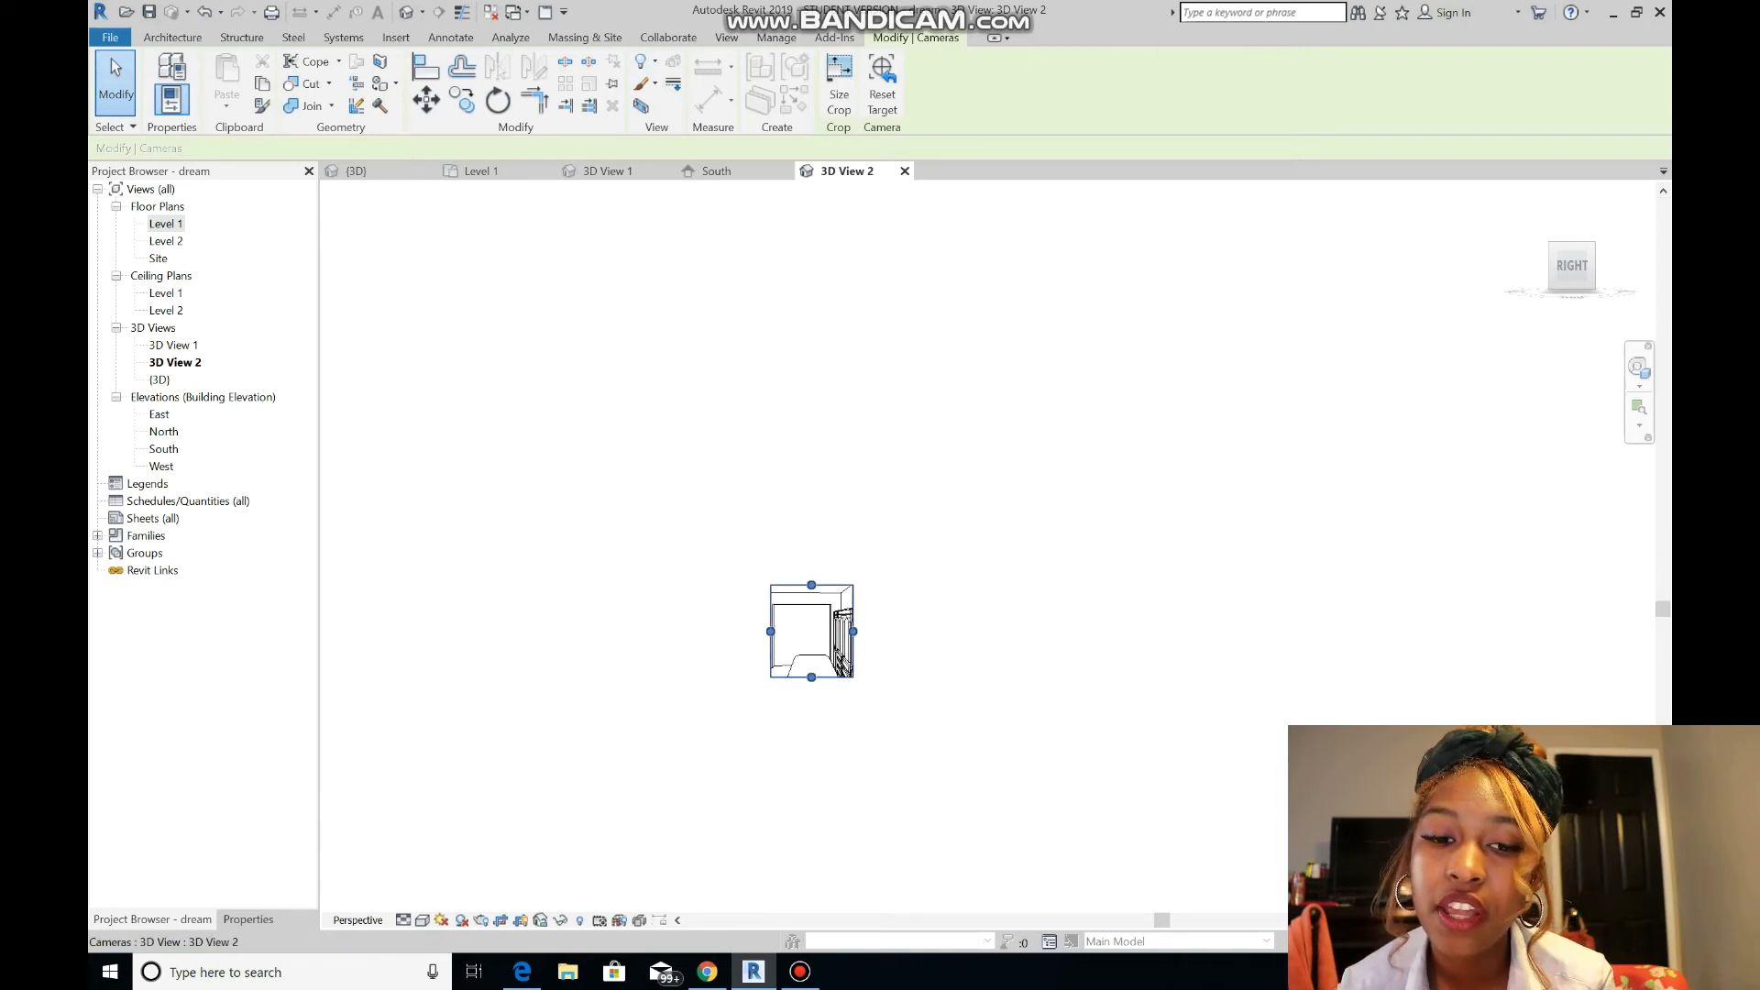
drag(811, 677, 812, 782)
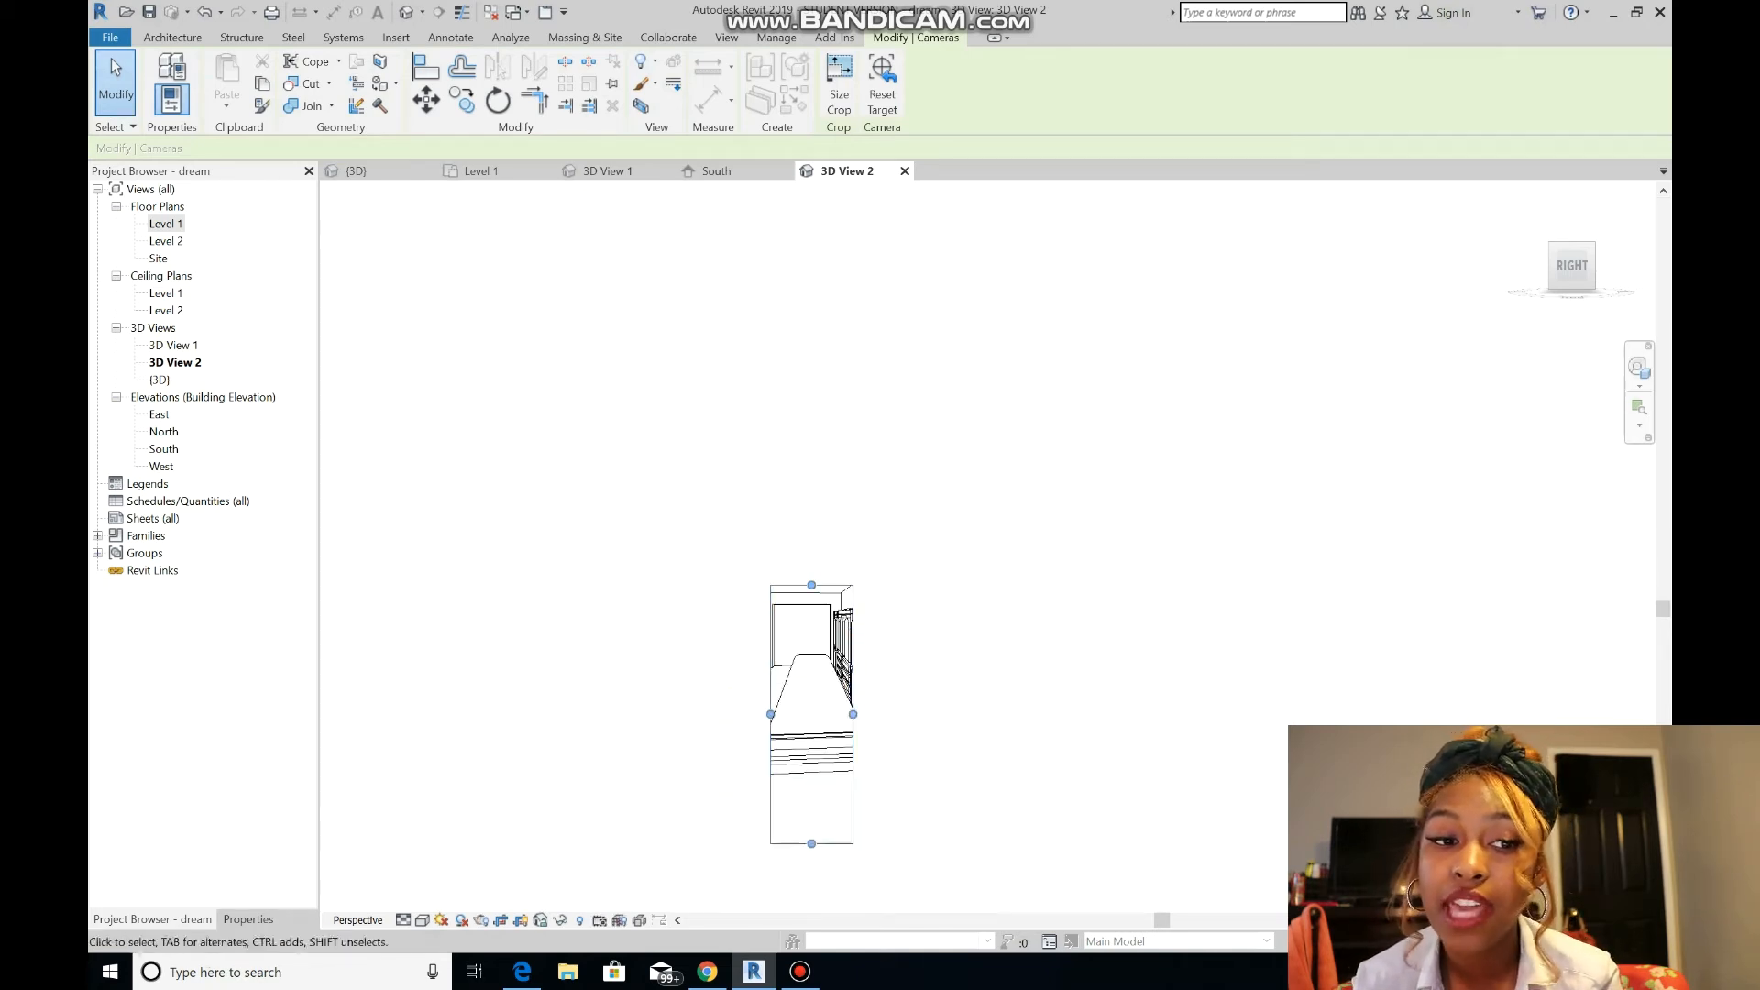
drag(959, 714, 994, 714)
- Orbit the camera view to look down at the bed from its footboard end
click(1639, 367)
drag(1075, 592, 1028, 595)
click(869, 649)
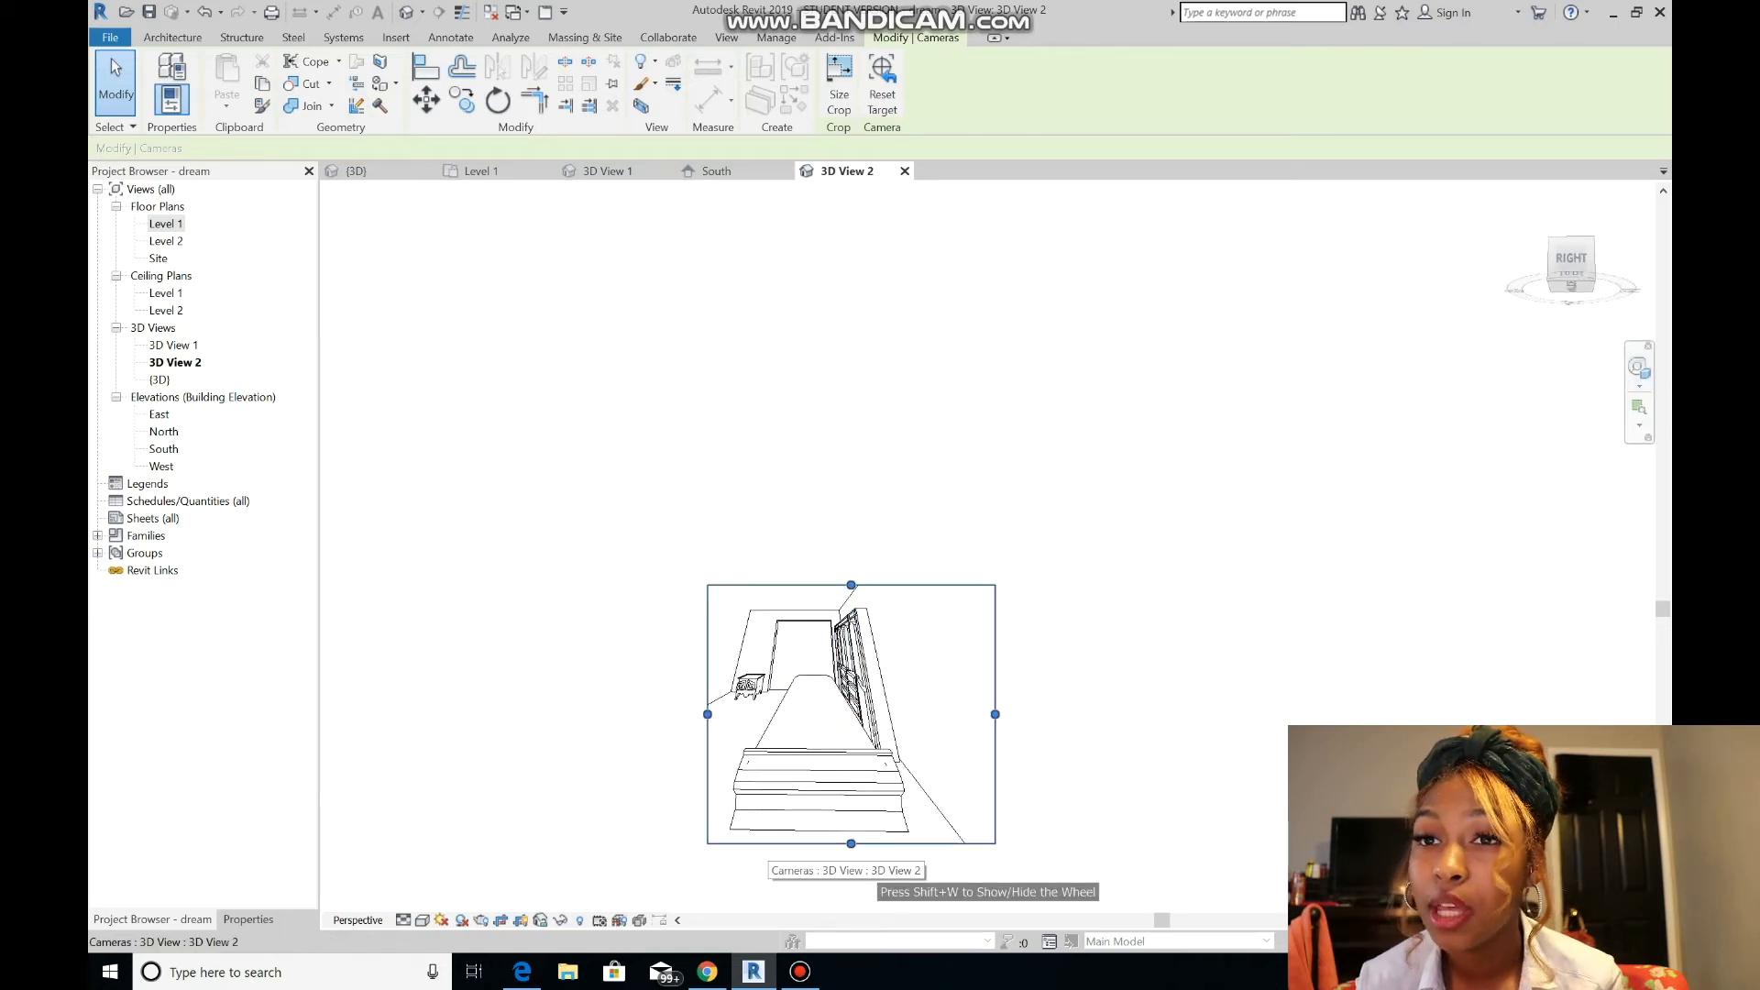
scroll(768, 852, up, 5)
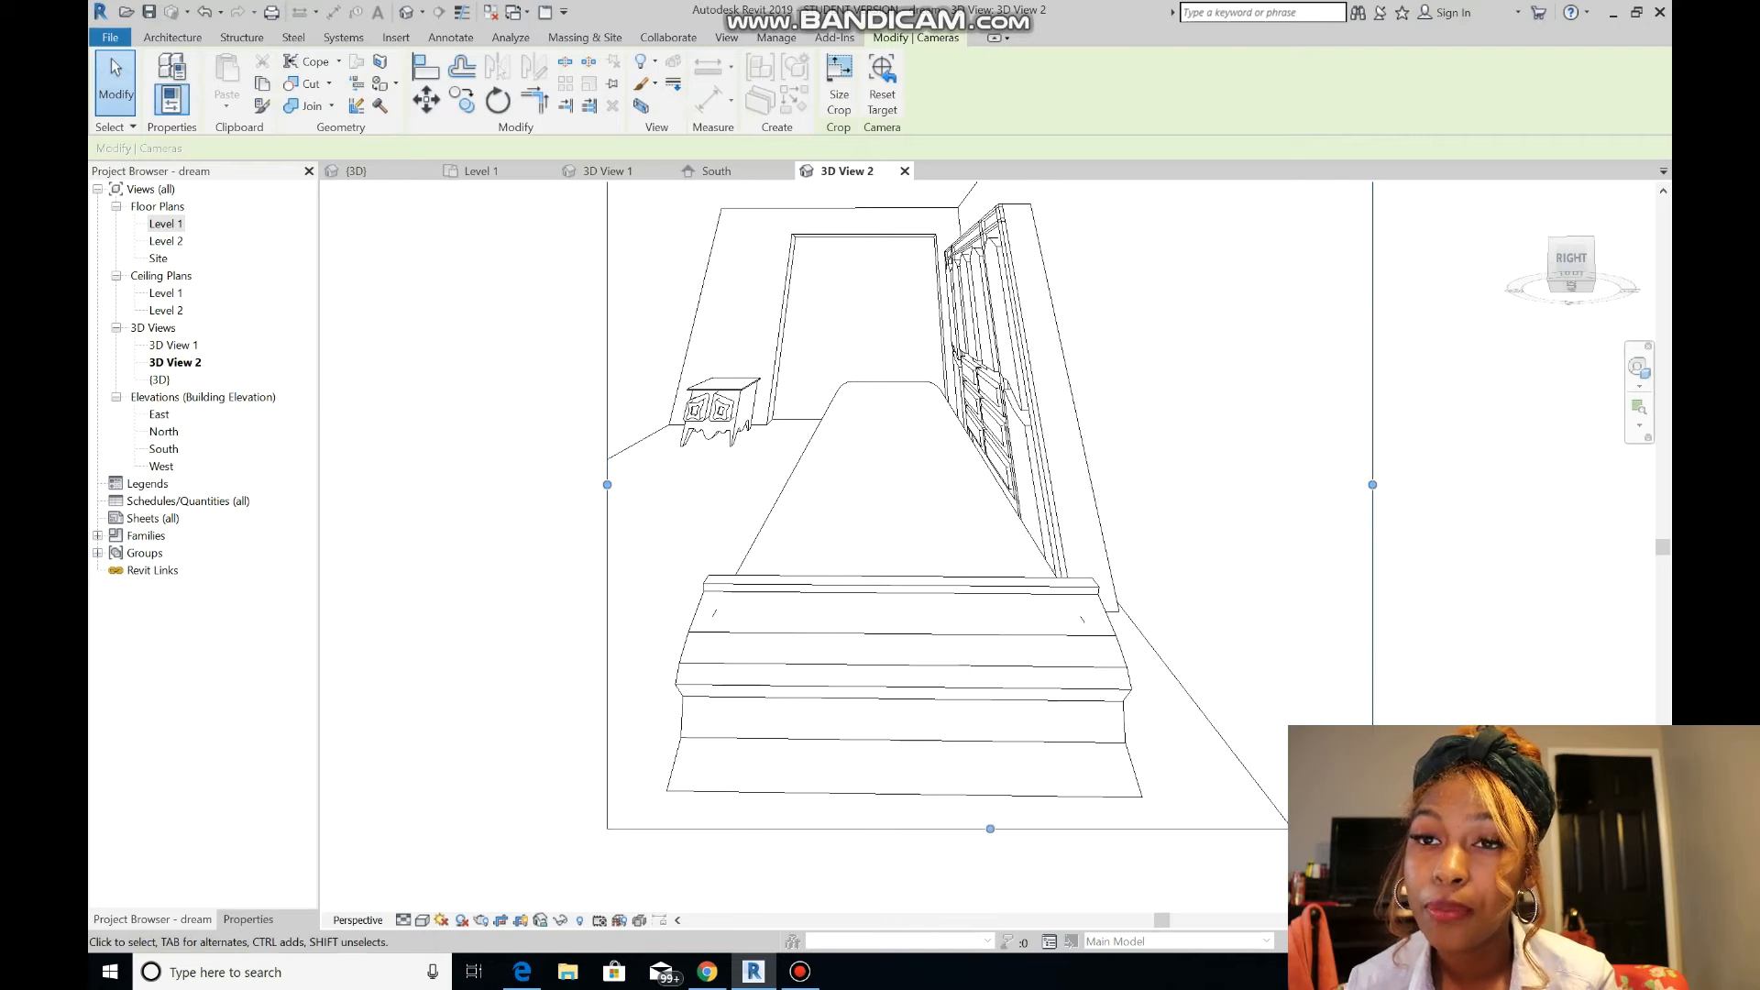
- Edit the bed in place and create a void extrusion on Level 1 from a rectangle about 3' 5" wide at the footboard's base
double_click(862, 706)
click(450, 87)
click(496, 137)
click(892, 82)
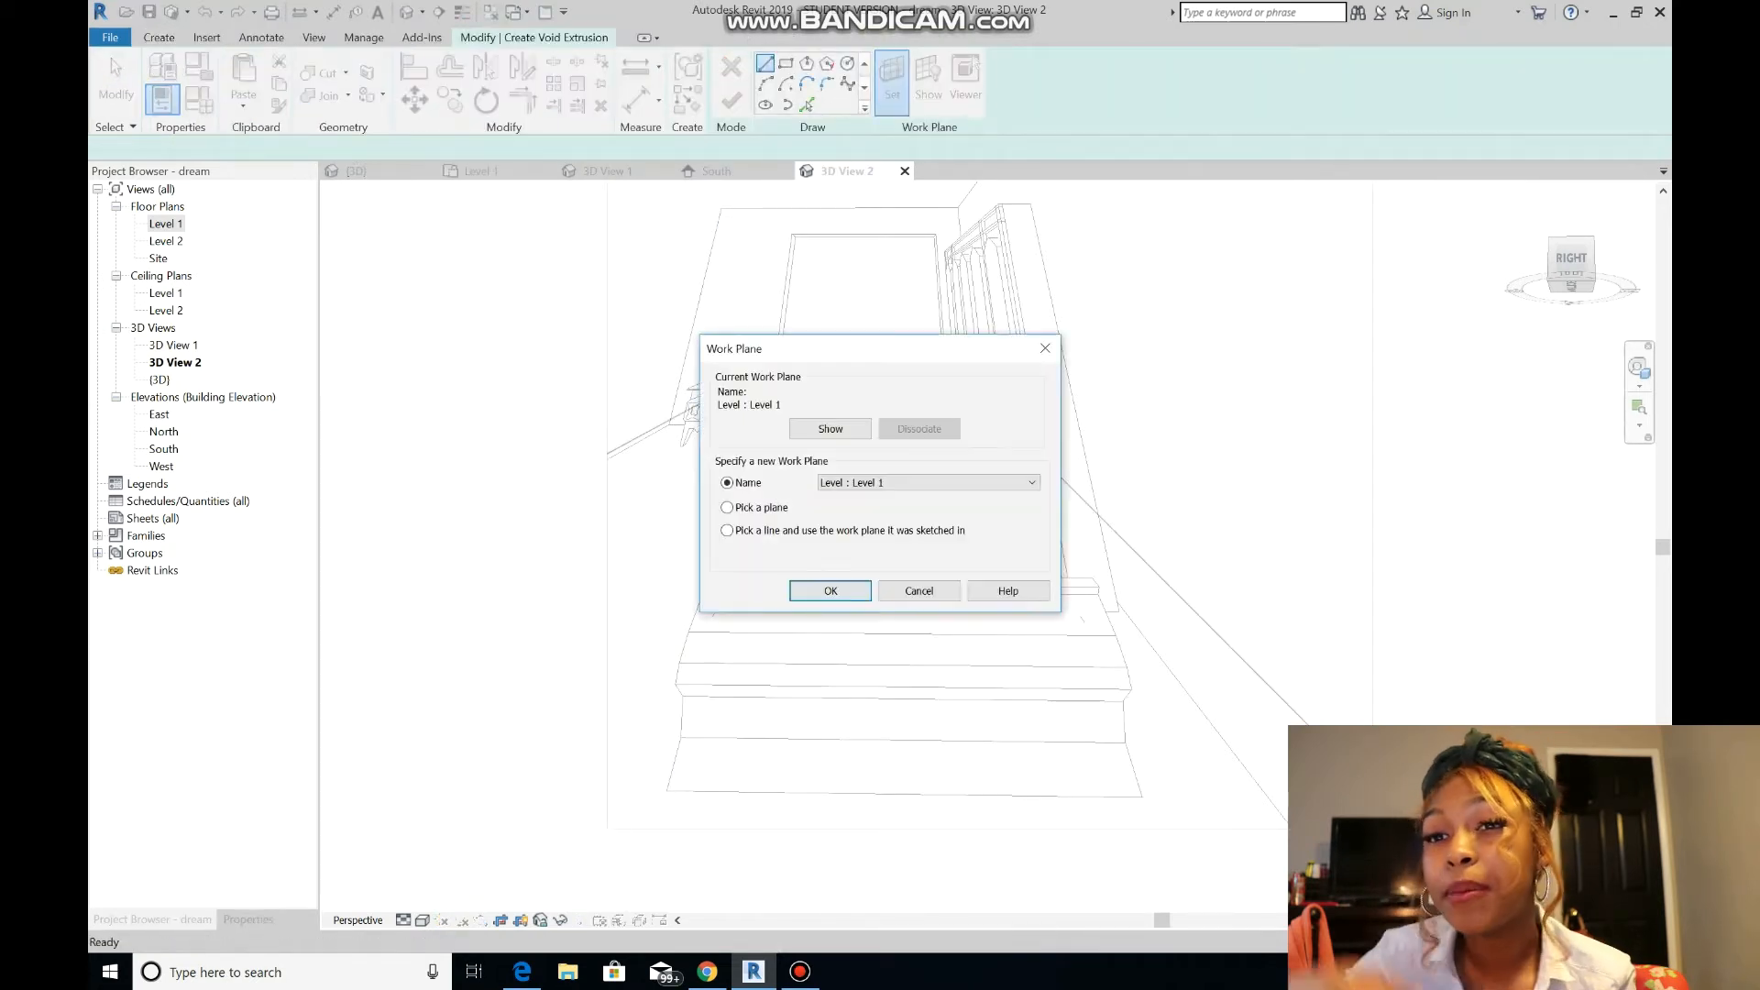
click(831, 590)
click(798, 756)
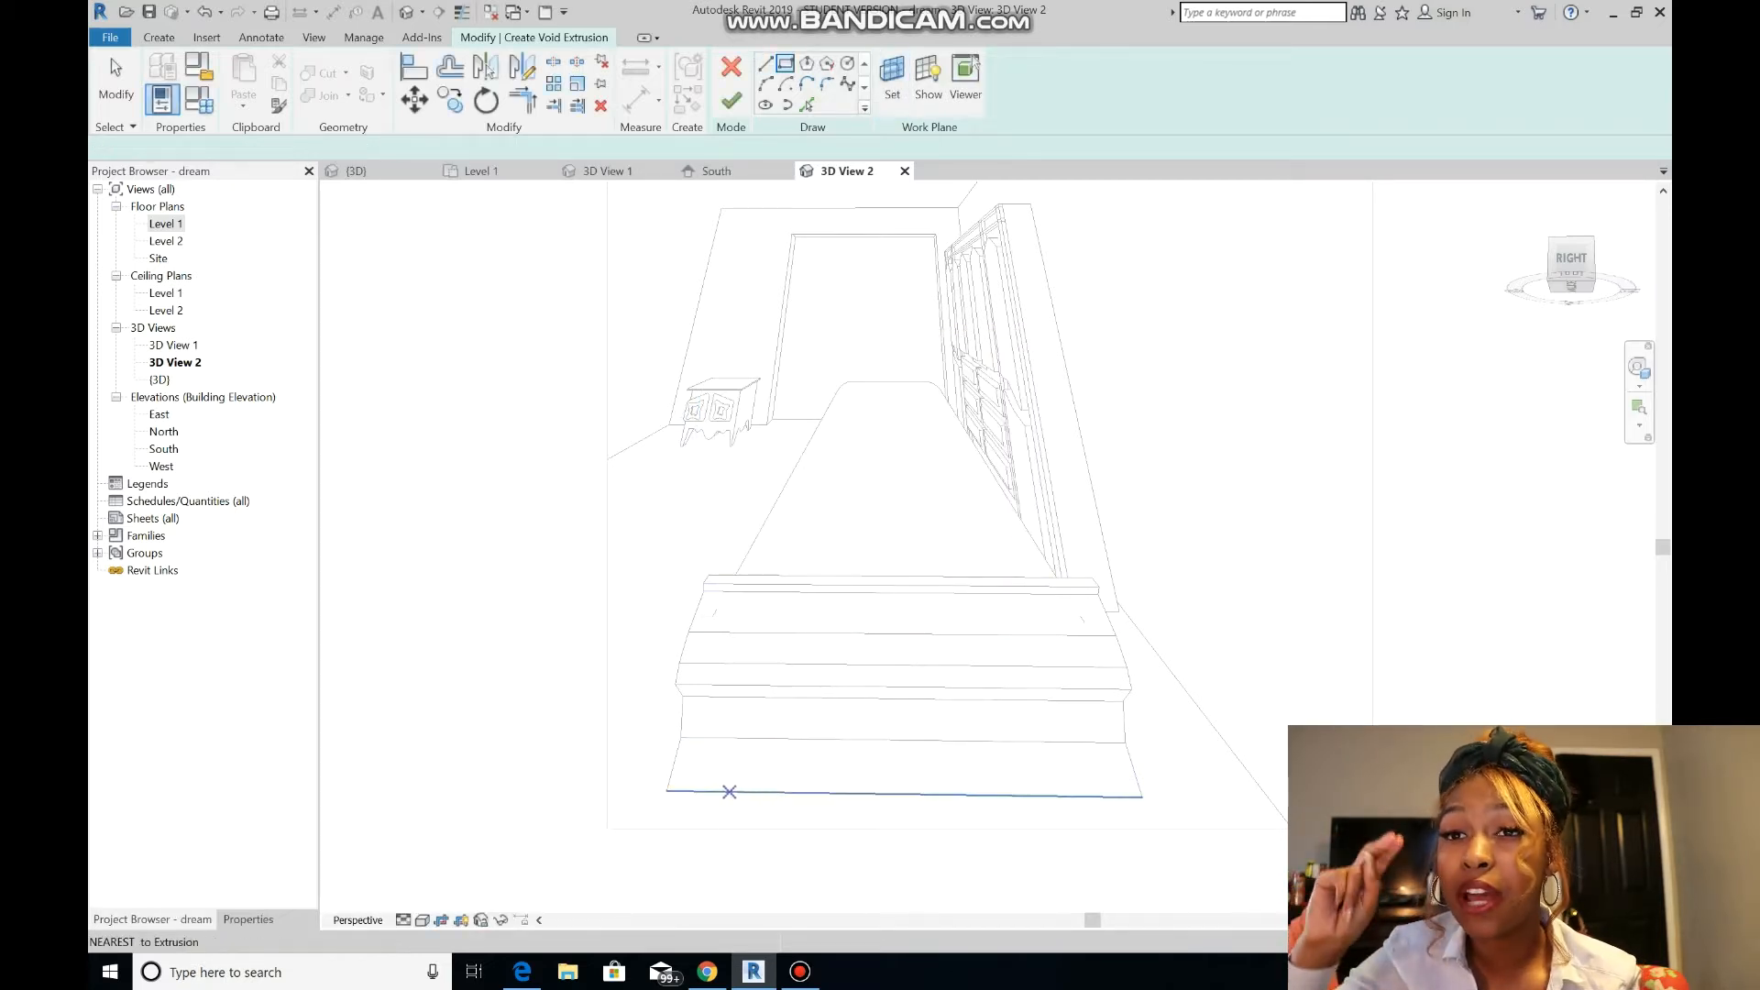
click(706, 789)
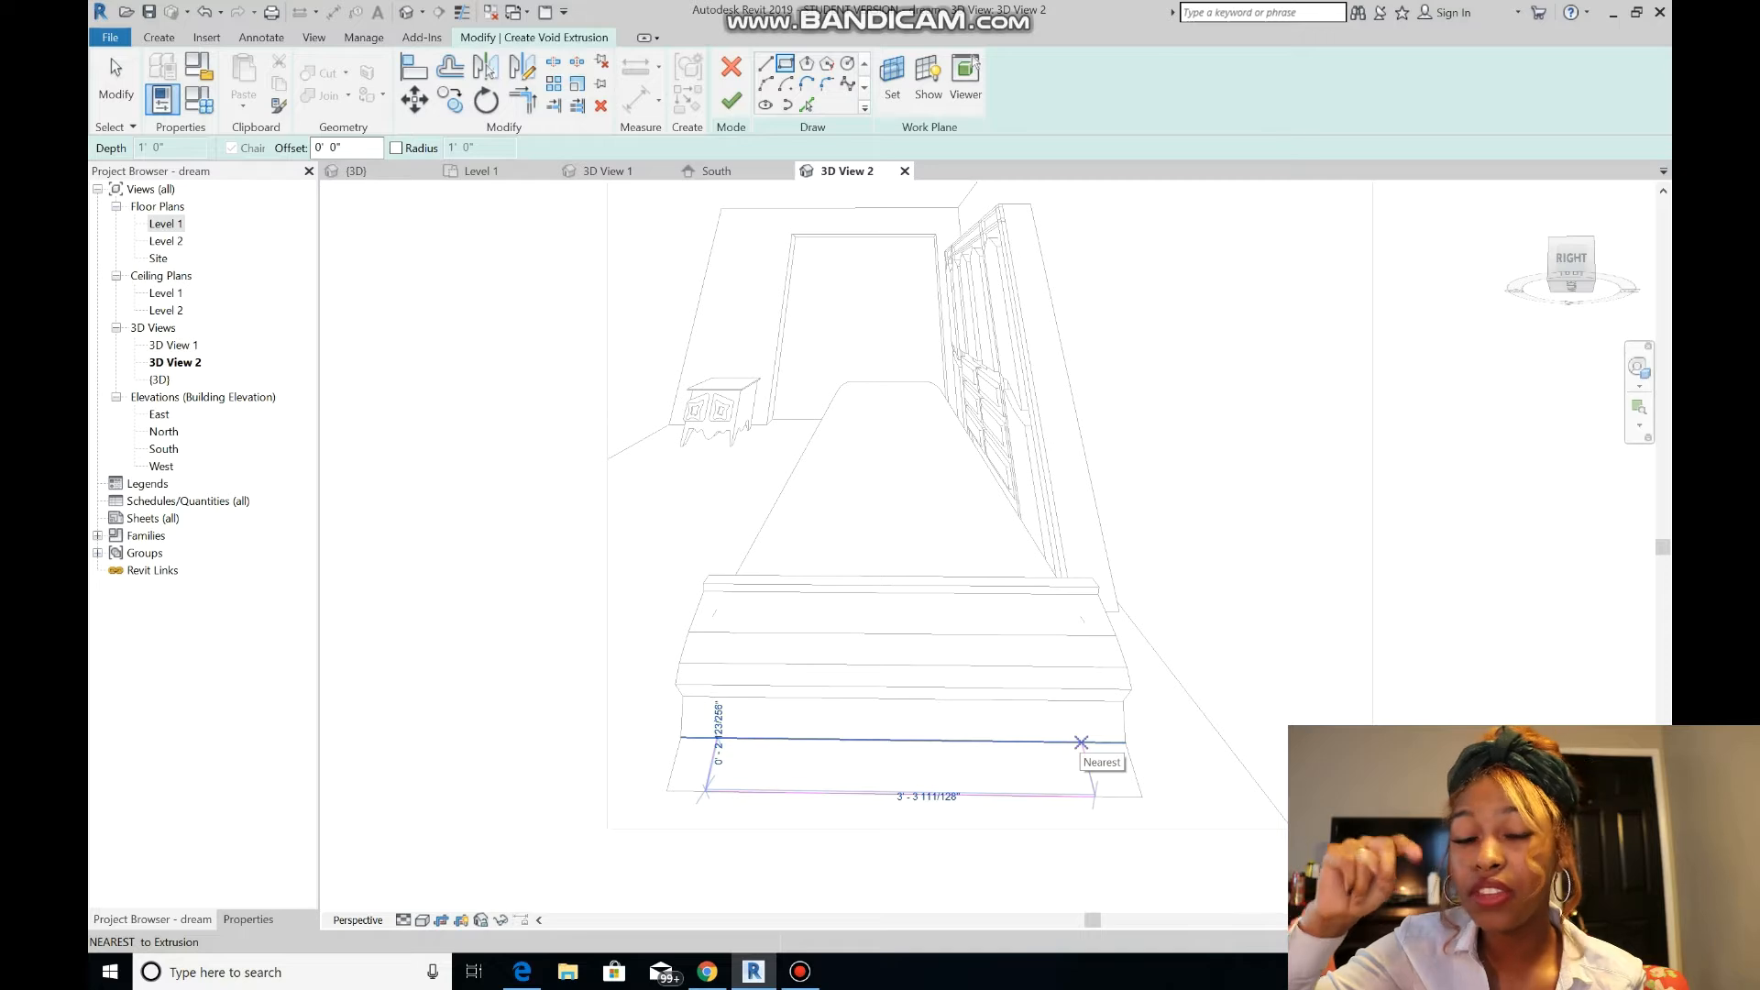
click(1089, 742)
click(731, 99)
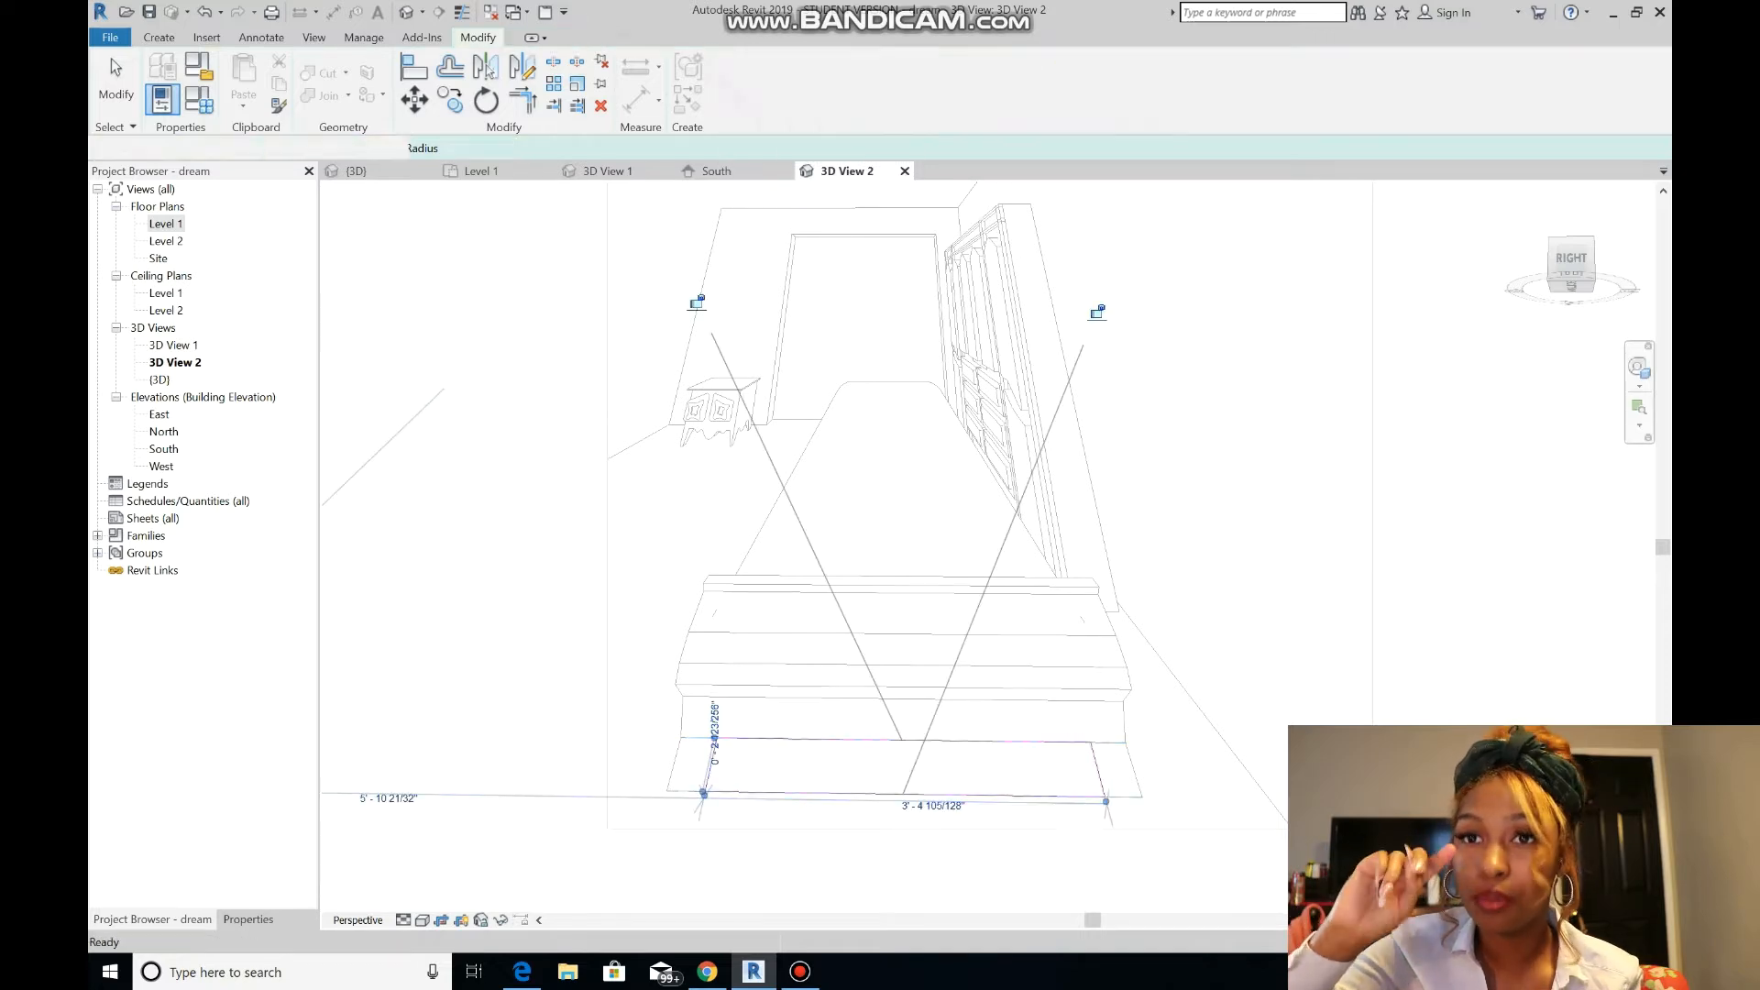
- In the Level 1 plan, shift the void extrusion onto the footboard and finish the in-place model
click(482, 171)
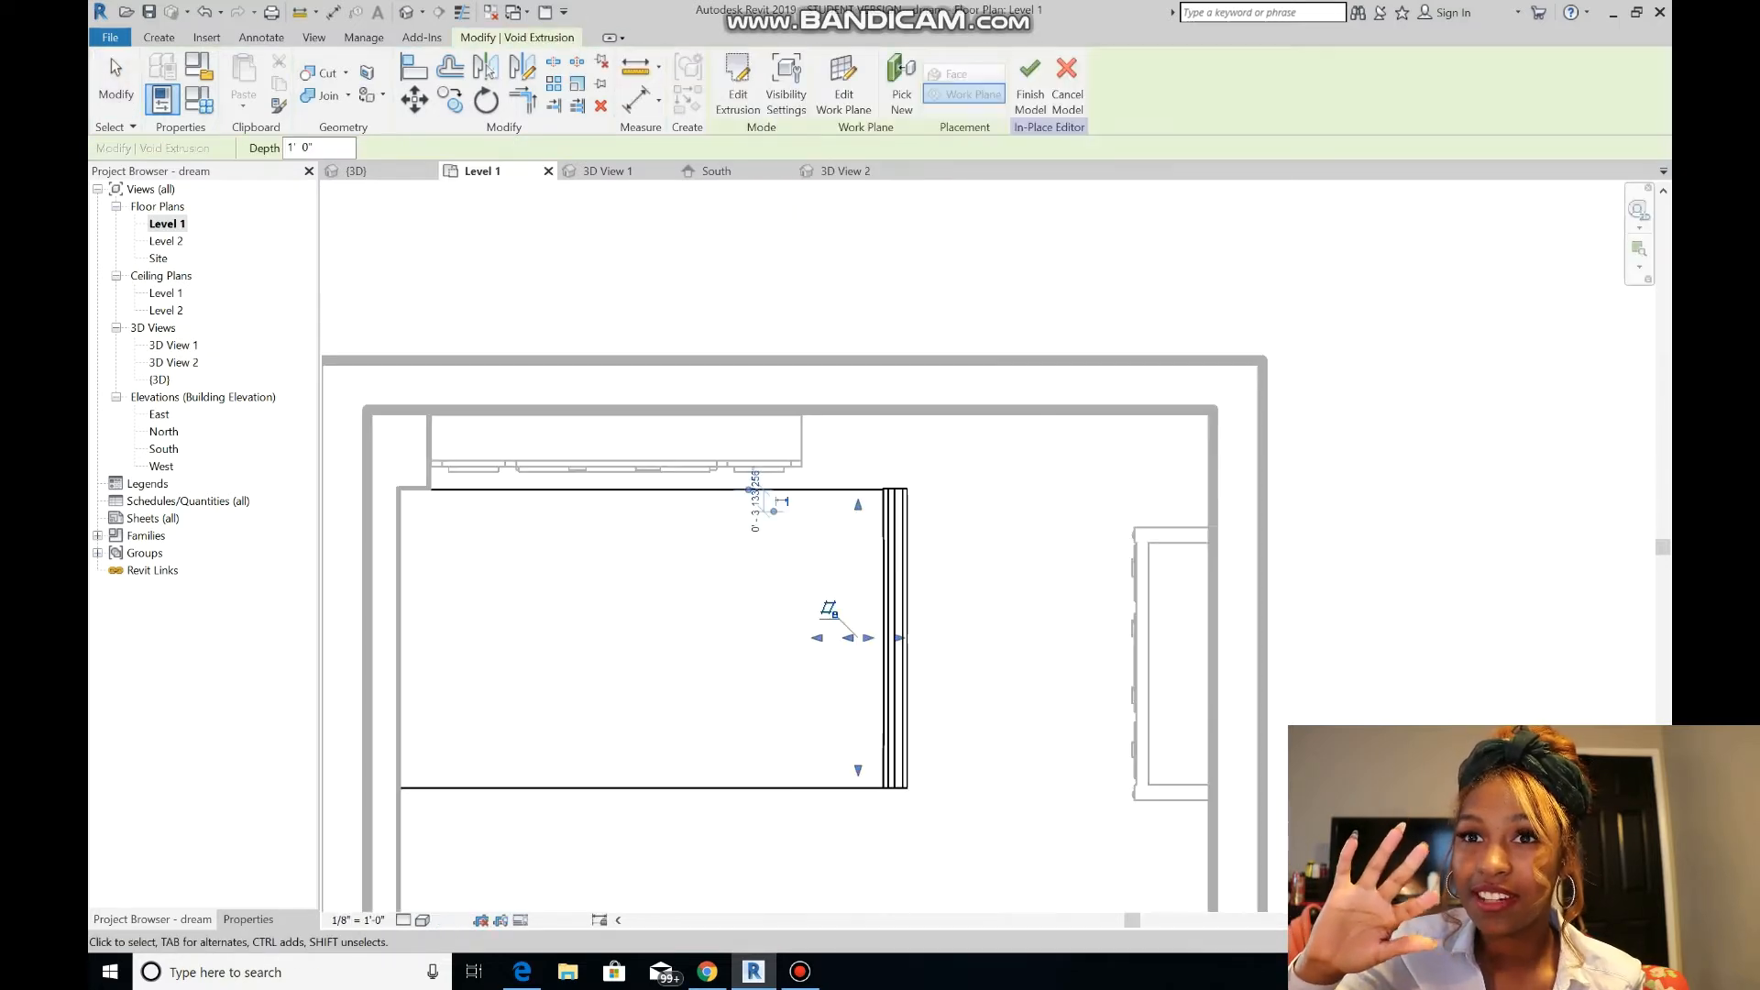
drag(901, 637, 862, 613)
key(Escape)
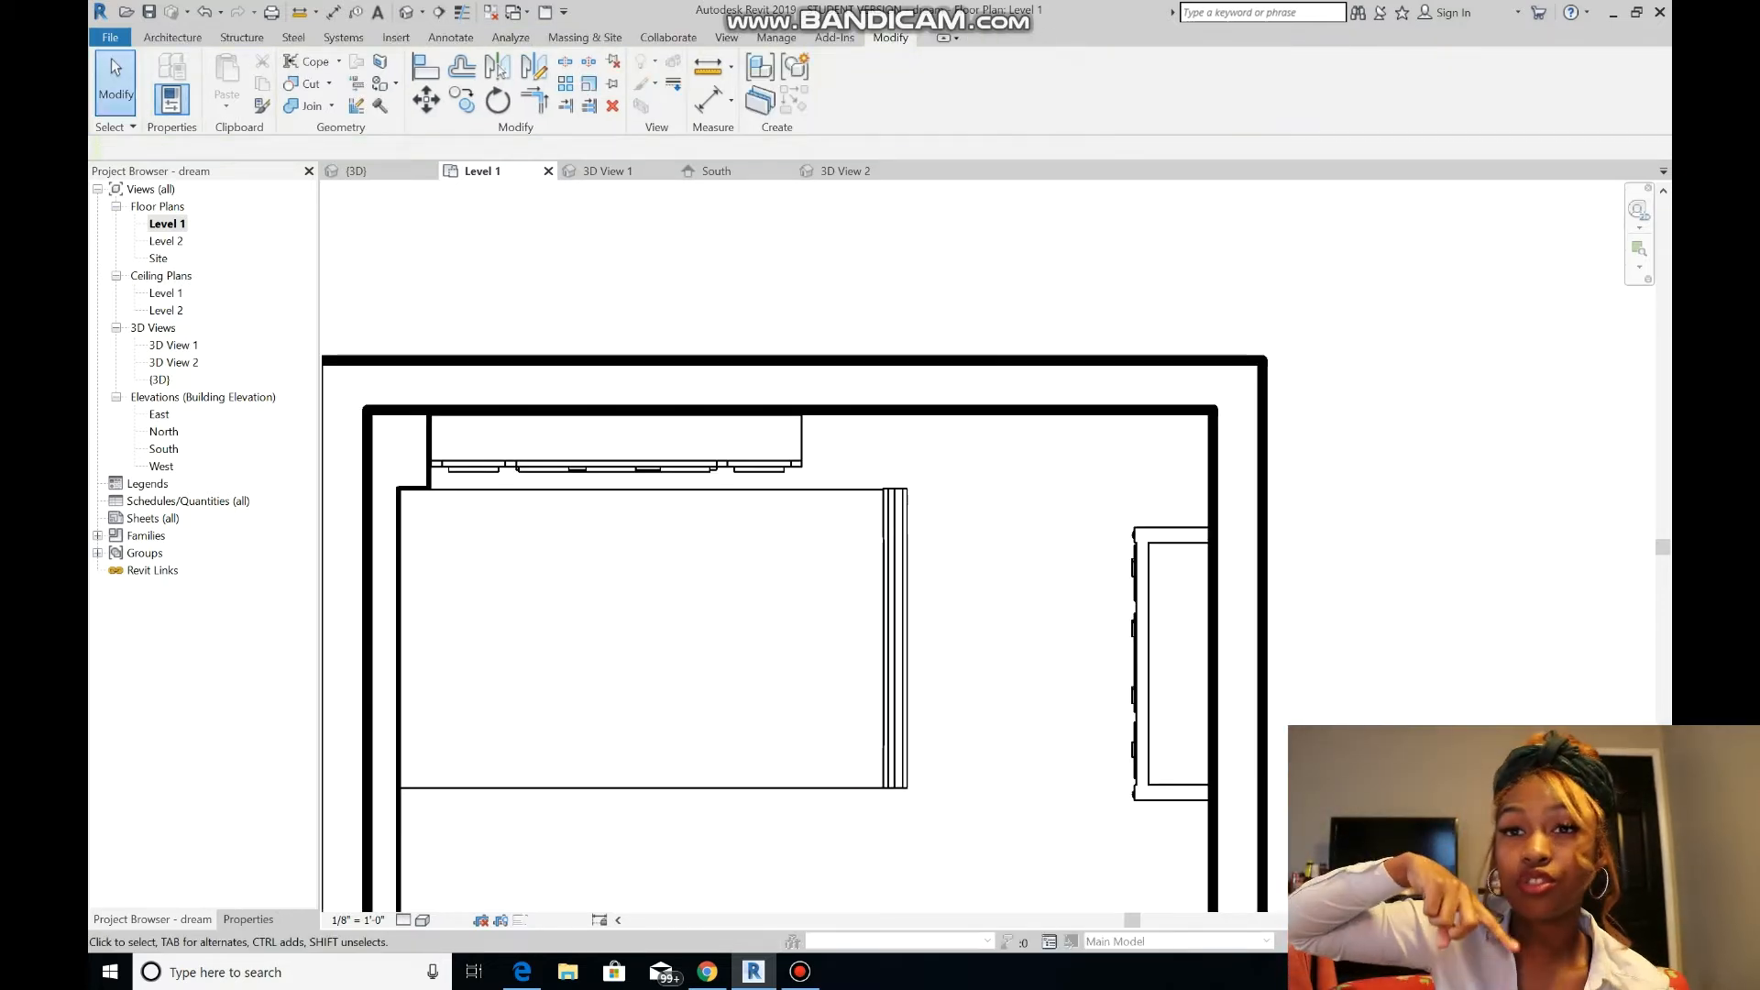
- Orbit the default 3D view to examine the bed inside the room
click(357, 171)
click(1638, 367)
drag(989, 431, 767, 445)
key(Escape)
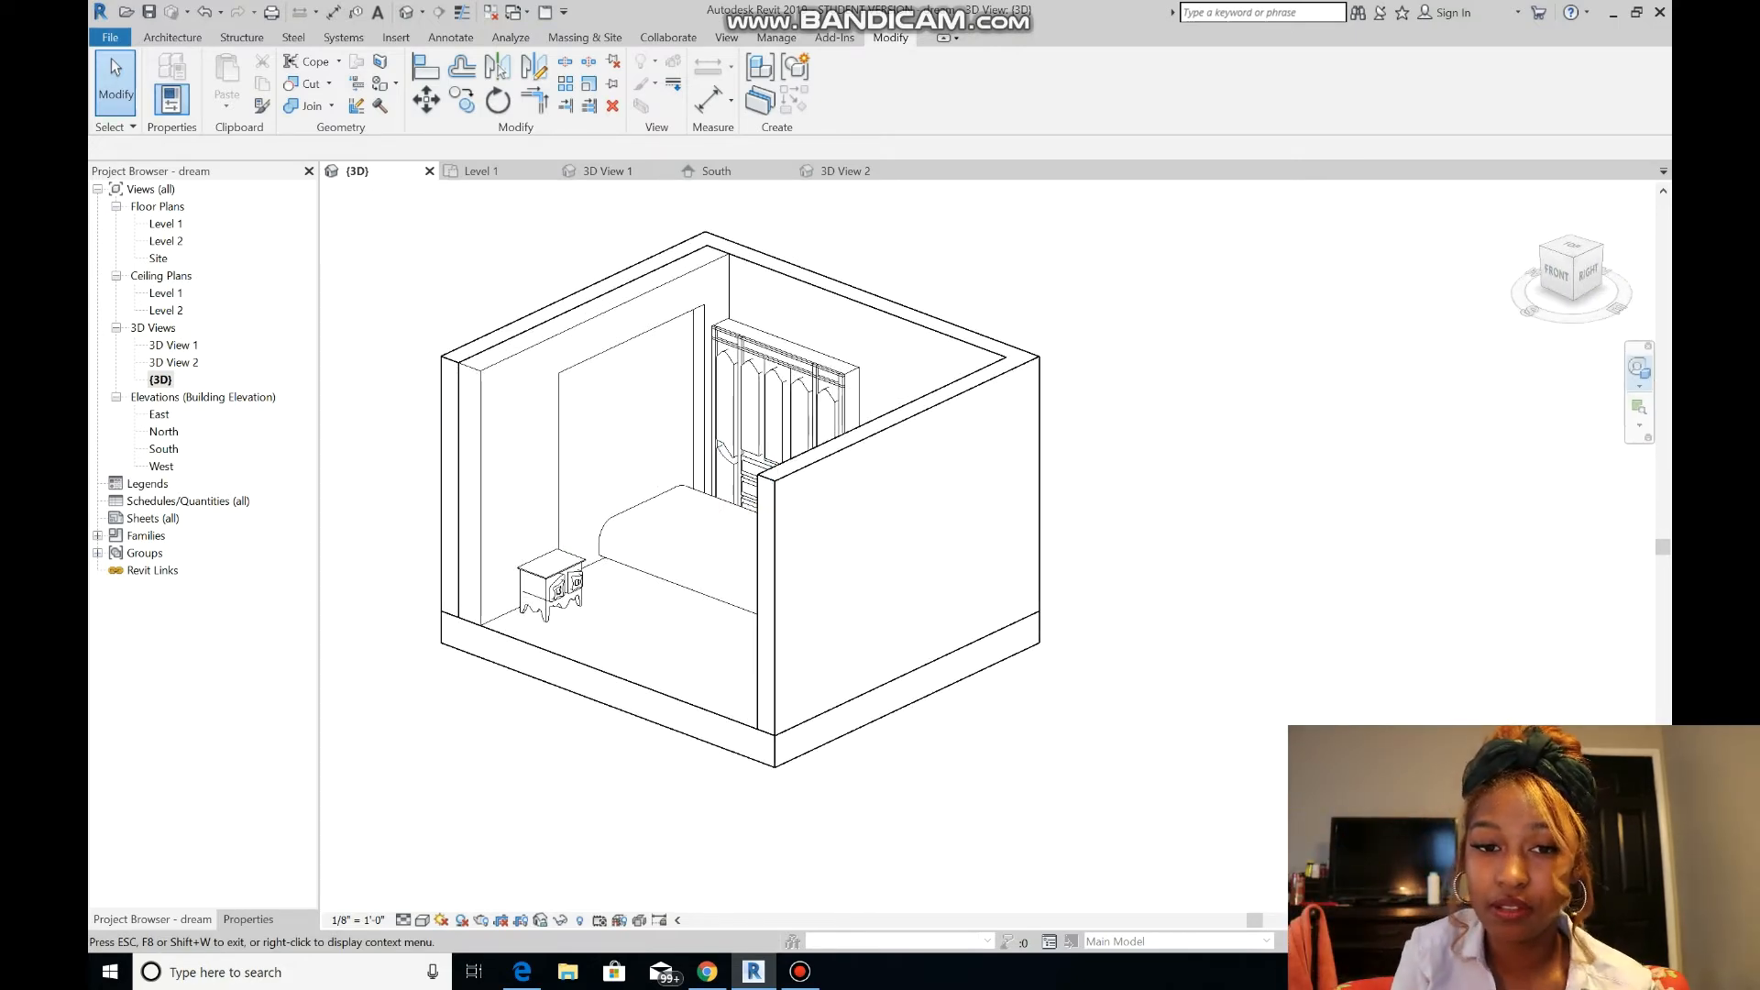
- In the Level 1 plan, pull the head end of the bed slightly away from the recessed wall
key(ctrl+Tab)
click(895, 638)
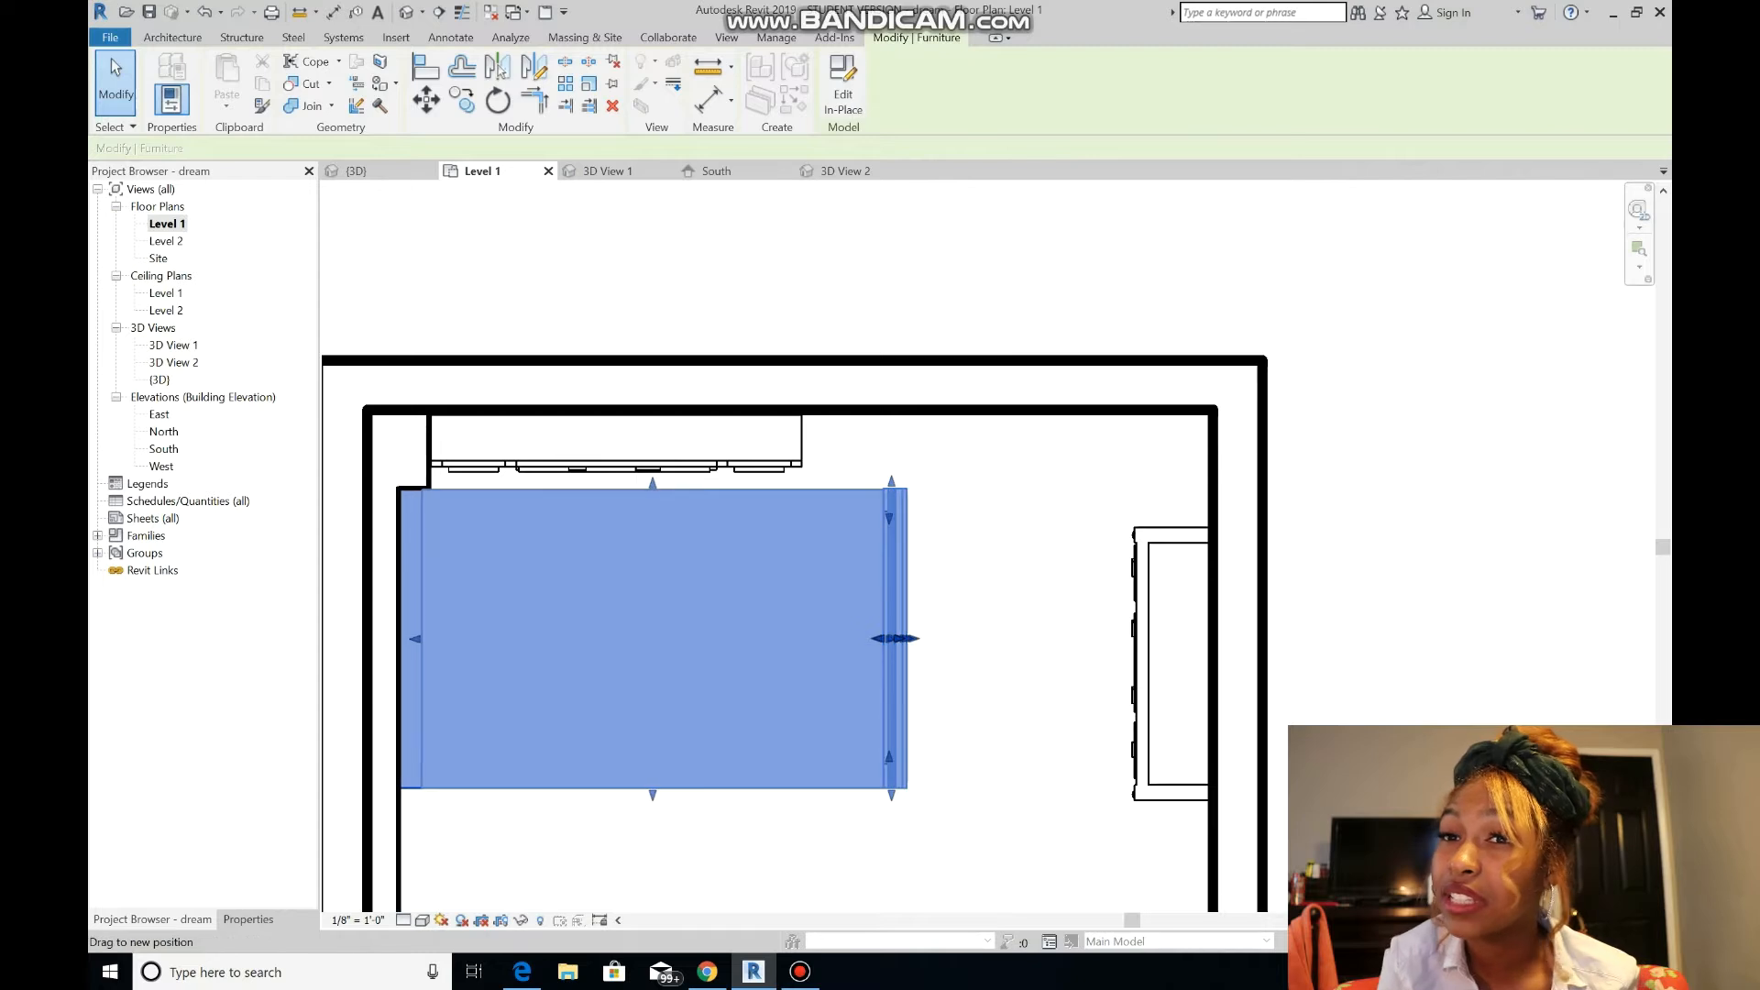
drag(409, 639, 413, 639)
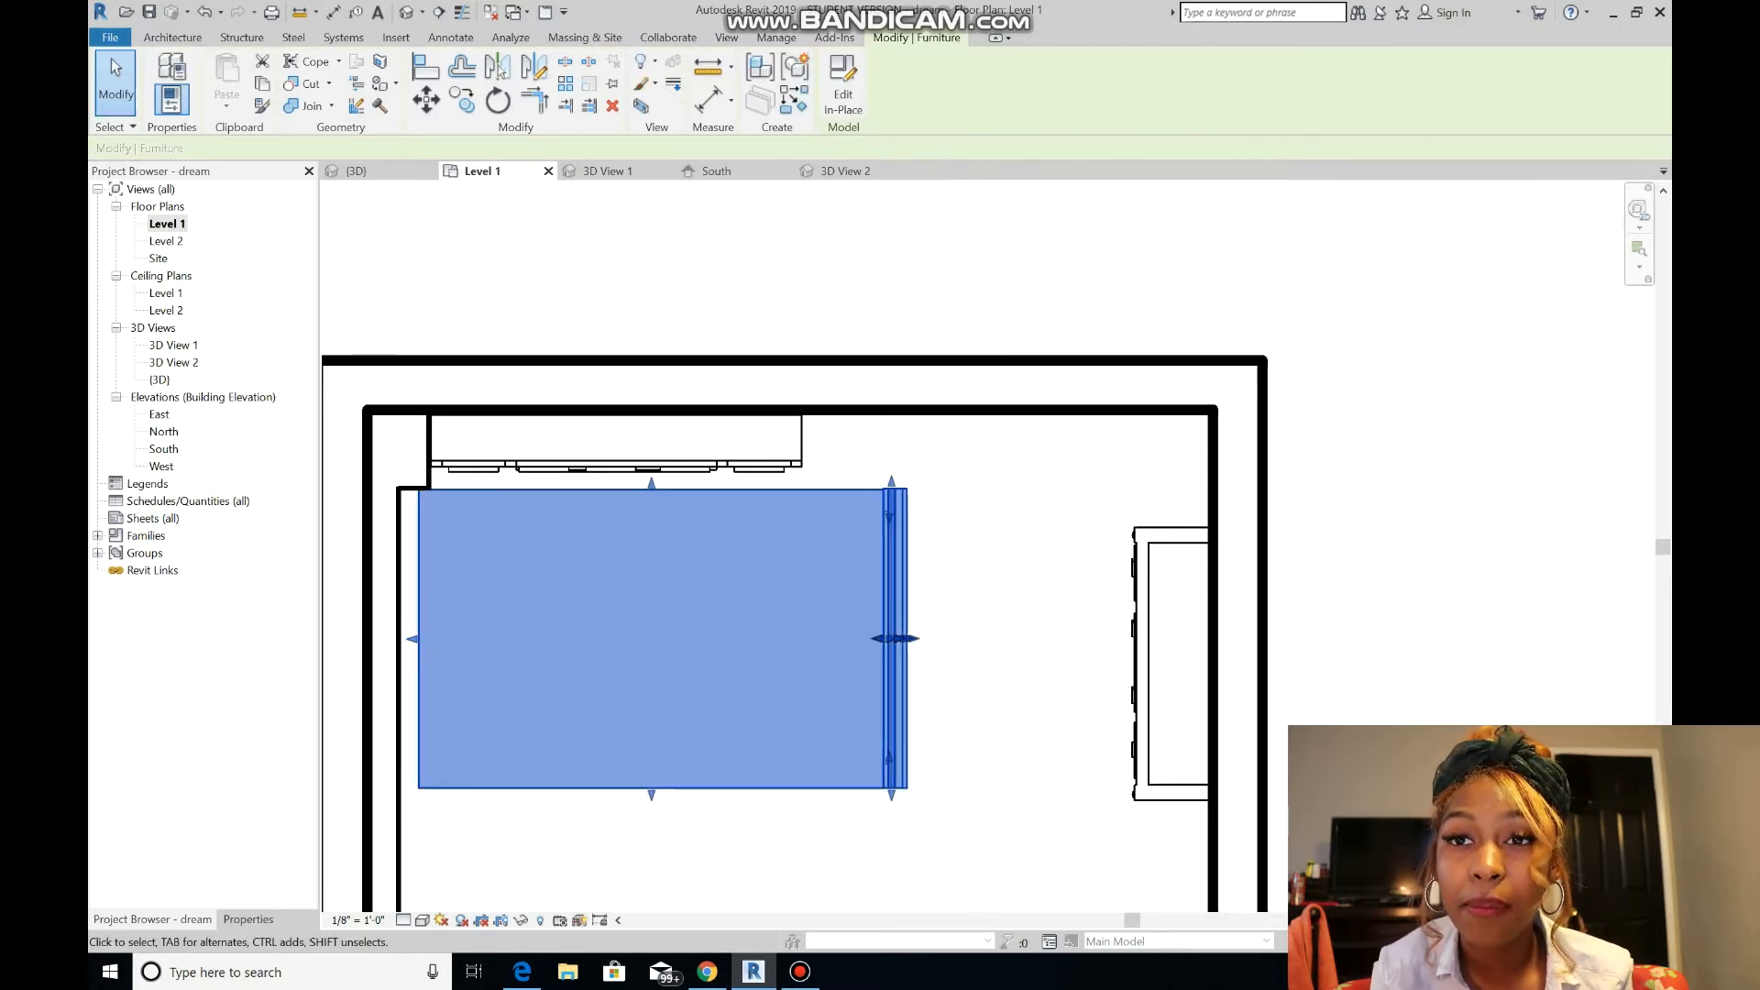
- In 3D View 2, begin an extrusion sketch with the headboard's raised centre, stepped right shoulder and right side about 2' 1" tall
click(845, 170)
key(Escape)
scroll(883, 349, up, 5)
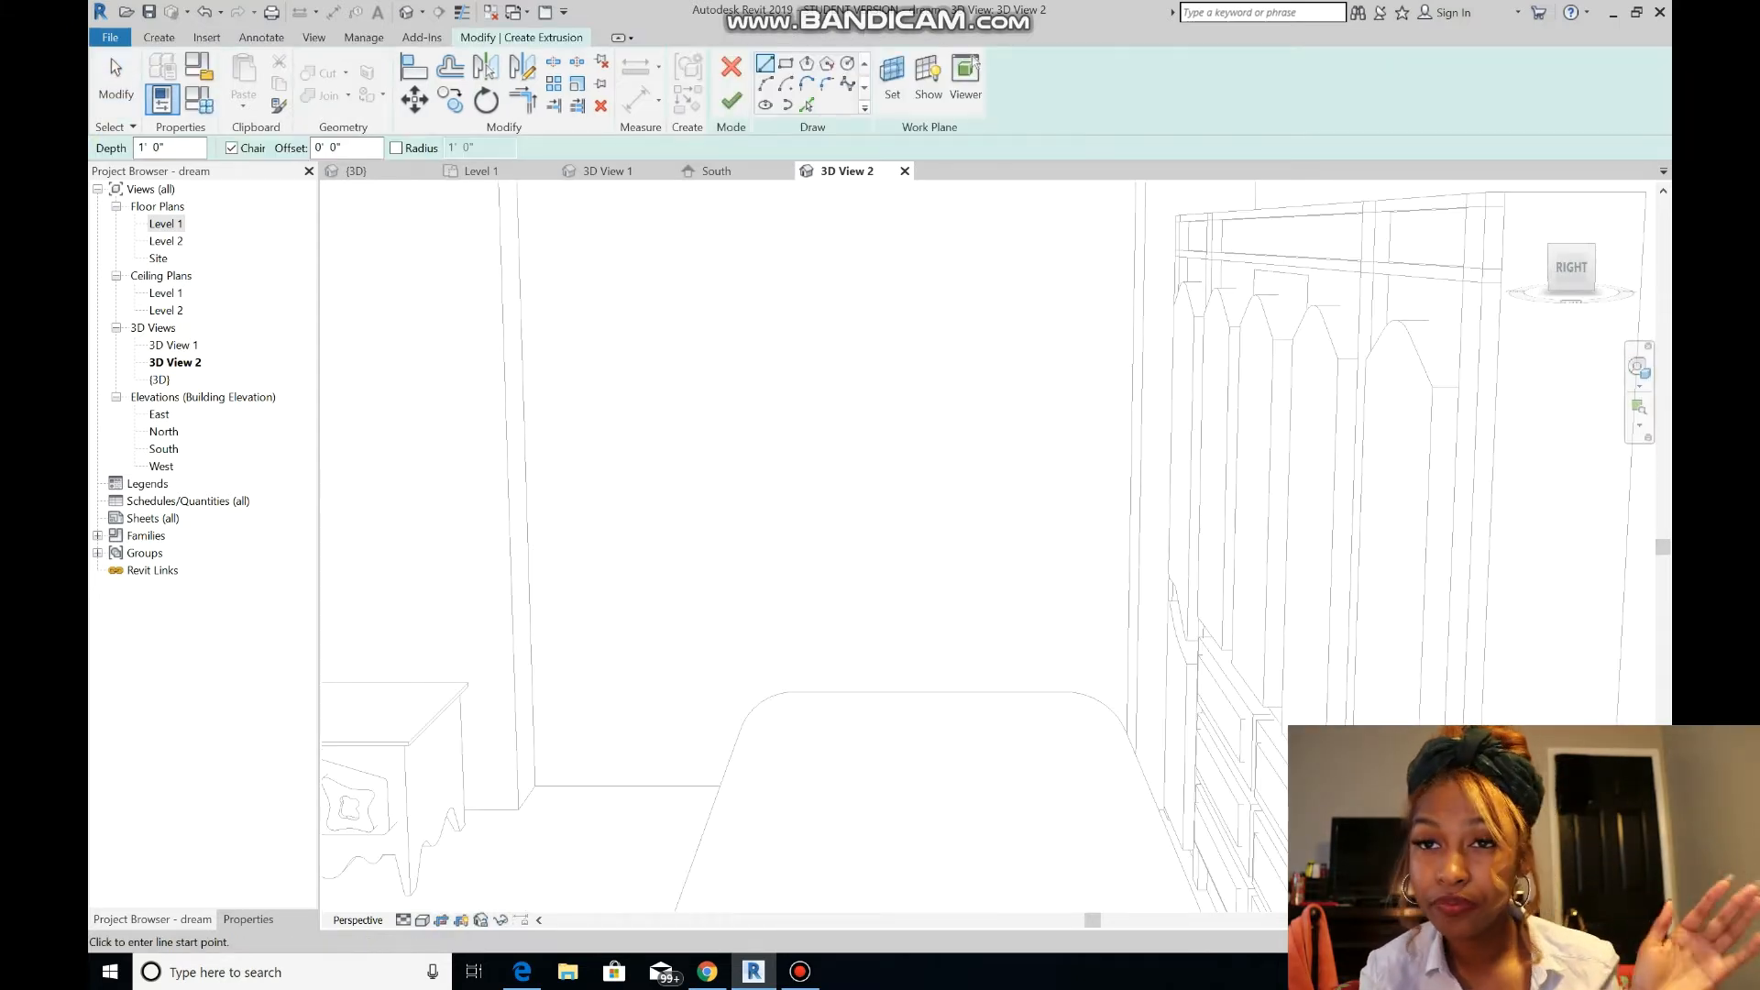
click(872, 569)
click(872, 514)
click(969, 514)
click(969, 570)
click(1013, 569)
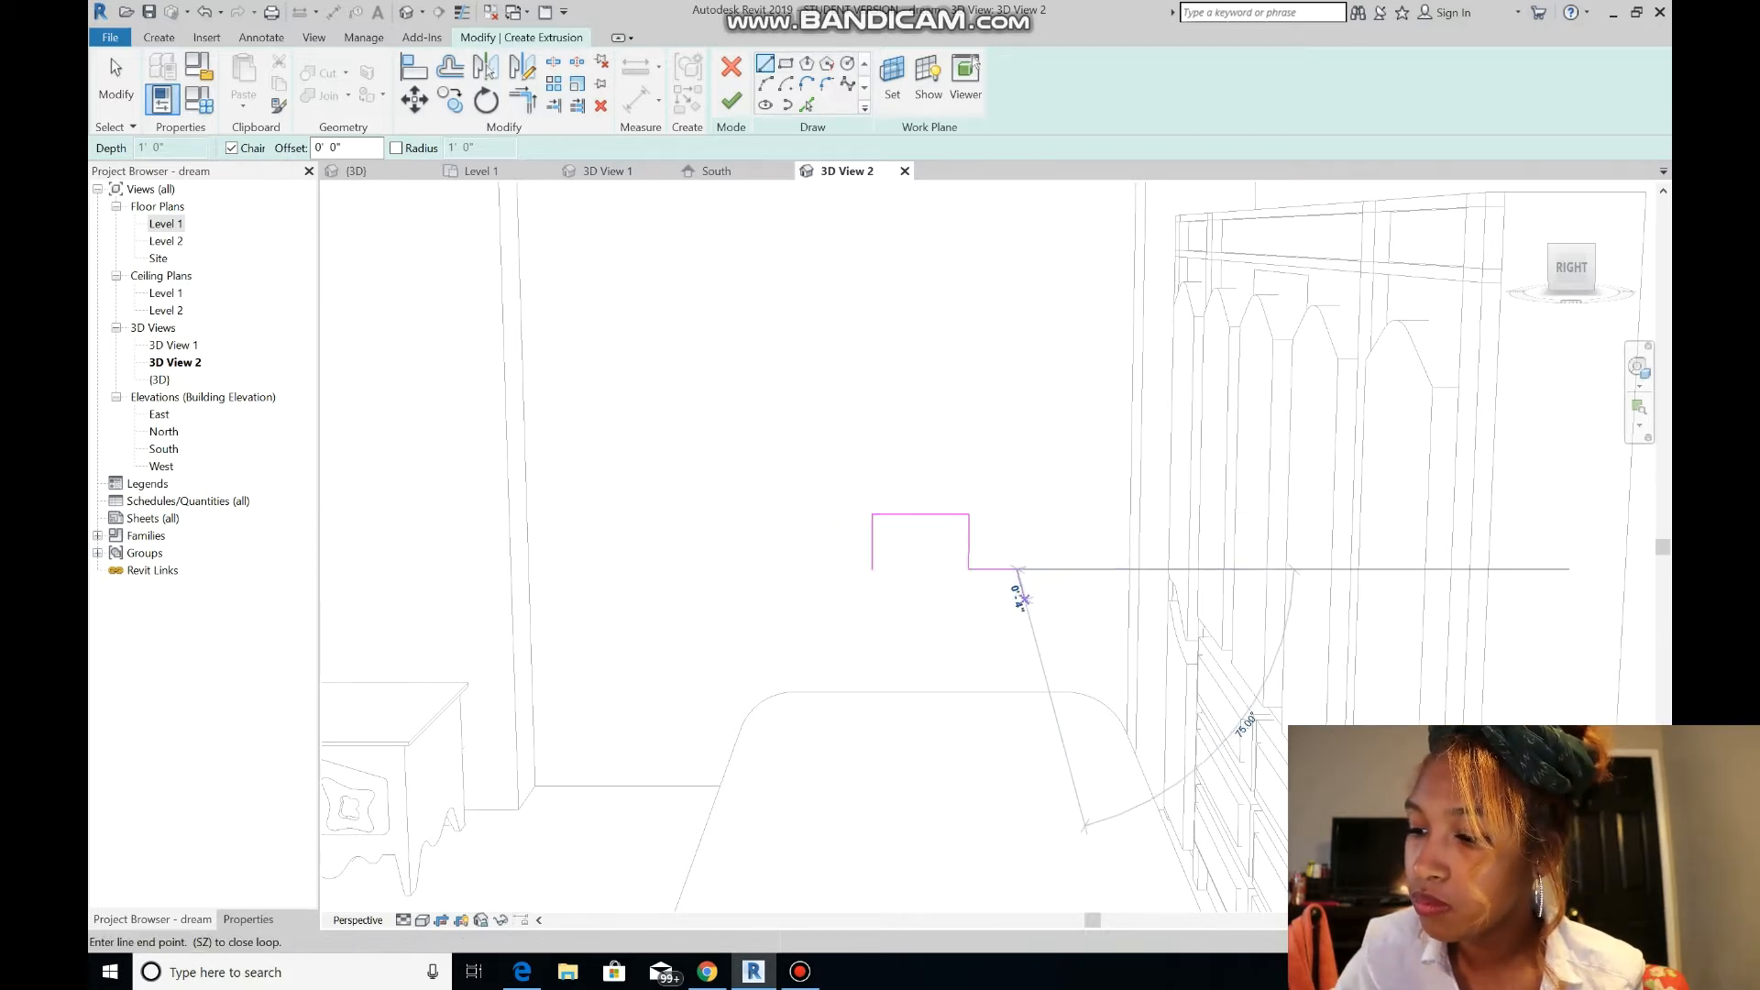
click(1016, 593)
click(1080, 593)
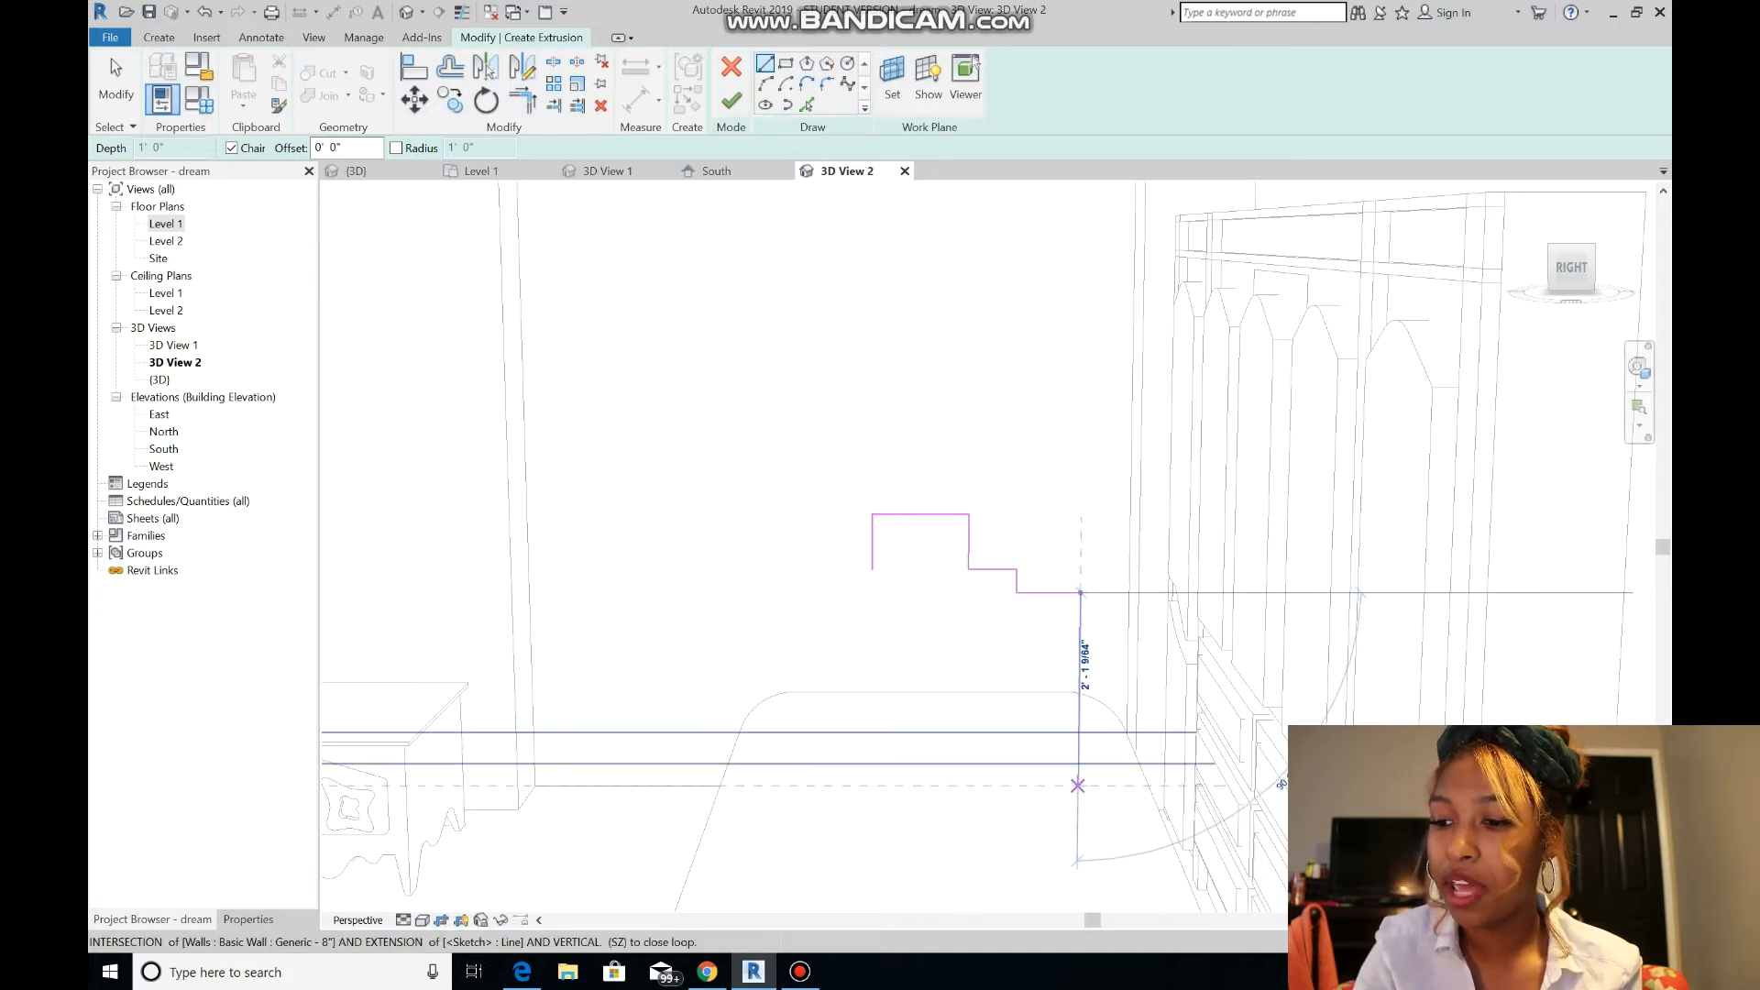
click(1104, 593)
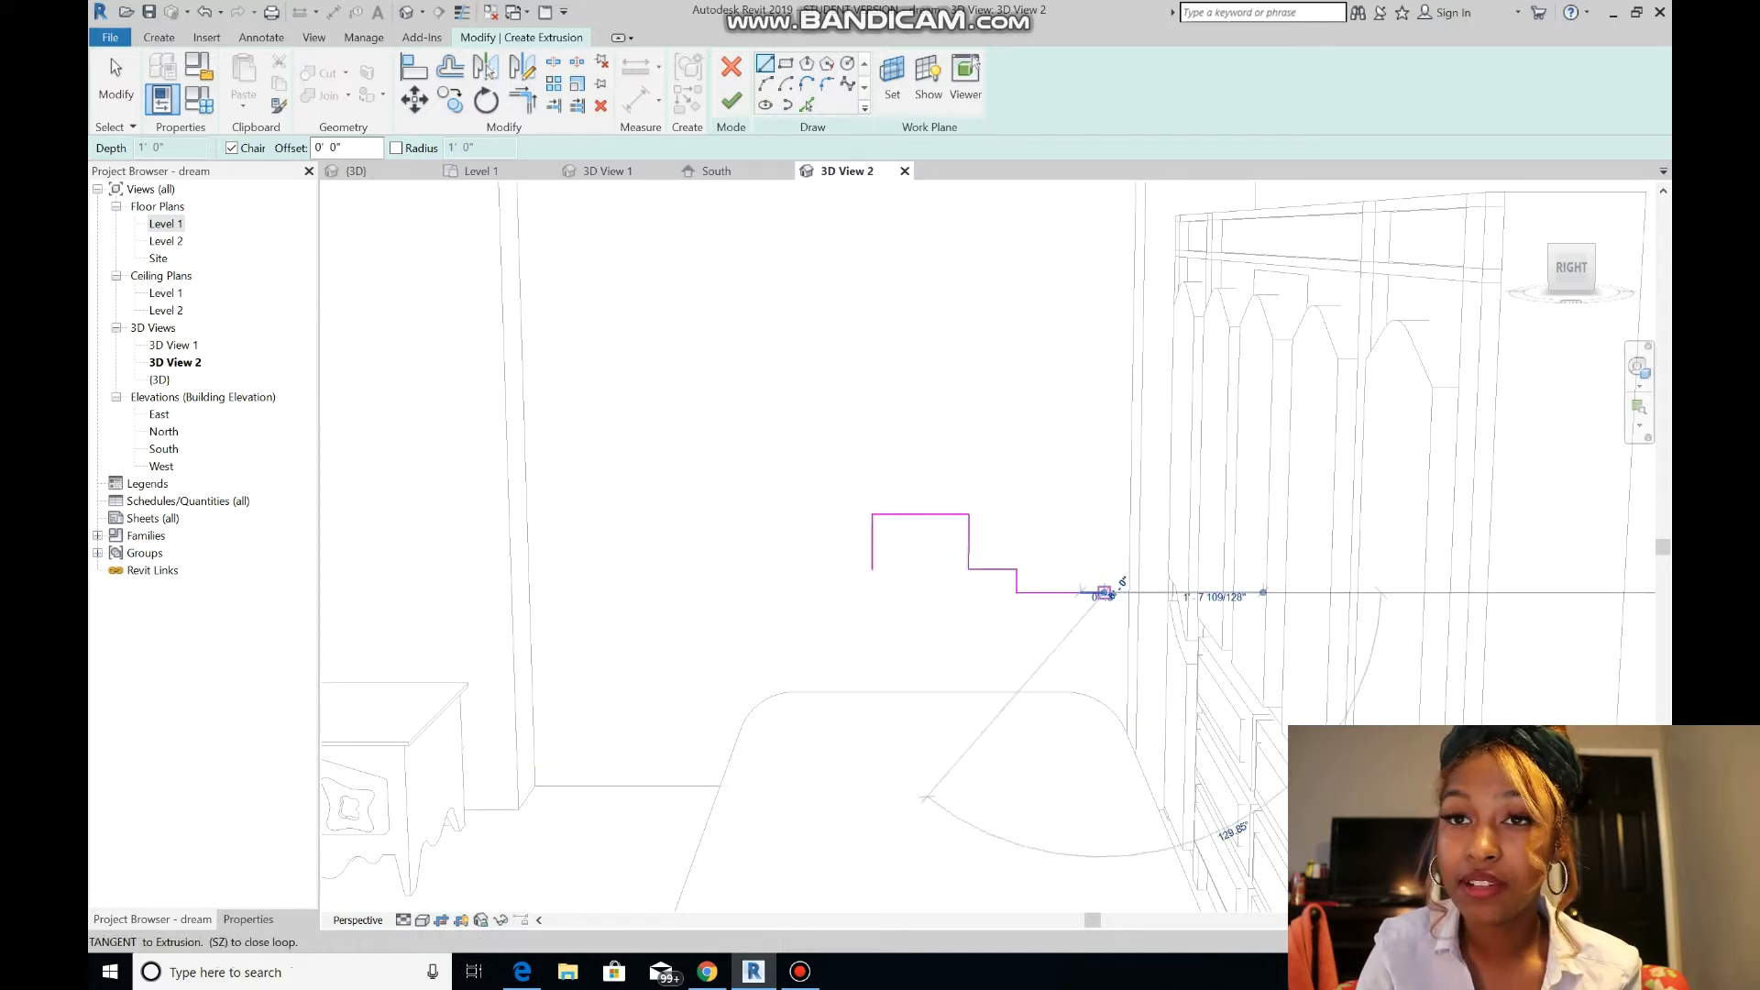
click(1102, 786)
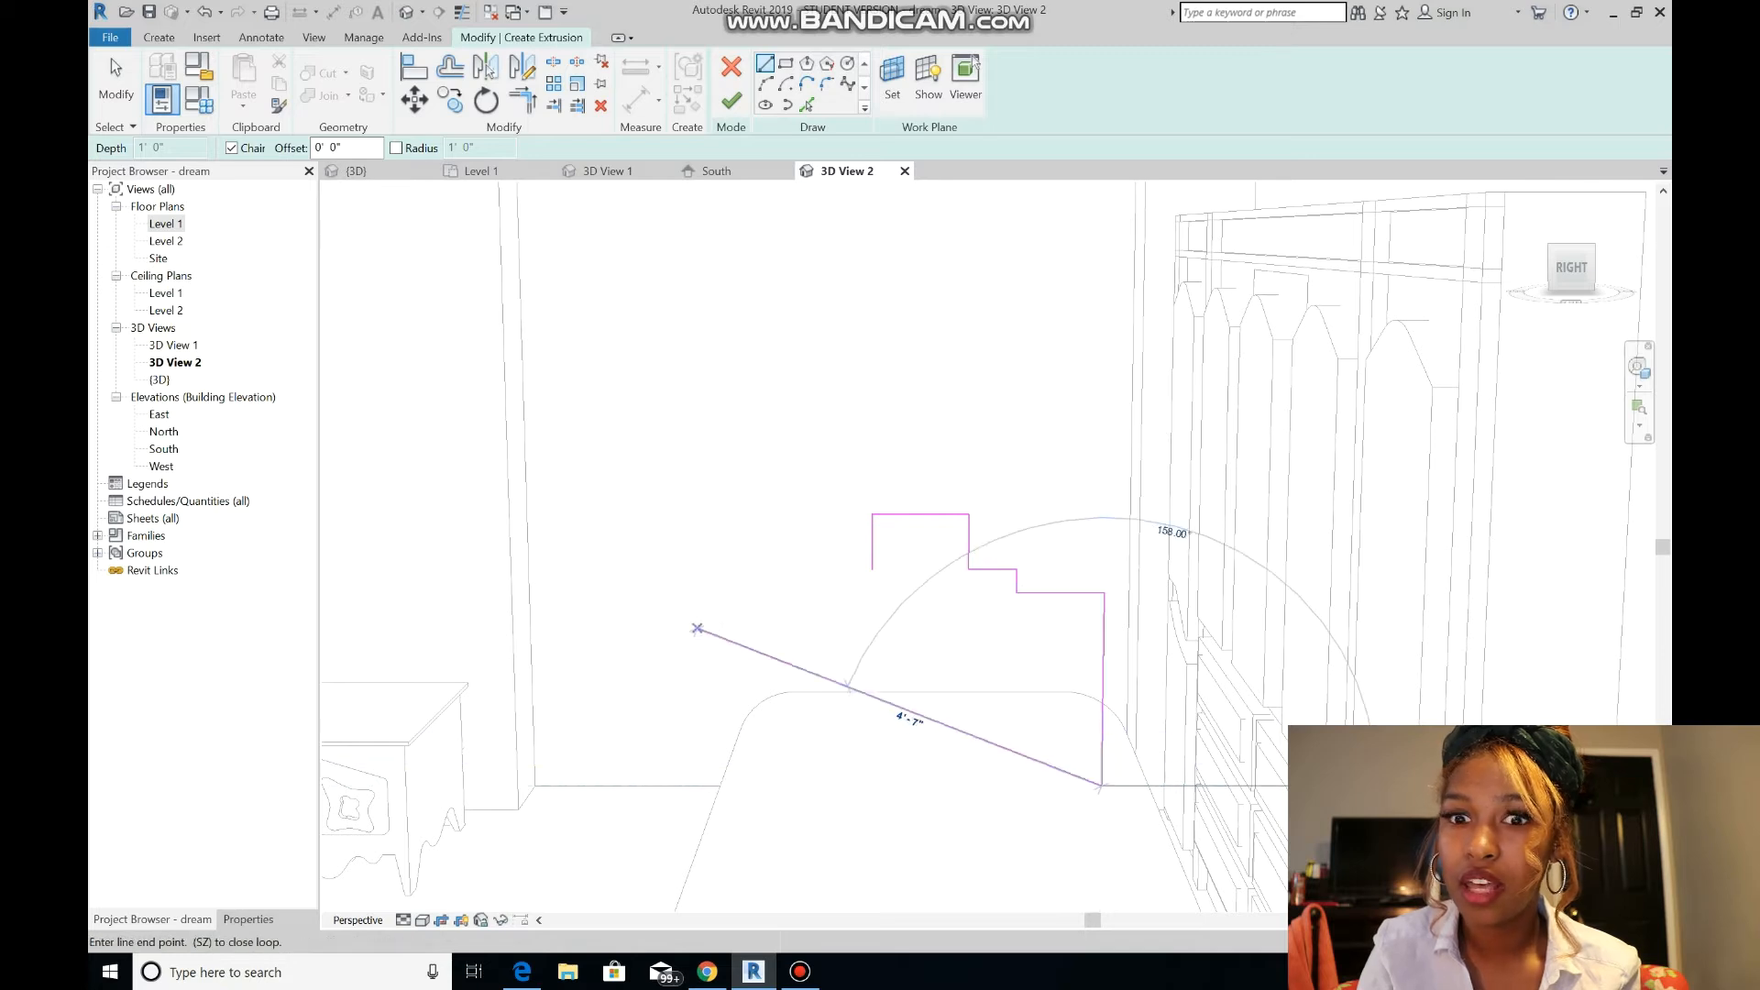
- Sketch the matching stepped left shoulder and about 2' 1" tall left side, closing the headboard outline along the base
click(824, 569)
click(824, 592)
click(737, 593)
click(739, 786)
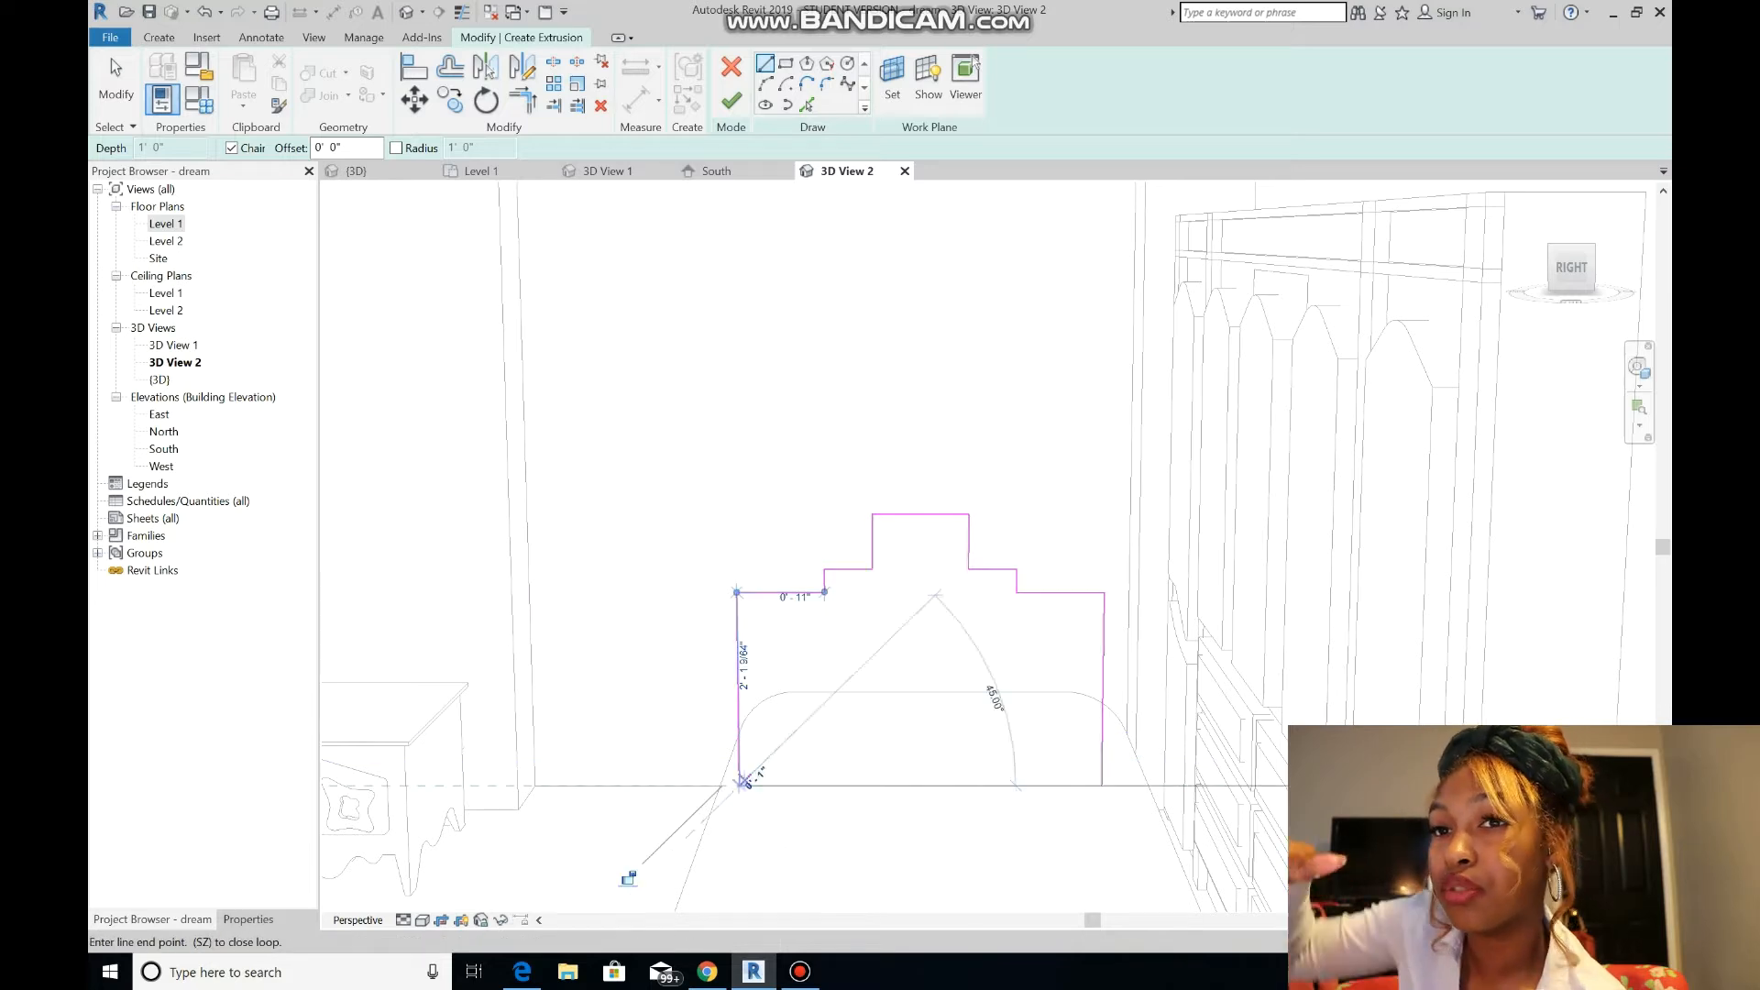
click(1102, 786)
- Select the whole headboard outline and shift it slightly to the right over the bed
key(Escape)
mouse_move(1108, 790)
mouse_down()
mouse_move(986, 723)
mouse_move(729, 504)
mouse_up()
mouse_move(921, 514)
mouse_down()
mouse_move(977, 515)
mouse_move(938, 514)
mouse_up()
scroll(926, 513, up, 2)
scroll(932, 514, down, 3)
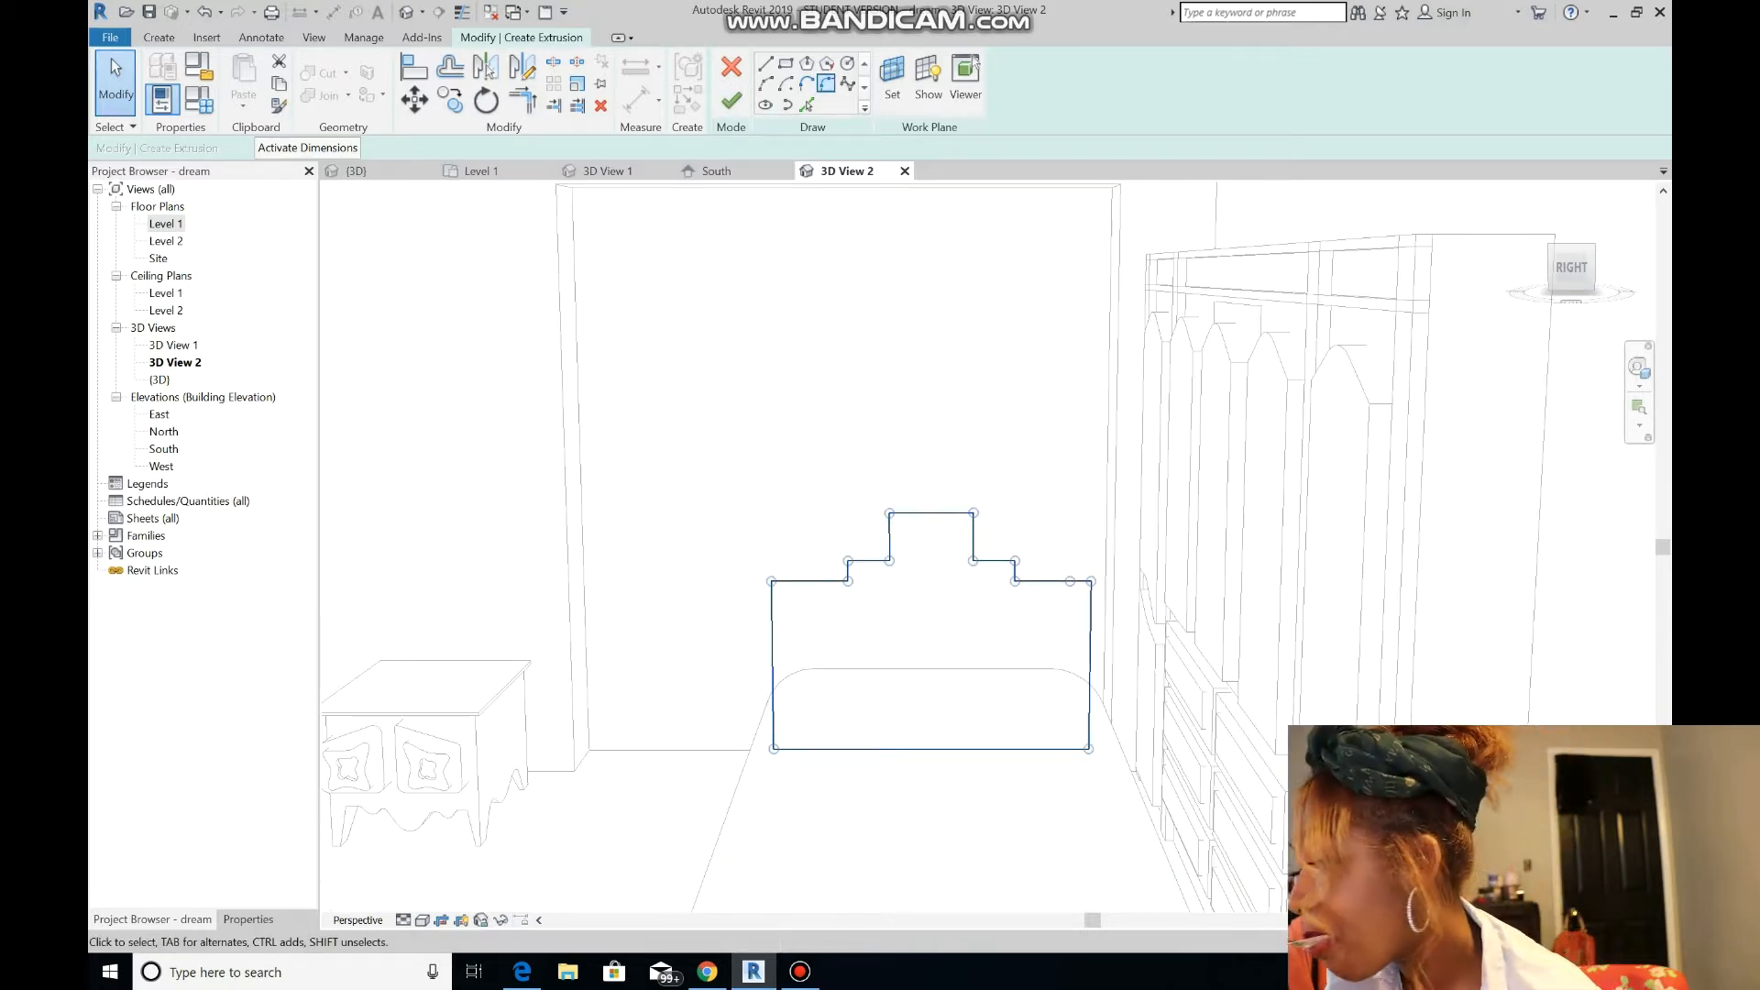
- Fillet both top corners of the headboard's raised centre with radii of about 5"
click(826, 84)
click(911, 513)
click(894, 533)
click(972, 534)
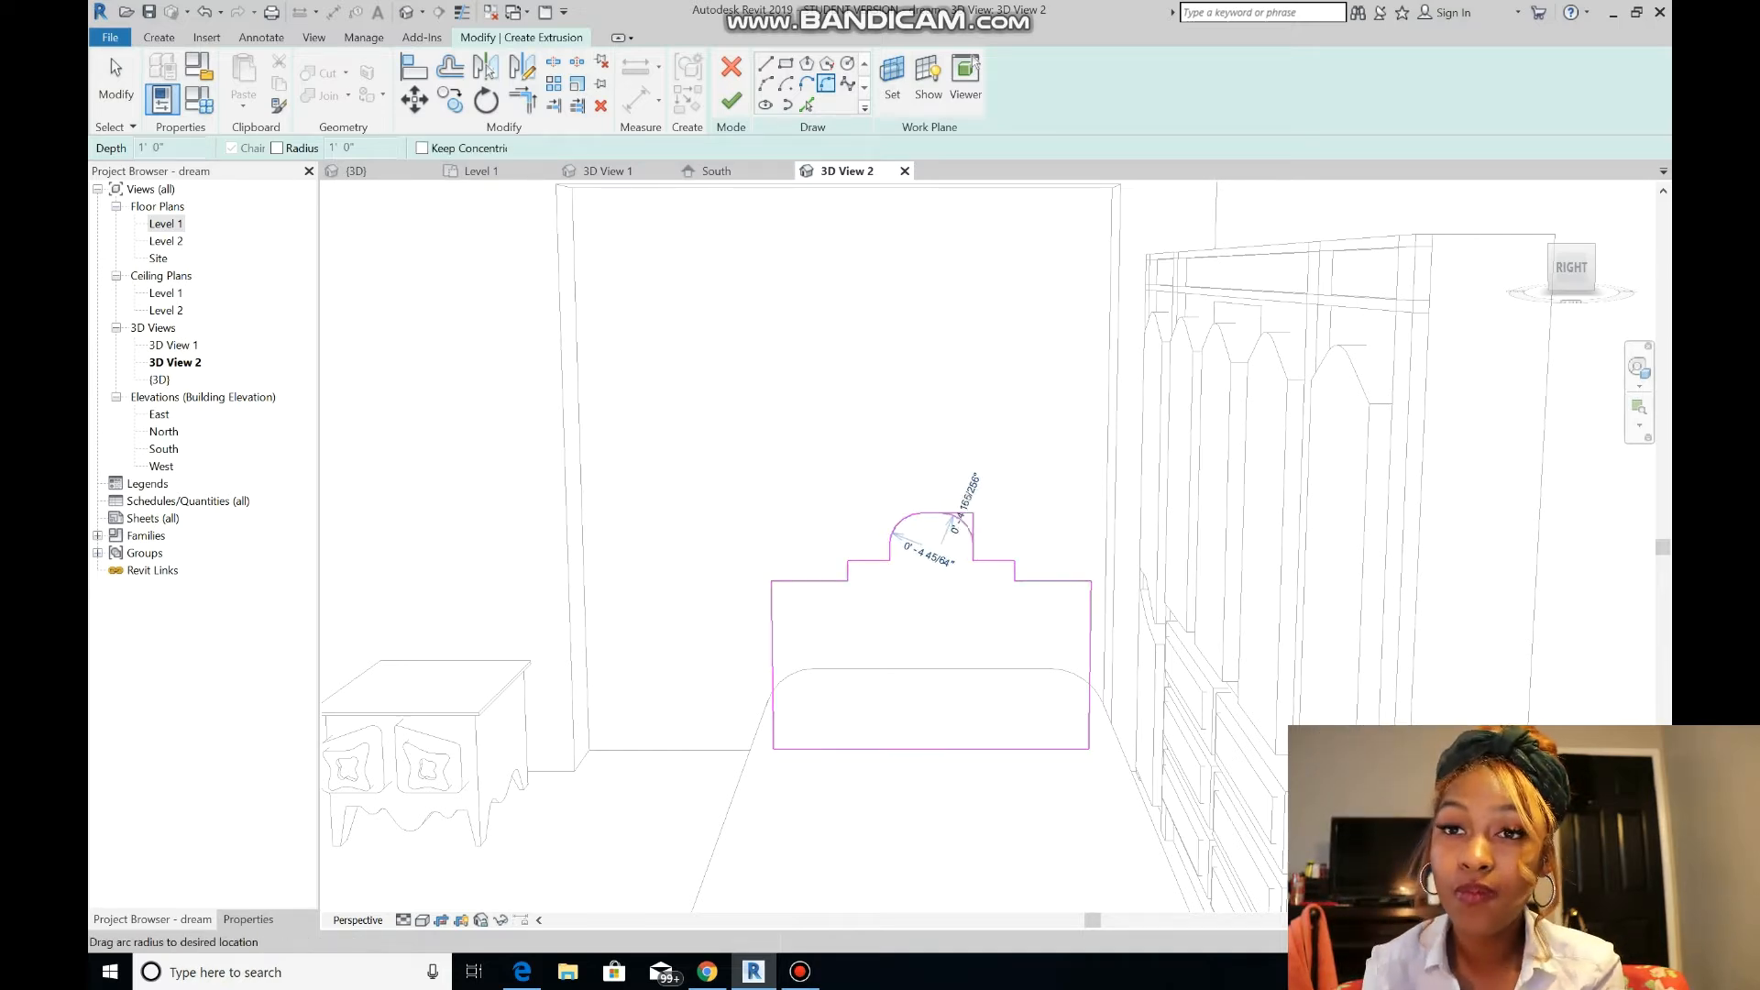
click(952, 517)
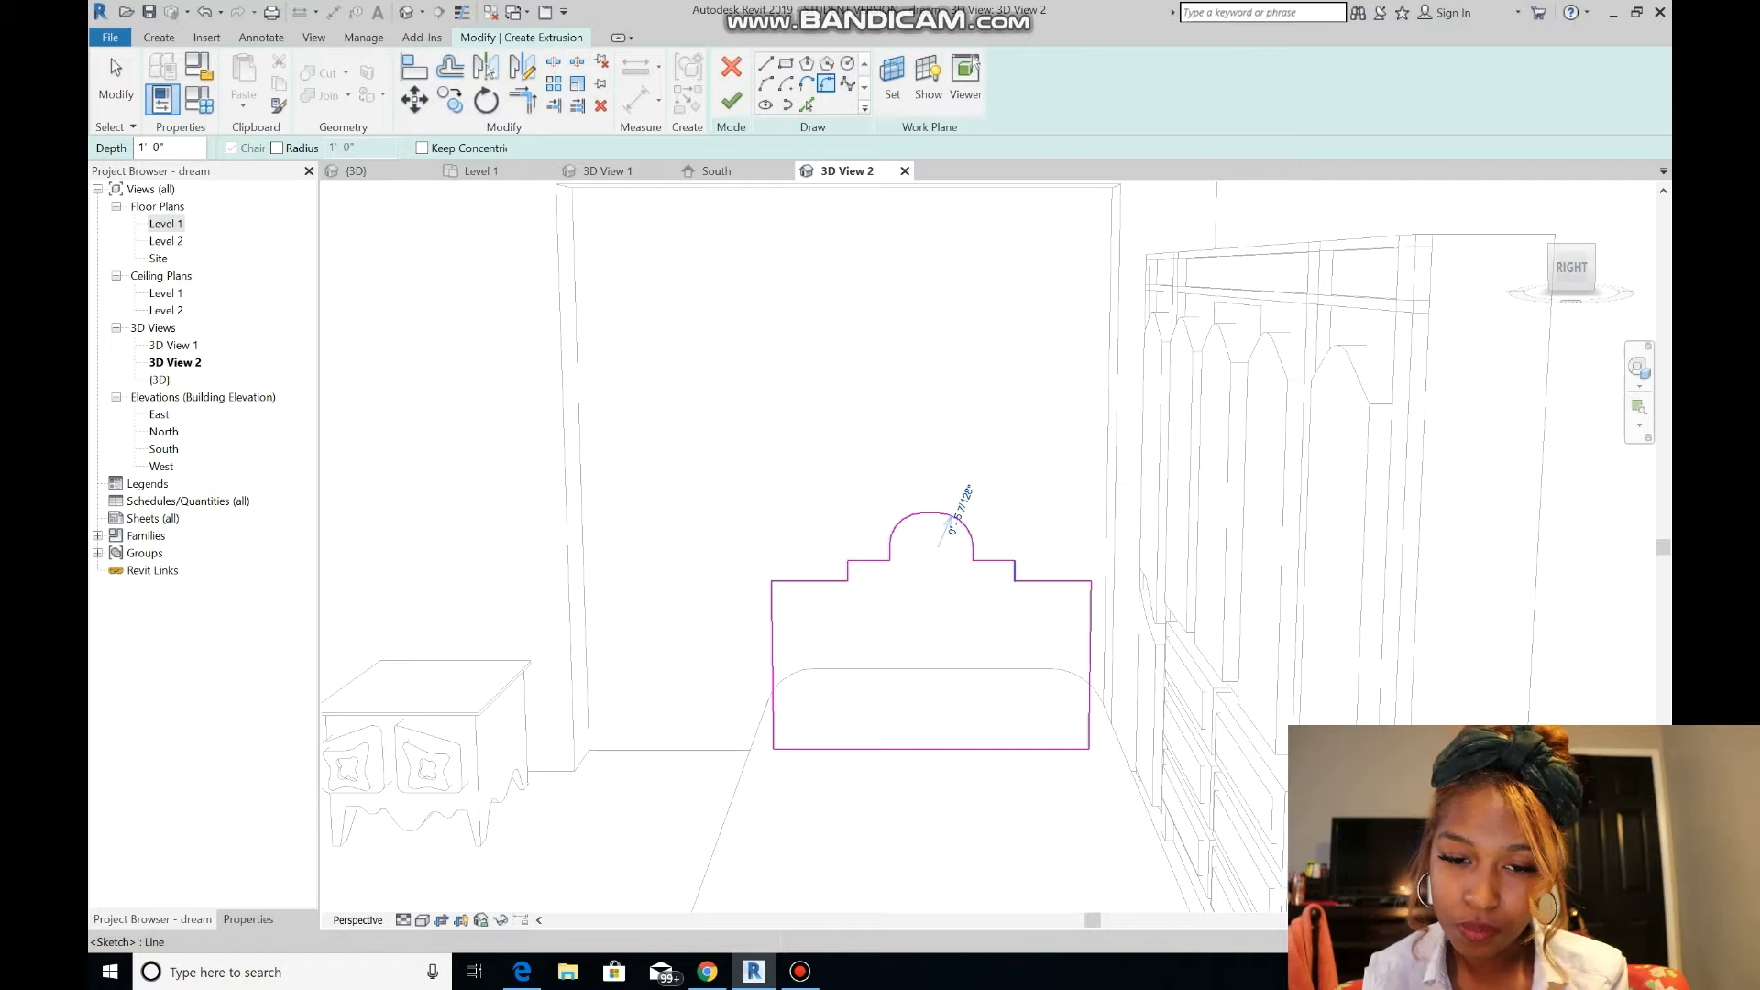
- Fillet the outer corners of the two small steps beside the raised centre with radii of about 2 1/2"
click(1001, 560)
click(1002, 568)
click(853, 570)
click(862, 551)
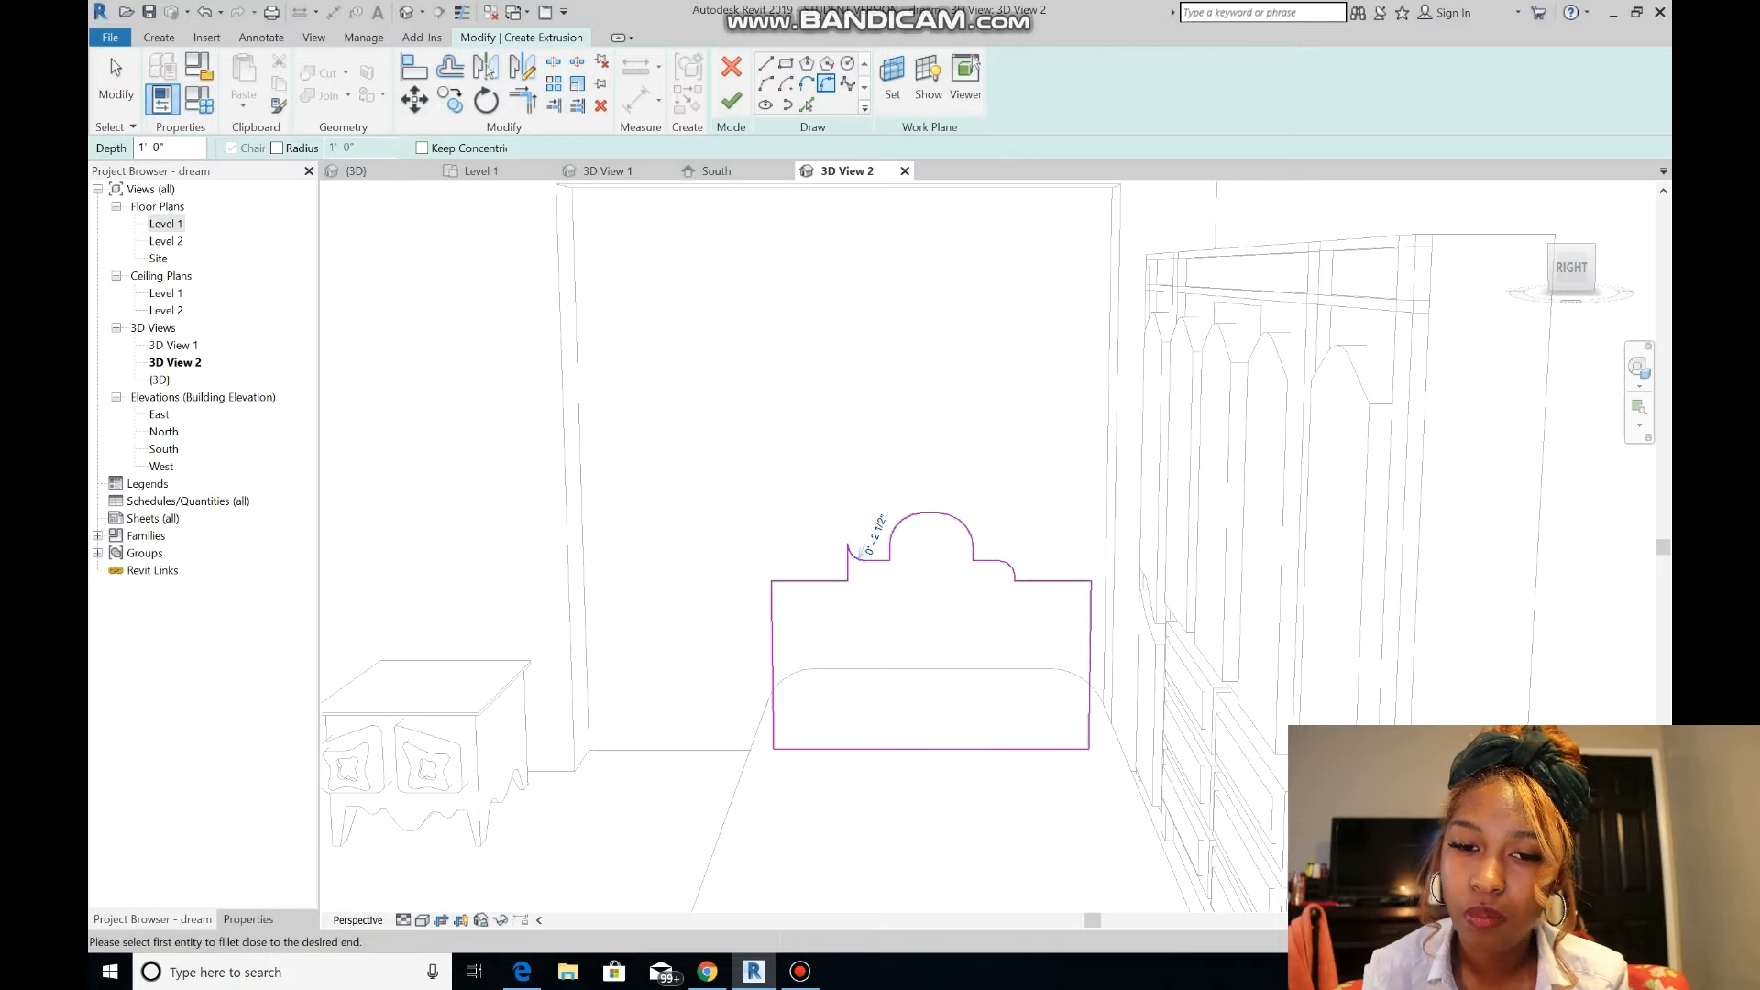
scroll(853, 554, up, 5)
click(880, 576)
click(877, 581)
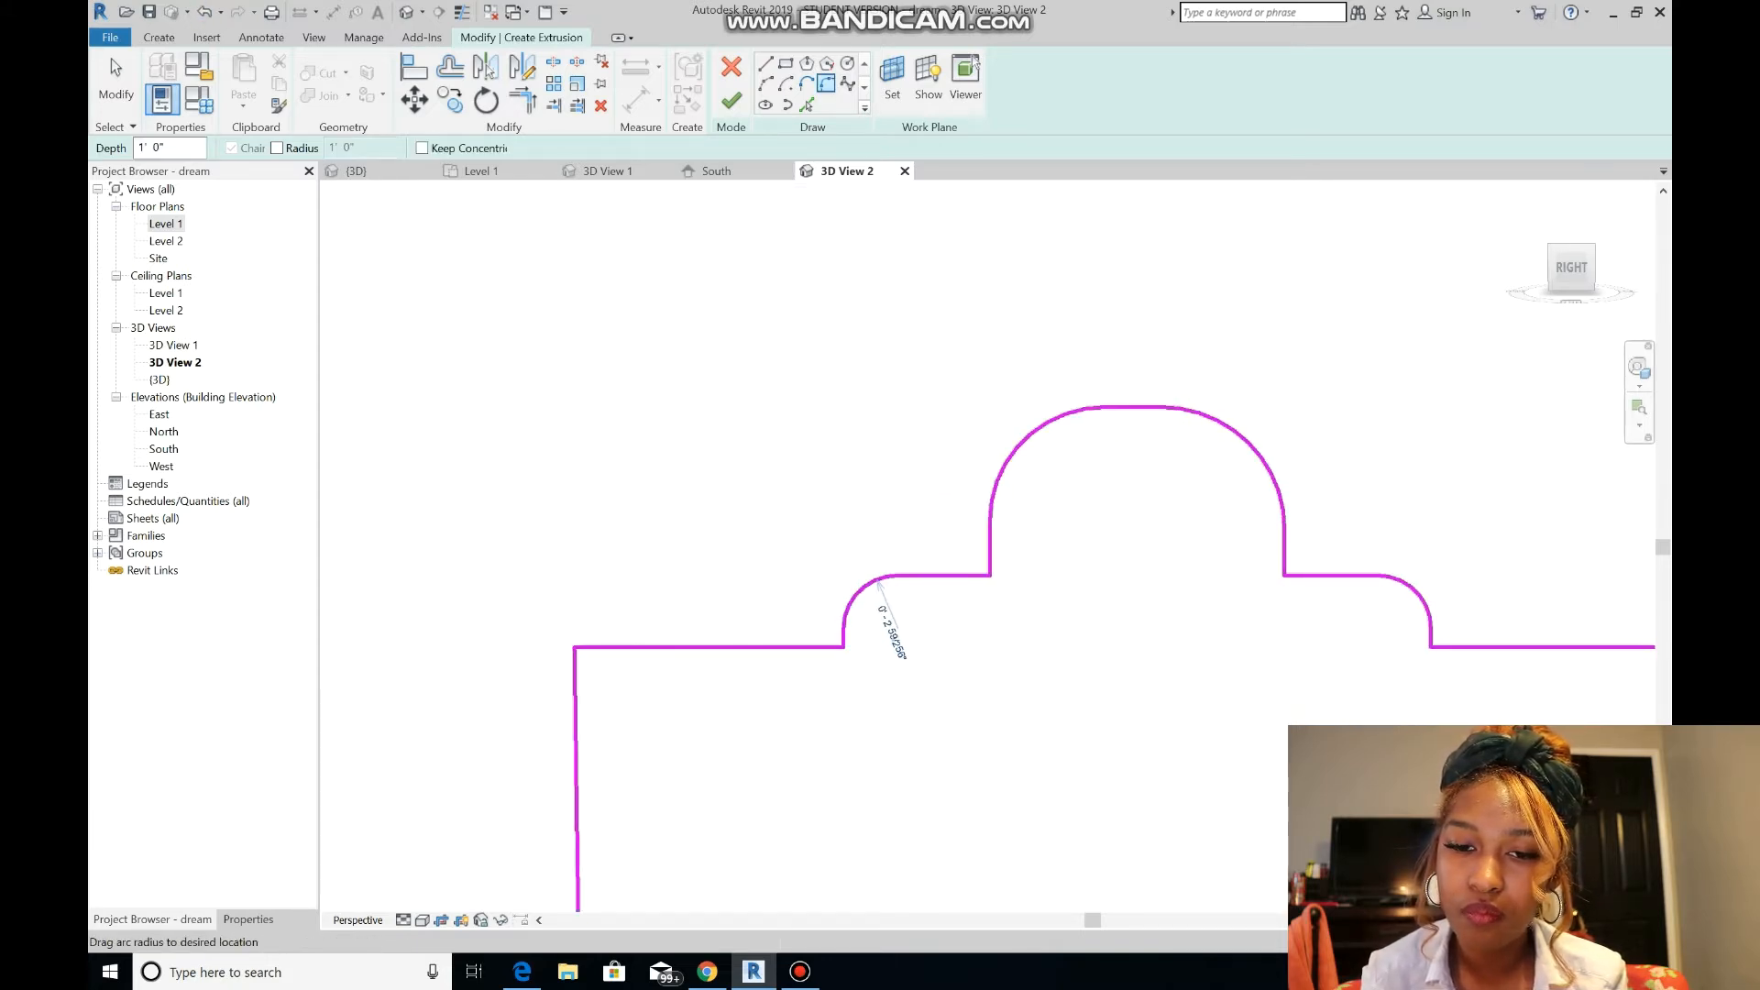
- Round the headboard's large outer shoulder corners with wide fillets
click(576, 715)
click(646, 647)
click(674, 702)
scroll(674, 703, down, 5)
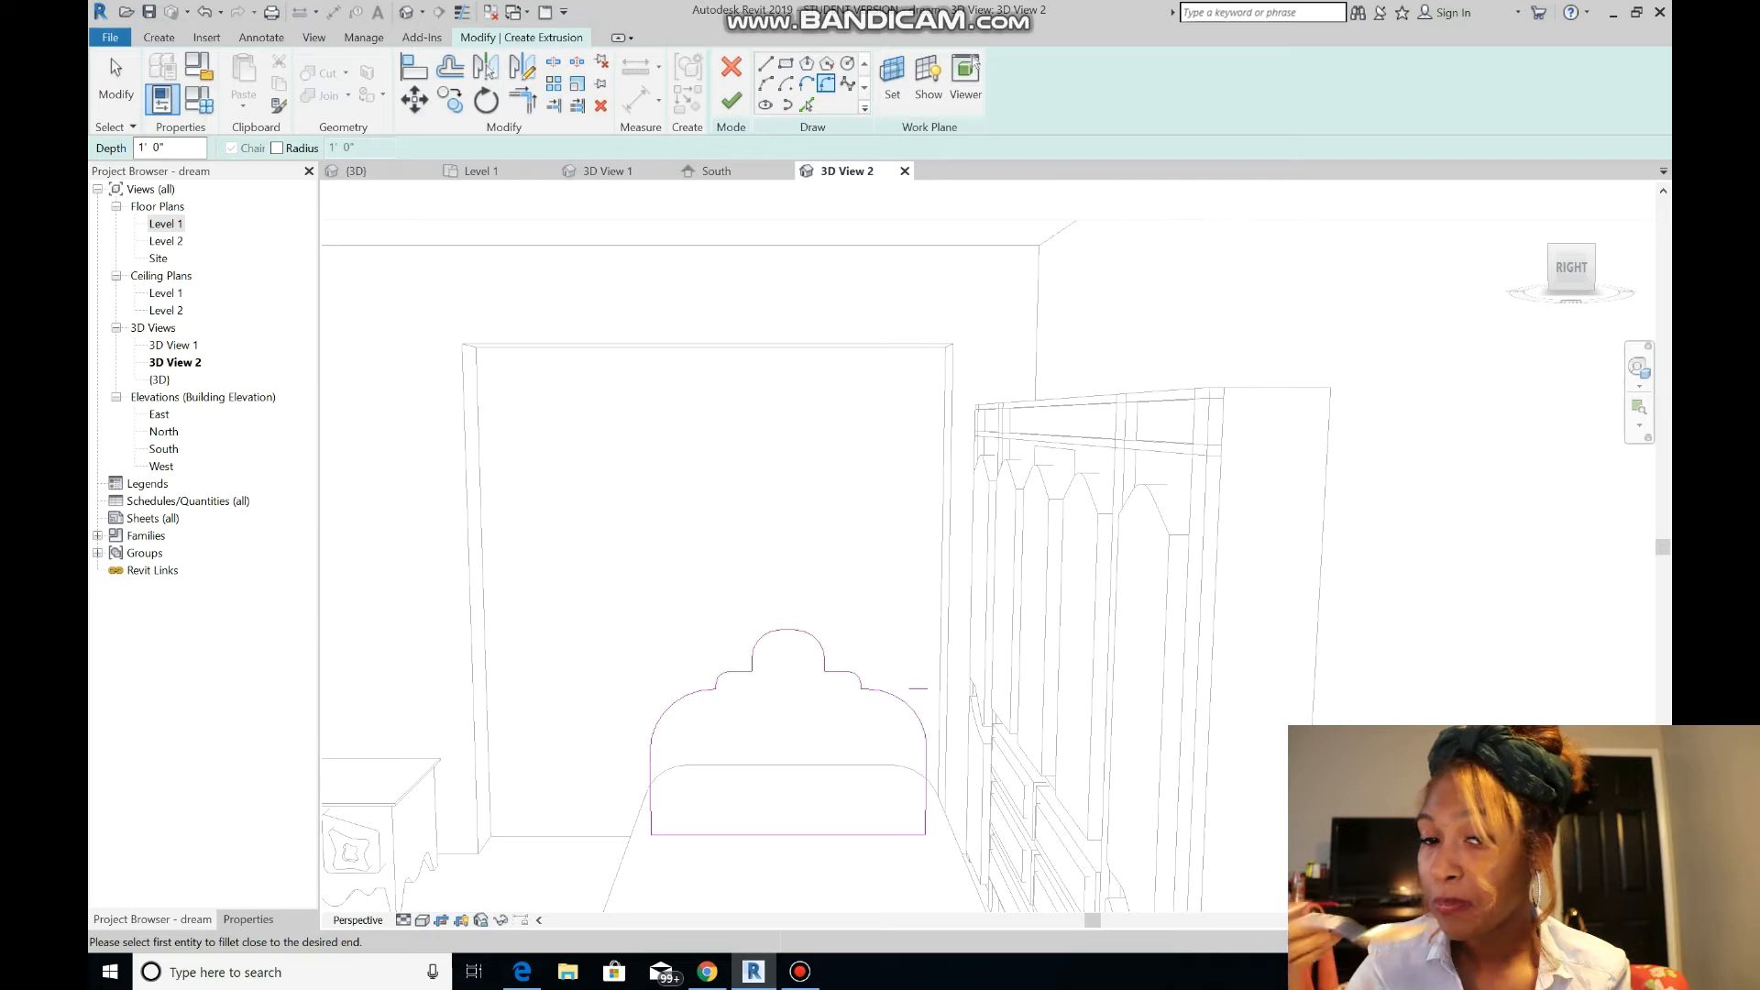
- Delete the stray line left beside the right shoulder and finish the headboard extrusion
click(731, 100)
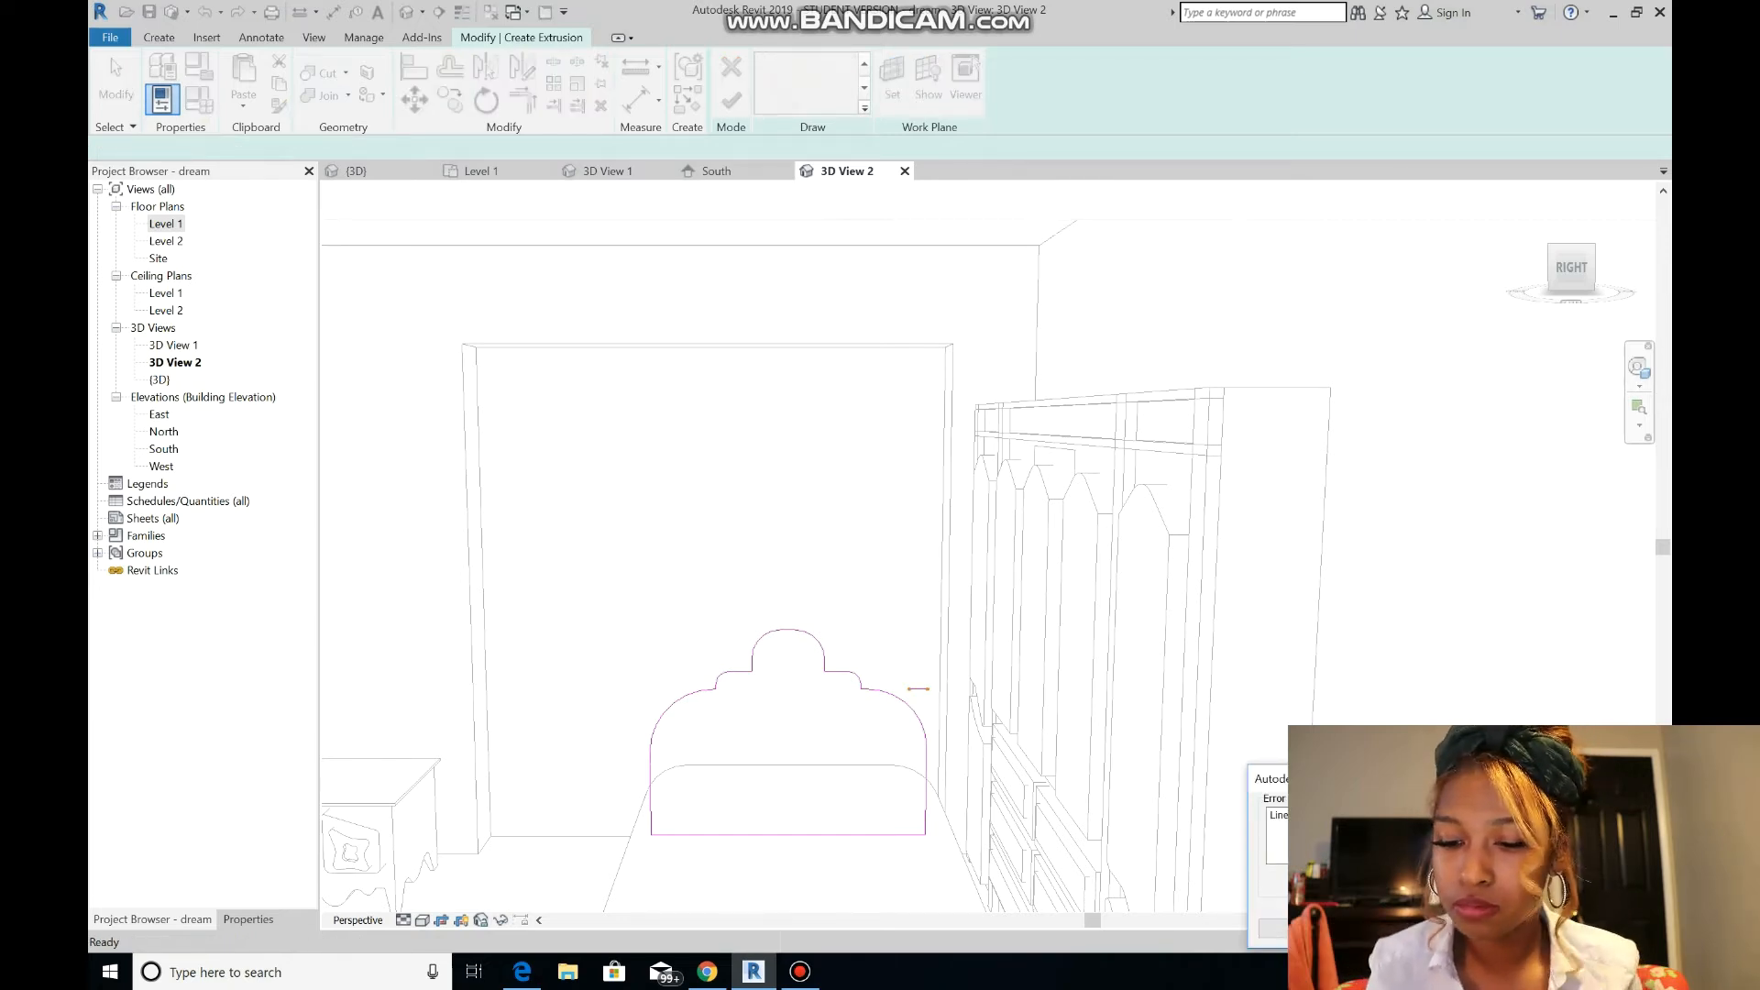
key(Return)
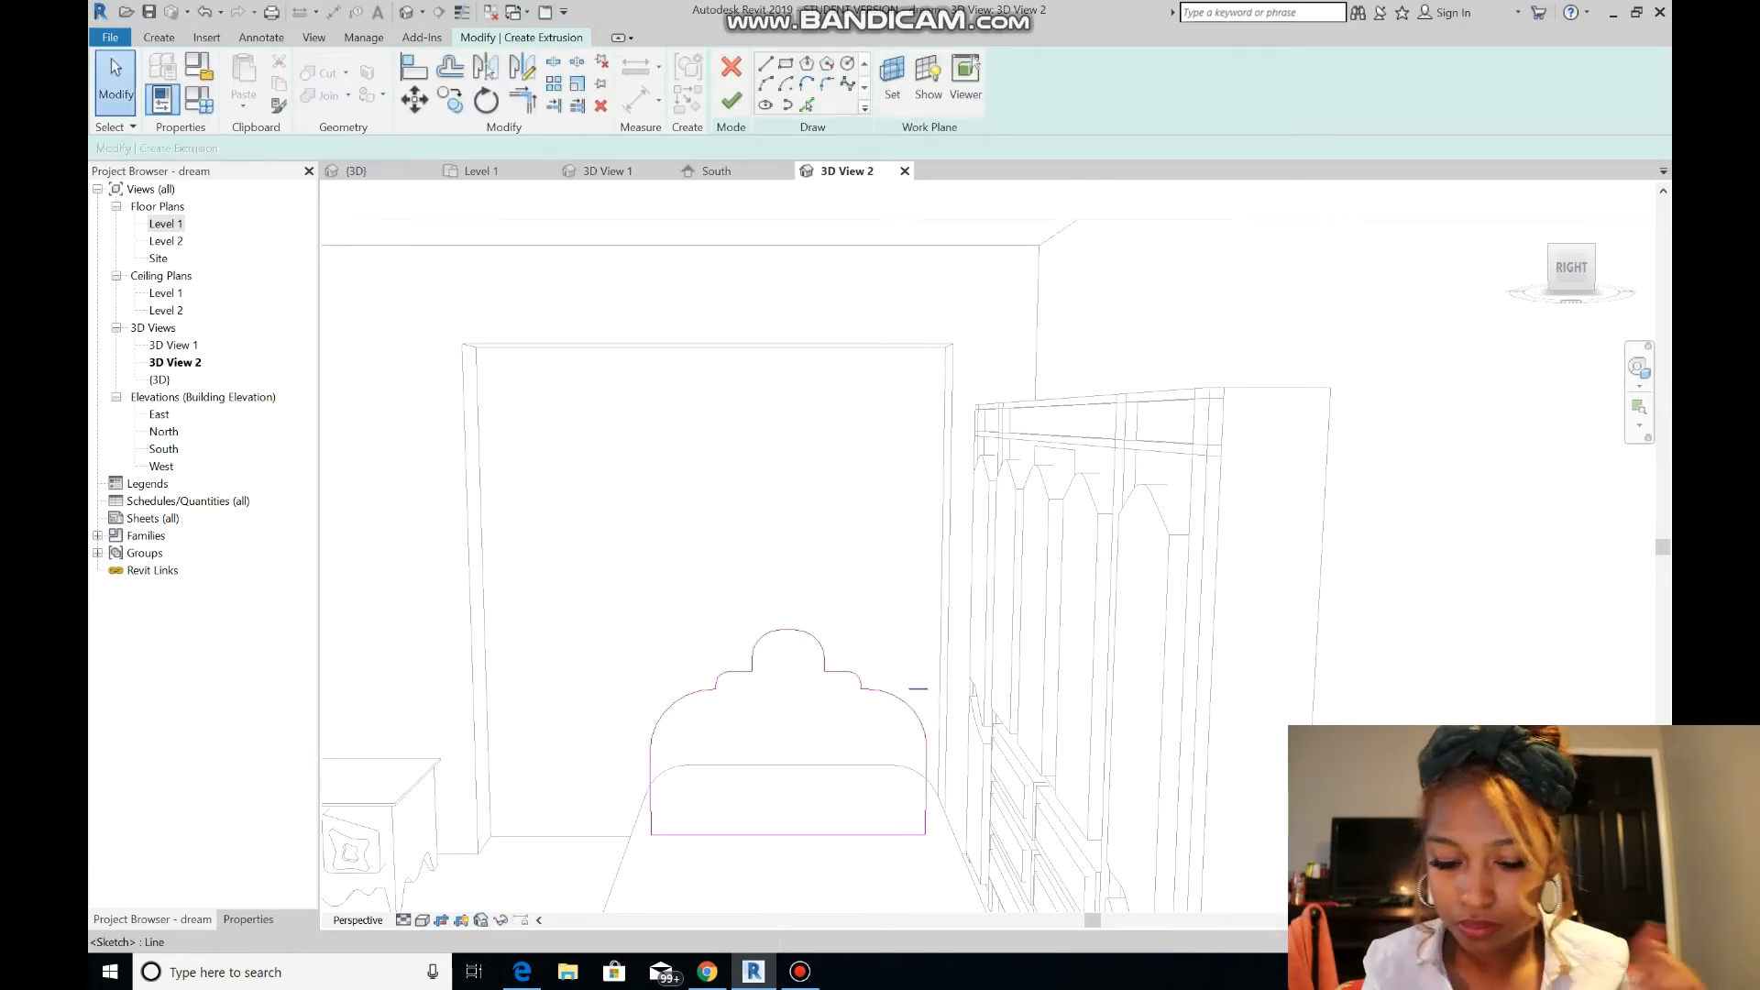
click(731, 100)
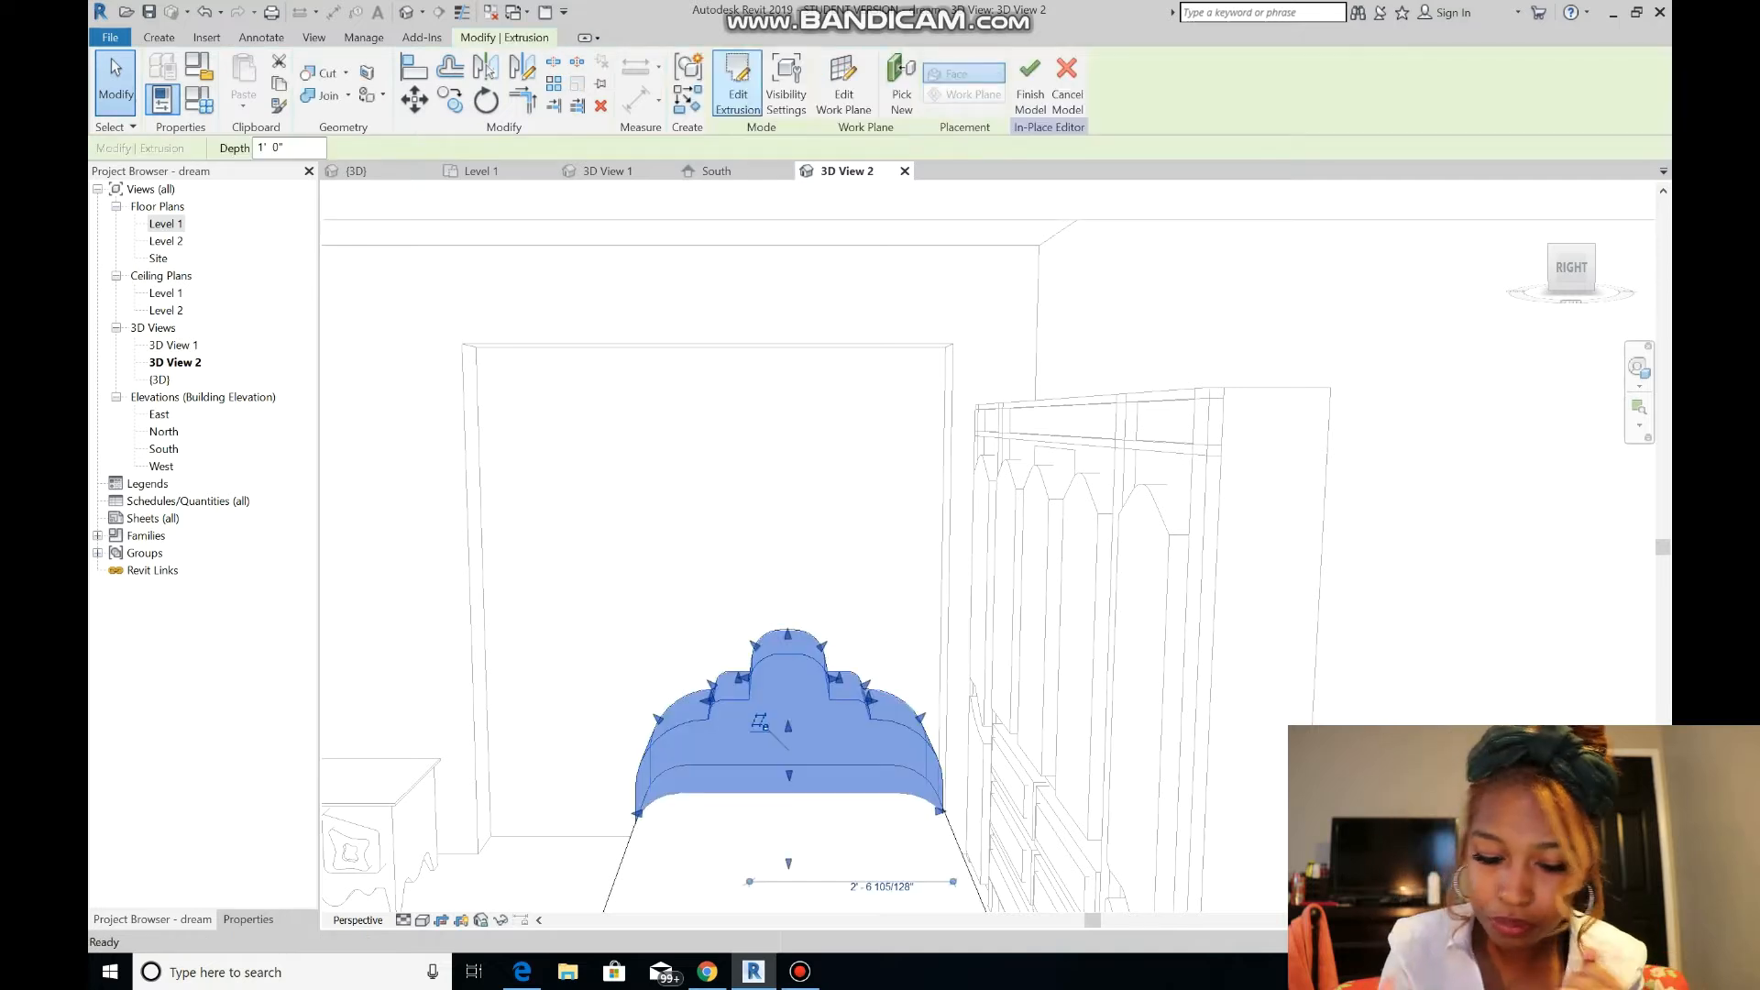
- In the Level 1 plan, thin the headboard extrusion to about 3 3/8" against the recessed wall
click(477, 171)
drag(479, 644, 419, 644)
scroll(379, 590, up, 1)
- Stretch both ends of the headboard outward to the bed's side edges and finish the in-place model
drag(419, 466, 419, 451)
drag(419, 854, 419, 866)
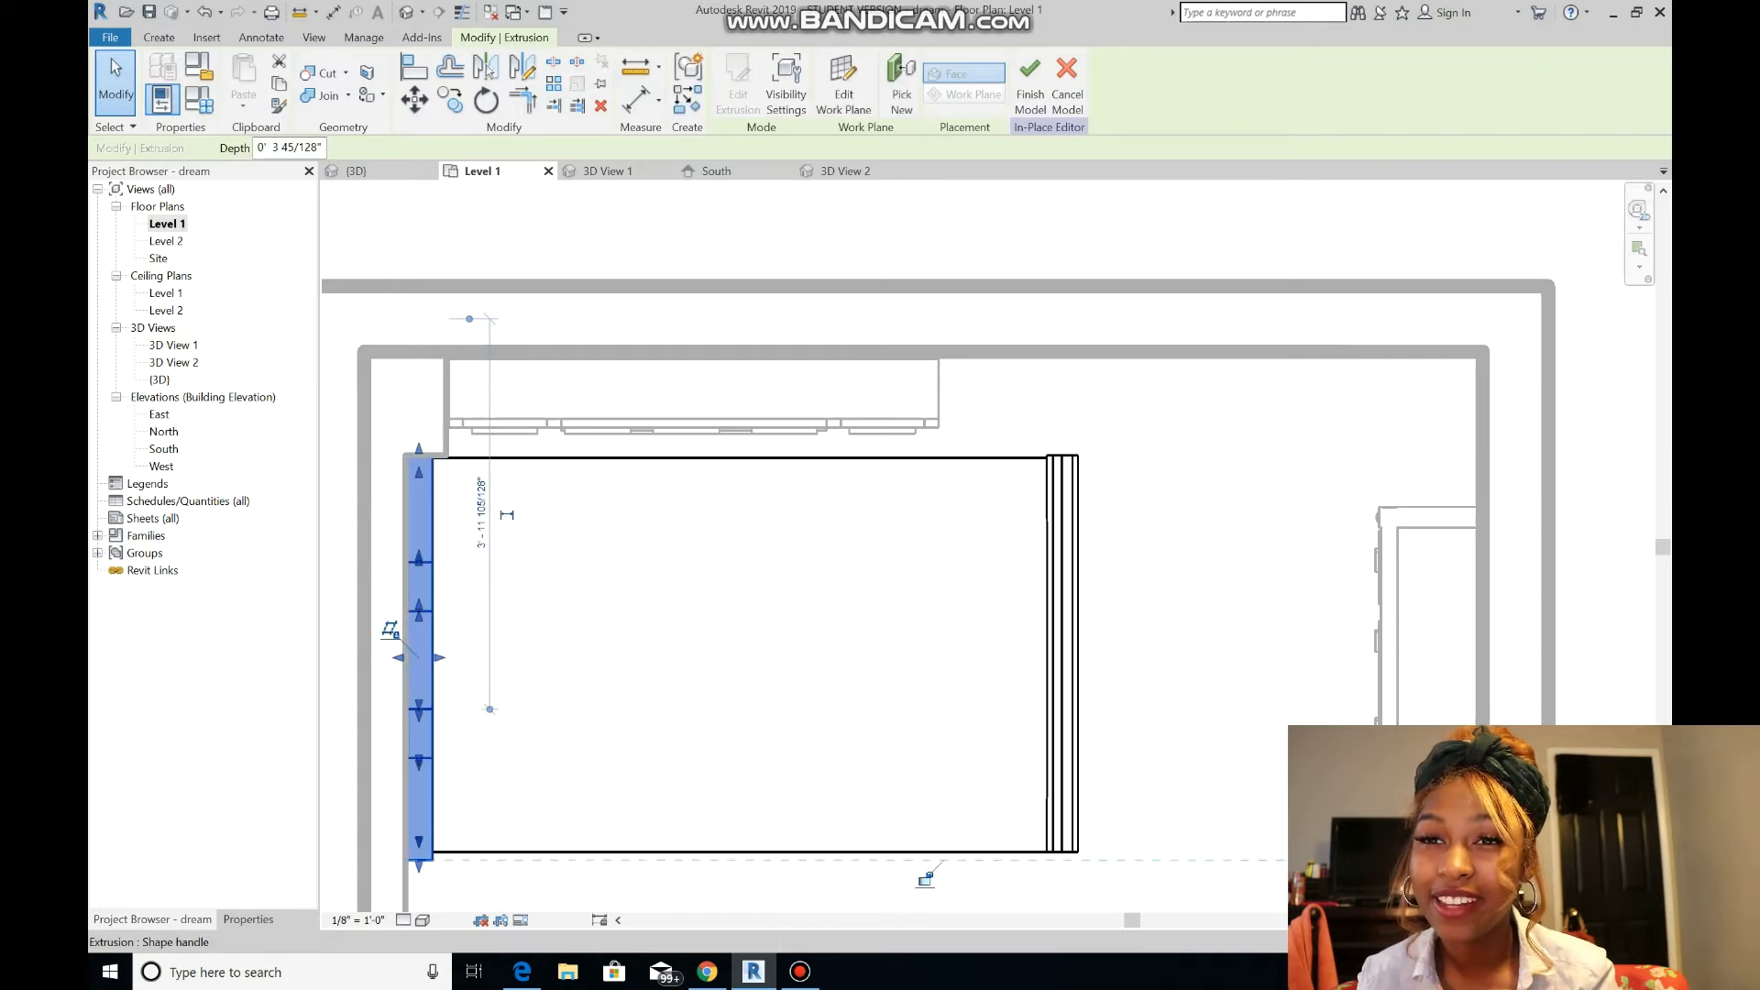
scroll(788, 789, down, 3)
scroll(615, 850, up, 8)
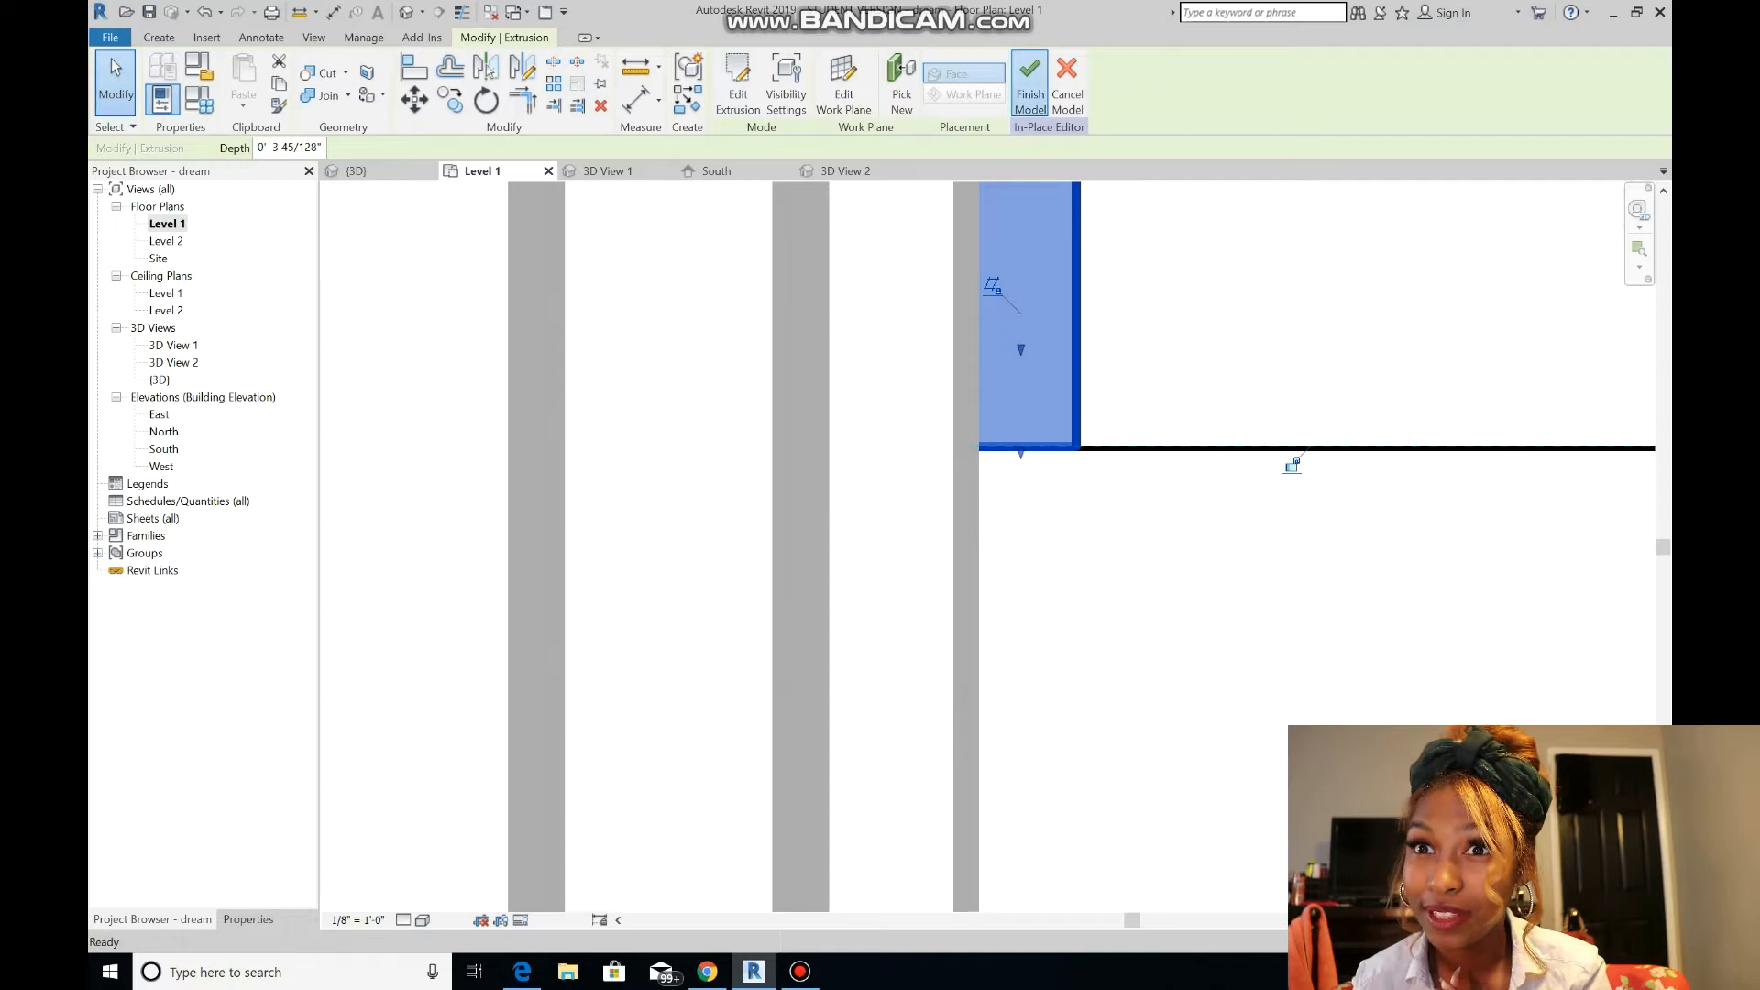
click(1031, 87)
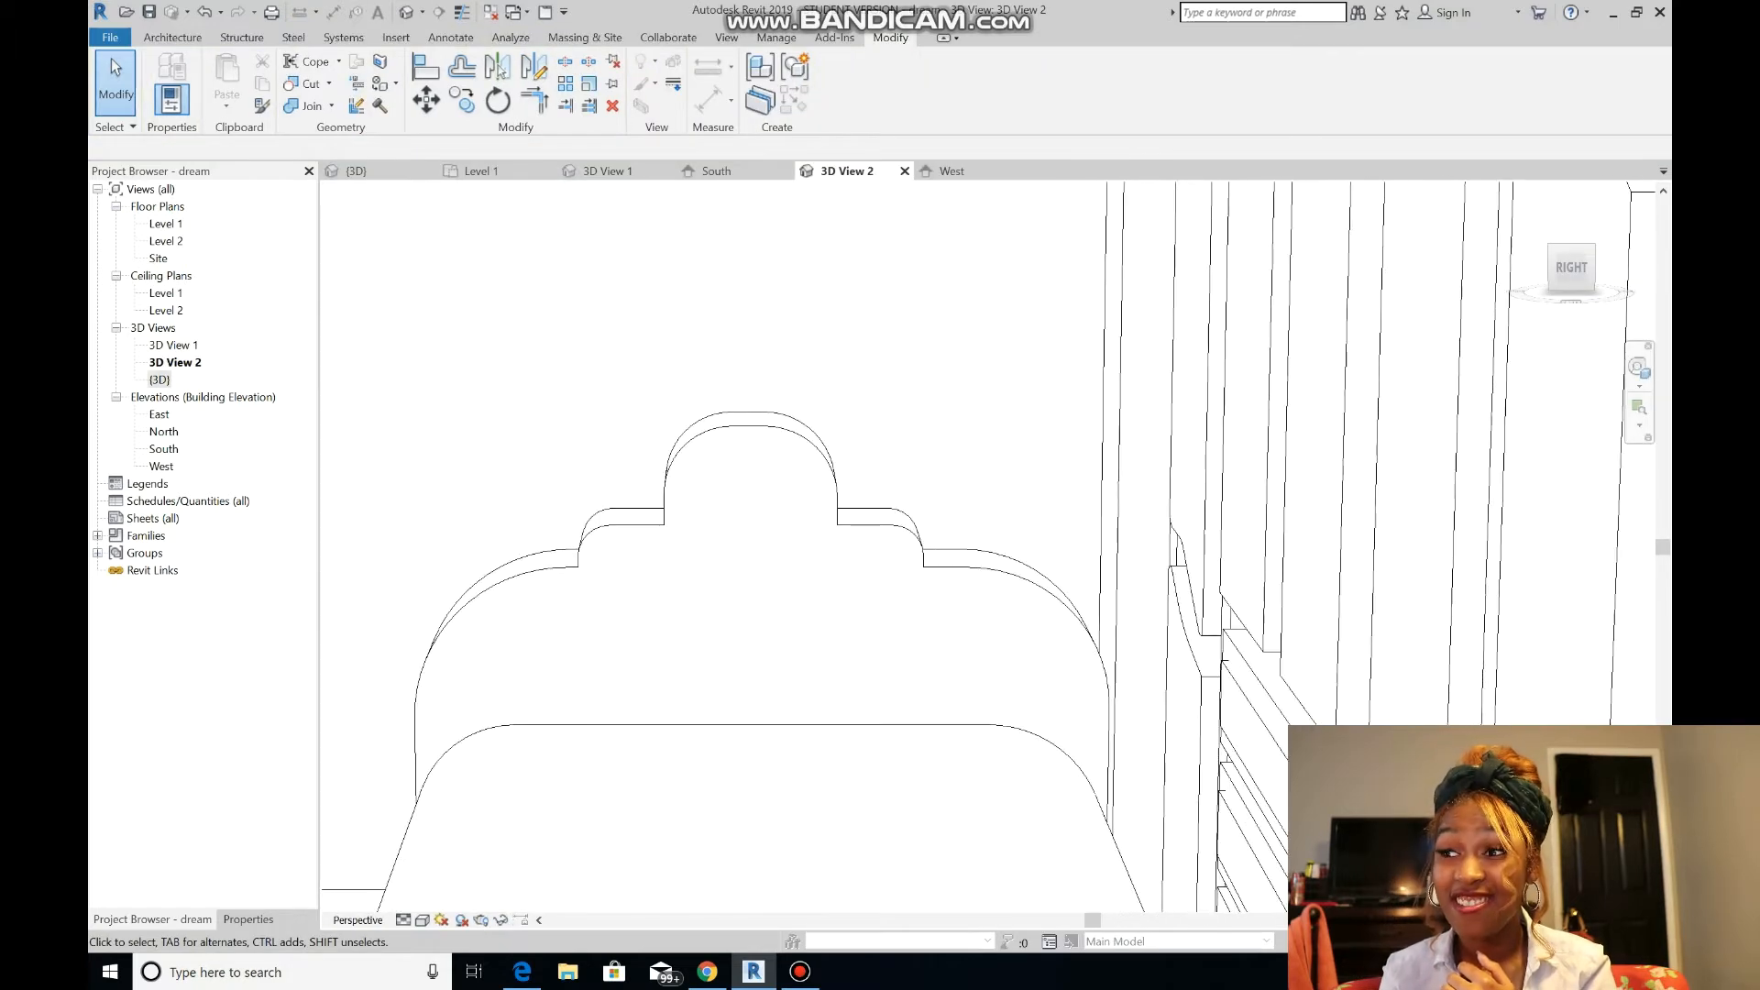
- In 3D View 2, extrude a circle of about 4" radius sketched on the front face of the headboard's raised centre
click(158, 36)
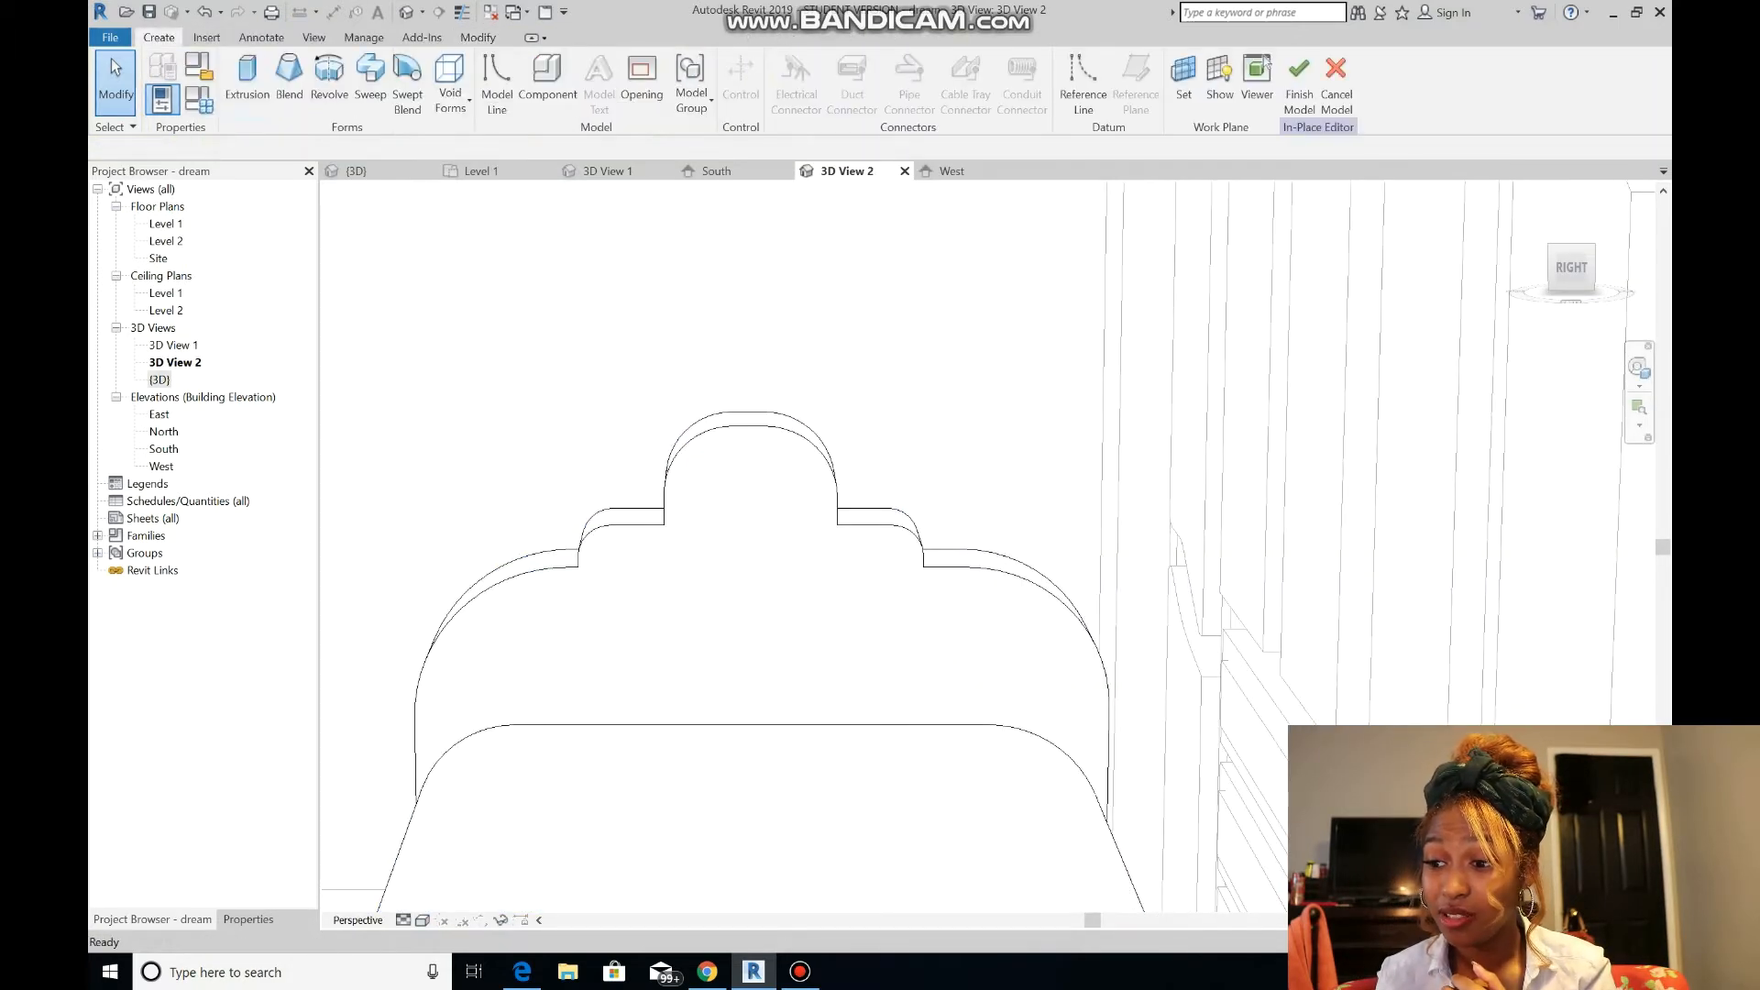
click(243, 83)
click(892, 81)
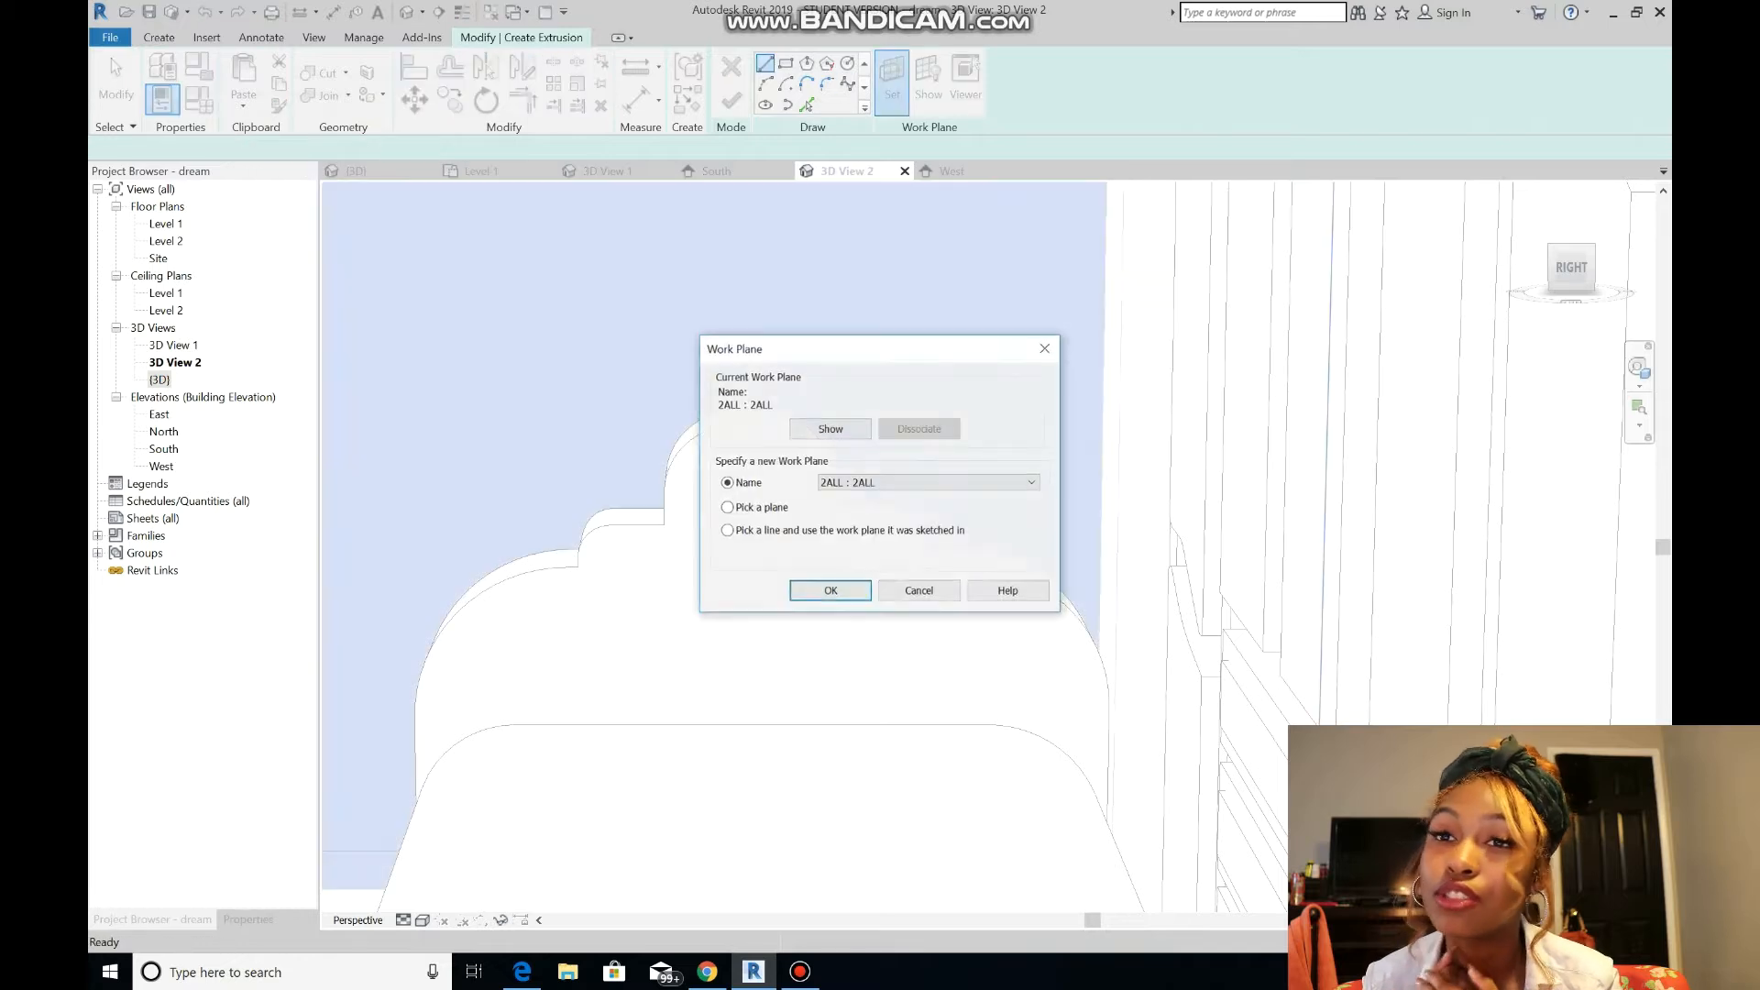
click(829, 591)
click(831, 455)
click(846, 63)
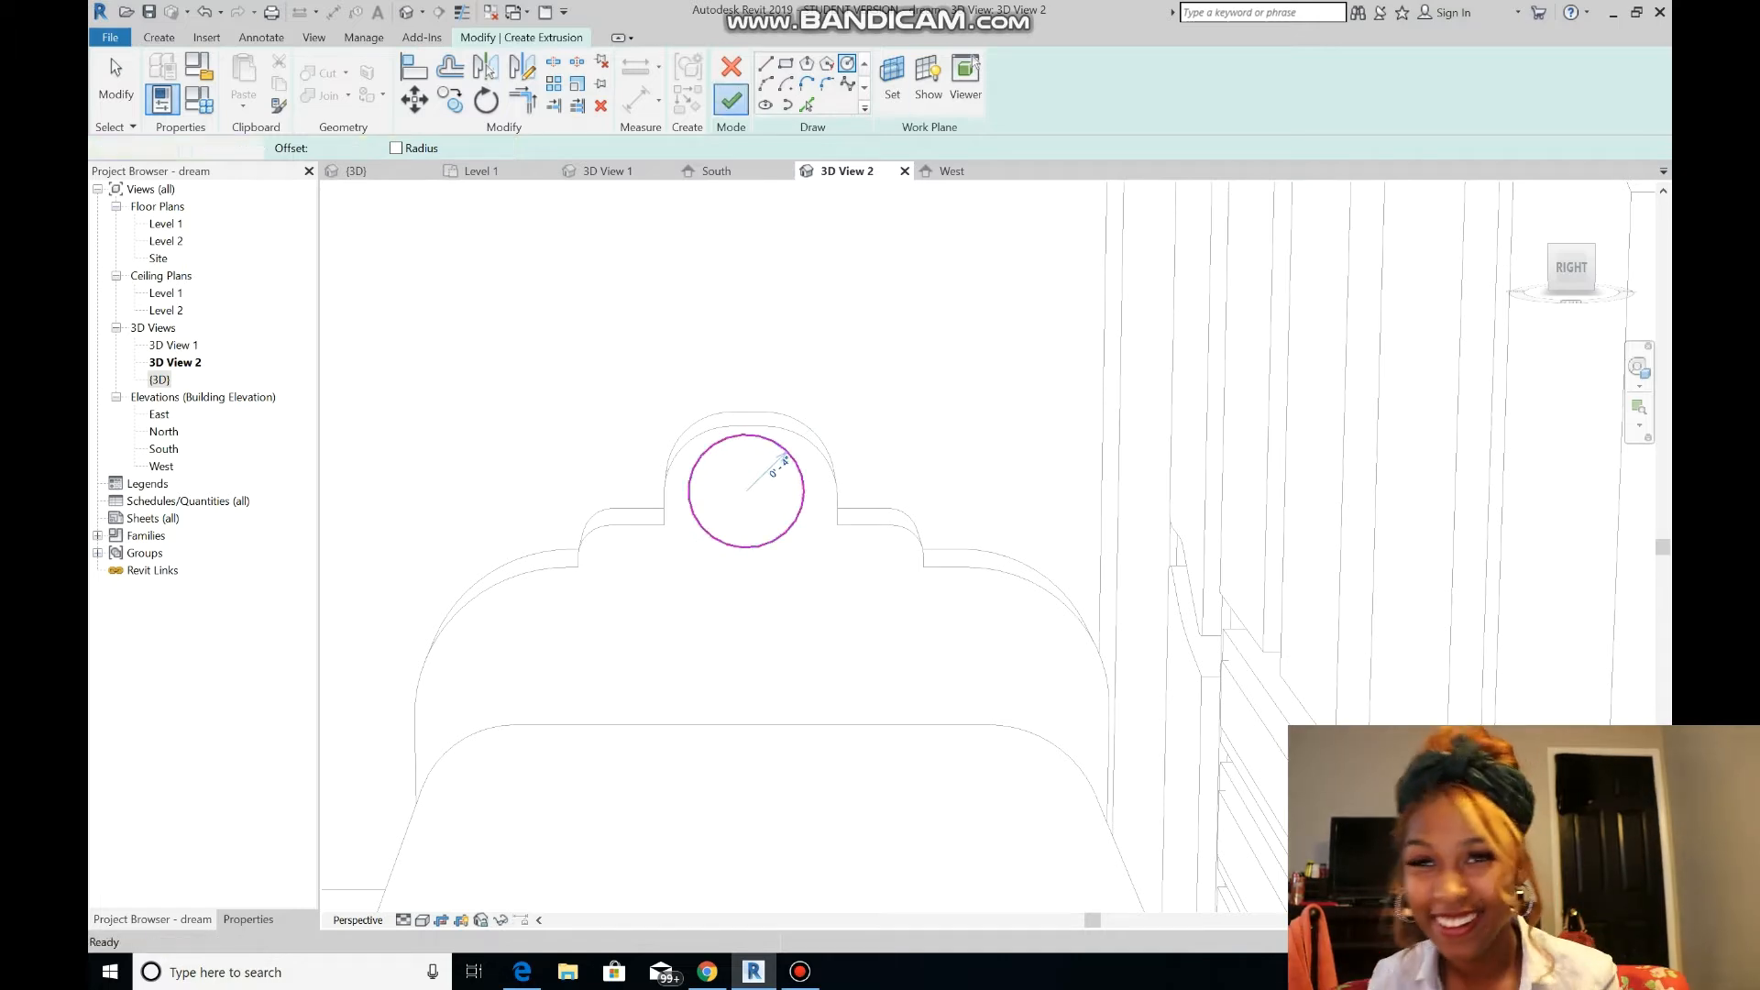
click(731, 101)
- Reduce the circular extrusion's projection until it sits almost flush with the headboard, undoing the first attempt
drag(747, 589, 759, 443)
key(ctrl+z)
click(745, 562)
scroll(738, 491, up, 3)
scroll(759, 443, down, 5)
key(Escape)
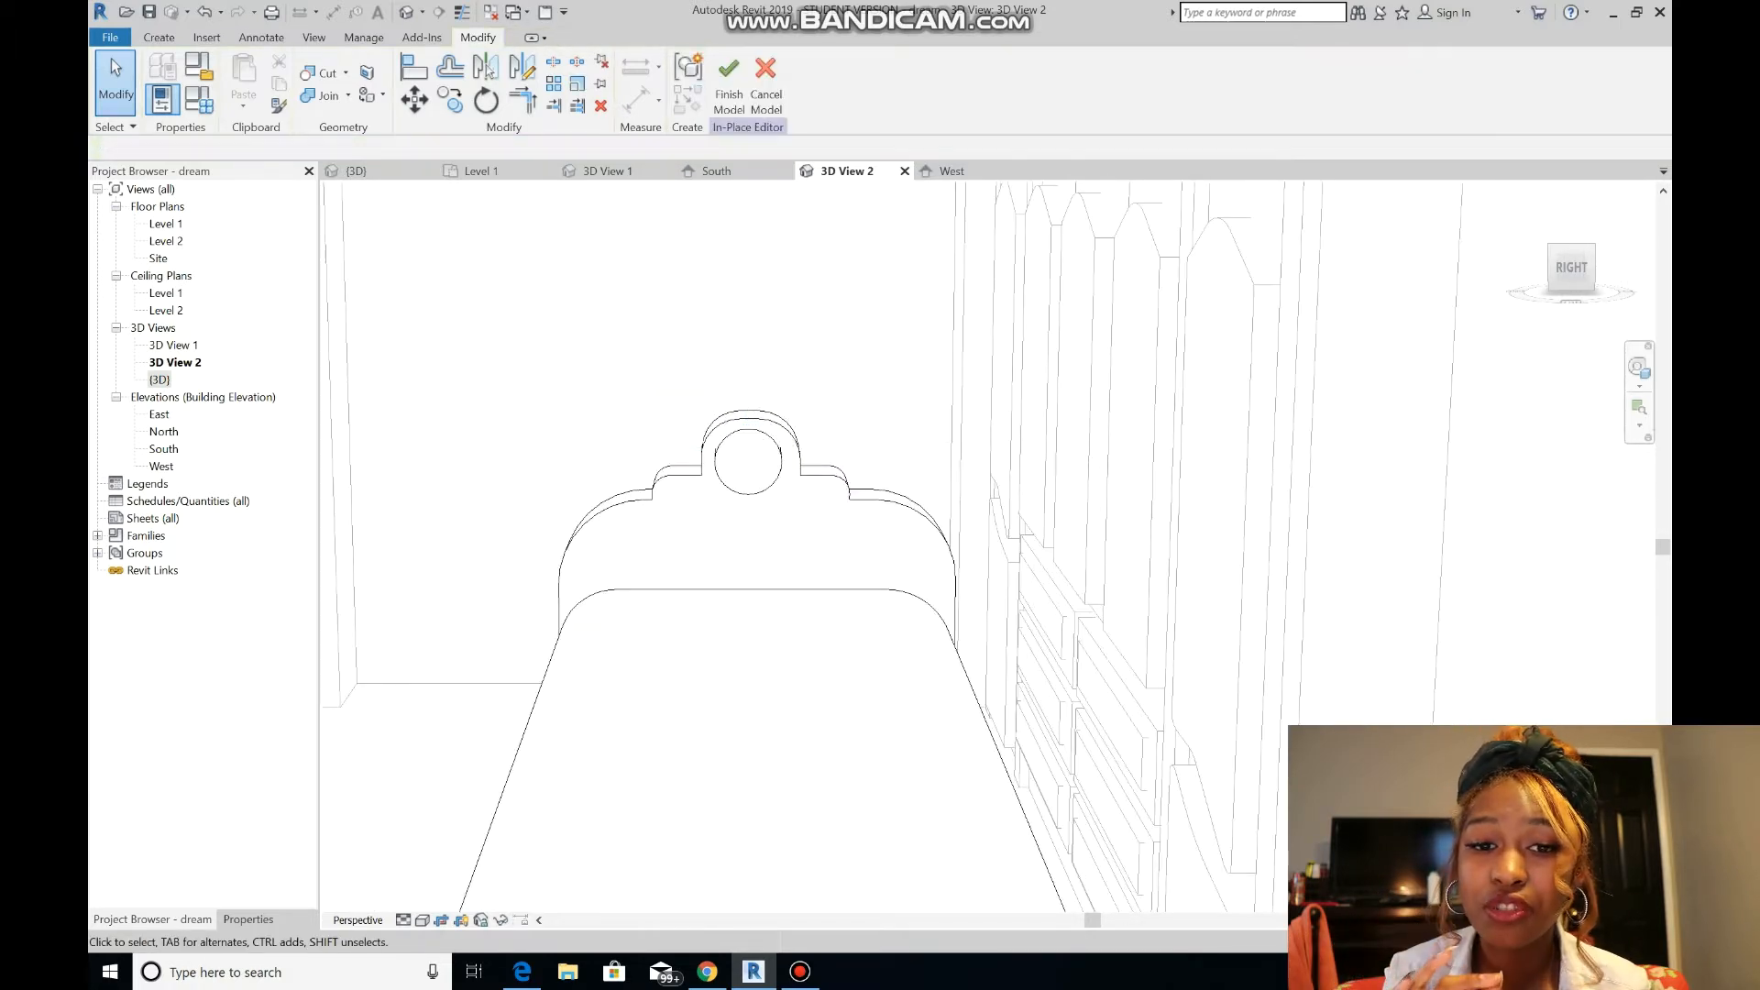
- Start a void extrusion and pick the headboard's front face as its work plane
click(158, 37)
click(452, 81)
click(486, 137)
click(891, 83)
click(828, 589)
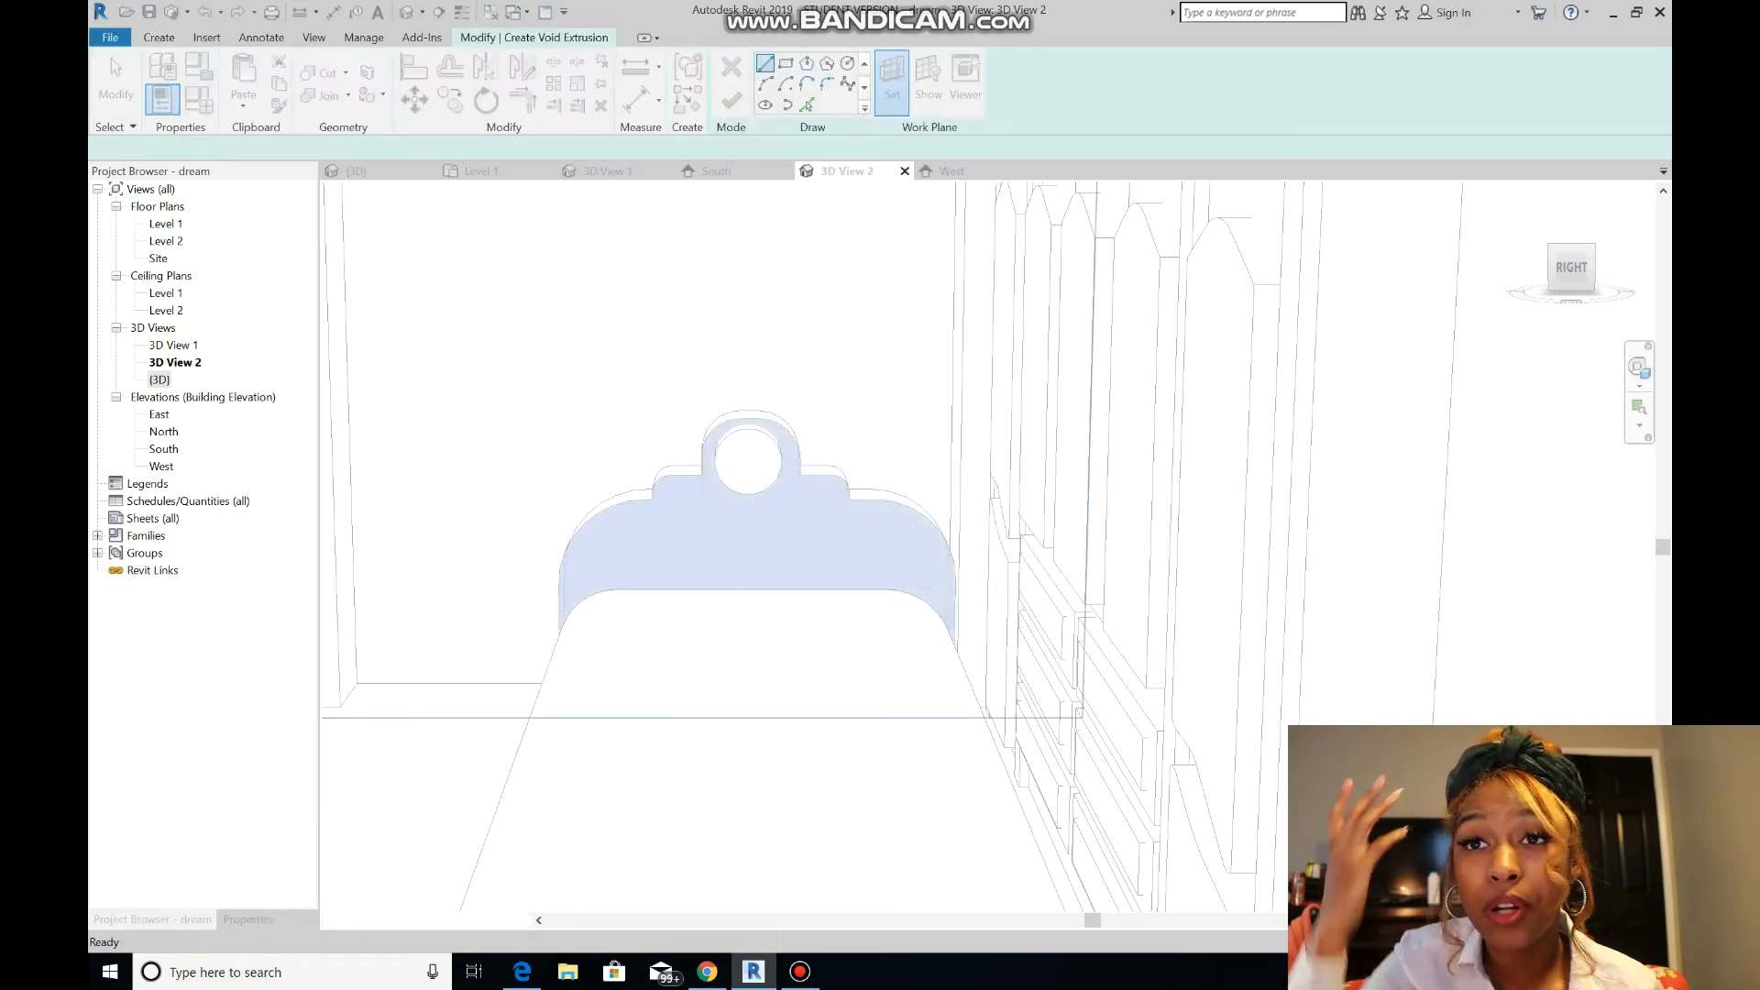
click(891, 83)
click(727, 507)
click(831, 590)
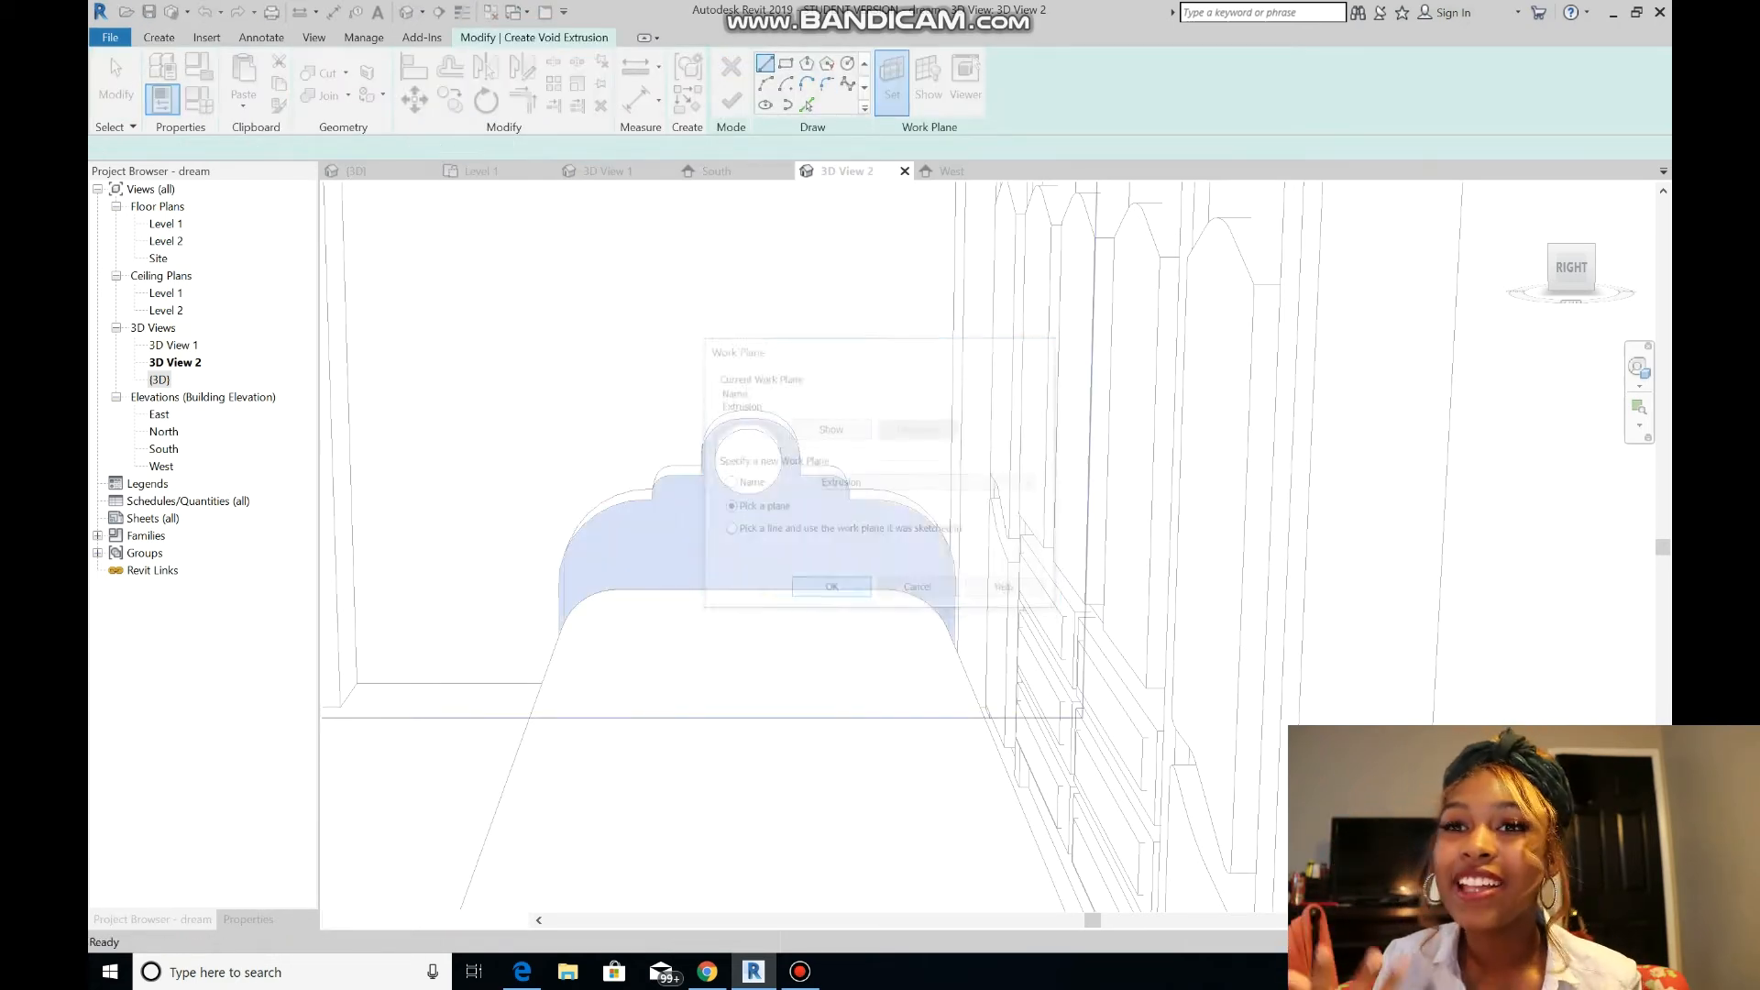
click(752, 541)
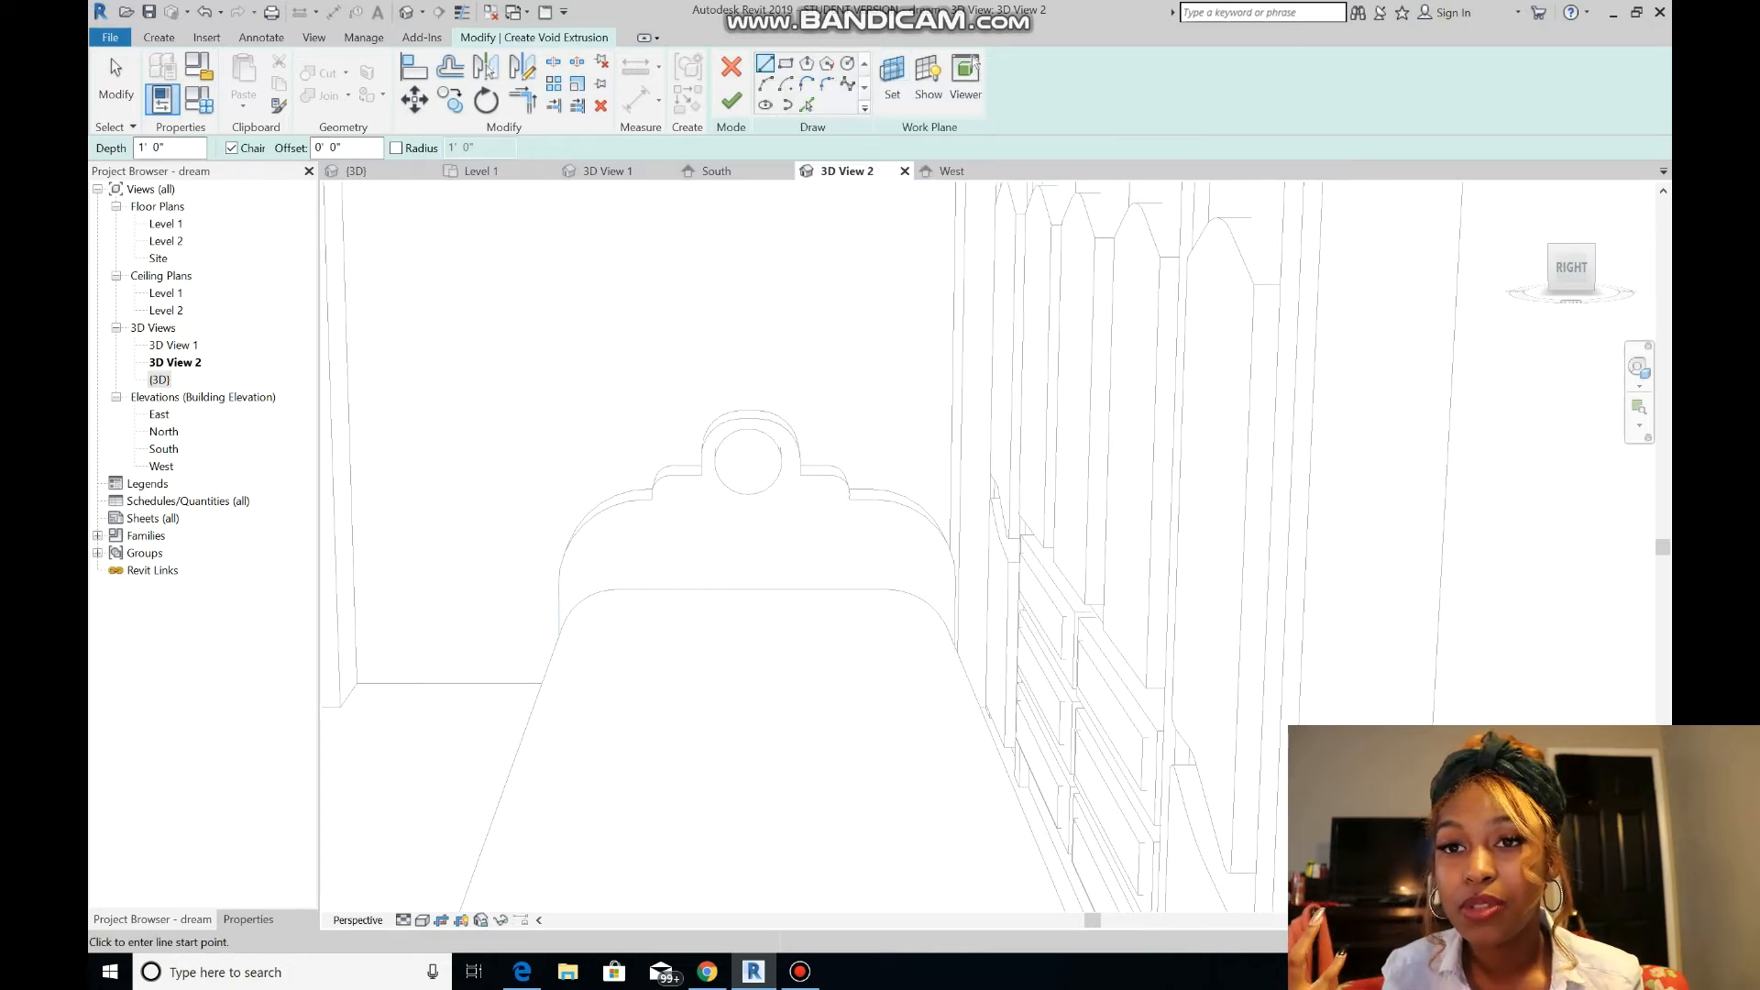
- Sketch connected line segments curving beneath the circle as the upper middle part of the void outline
scroll(715, 502, up, 4)
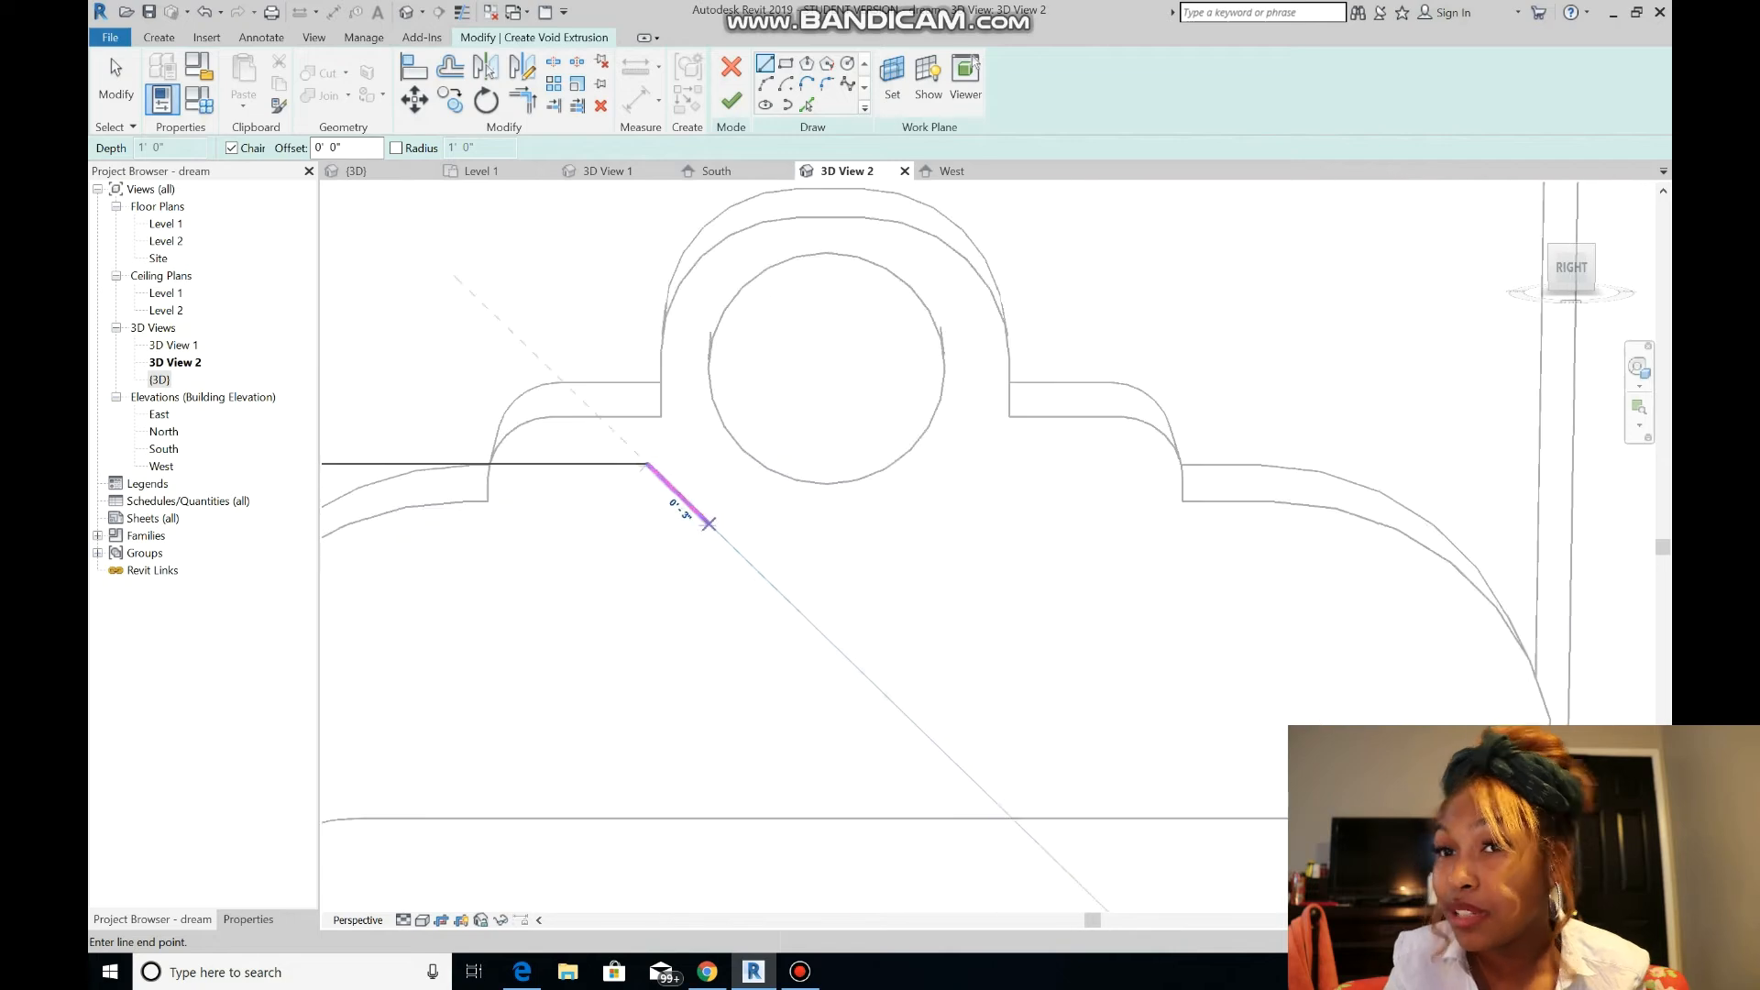
click(720, 511)
click(787, 536)
click(868, 537)
click(922, 522)
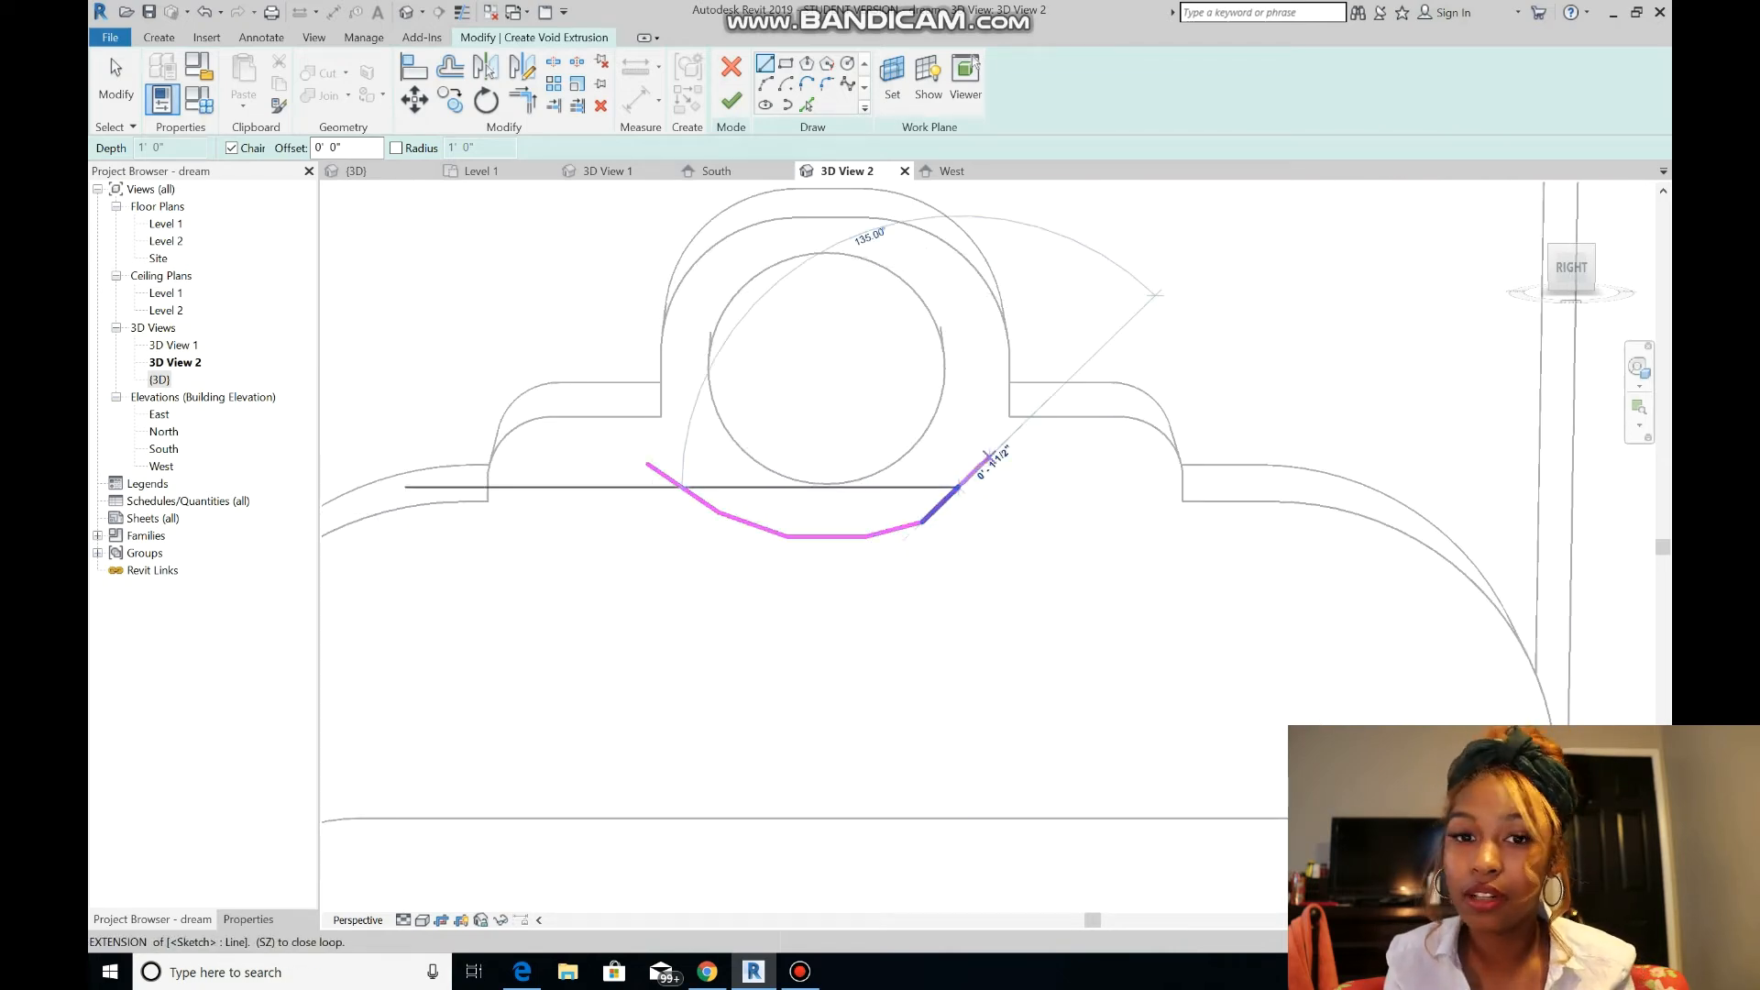
click(995, 451)
- Continue the void outline with segments following the headboard's right step and rounded shoulder, inset from its edge
click(1141, 465)
click(1163, 537)
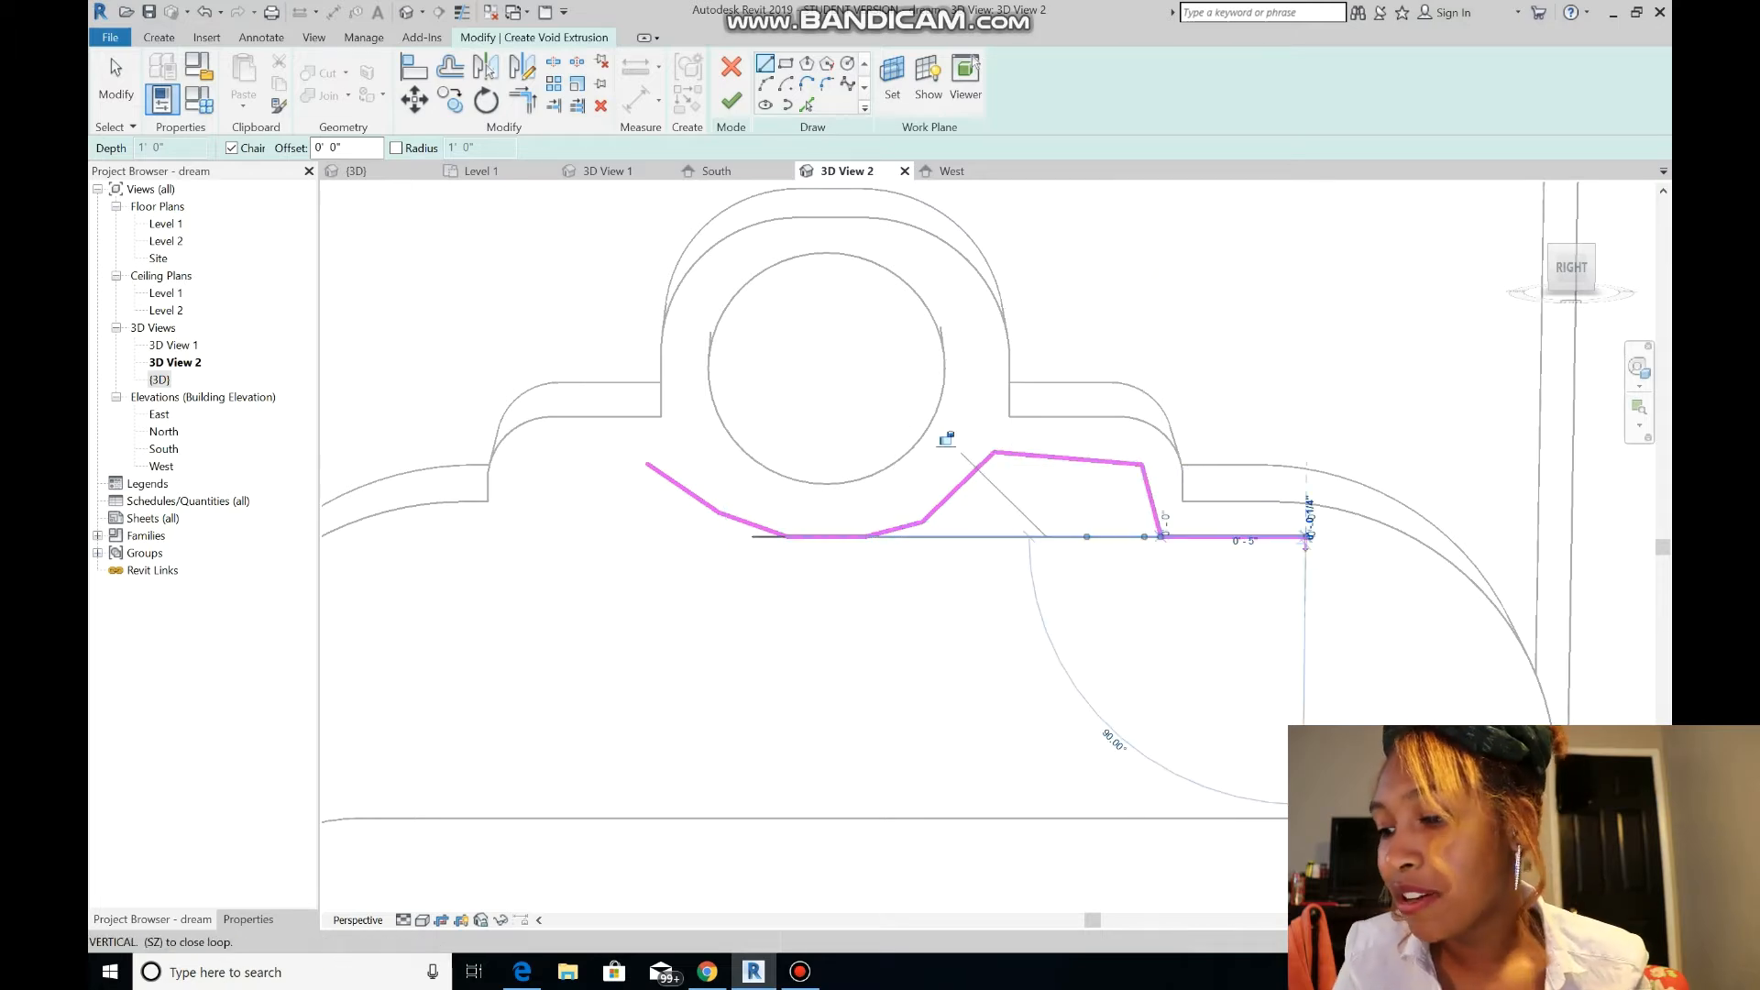
click(1307, 537)
click(1401, 571)
click(1496, 785)
- Draw the void outline's right side down to the headboard's base, across the bottom and up the left side
scroll(1480, 791, down, 9)
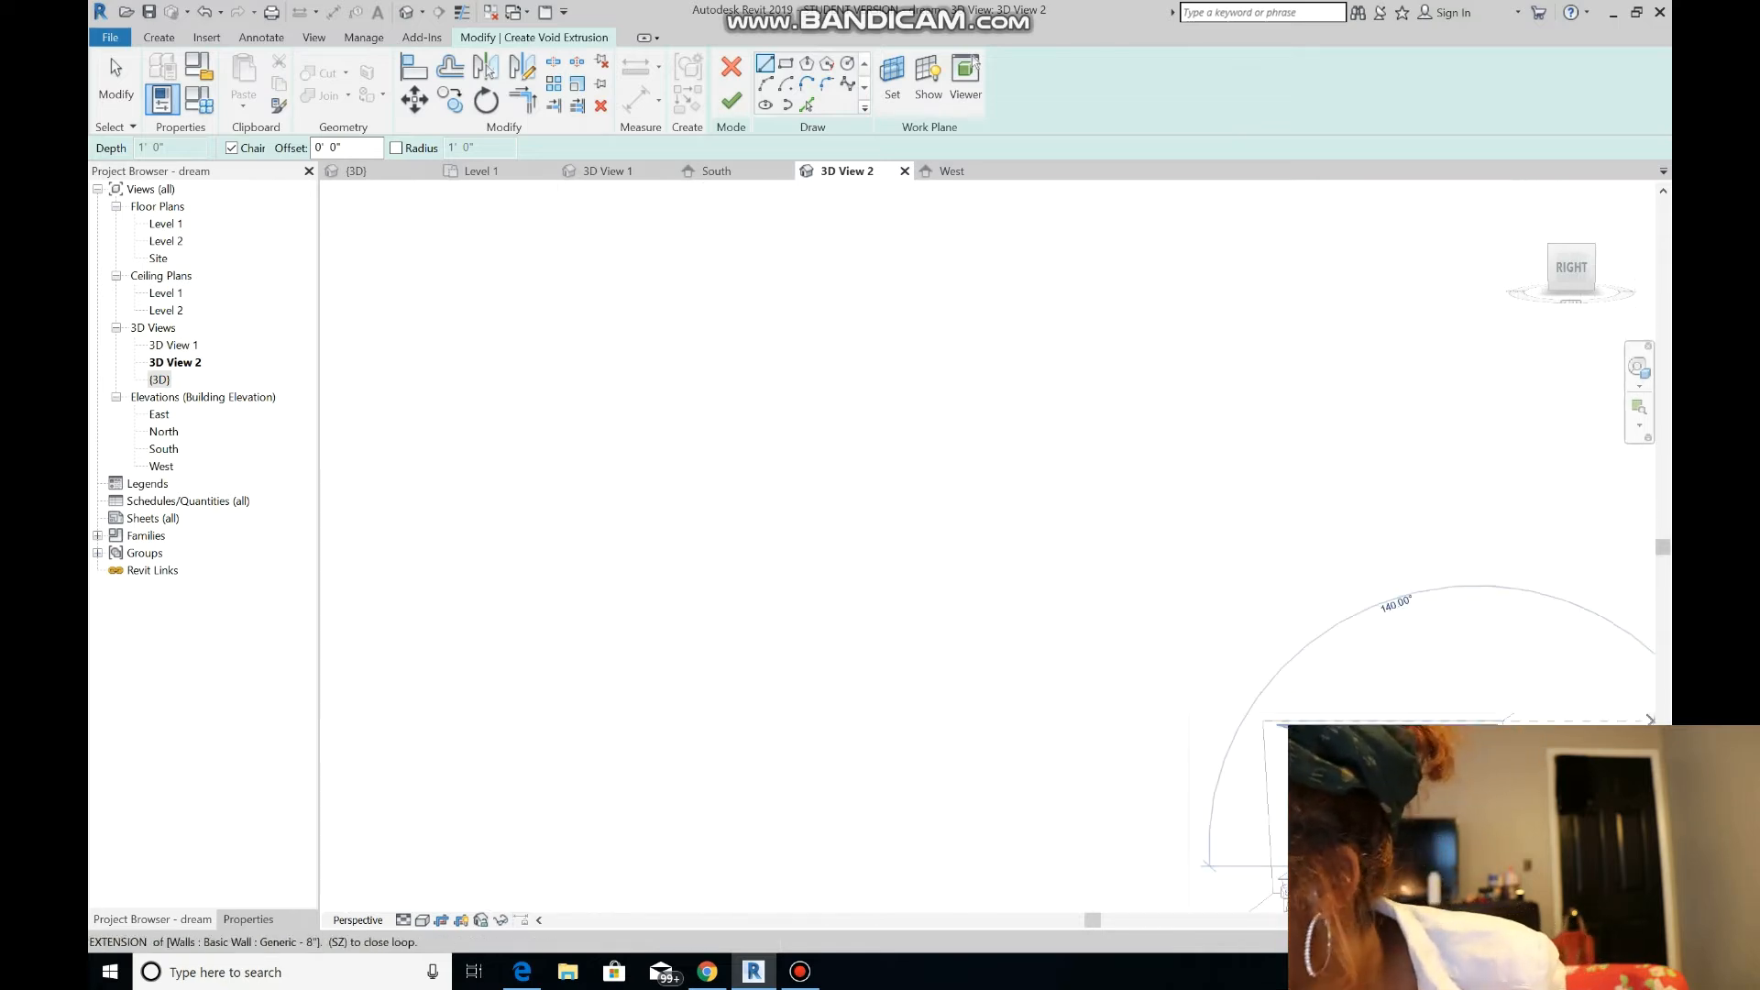
scroll(1467, 697, up, 8)
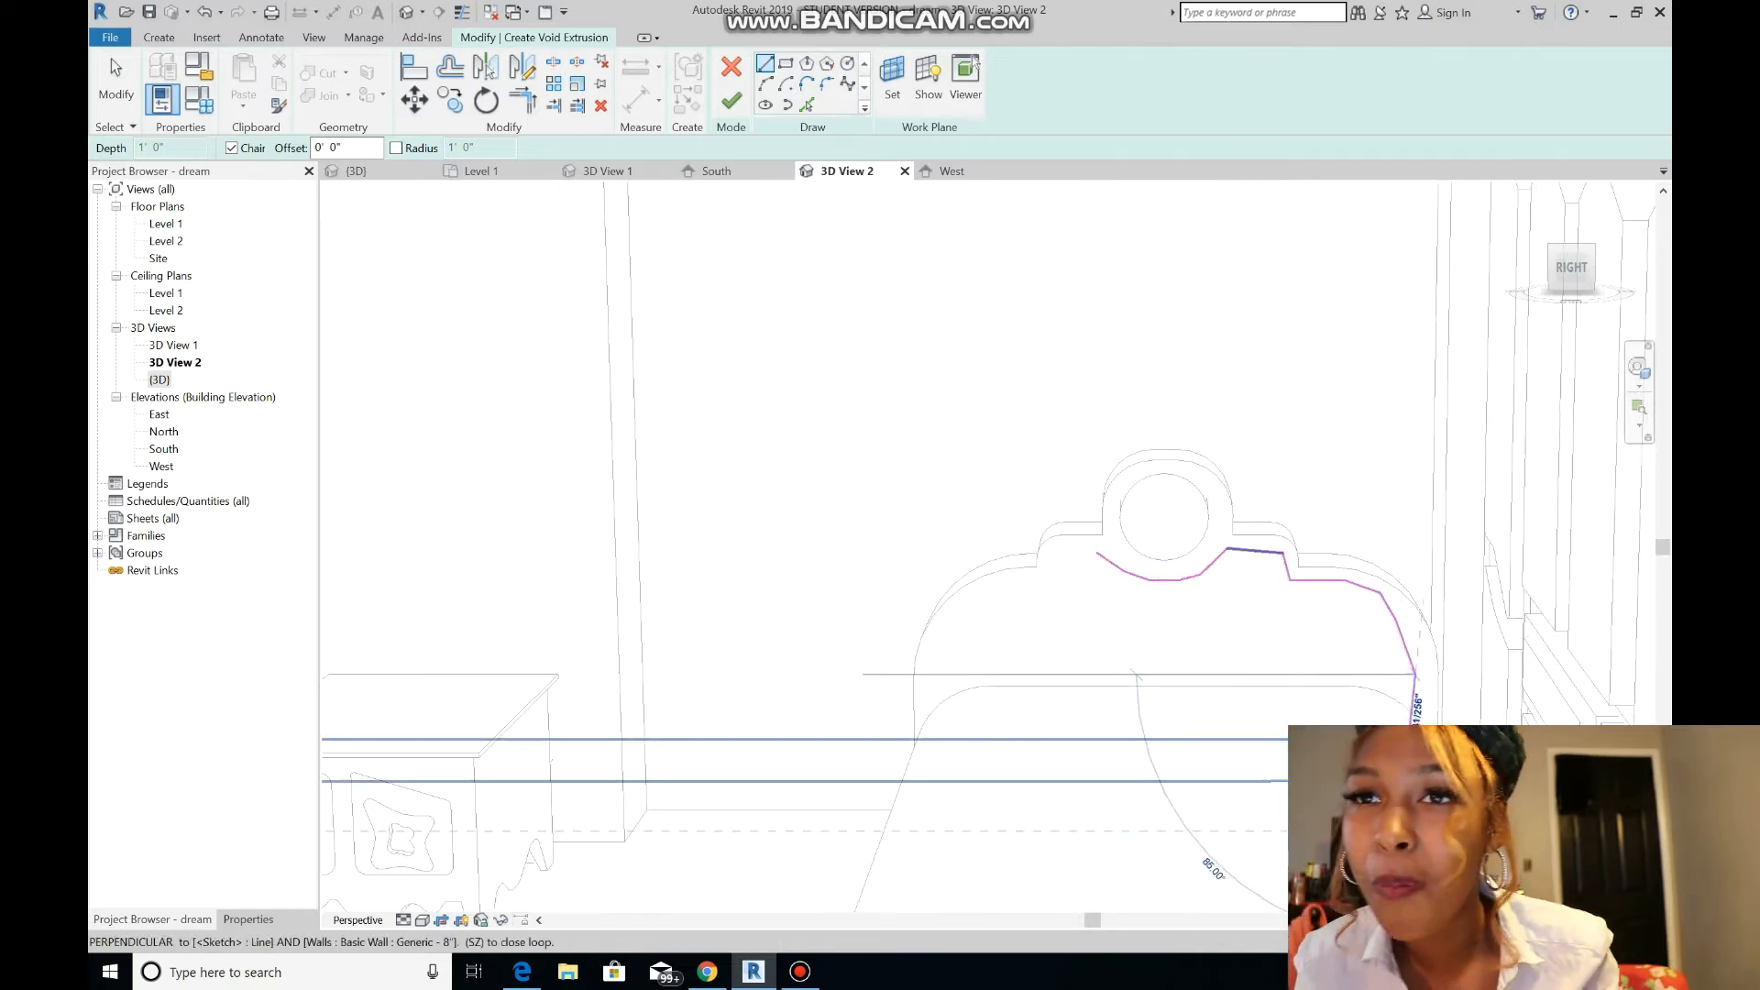
click(1415, 831)
click(951, 830)
click(952, 676)
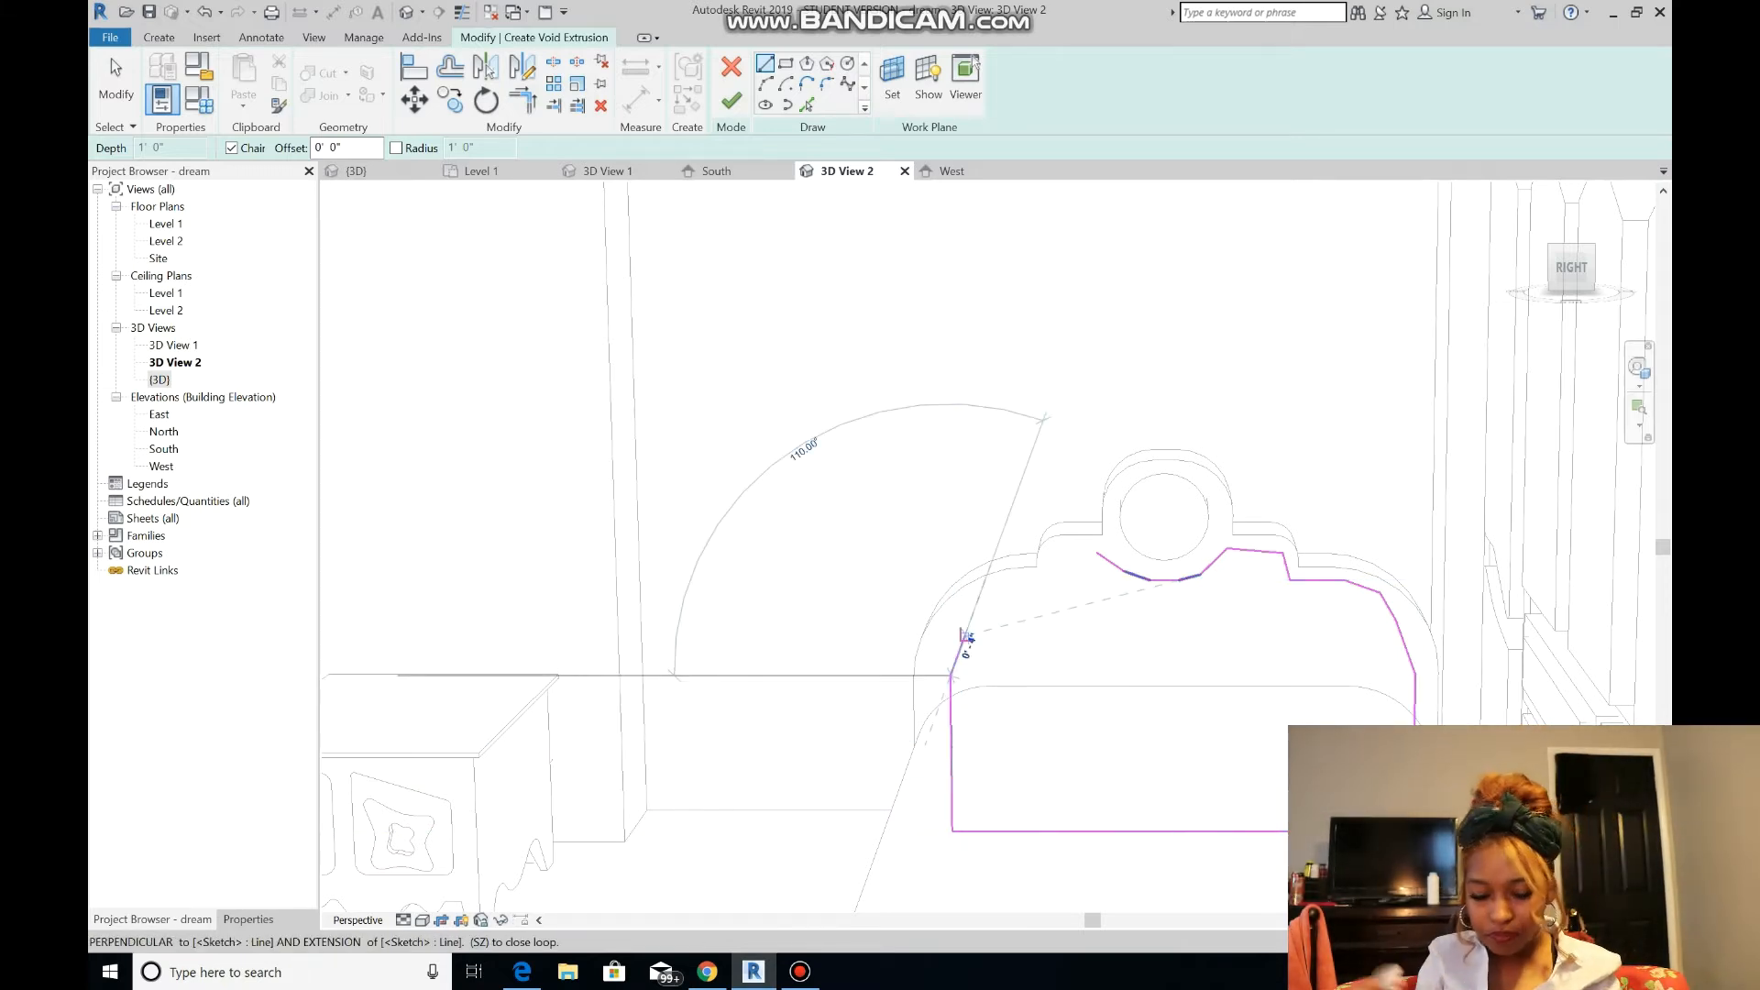
- Continue the void outline with connected segments up the headboard's left shoulder to the foot of its left step, inset from the edge
click(965, 637)
scroll(993, 606, up, 2)
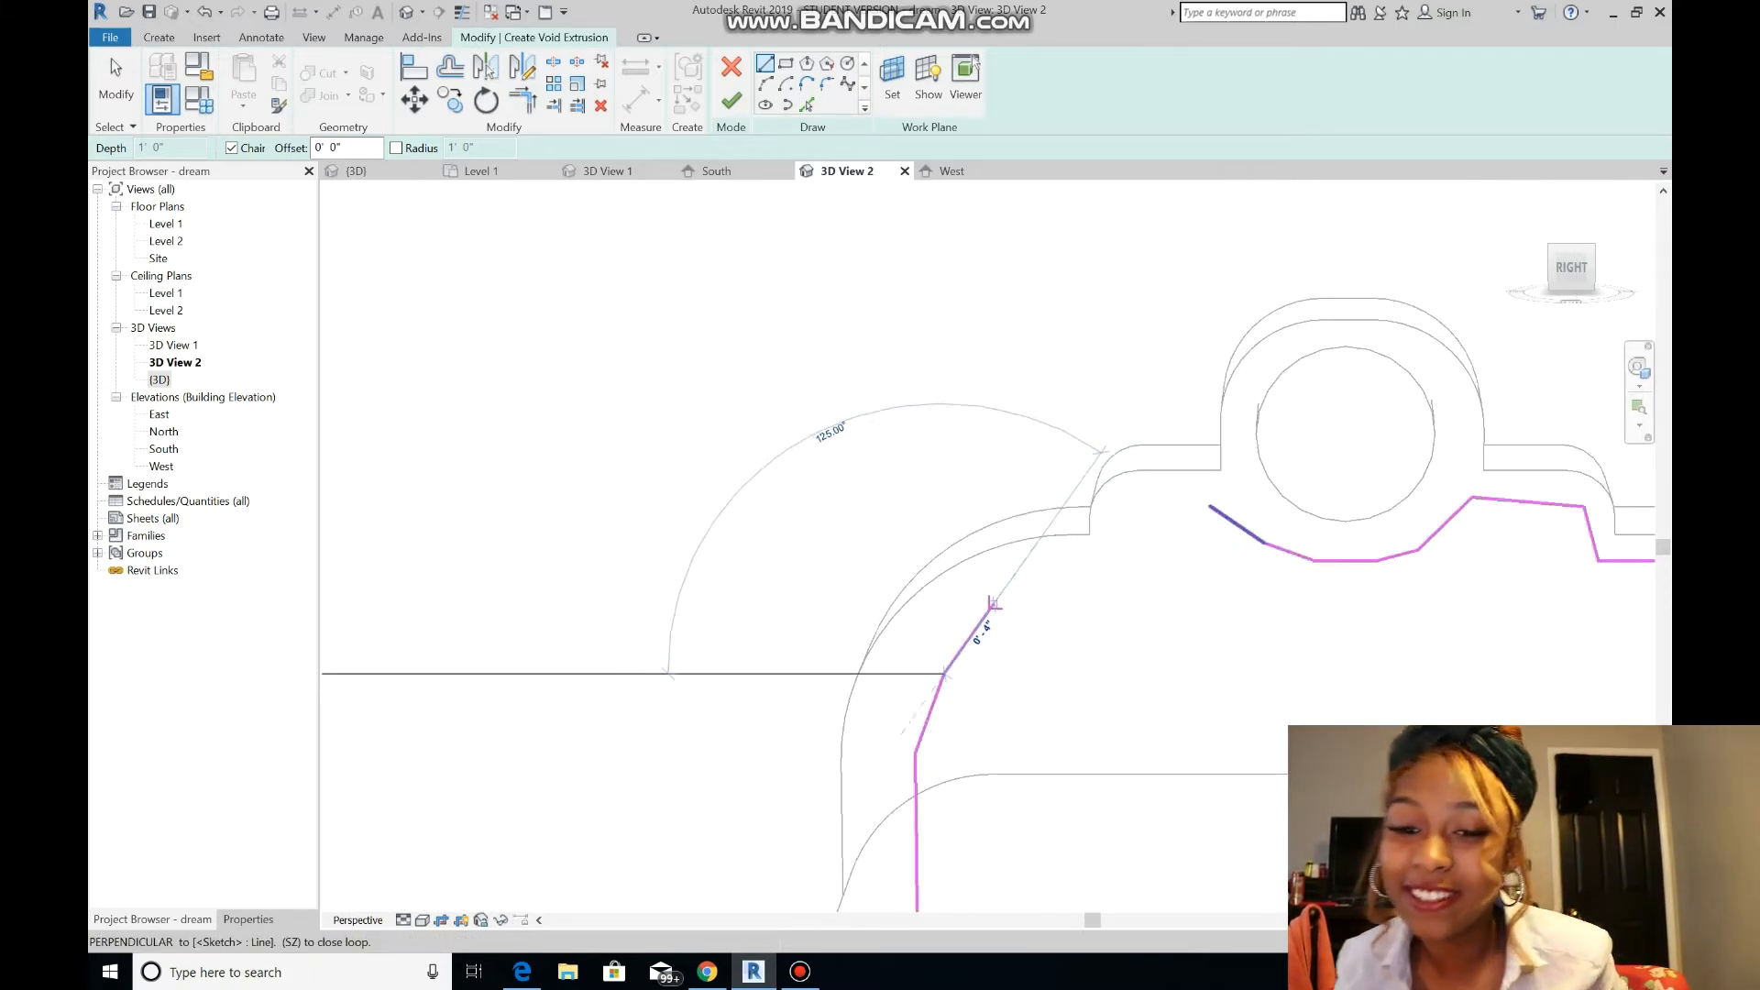
click(976, 591)
scroll(994, 601, up, 2)
click(1056, 587)
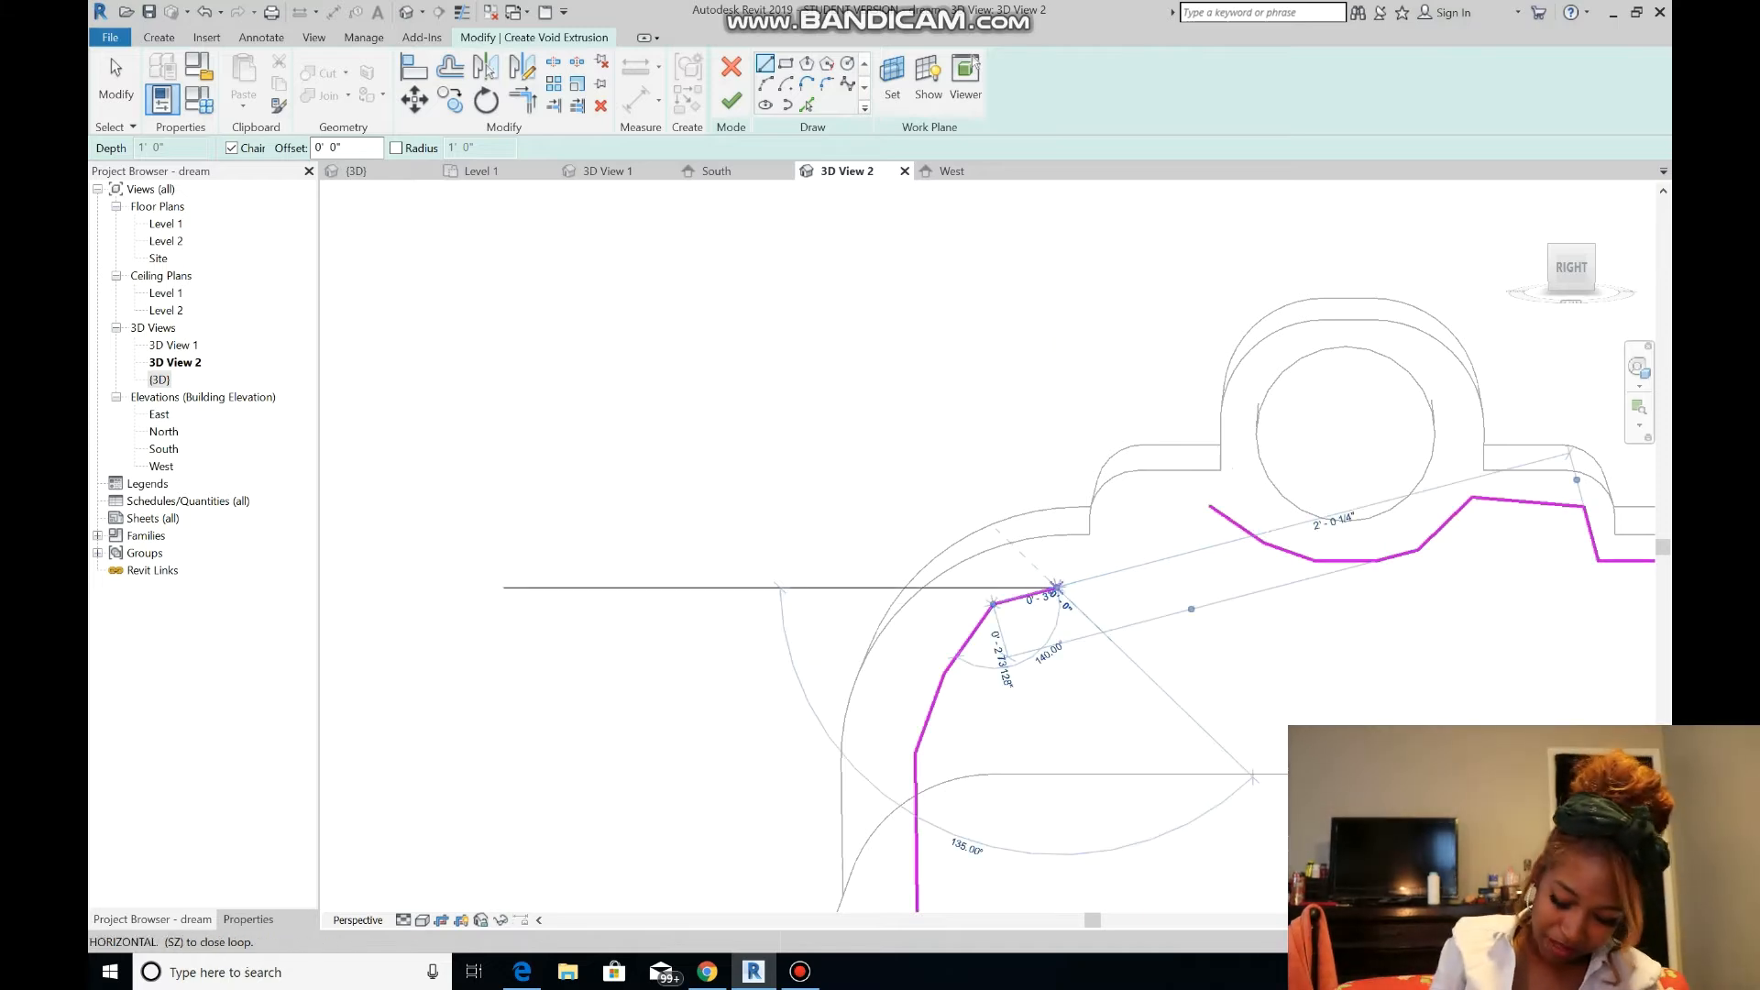
click(1097, 576)
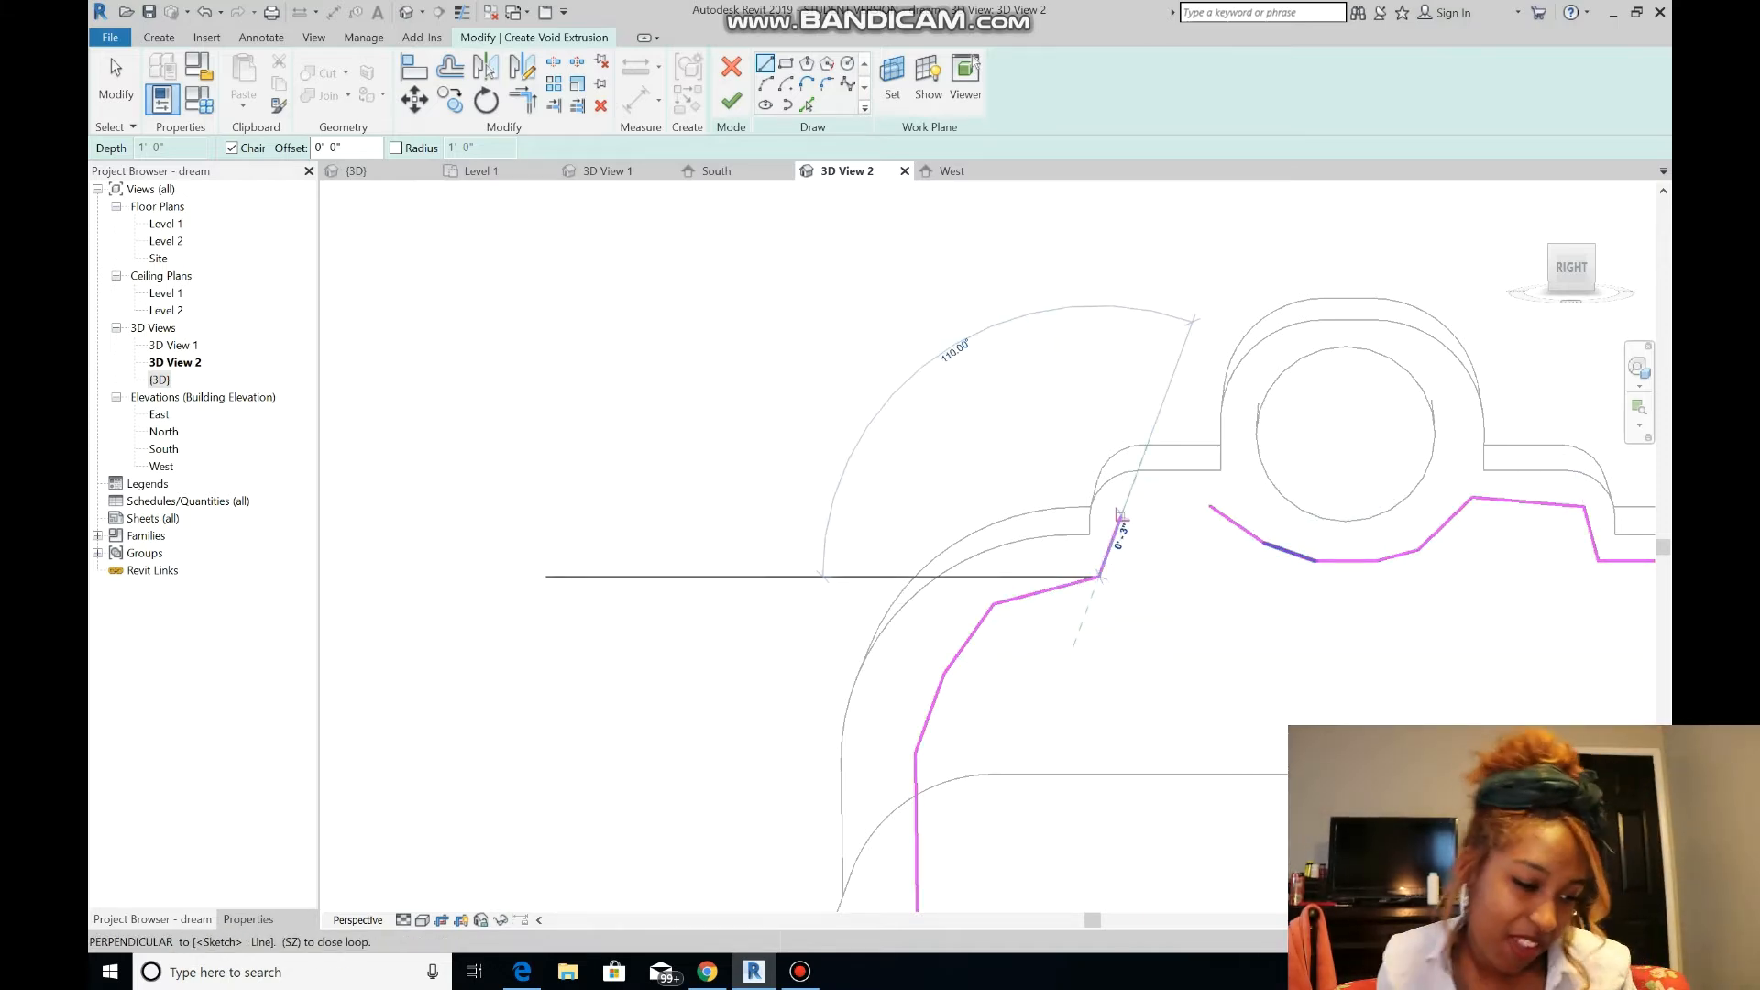
- Trace the left step, close the outline at the curve beneath the circle and finish the void extrusion with a 1' depth
scroll(1146, 513, up, 2)
scroll(1210, 503, up, 4)
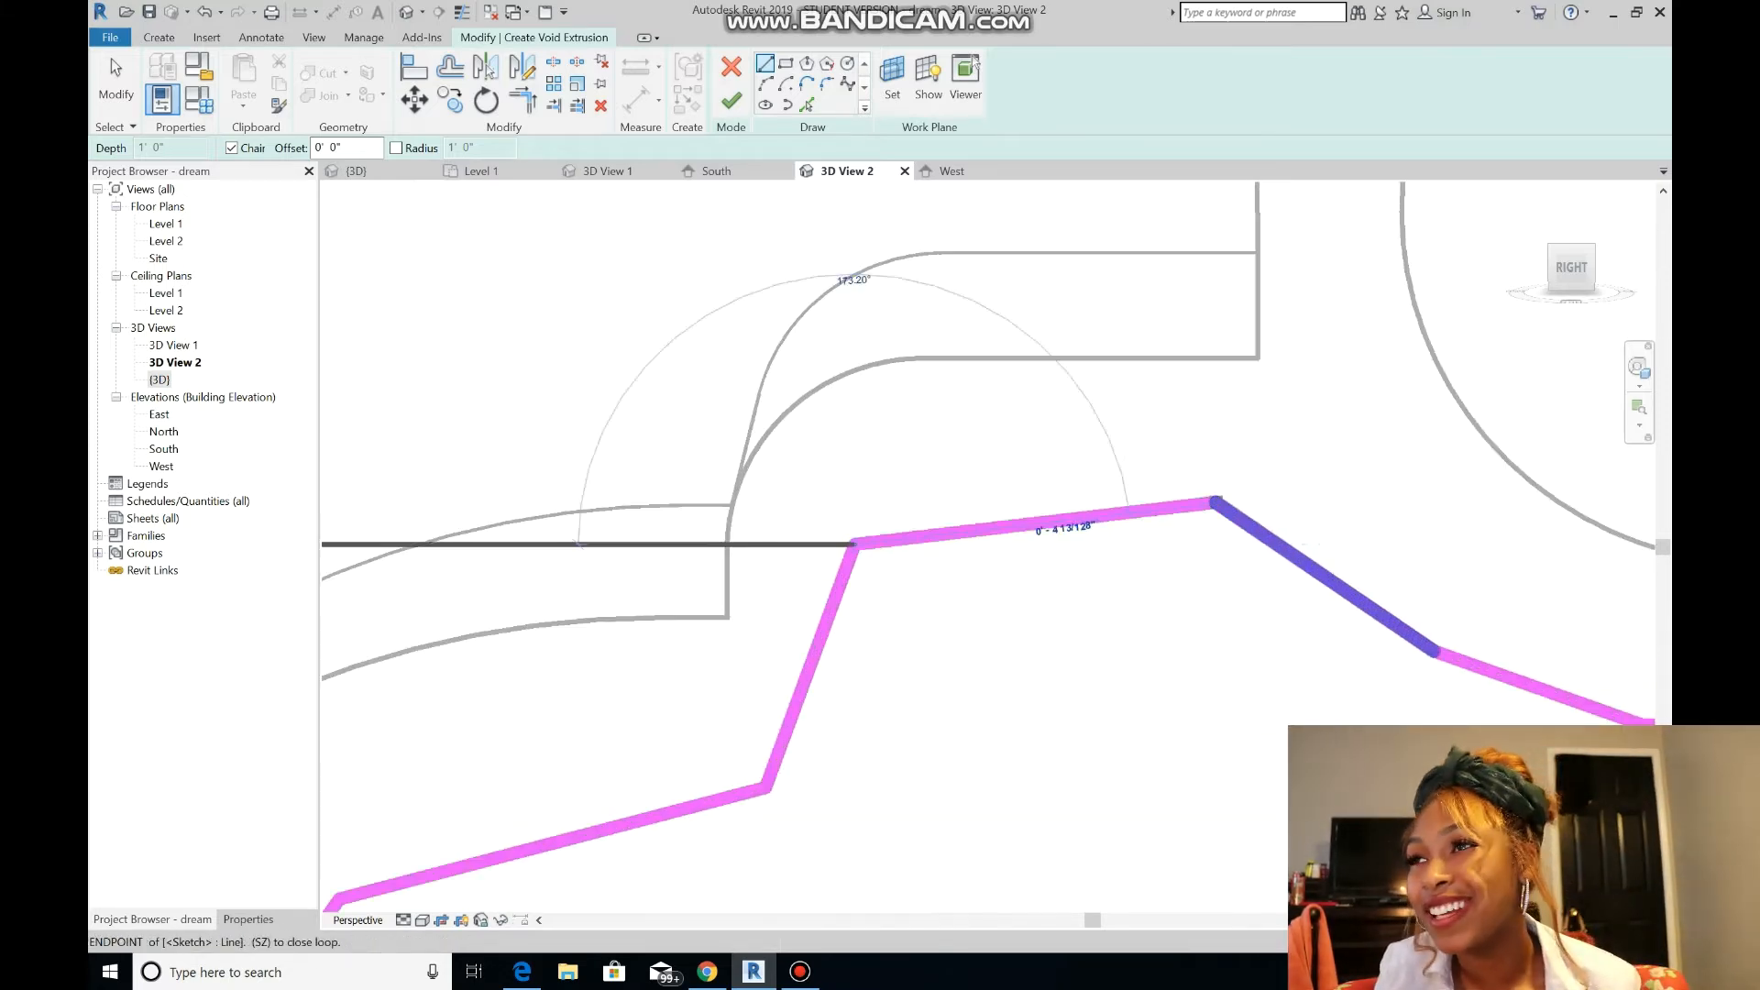
scroll(1216, 503, down, 8)
scroll(1318, 490, up, 3)
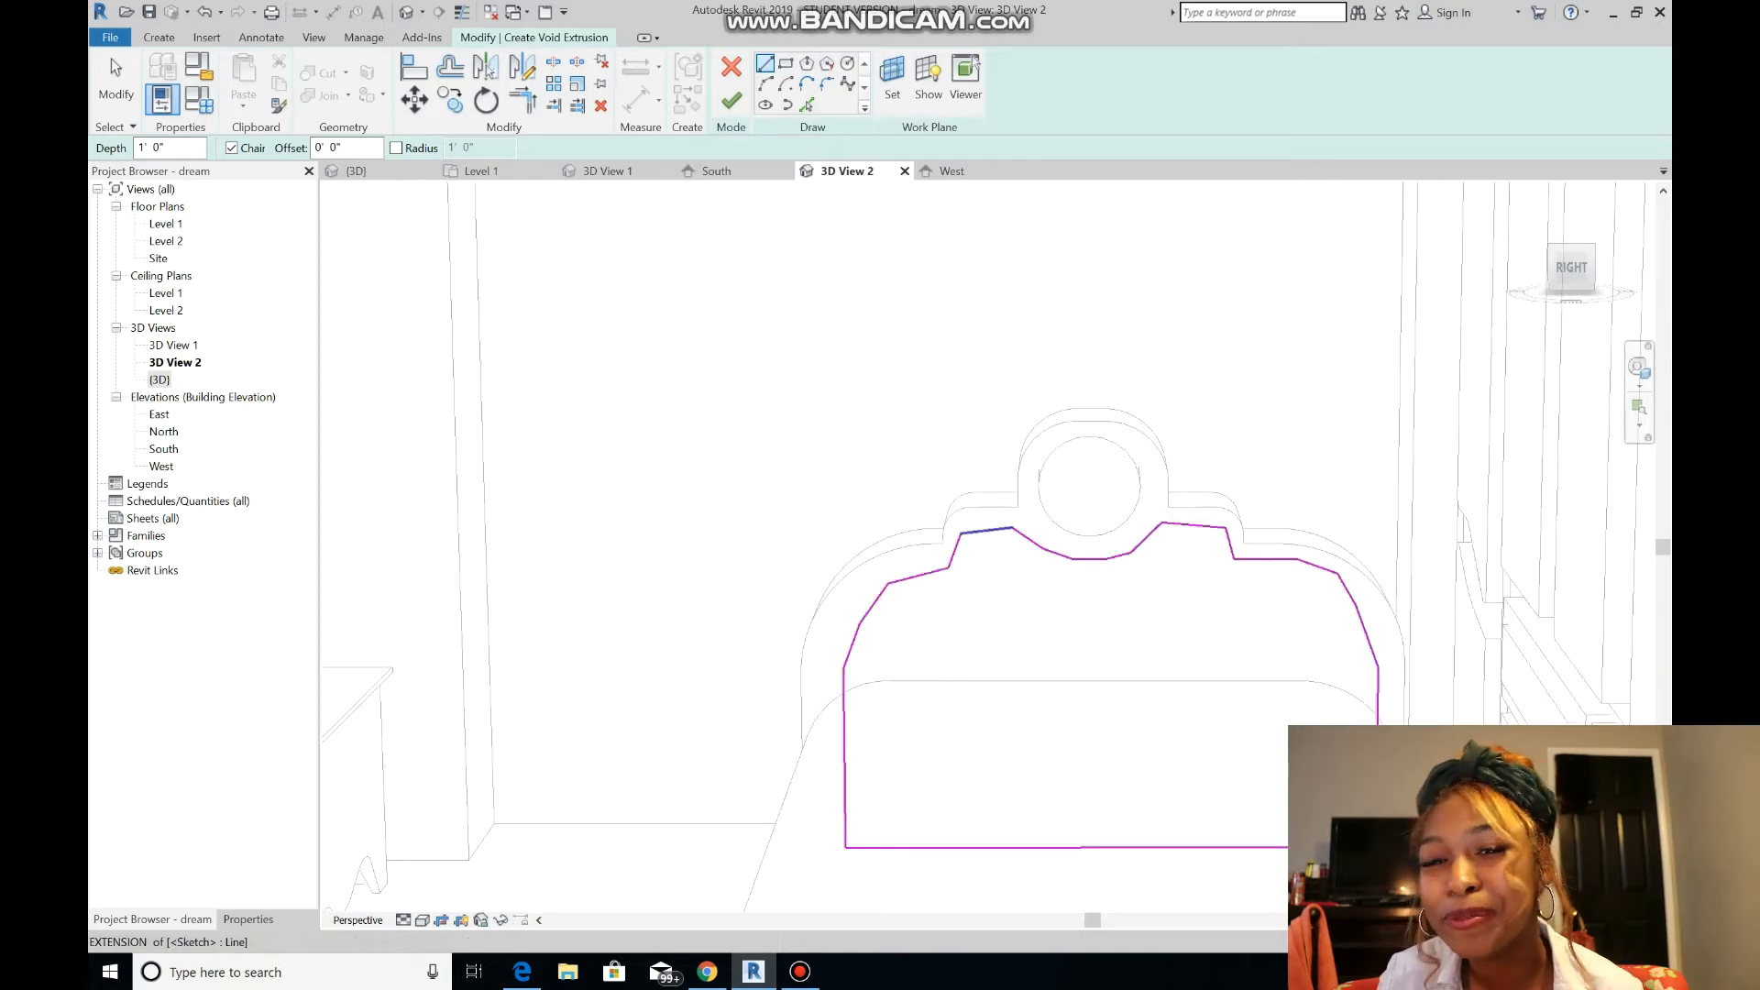
click(731, 101)
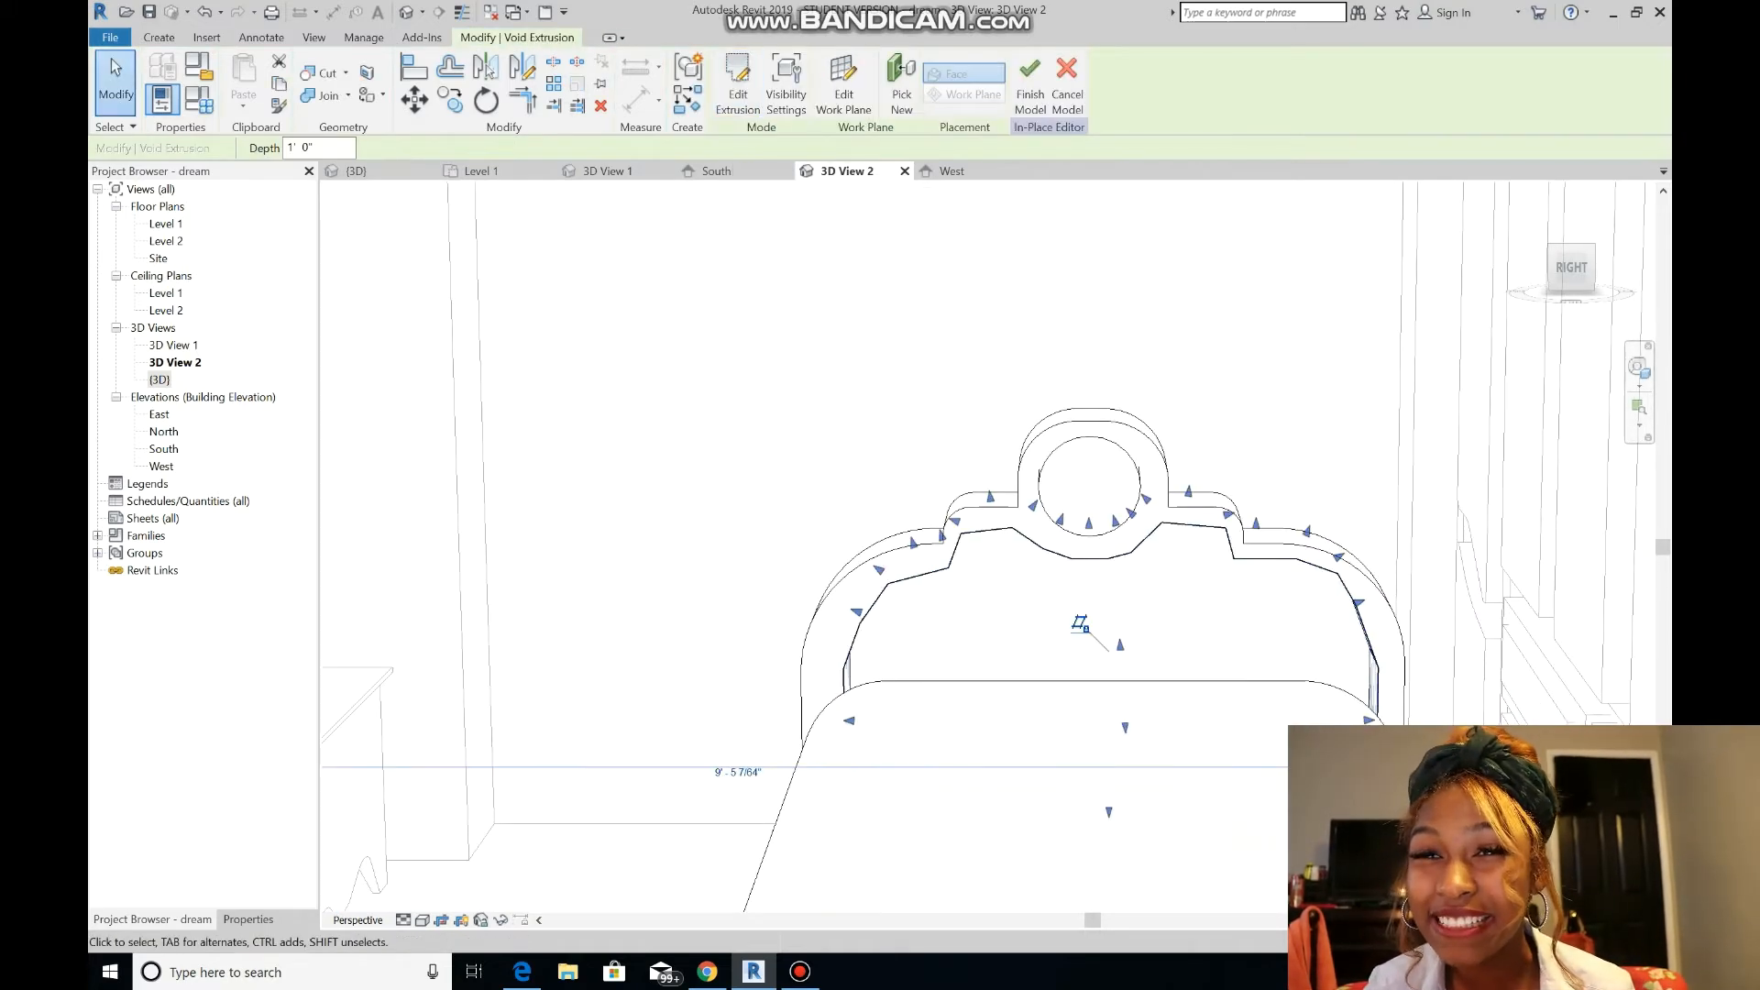
- Start a new extrusion in the South elevation and set its work plane with the Pick a plane option
double_click(166, 223)
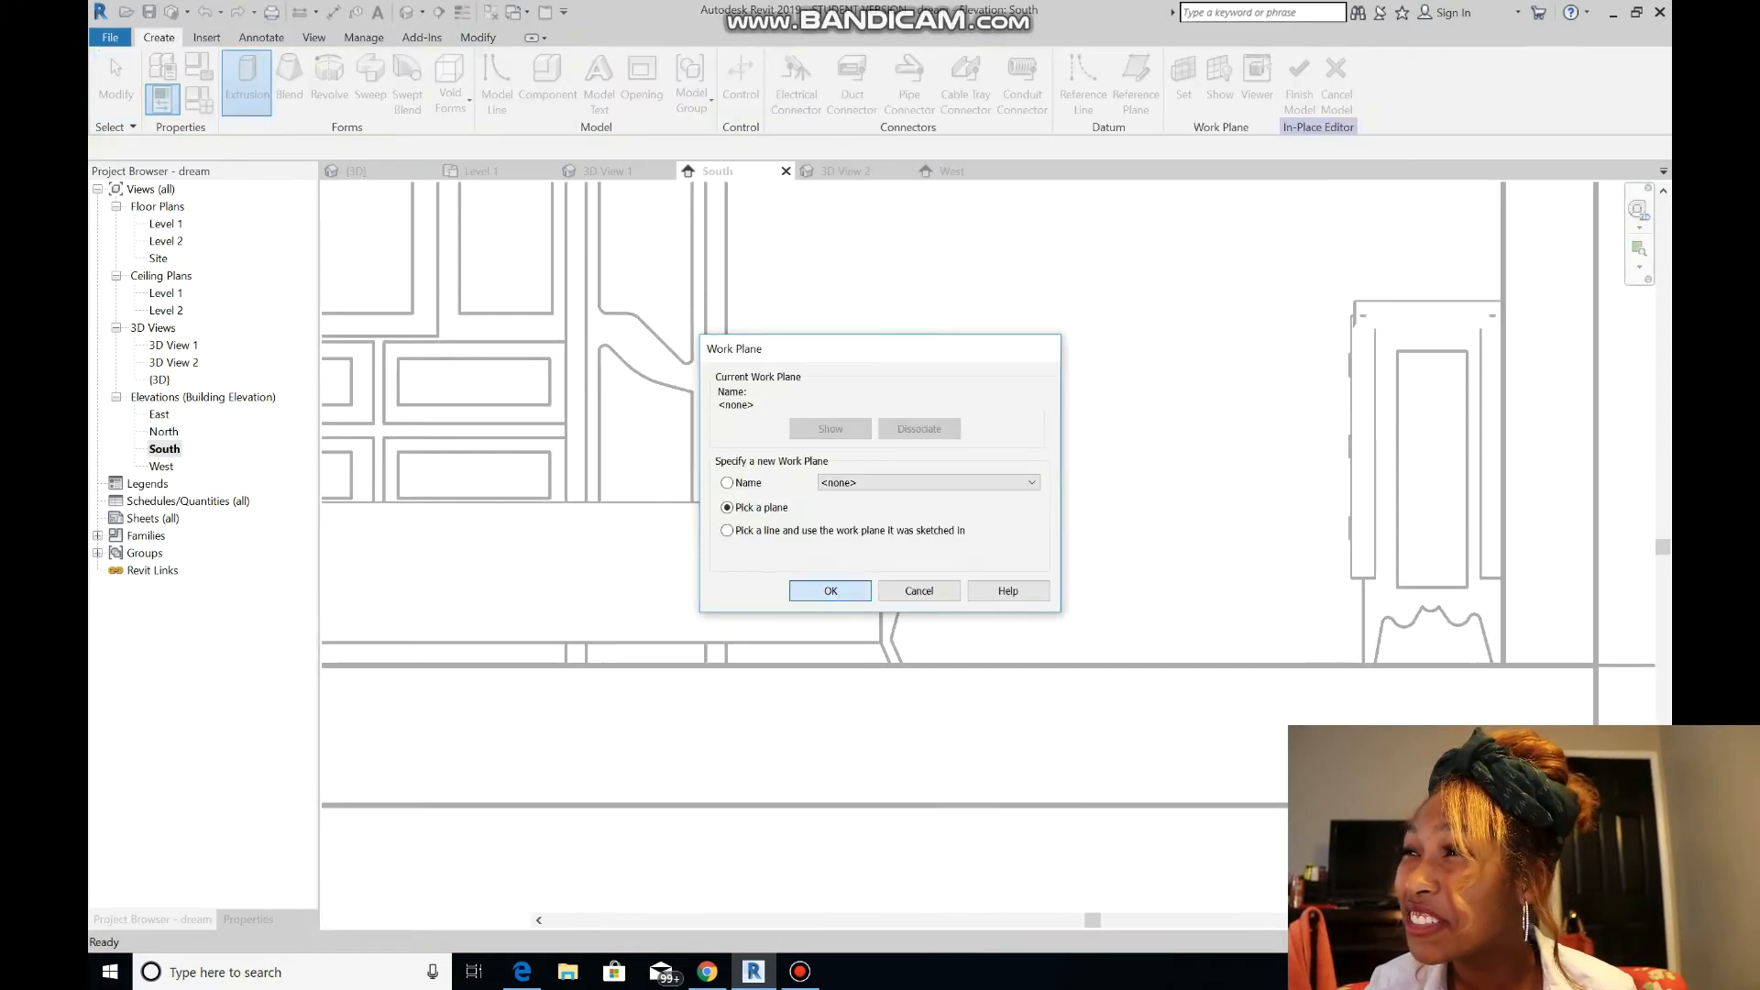
click(831, 592)
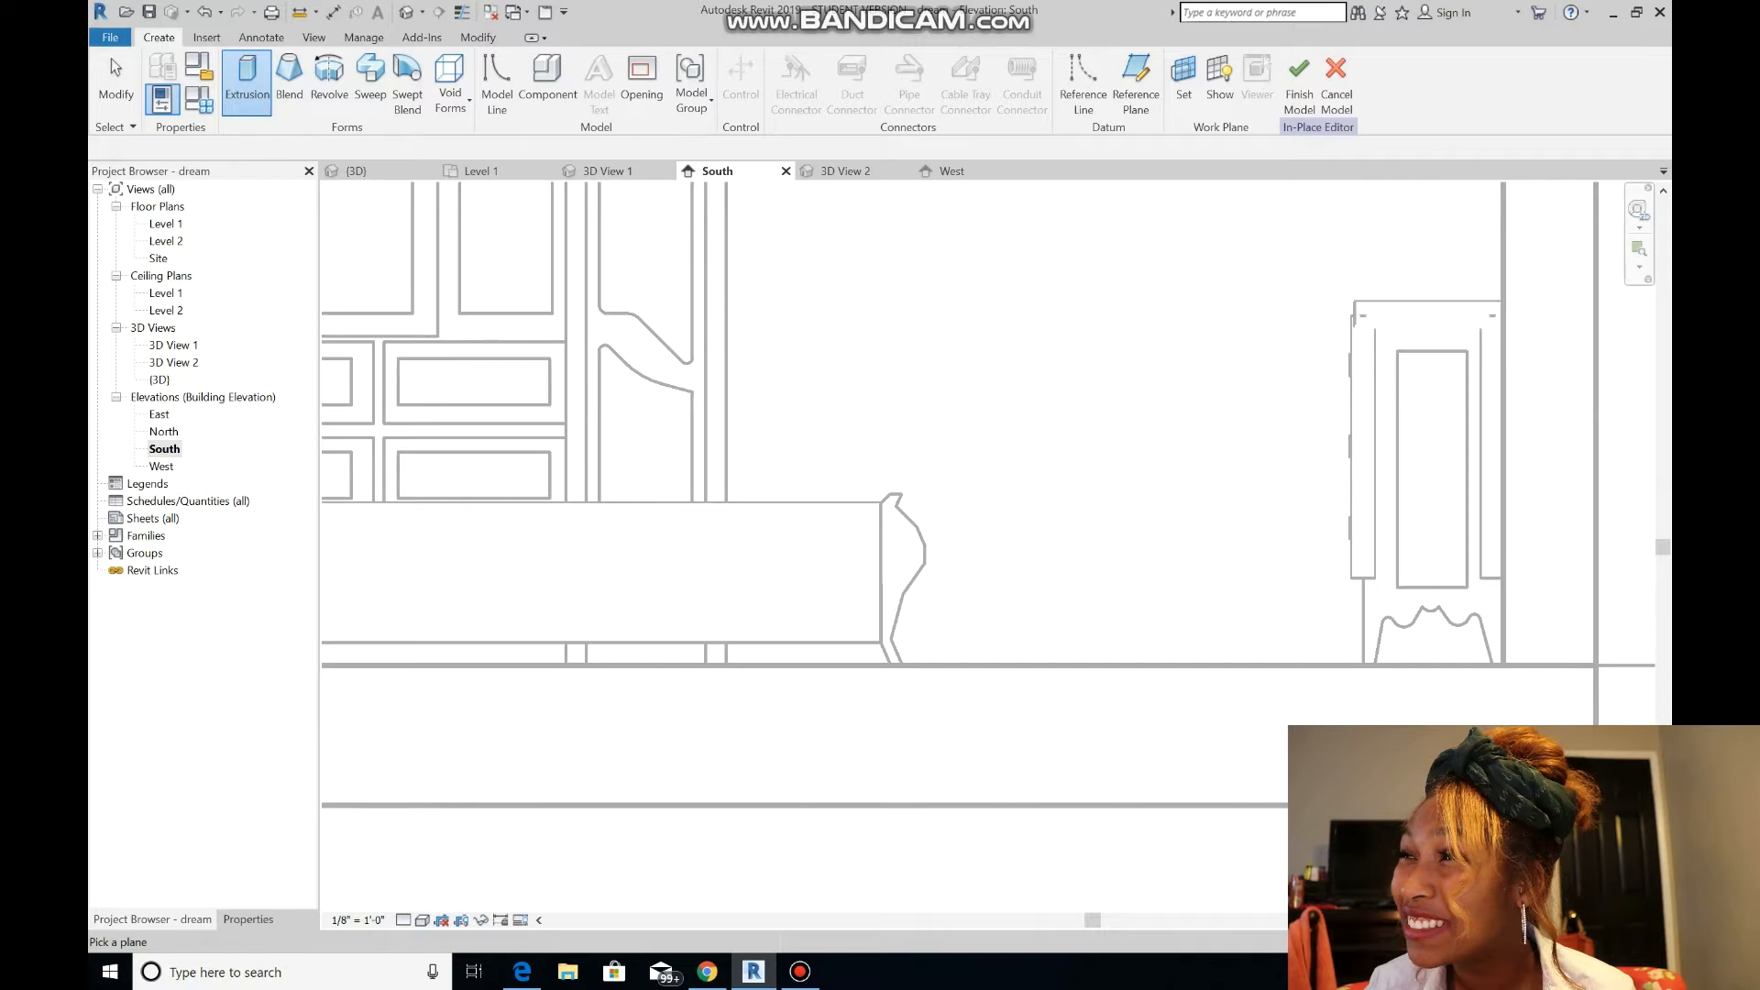
click(975, 661)
click(246, 82)
click(831, 591)
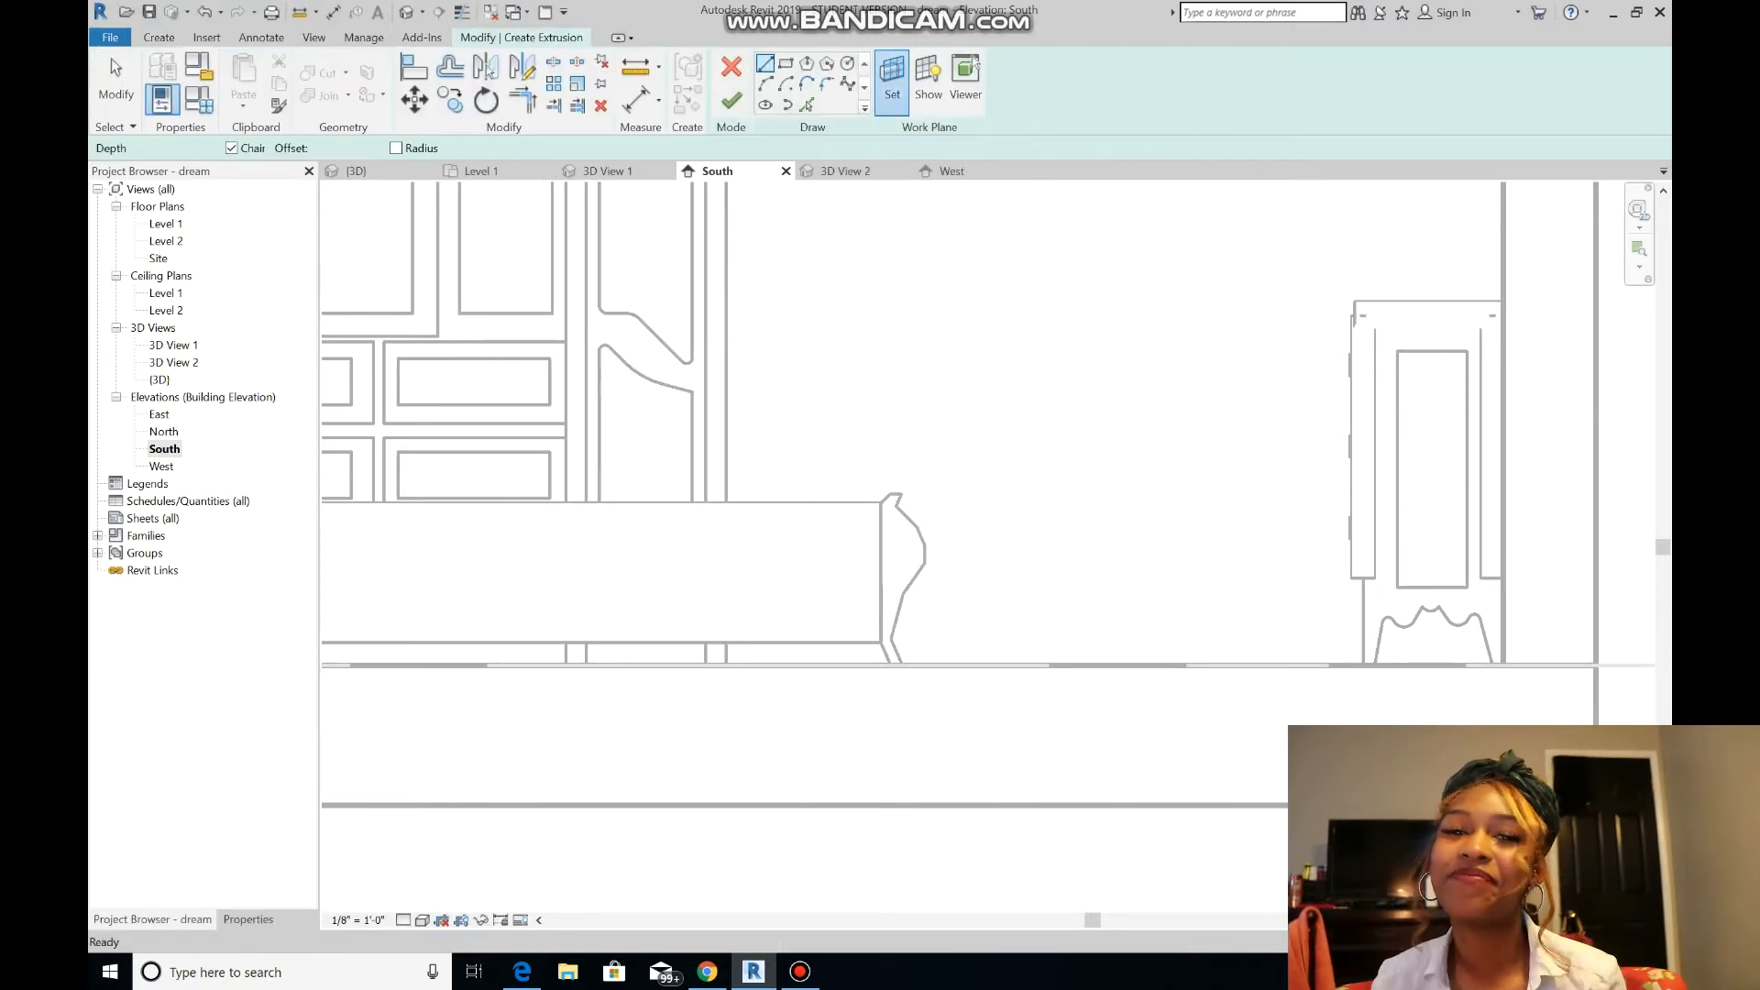
key(Return)
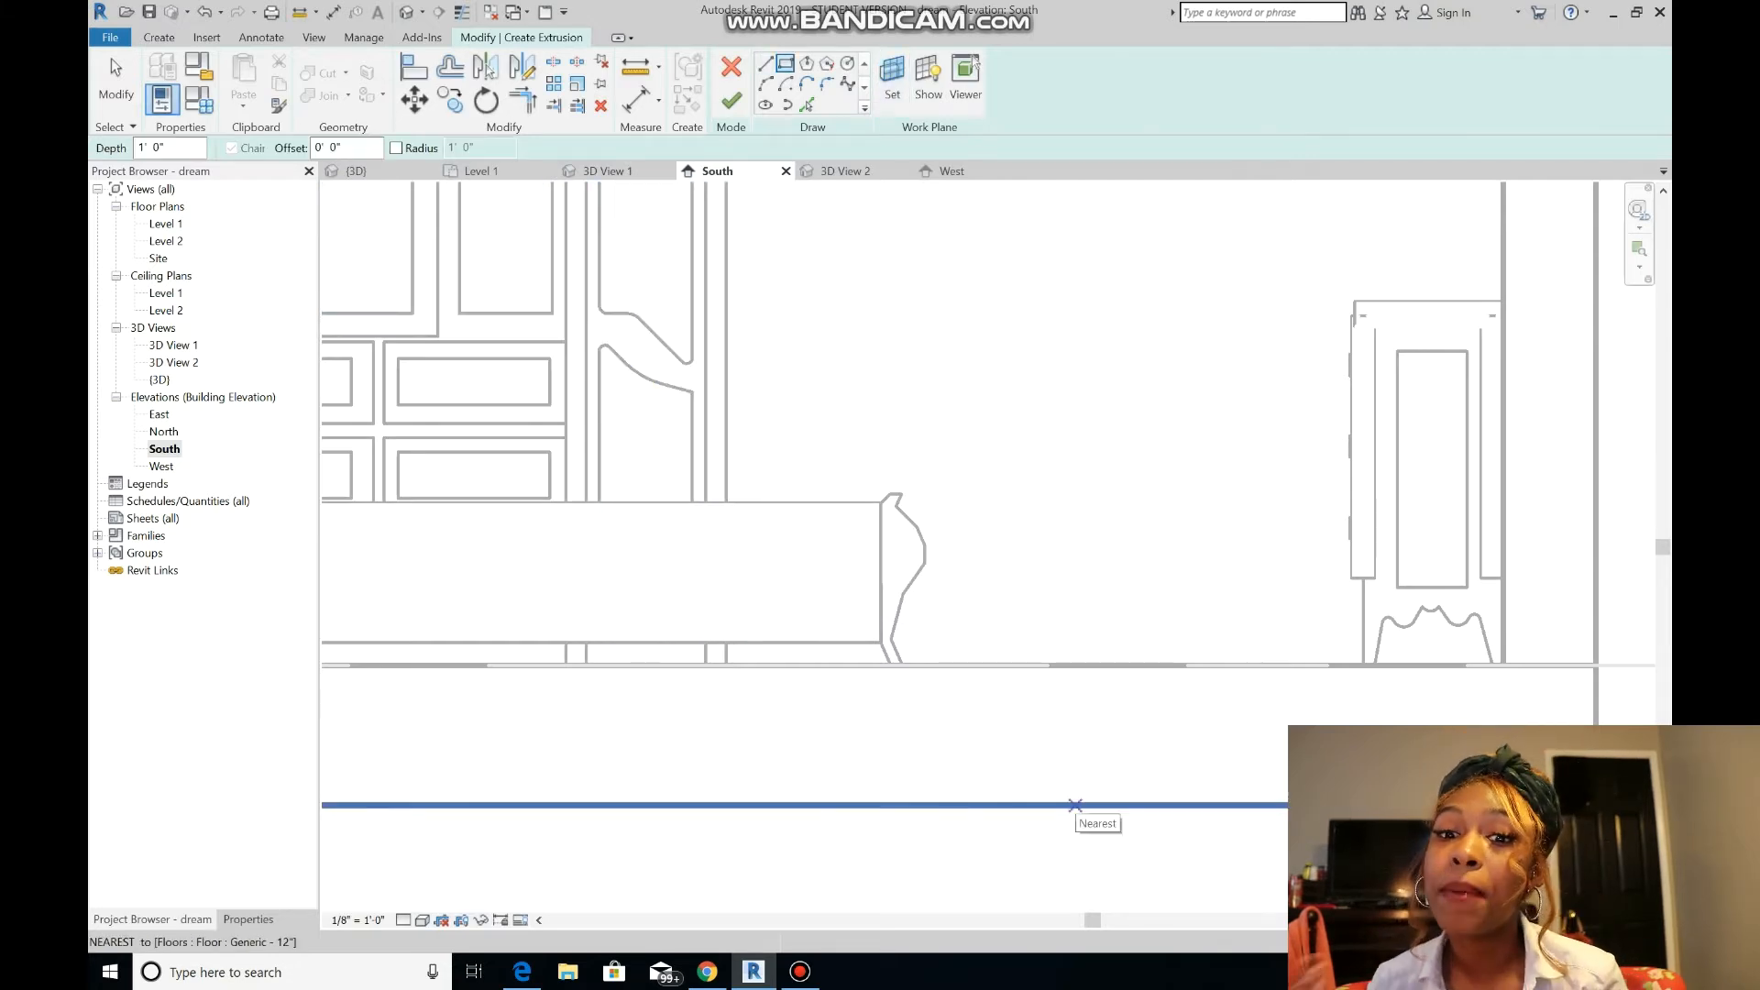
- Sketch a rectangle about 1'-7" by 0'-7" just beyond the footboard and finish it as a 1' deep extrusion
click(1076, 805)
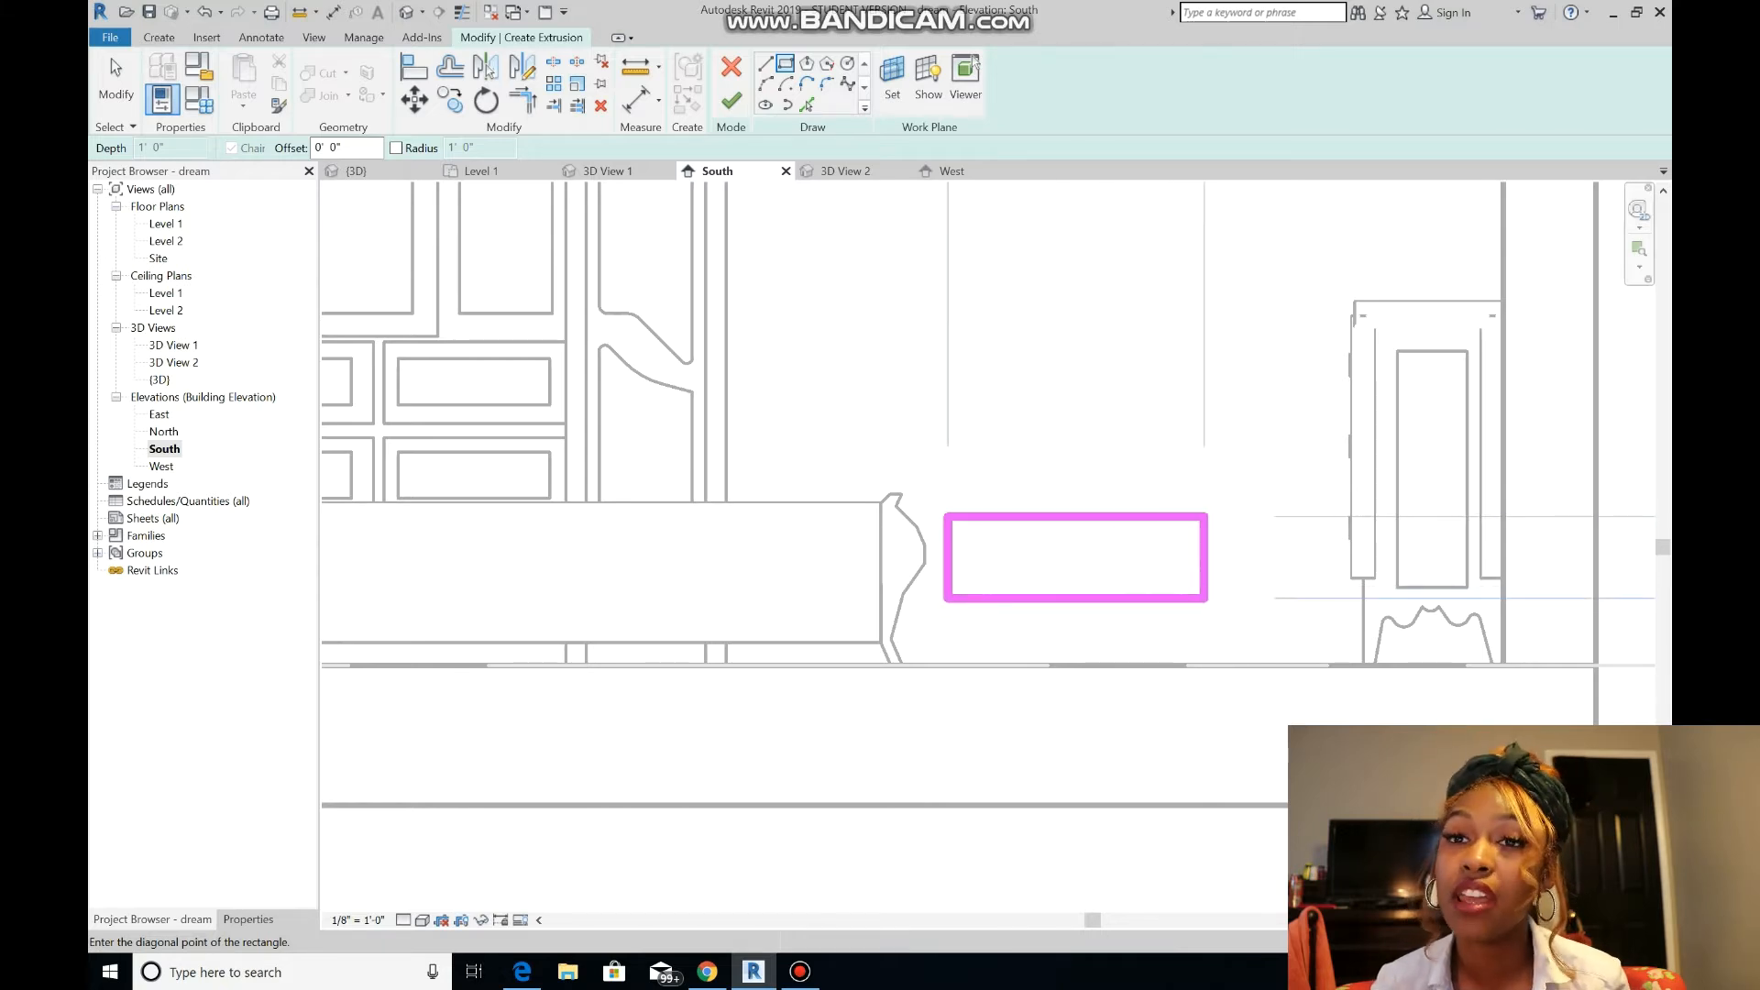
click(1173, 600)
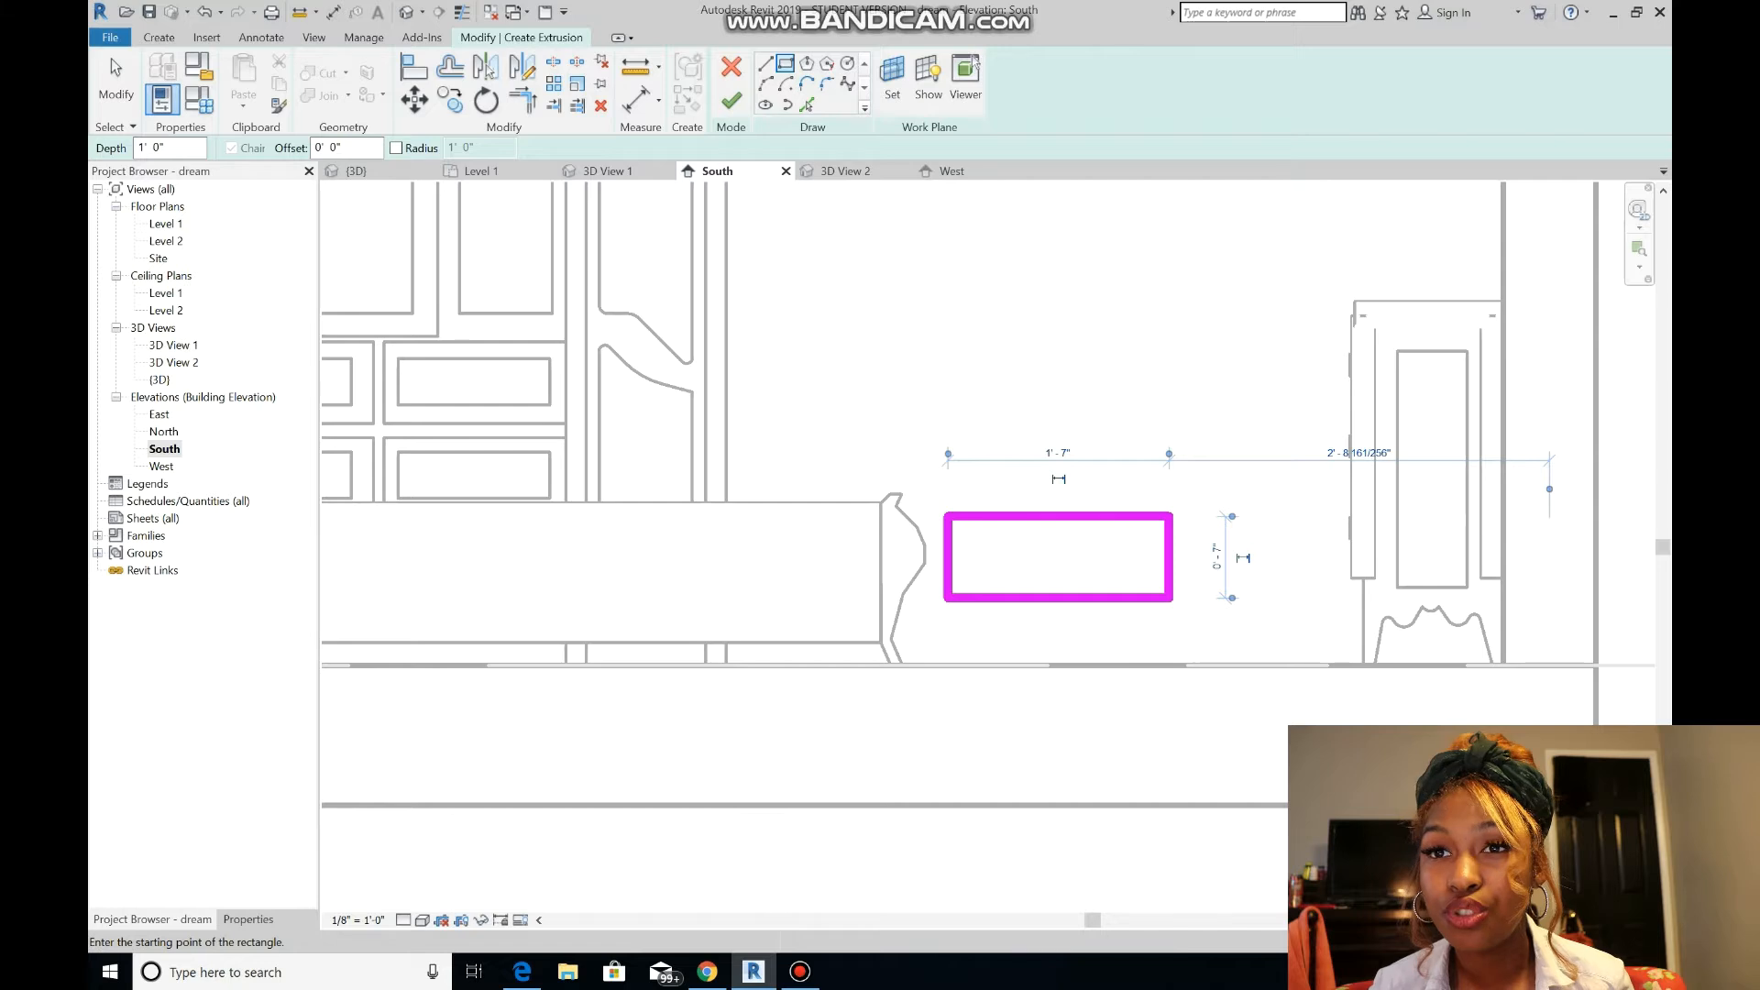
click(732, 100)
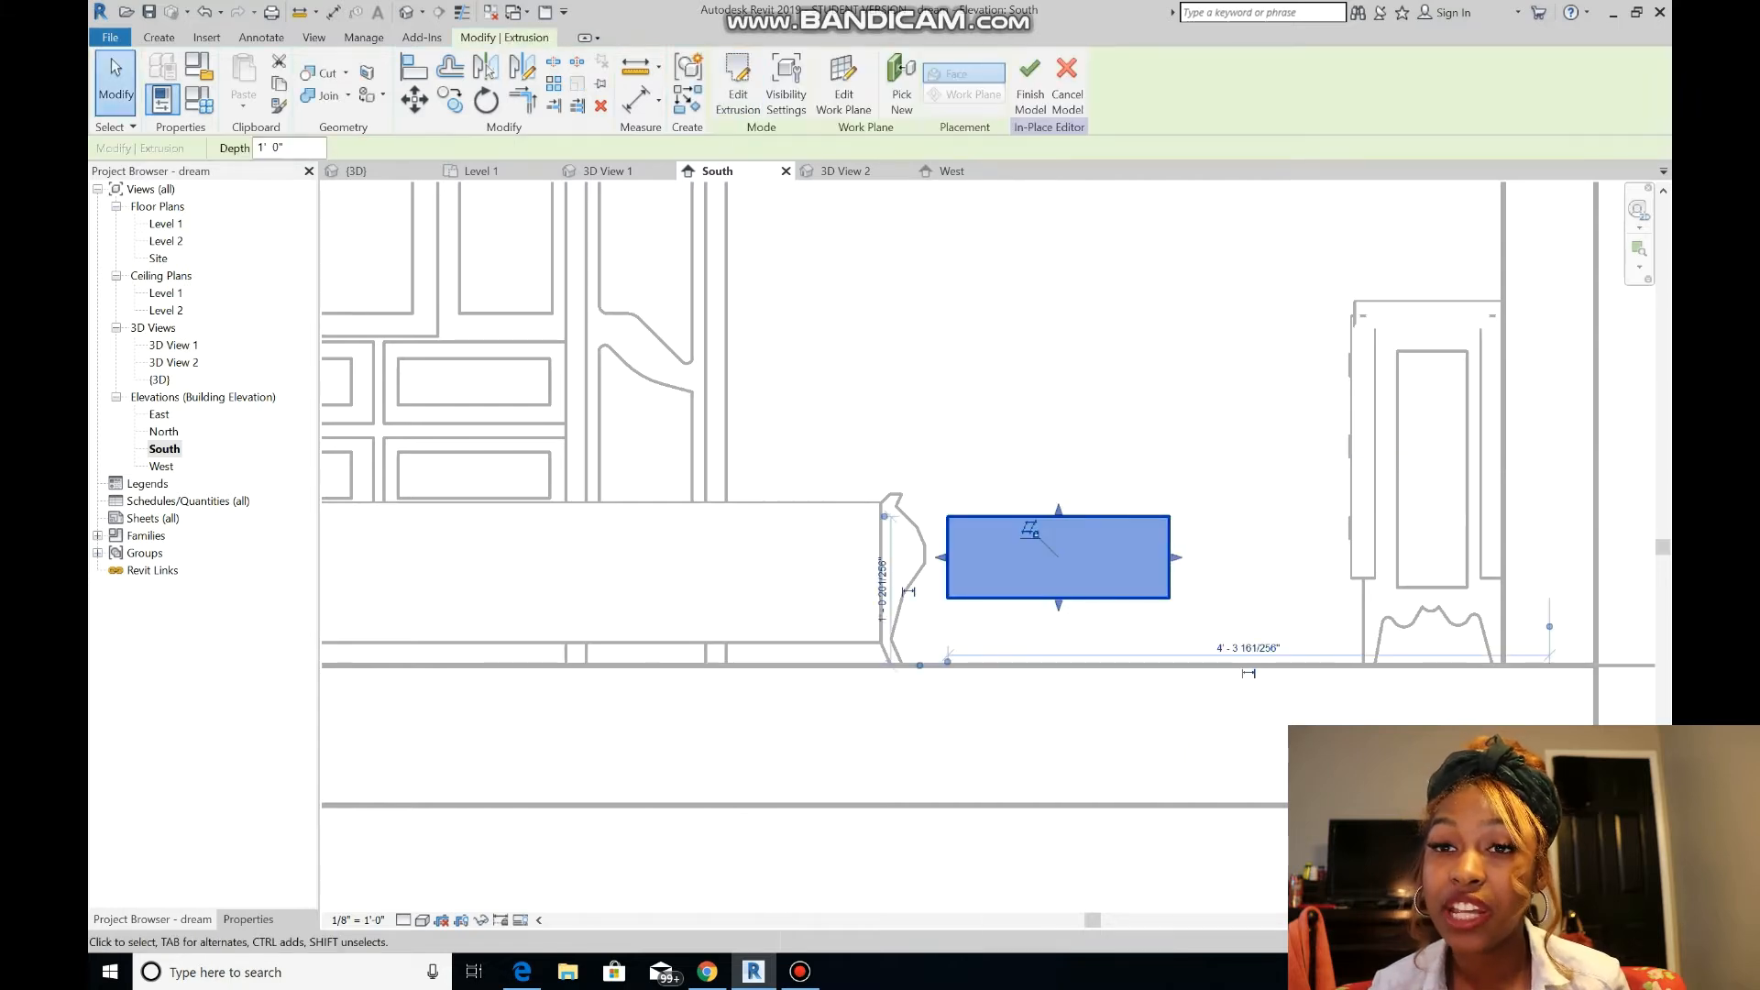
- Start another extrusion and pick the new rectangular block's face as its work plane
click(158, 37)
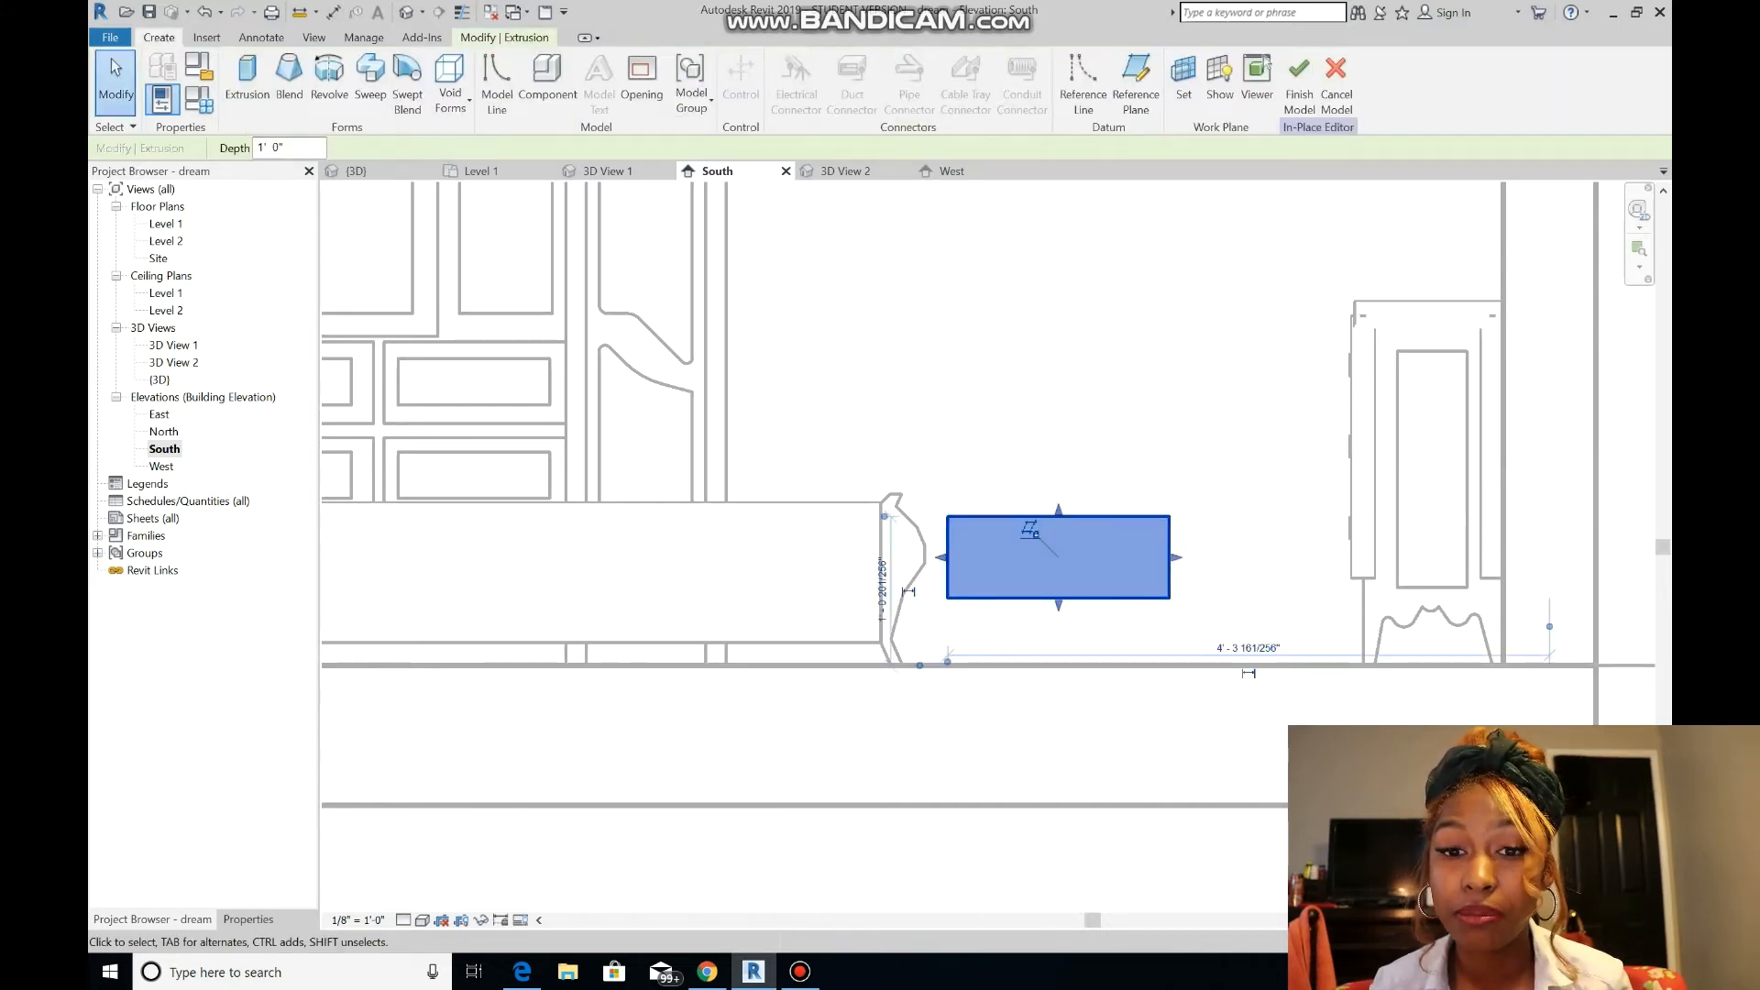
click(247, 82)
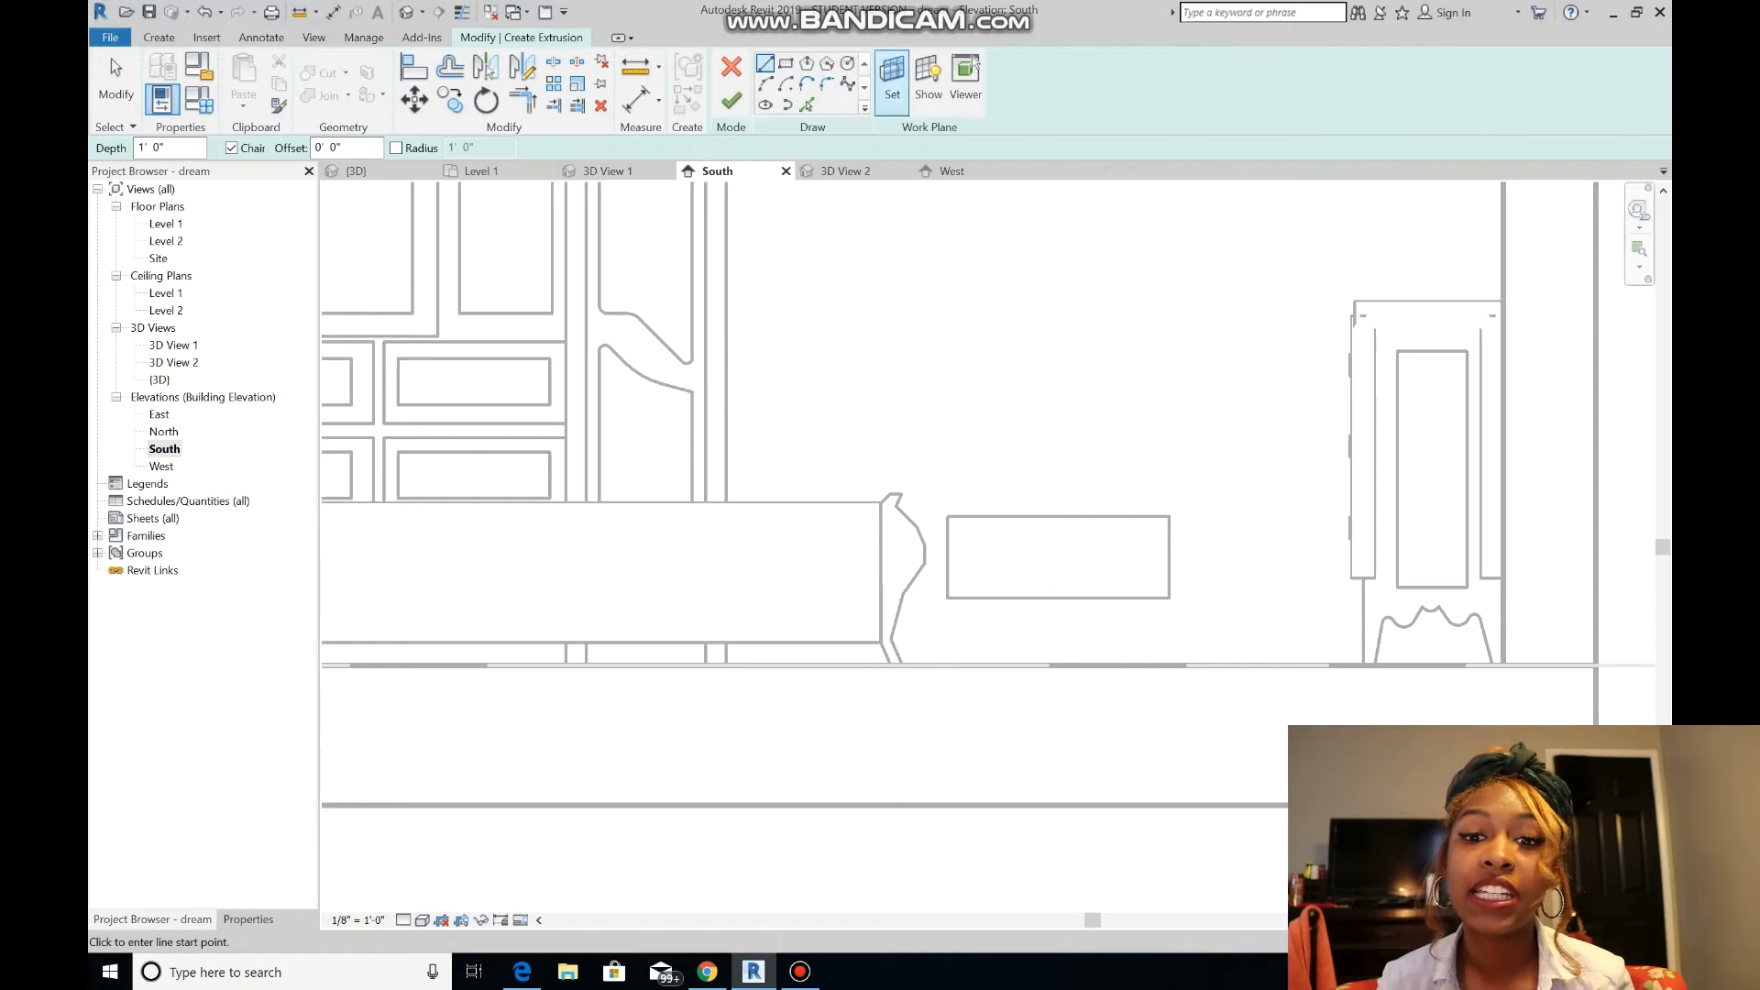
click(893, 83)
click(829, 591)
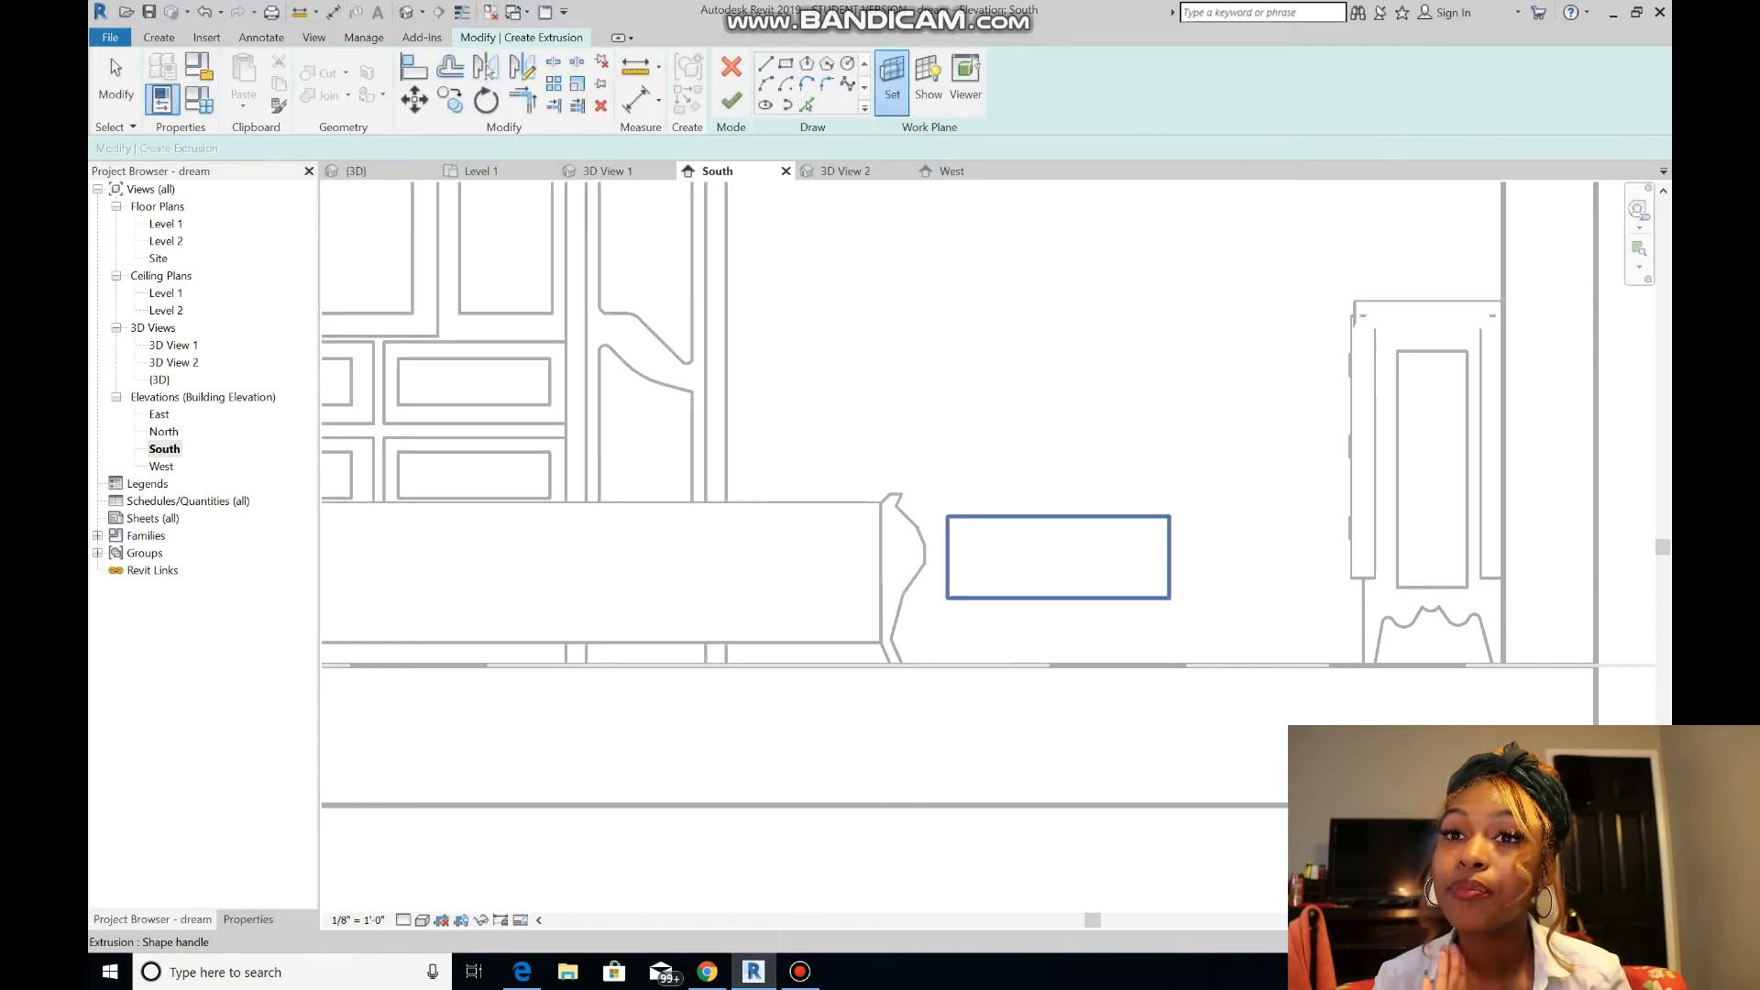
click(1000, 517)
scroll(1105, 631, up, 2)
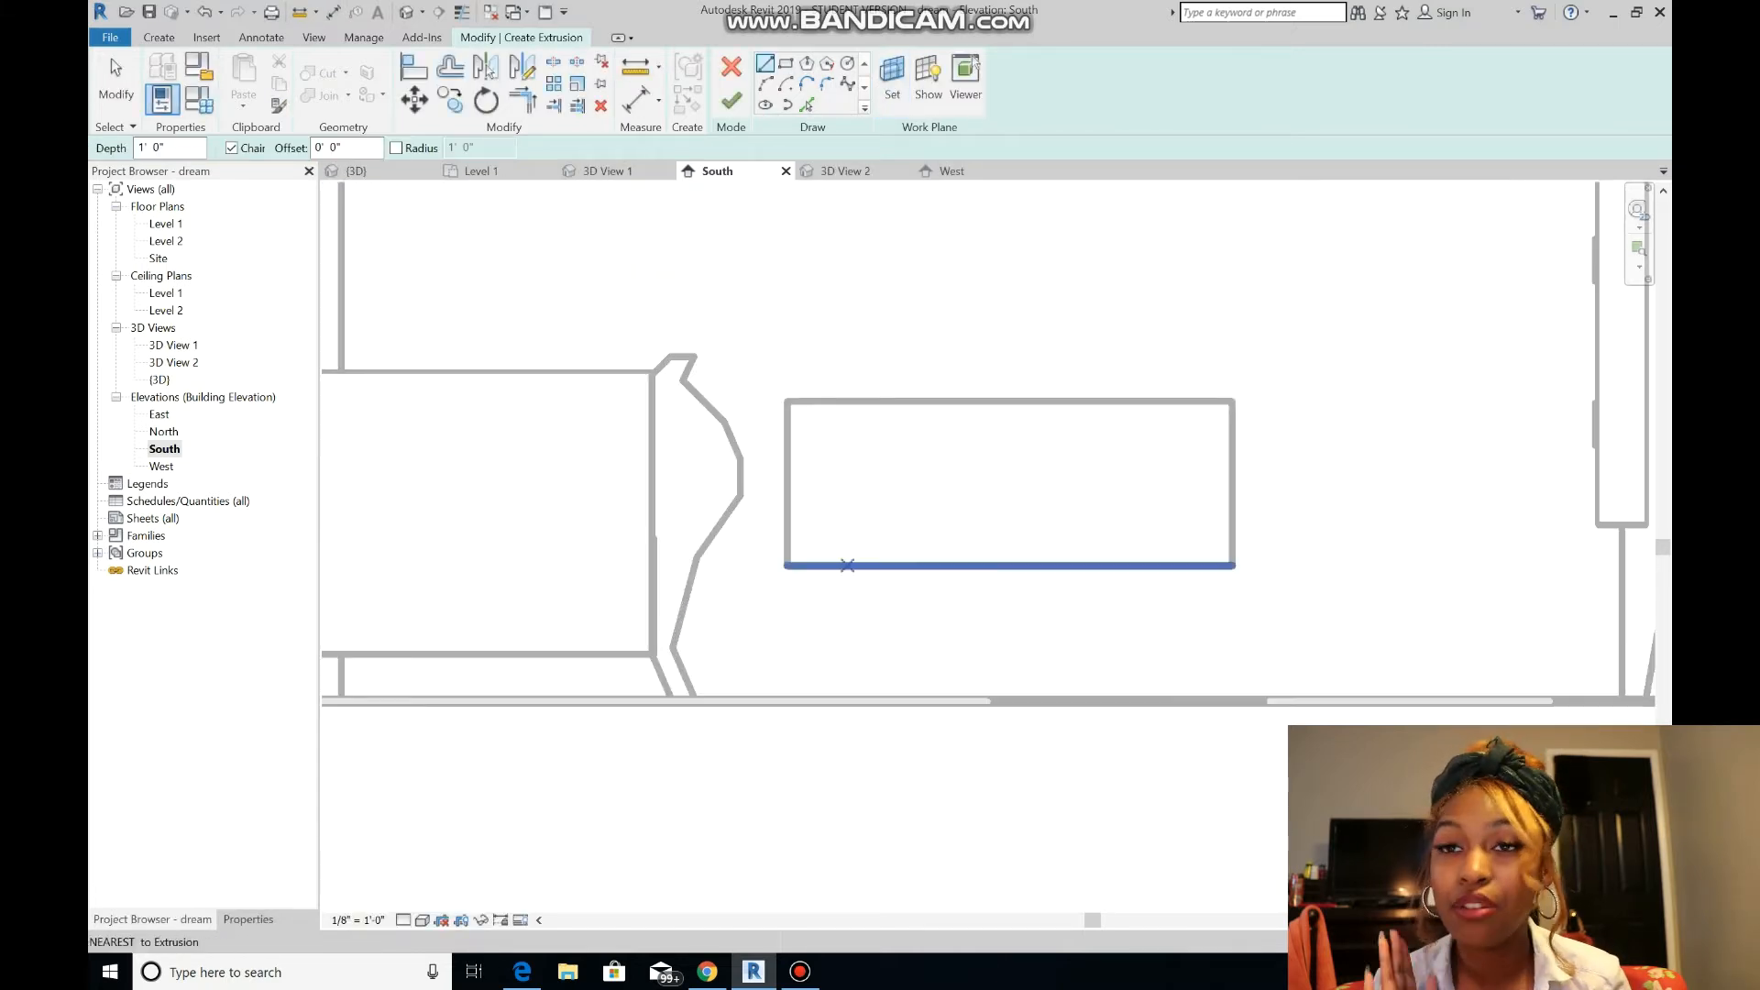
- Sketch the first leg's outer edge as connected segments curving from the block's lower corner nearest the bed down to the floor
click(803, 565)
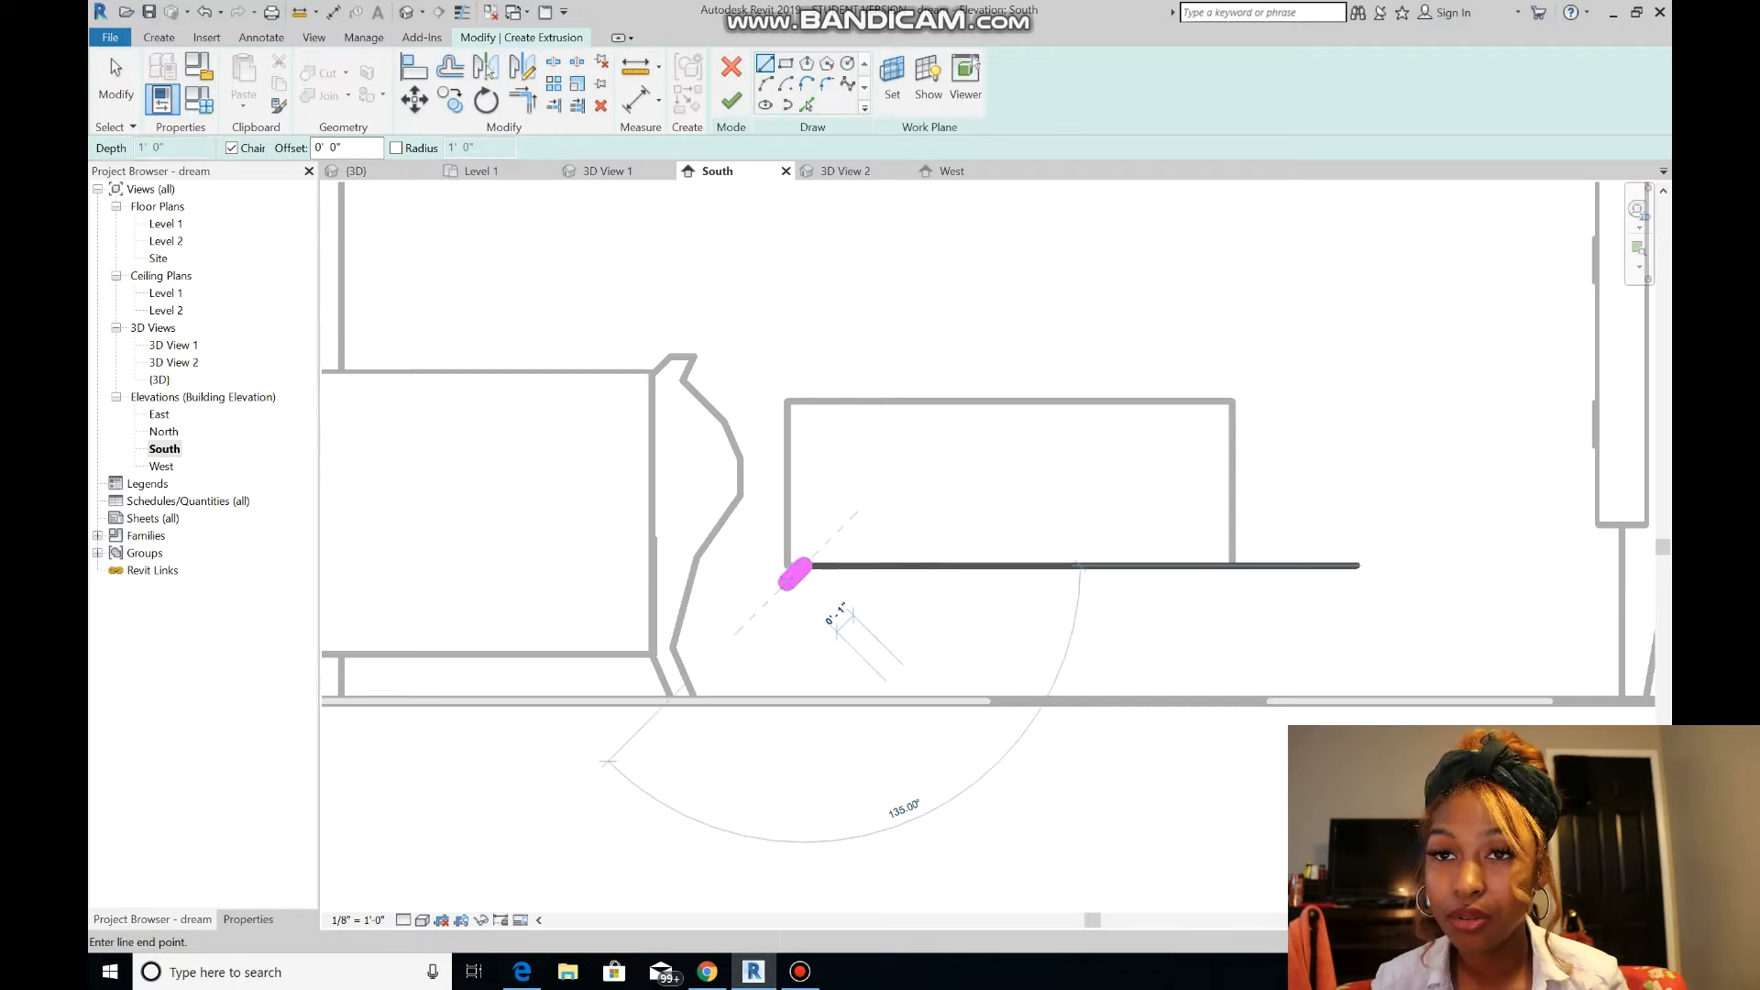
scroll(778, 591, up, 3)
scroll(763, 598, up, 2)
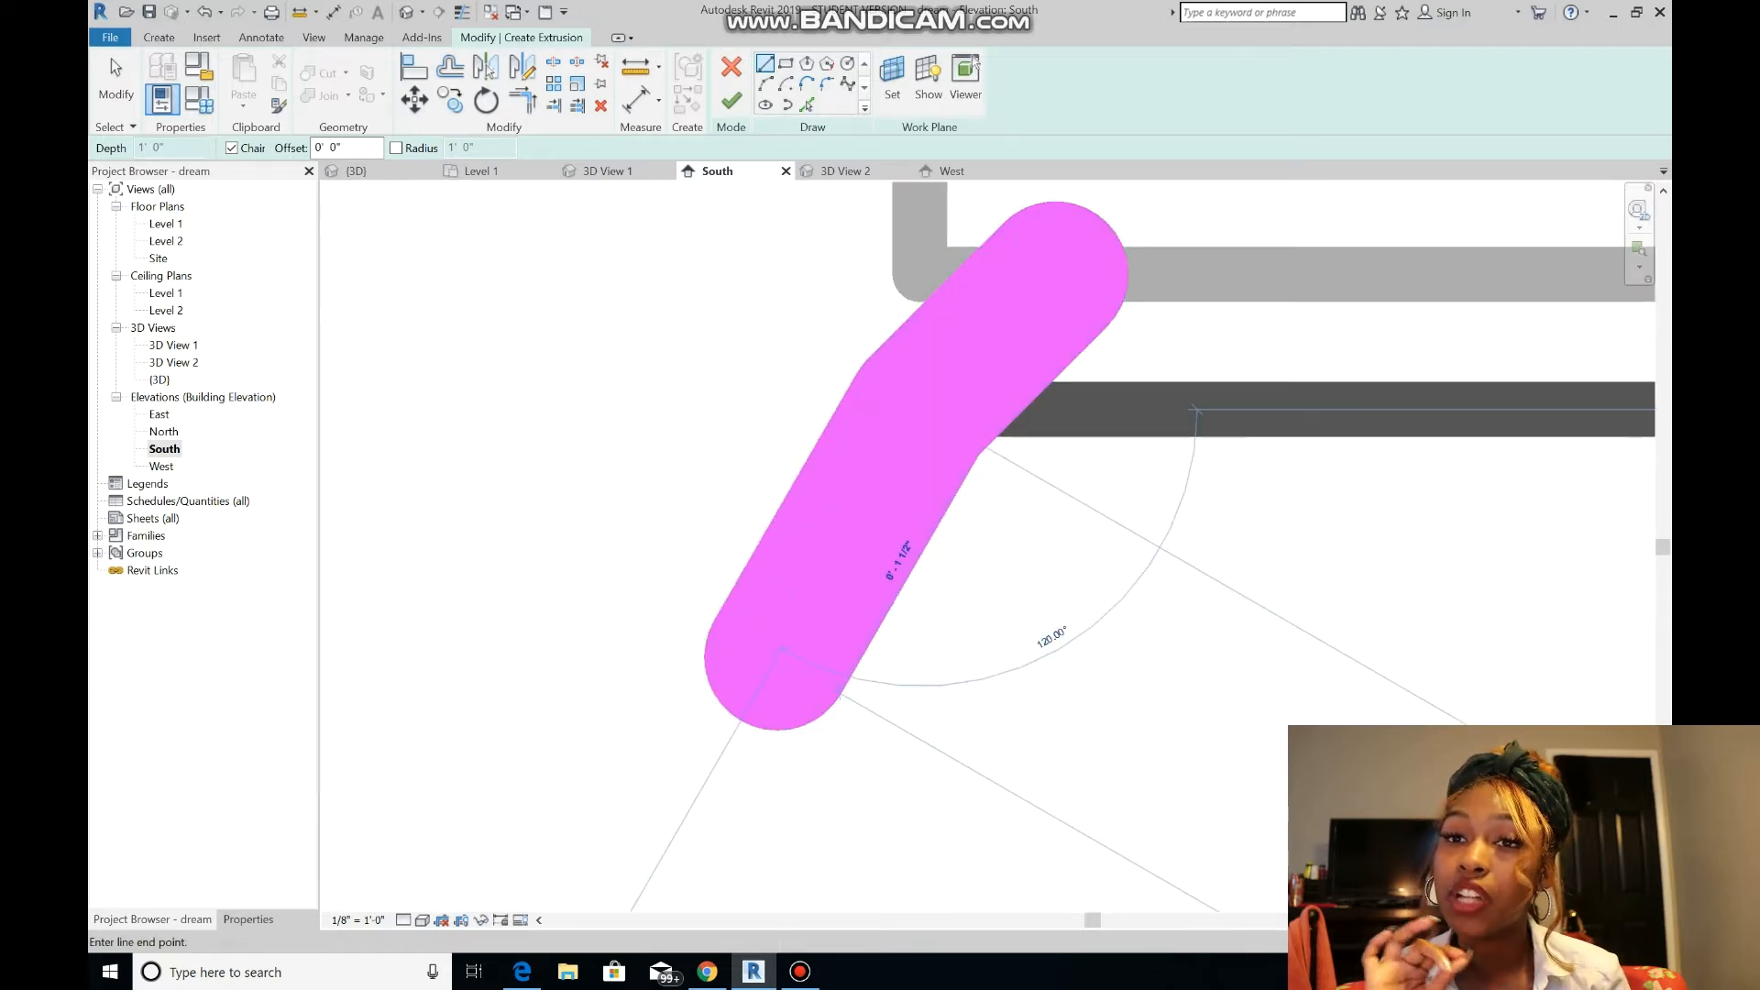
scroll(770, 632, down, 5)
click(775, 653)
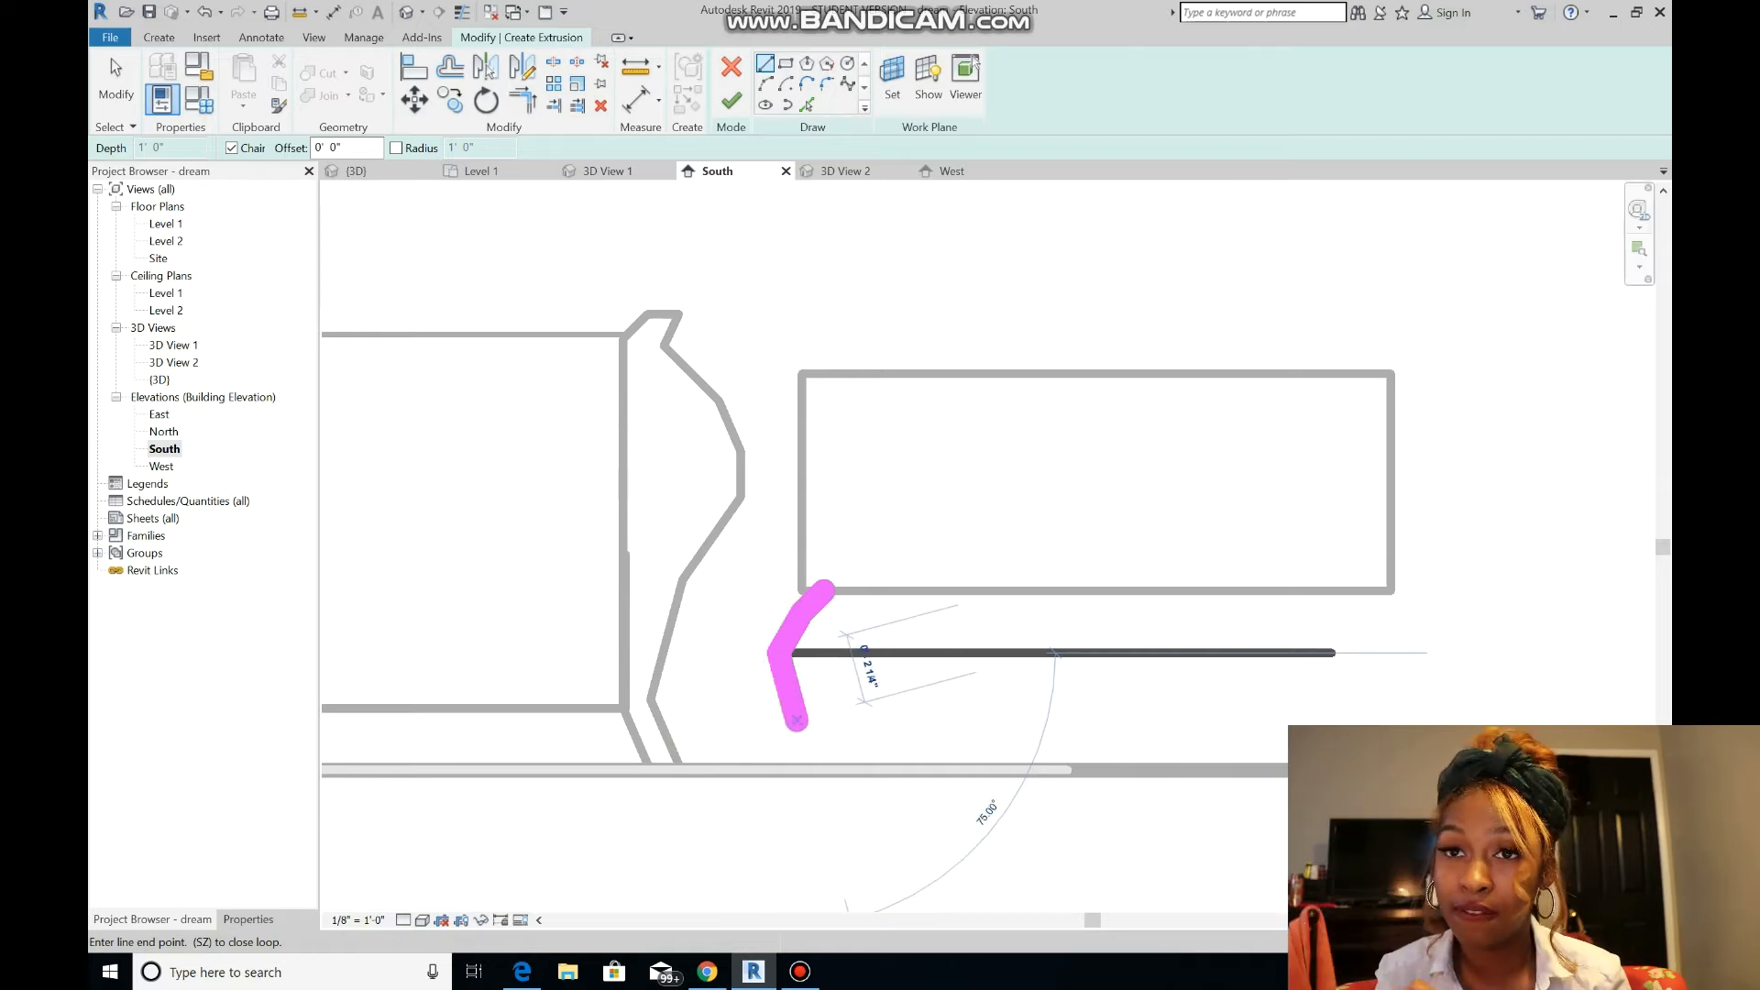
click(804, 720)
click(776, 744)
click(775, 770)
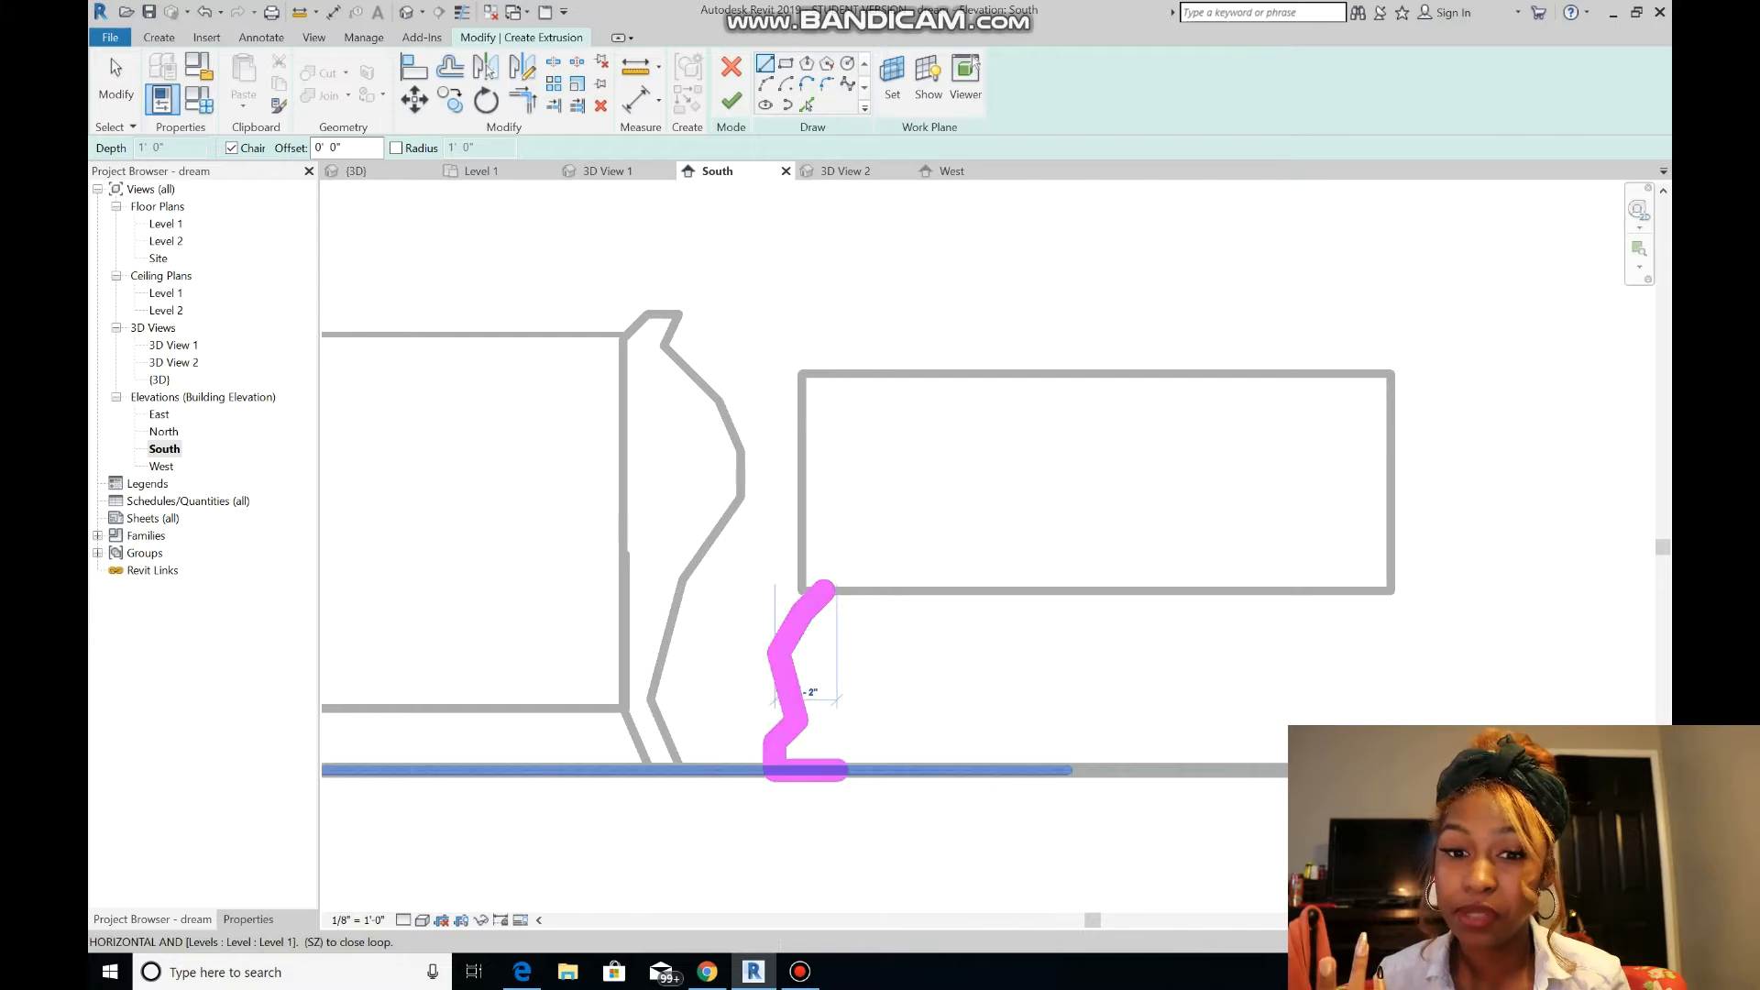
- Sketch the leg's foot along the floor and its inner edge back up to just beneath the block
click(811, 771)
click(833, 748)
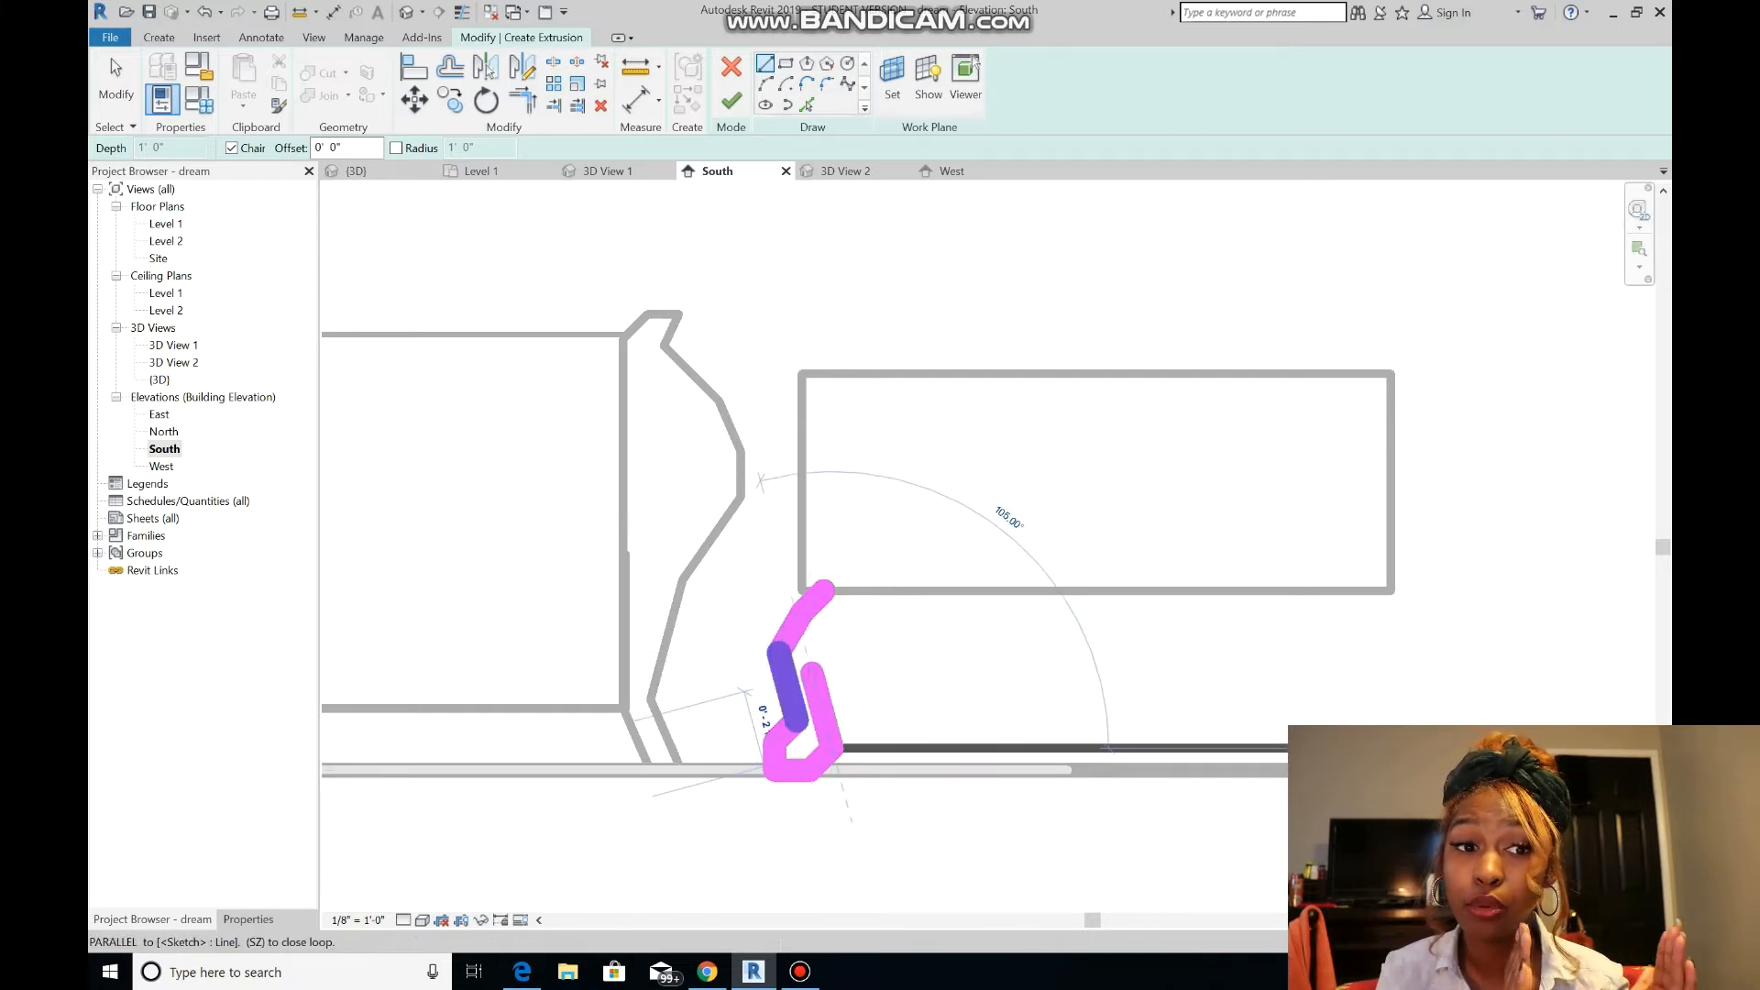
scroll(832, 677, up, 5)
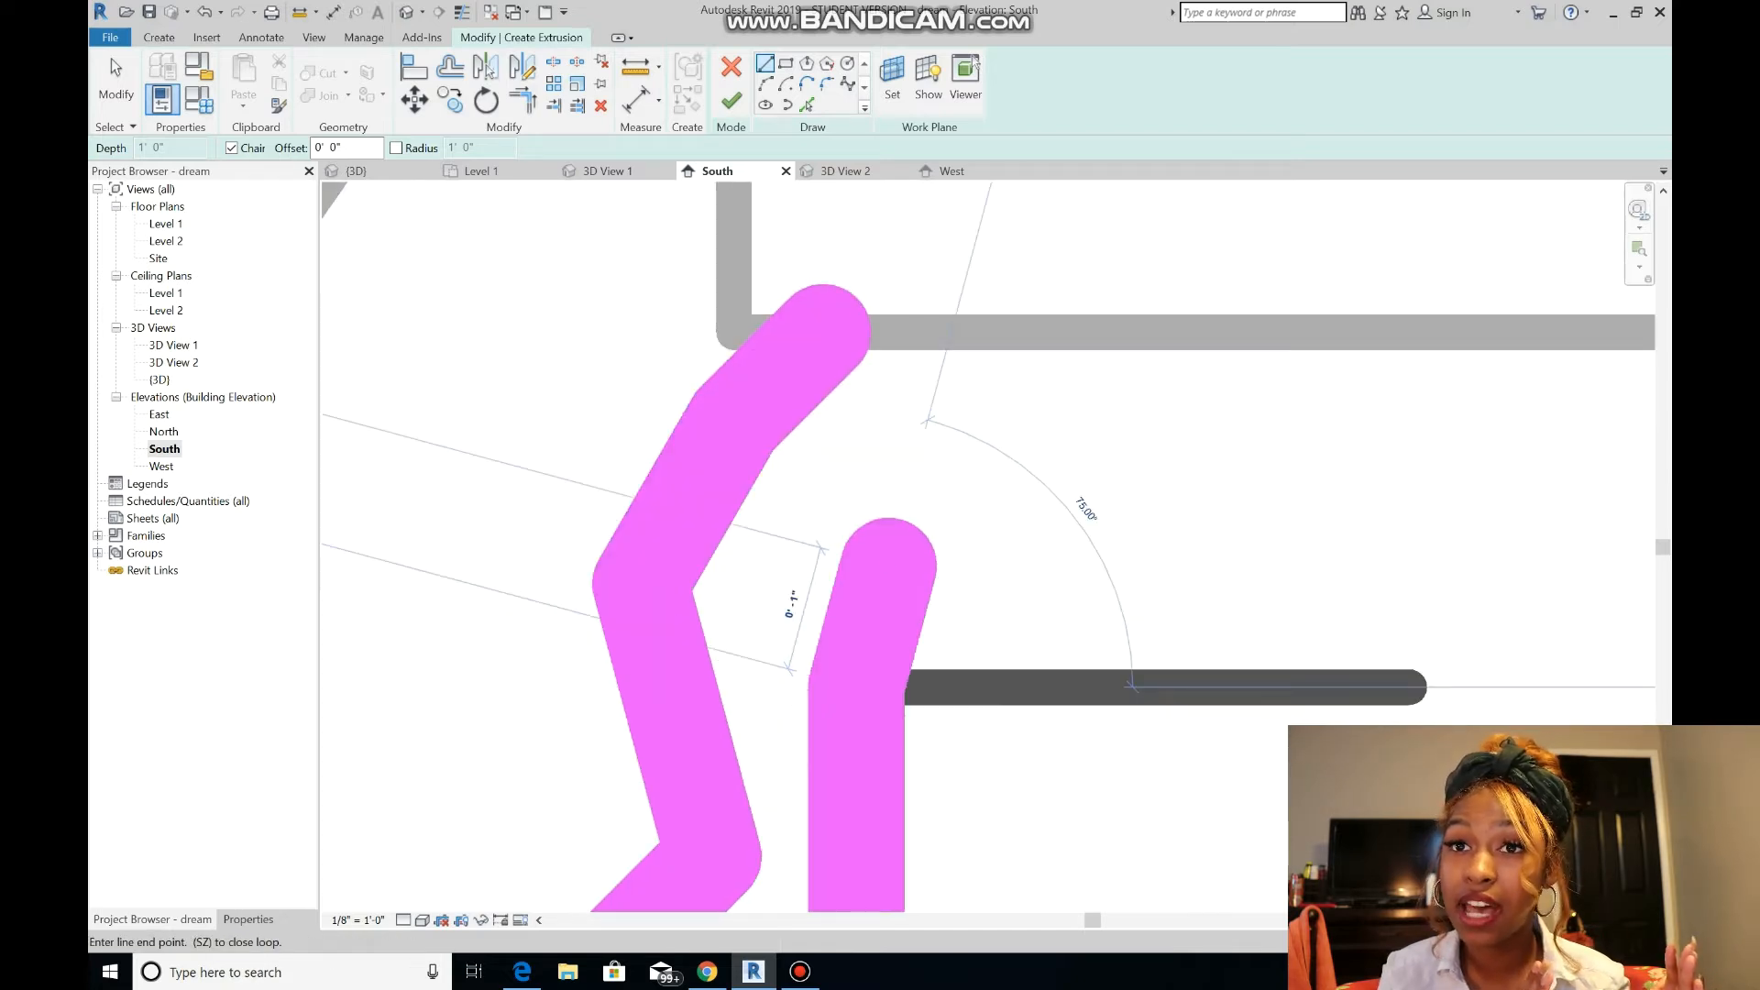
click(886, 575)
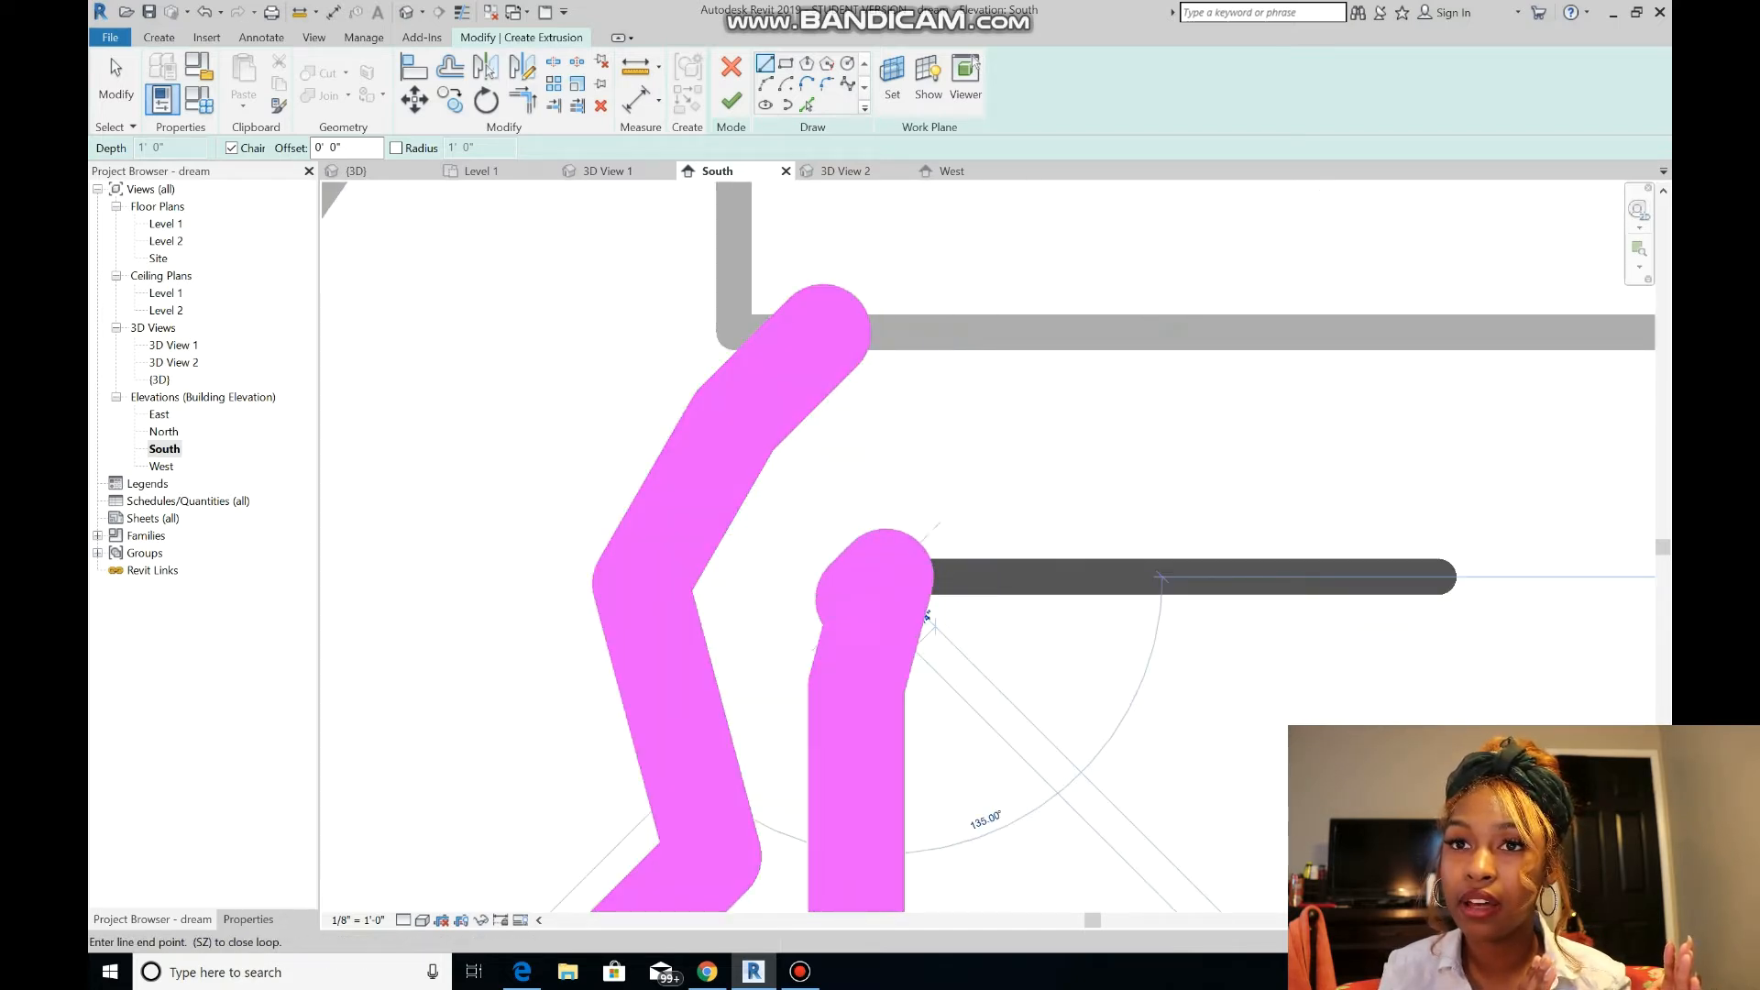
scroll(967, 529, down, 6)
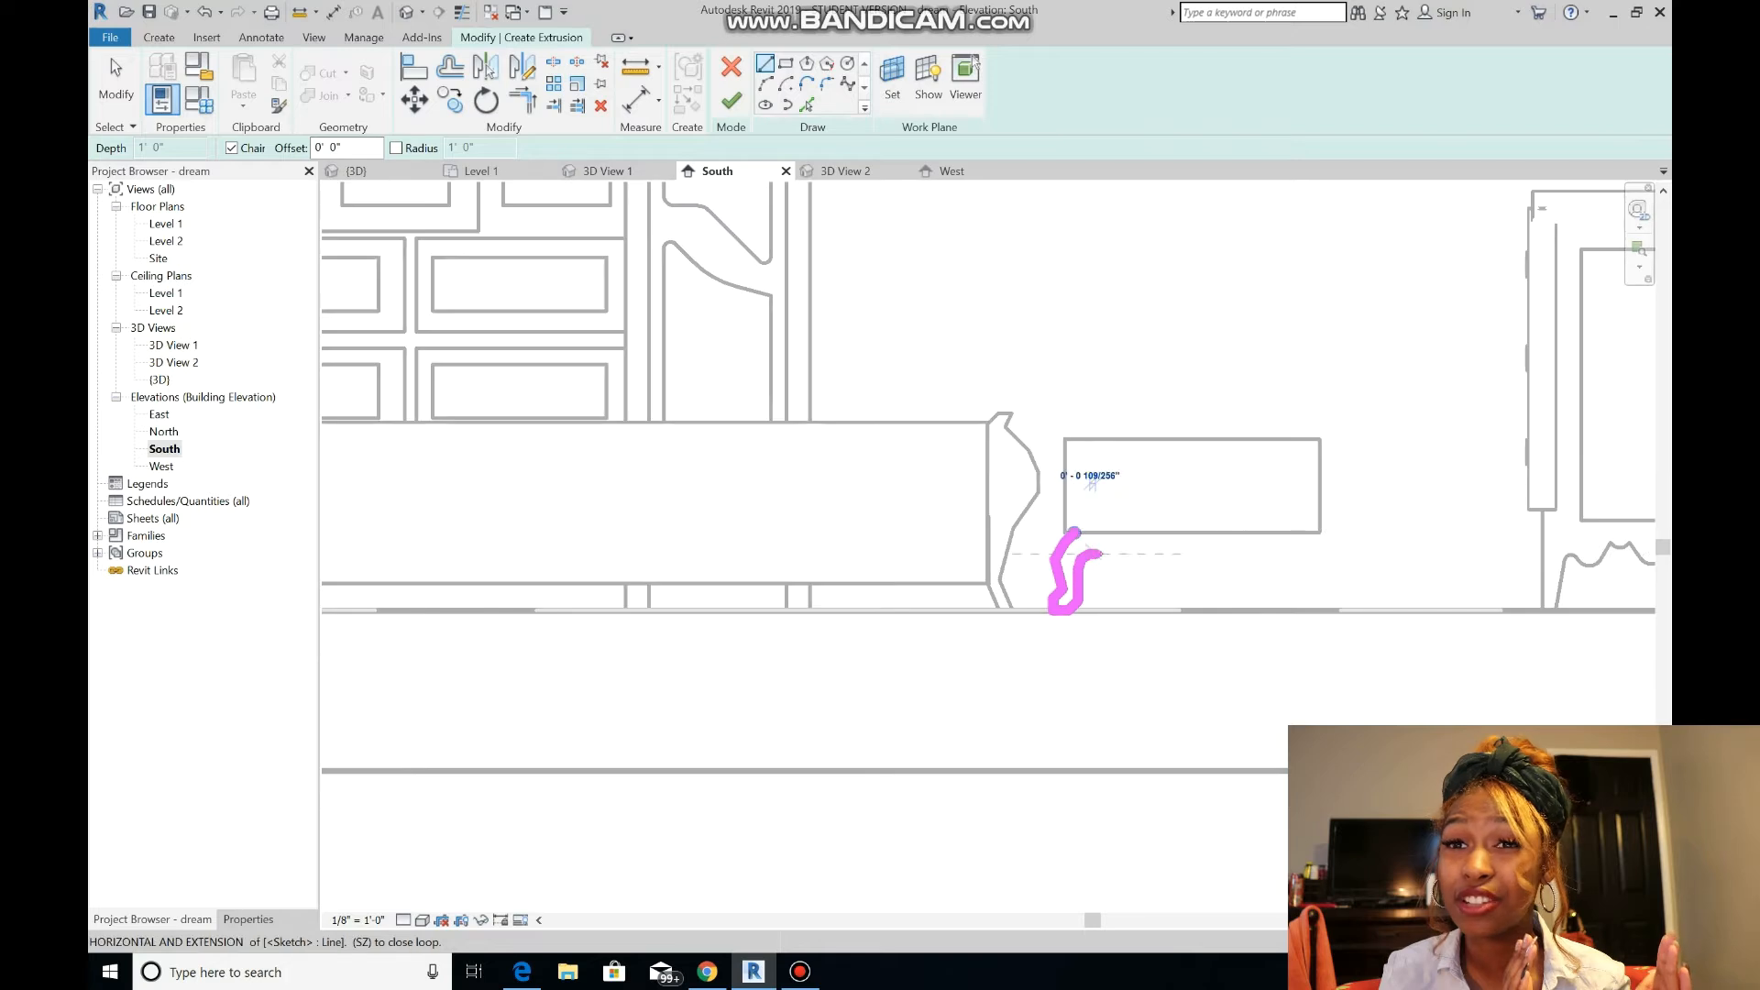
- Continue the outline from the leg's top with a gently descending segment and a flat segment about 3" long beneath the block
scroll(1157, 556, up, 2)
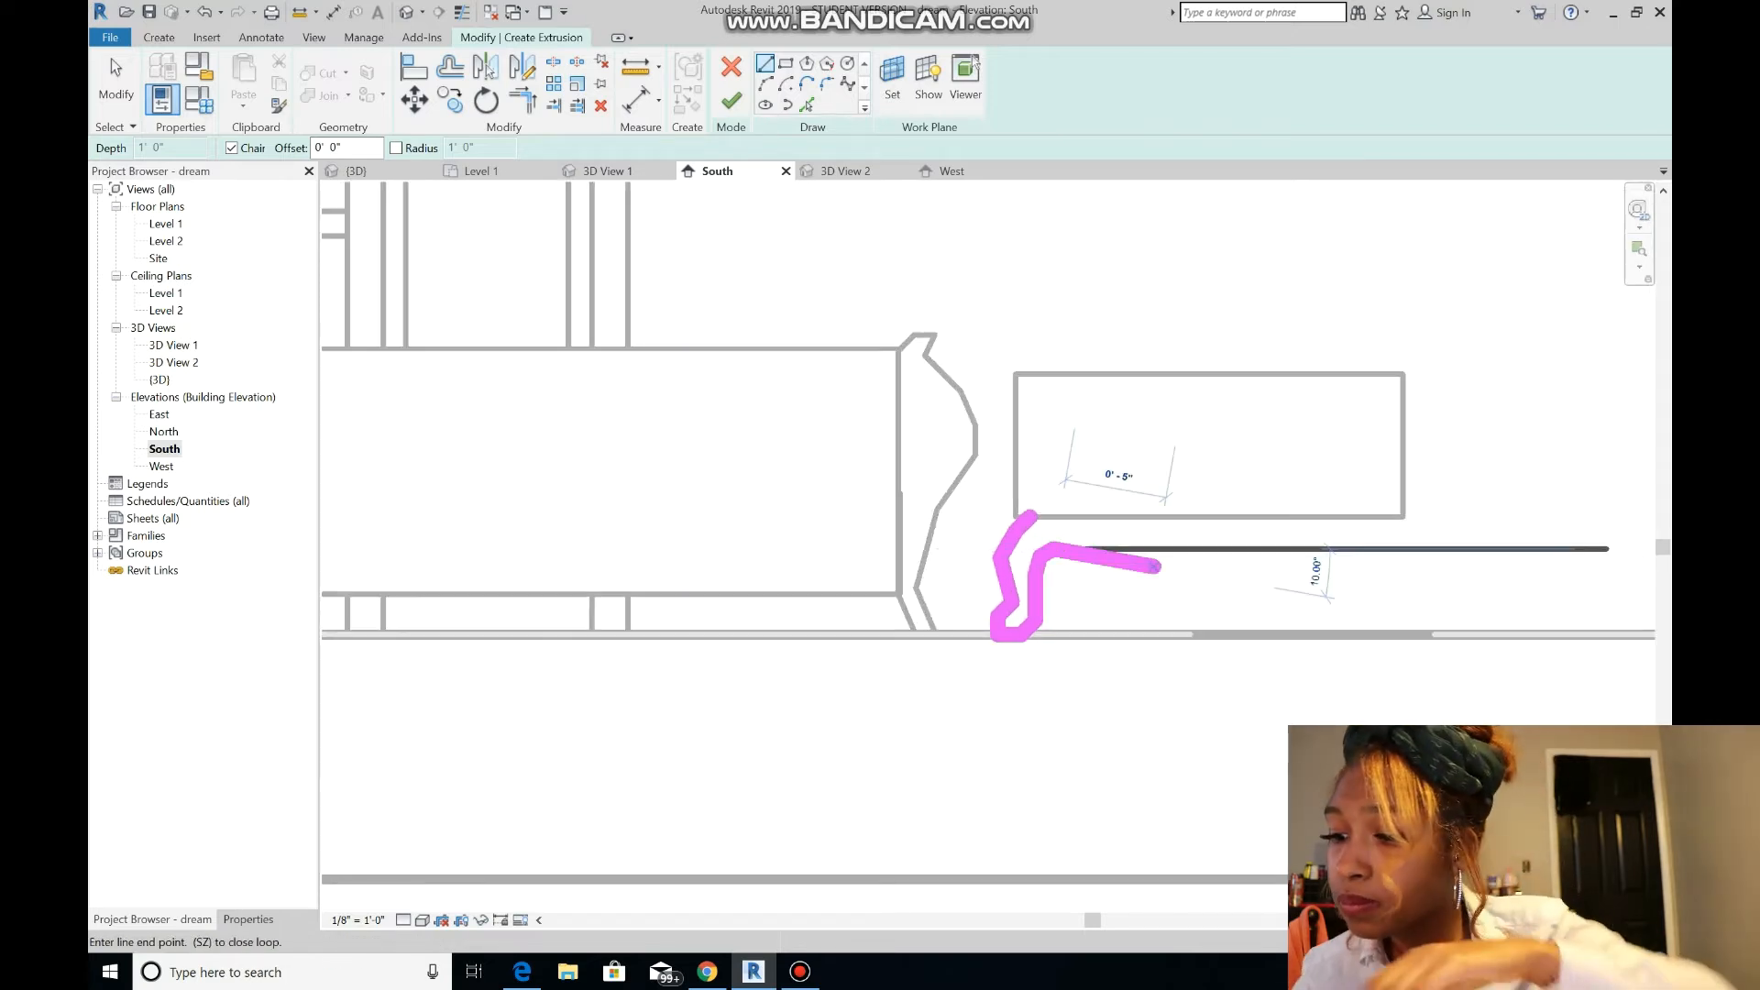
scroll(1511, 551, up, 5)
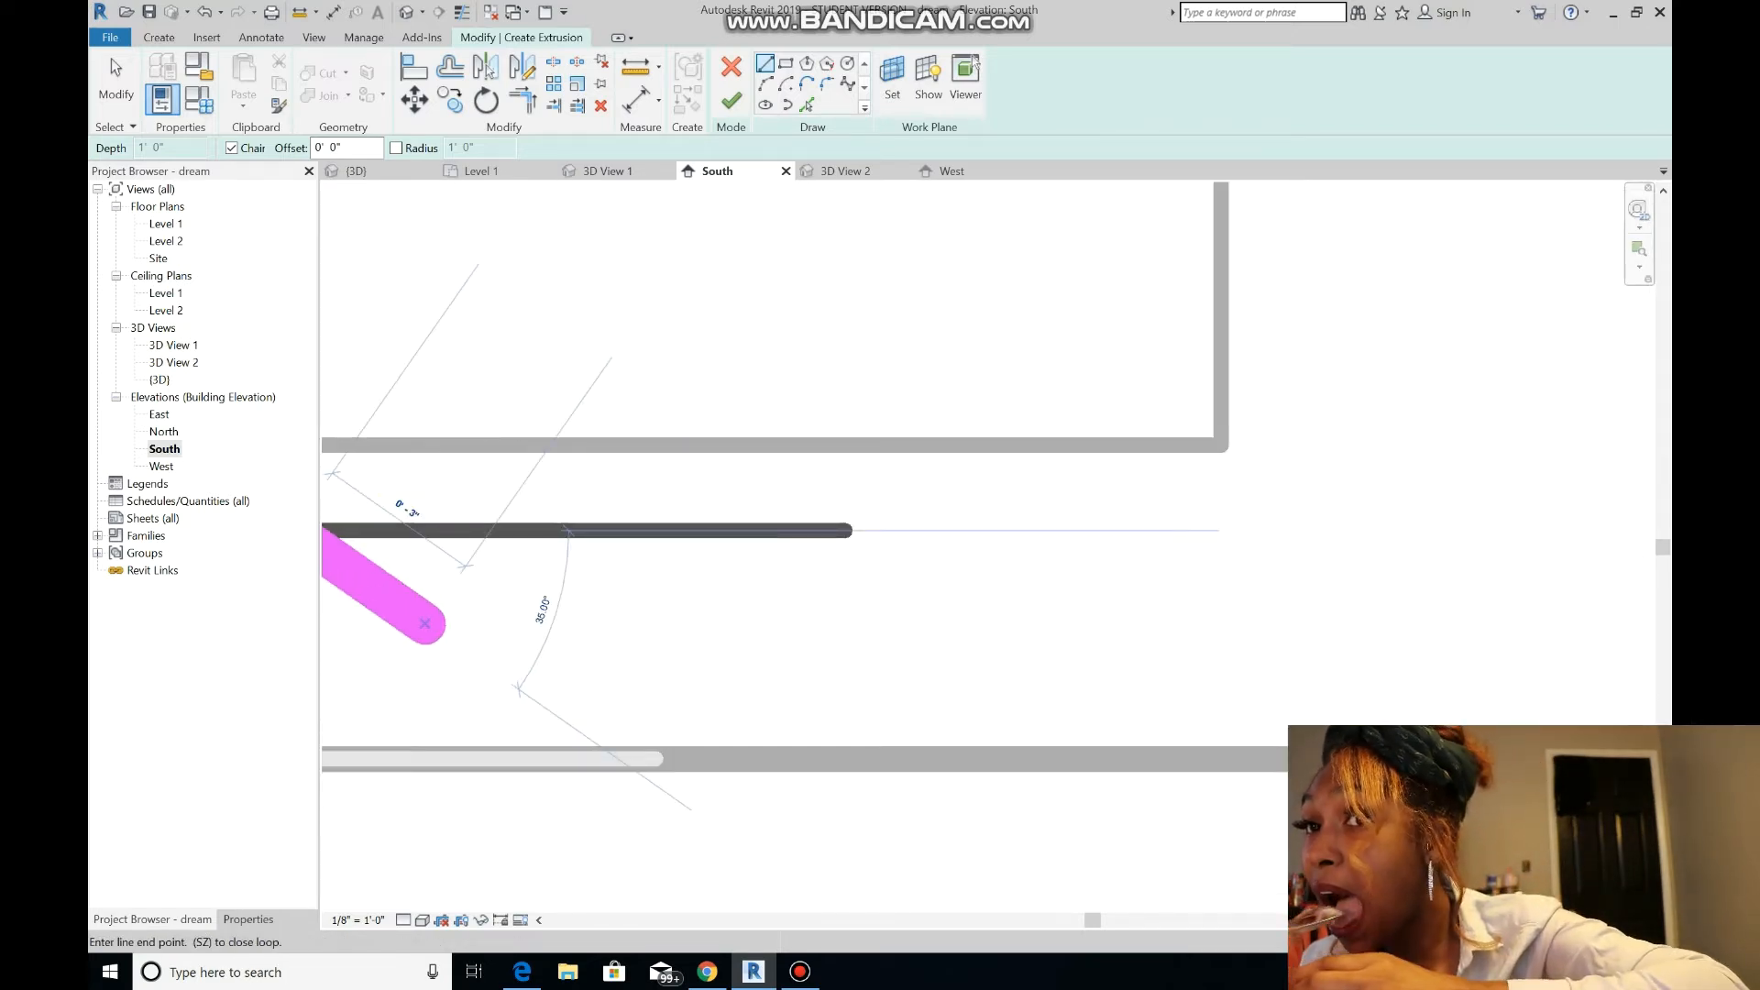
scroll(427, 622, down, 2)
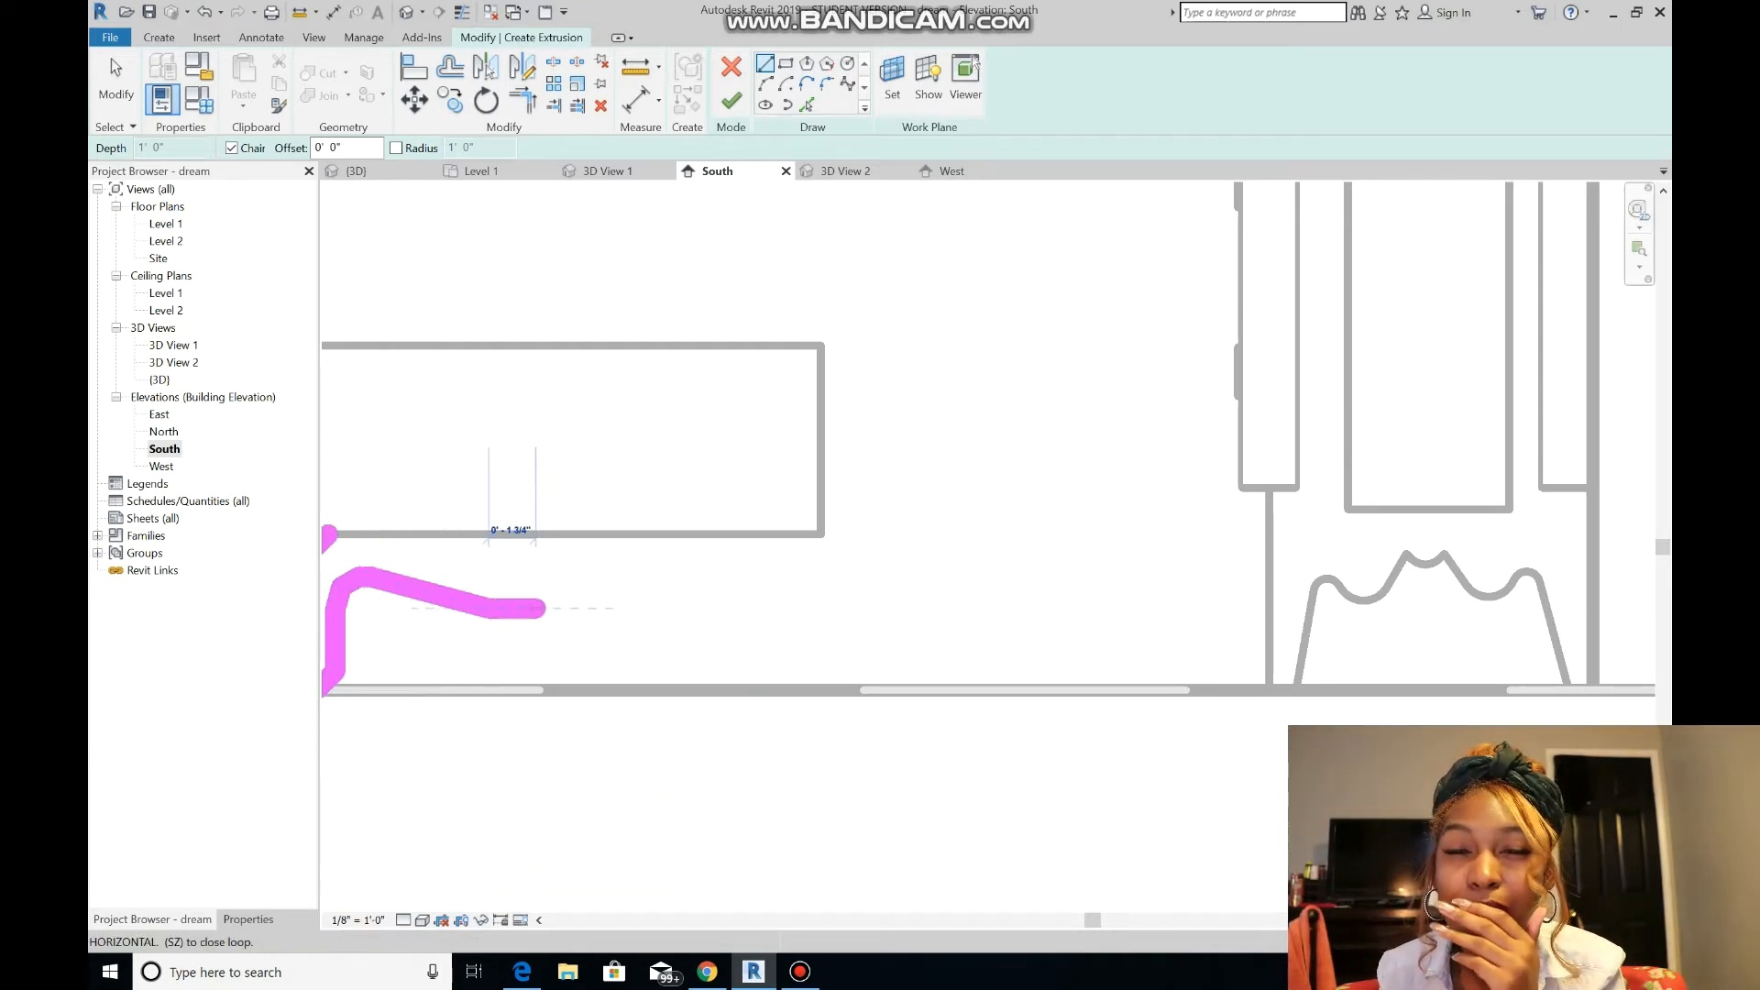
scroll(545, 609, down, 2)
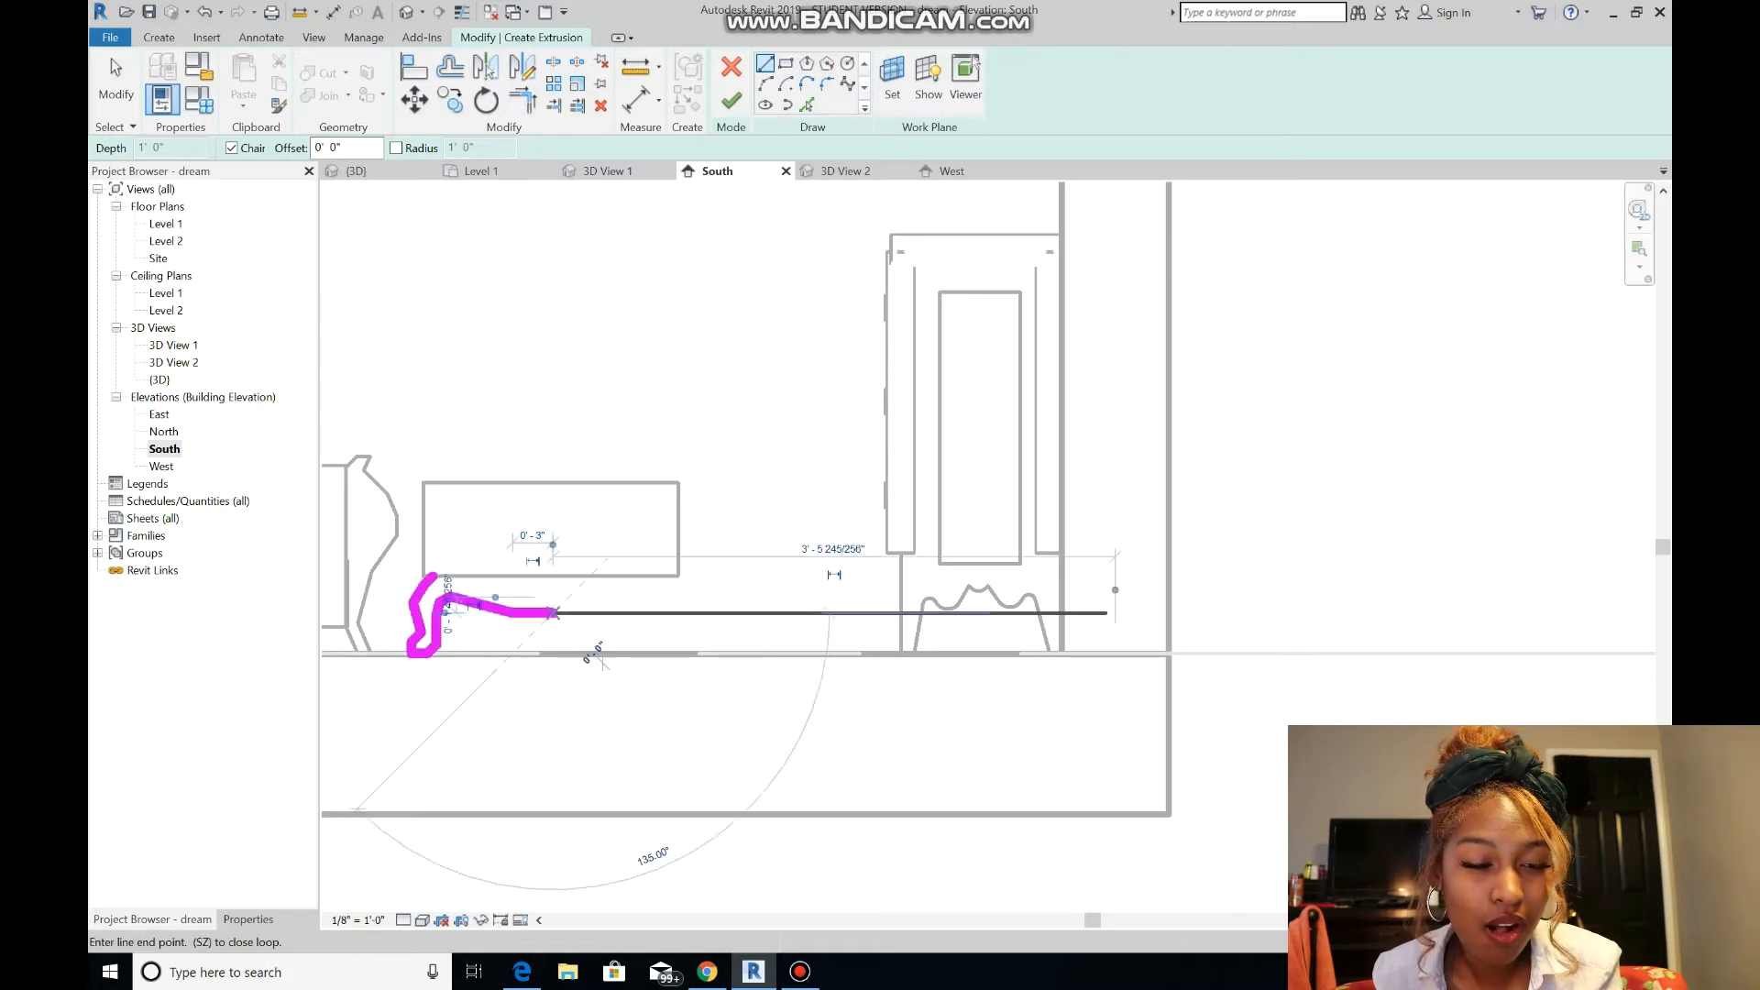
- Sketch short segments rising from the flat segment toward the block's far lower corner and end the line chain
scroll(571, 610, up, 3)
click(577, 609)
click(707, 561)
scroll(708, 563, down, 2)
key(Escape)
key(Escape)
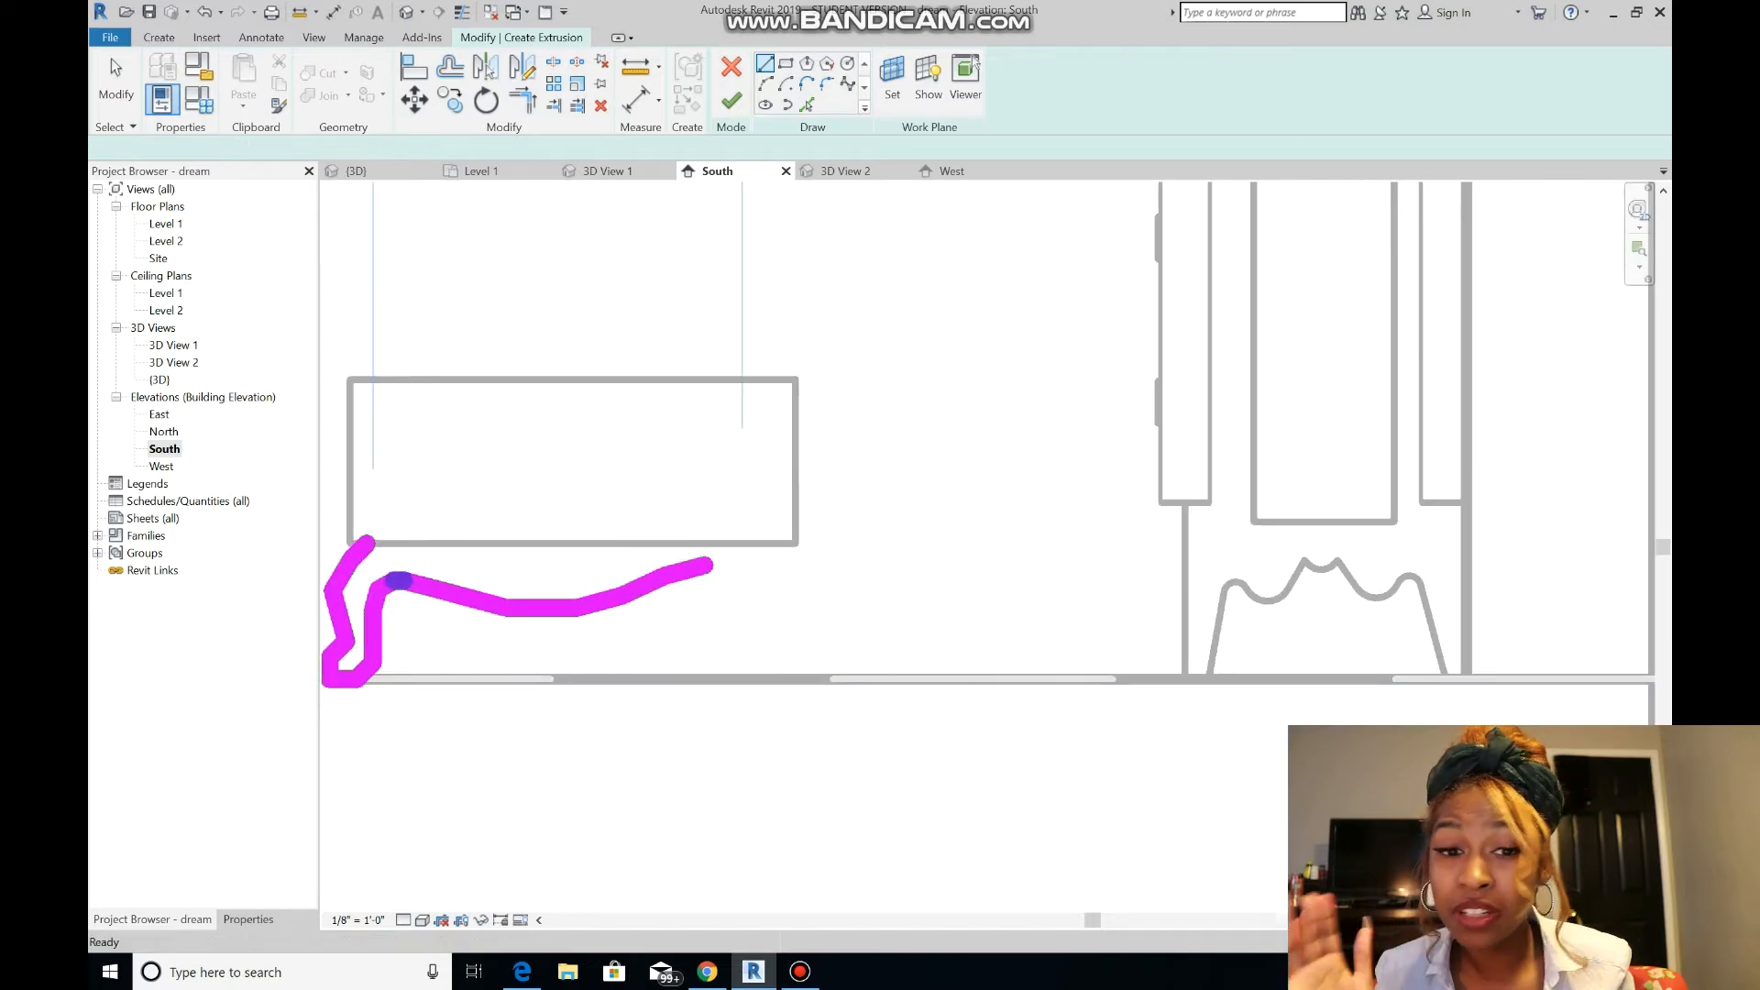
- Delete the three rising segments at the outline's open end, back to the flat segment
click(688, 571)
key(Delete)
click(662, 577)
key(Delete)
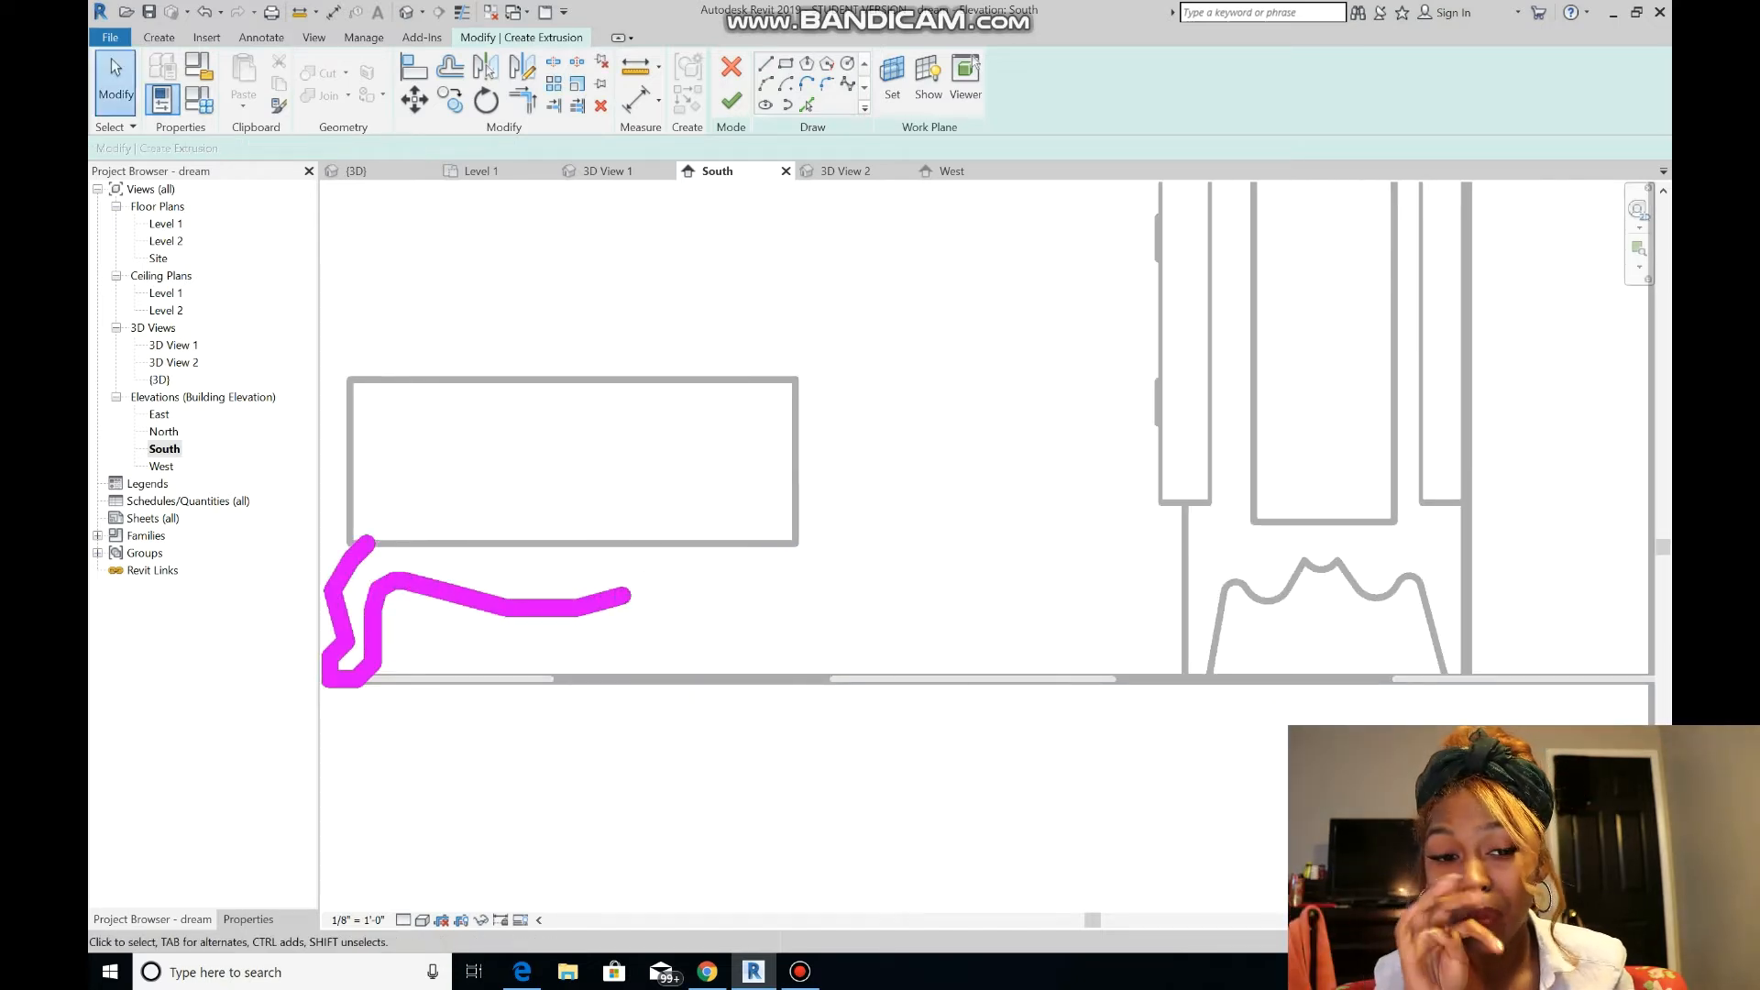
click(600, 600)
key(Delete)
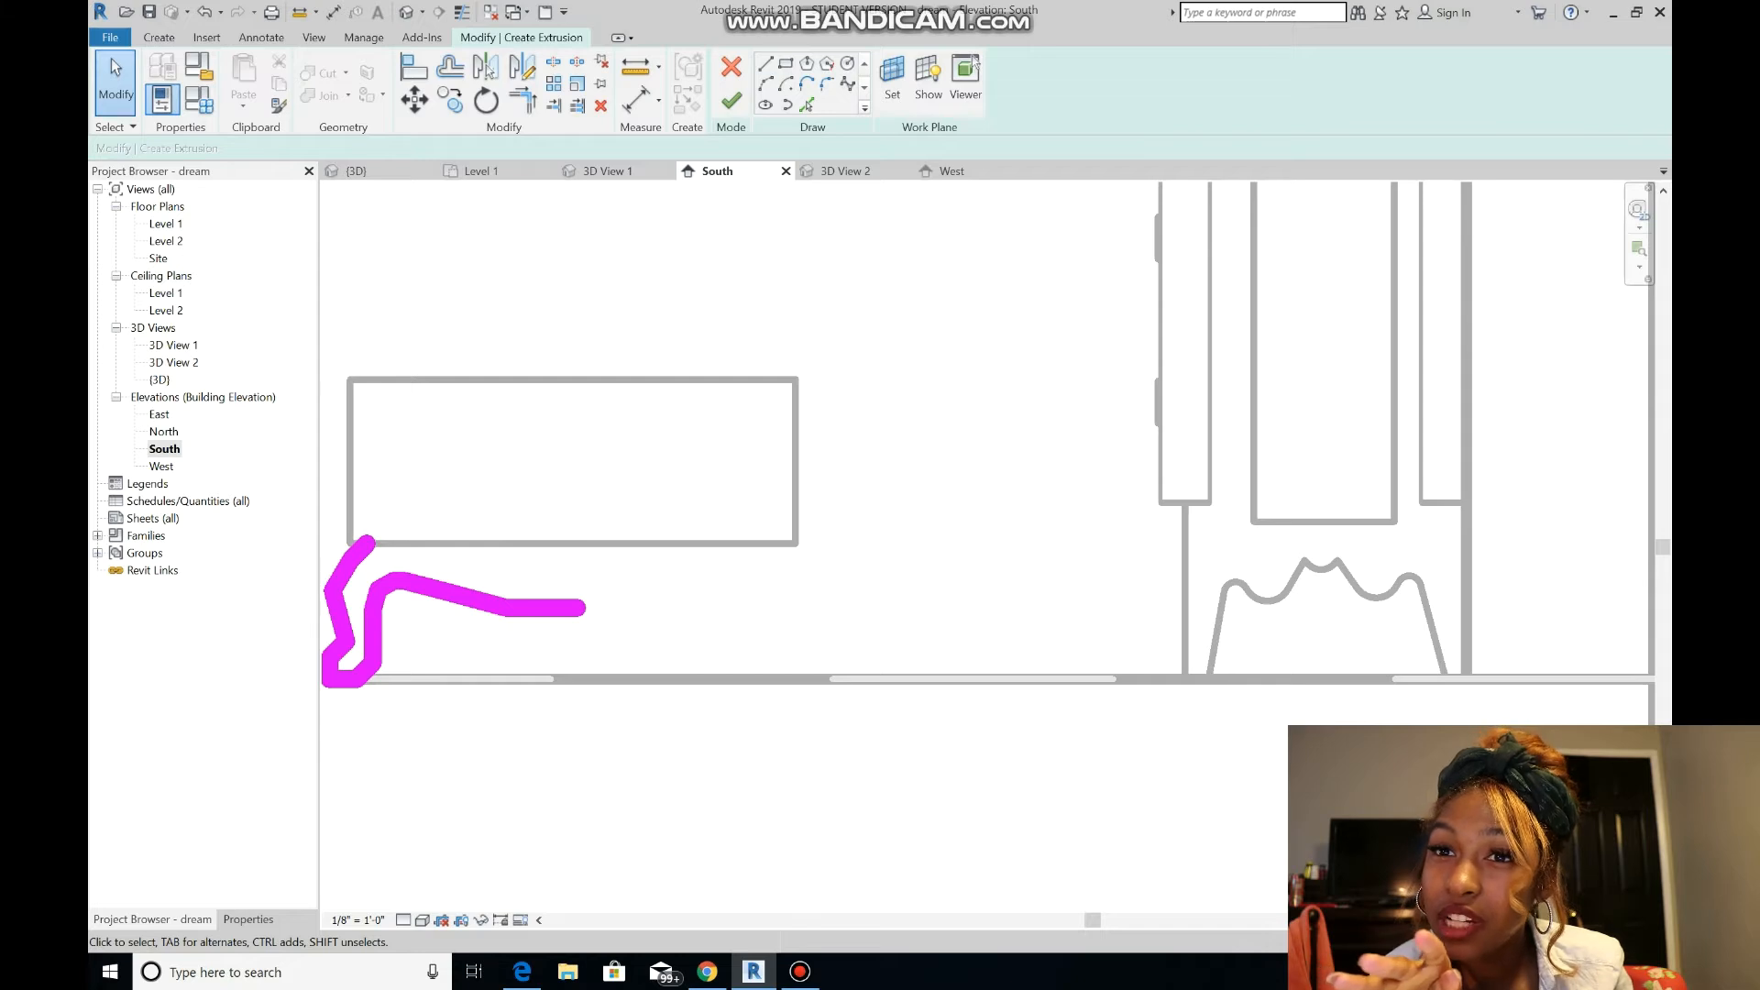
- Extend the bench base outline's flat segment by about 2", add a gently rising segment and a short cap segment, and end the line chain
click(584, 608)
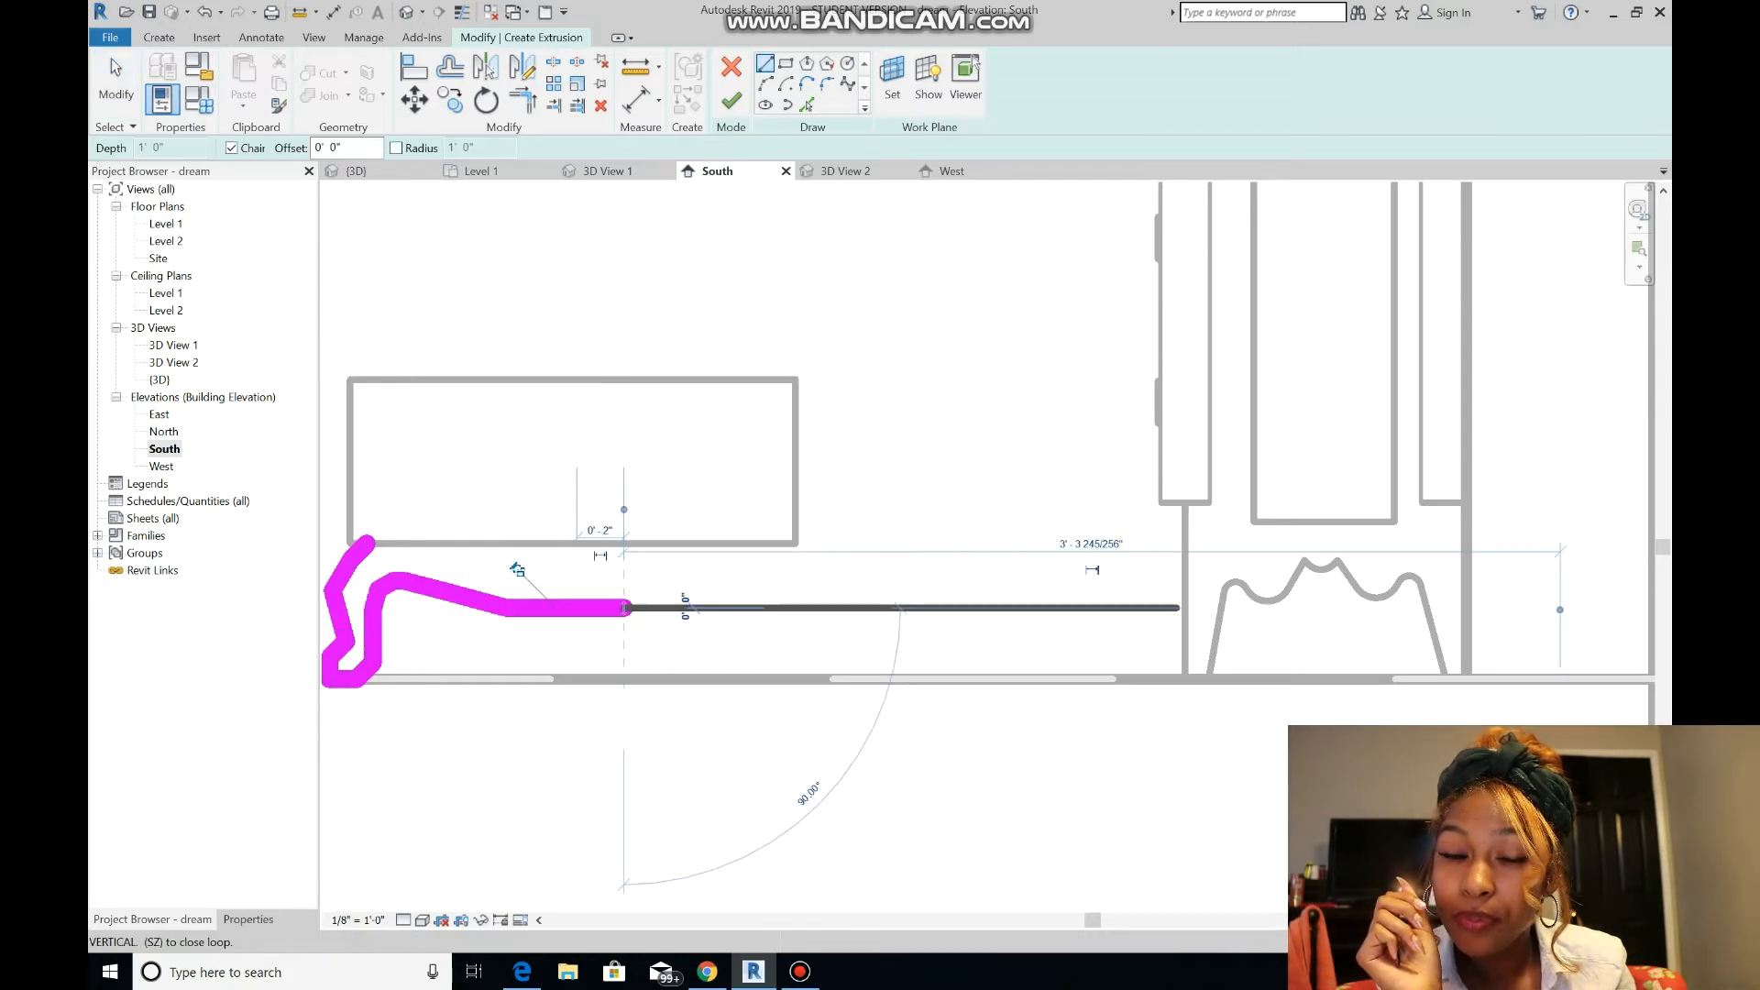
click(668, 596)
click(728, 580)
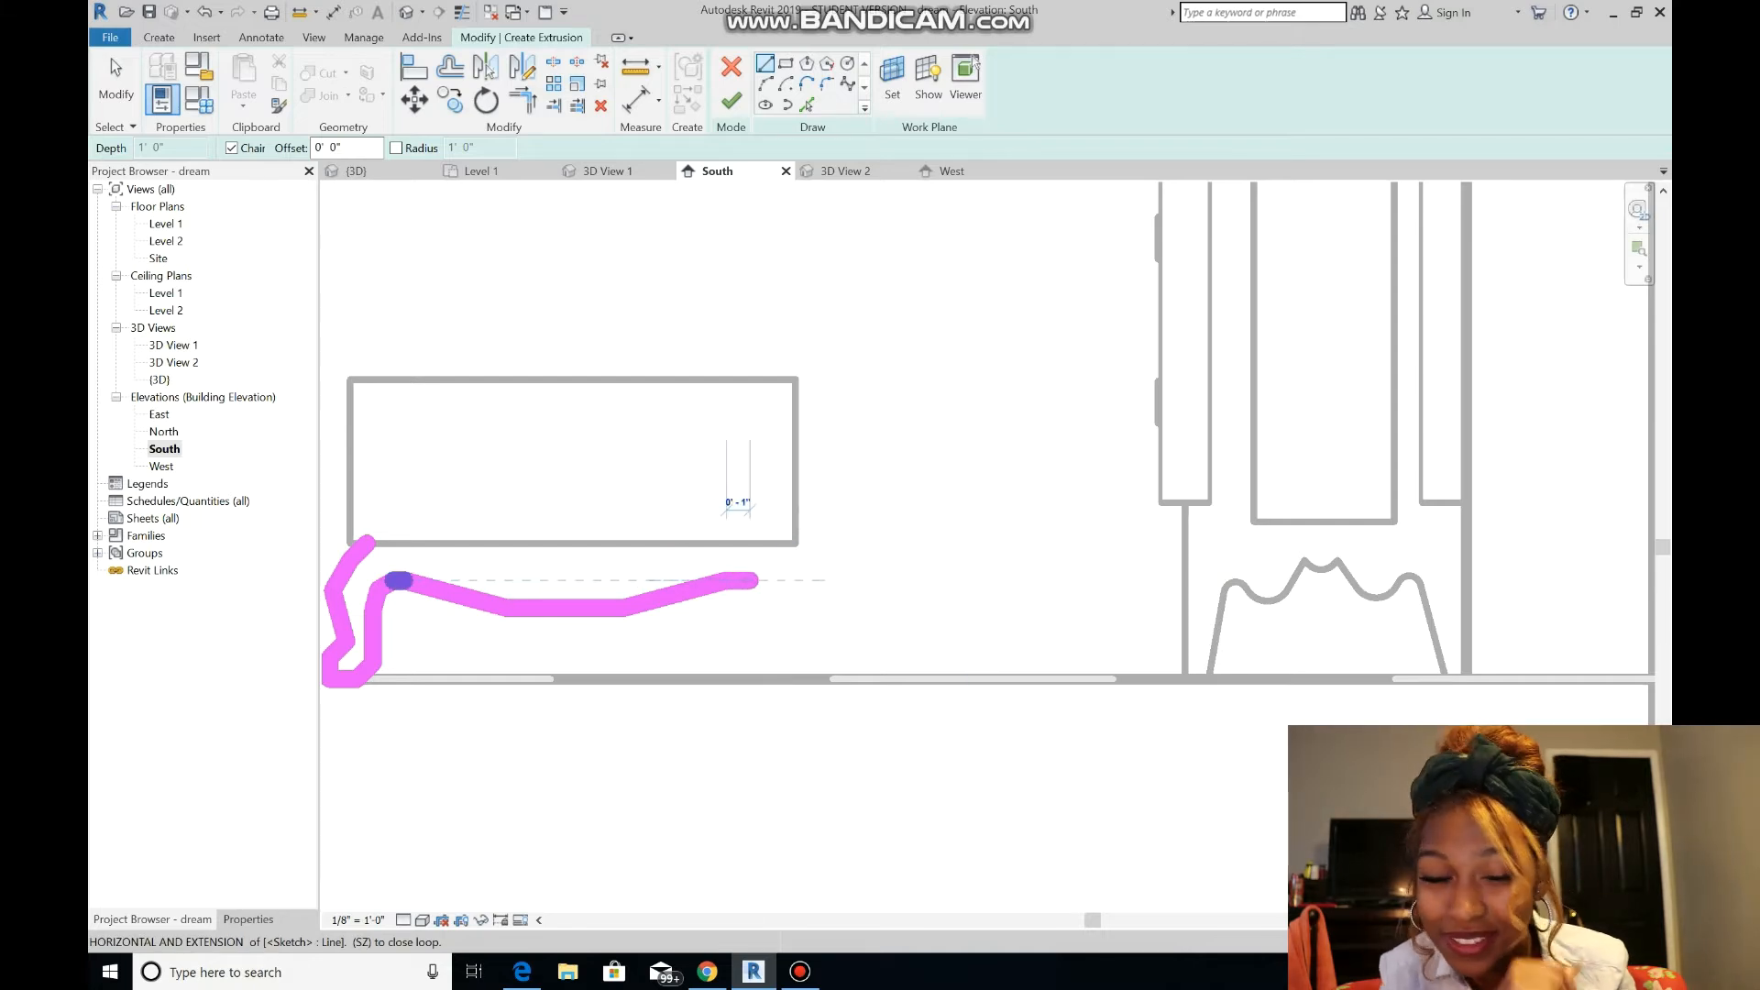
click(753, 585)
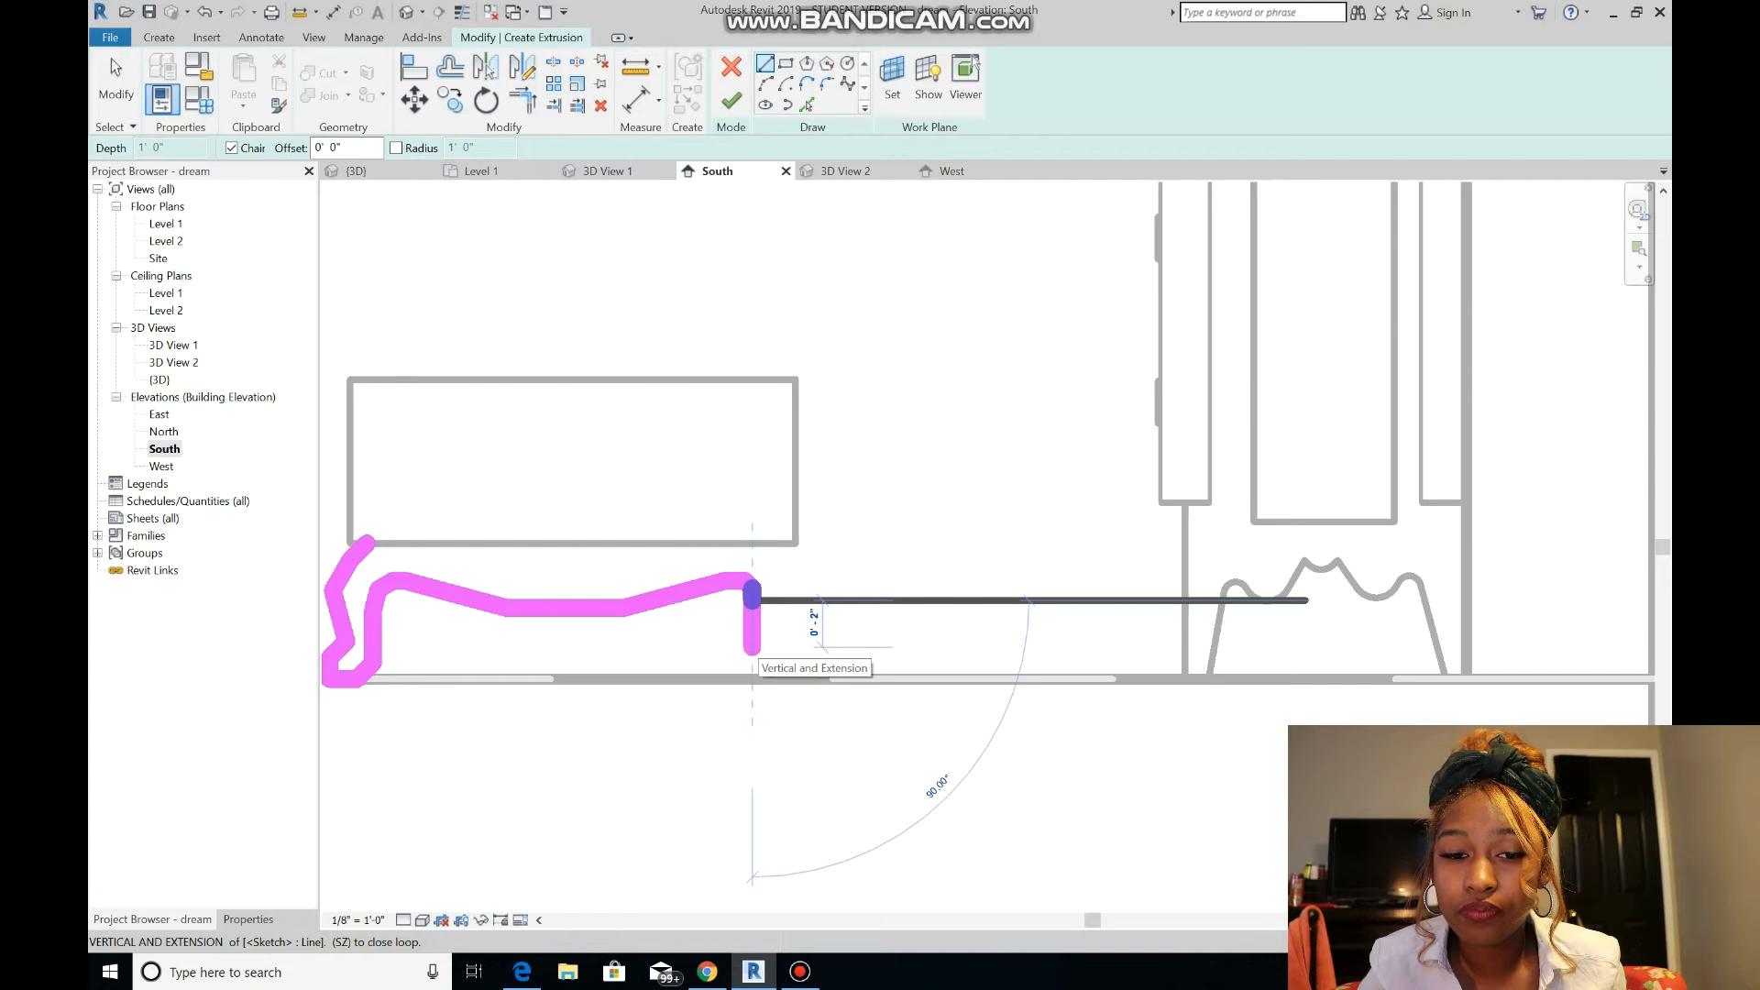
key(Escape)
key(Escape)
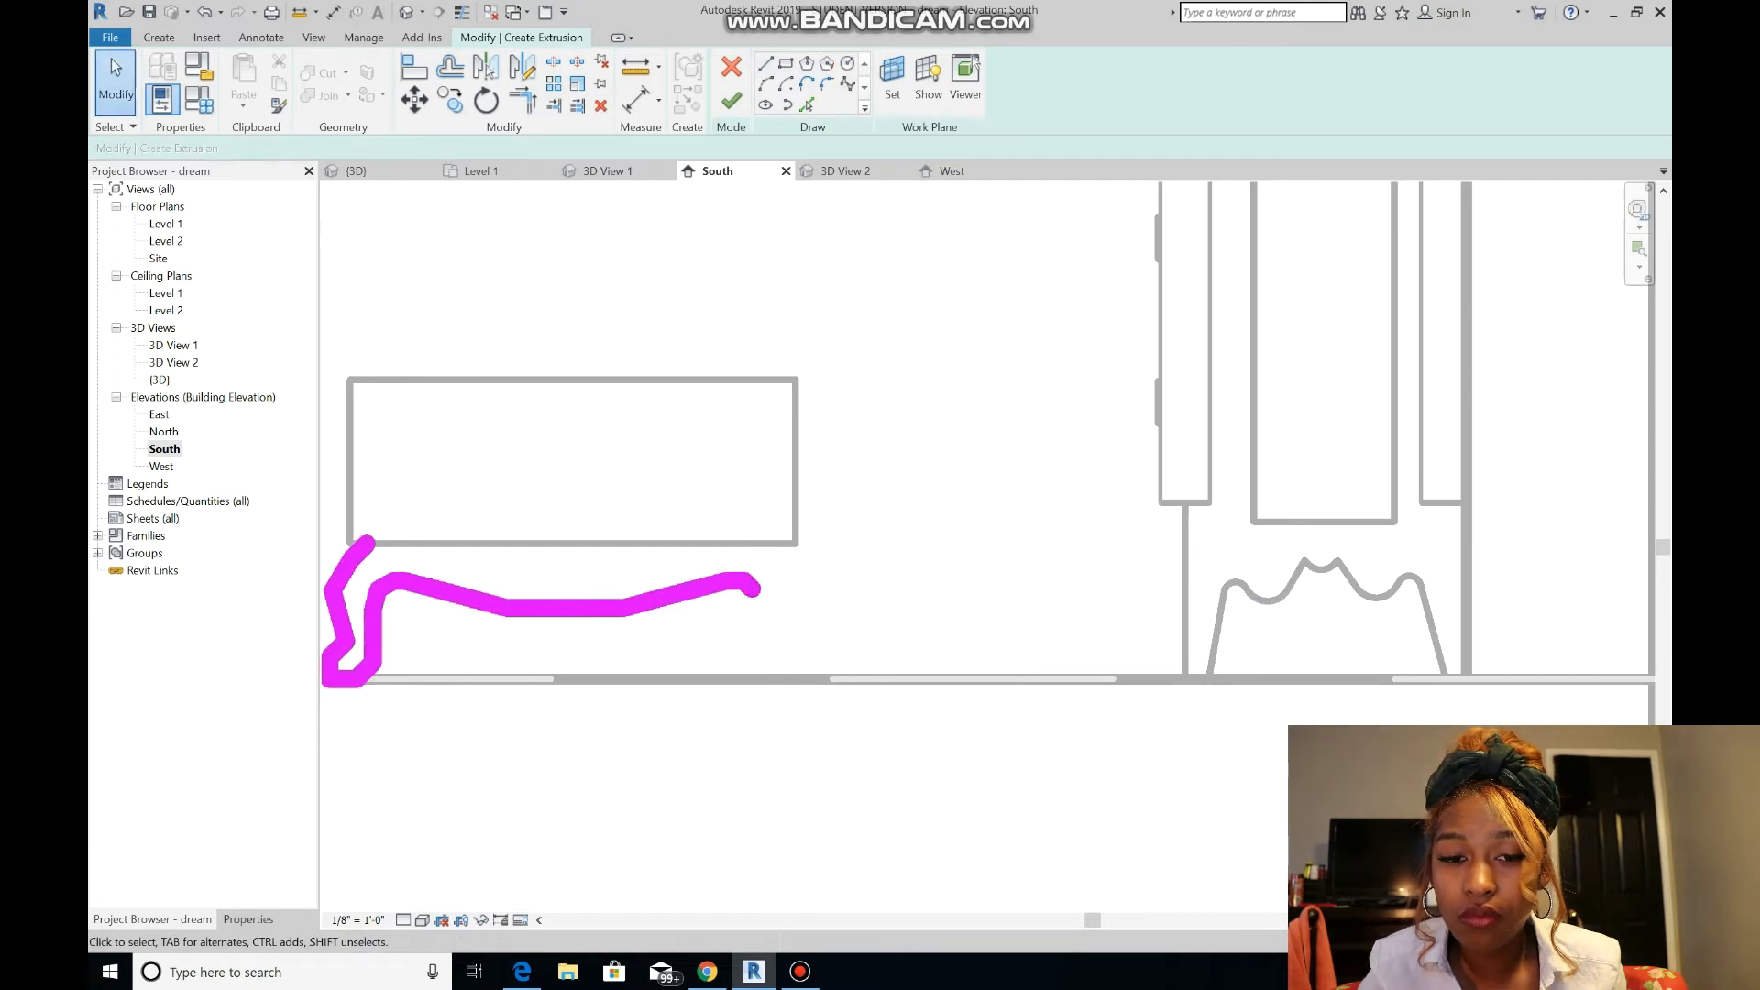
- Sketch the second leg's inner edge, curving off the short cap segment and running down to just above the floor
key(l)
key(i)
click(752, 585)
scroll(761, 599, up, 2)
click(761, 597)
click(770, 624)
scroll(767, 673, down, 2)
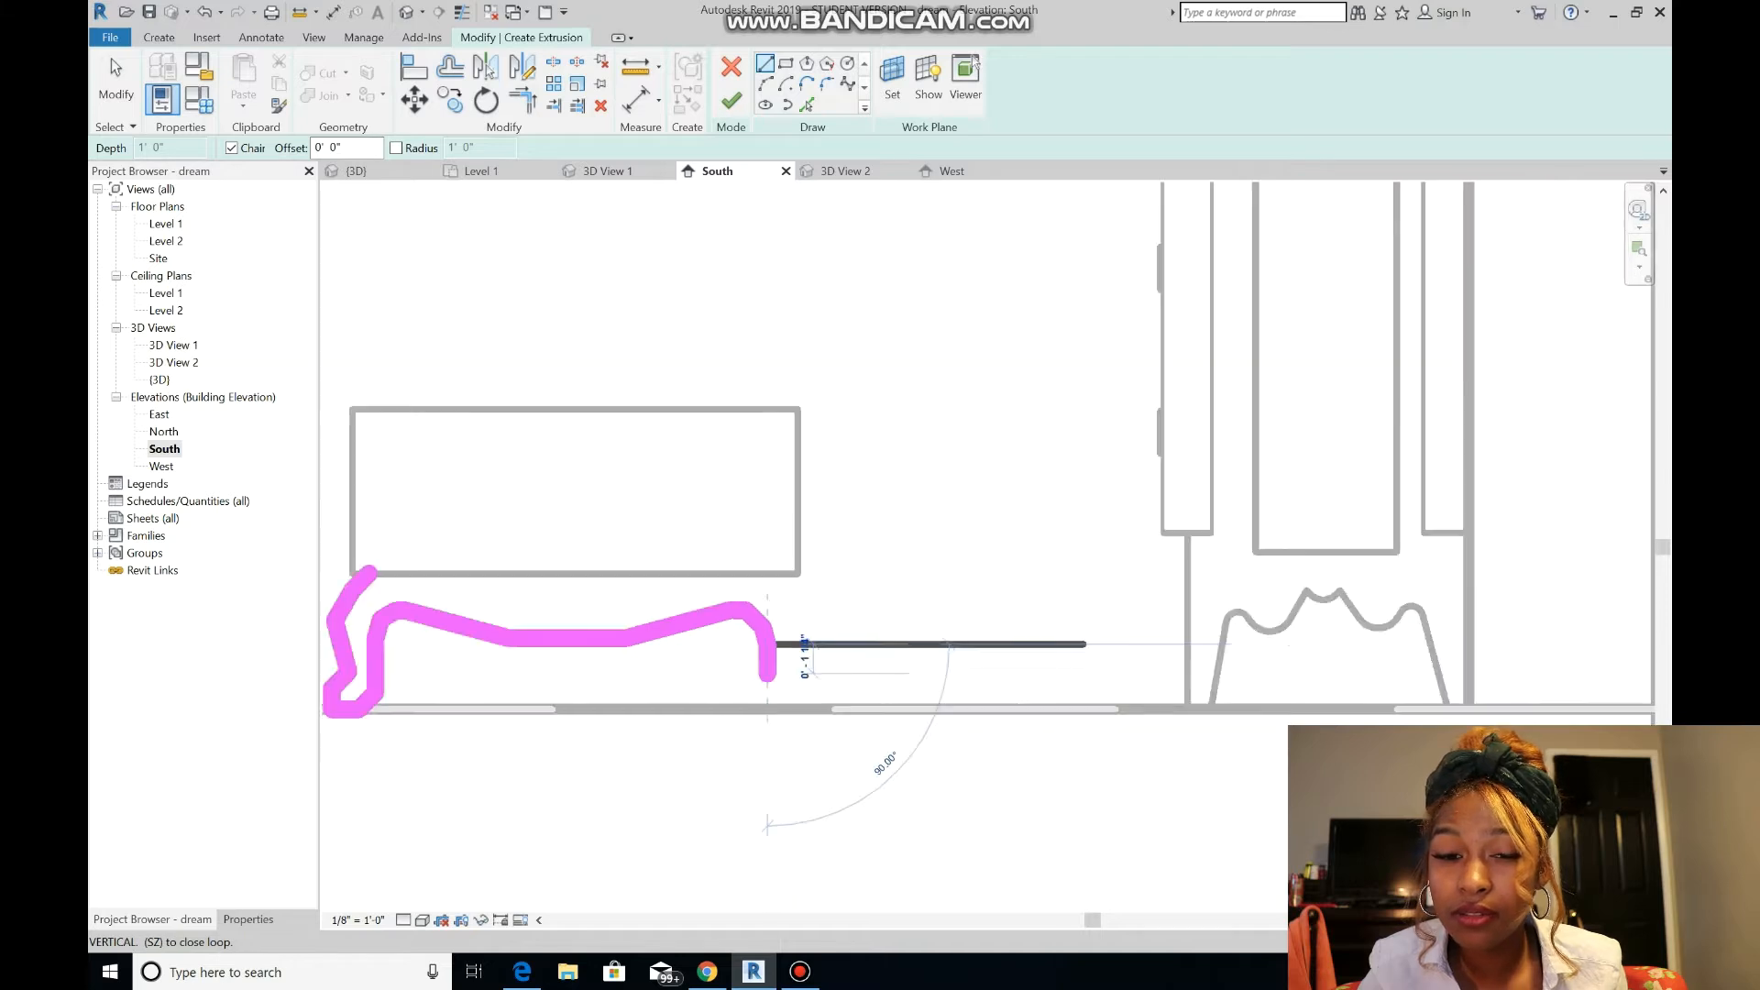
scroll(767, 674, down, 1)
click(770, 692)
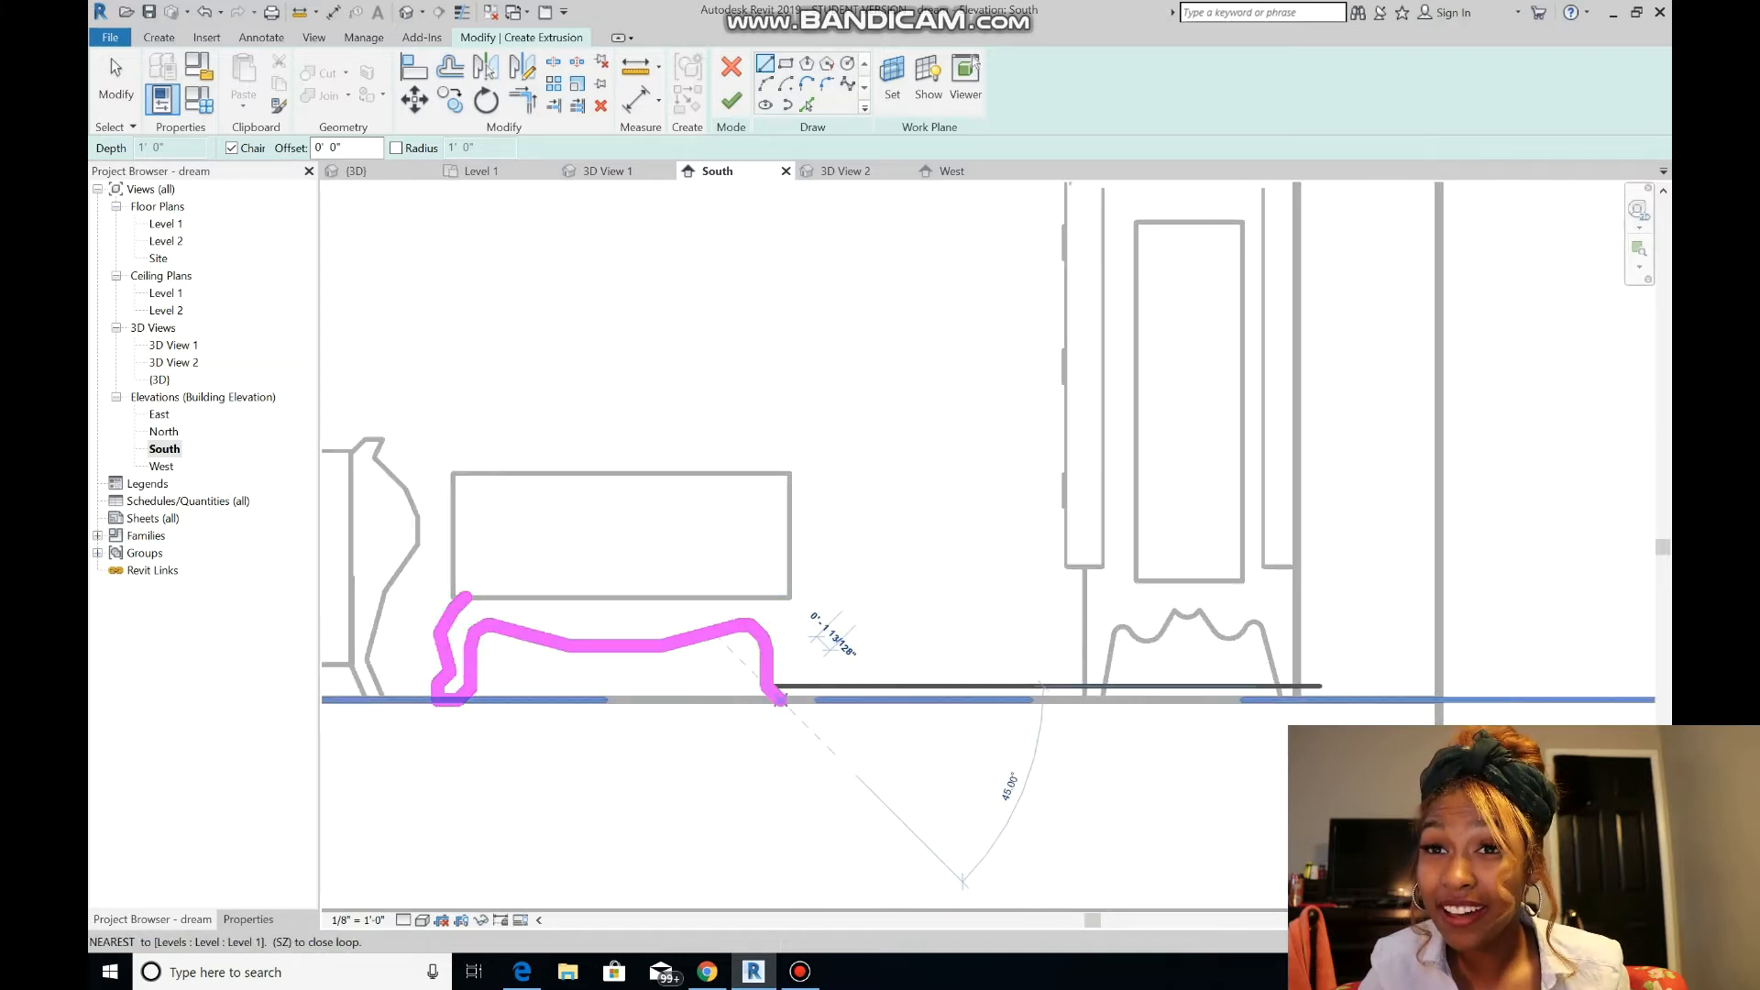
- Sketch the second leg's foot along the floor line and start its outer edge back upward
click(781, 700)
click(799, 701)
click(798, 682)
click(816, 623)
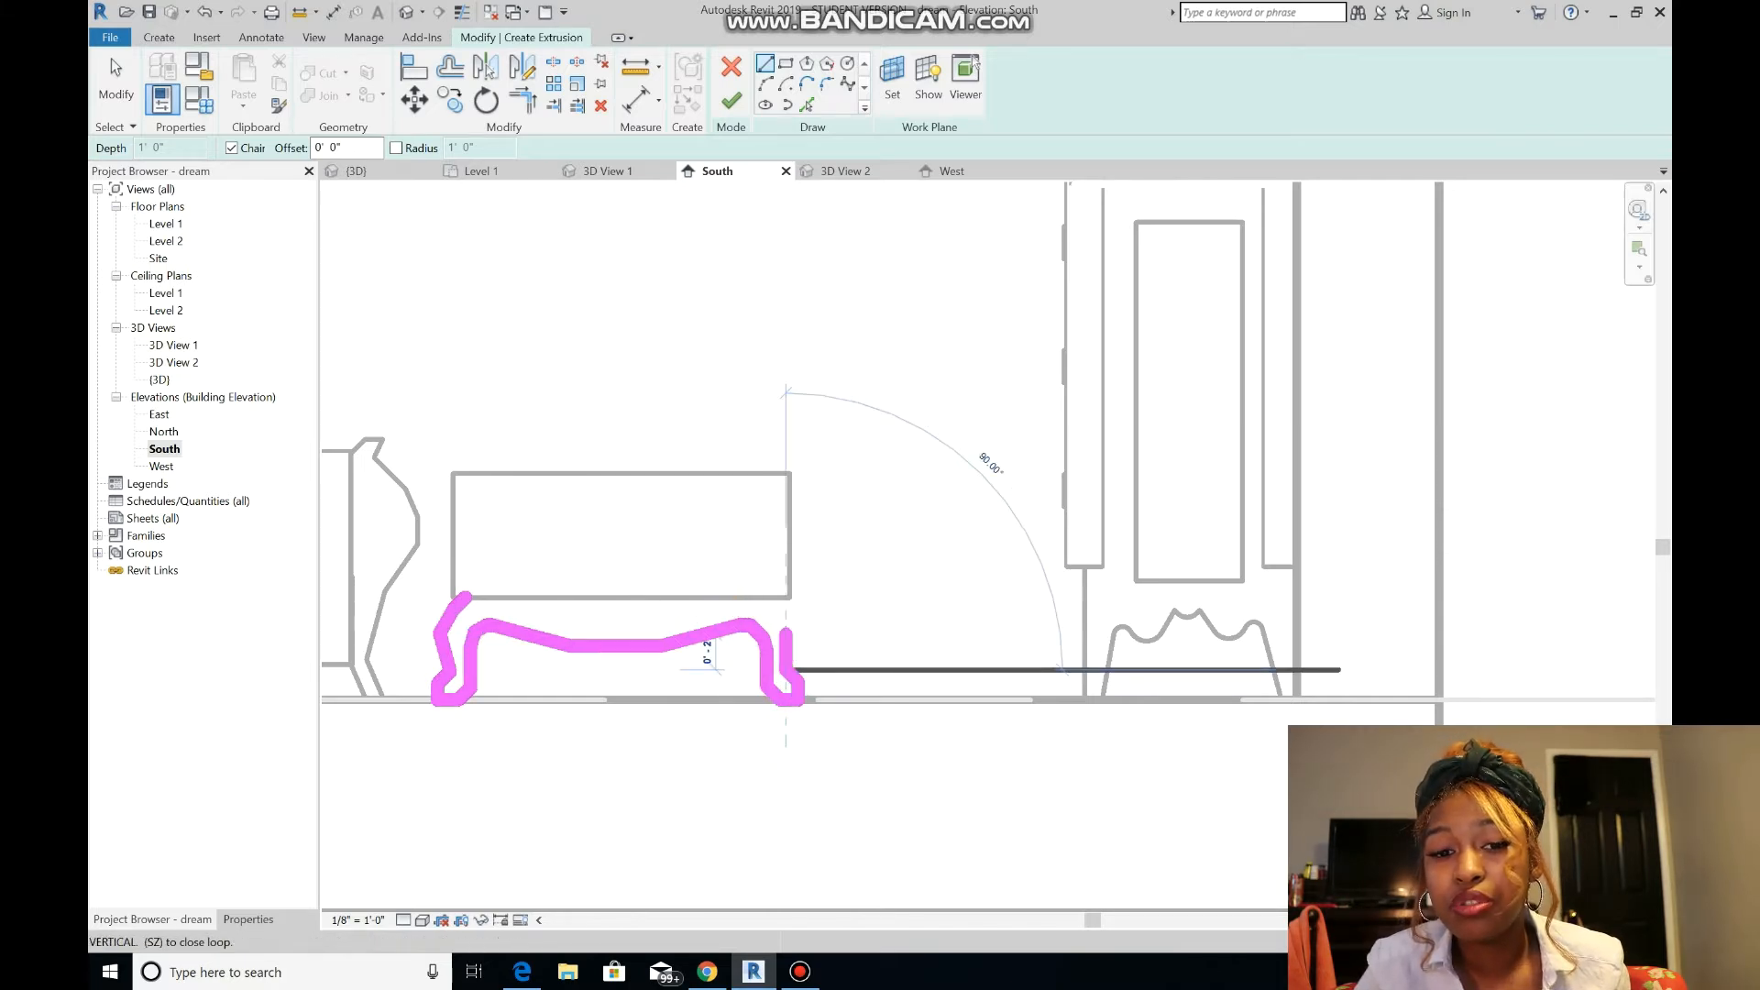
- Continue the second leg's outer edge up to the block's lower corner and close the outline along the block's underside
scroll(804, 664, up, 5)
click(801, 614)
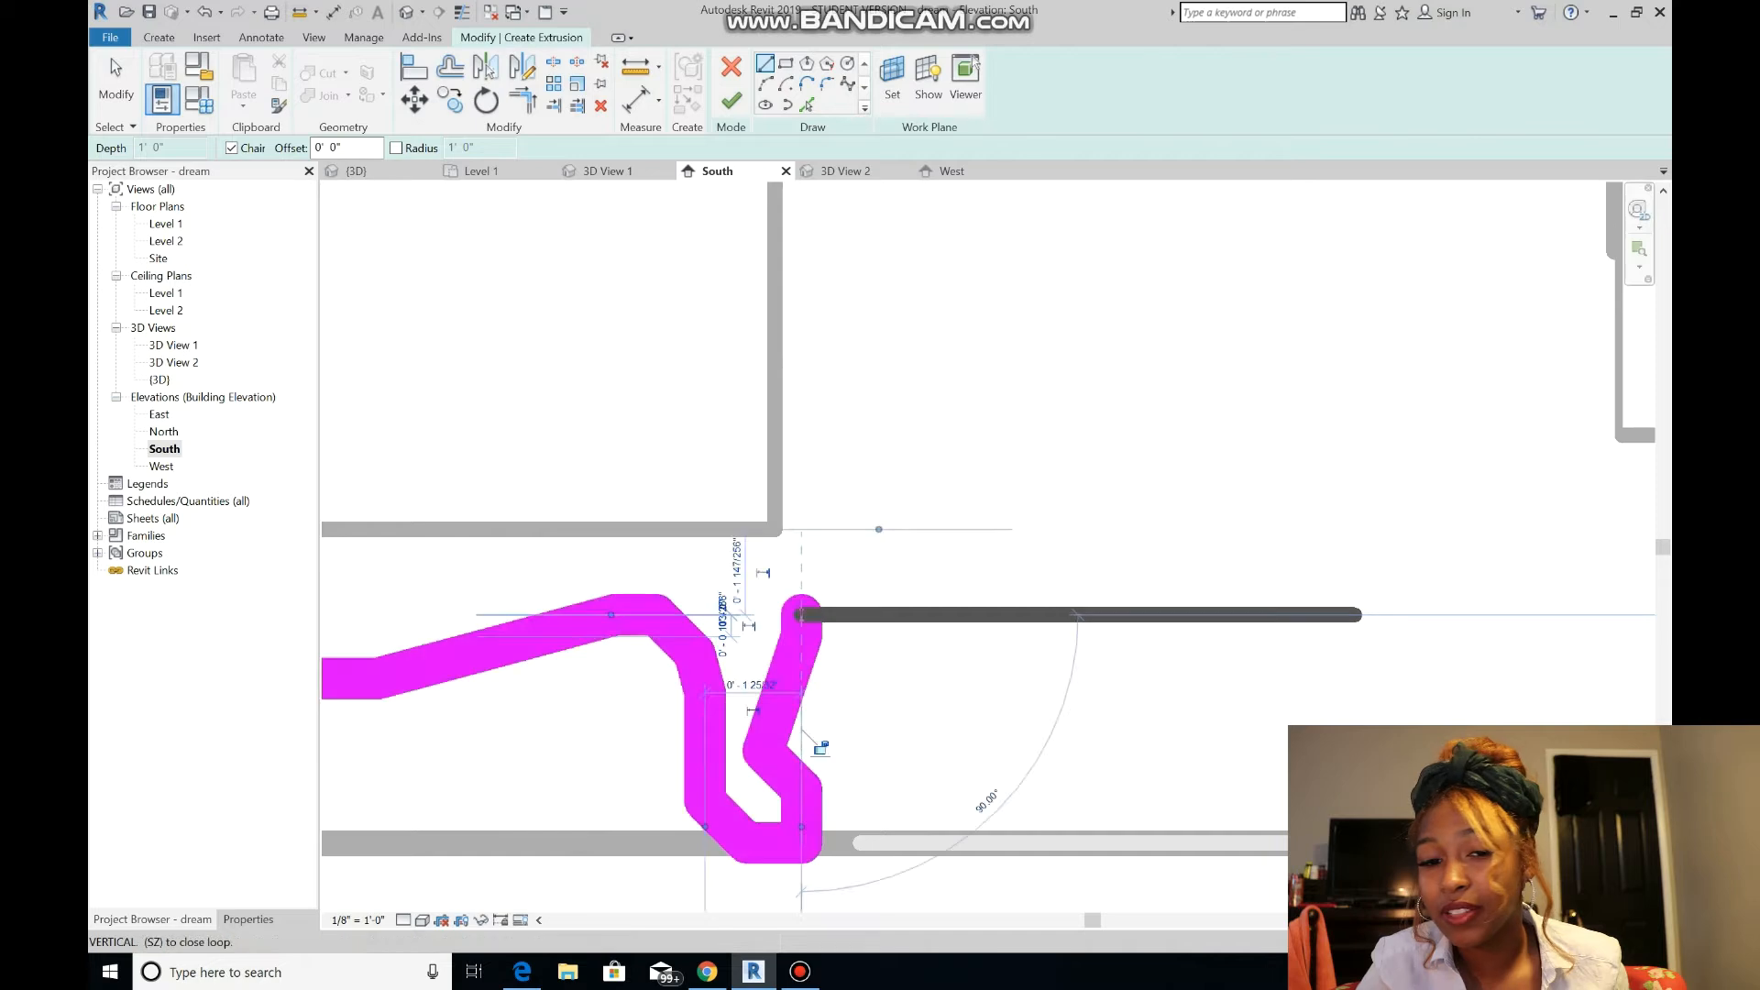
click(789, 568)
scroll(762, 637, down, 8)
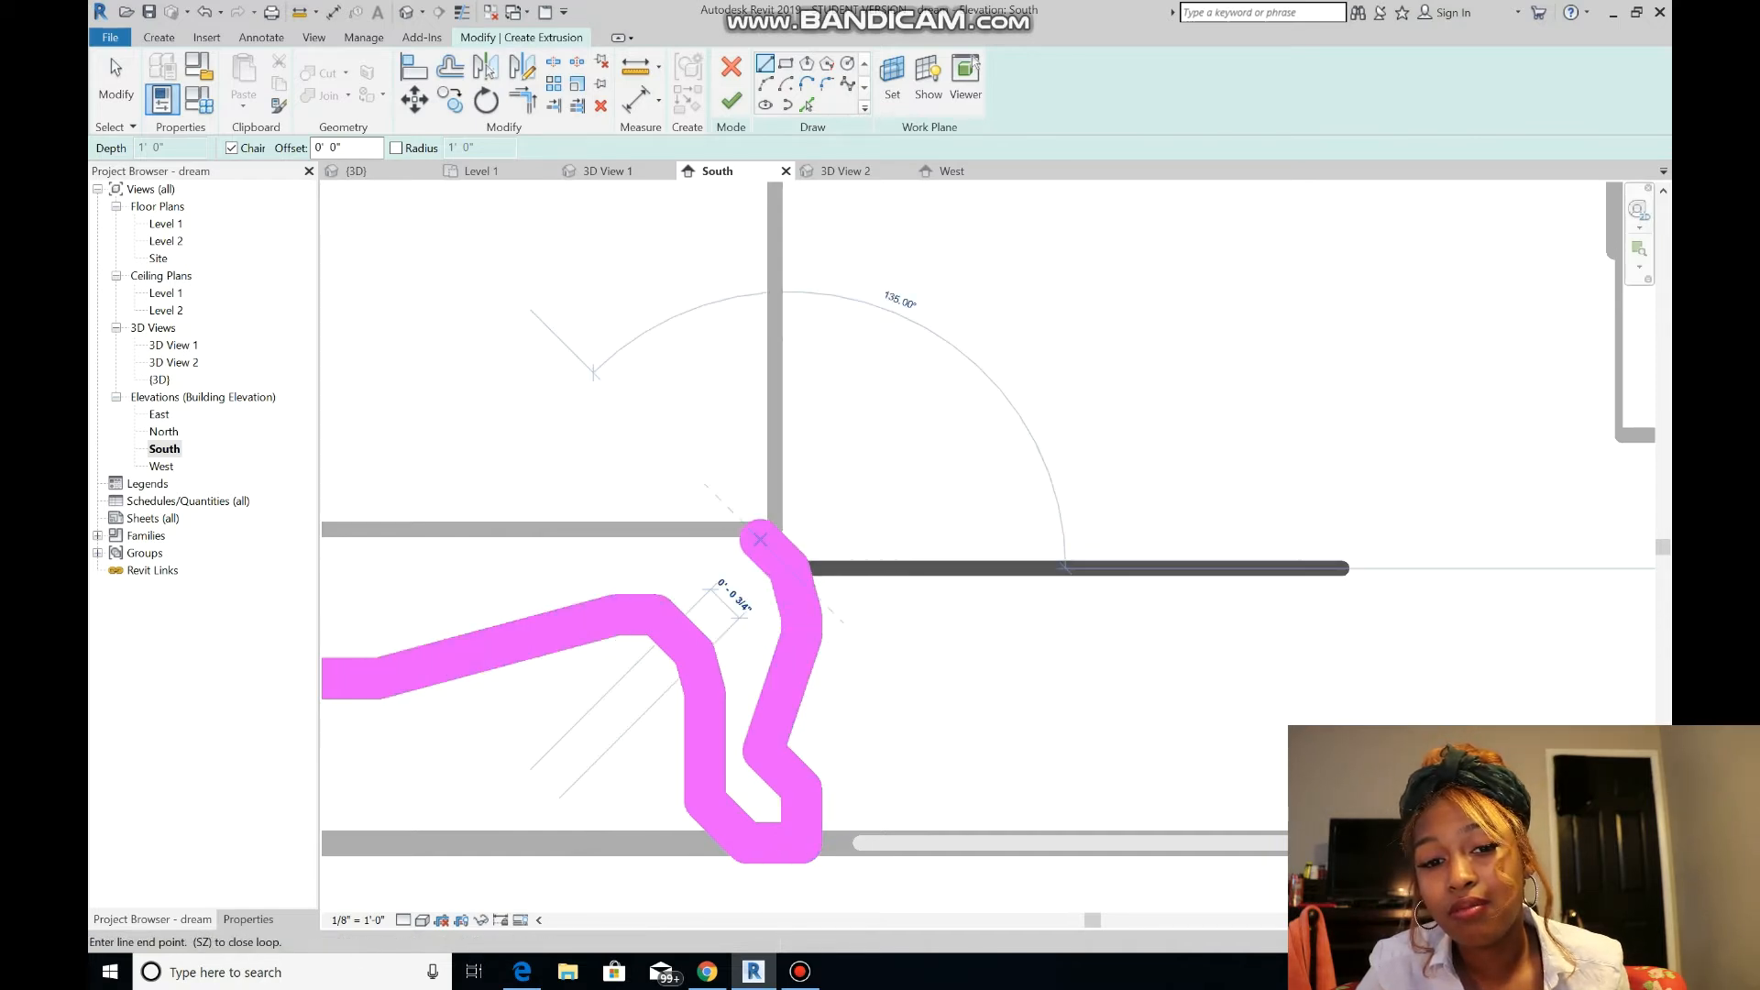
click(544, 563)
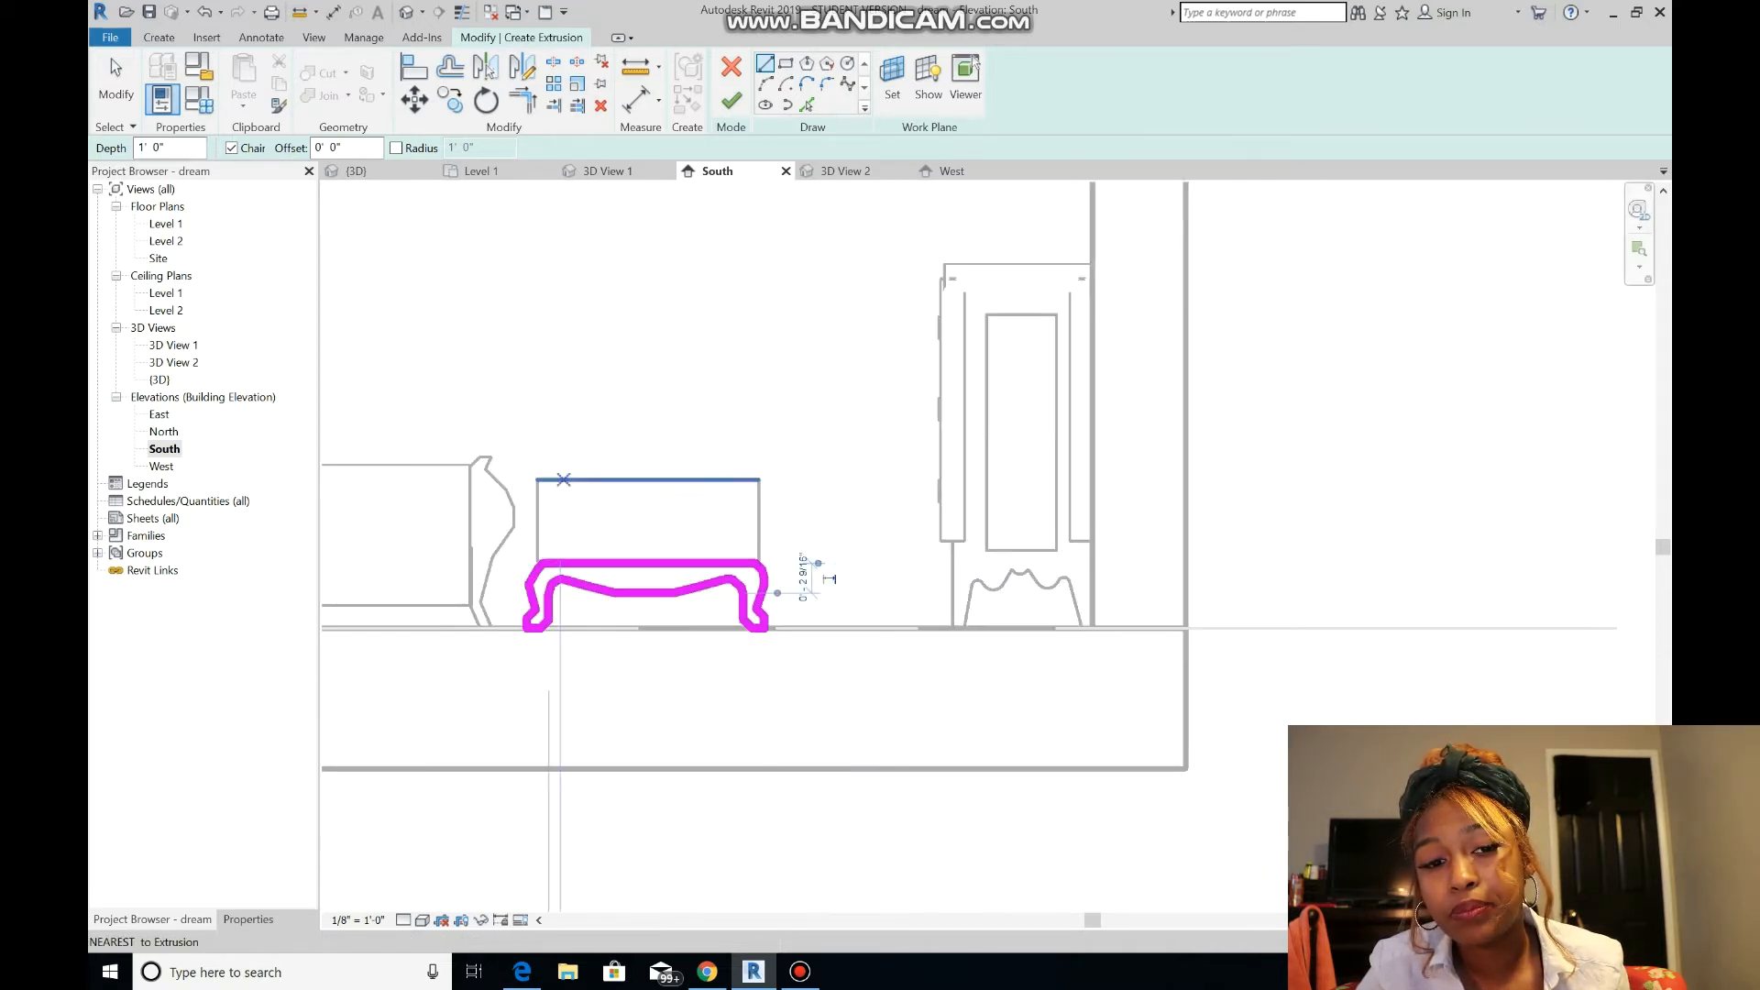
- Finish the bench base extrusion, remove the plain block above it, and return to the South elevation
click(730, 101)
click(356, 171)
key(Escape)
click(717, 170)
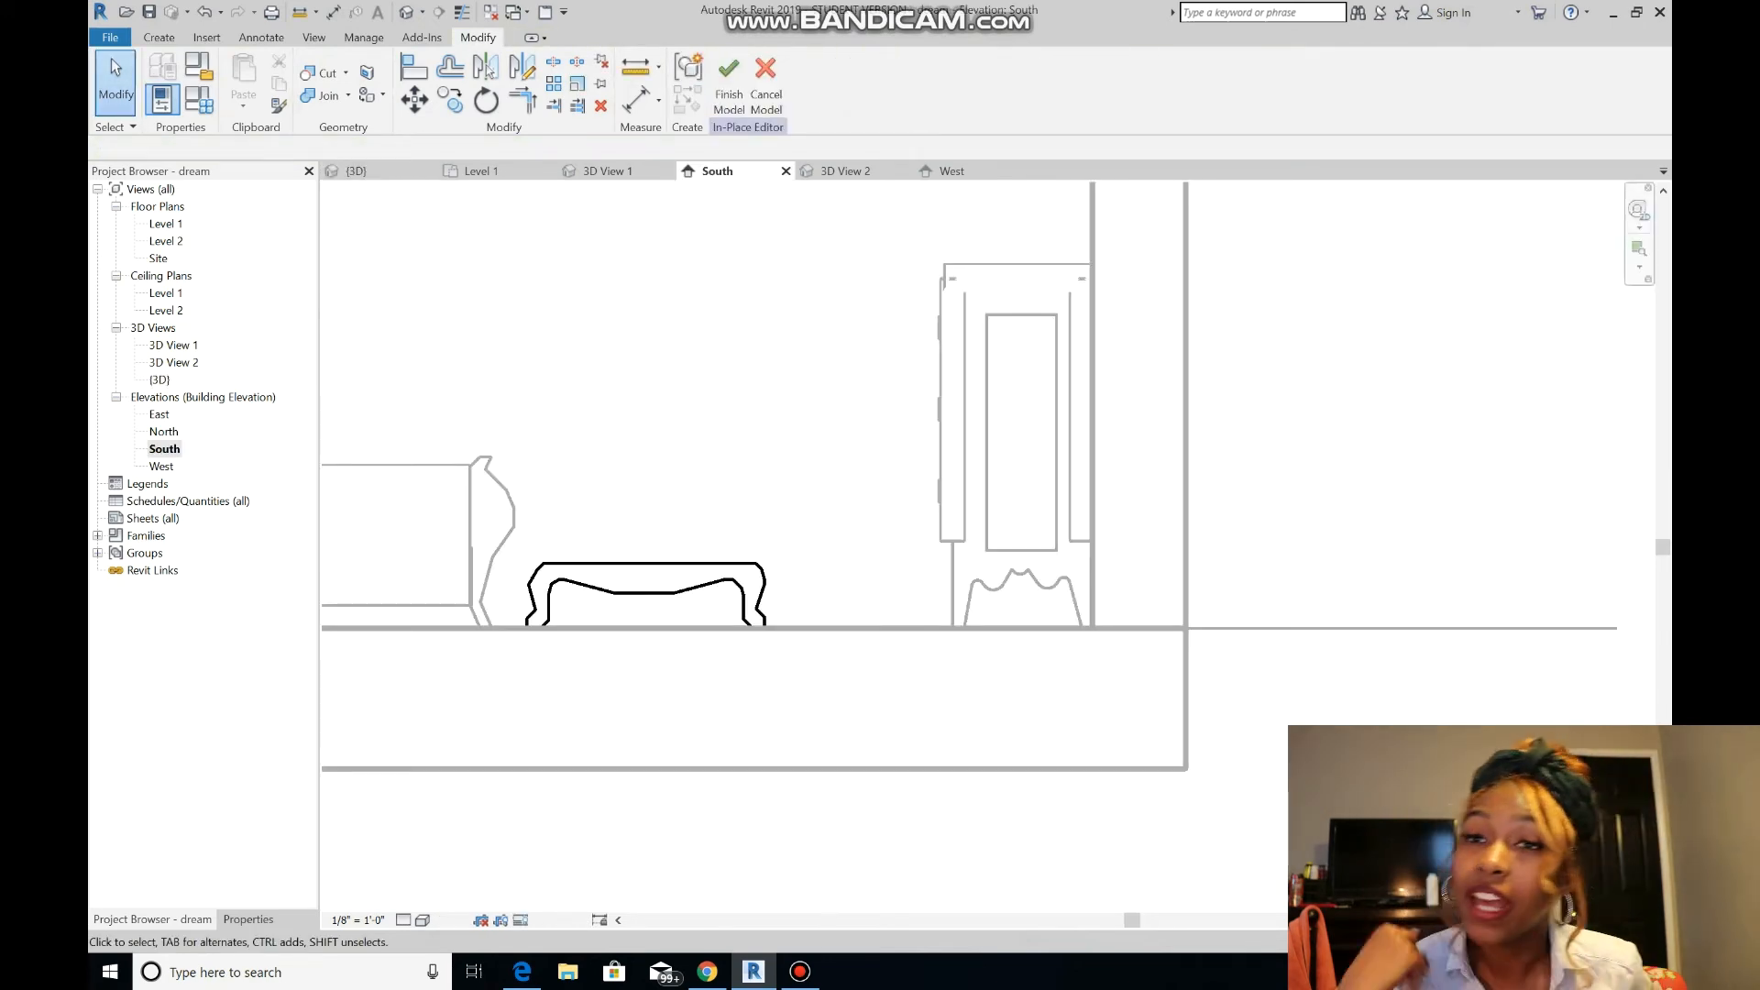
- Start a new extrusion and set its work plane by picking the bench base
click(159, 37)
click(290, 82)
click(890, 83)
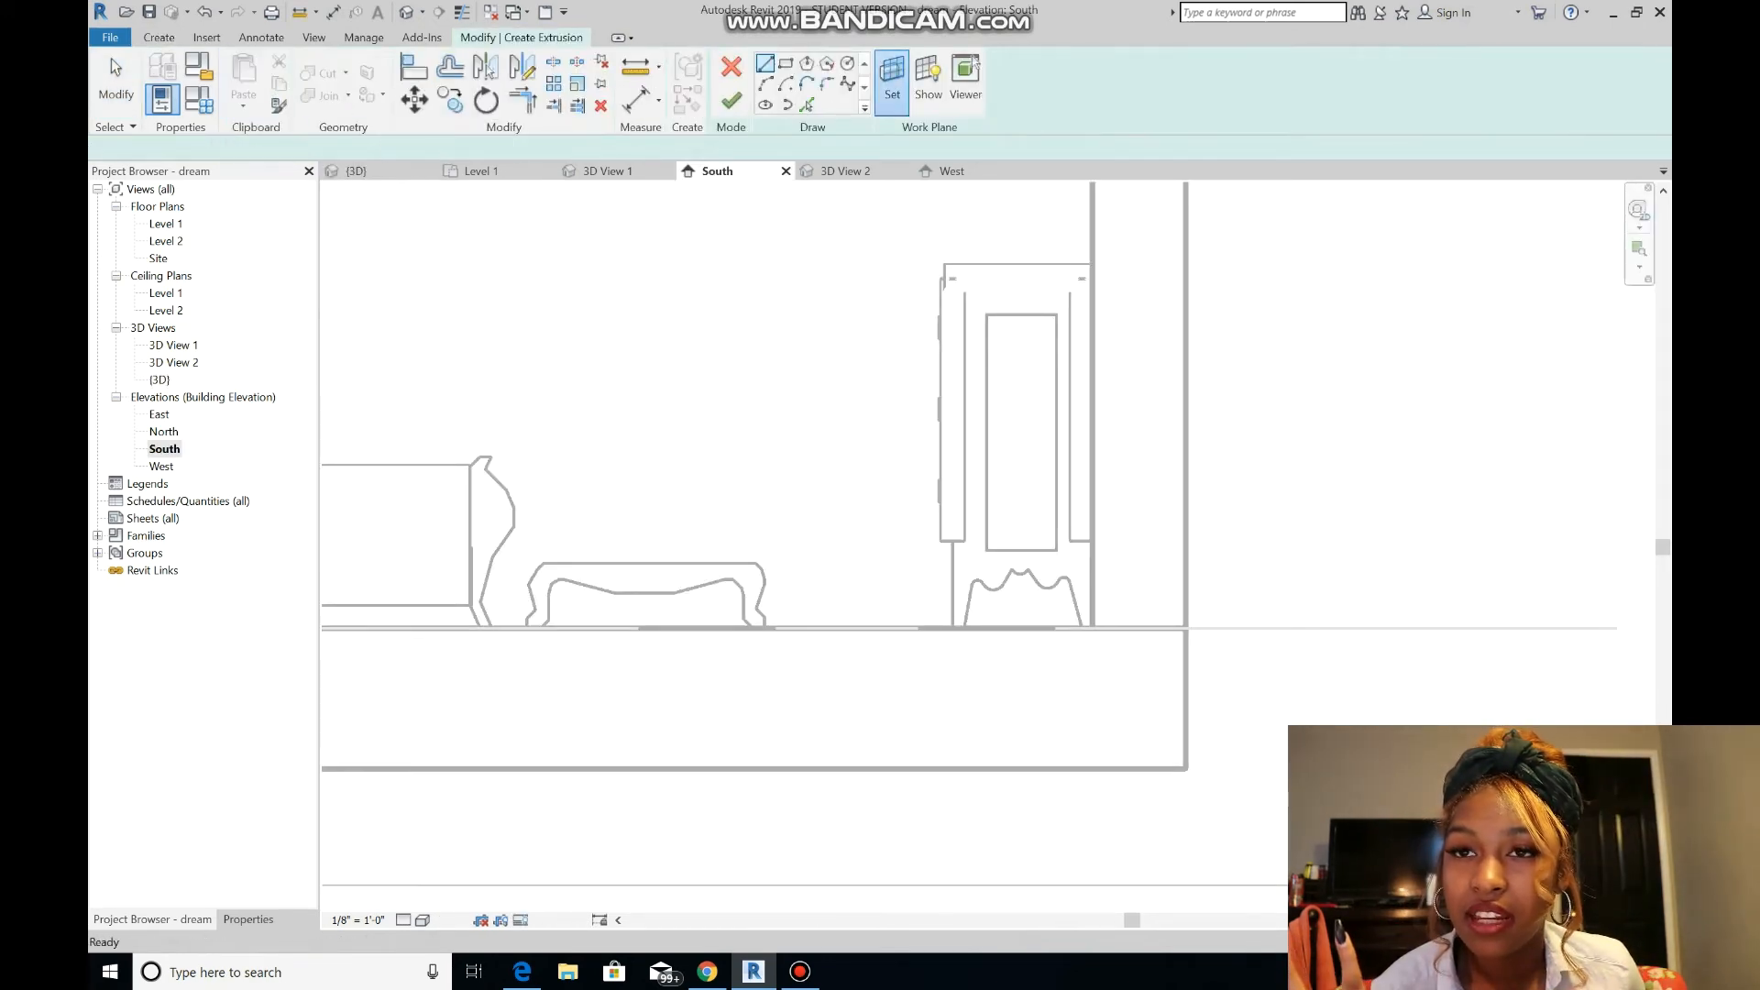
click(727, 507)
click(829, 590)
click(645, 565)
- Sketch a rectangle 1' 6" wide and 6" high directly on top of the bench base for the seat
click(785, 64)
click(543, 563)
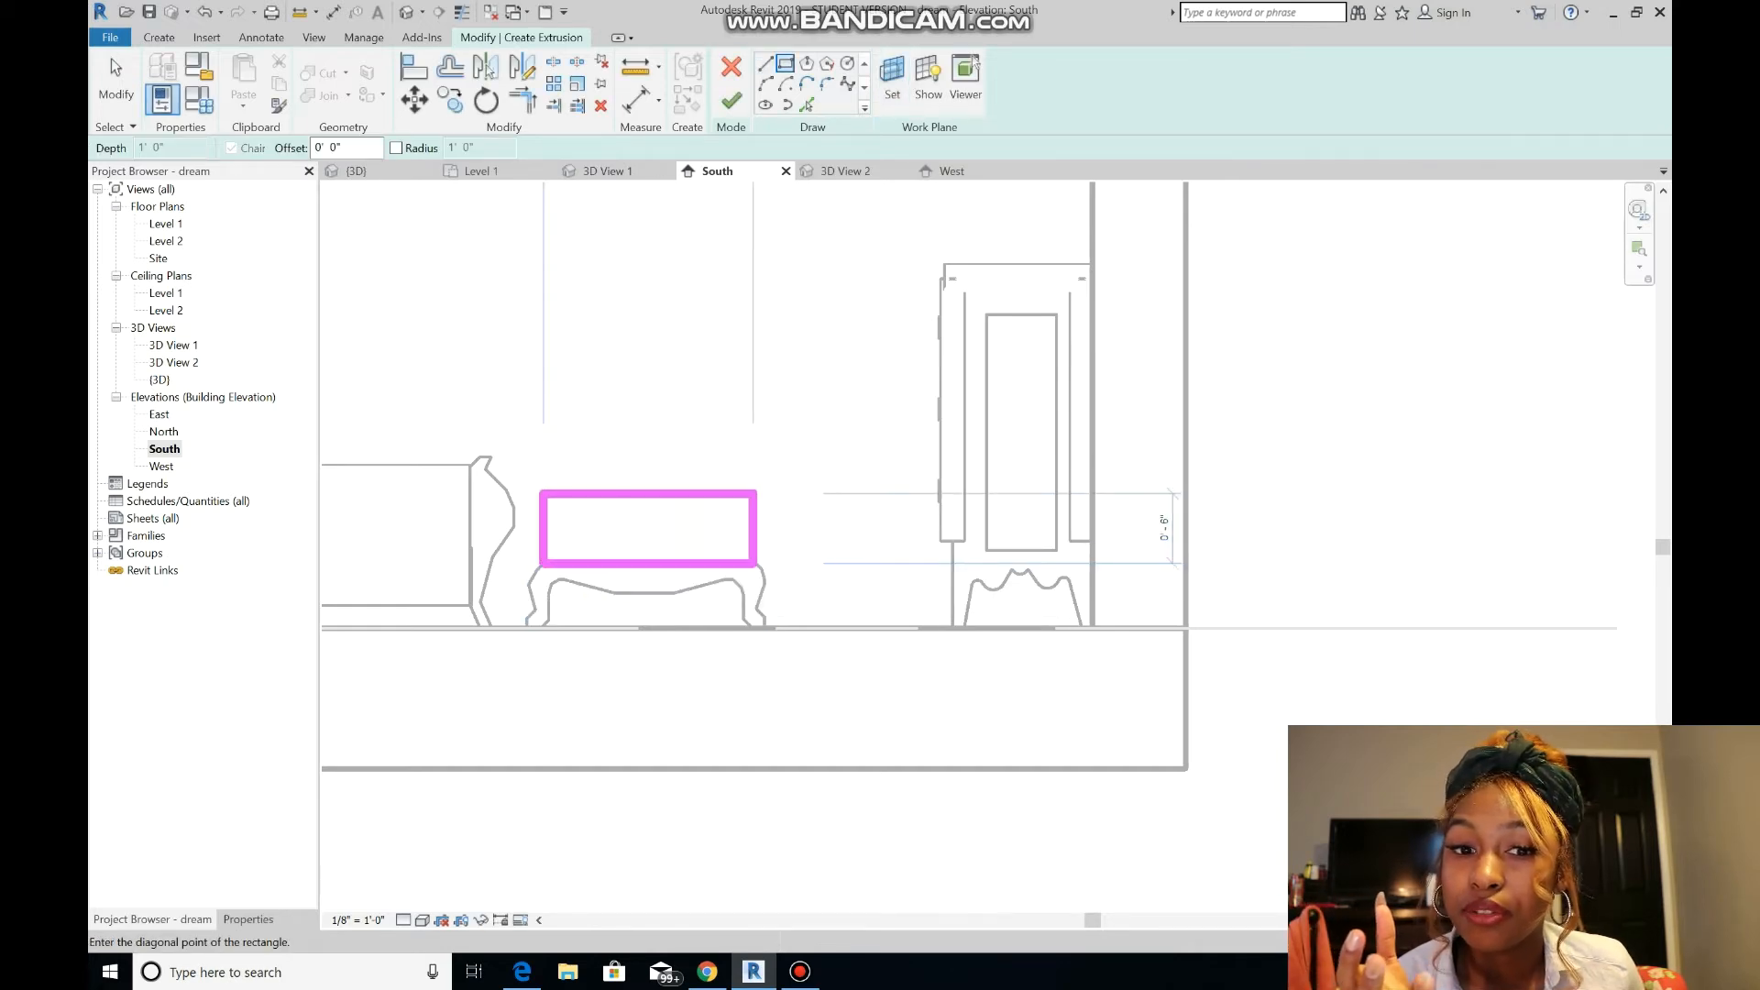
click(755, 493)
- Round the seat rectangle's two upper corners with fillets of about 2 3/4" and 2 1/4" radius, and finish the extrusion
click(826, 84)
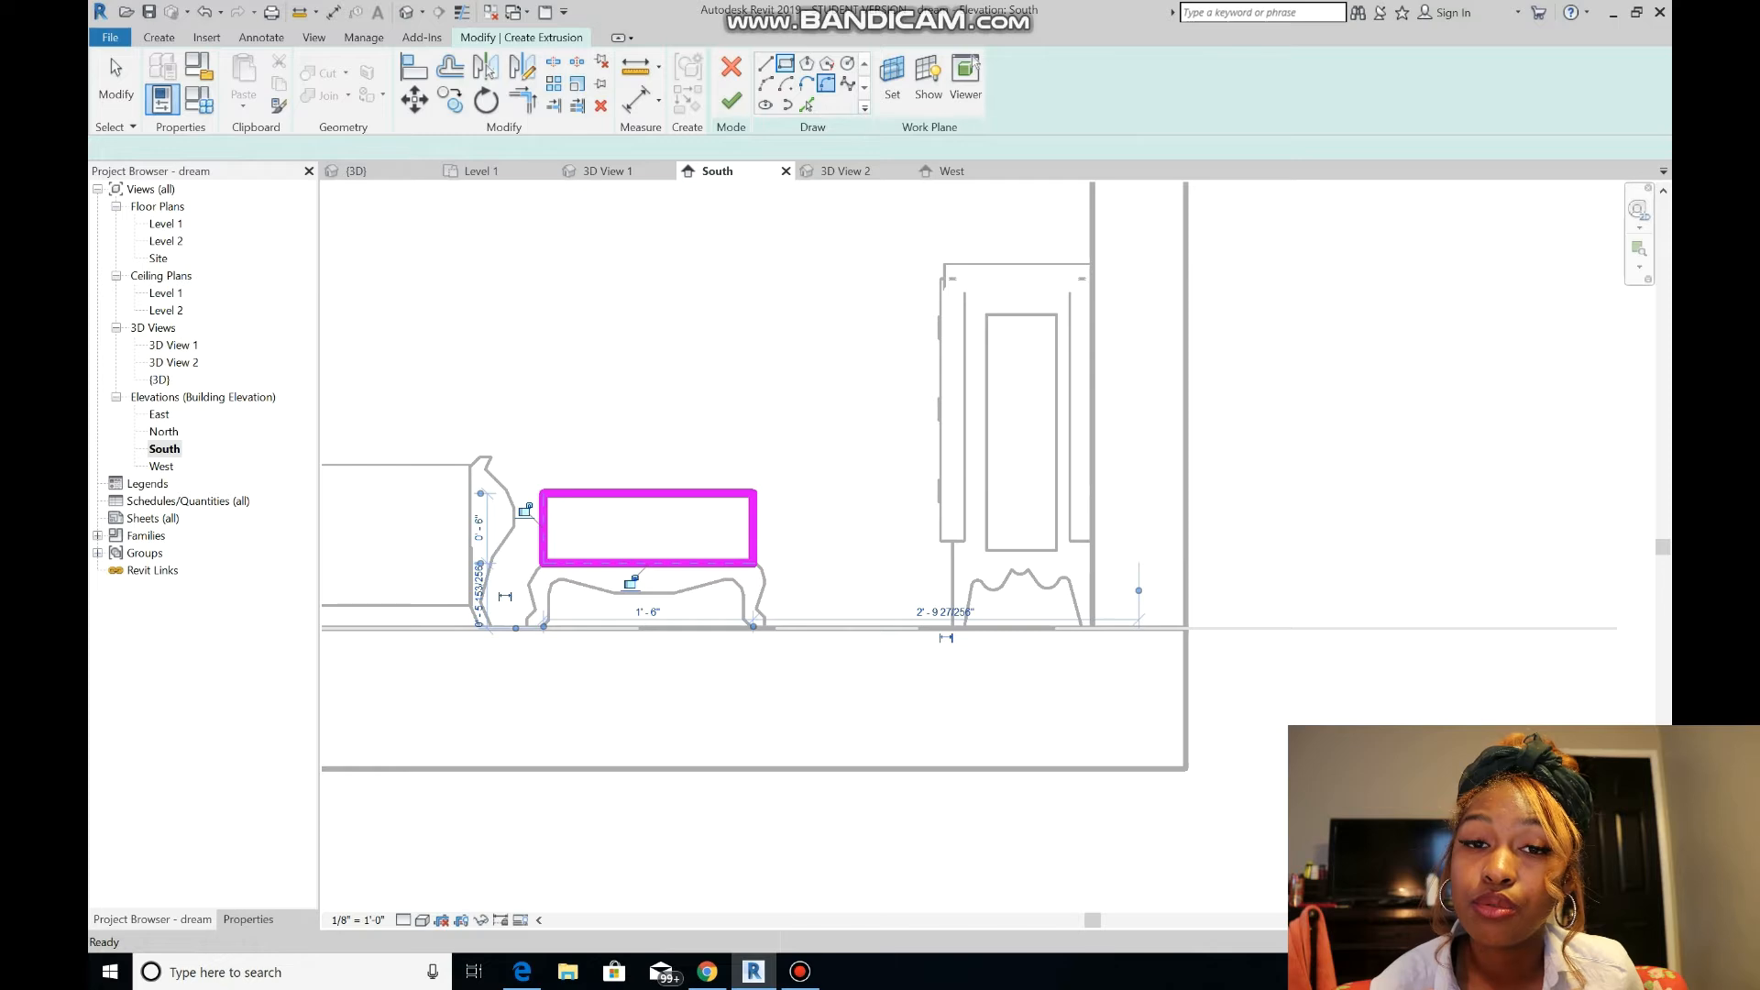
scroll(509, 495, up, 4)
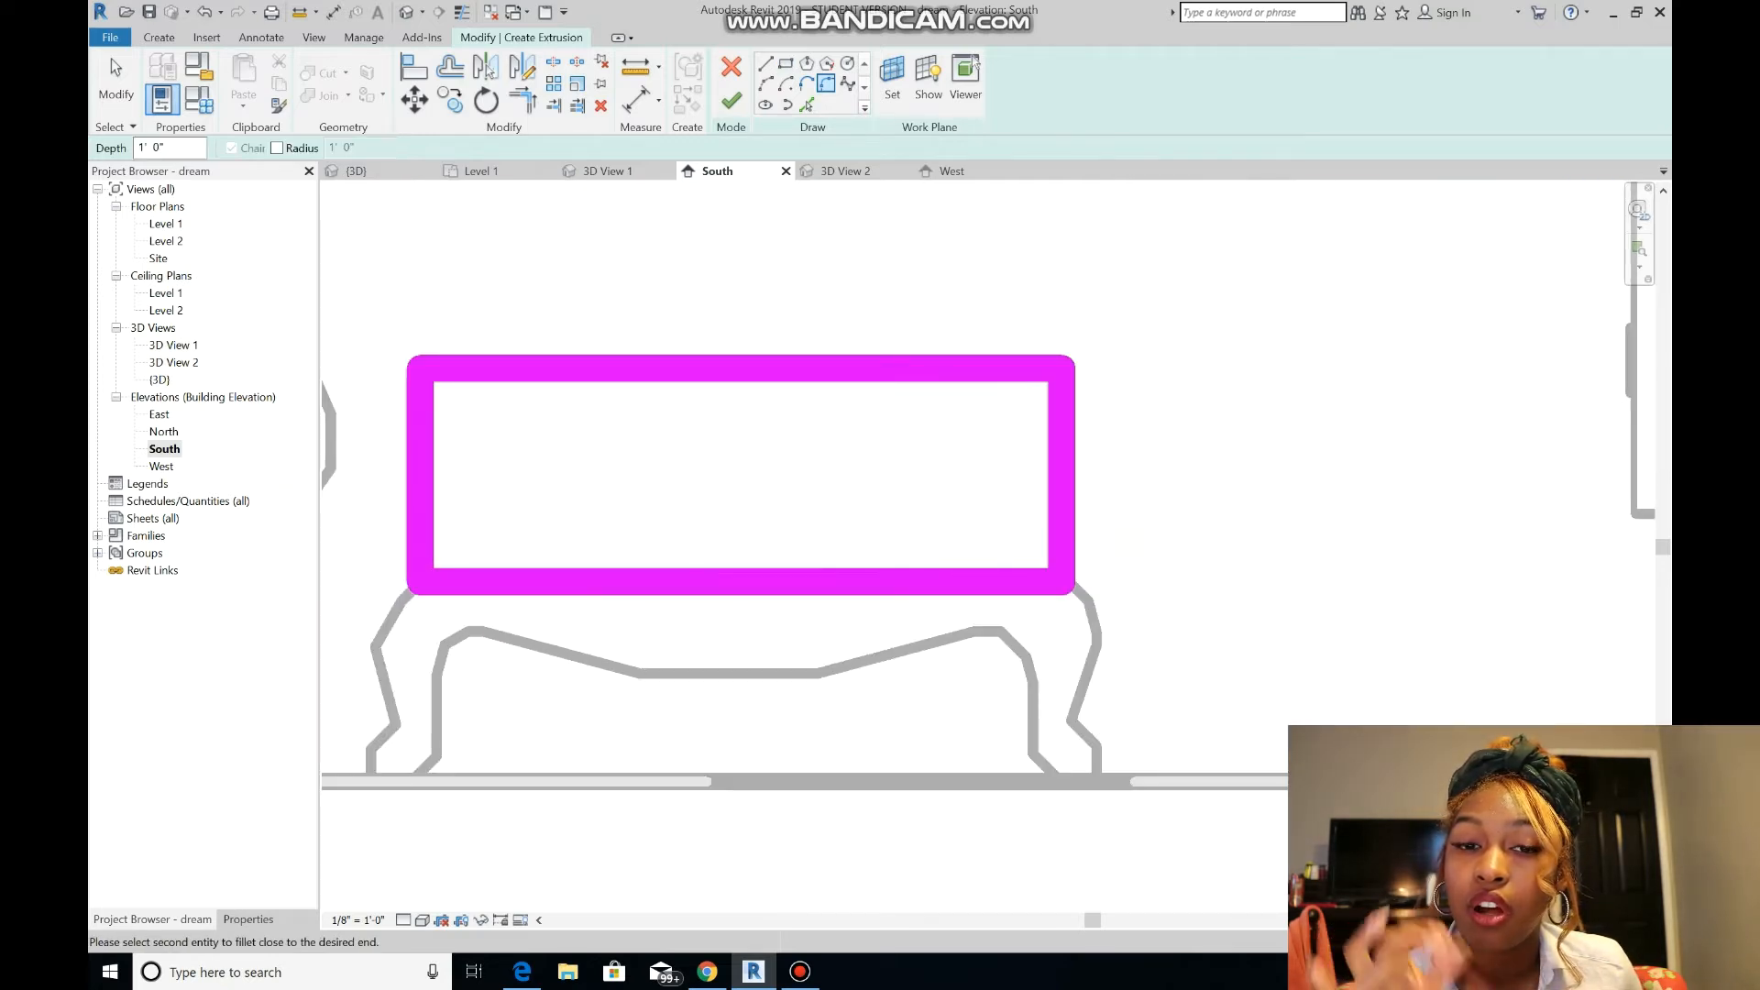
click(536, 368)
click(449, 397)
click(984, 367)
click(1061, 446)
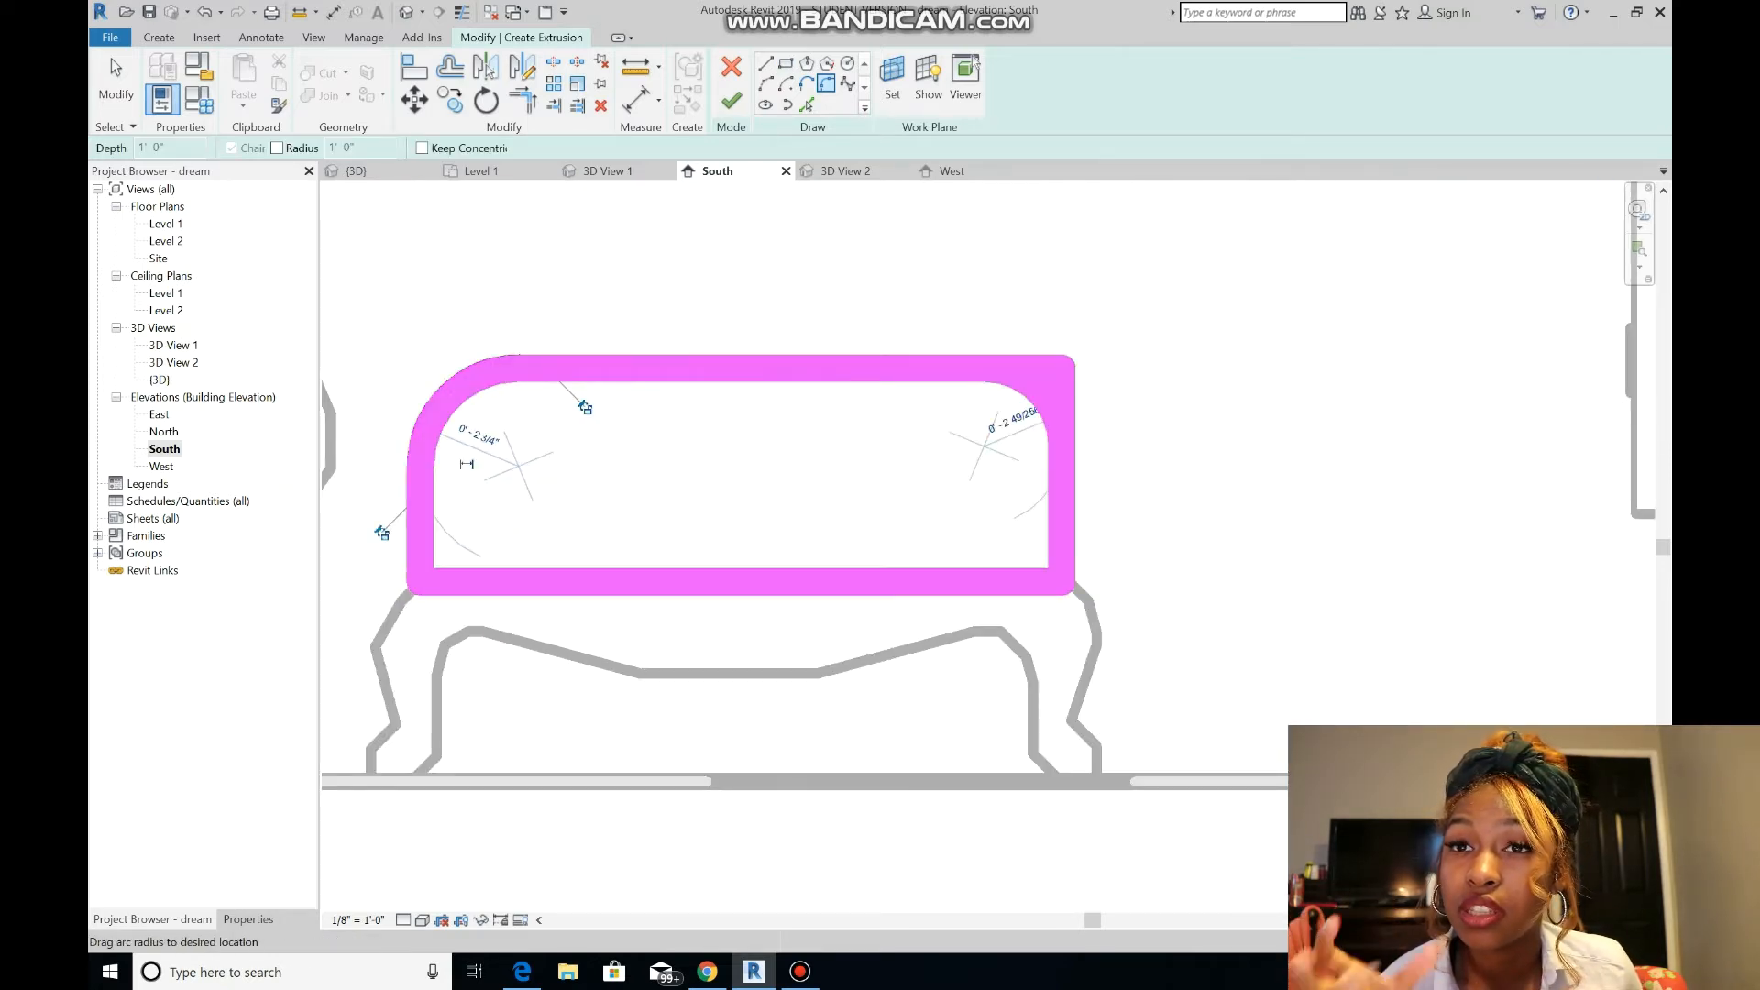
click(1036, 397)
click(731, 101)
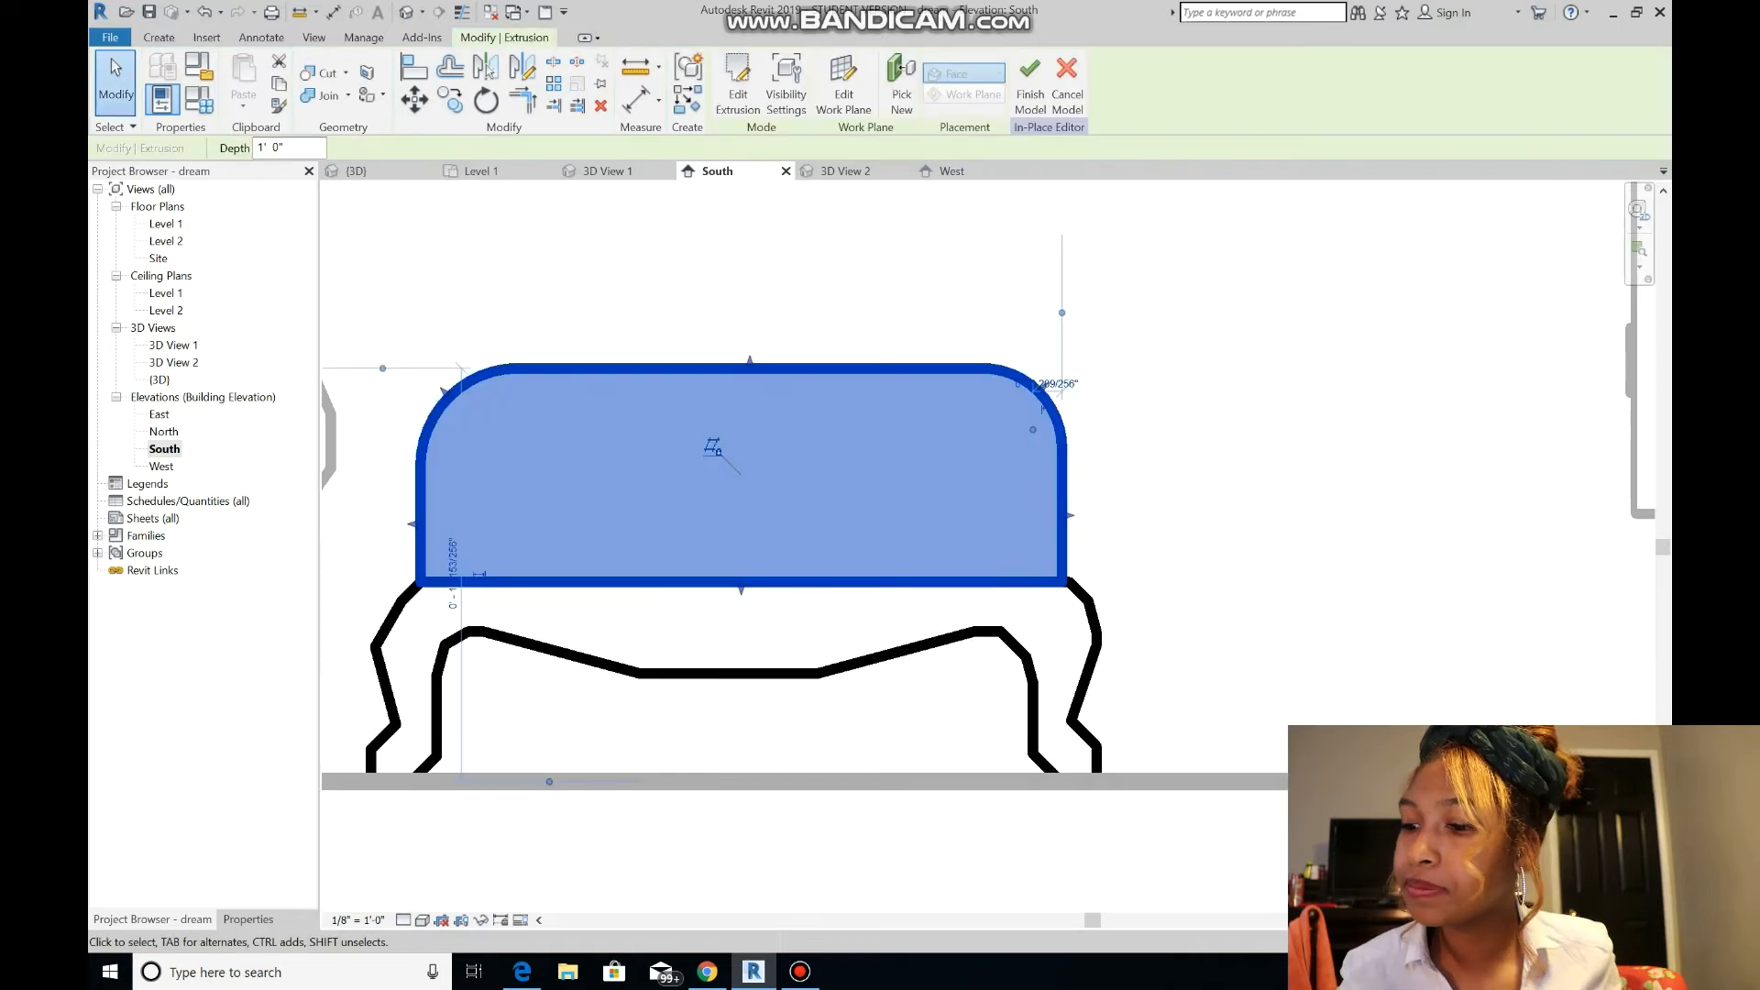
- In the Level 1 plan, stretch both ends of the seat extrusion to match the bench base and finish the in-place model
click(480, 170)
drag(996, 699, 996, 341)
drag(996, 821, 996, 704)
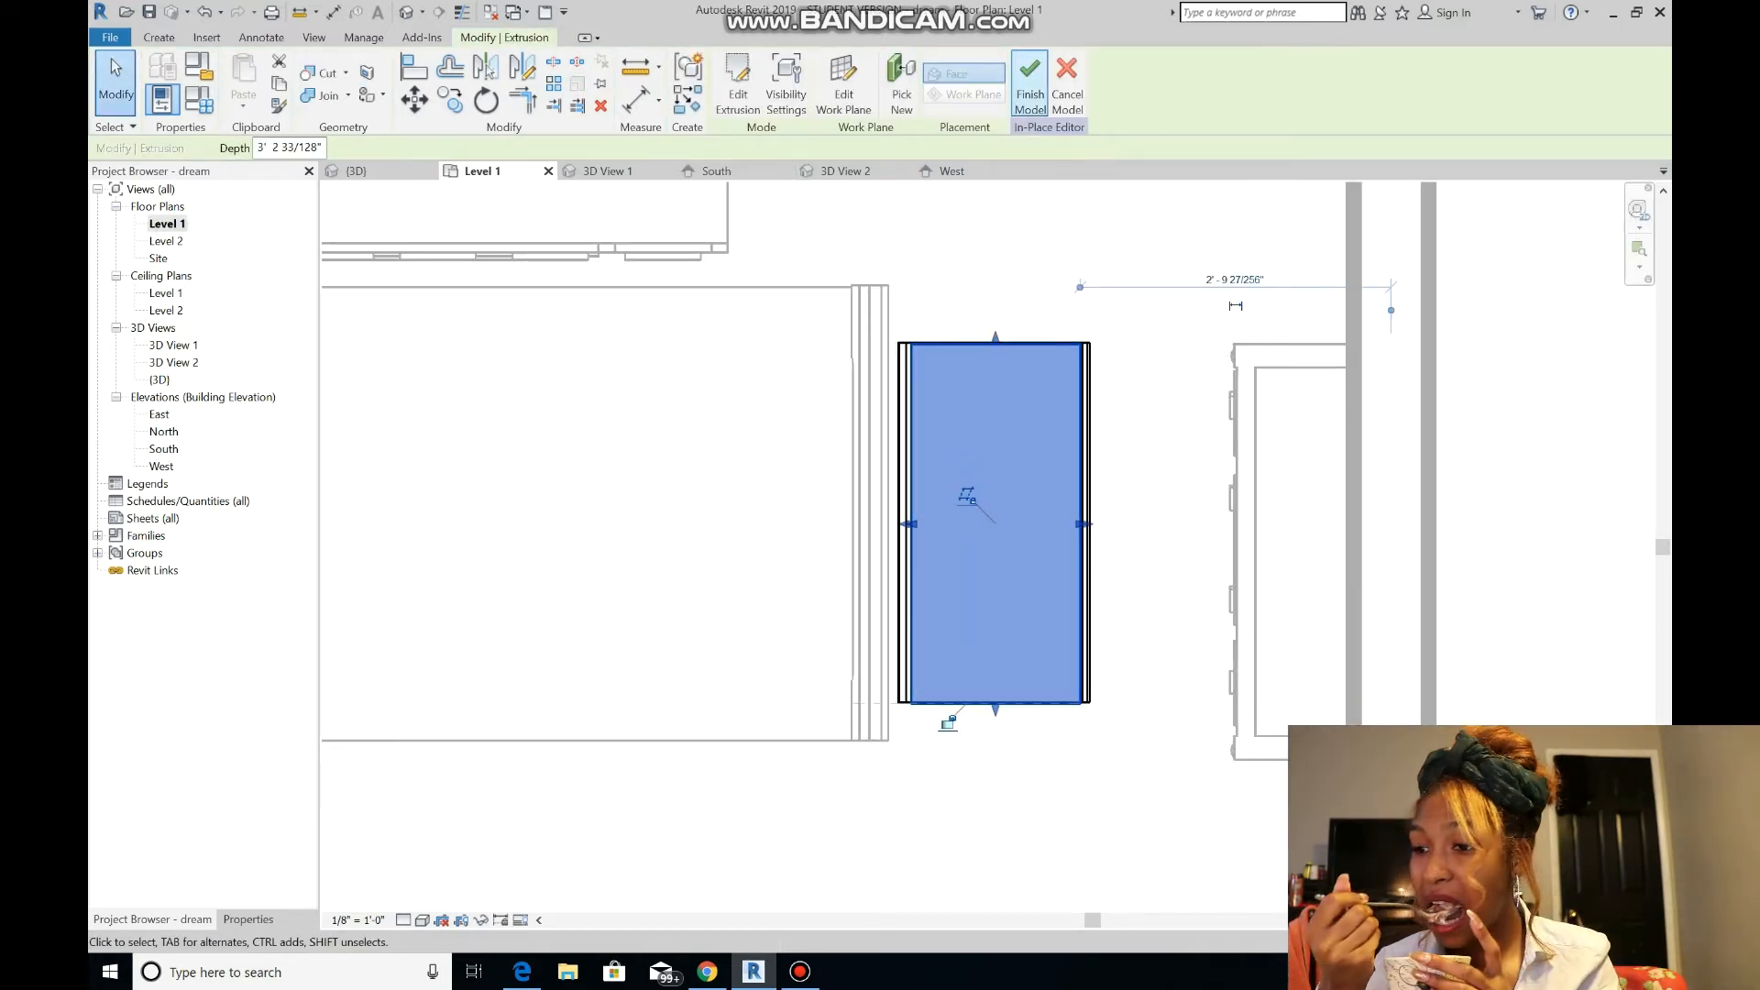
click(1029, 87)
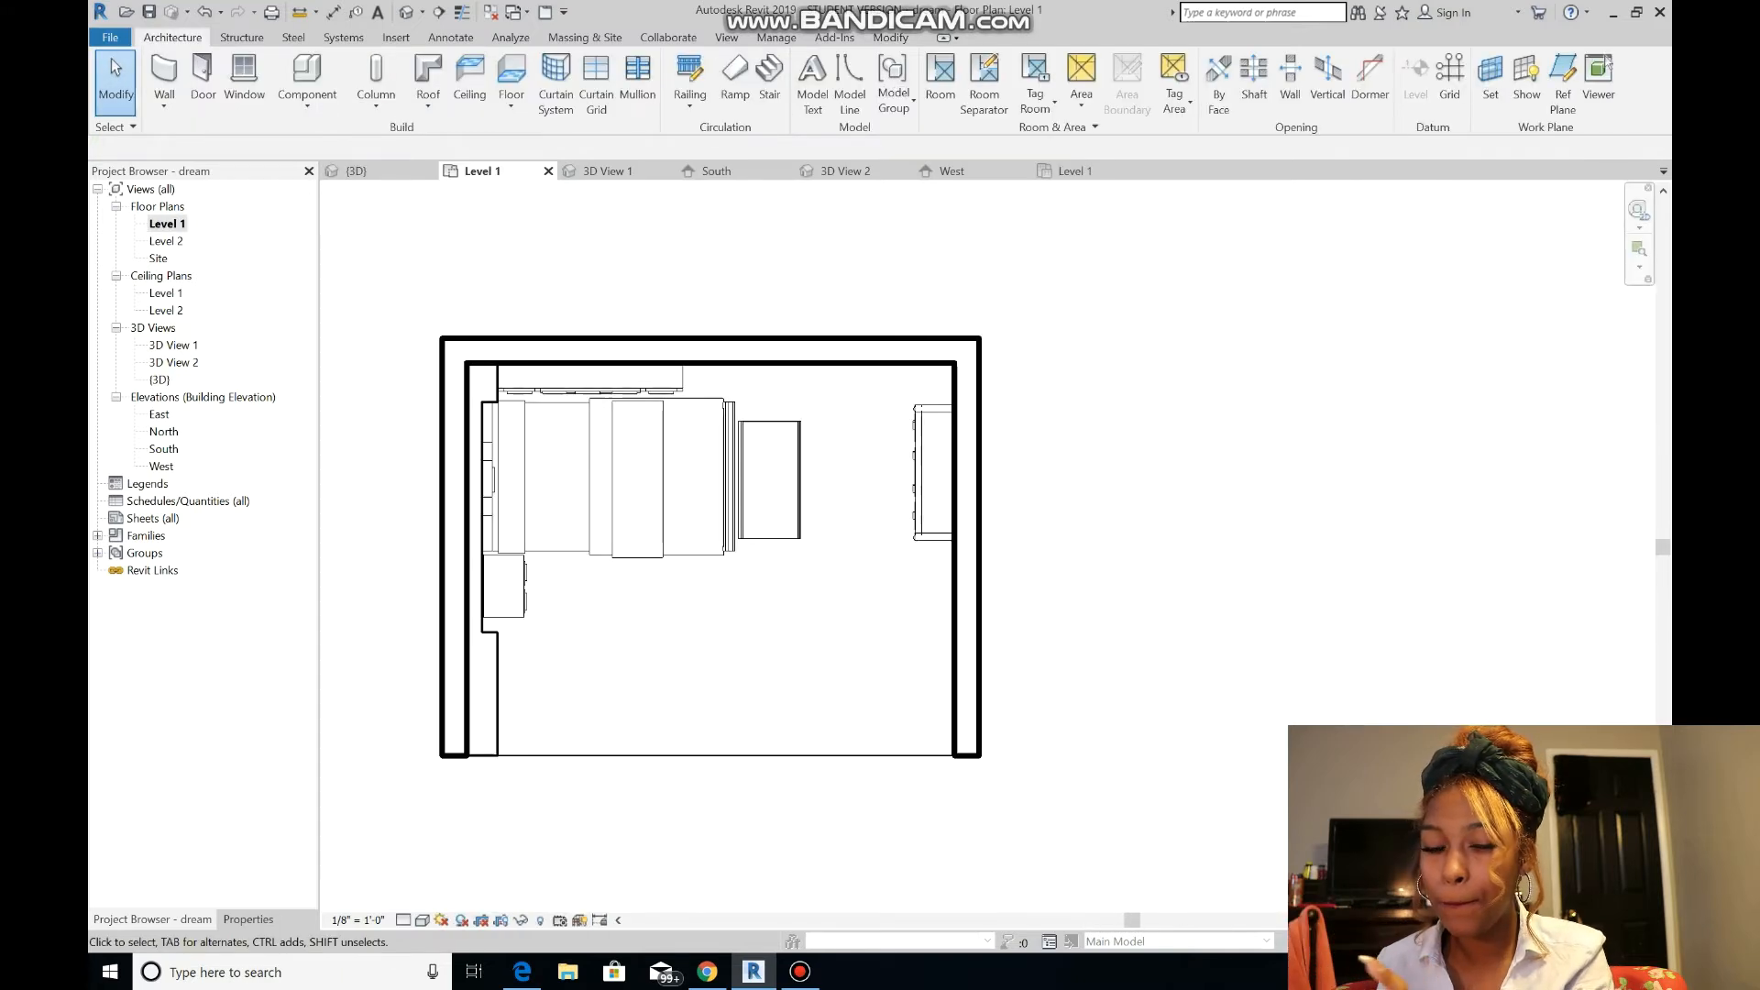
- Start placing a window and browse to the Windows folder of the US Imperial library to load a family
click(244, 80)
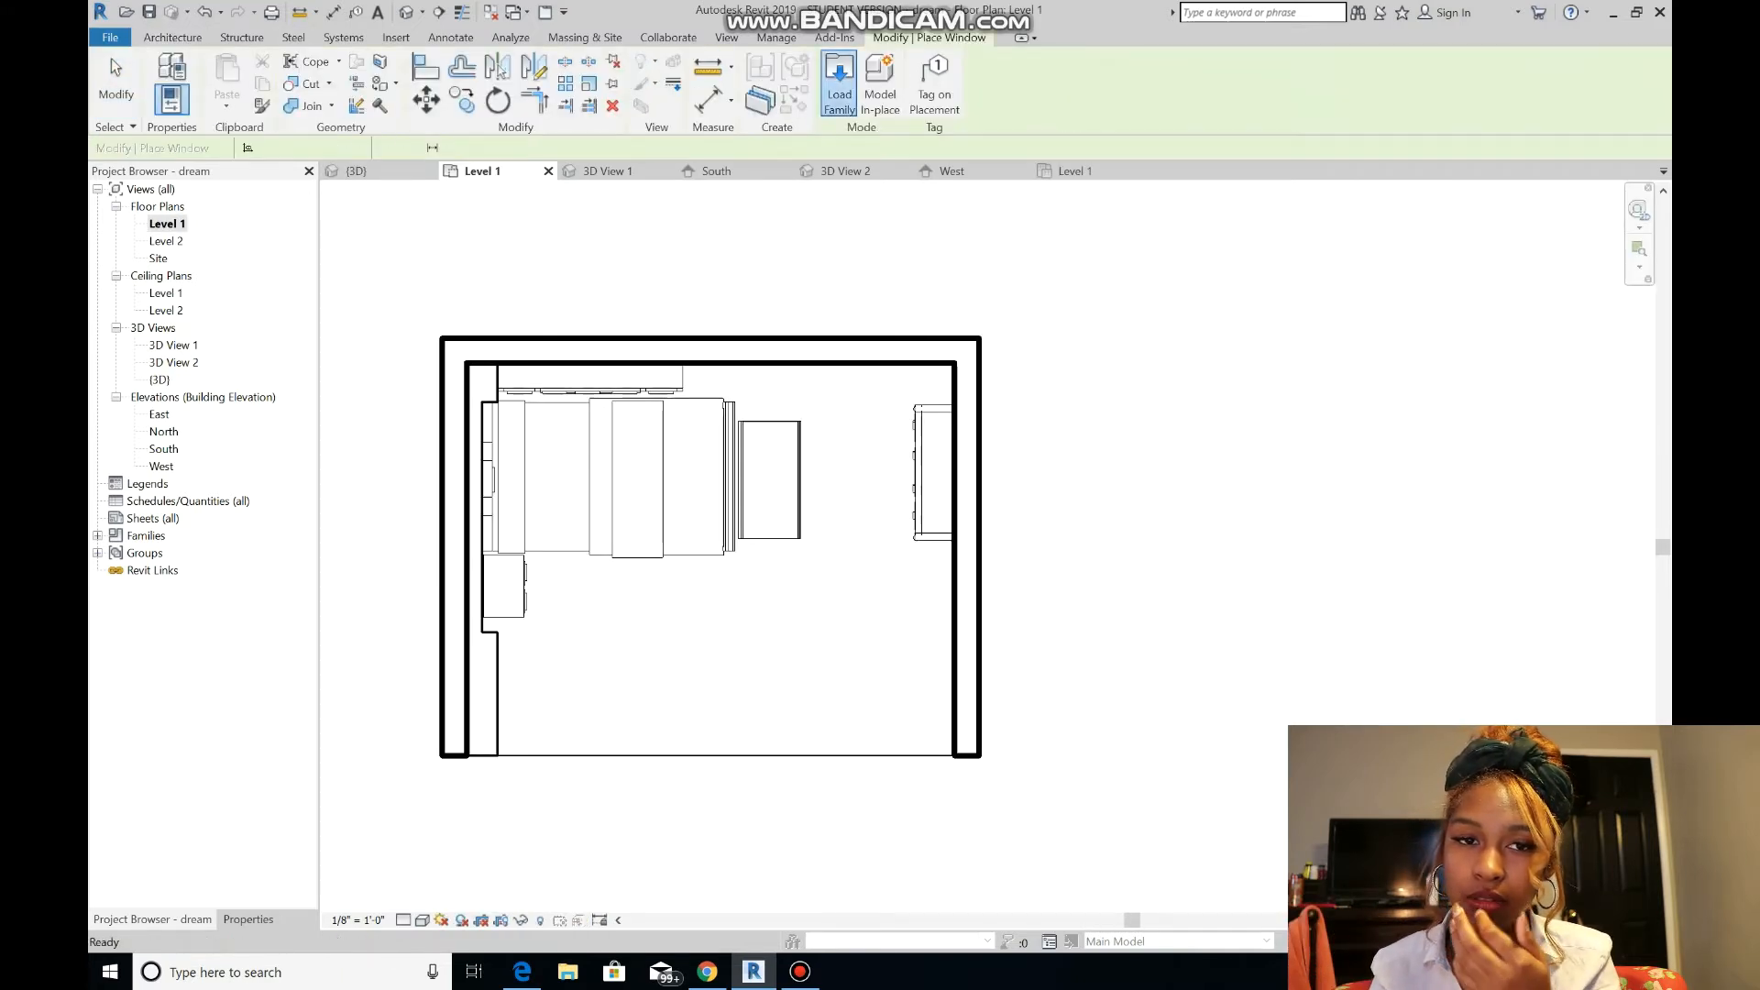
click(839, 82)
click(842, 308)
click(773, 443)
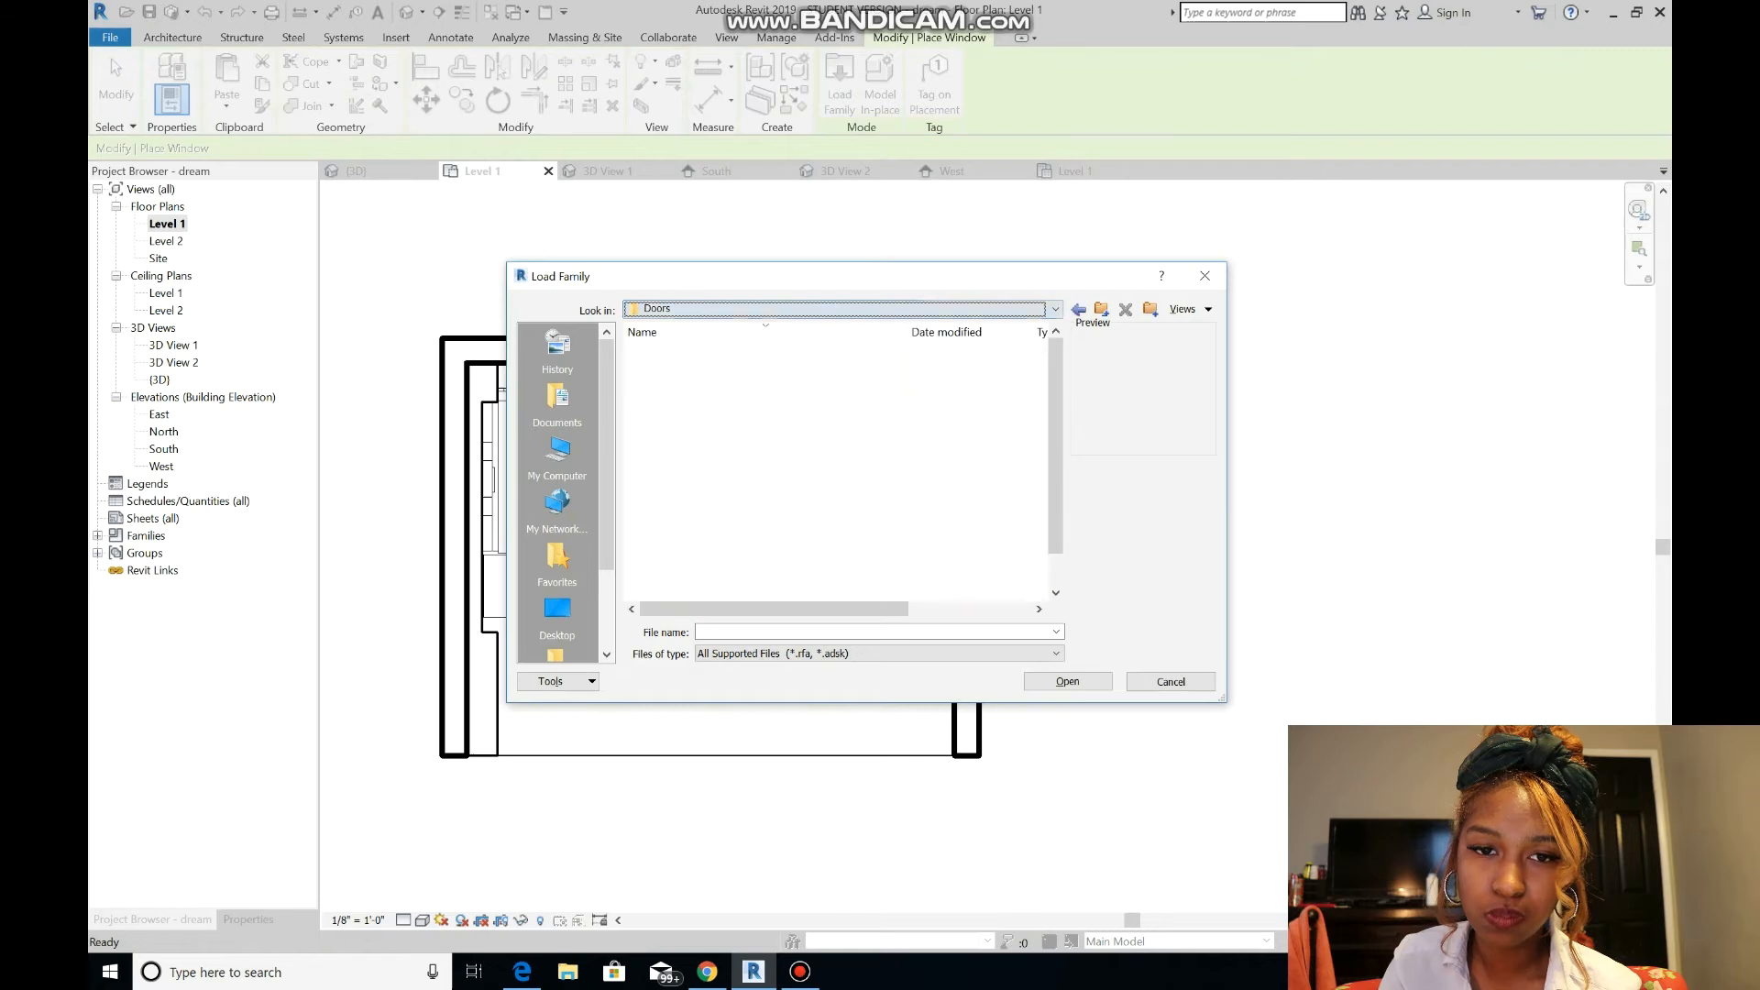
click(841, 308)
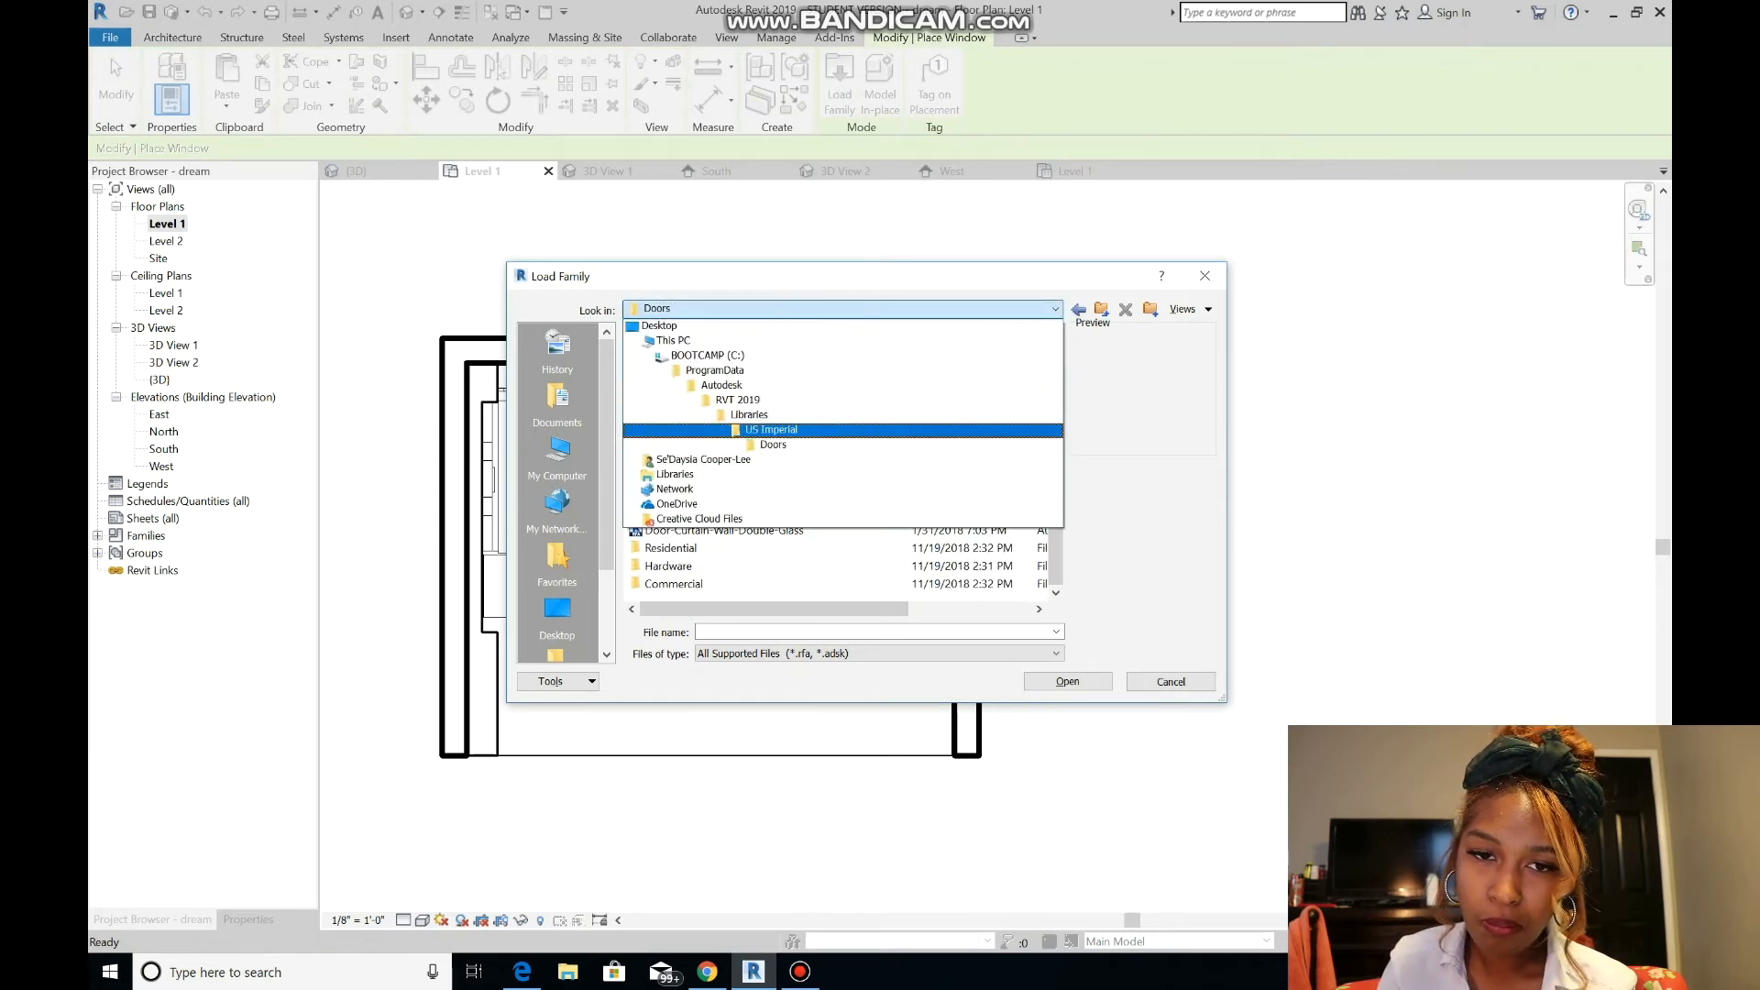
click(729, 431)
double_click(668, 351)
scroll(826, 472, down, 1)
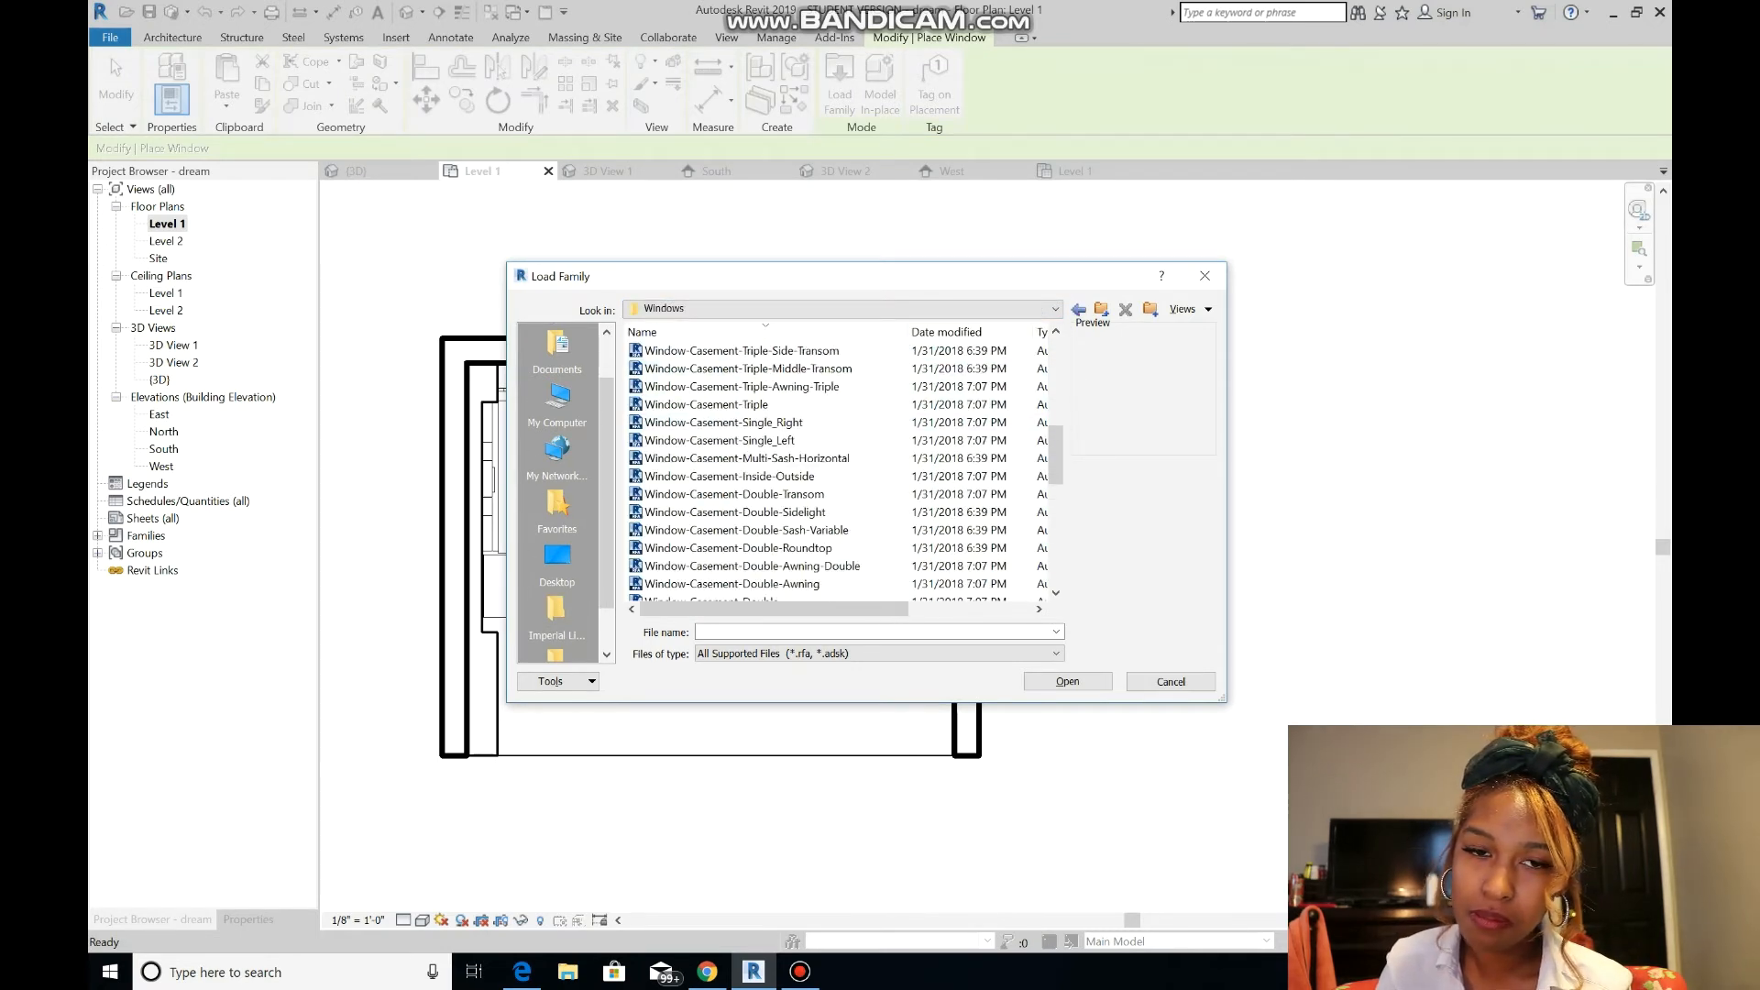
- Compare the window family previews and load Window-Double-Hung-Arch-Head
click(729, 350)
drag(1055, 443, 1055, 367)
click(706, 495)
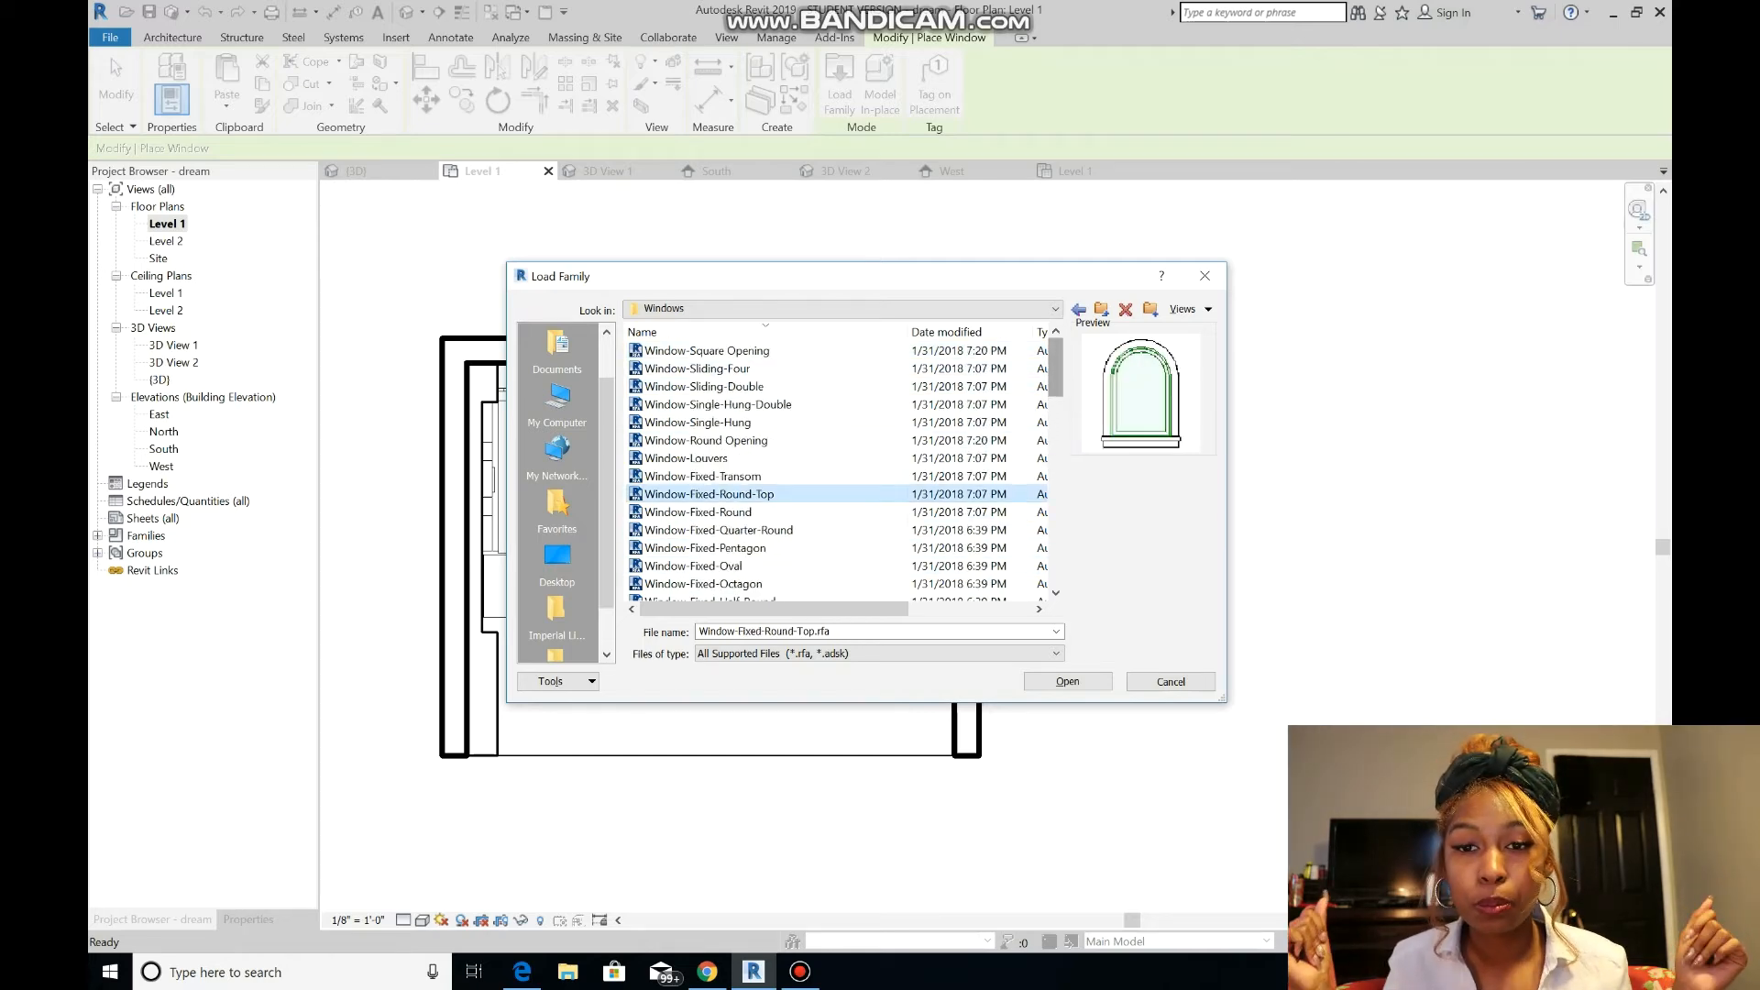
scroll(734, 369, down, 4)
click(729, 476)
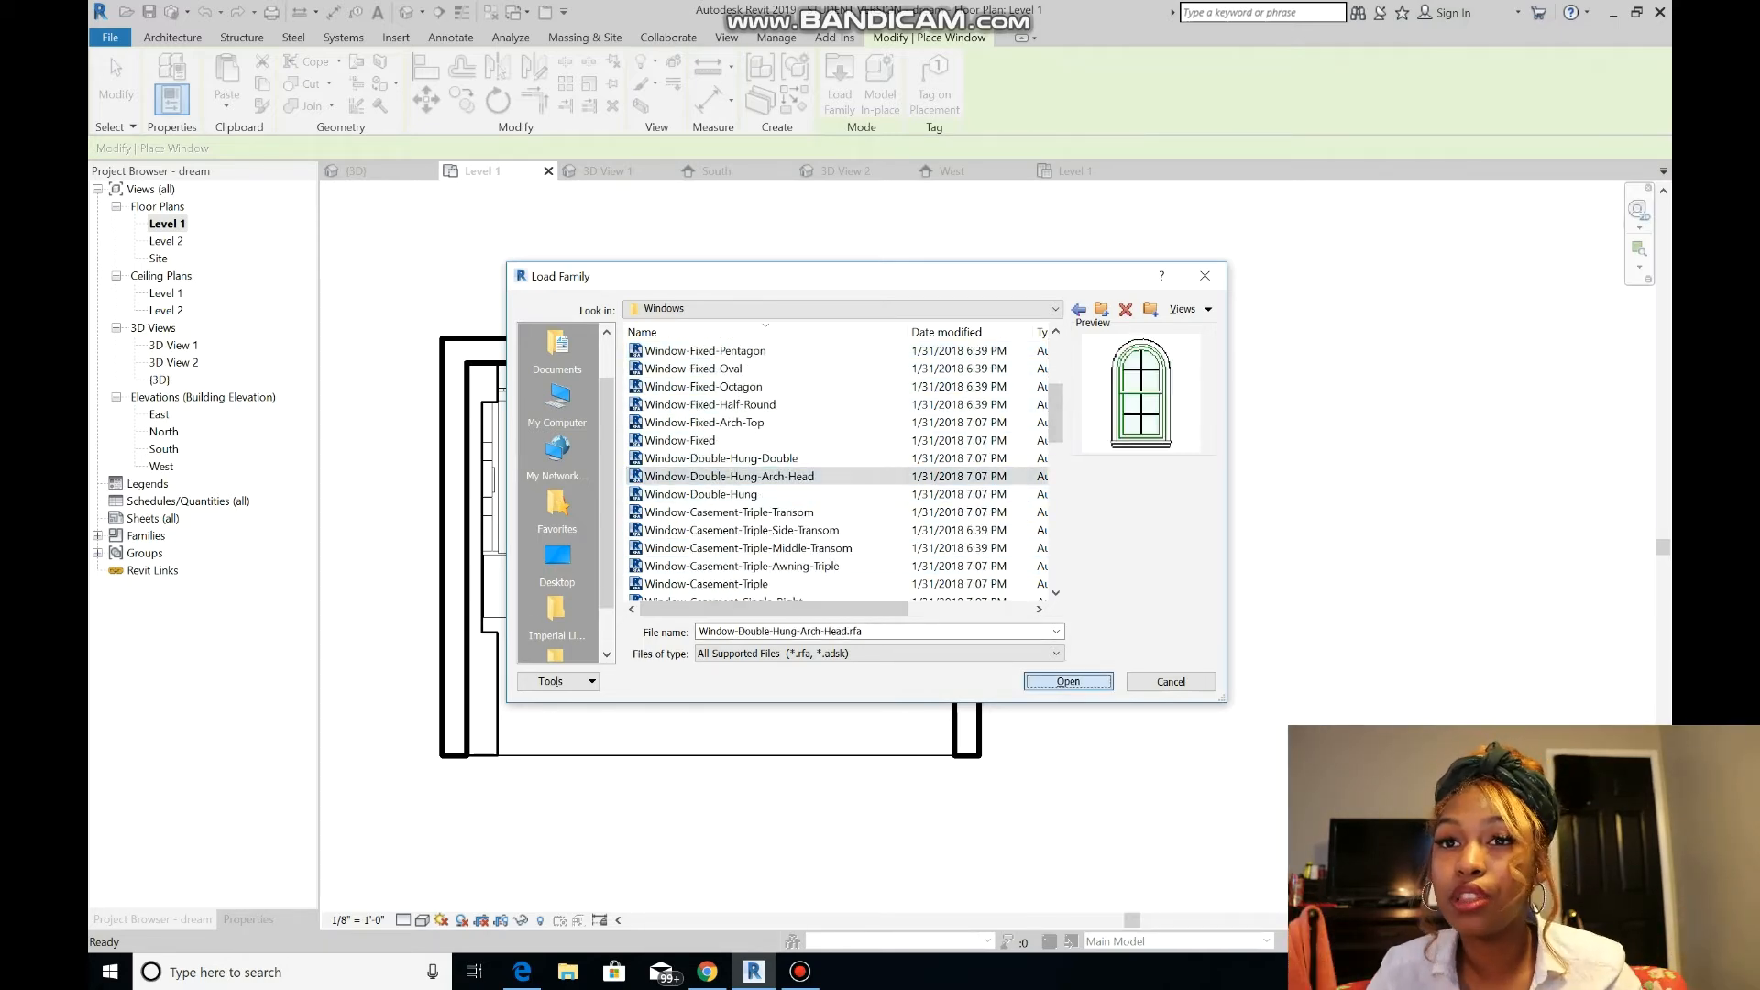
key(Return)
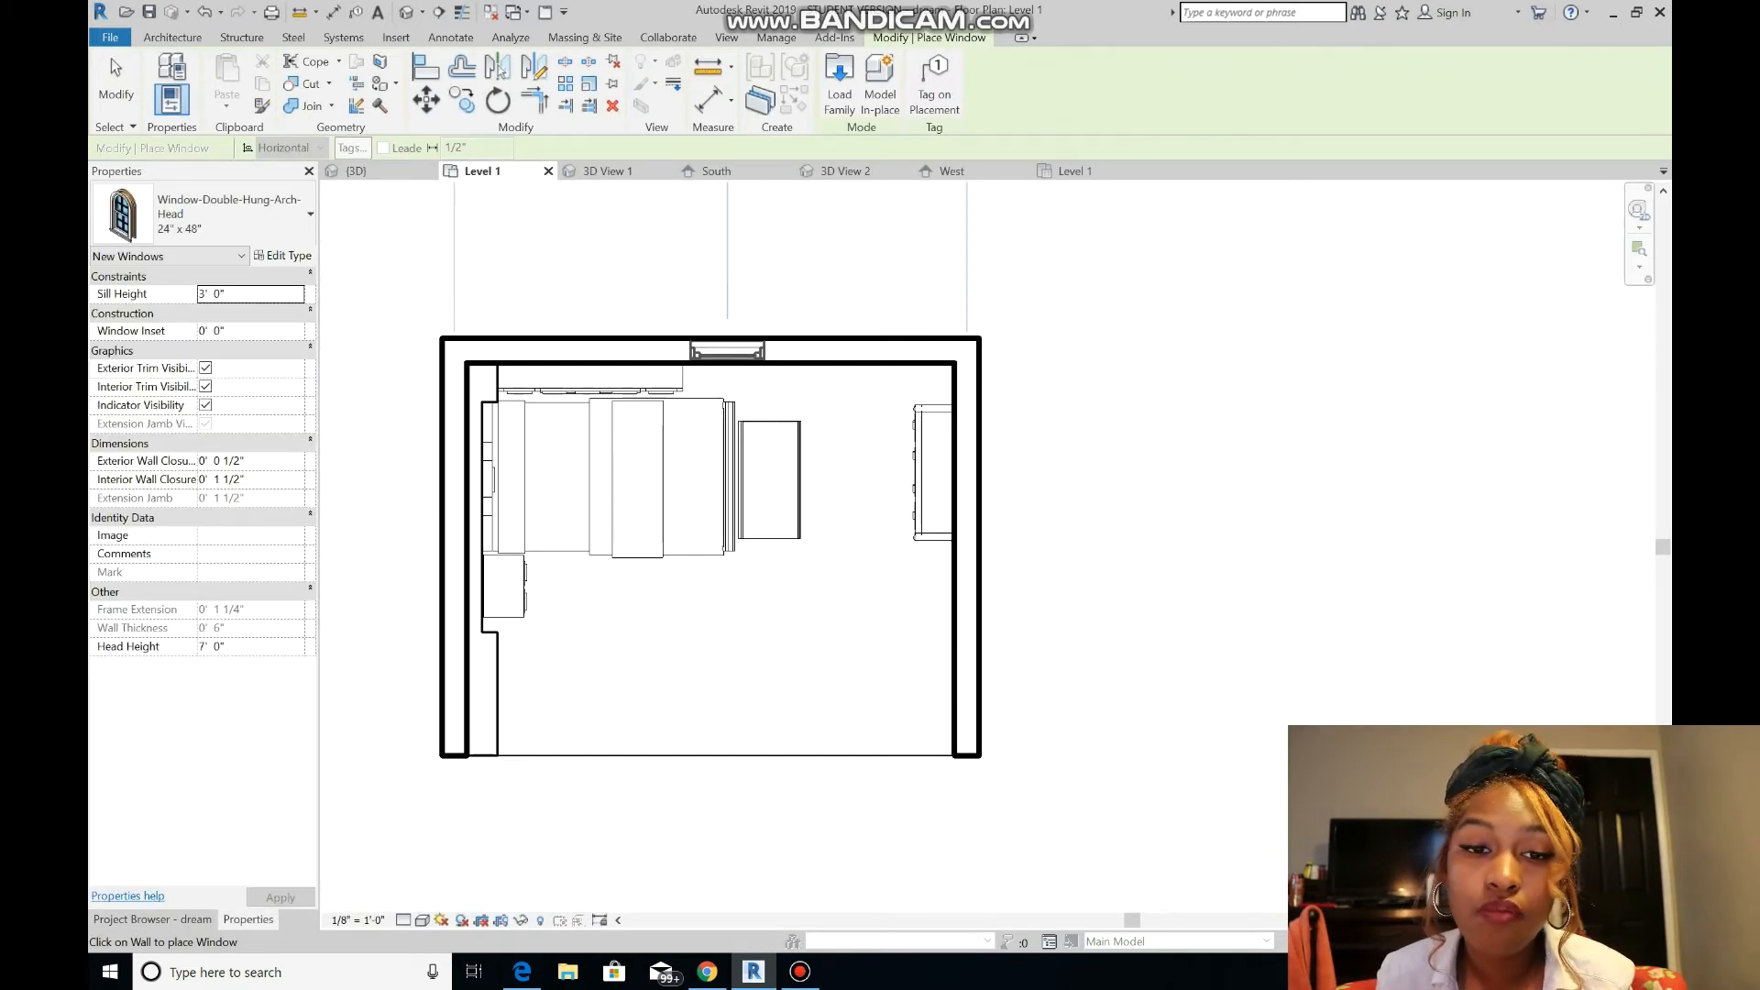
- Place a 24" x 48" arch-head window in the back wall, about 7' 5" from the headboard-side wall, and show the 3D view
click(727, 353)
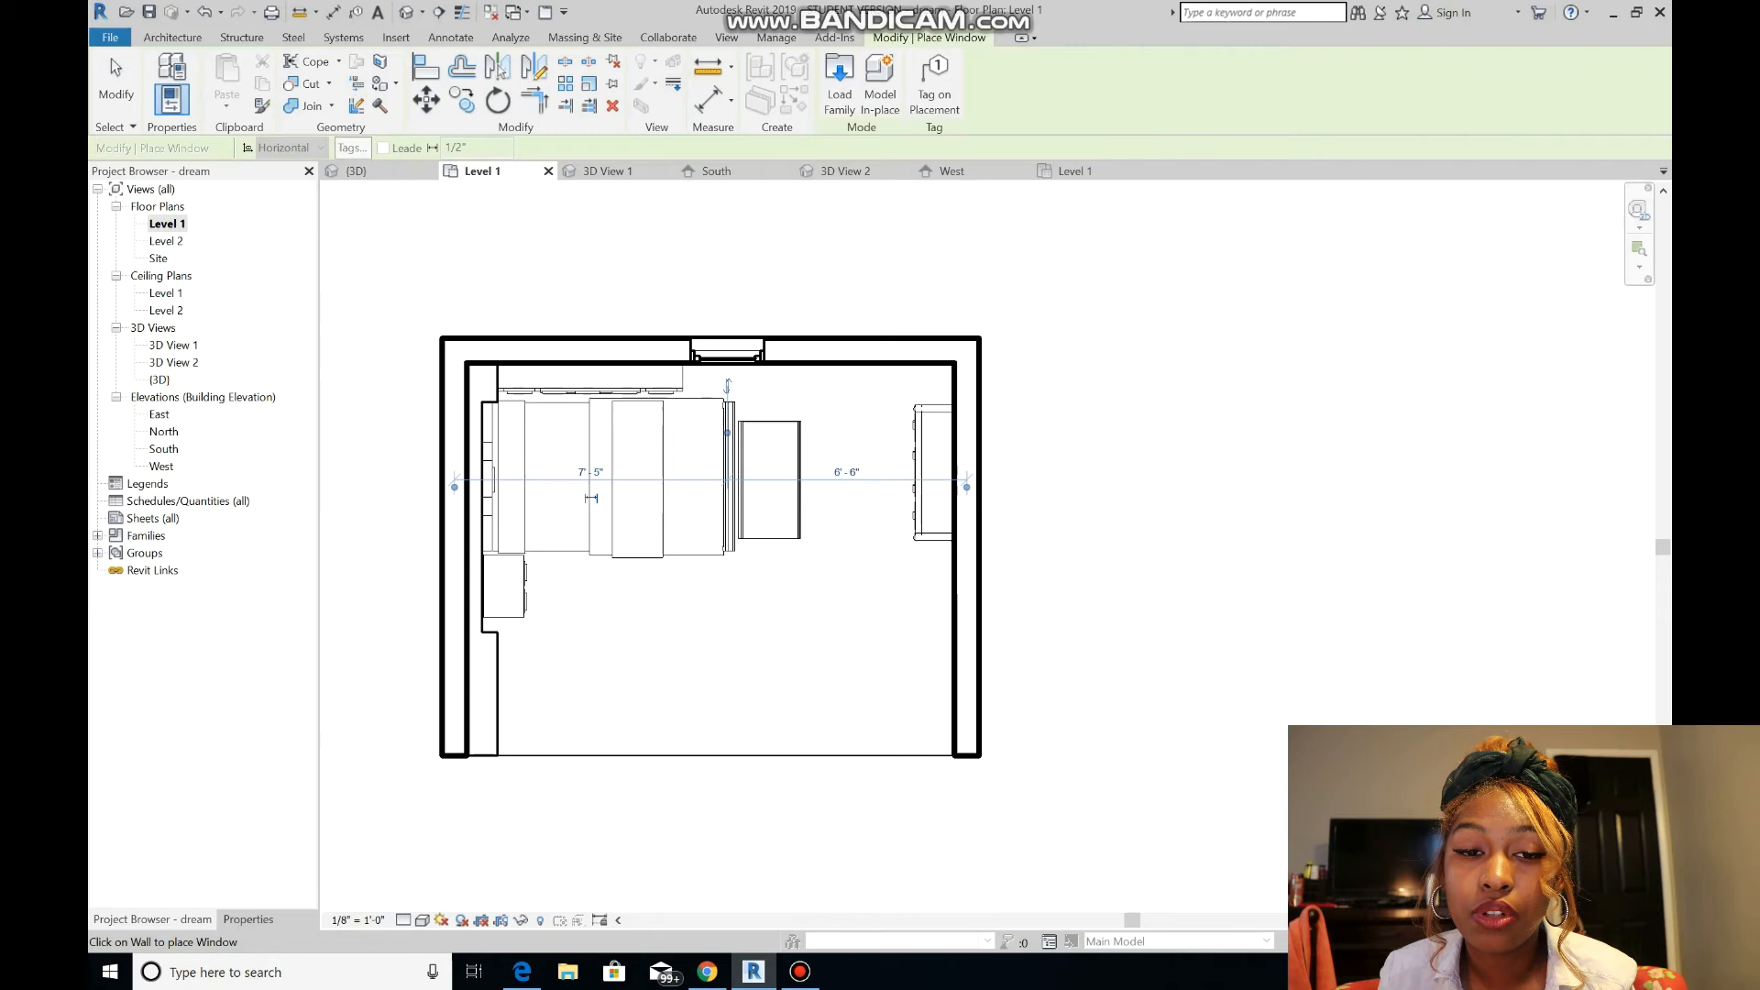
click(844, 171)
click(357, 171)
- Set the arch-head window's sill height to 0' 0"
click(799, 465)
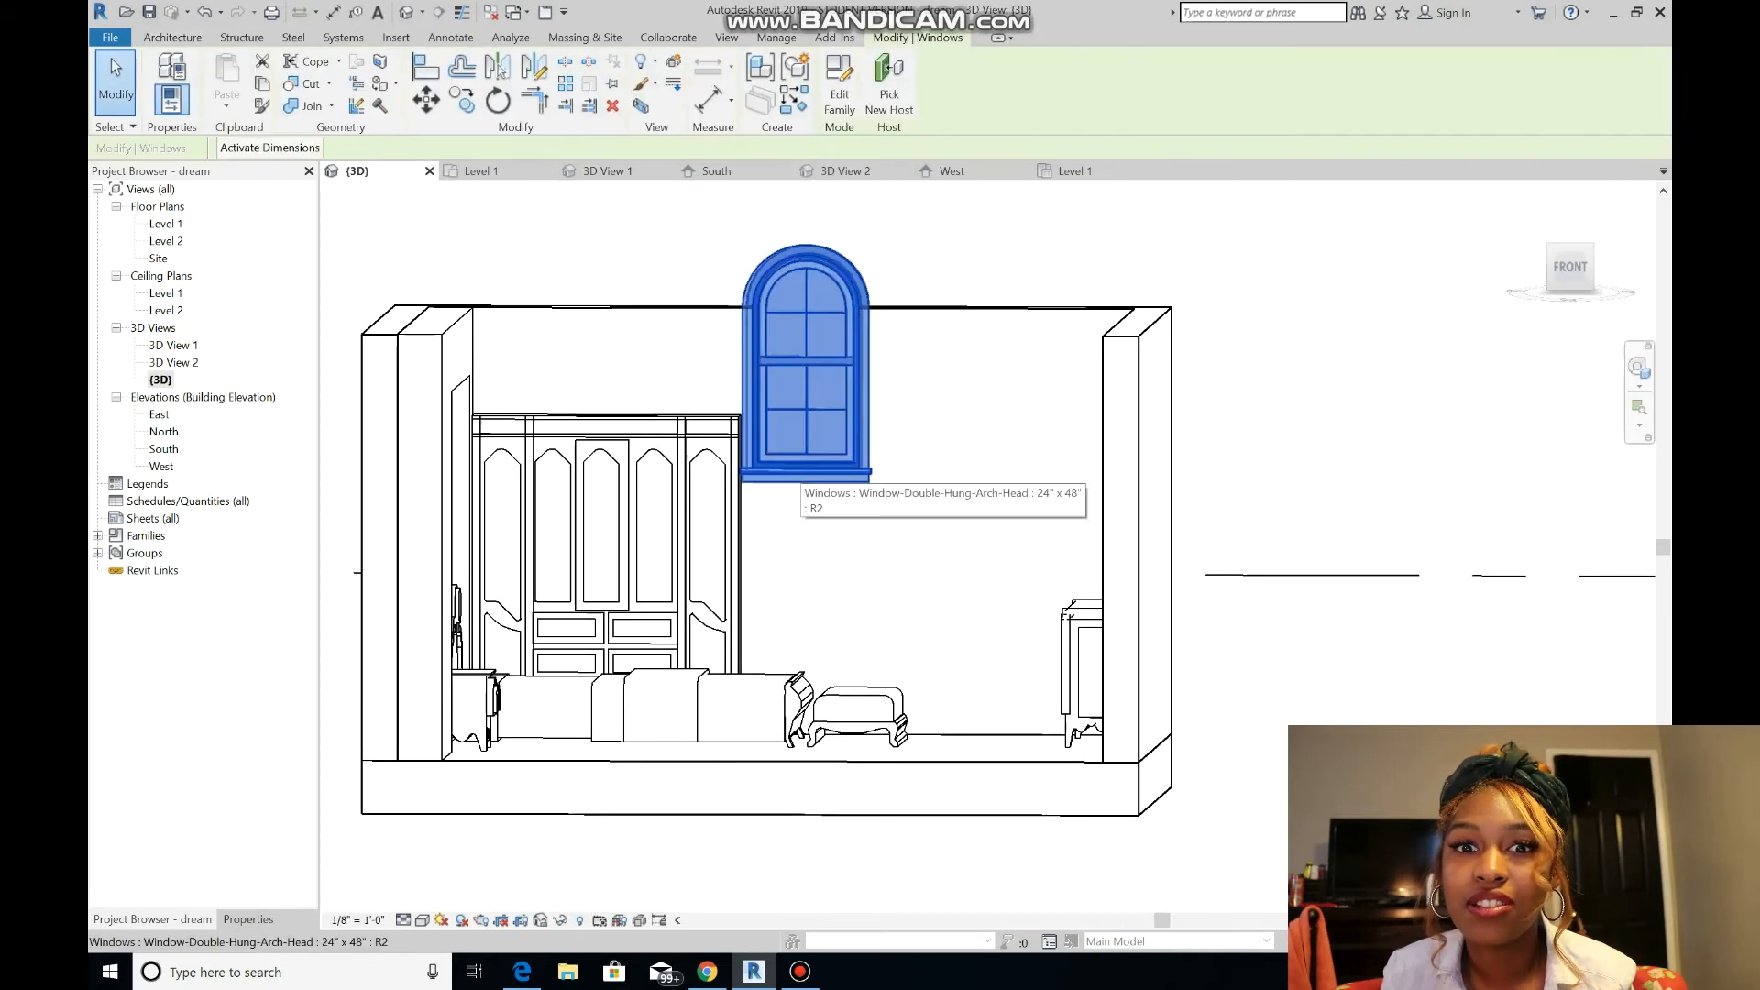
click(248, 919)
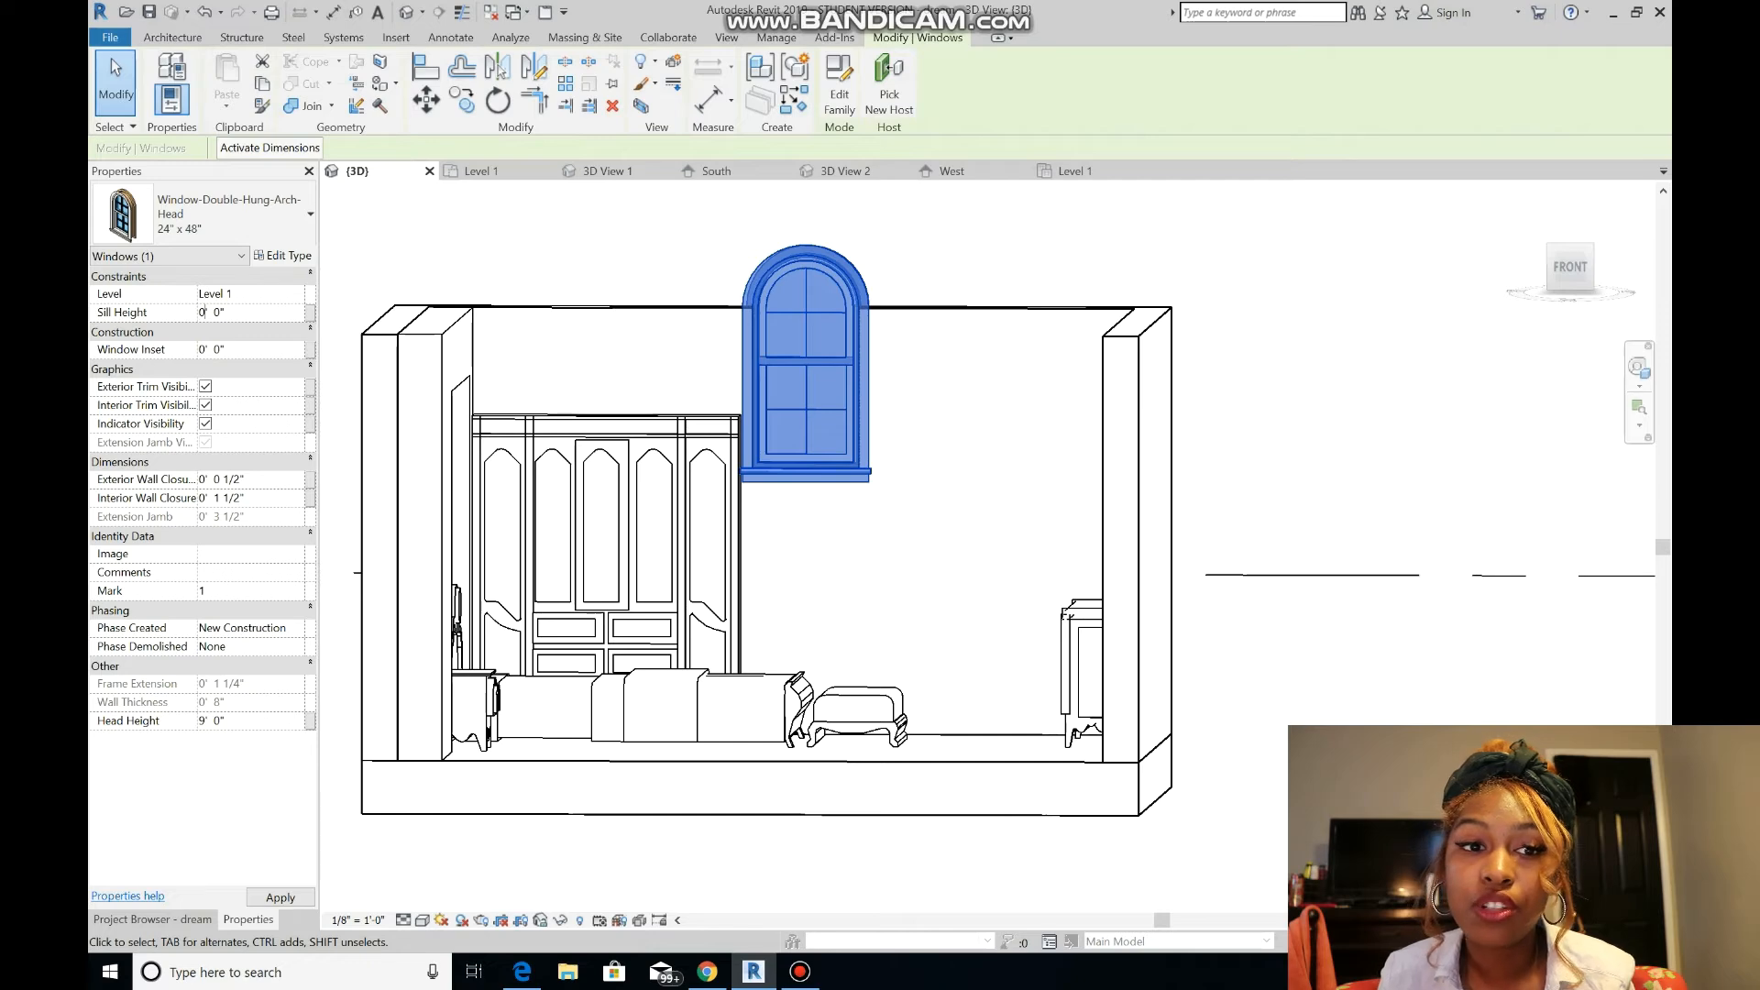
key(Return)
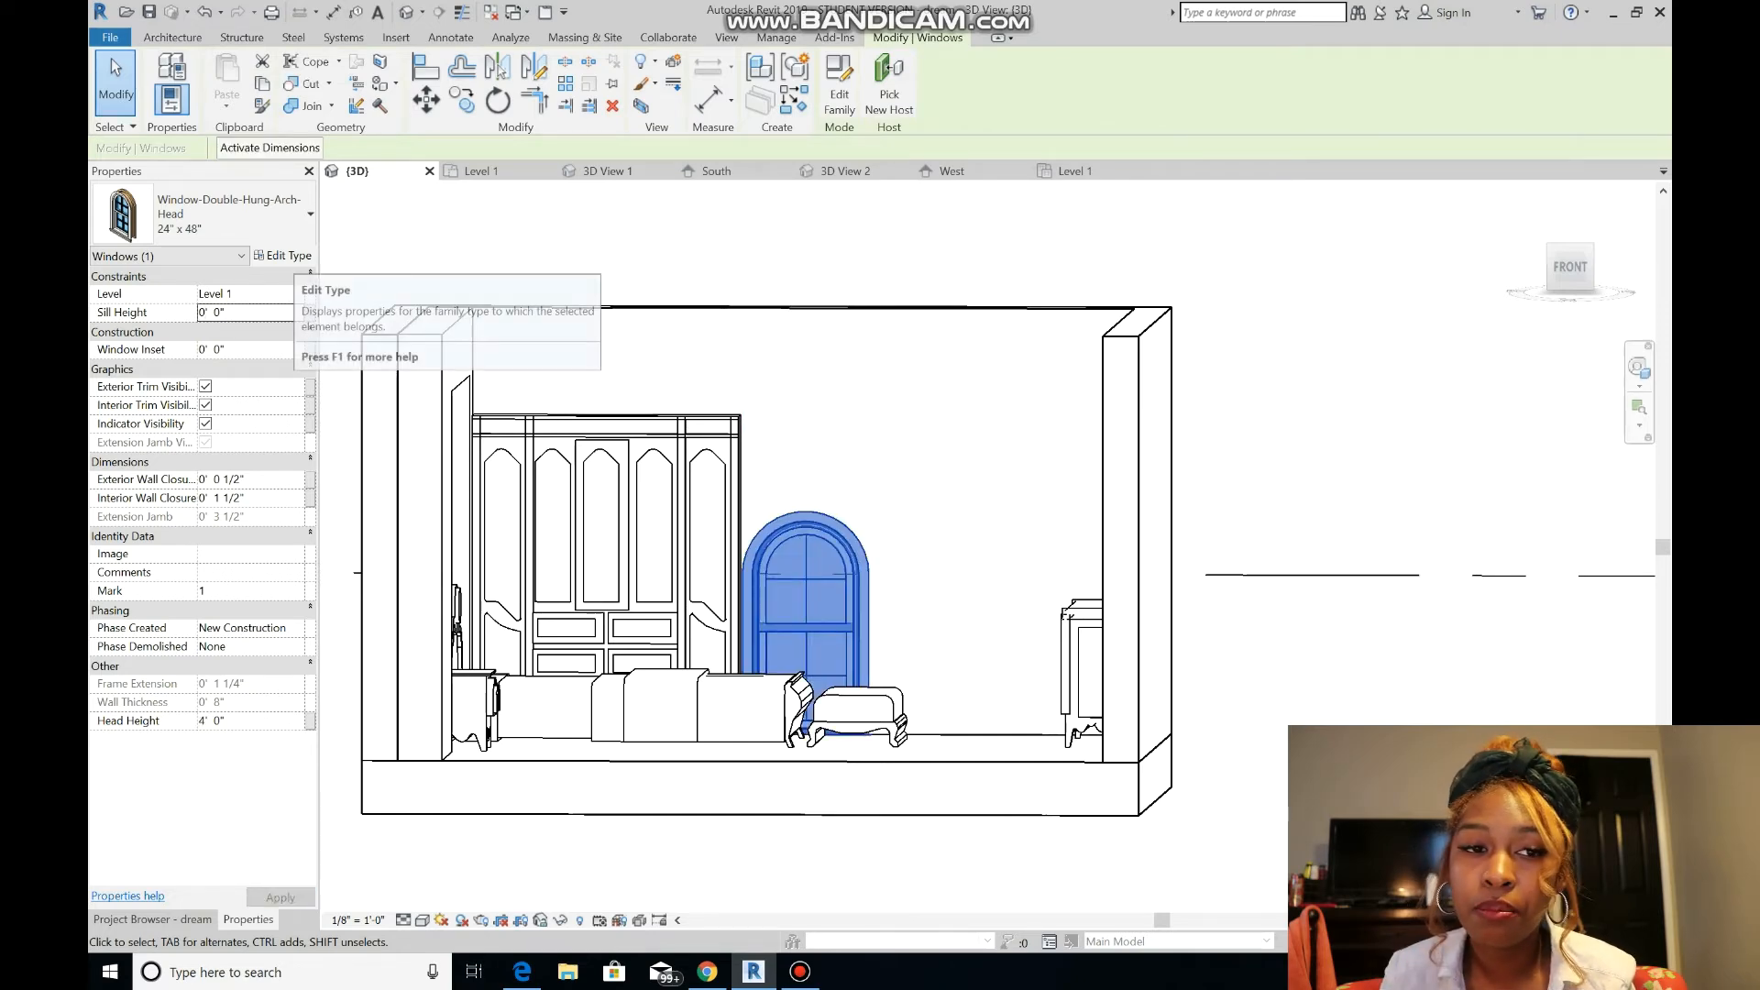
- Set the window type's height to 7' 0"
click(283, 255)
scroll(591, 551, up, 4)
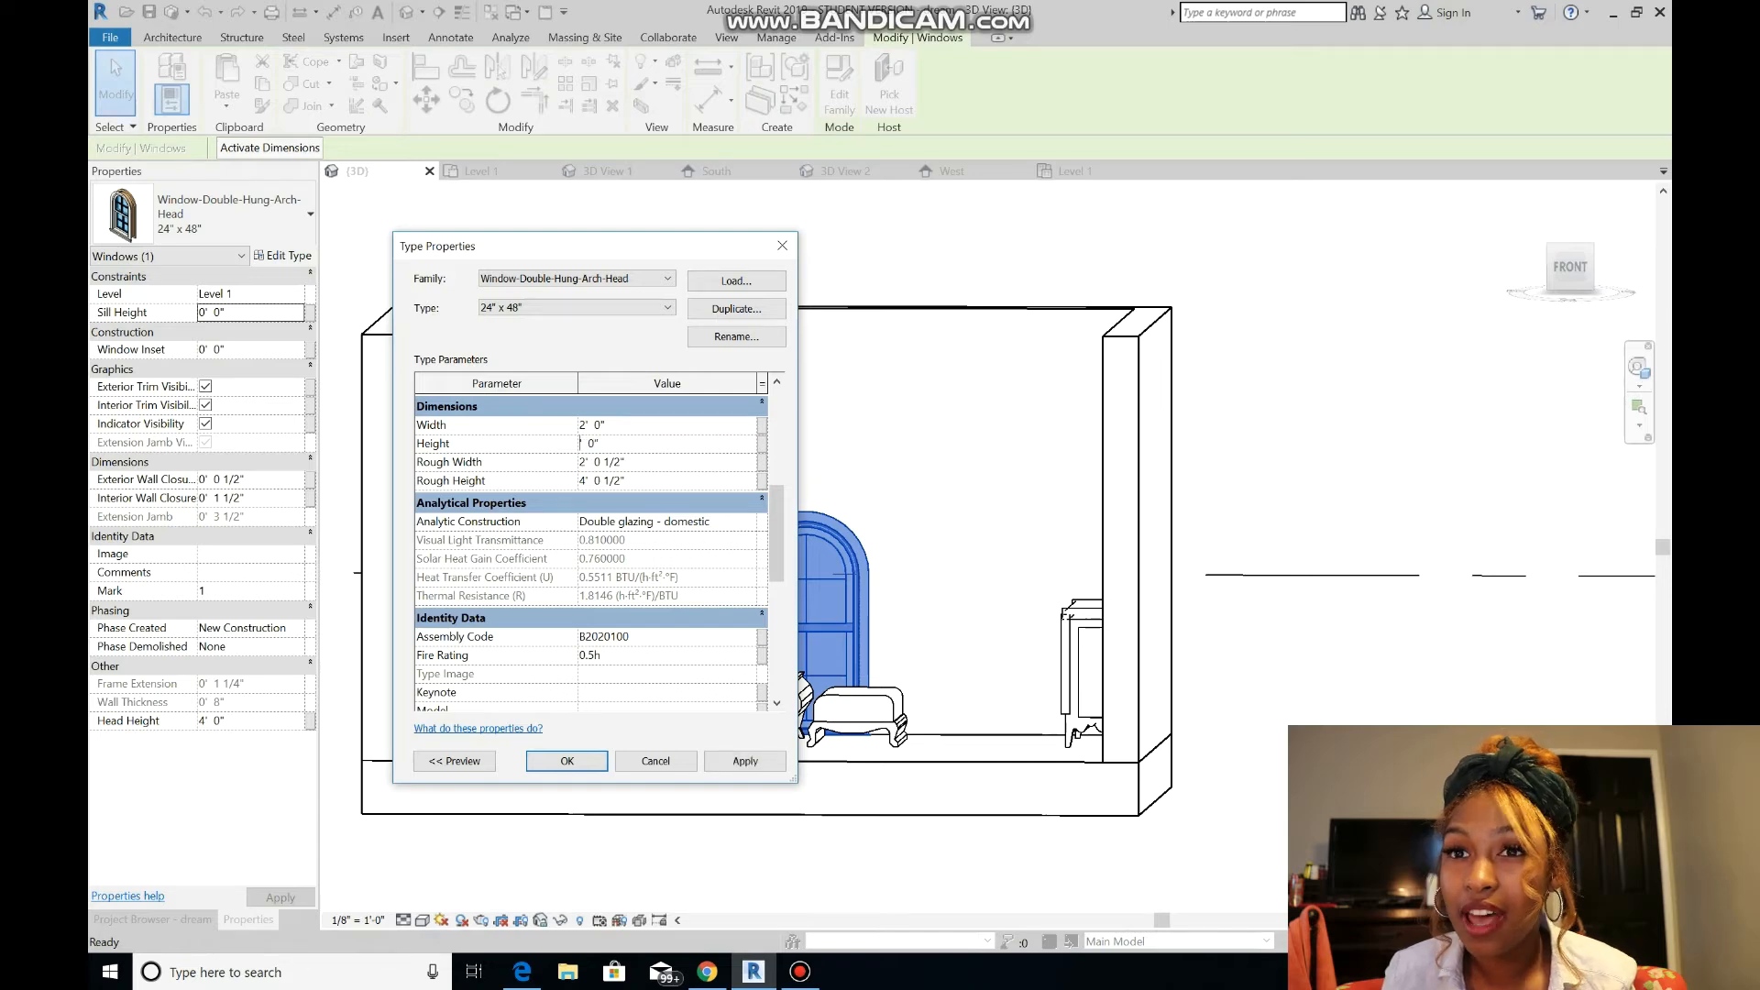
key(Return)
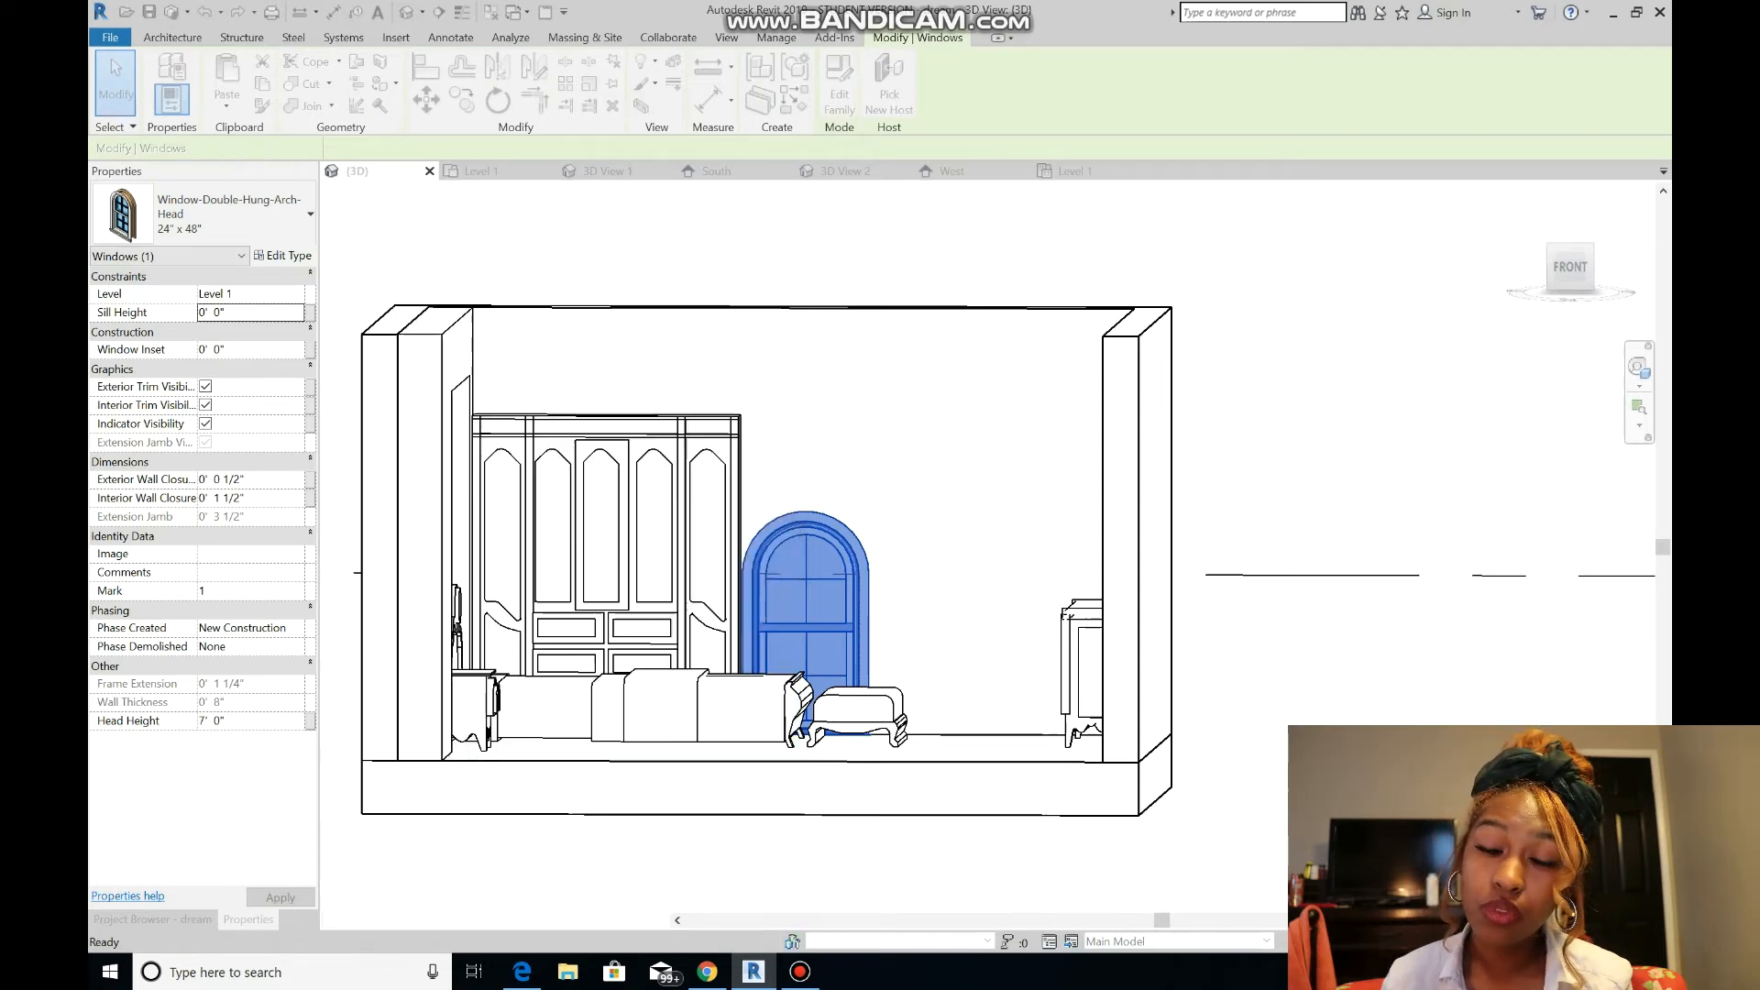
- Set the window type's width to 3' 6" and height to 5' 6", and shift the window slightly away from the wardrobe
click(284, 255)
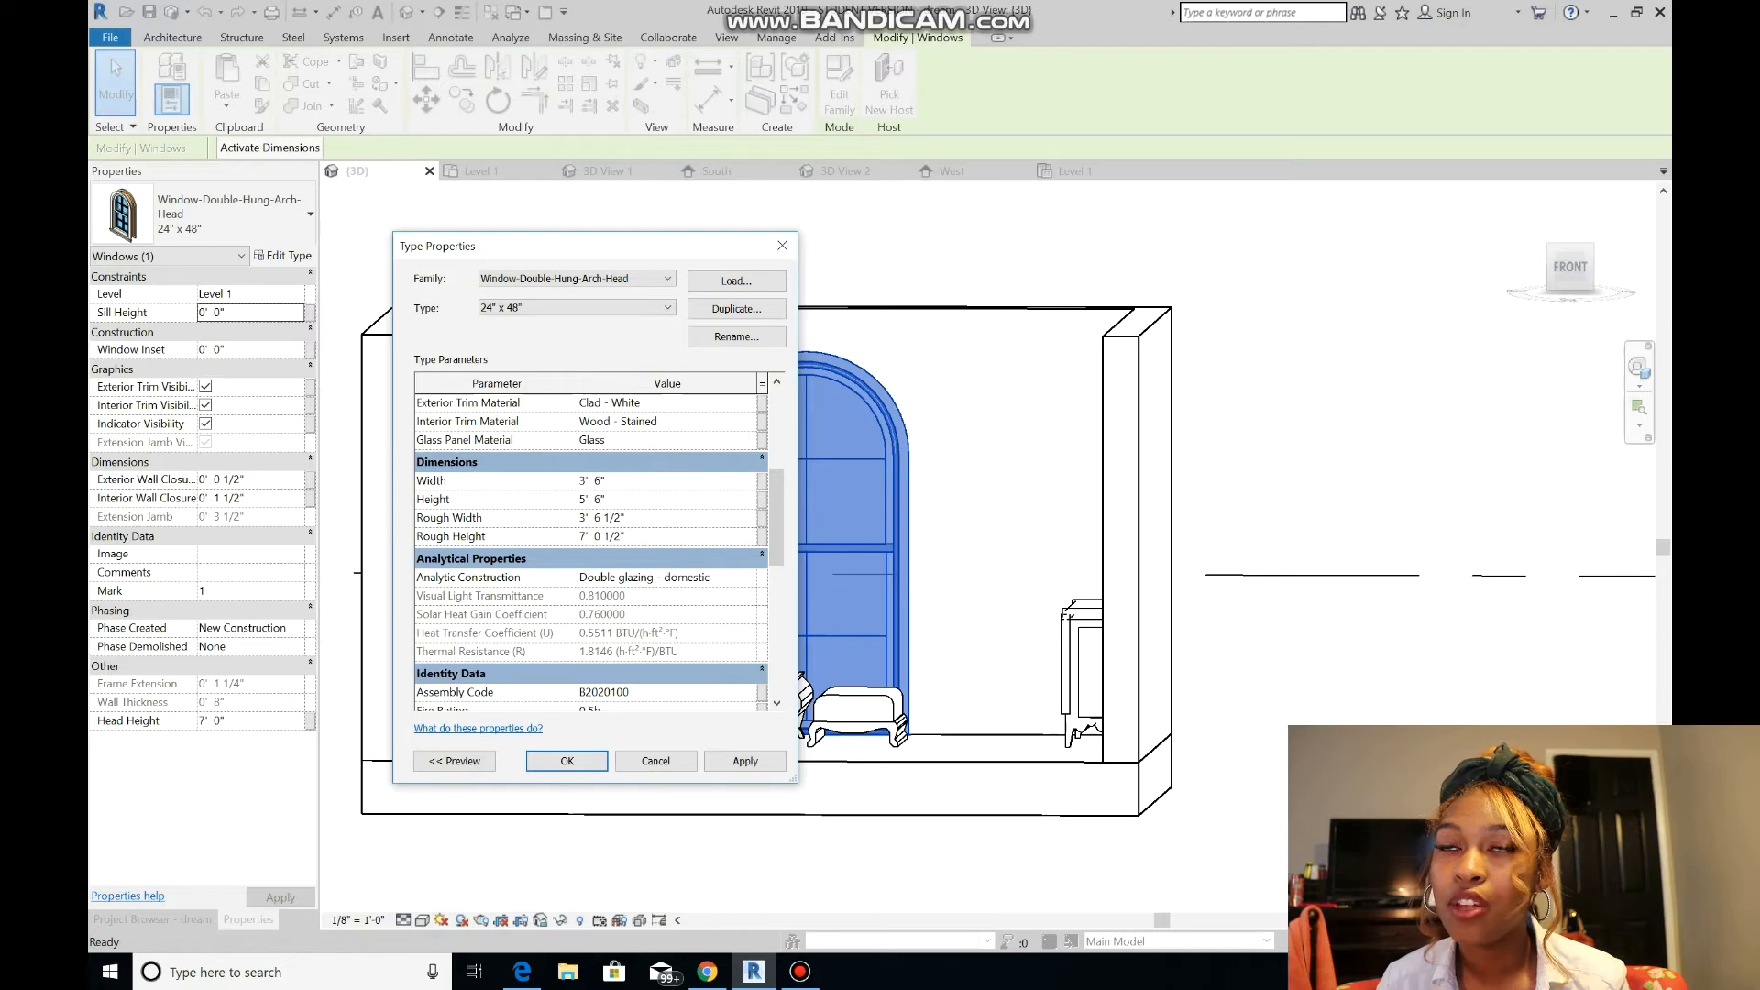
key(Return)
drag(806, 551, 827, 550)
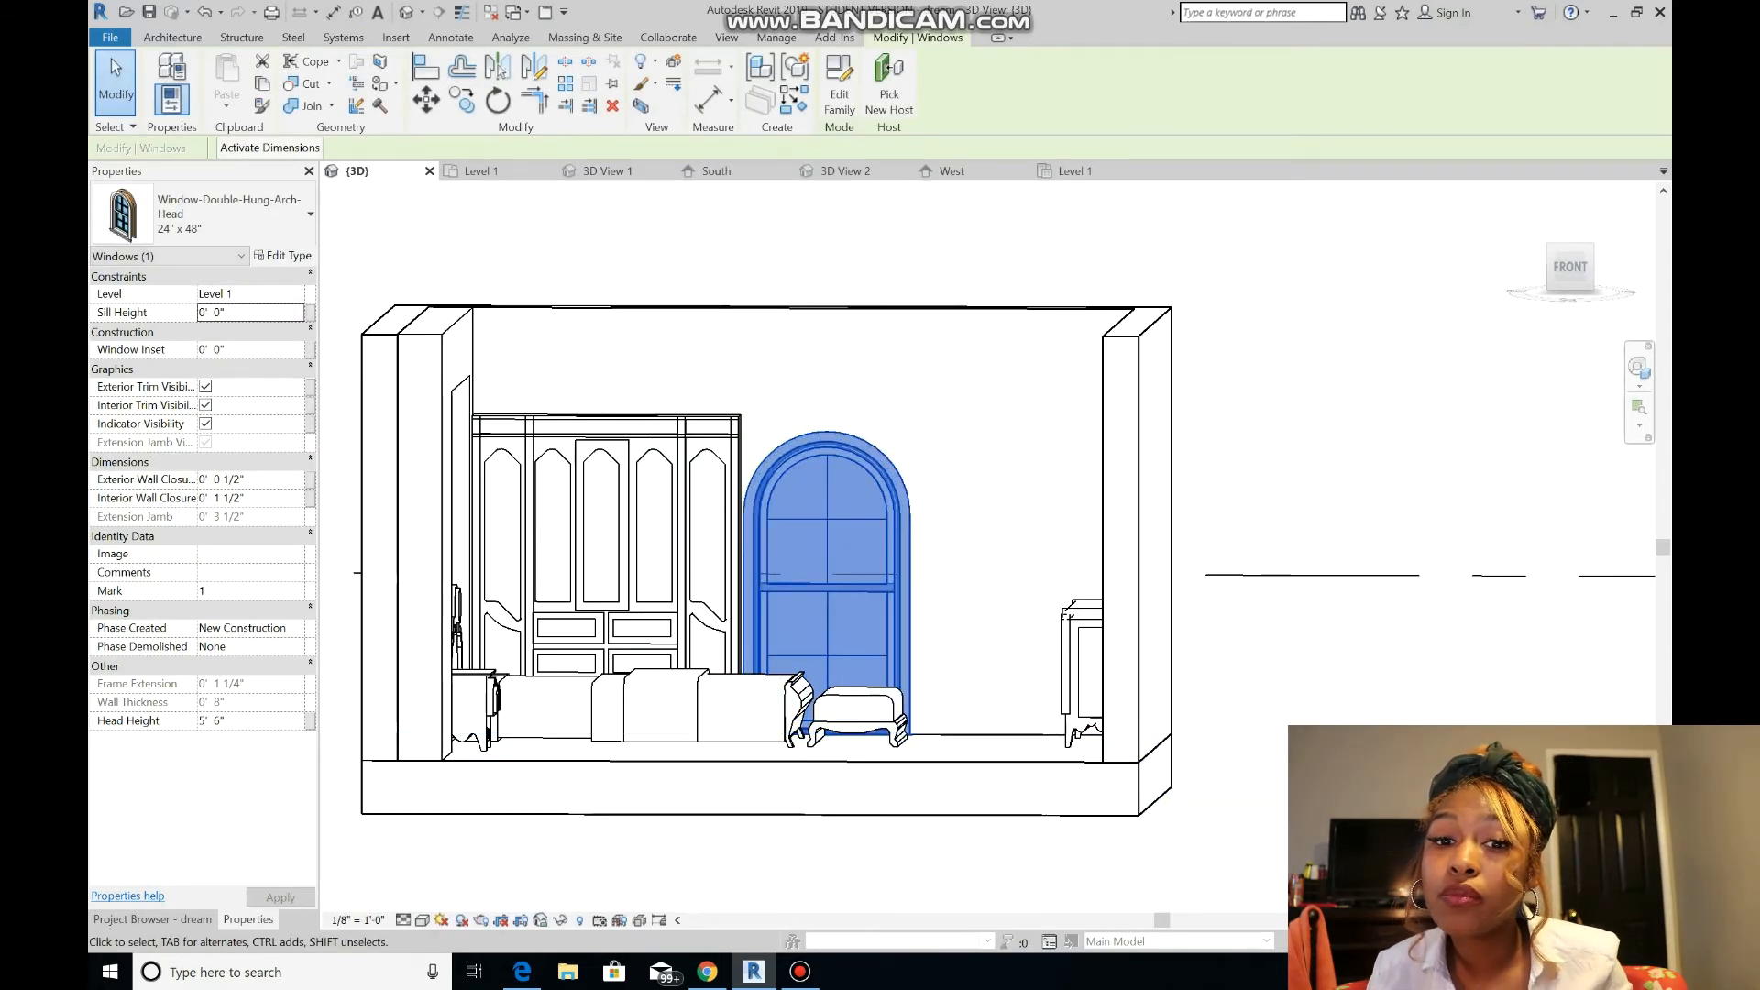
- Set the arch-head window type's width to 2' 9" and height to 5' 6"
click(282, 255)
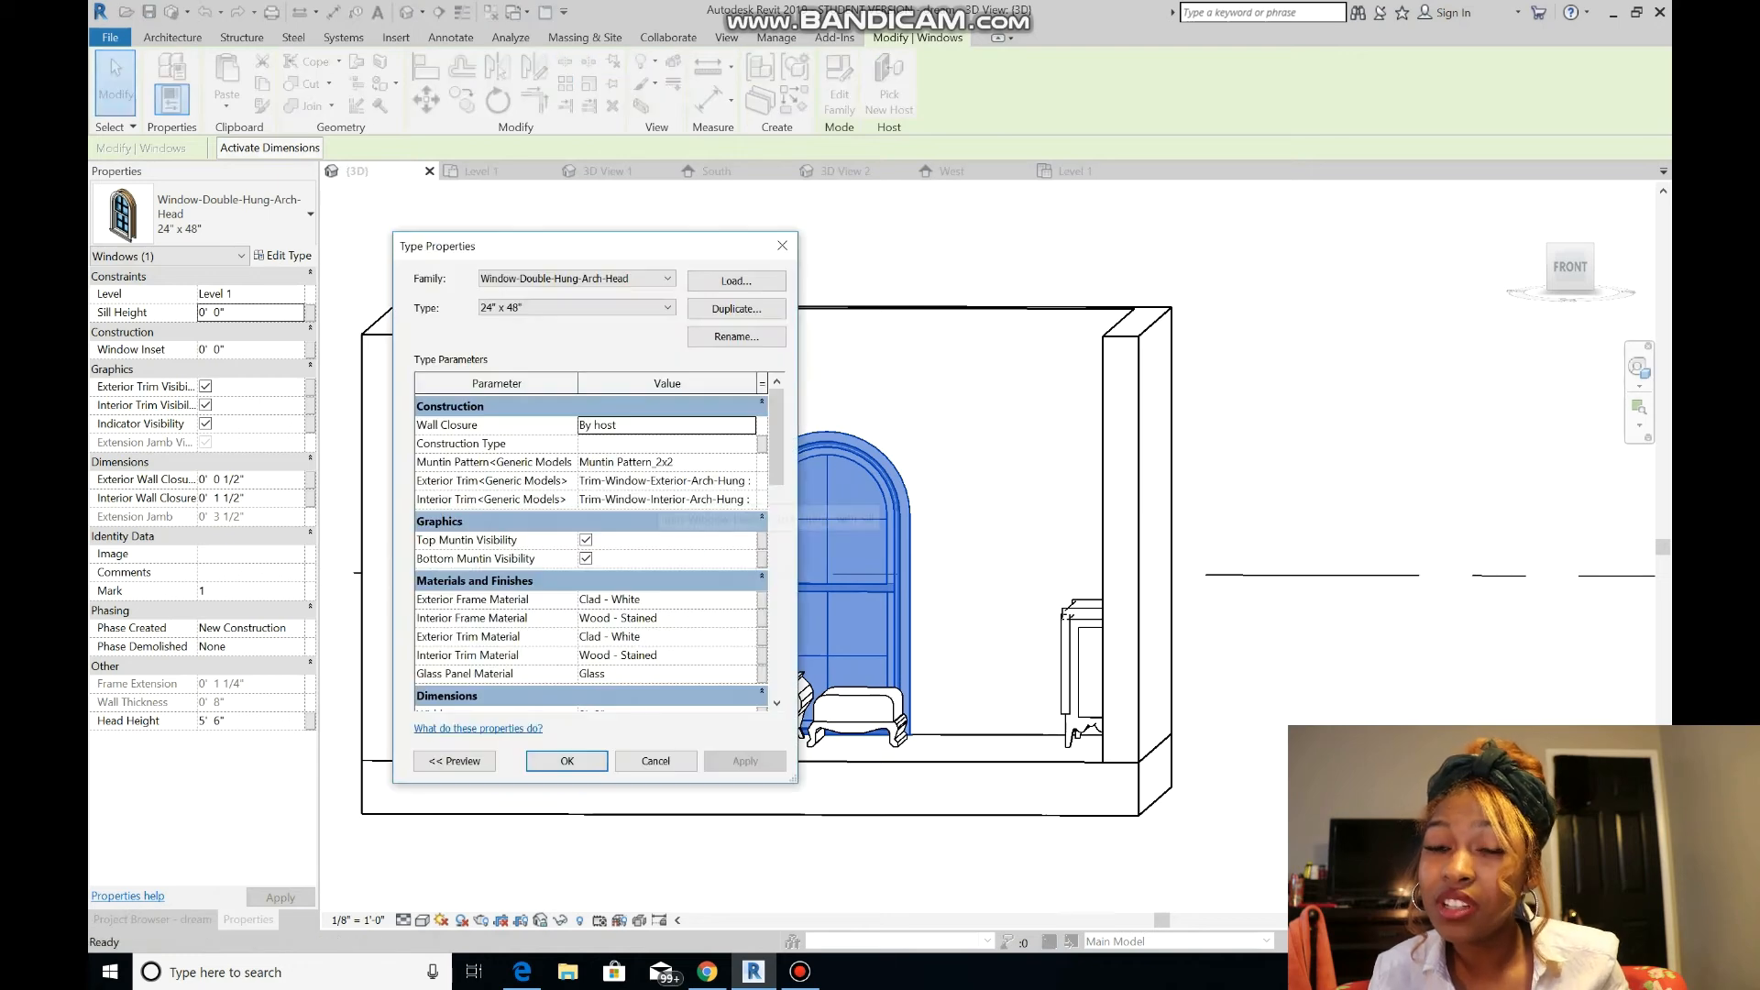
scroll(590, 546, down, 4)
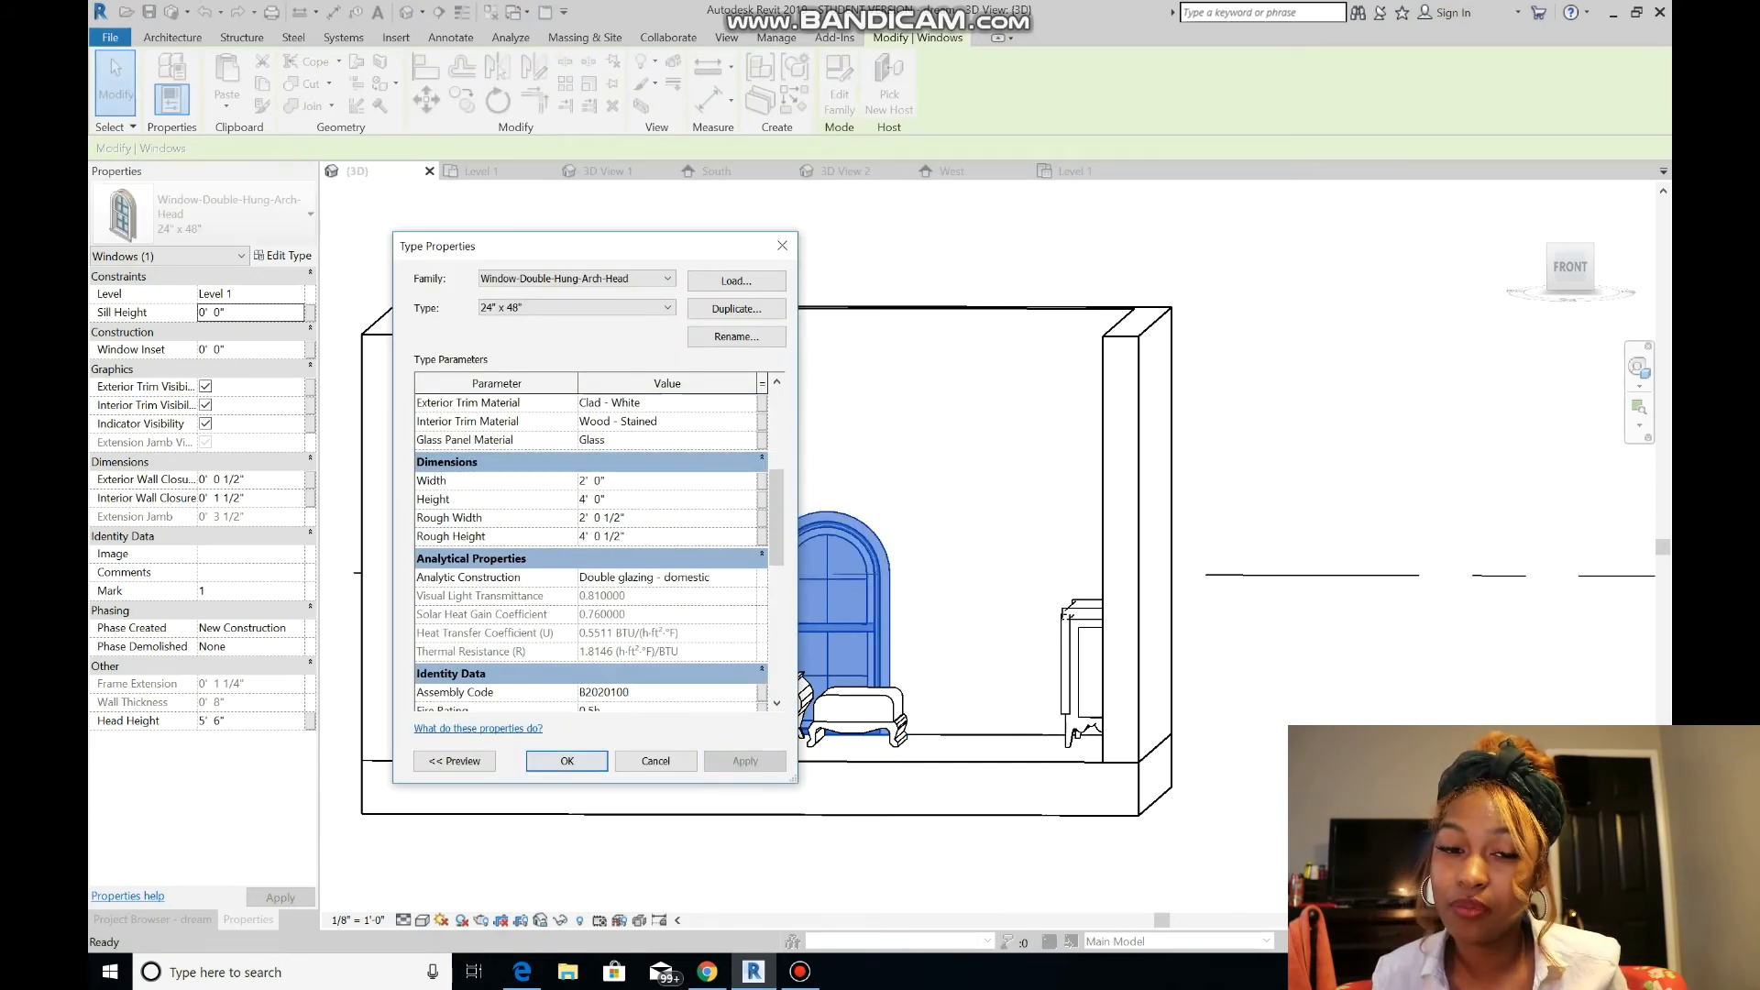
drag(681, 246, 526, 244)
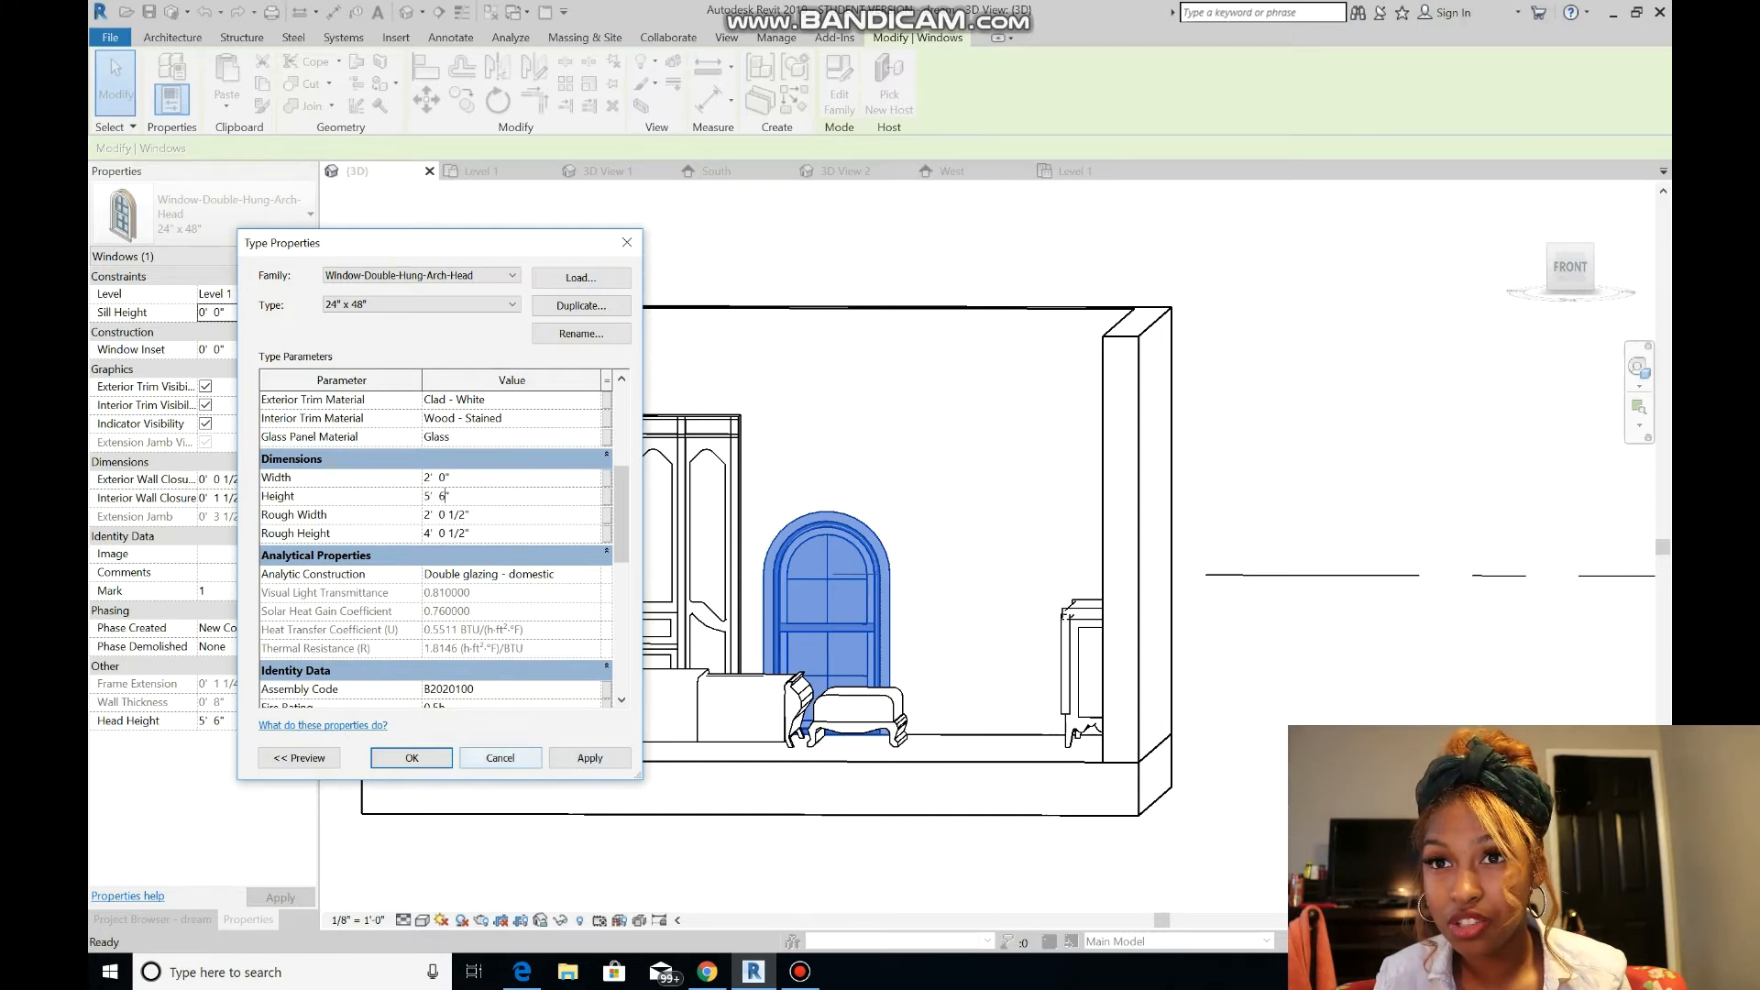
click(590, 757)
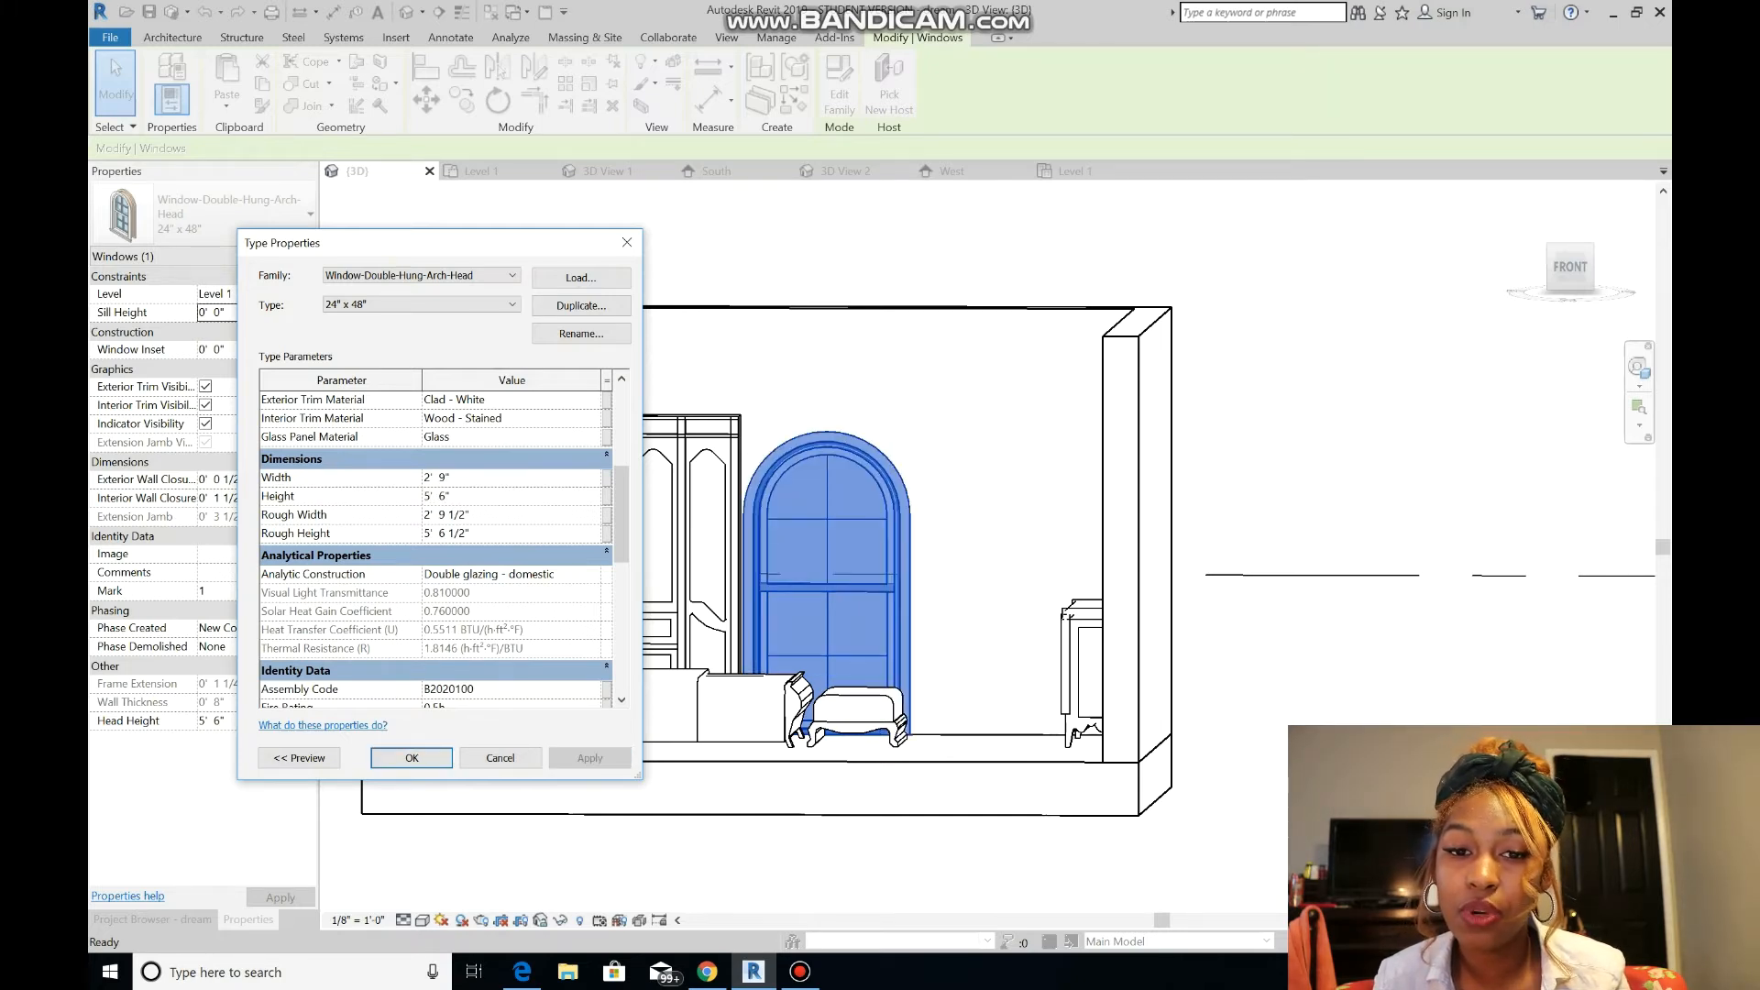
- Set the window type's interior frame material to Clad - White
scroll(436, 541, down, 6)
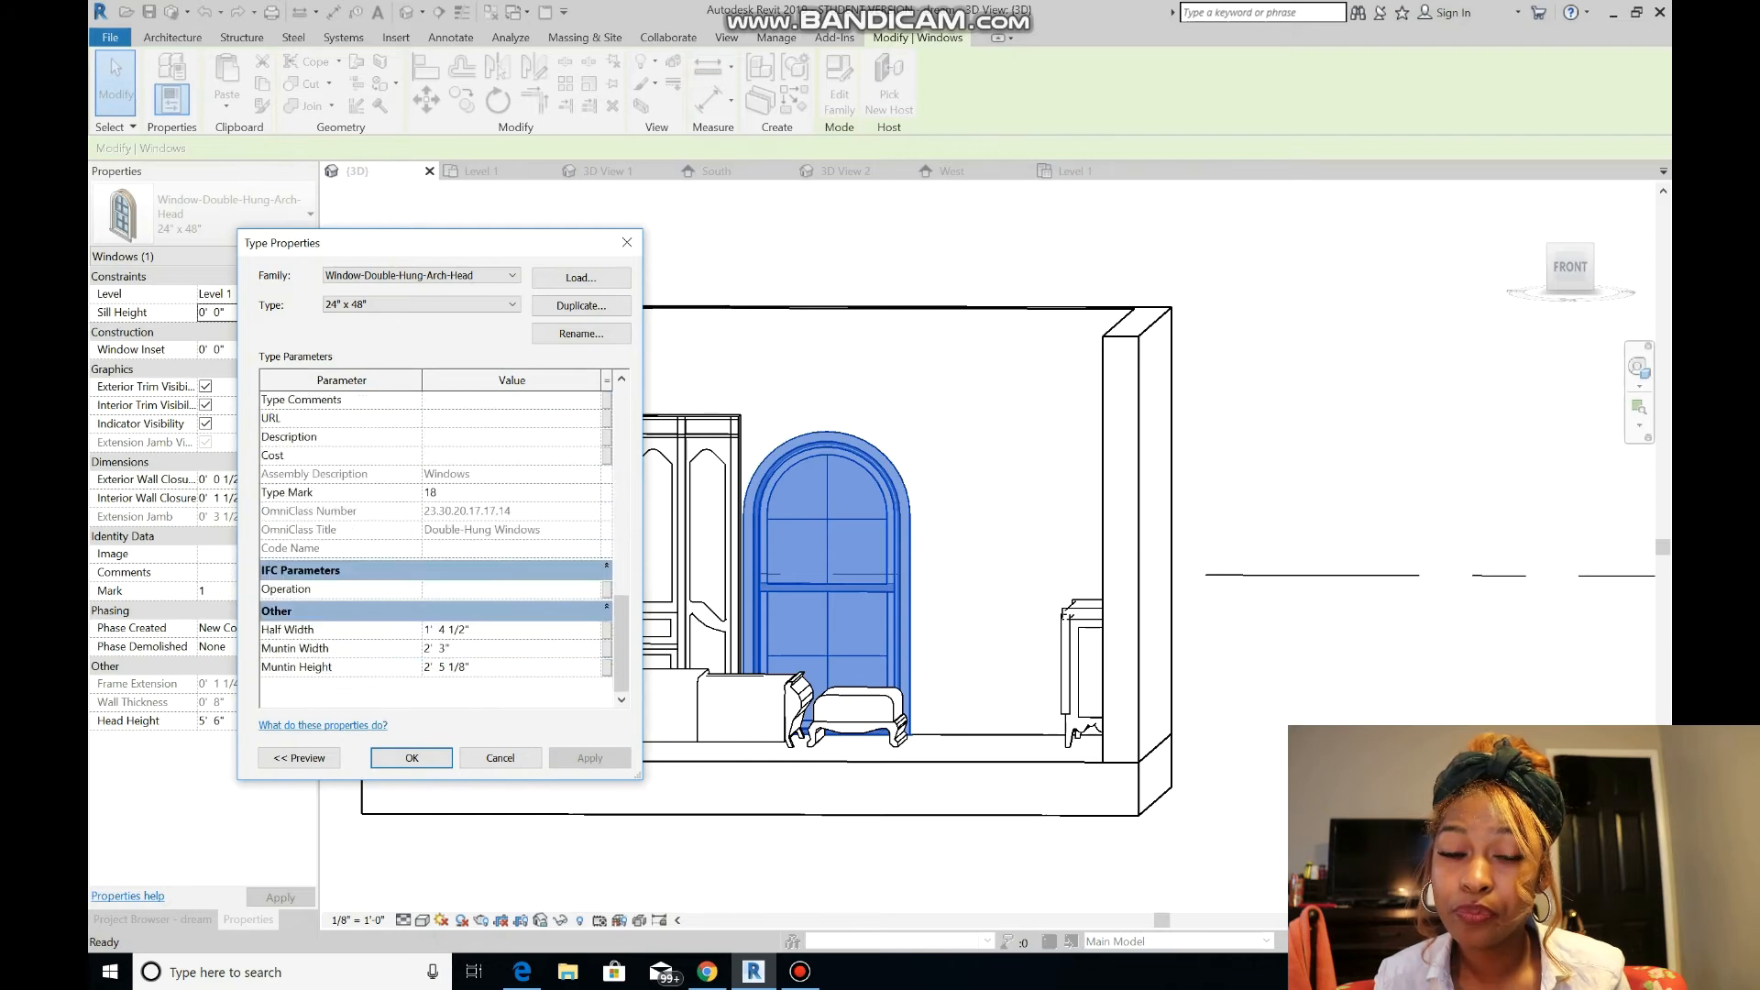
scroll(435, 550, up, 6)
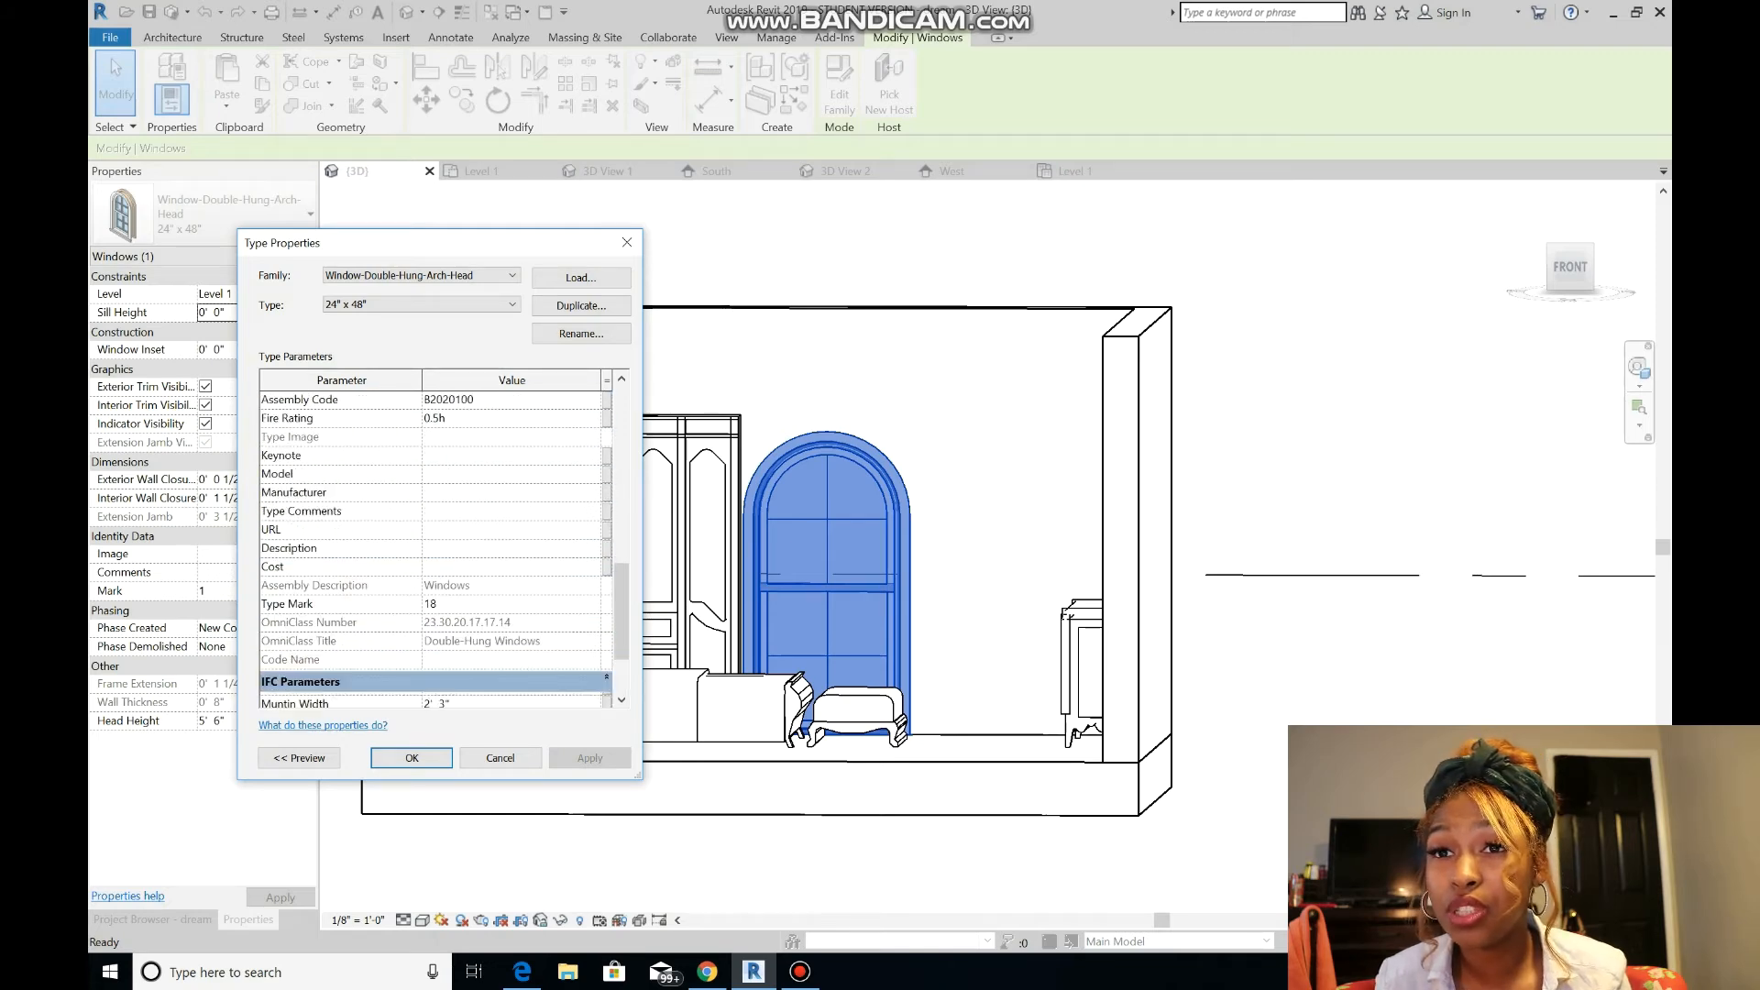
scroll(435, 541, up, 1)
scroll(436, 541, down, 2)
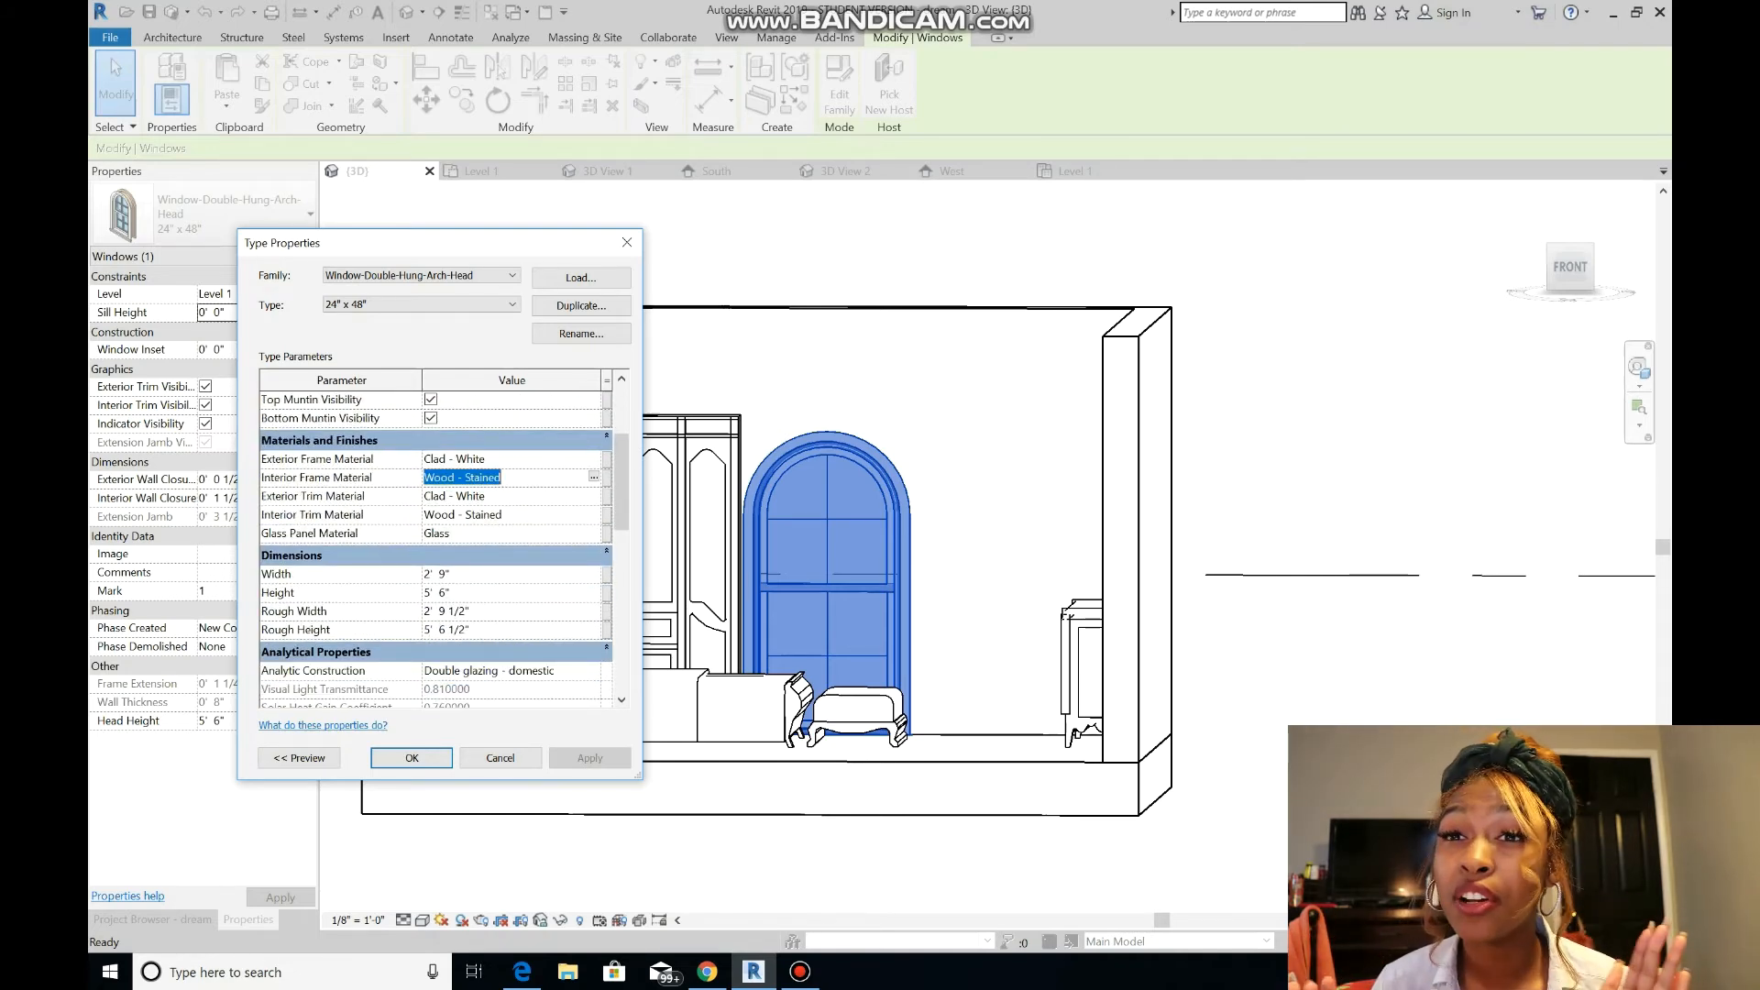
click(593, 476)
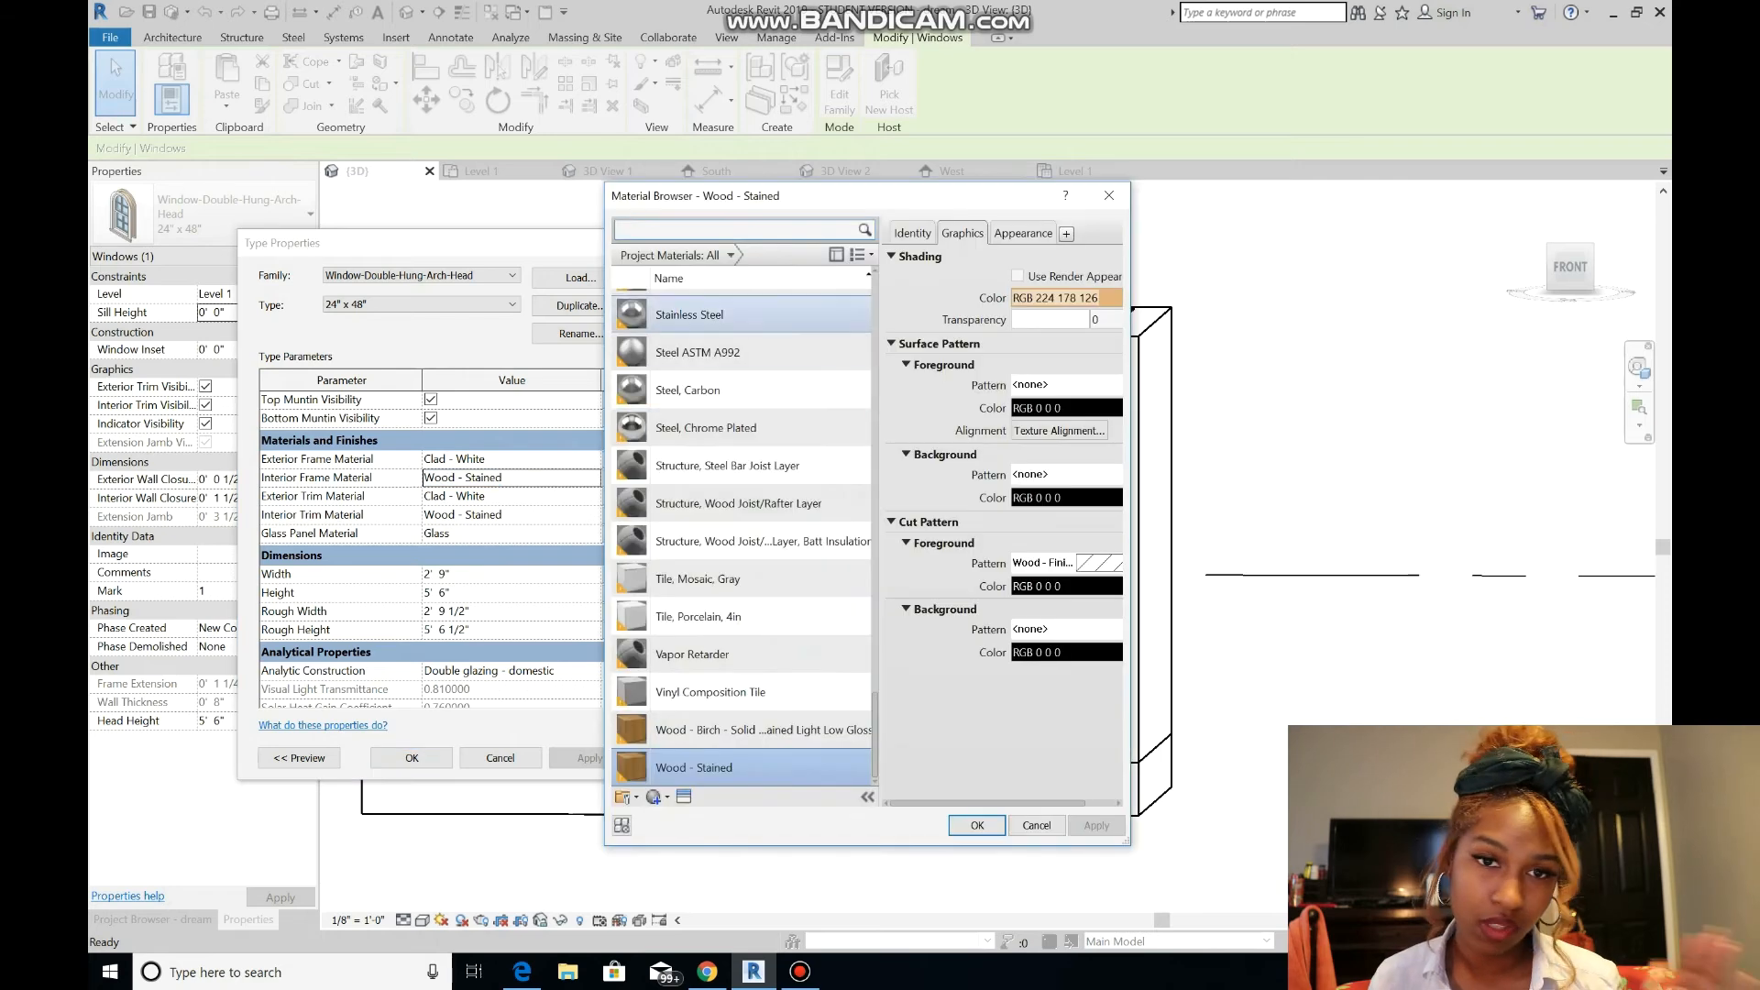
text(CLAD)
click(724, 328)
click(977, 826)
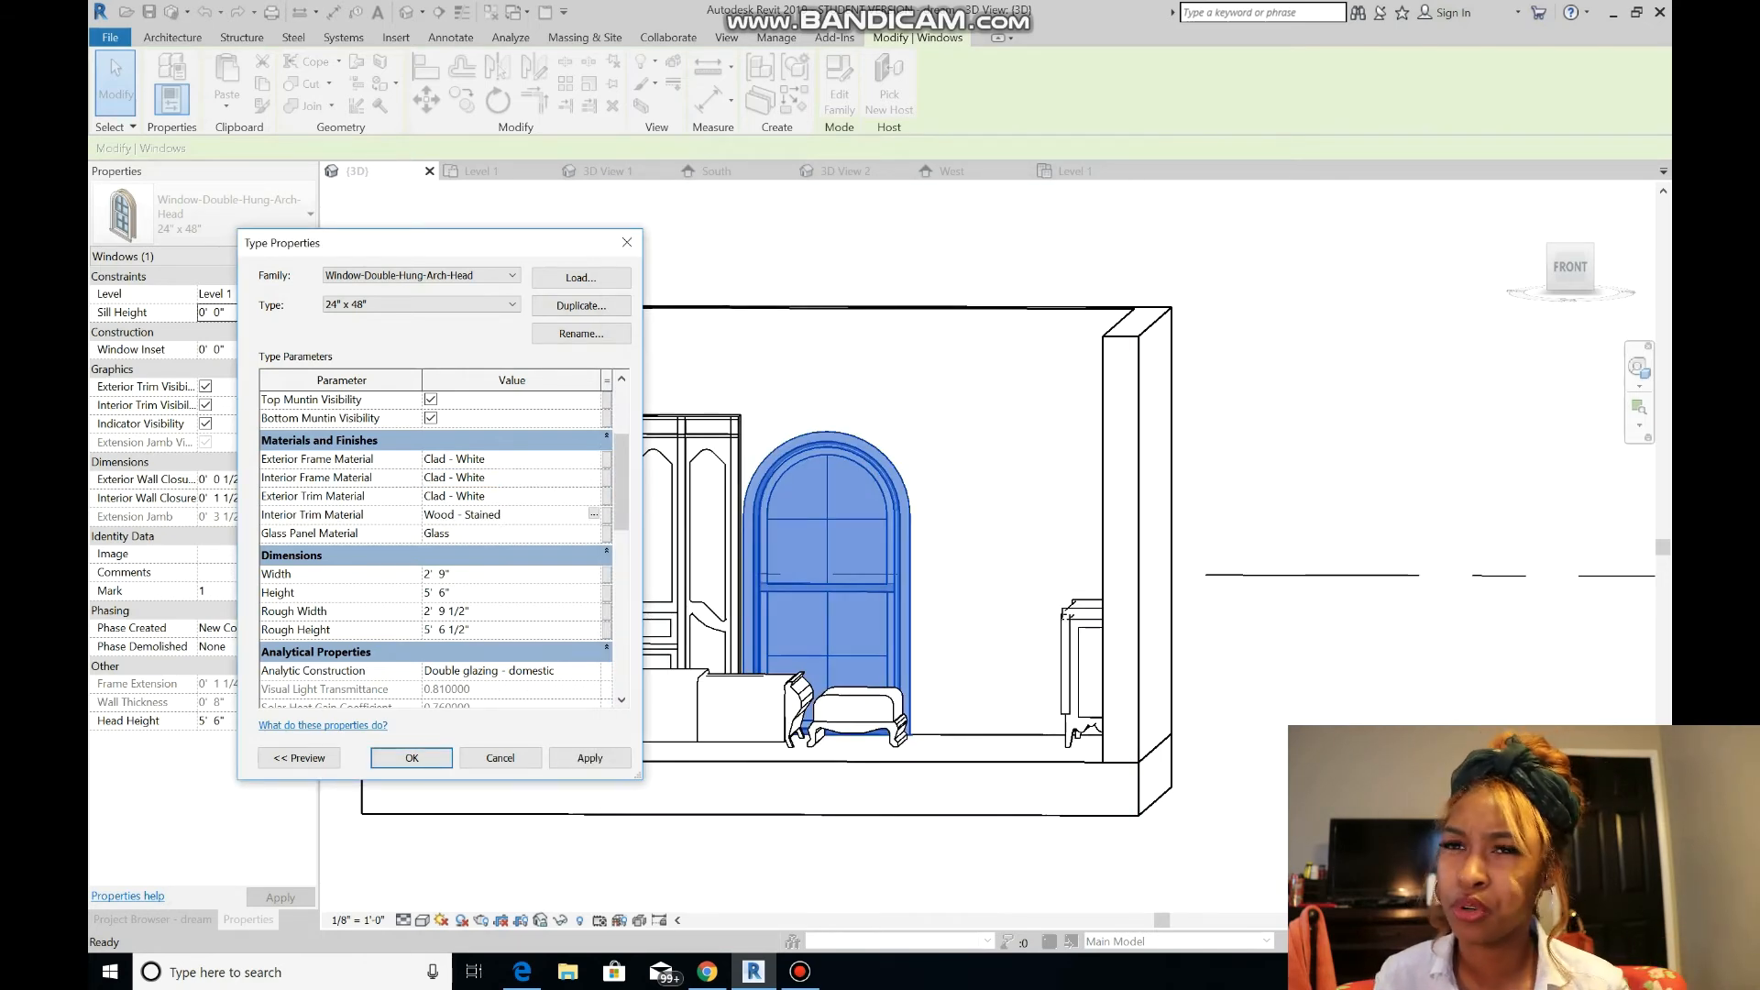
- Set the window type's interior trim material to Clad - White and accept the type changes
click(593, 513)
text(CLAD)
click(725, 312)
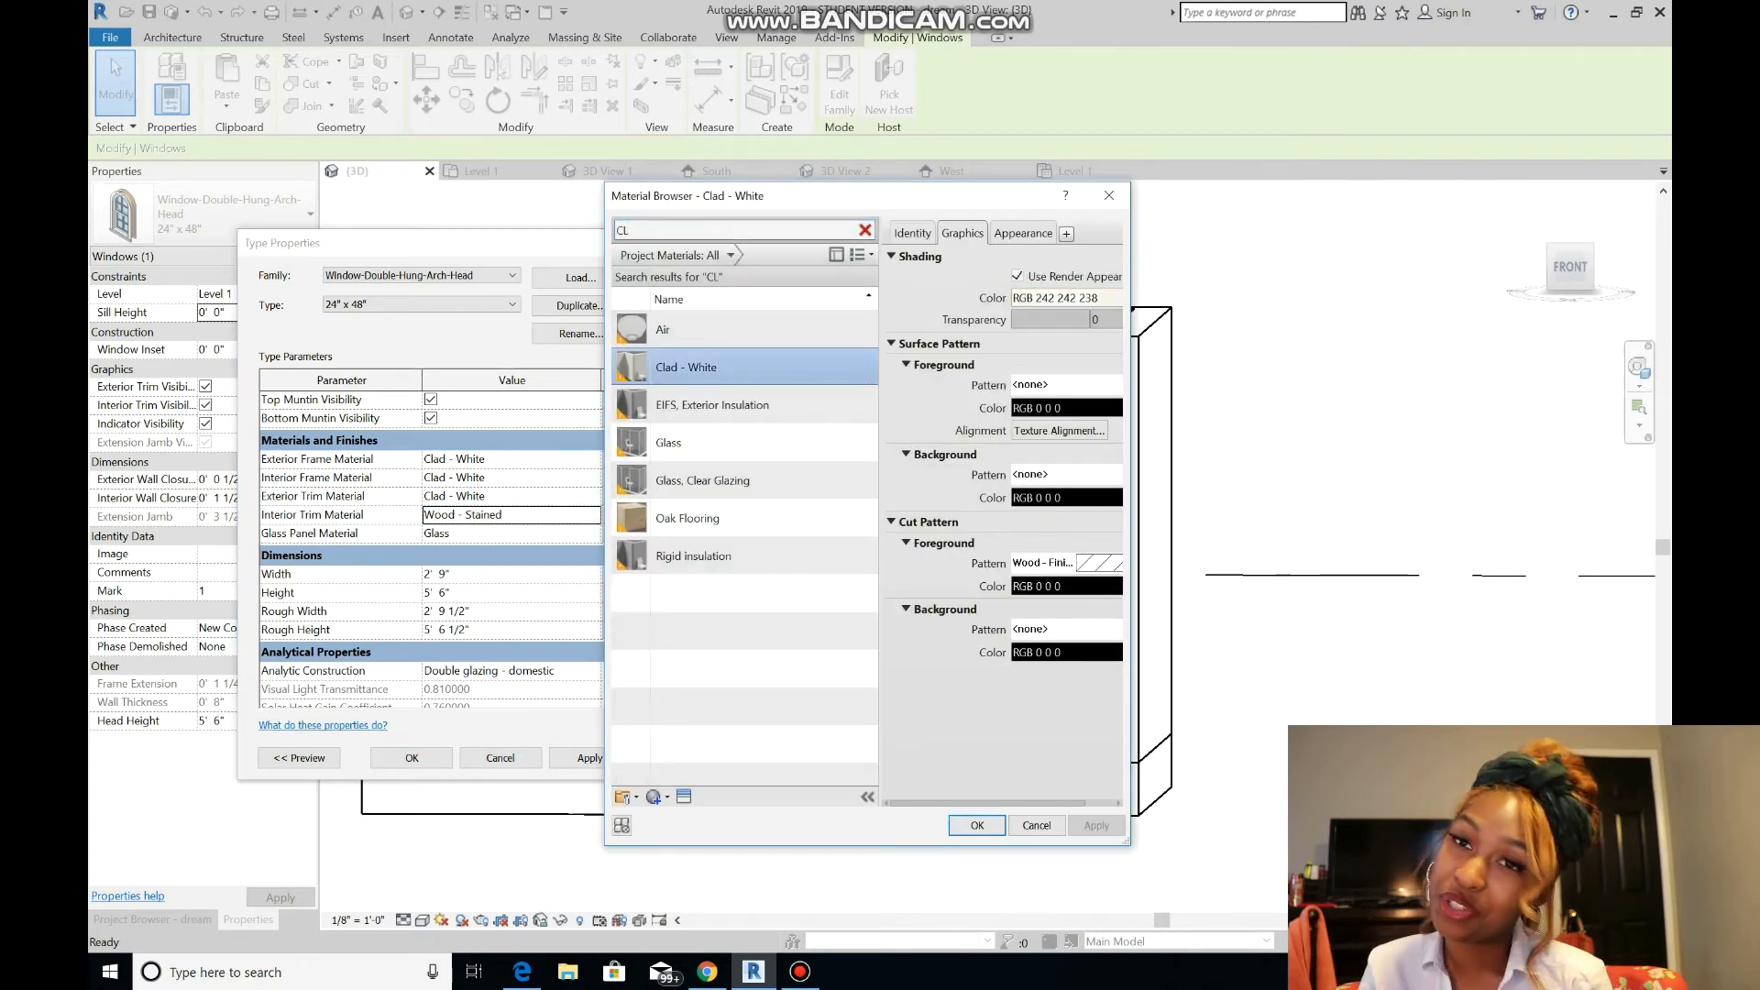
click(977, 825)
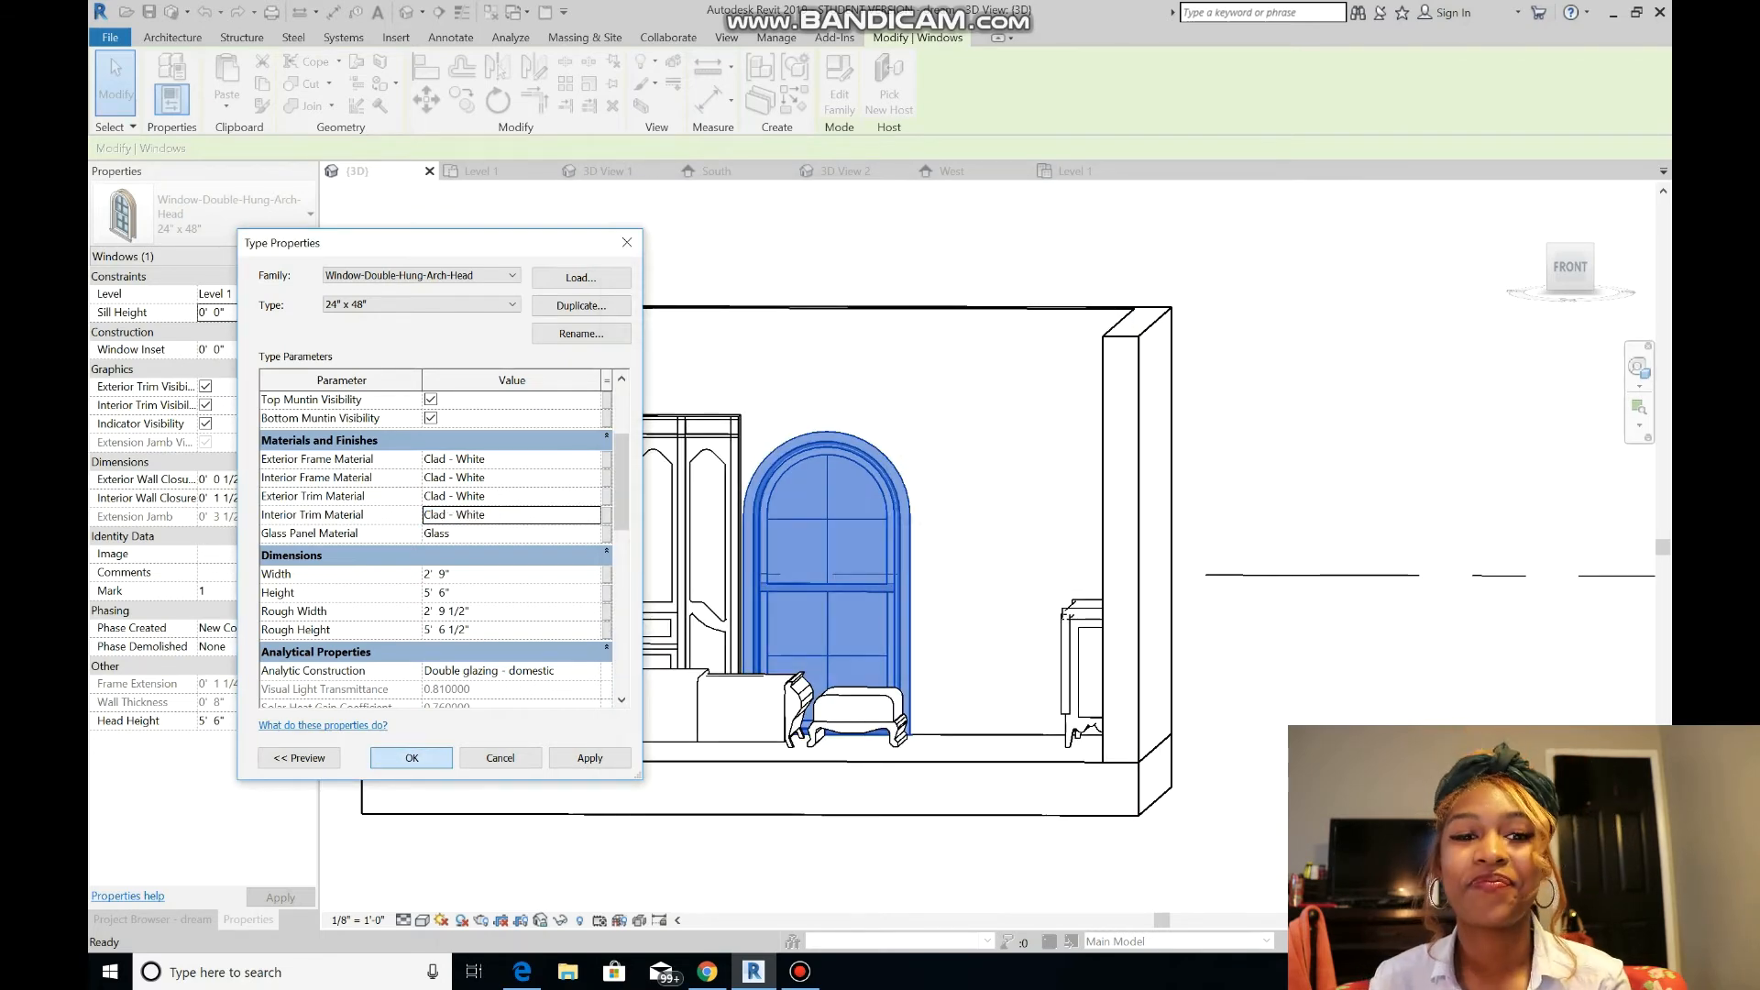
click(411, 758)
- Check the resized window in the 3D view and open the Level 1 floor plan
click(1639, 367)
drag(973, 656, 830, 541)
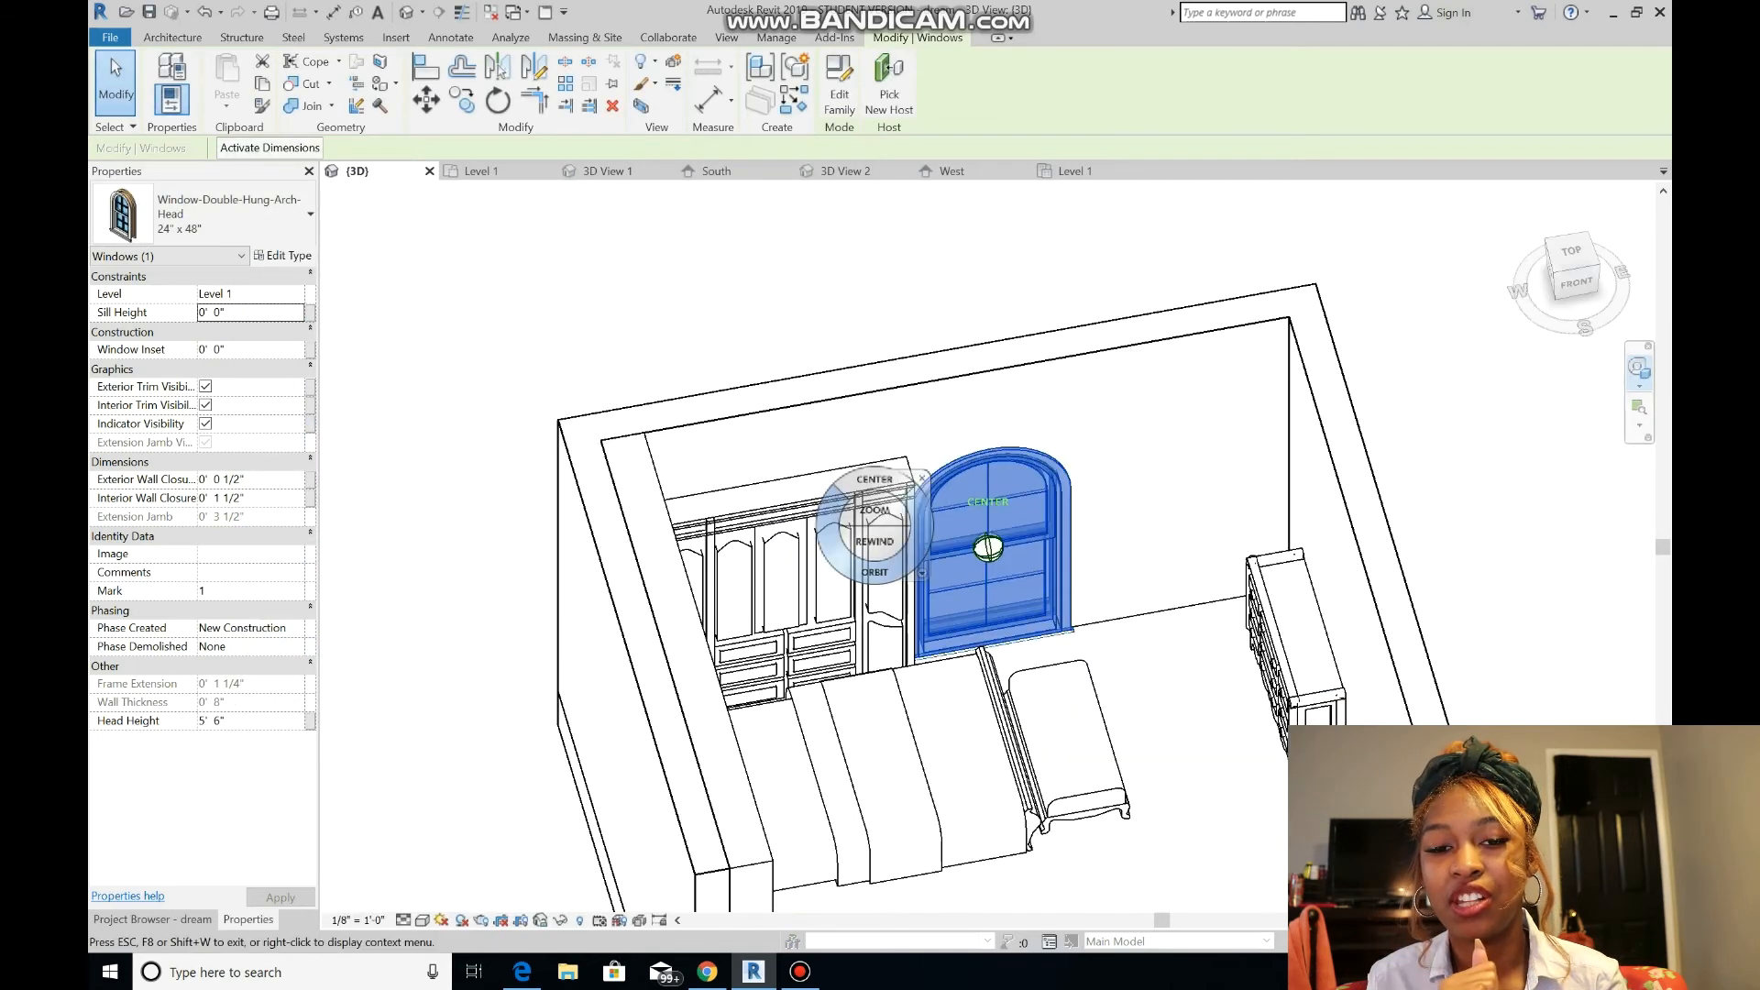
key(Escape)
click(152, 920)
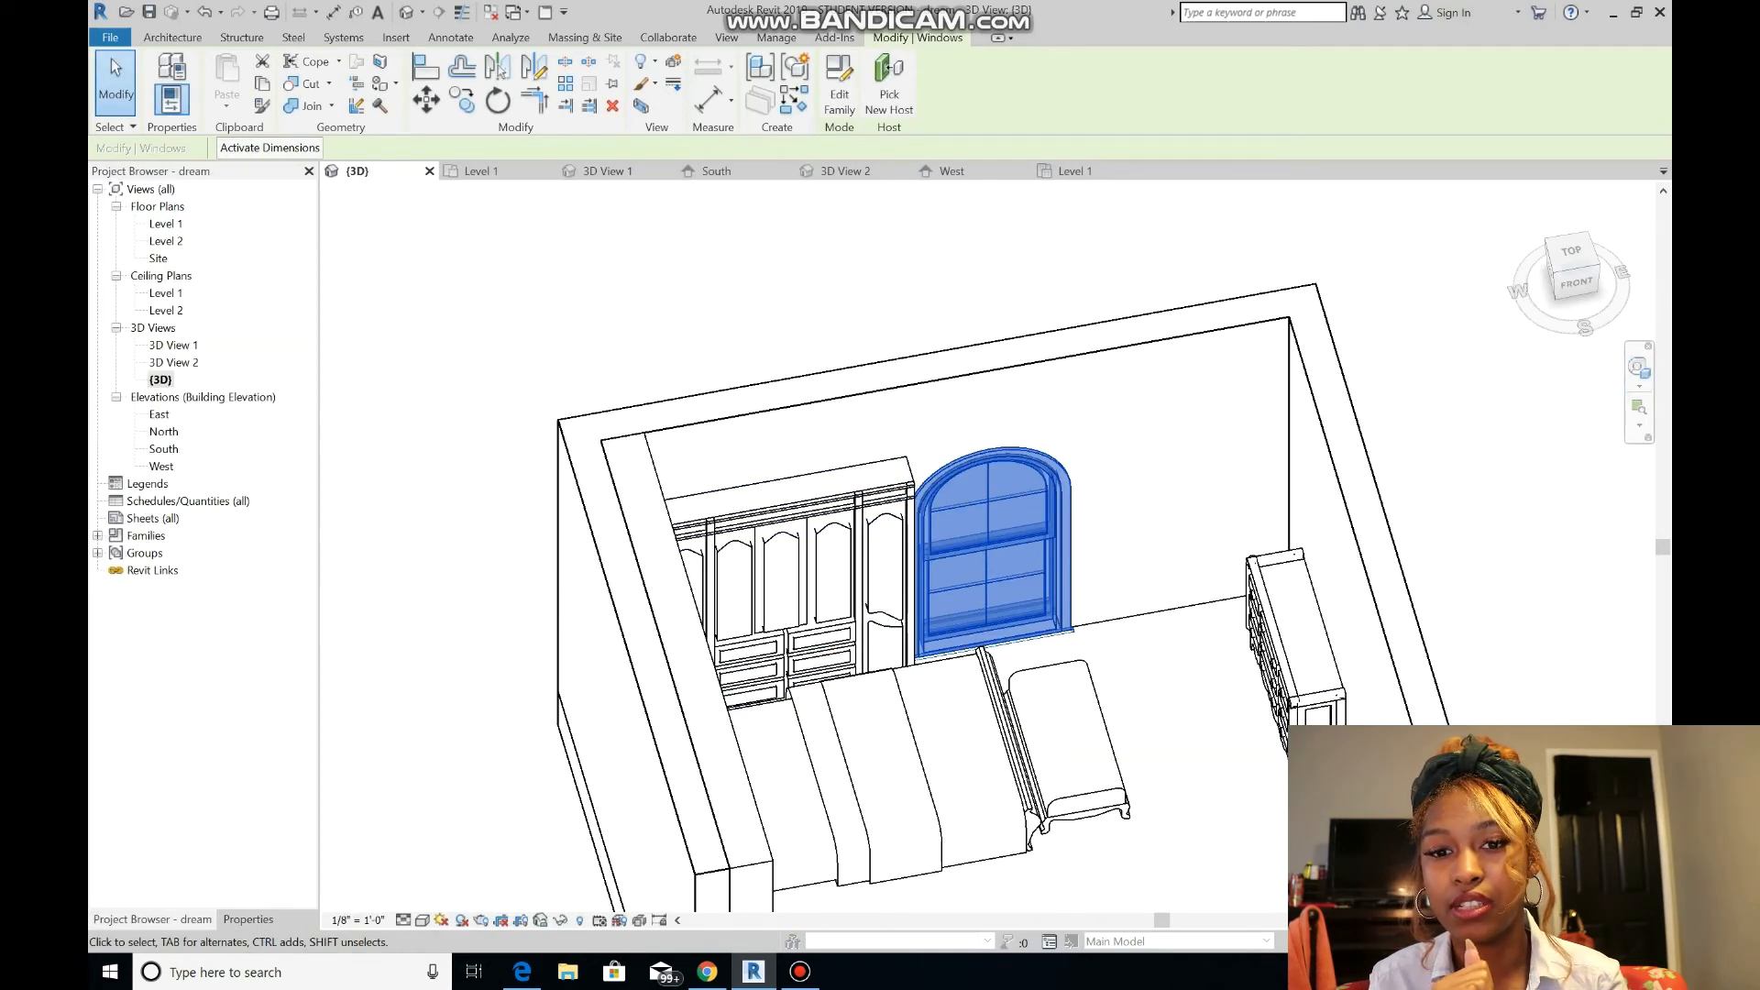
double_click(166, 224)
click(248, 919)
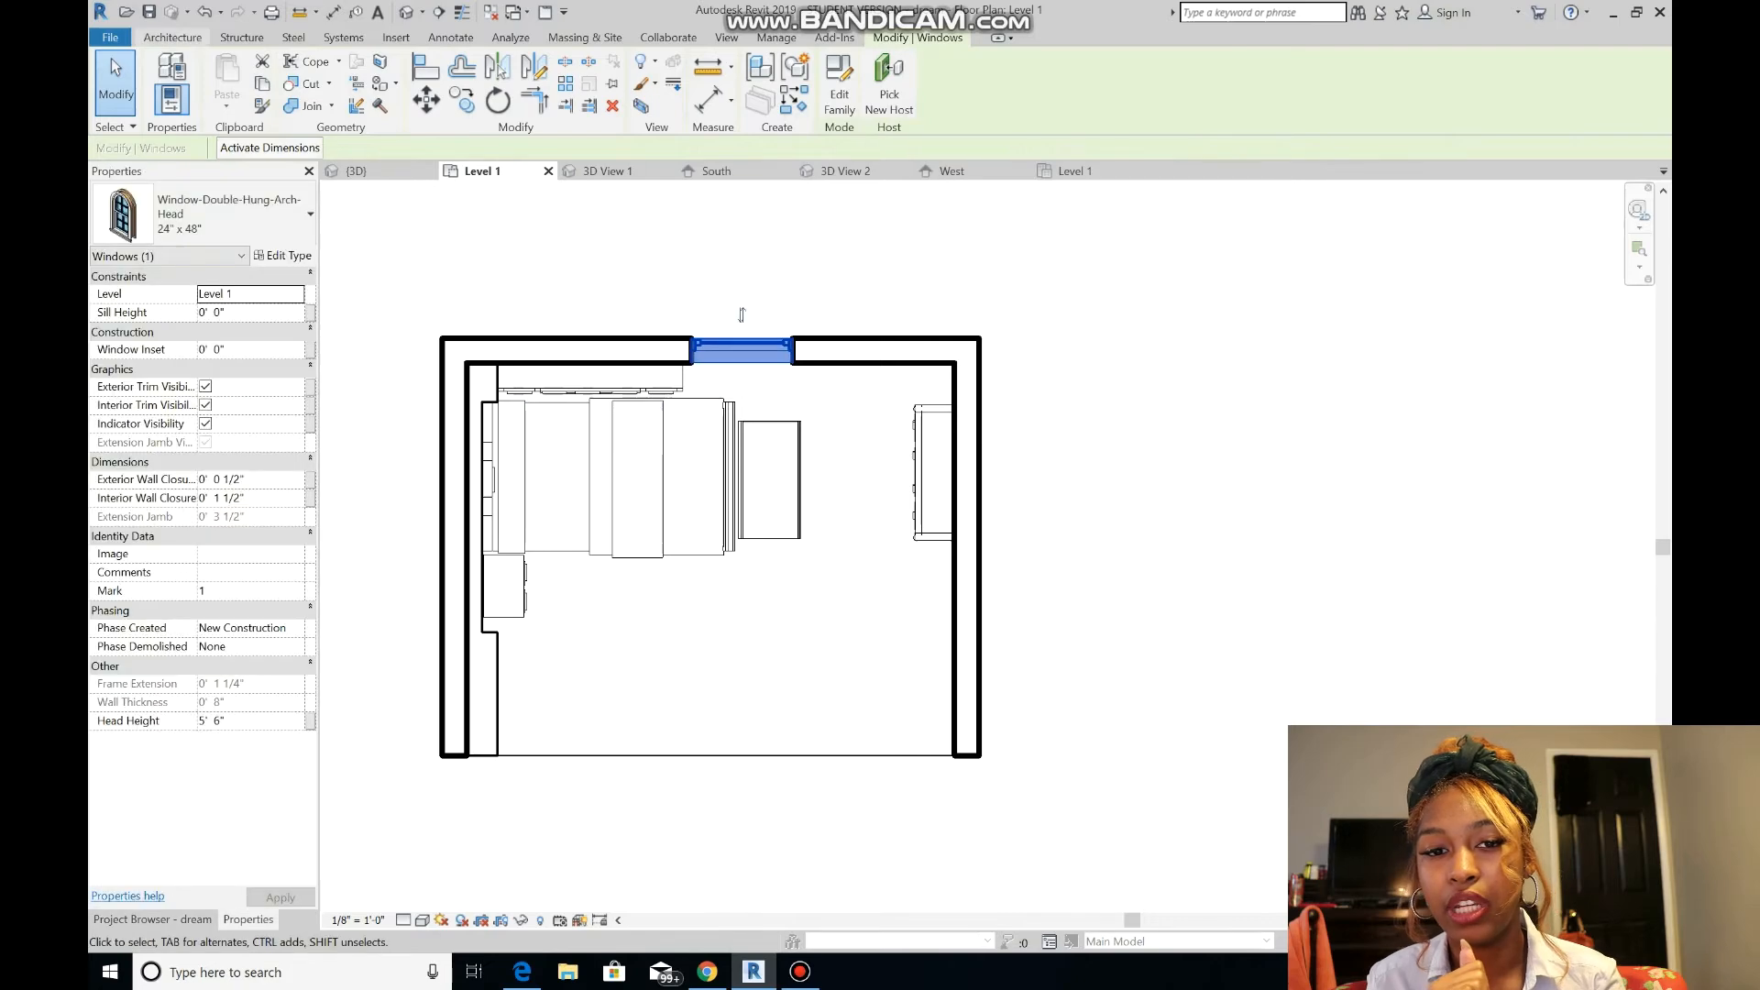
- Start placing a door and browse the US Imperial library to the Residential folder under Doors for a family to load
click(172, 36)
click(202, 81)
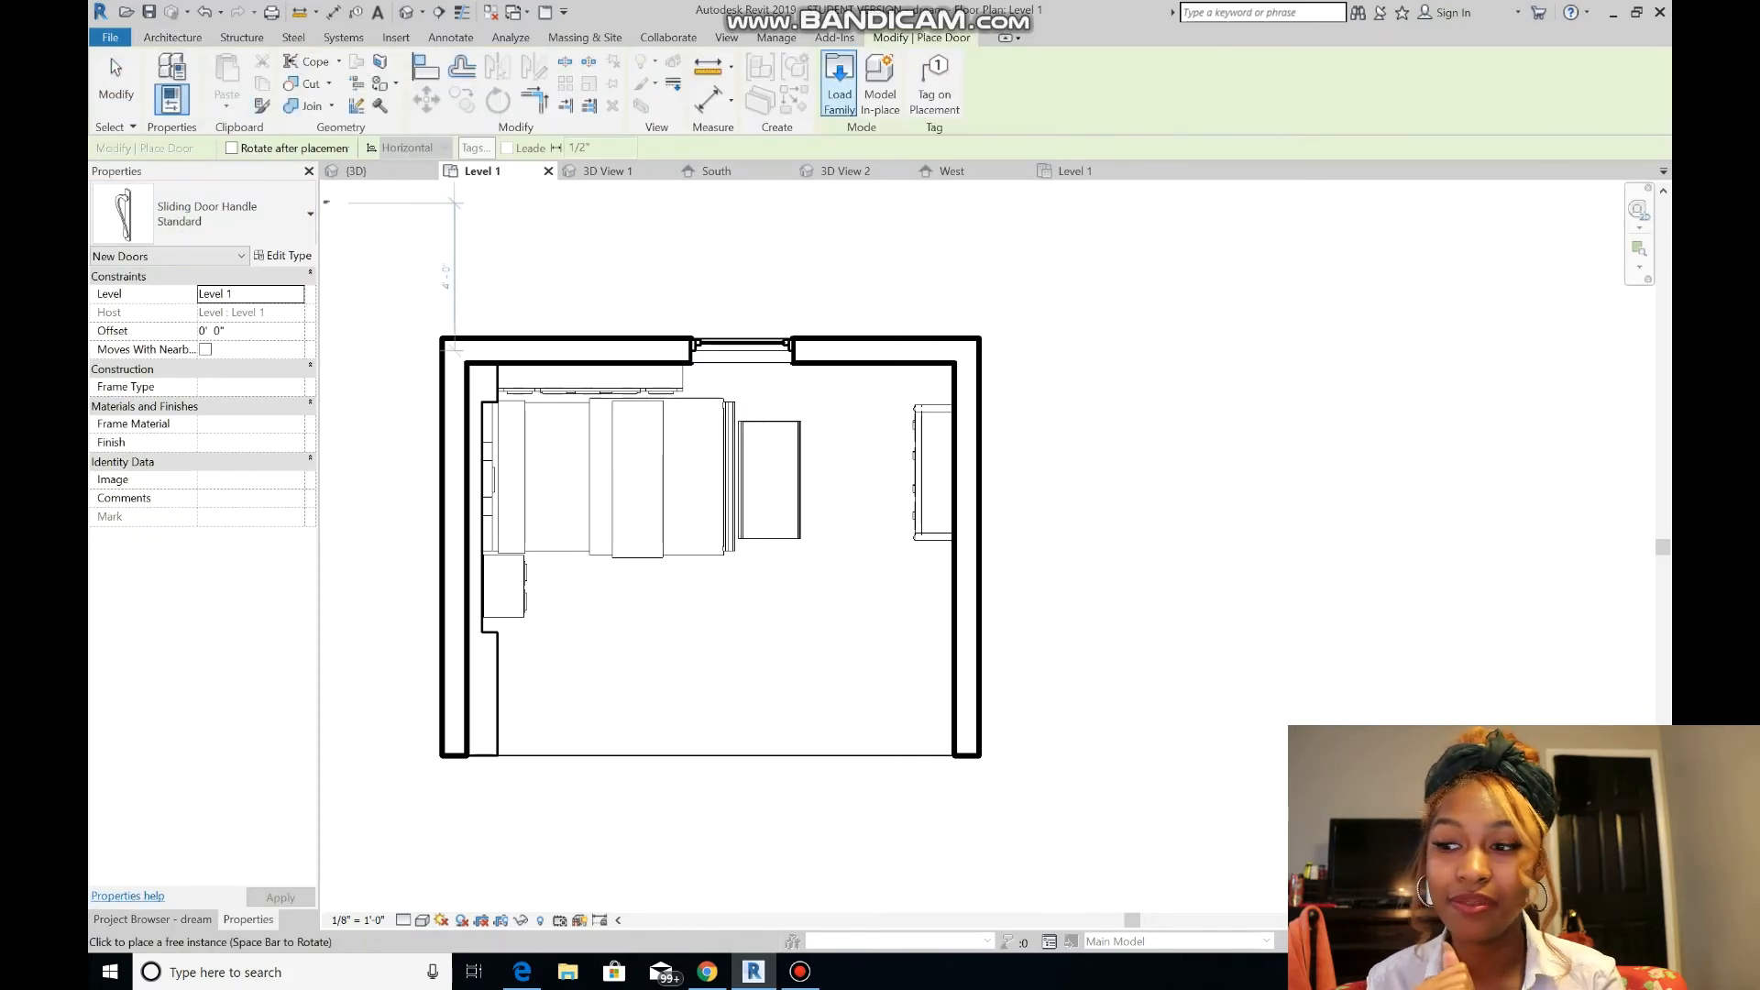
click(840, 82)
click(1056, 309)
click(771, 429)
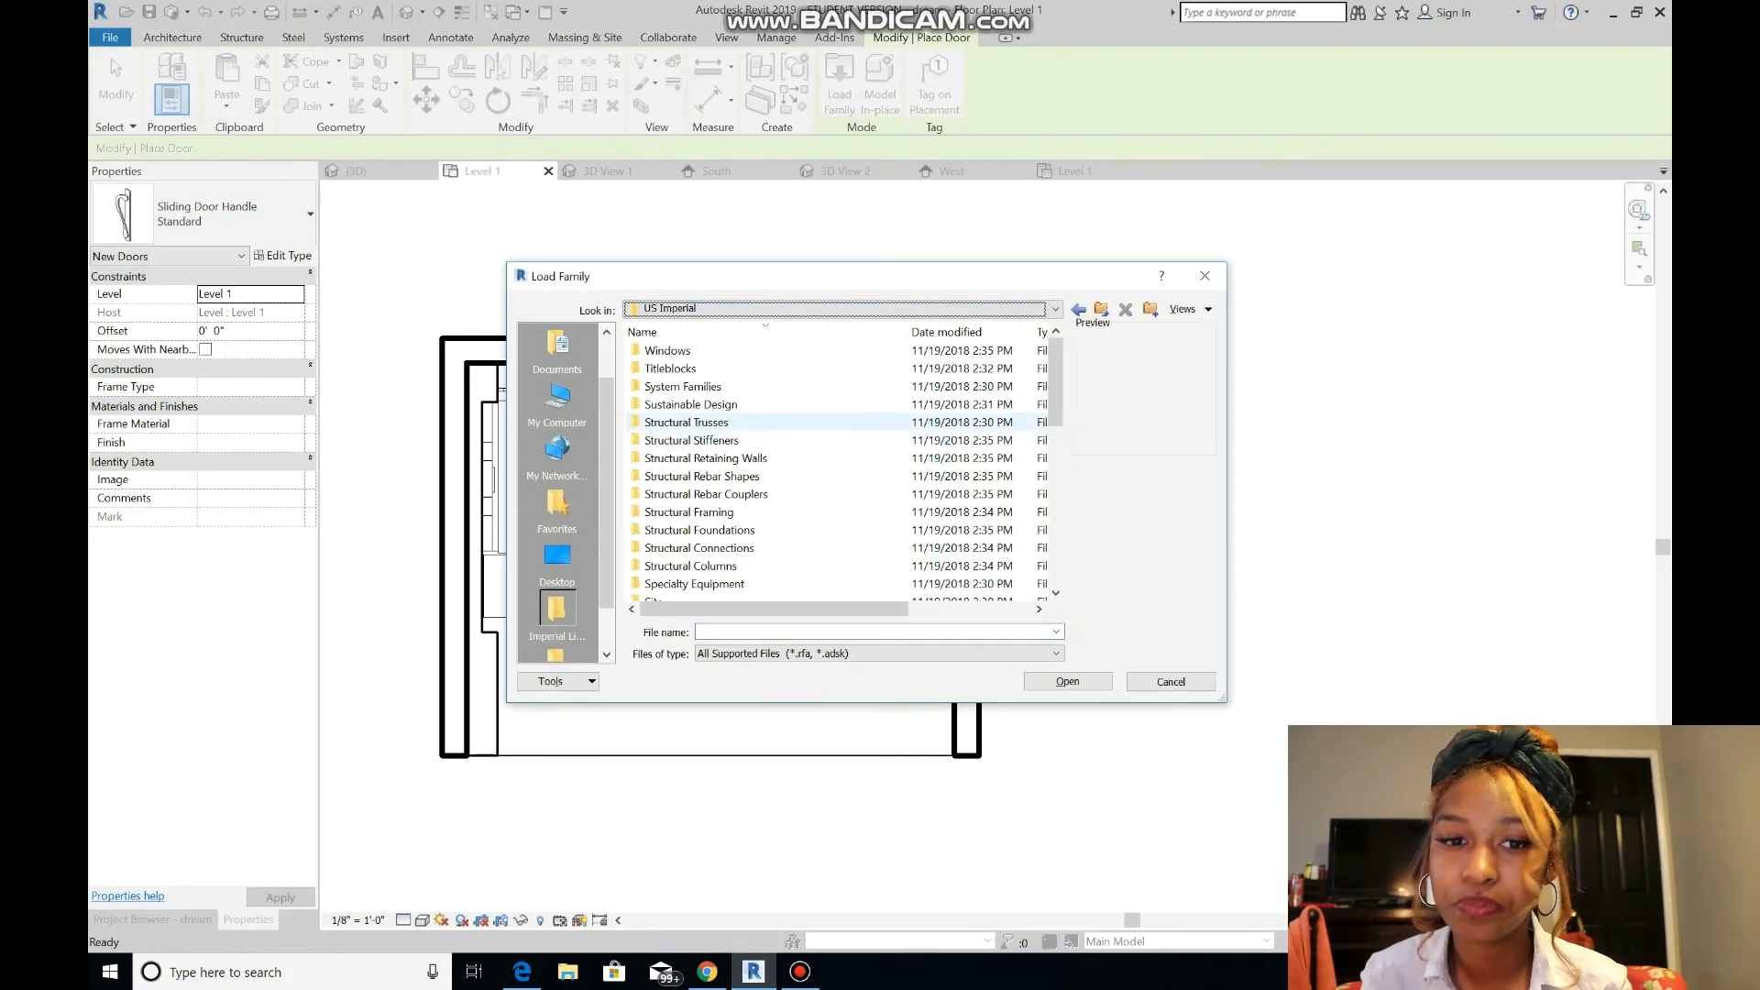
scroll(771, 425, down, 8)
click(659, 422)
double_click(659, 422)
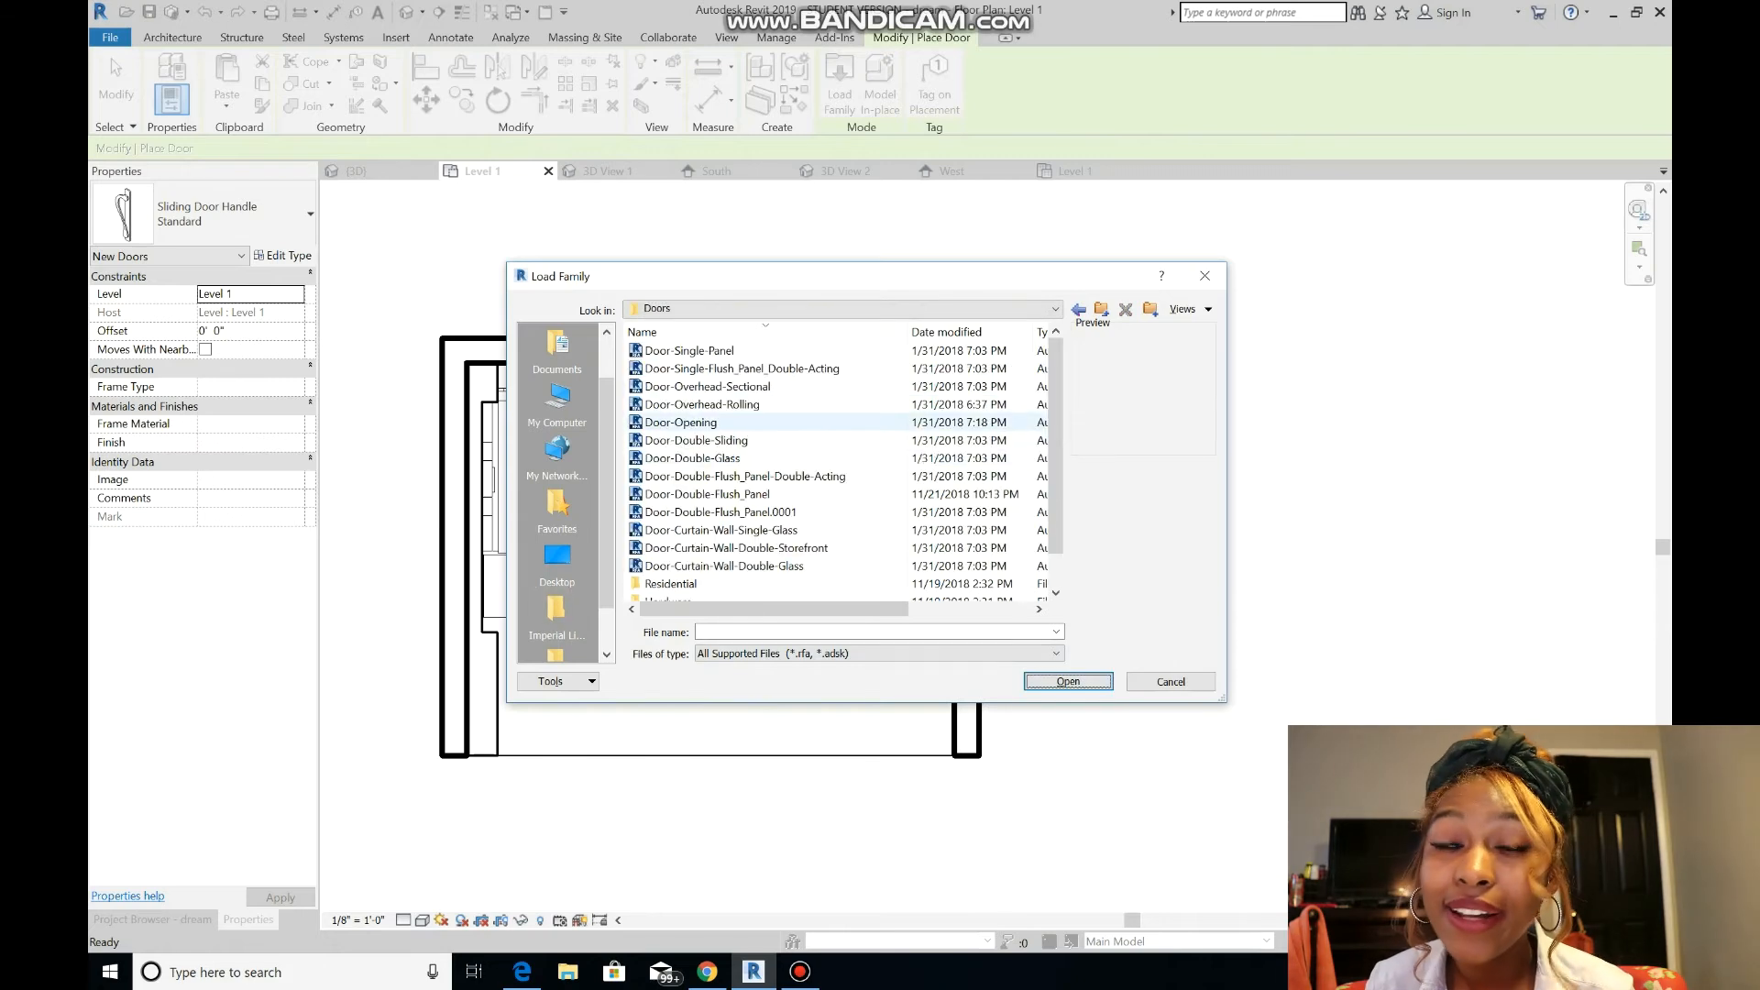
scroll(670, 547, down, 5)
double_click(670, 547)
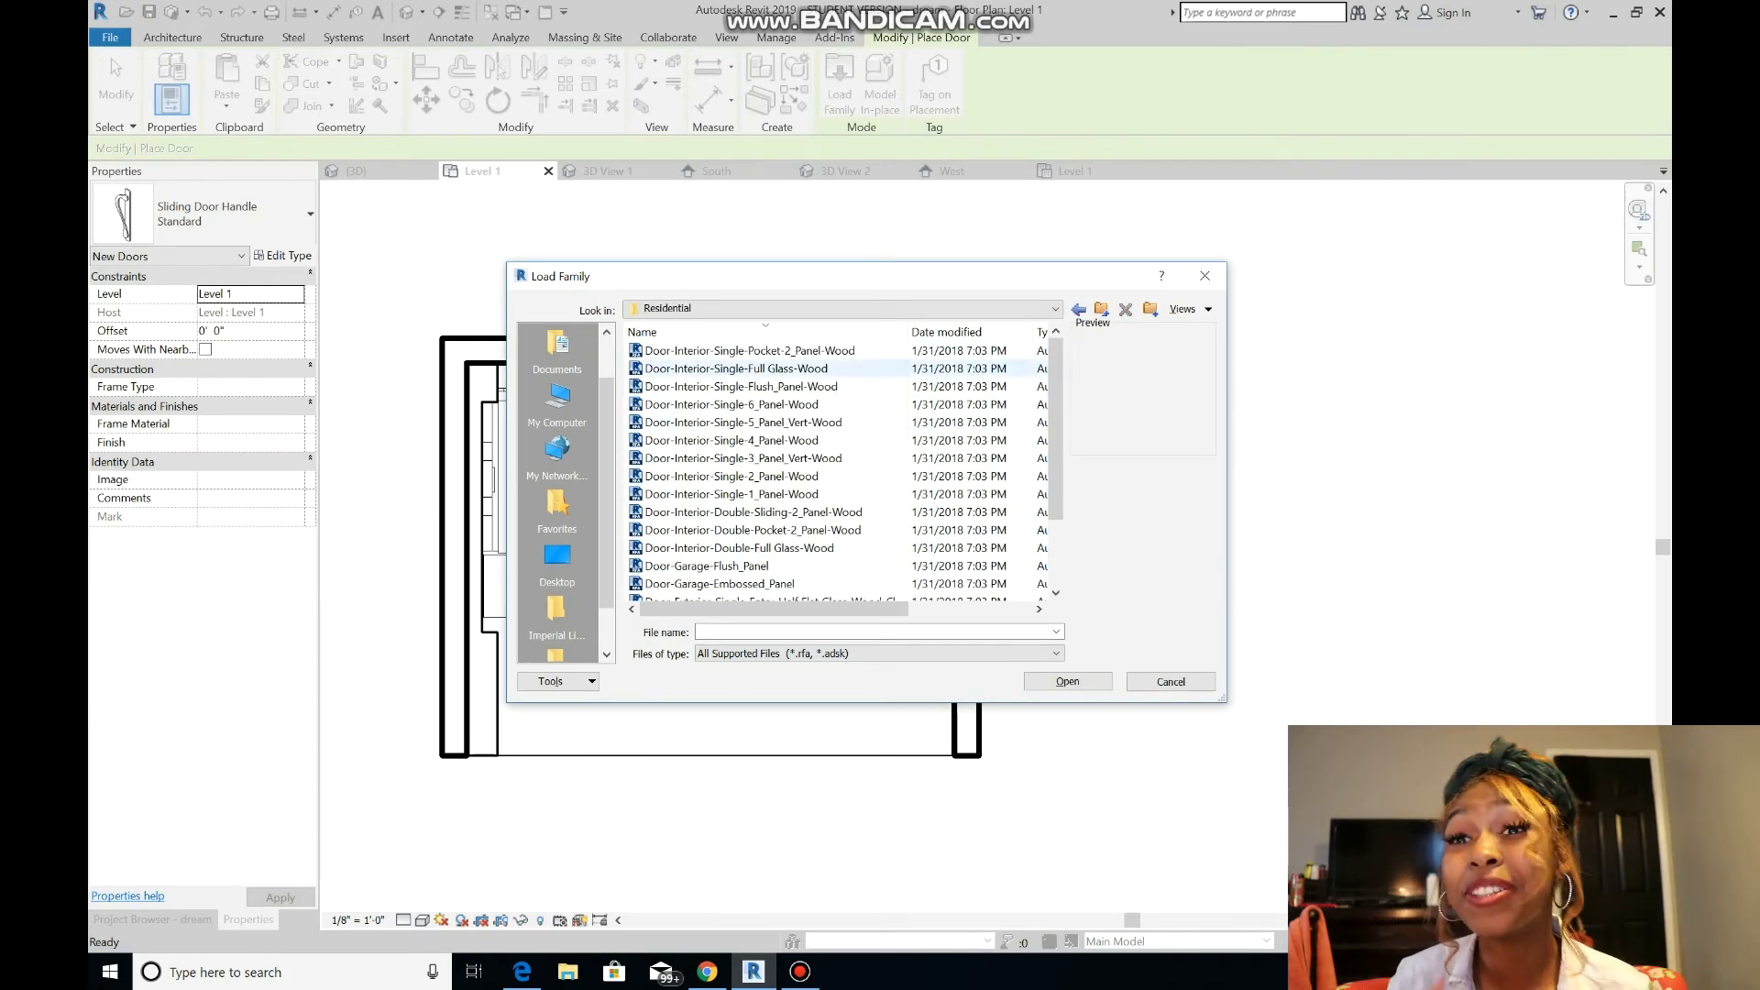
- Preview the residential door families one by one to compare their designs
click(725, 351)
click(725, 368)
click(824, 386)
click(824, 404)
click(824, 422)
click(825, 440)
click(824, 458)
click(824, 476)
click(824, 493)
click(824, 512)
click(824, 530)
click(824, 547)
click(825, 566)
click(824, 583)
scroll(824, 583, down, 2)
key(Down)
key(Down)
key(Down)
key(Down)
key(Down)
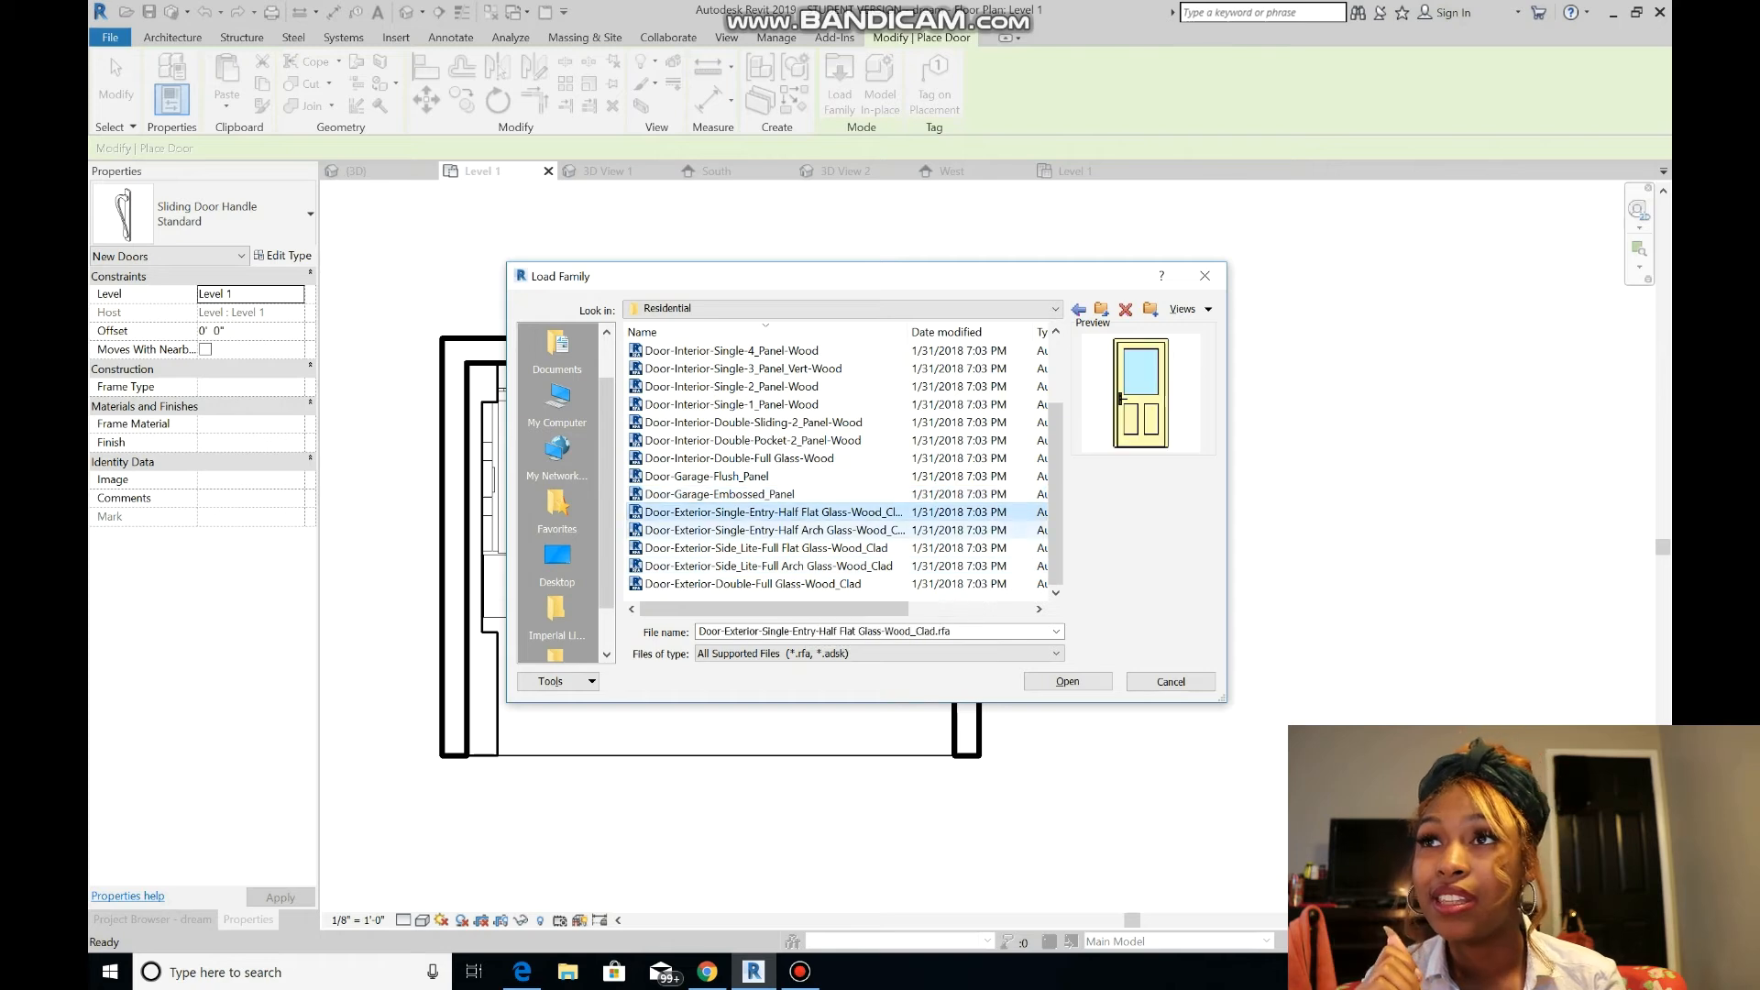
scroll(824, 459, up, 2)
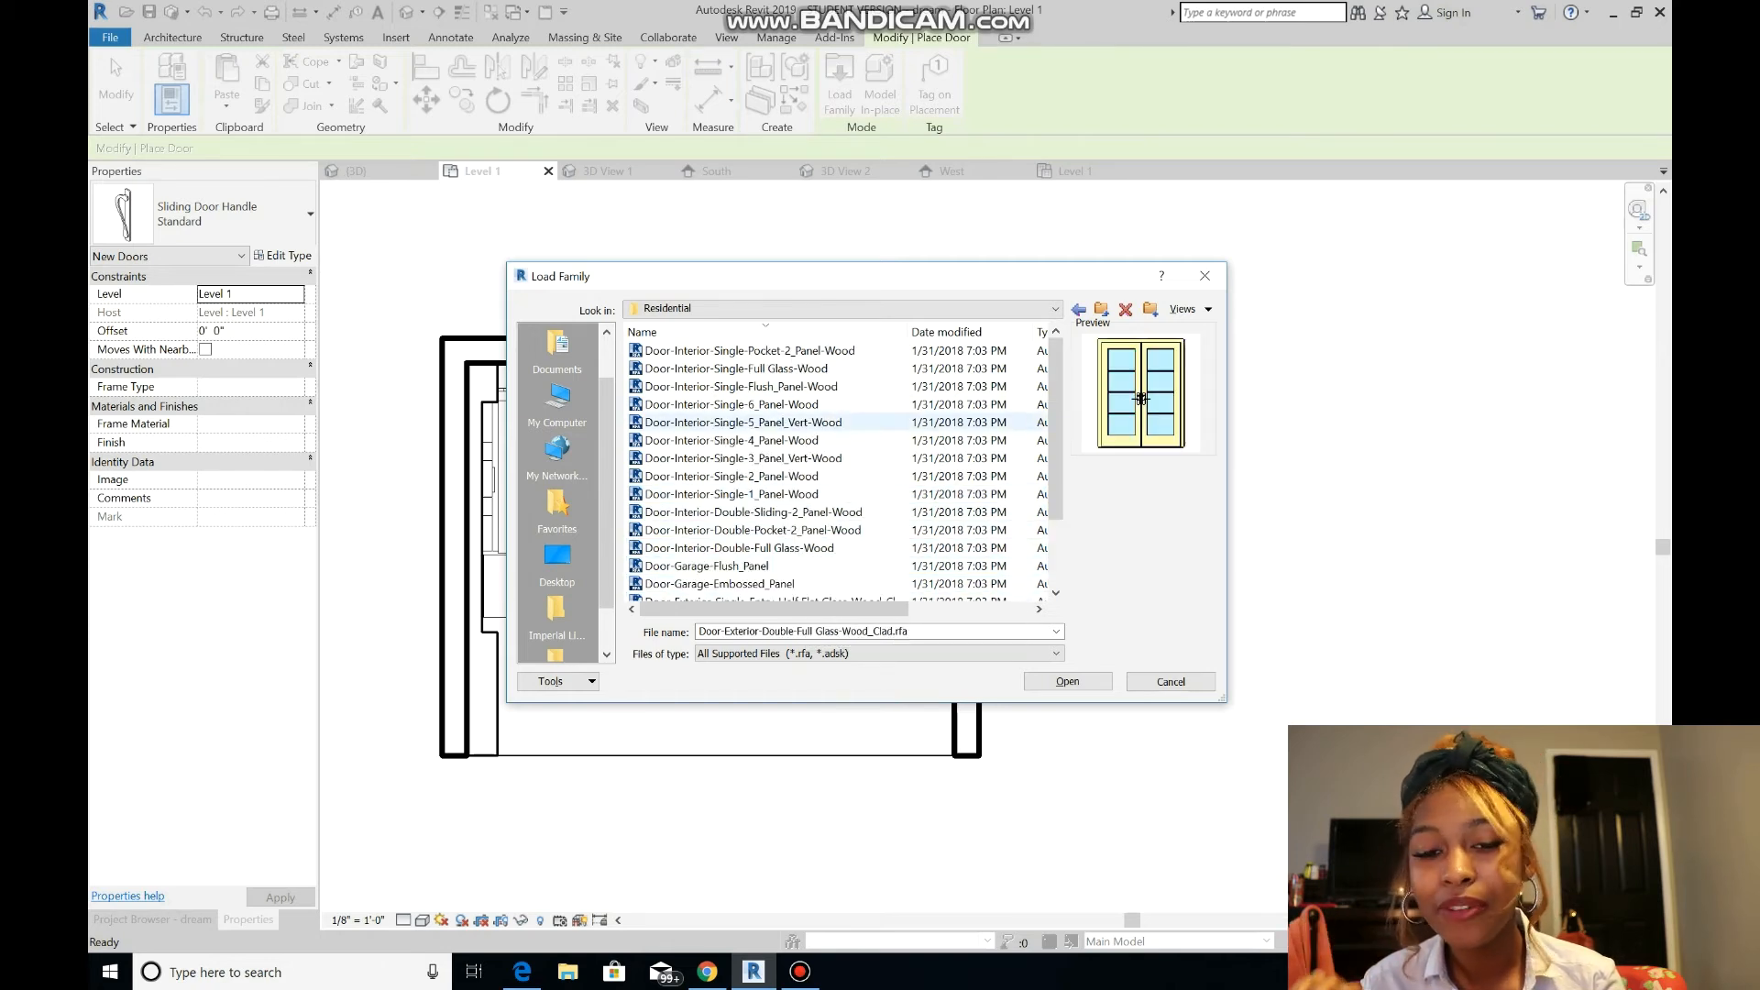
- Load the Door-Interior-Single-6_Panel-Wood family after comparing it with the neighbouring single interior doors
click(824, 386)
click(824, 404)
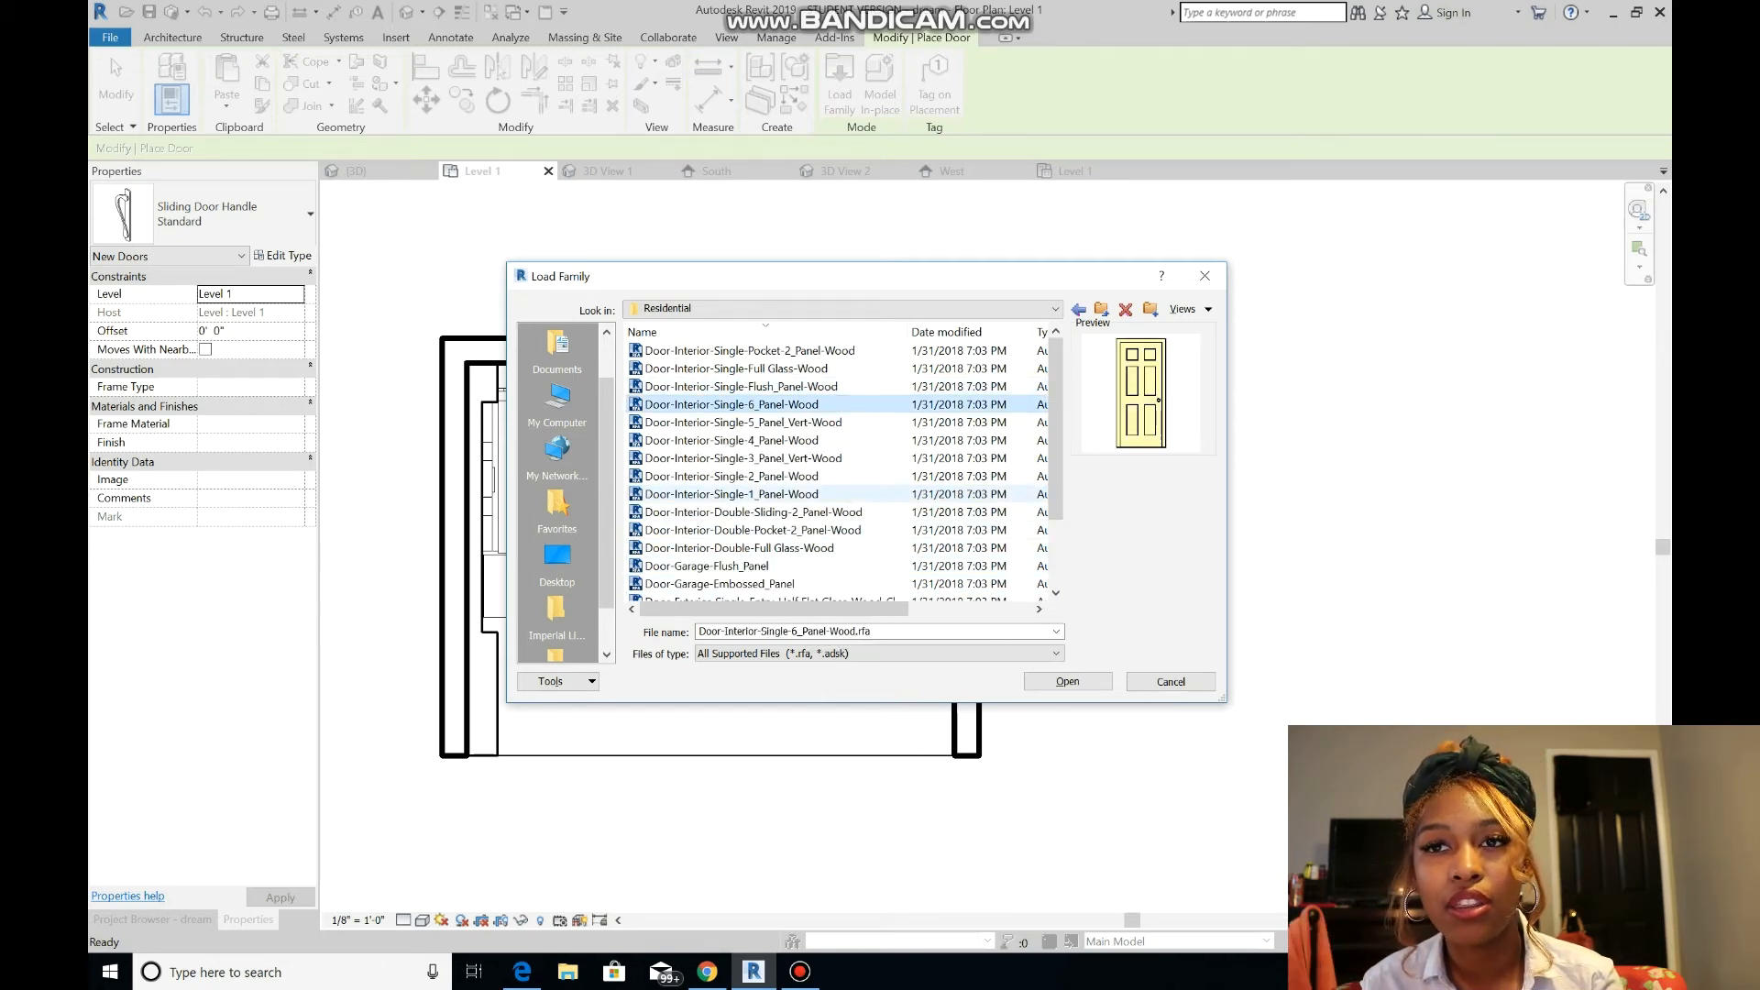
click(741, 386)
click(742, 422)
click(731, 404)
click(1066, 682)
- Place the six-panel door in the back wall, centred about 2' 6" from the dresser-side wall and swinging outward
click(972, 576)
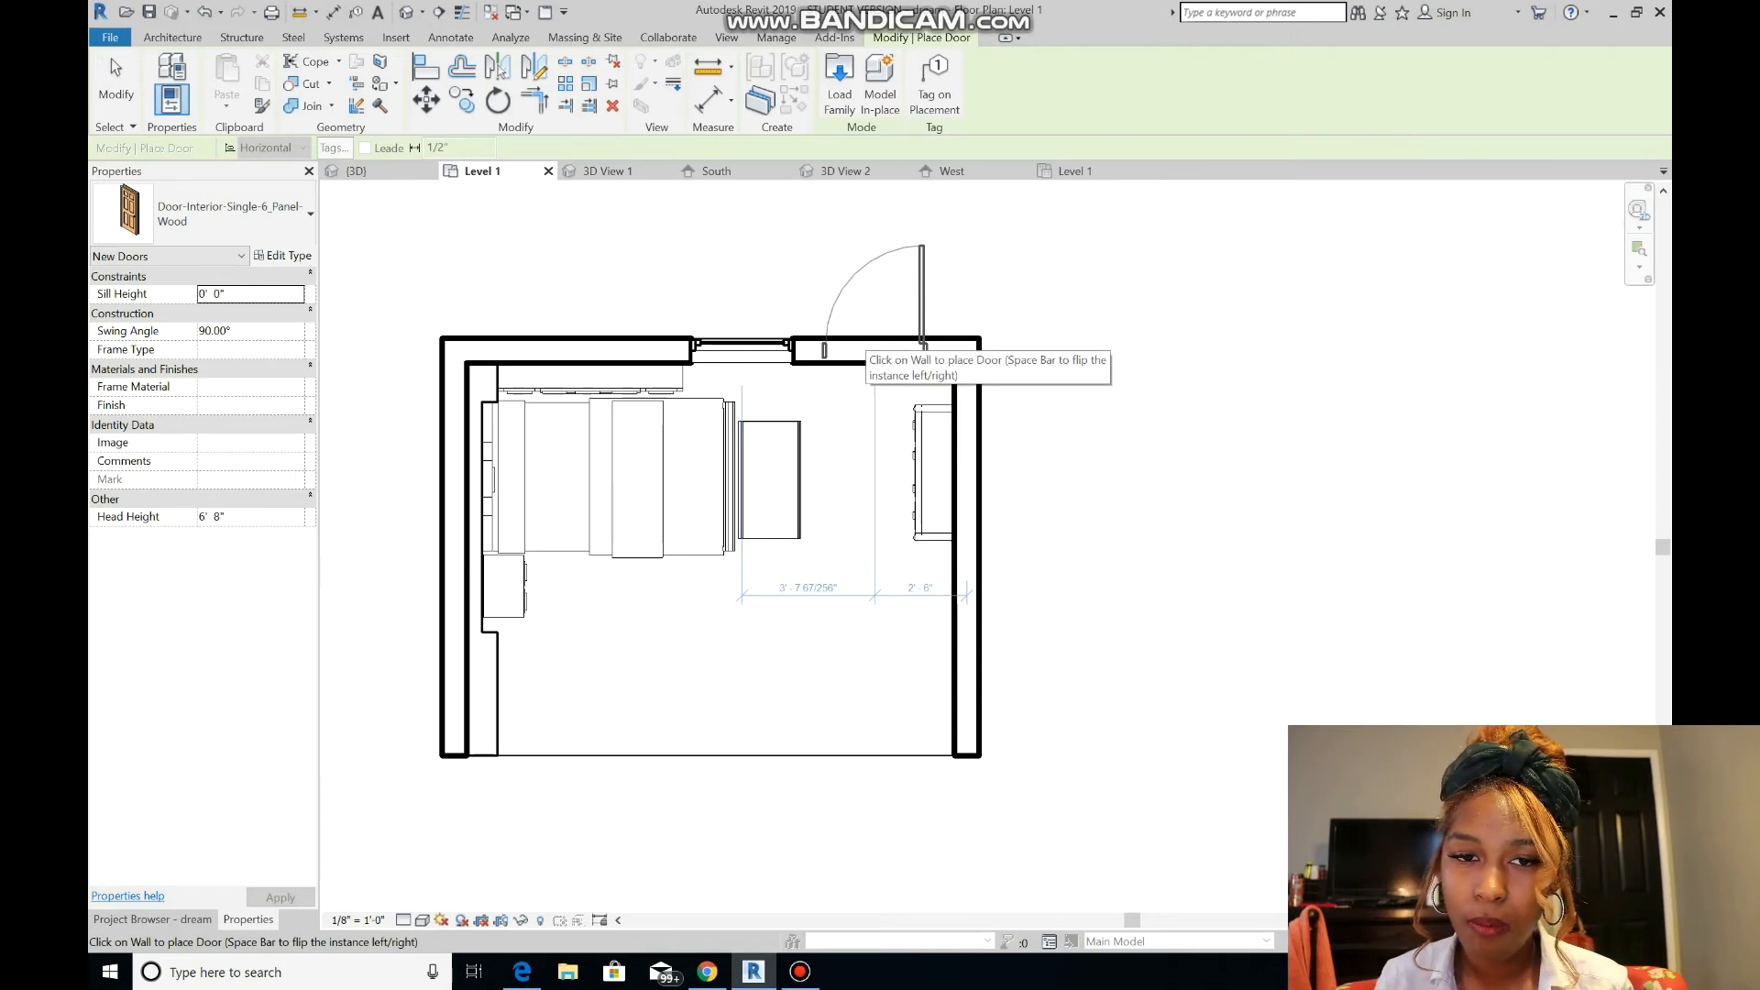
click(871, 349)
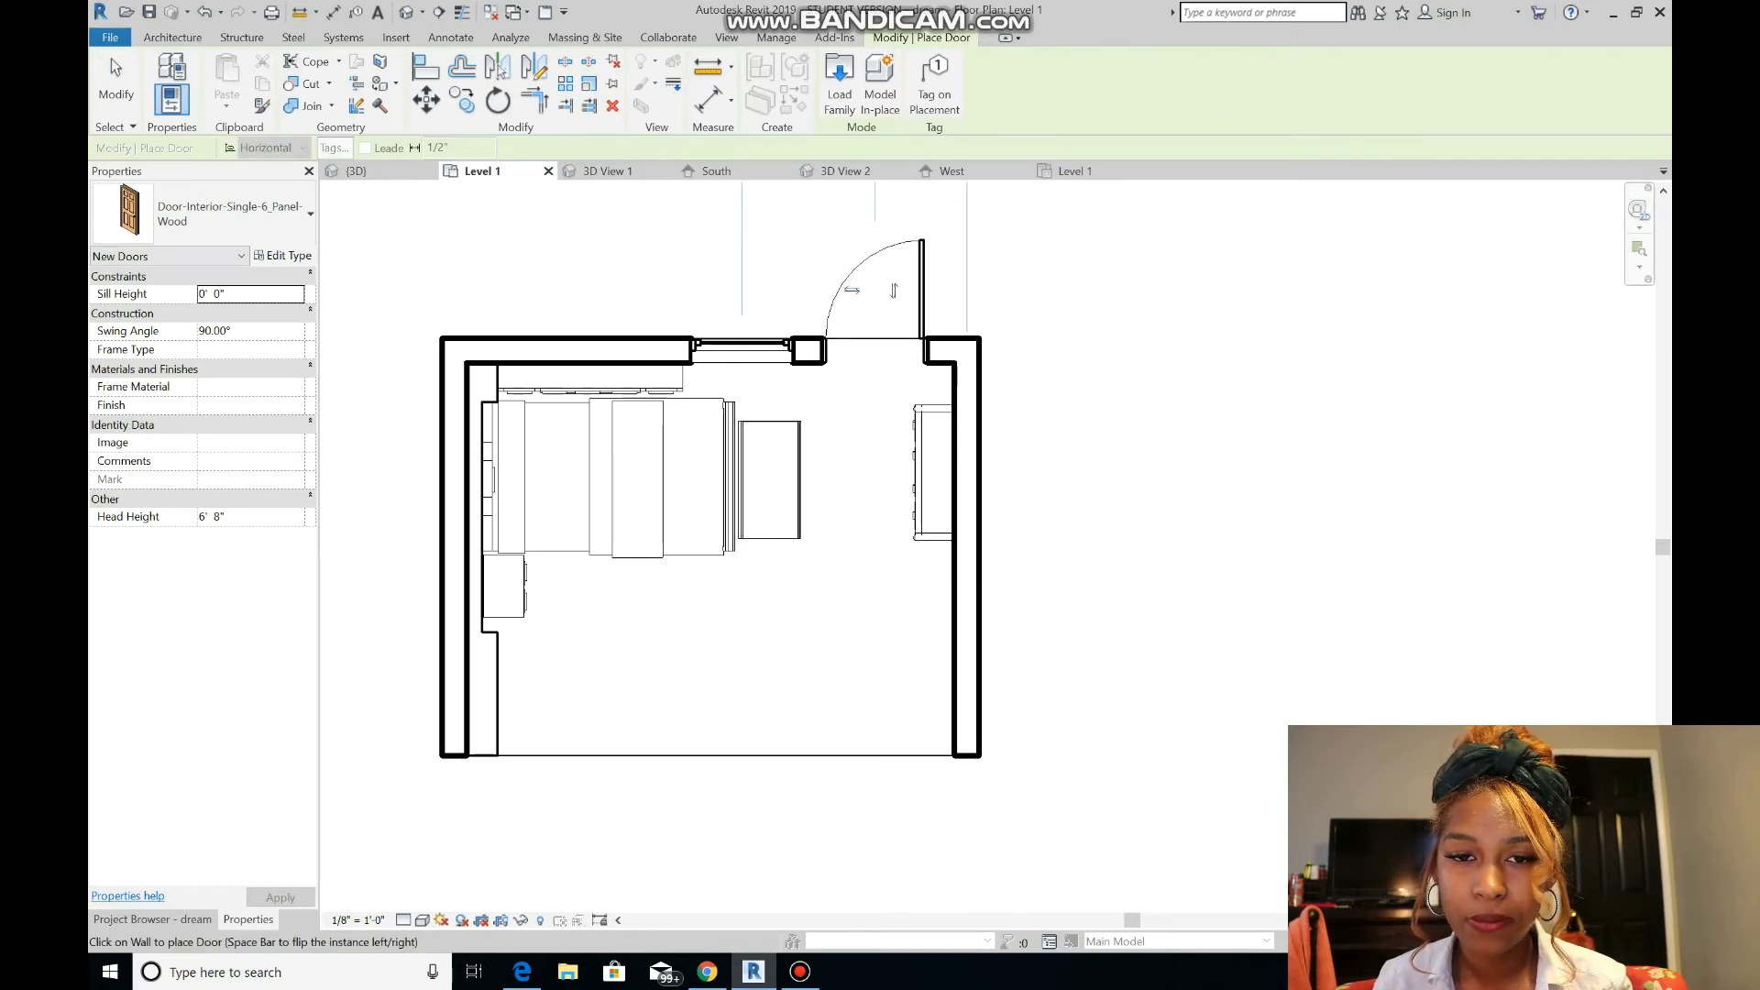
key(Escape)
key(Escape)
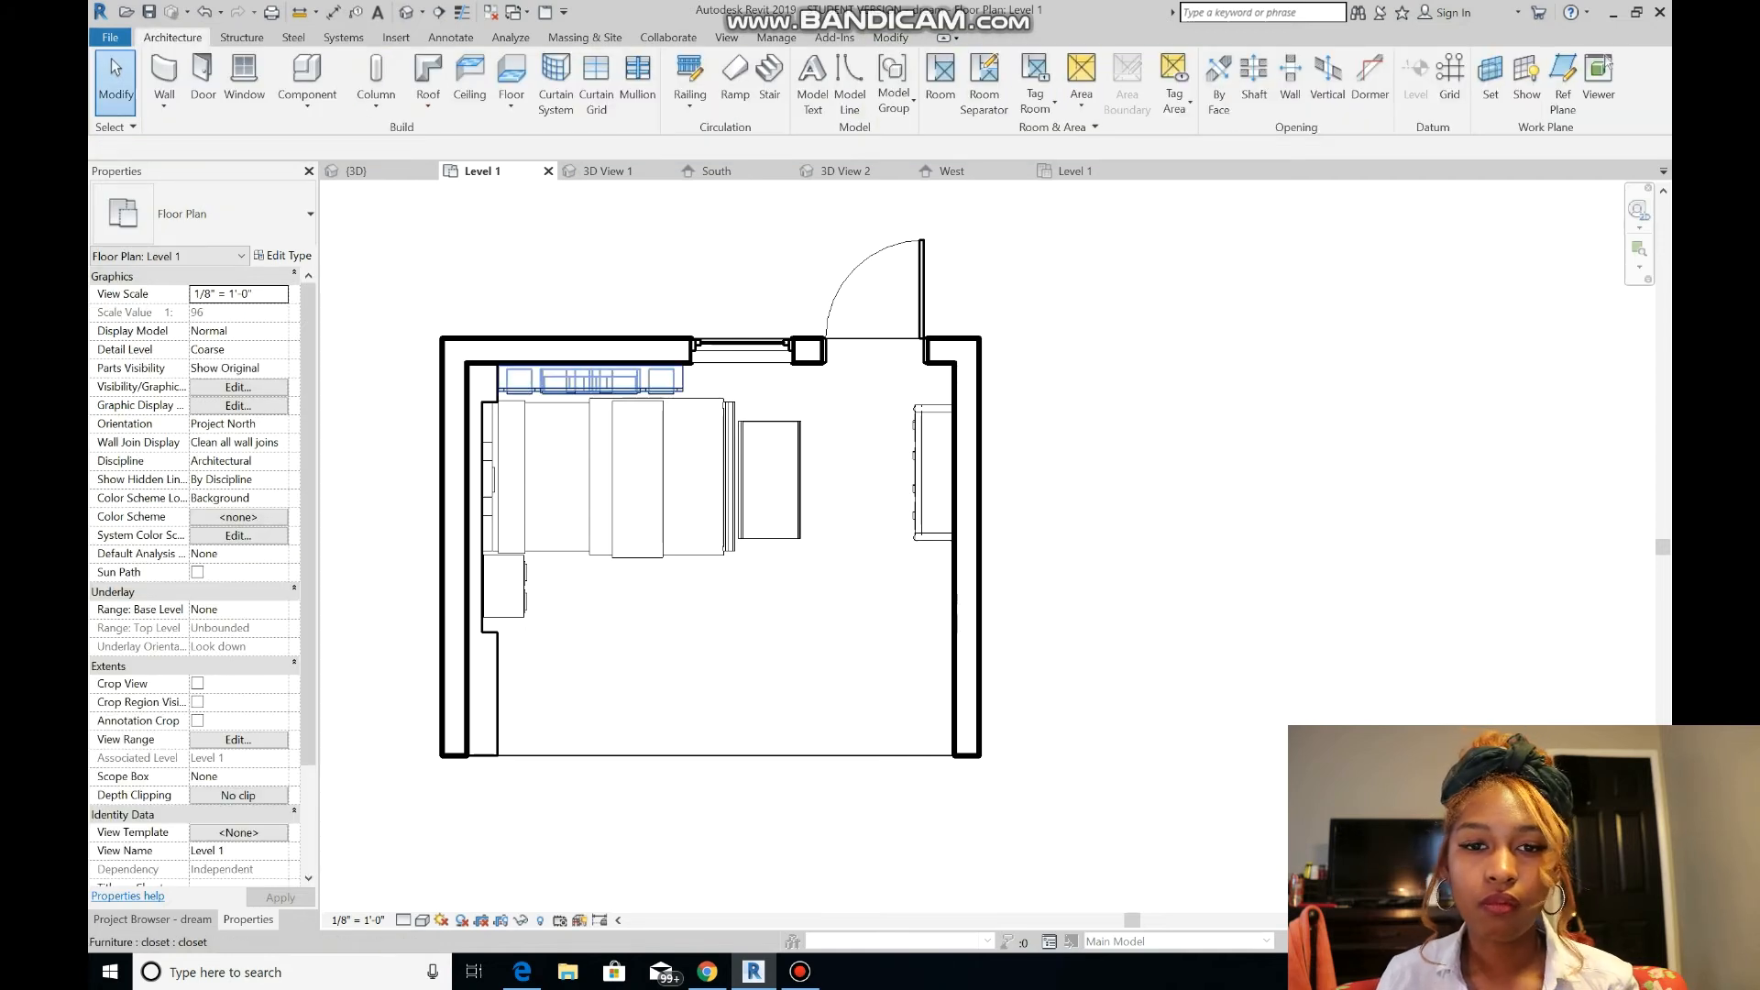
- Move the back wall outward to lengthen the room to about 12' 6" and shift the wardrobe toward it
click(655, 350)
drag(667, 350, 710, 295)
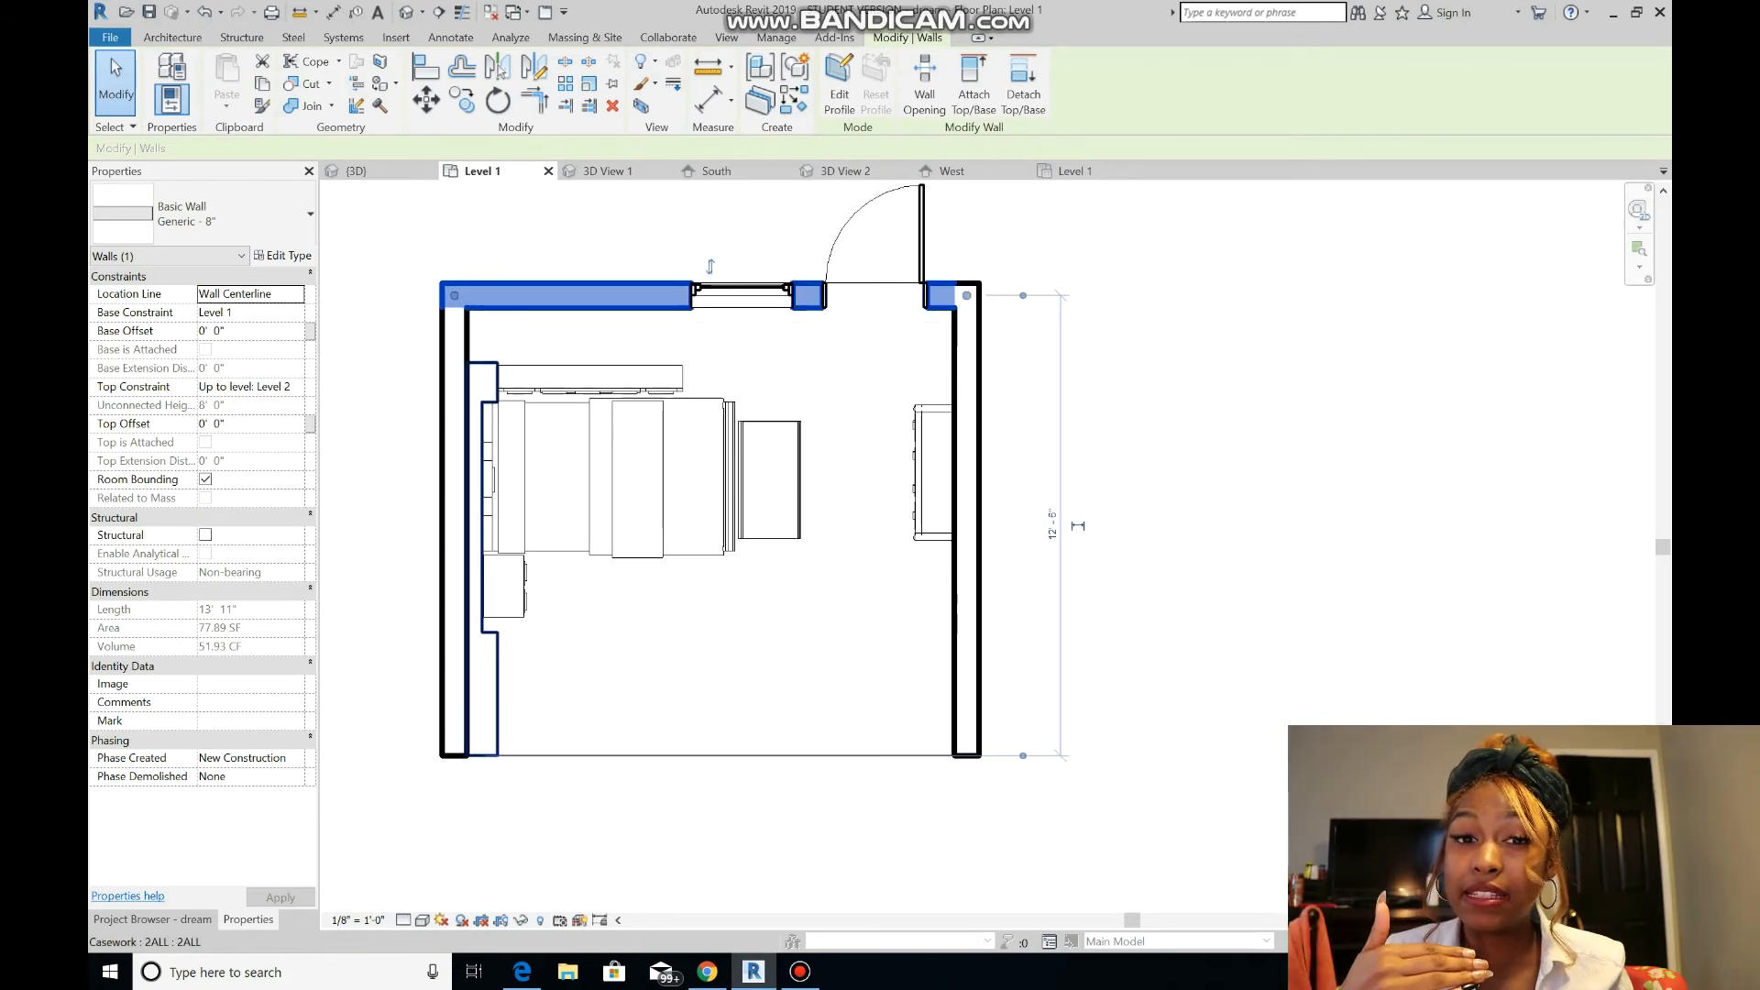
click(591, 381)
drag(591, 380, 590, 334)
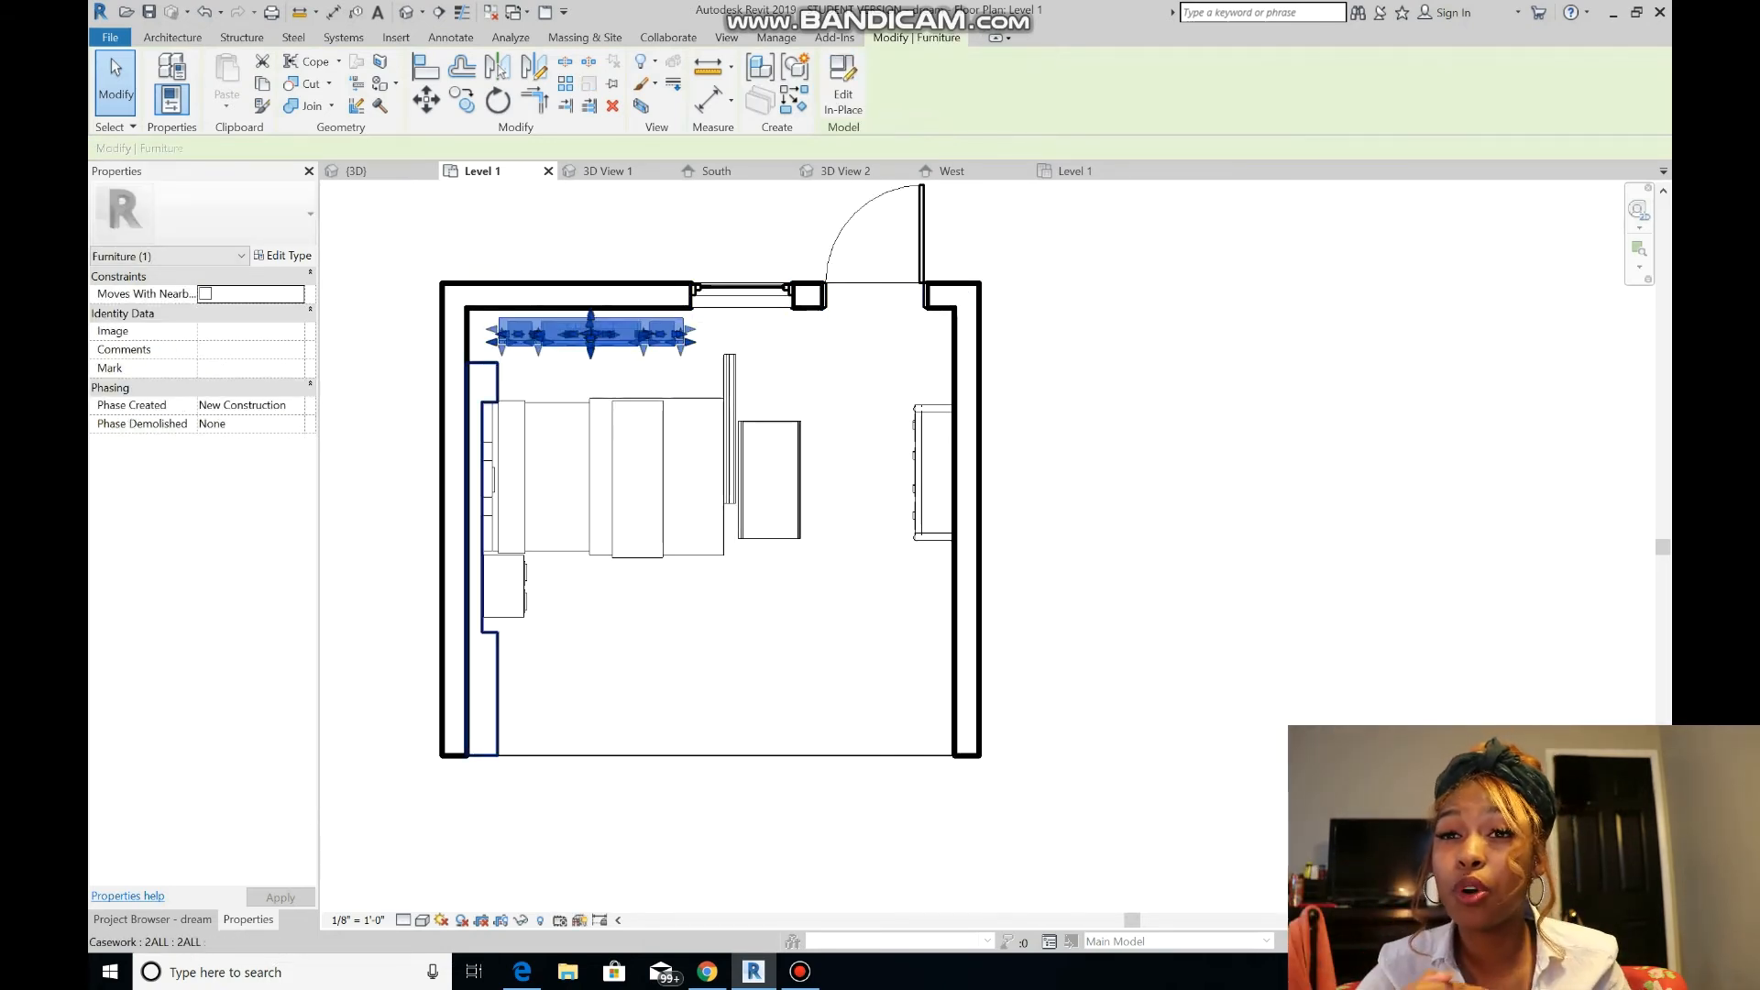
- Extend the headboard-wall casework to the moved back wall and realign the bed's footboard with the end of the bed
click(483, 375)
drag(482, 357, 483, 301)
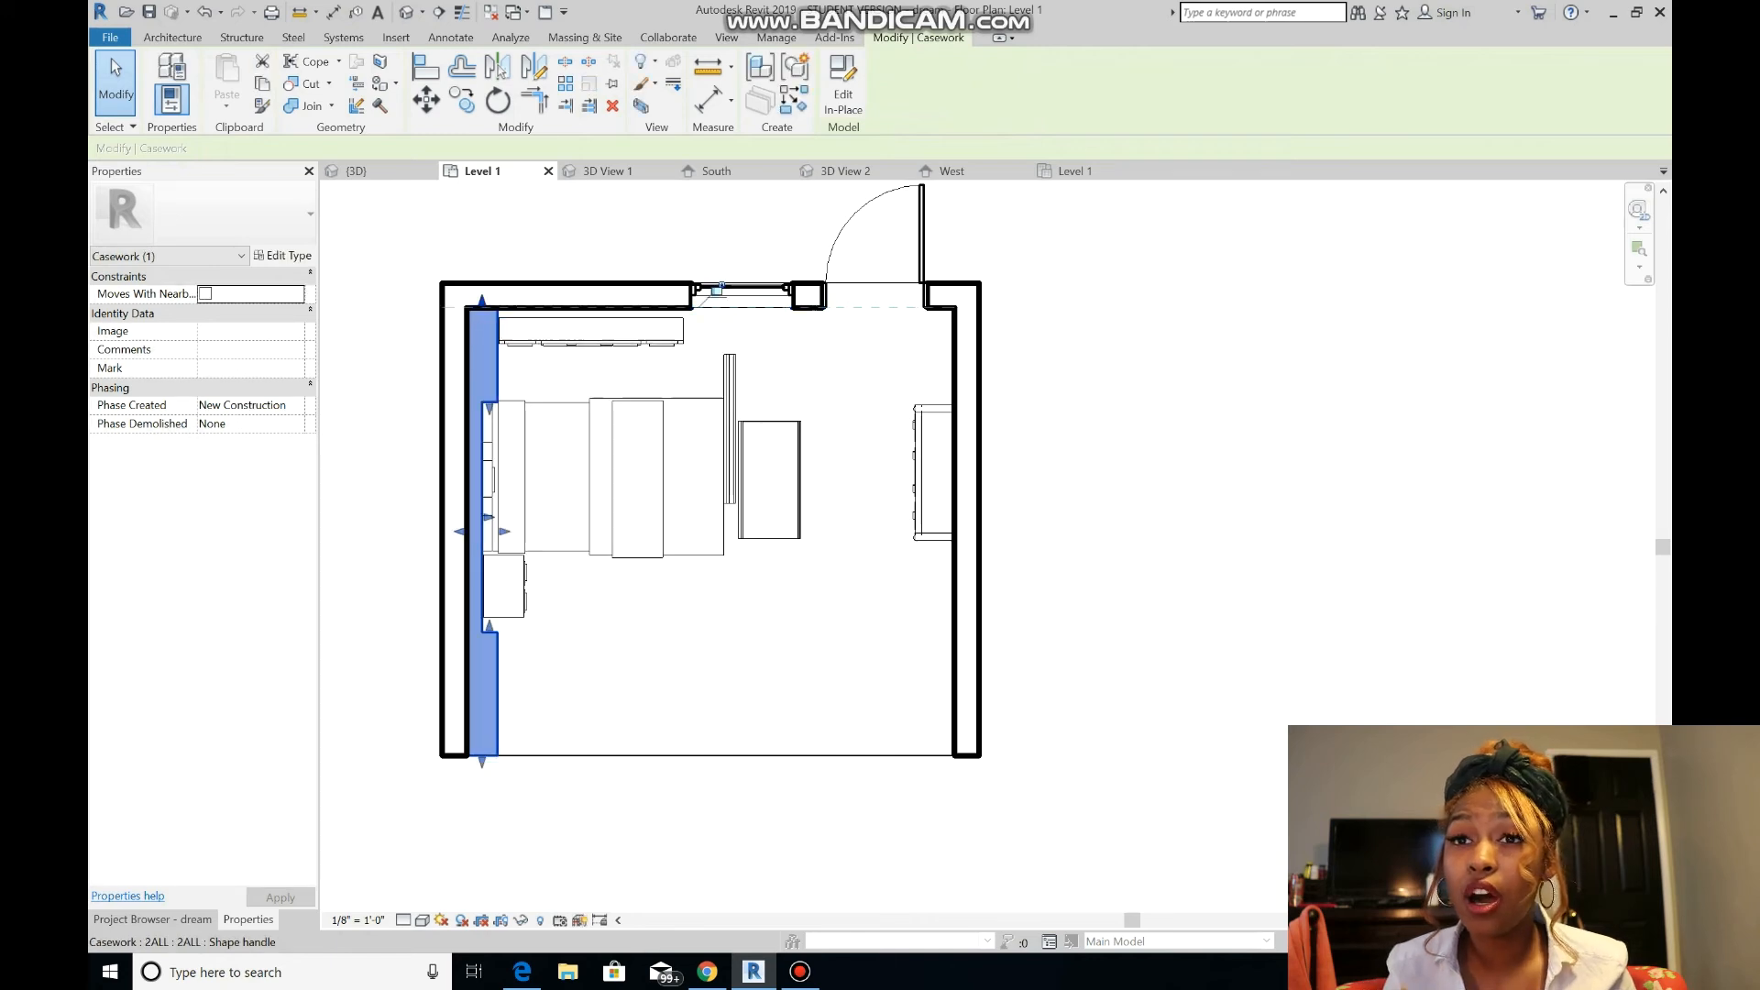
click(582, 367)
scroll(583, 364, up, 2)
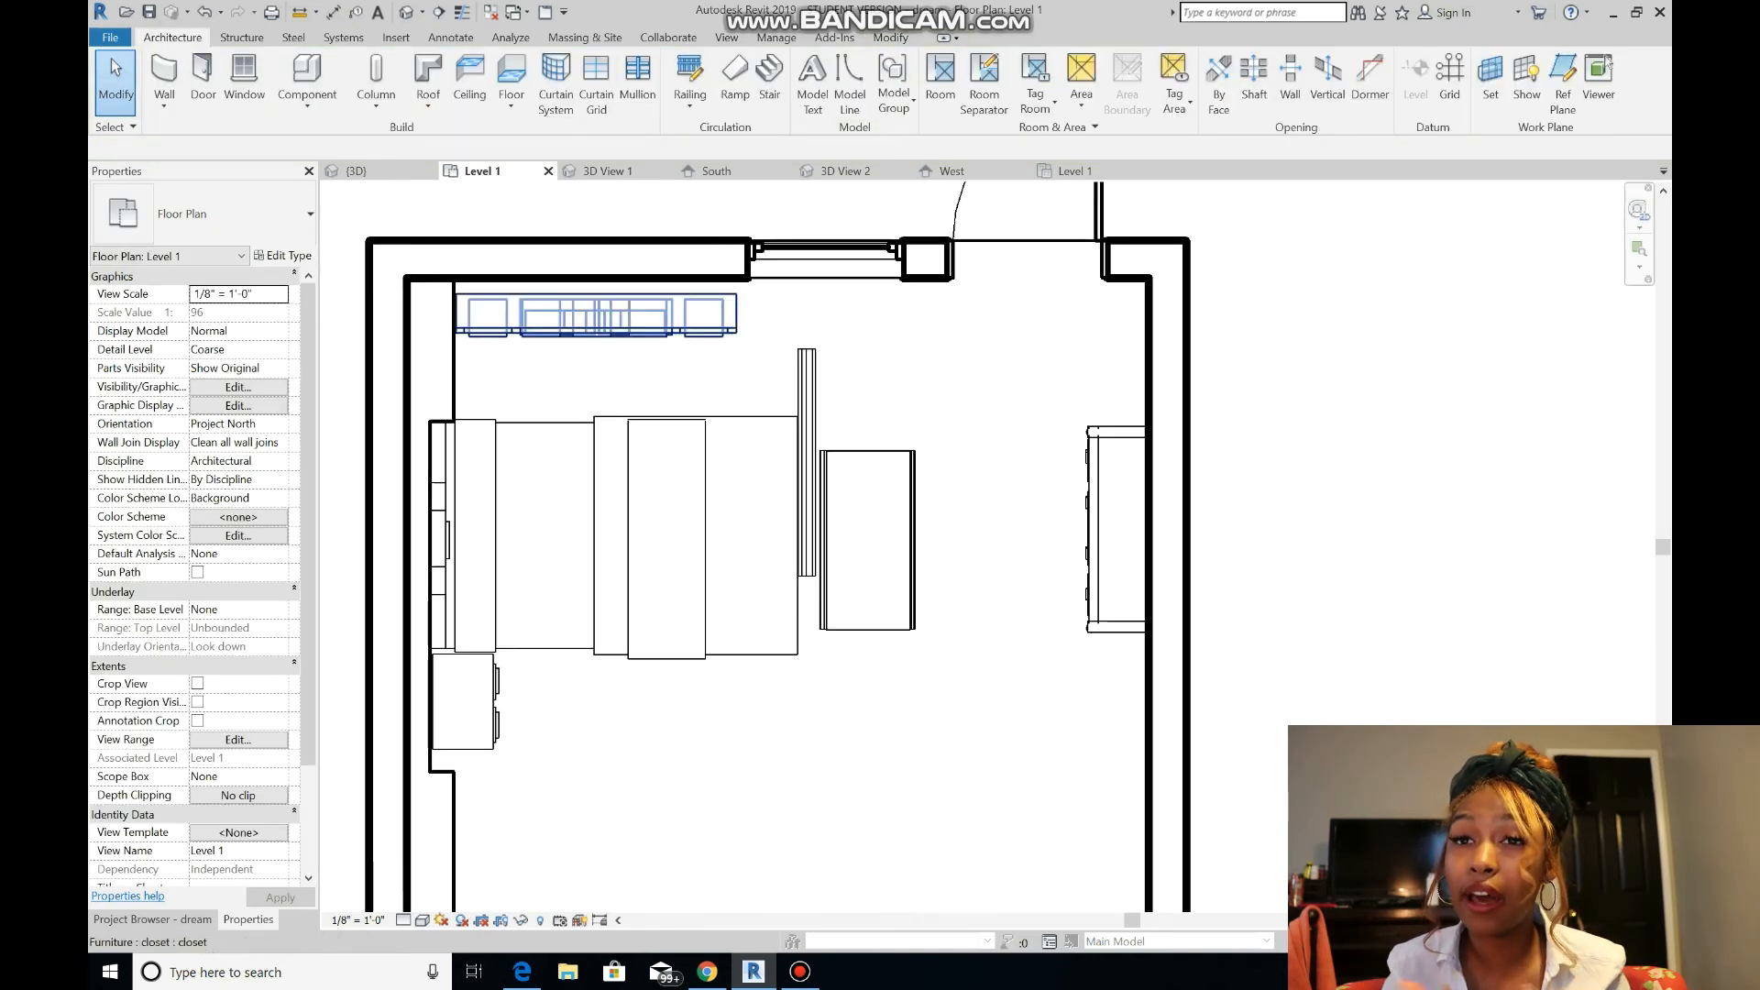
click(805, 462)
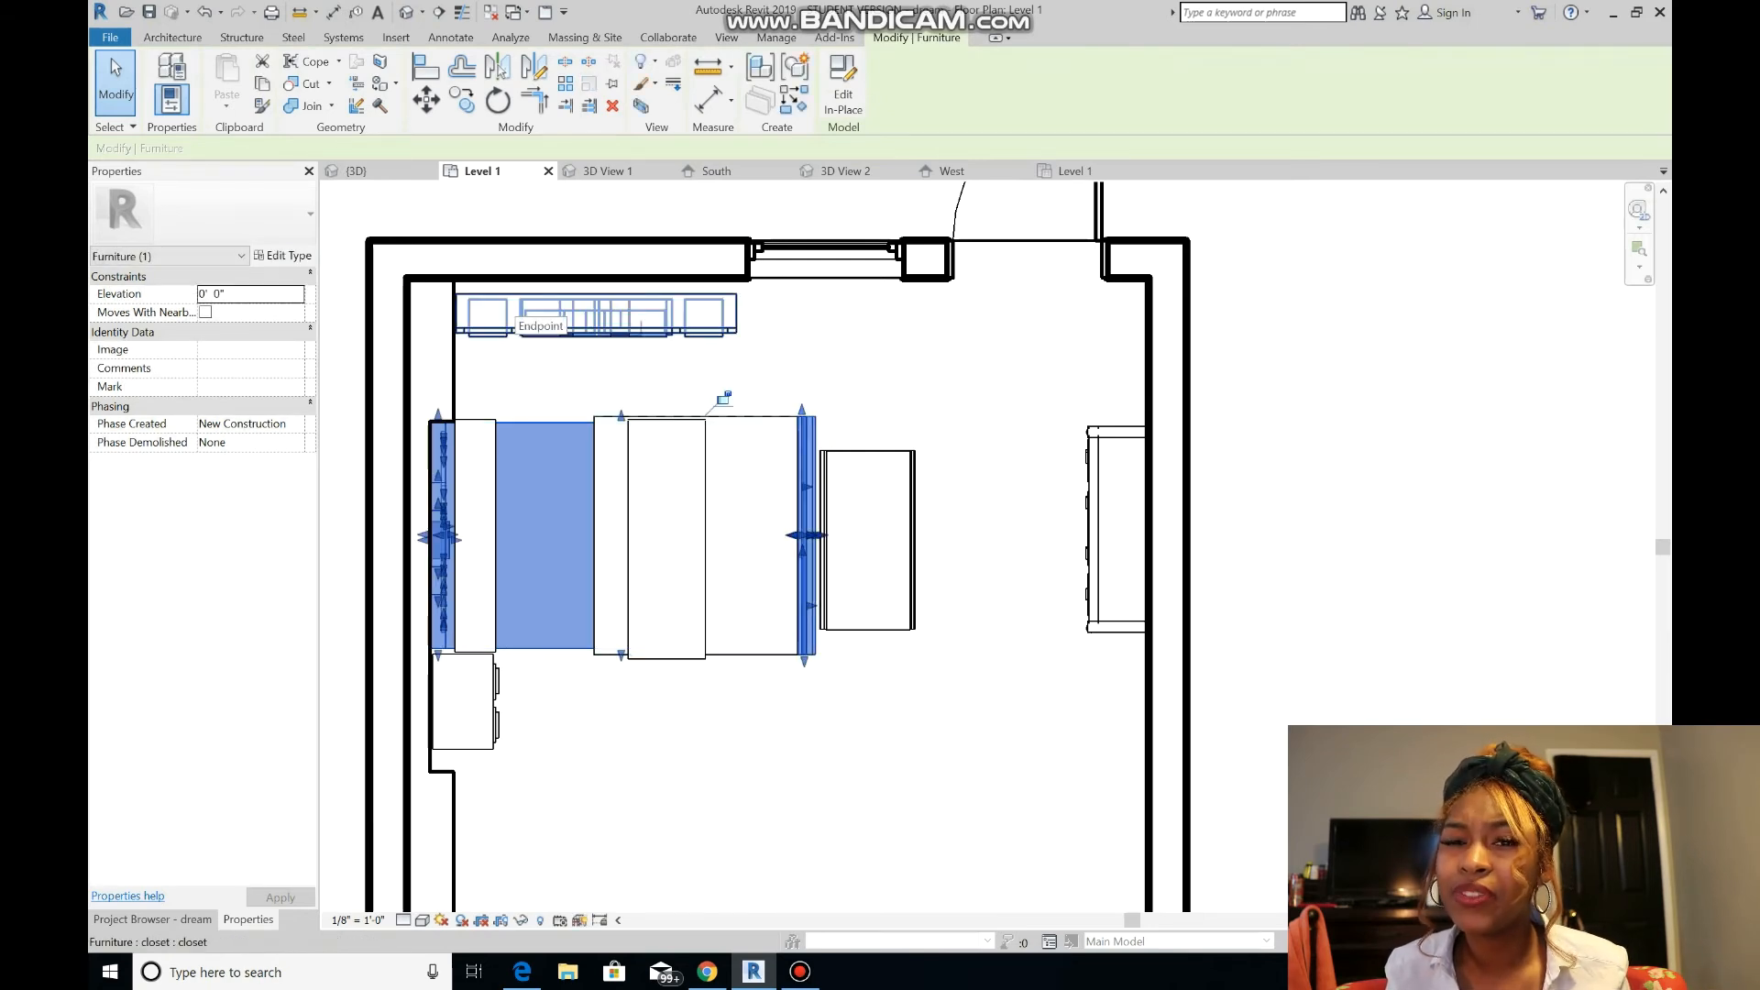
- Move the back wall inward to about 12' 3" so it meets the wardrobe, and fit the casework's end to its inner face
mouse_move(642, 259)
mouse_down()
mouse_move(642, 298)
mouse_move(642, 273)
mouse_up()
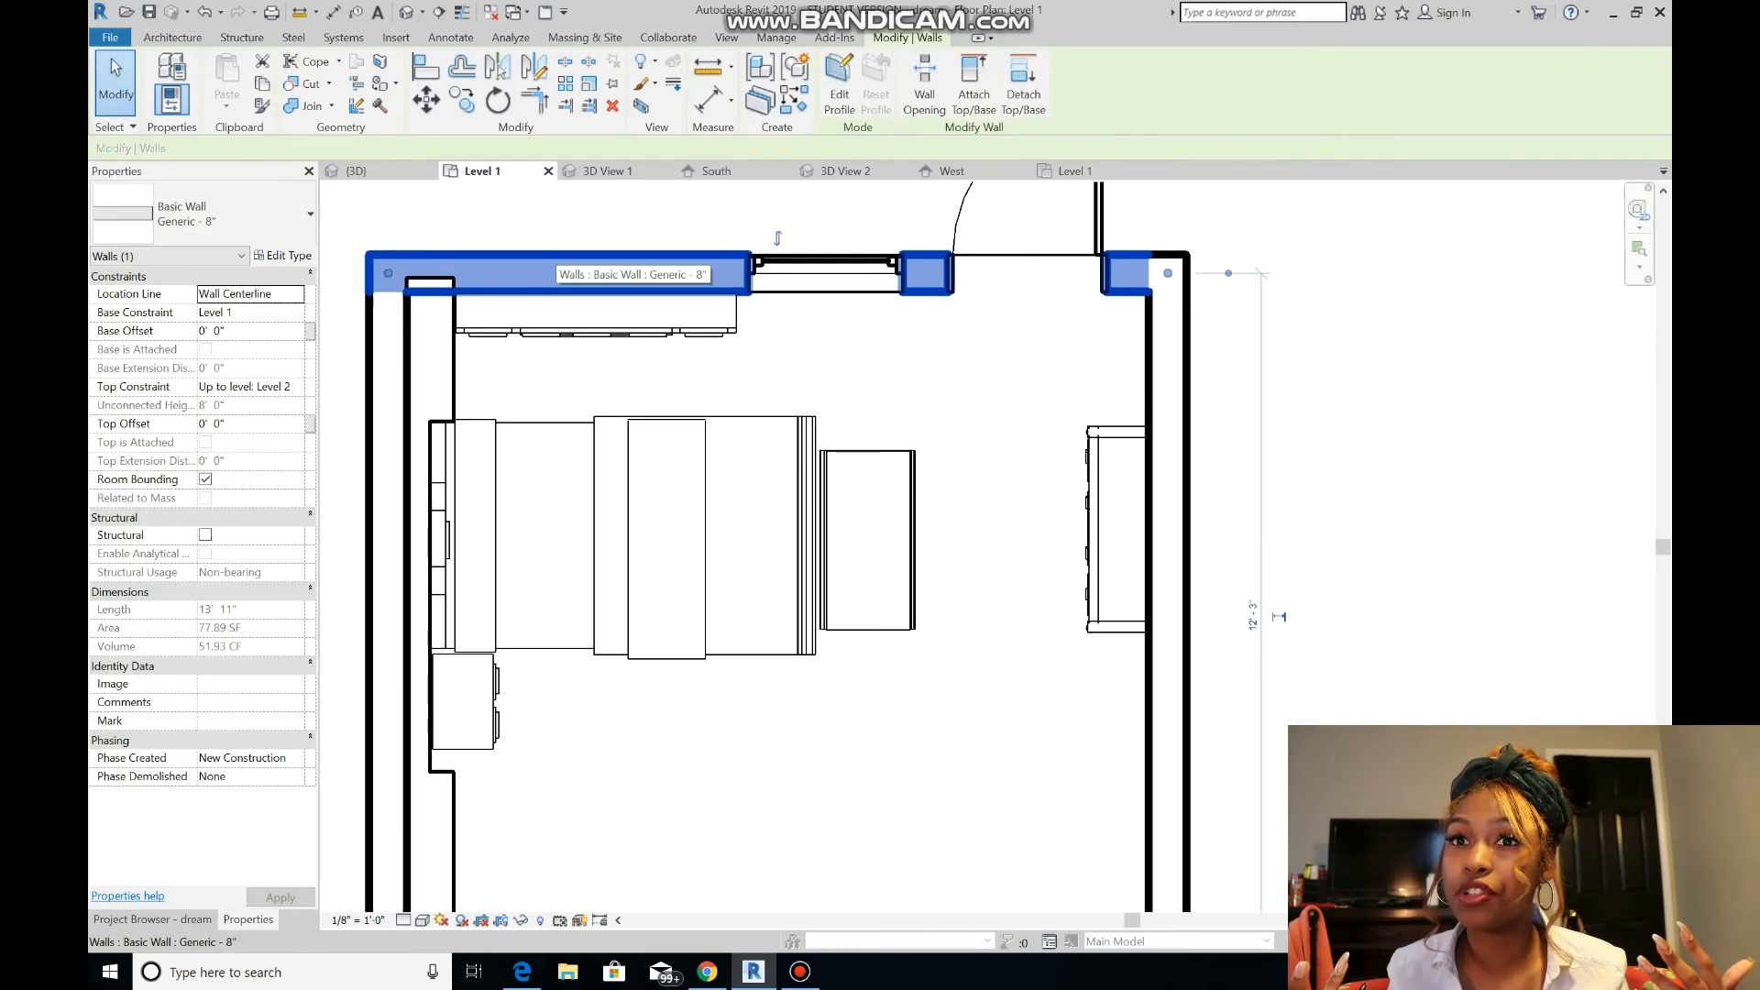
click(442, 362)
drag(430, 272, 430, 292)
key(Escape)
- Open the {3D} view and examine the room with the new door from the front
click(152, 919)
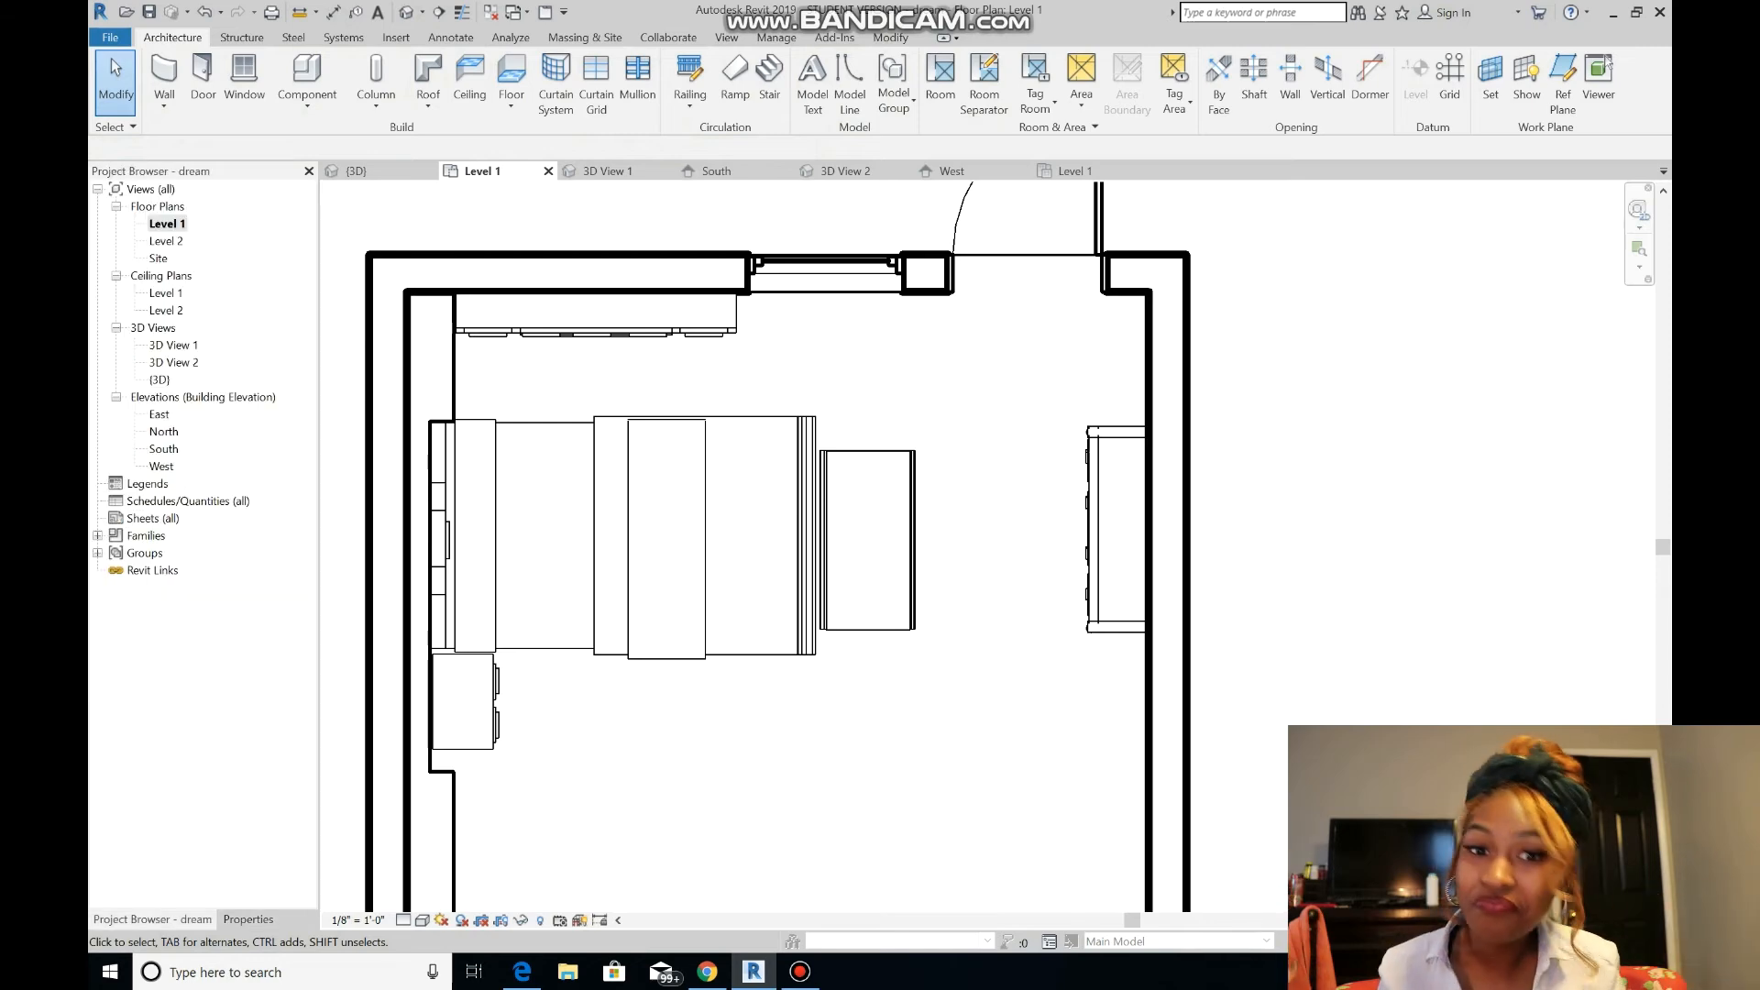
double_click(160, 379)
scroll(1082, 512, down, 3)
click(1638, 368)
drag(1494, 510, 1328, 431)
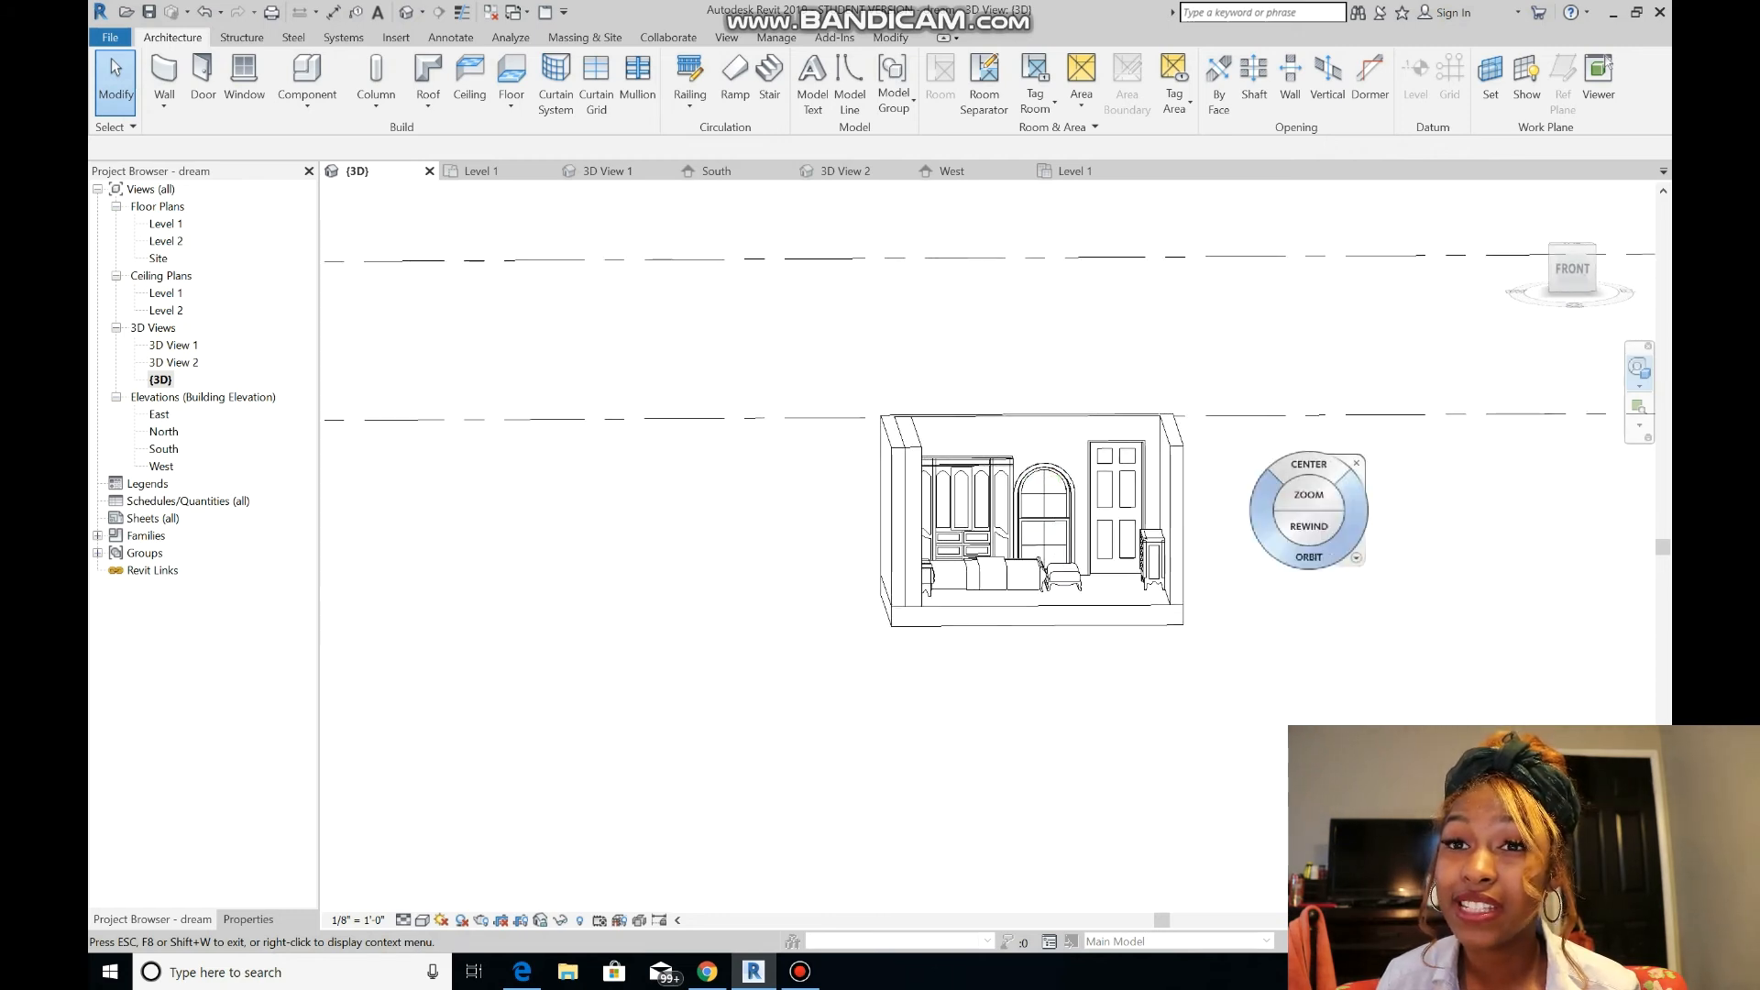
click(1290, 511)
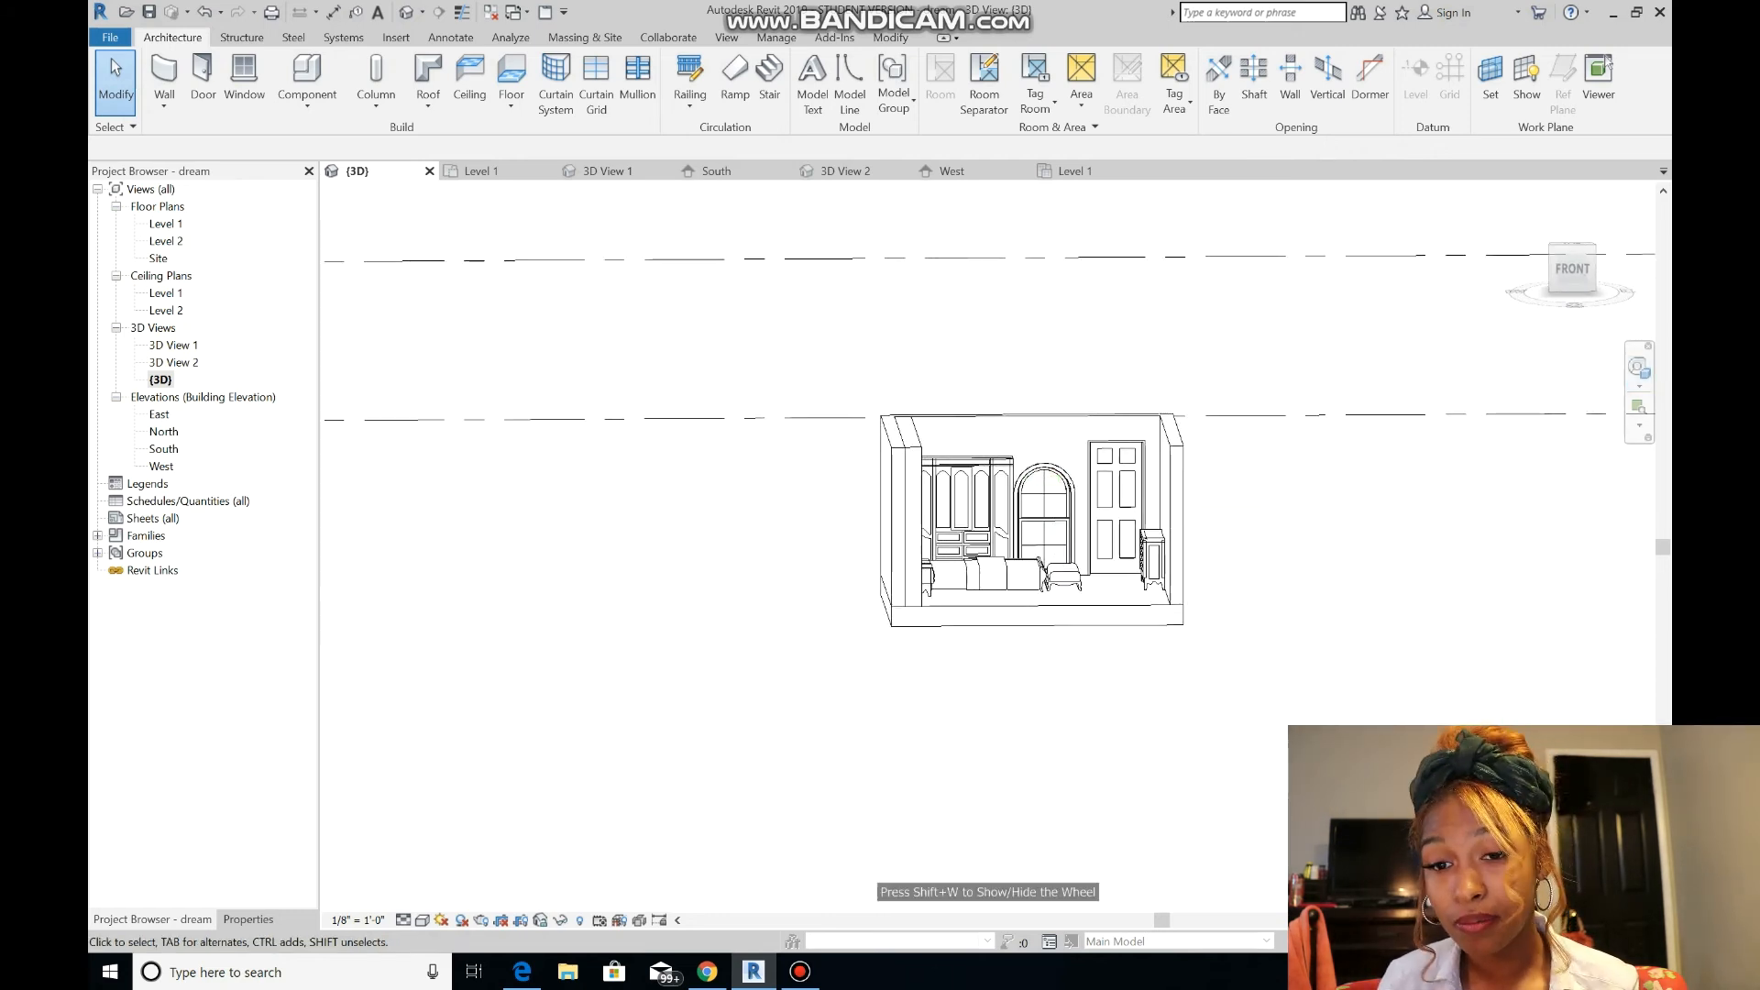
- Resize the six-panel door type in the back wall to 2' 2" wide and 5' 4" high
click(1117, 500)
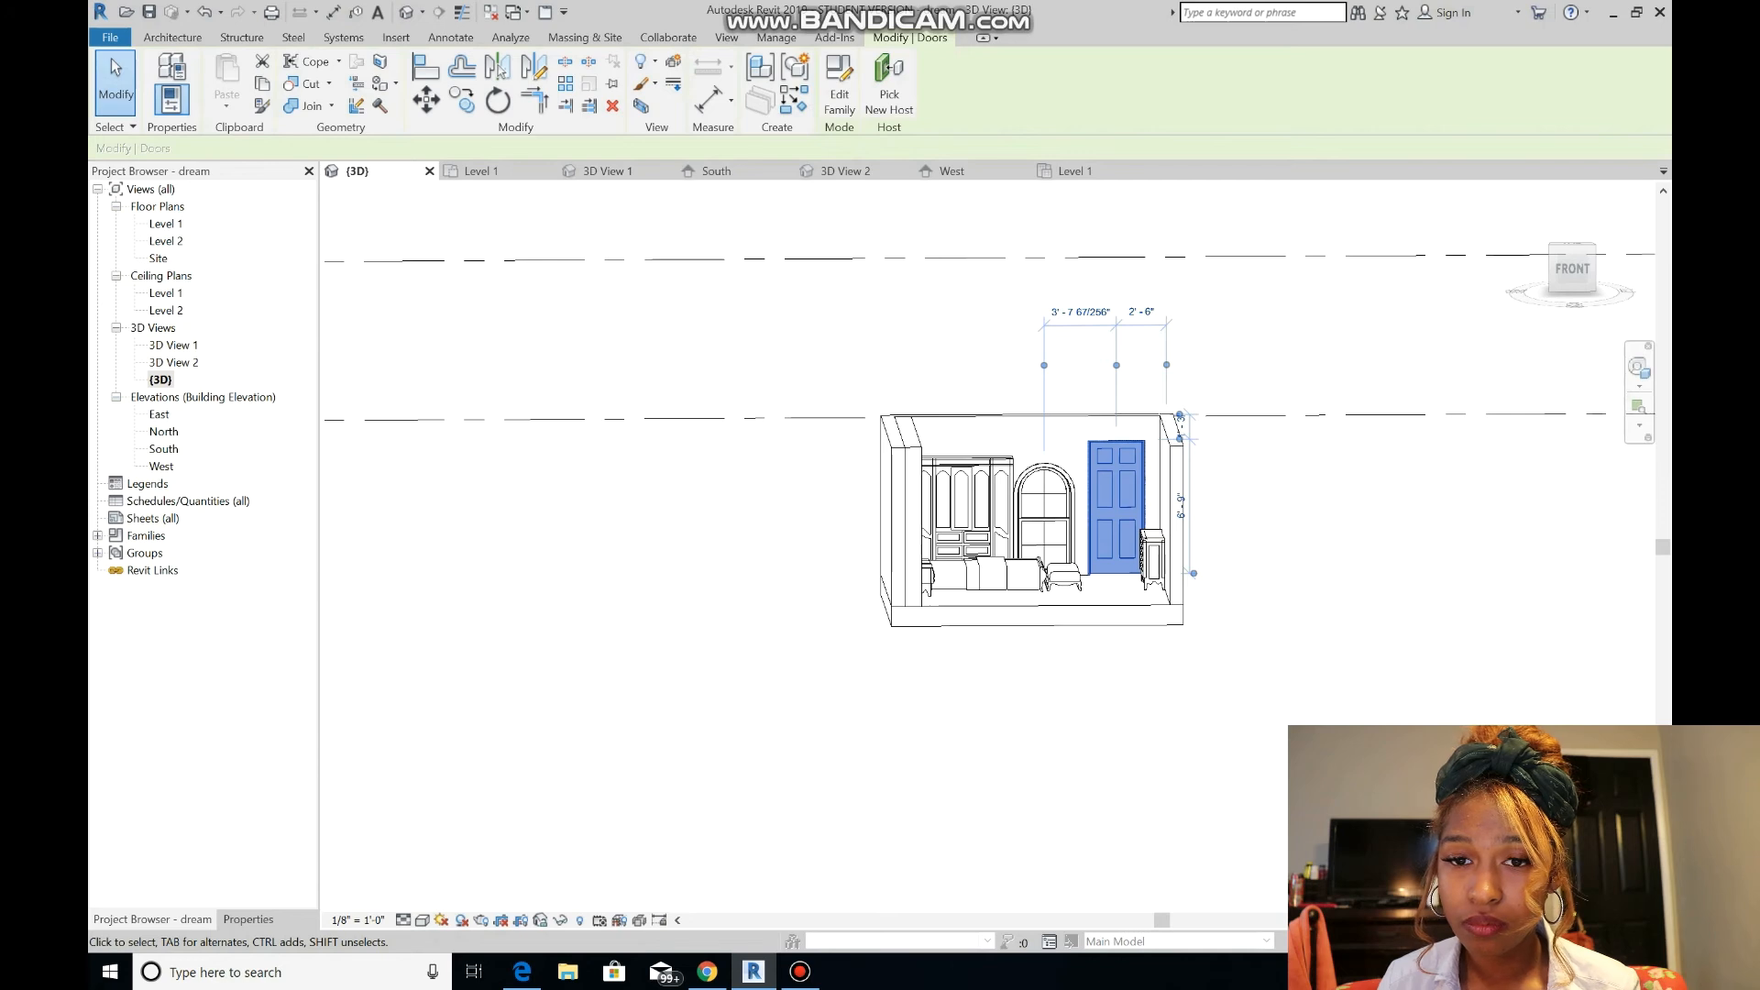
click(248, 918)
click(286, 256)
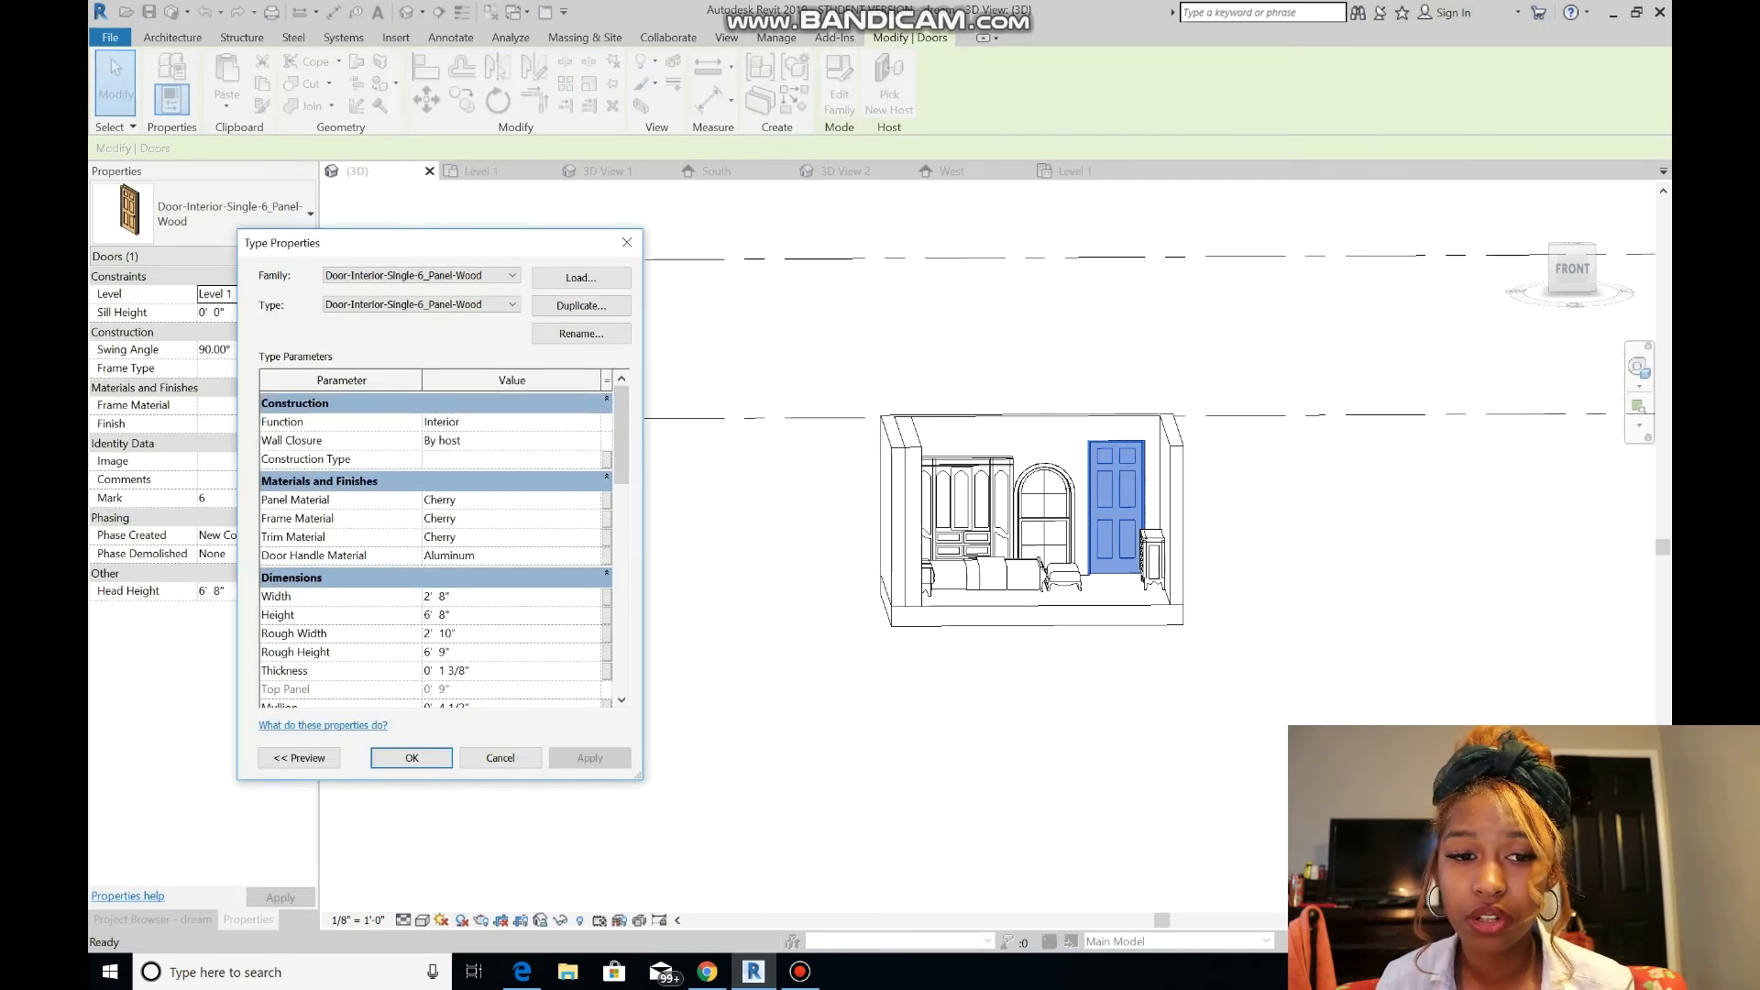
click(590, 757)
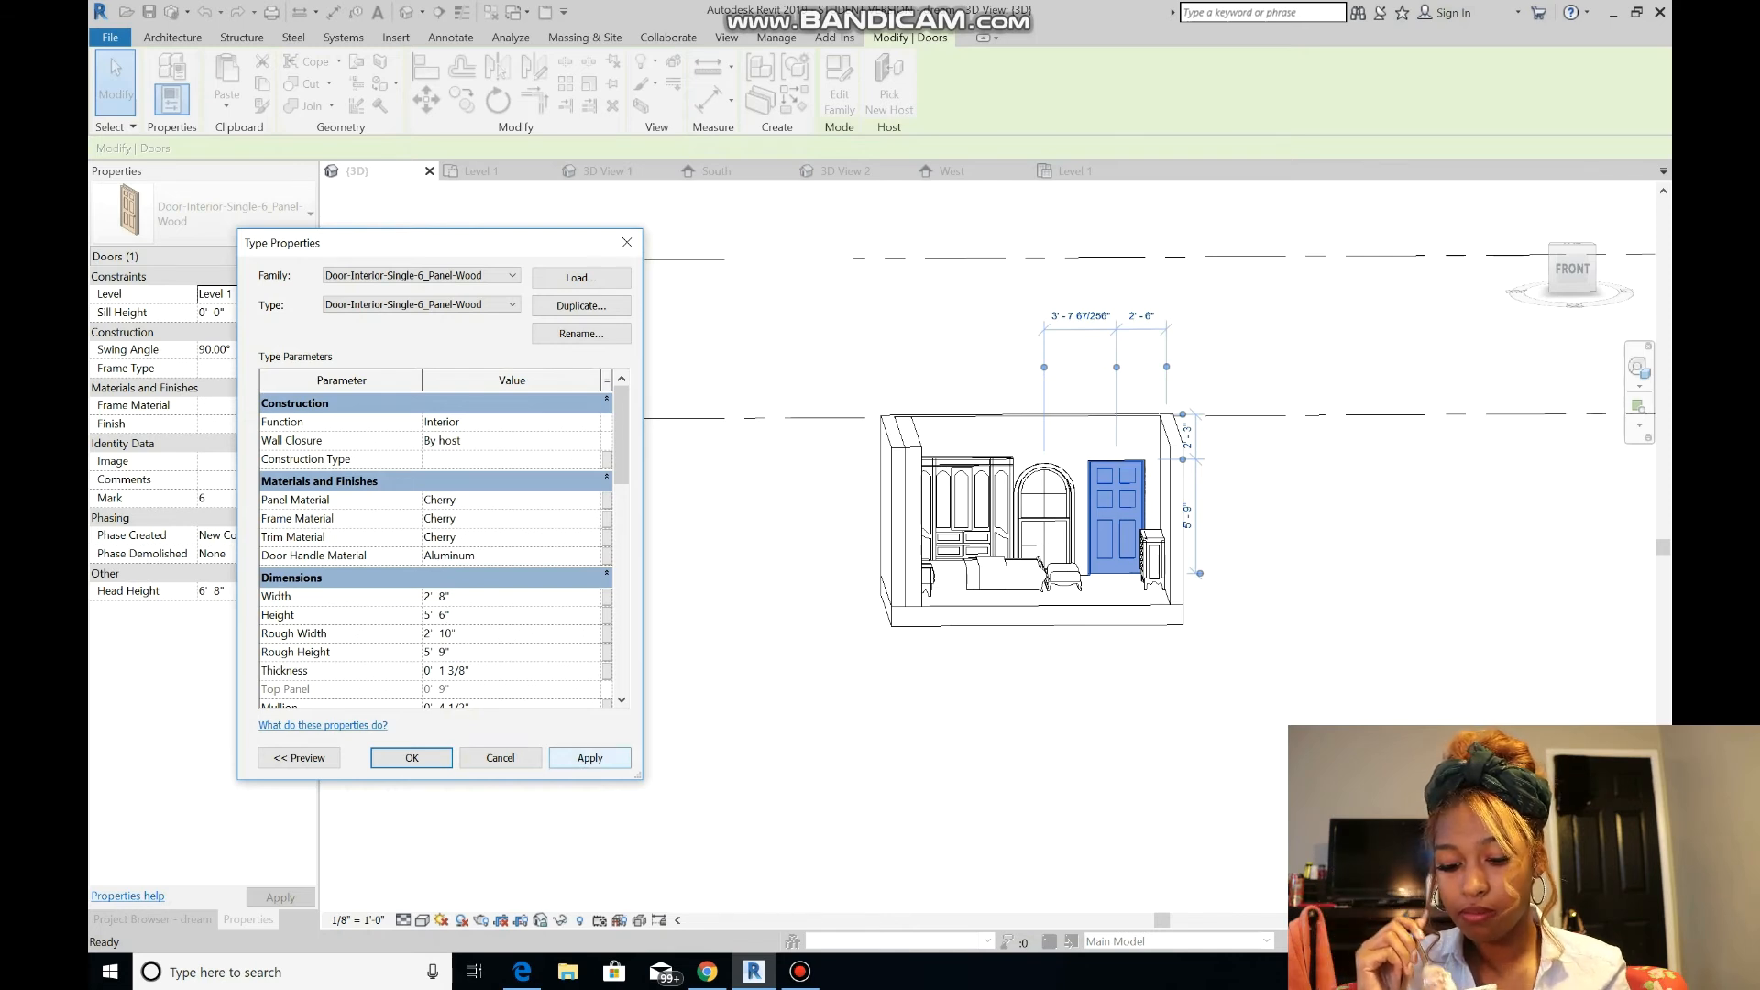
click(589, 757)
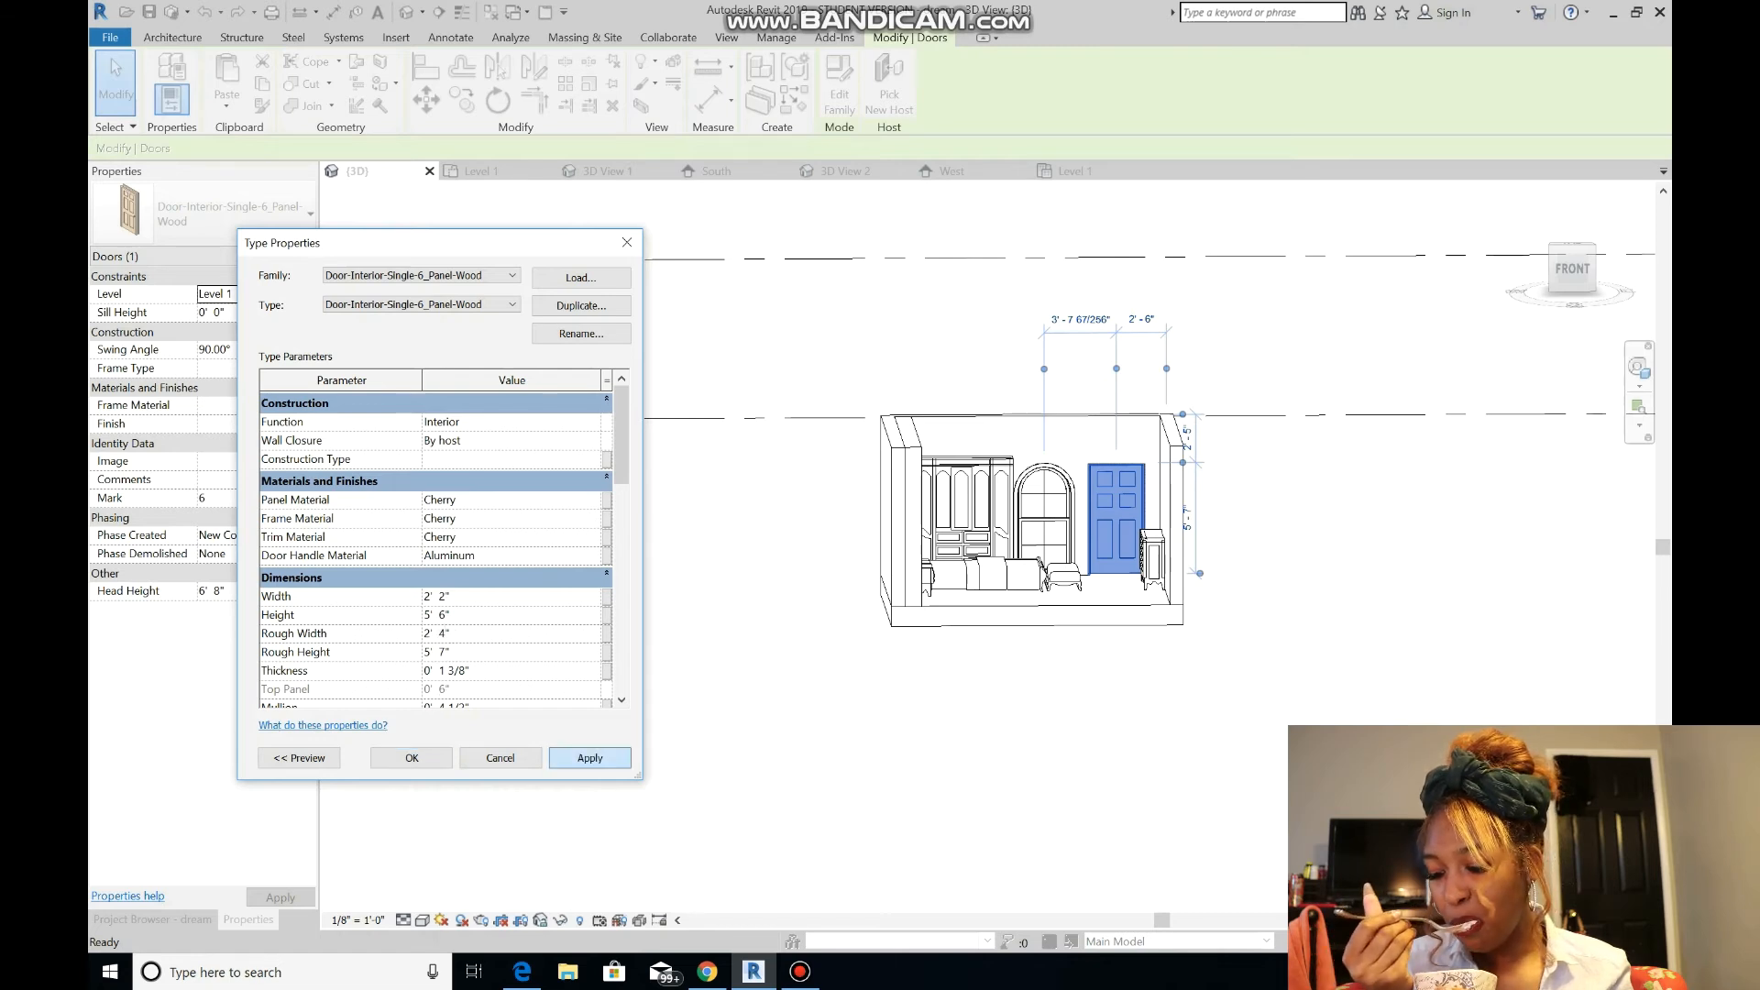
click(590, 758)
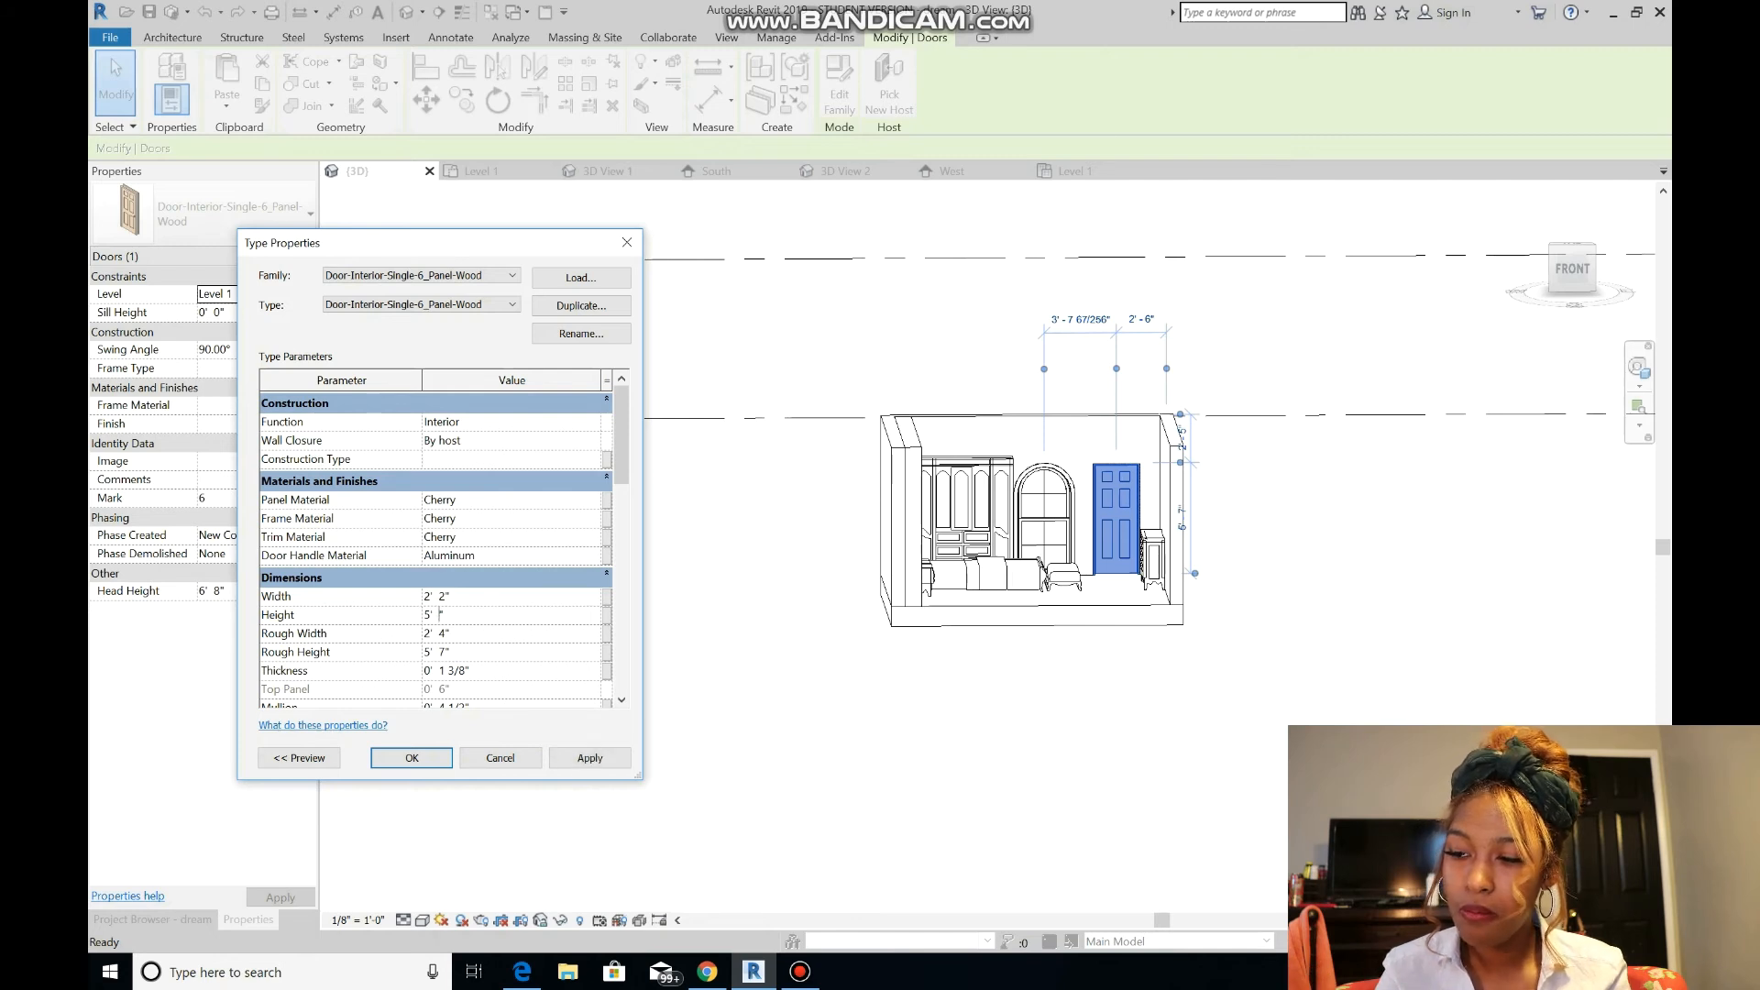
click(590, 757)
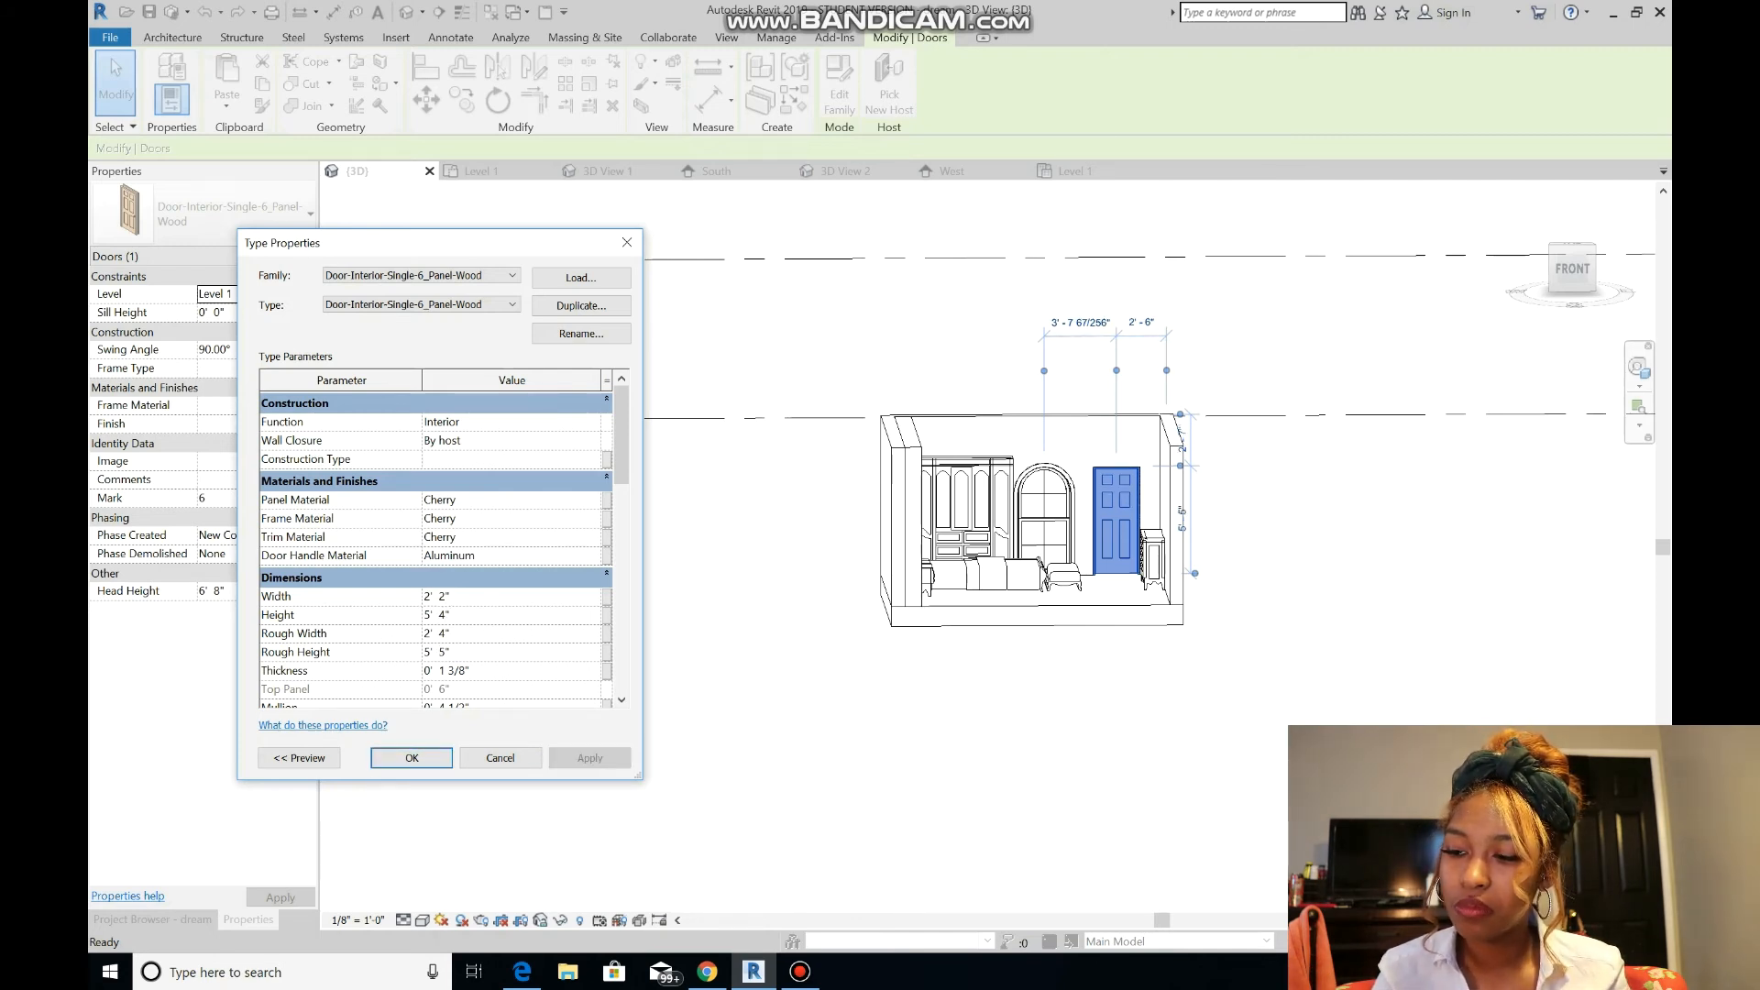
click(411, 757)
click(1640, 367)
drag(1215, 658, 1269, 671)
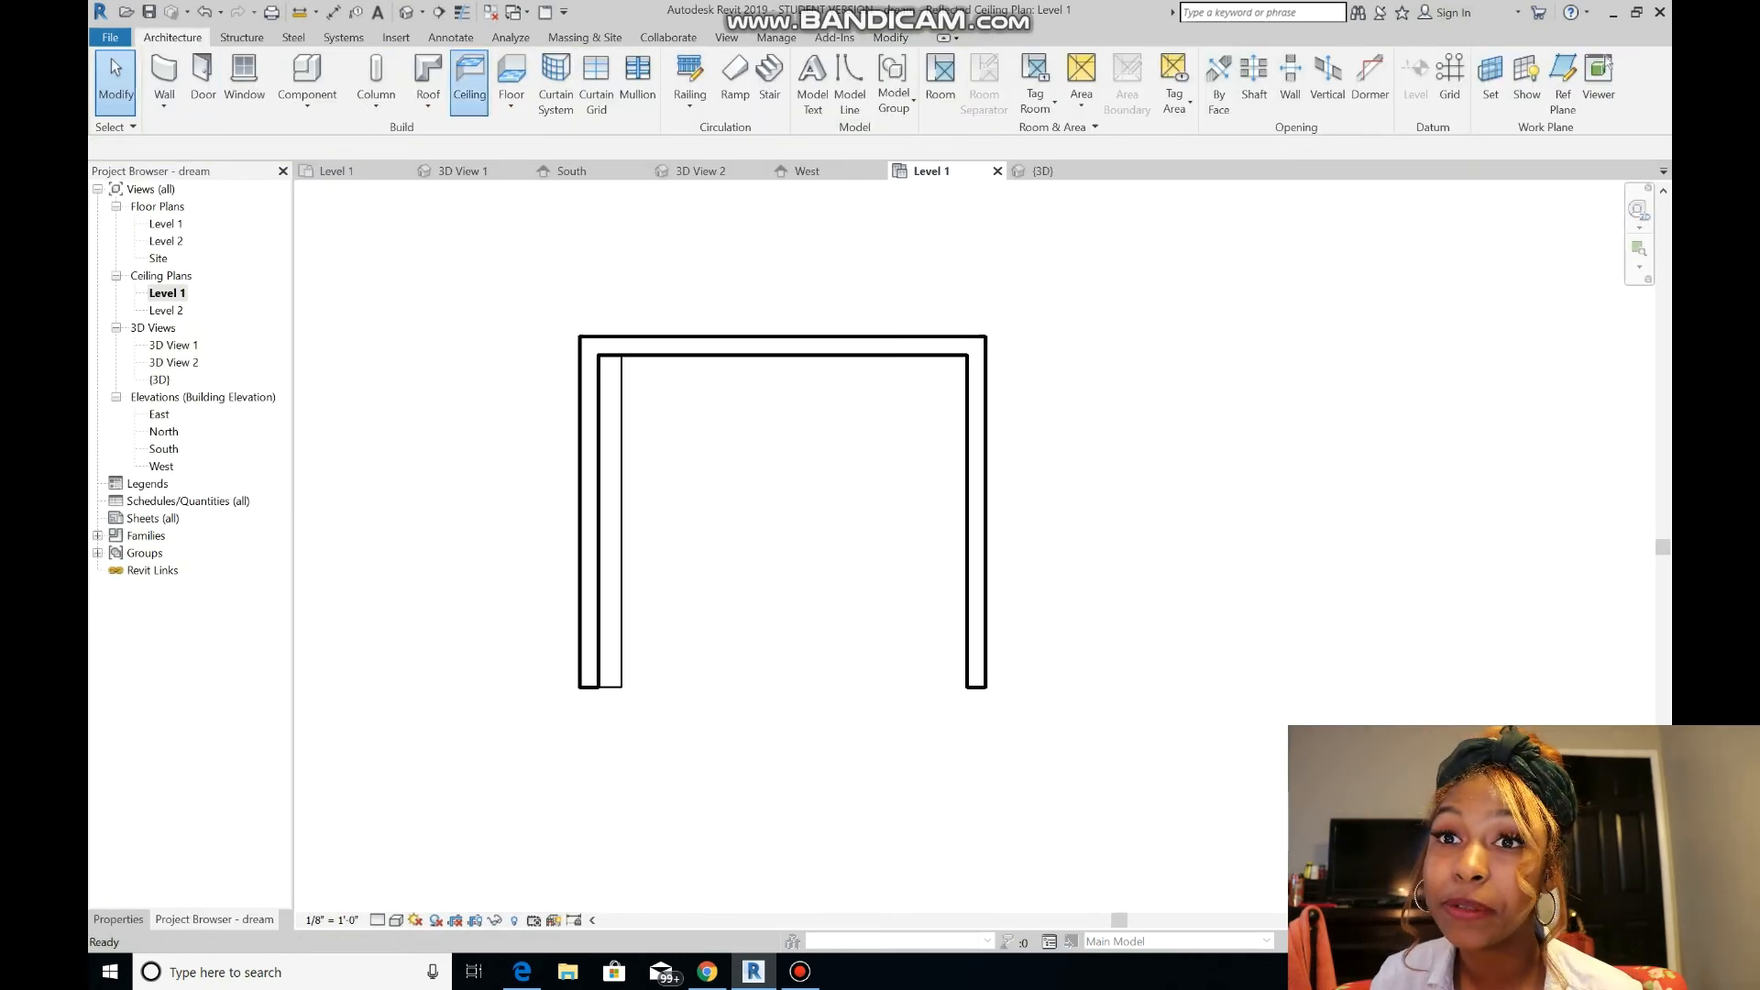
- Sketch a U-shaped ceiling along the walls' outer edges on Level 1, leaving a 10'-0" by 10'-6" opening toward the front
click(998, 560)
click(894, 82)
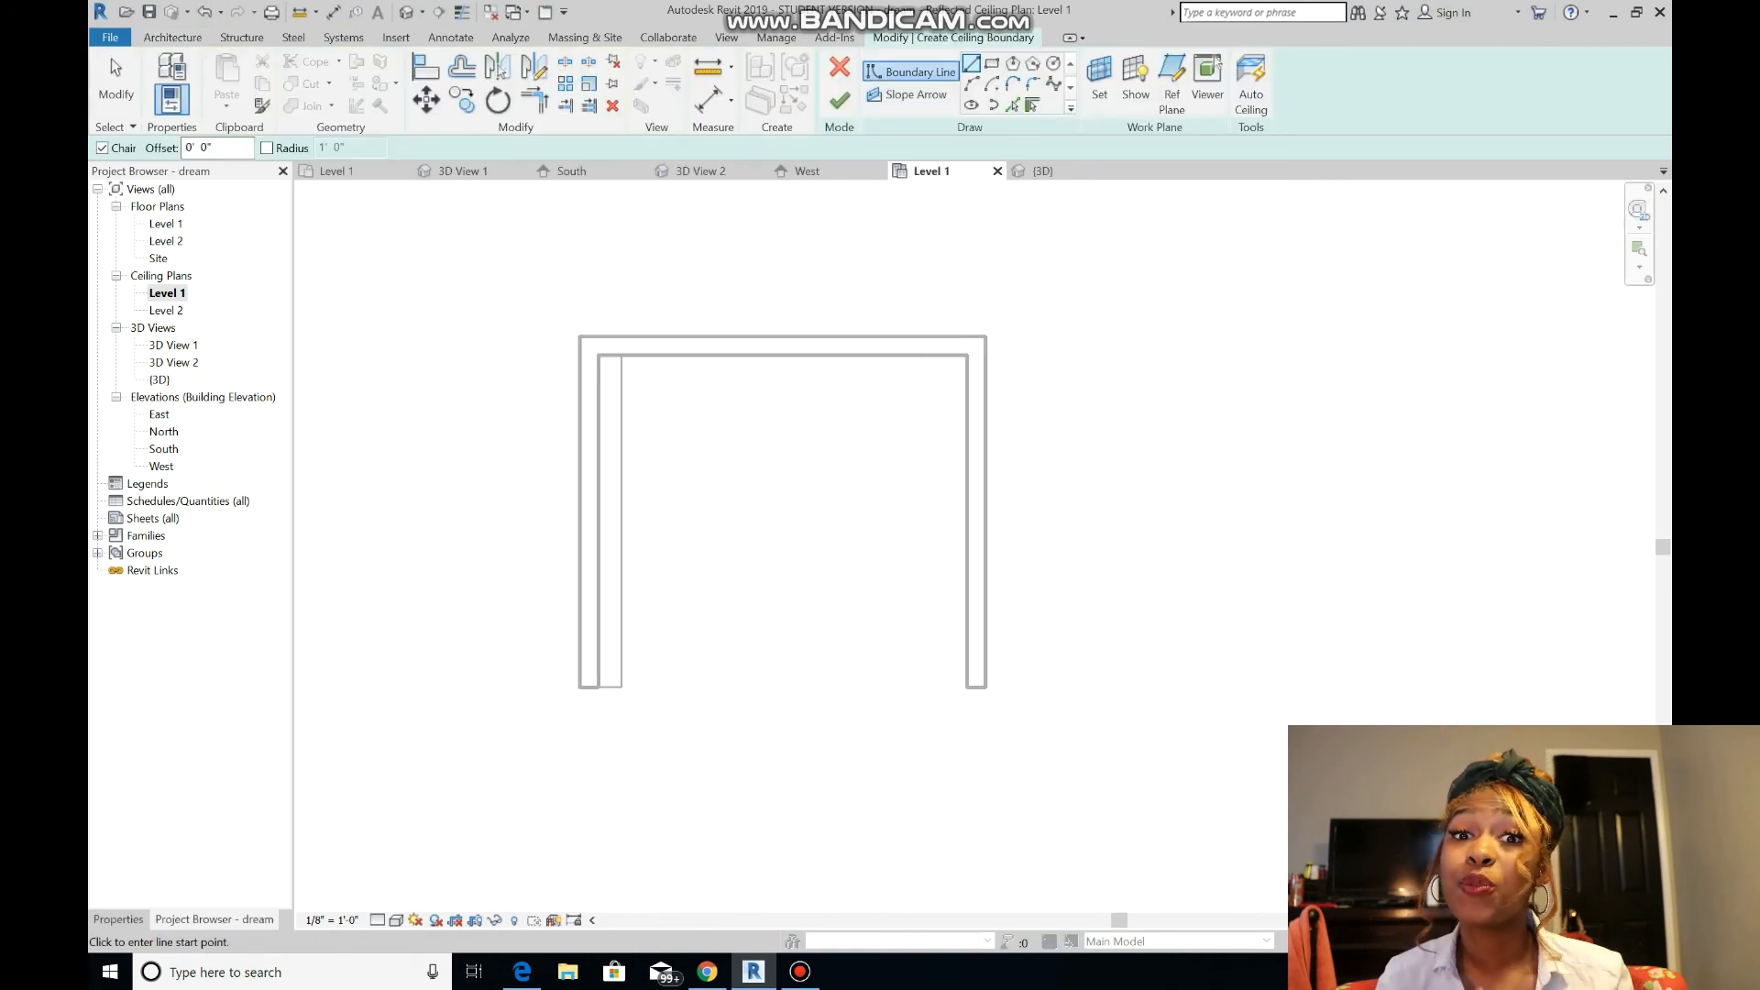
click(580, 336)
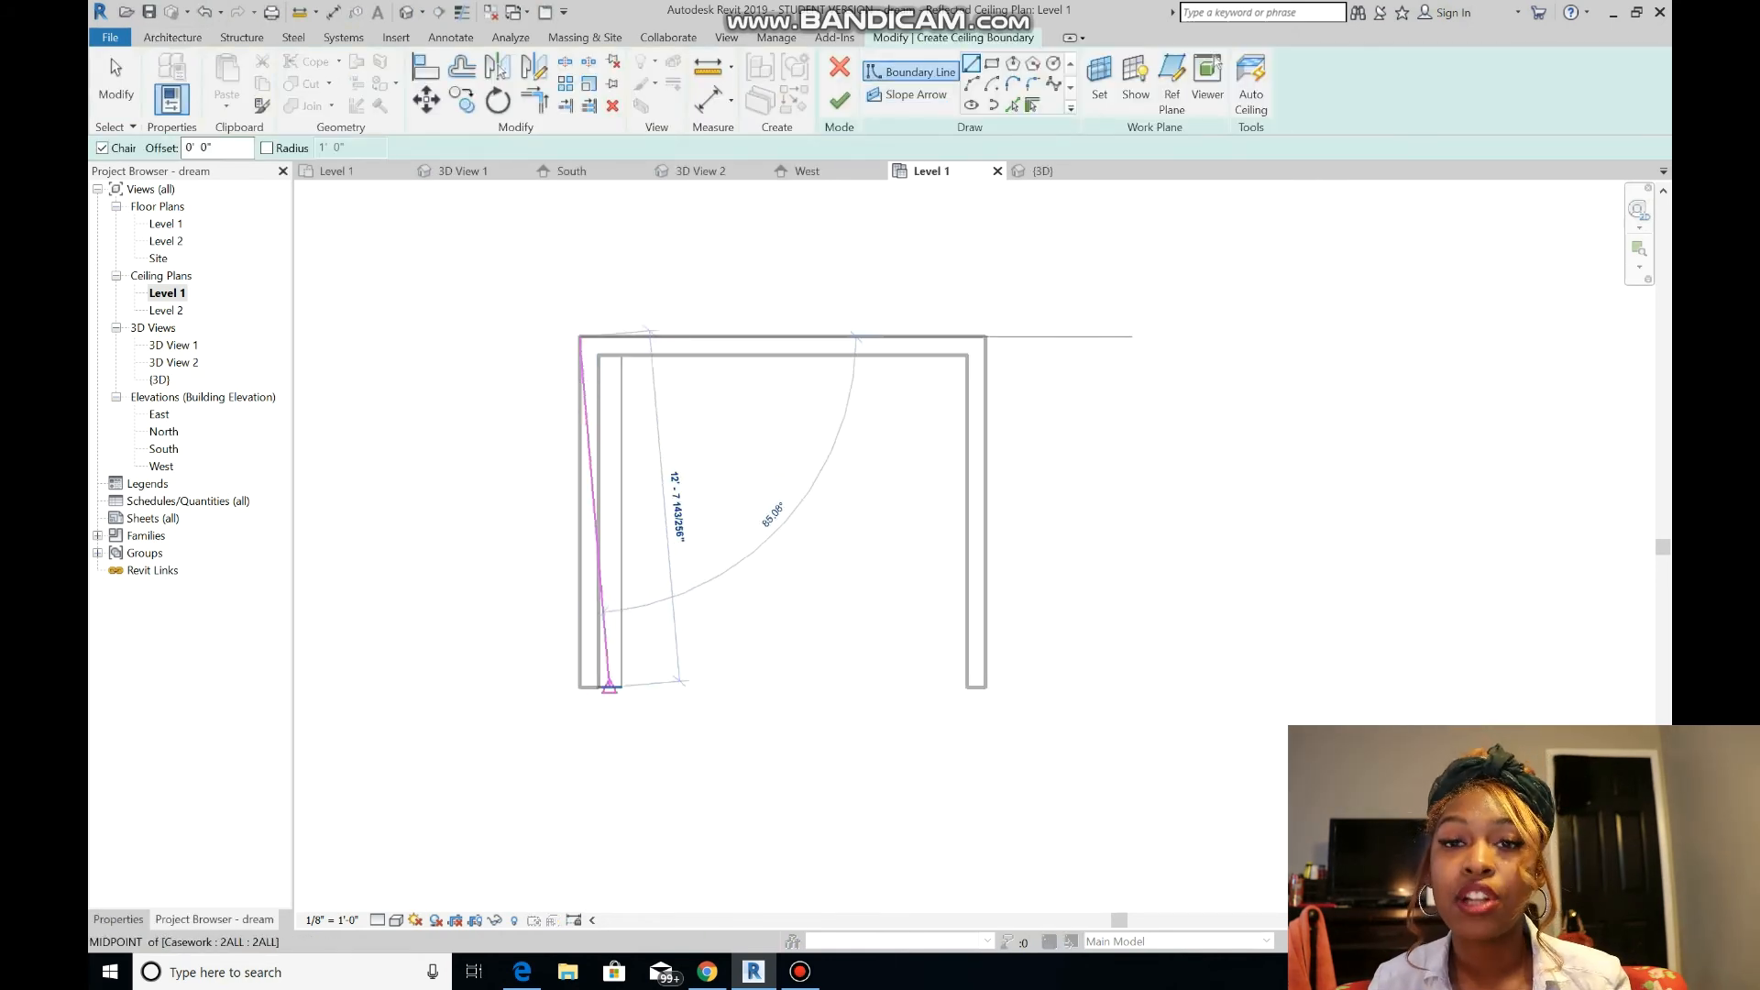
click(579, 687)
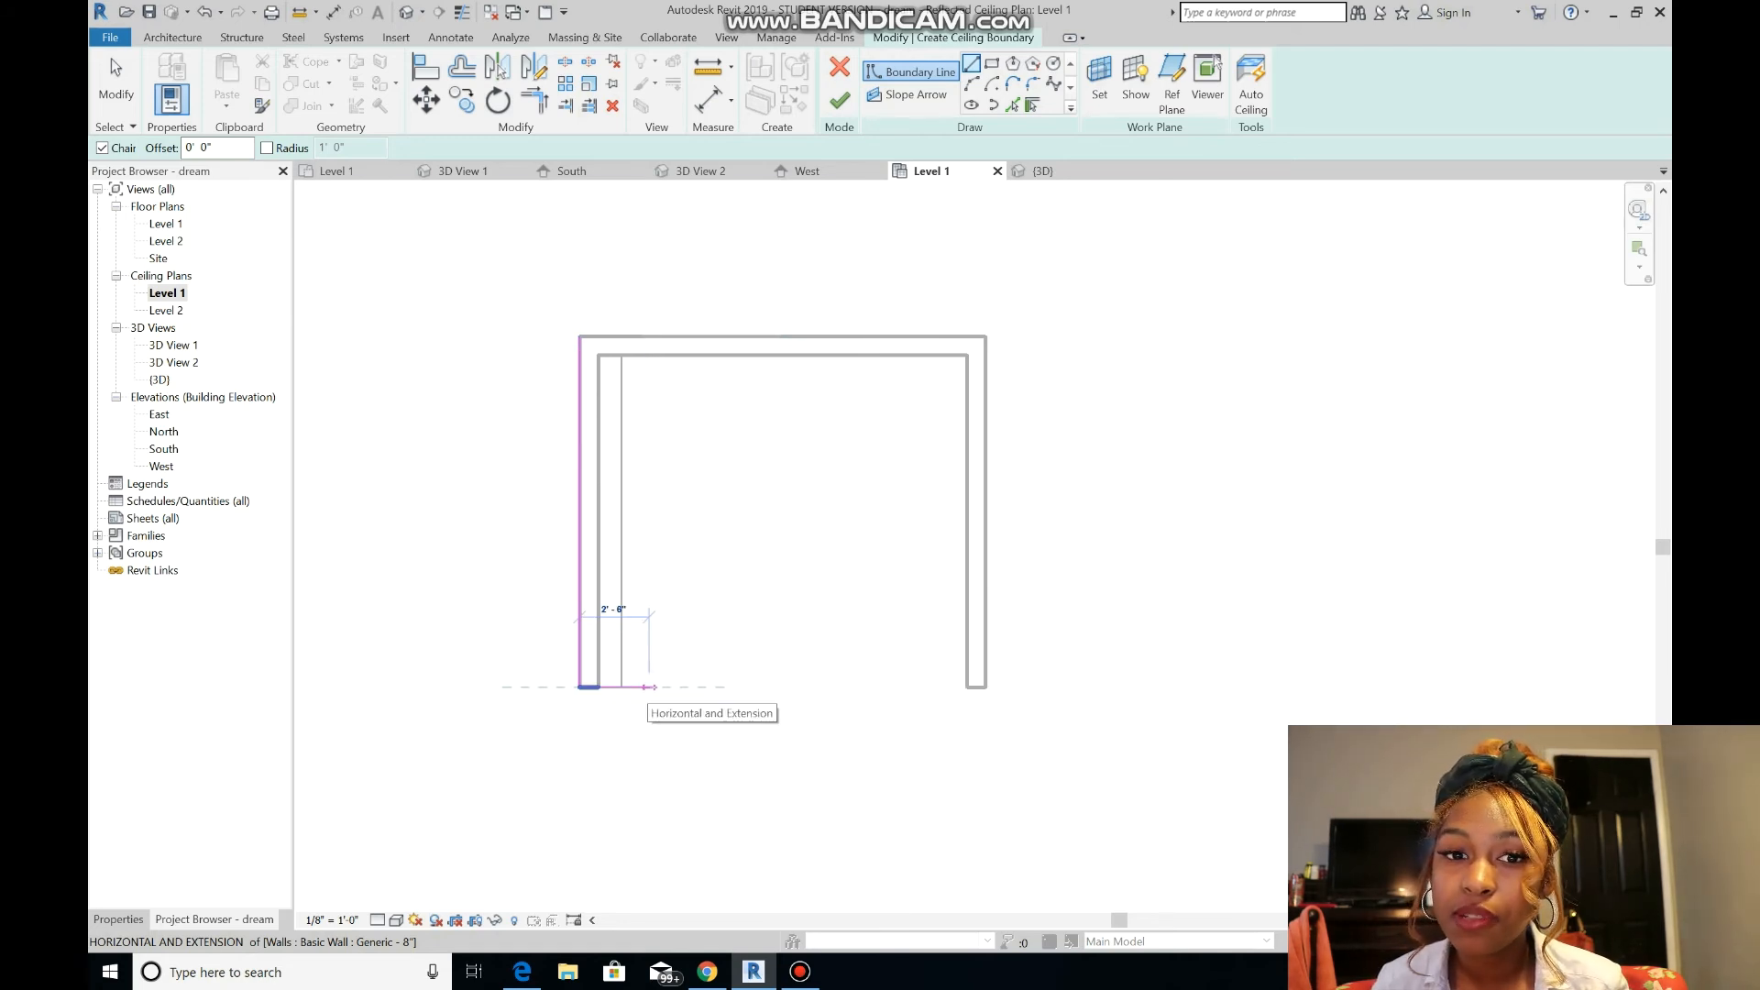
click(649, 687)
click(649, 394)
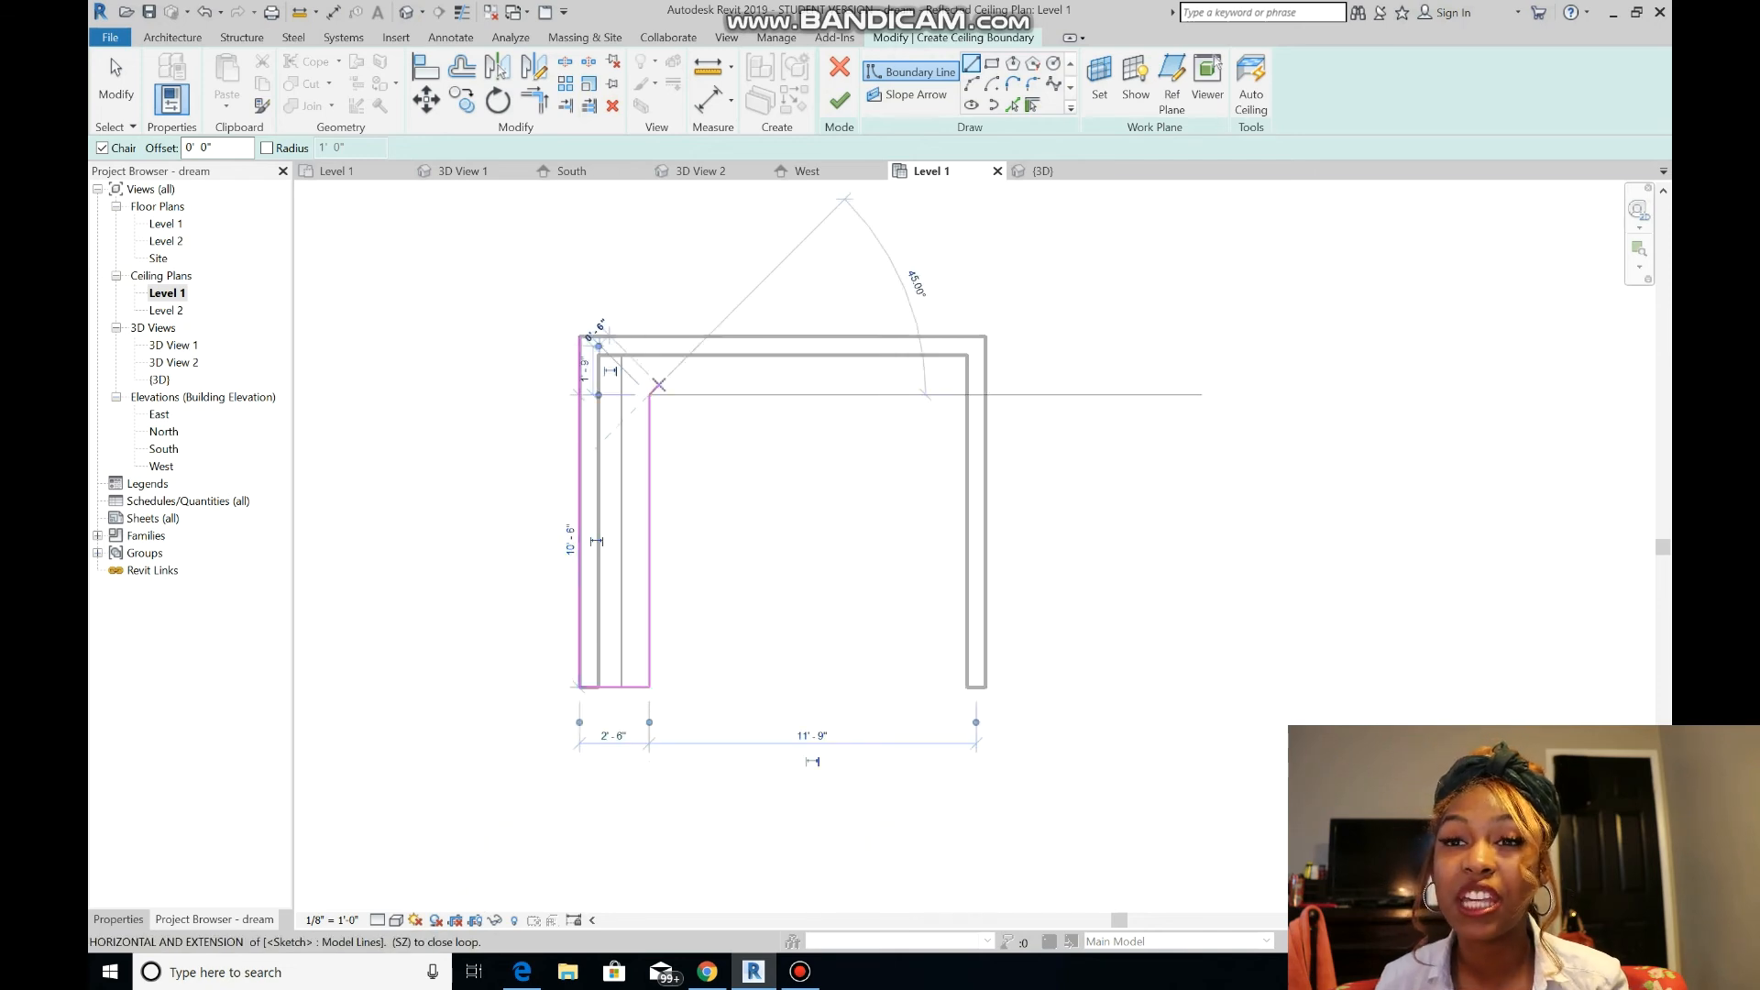
click(928, 395)
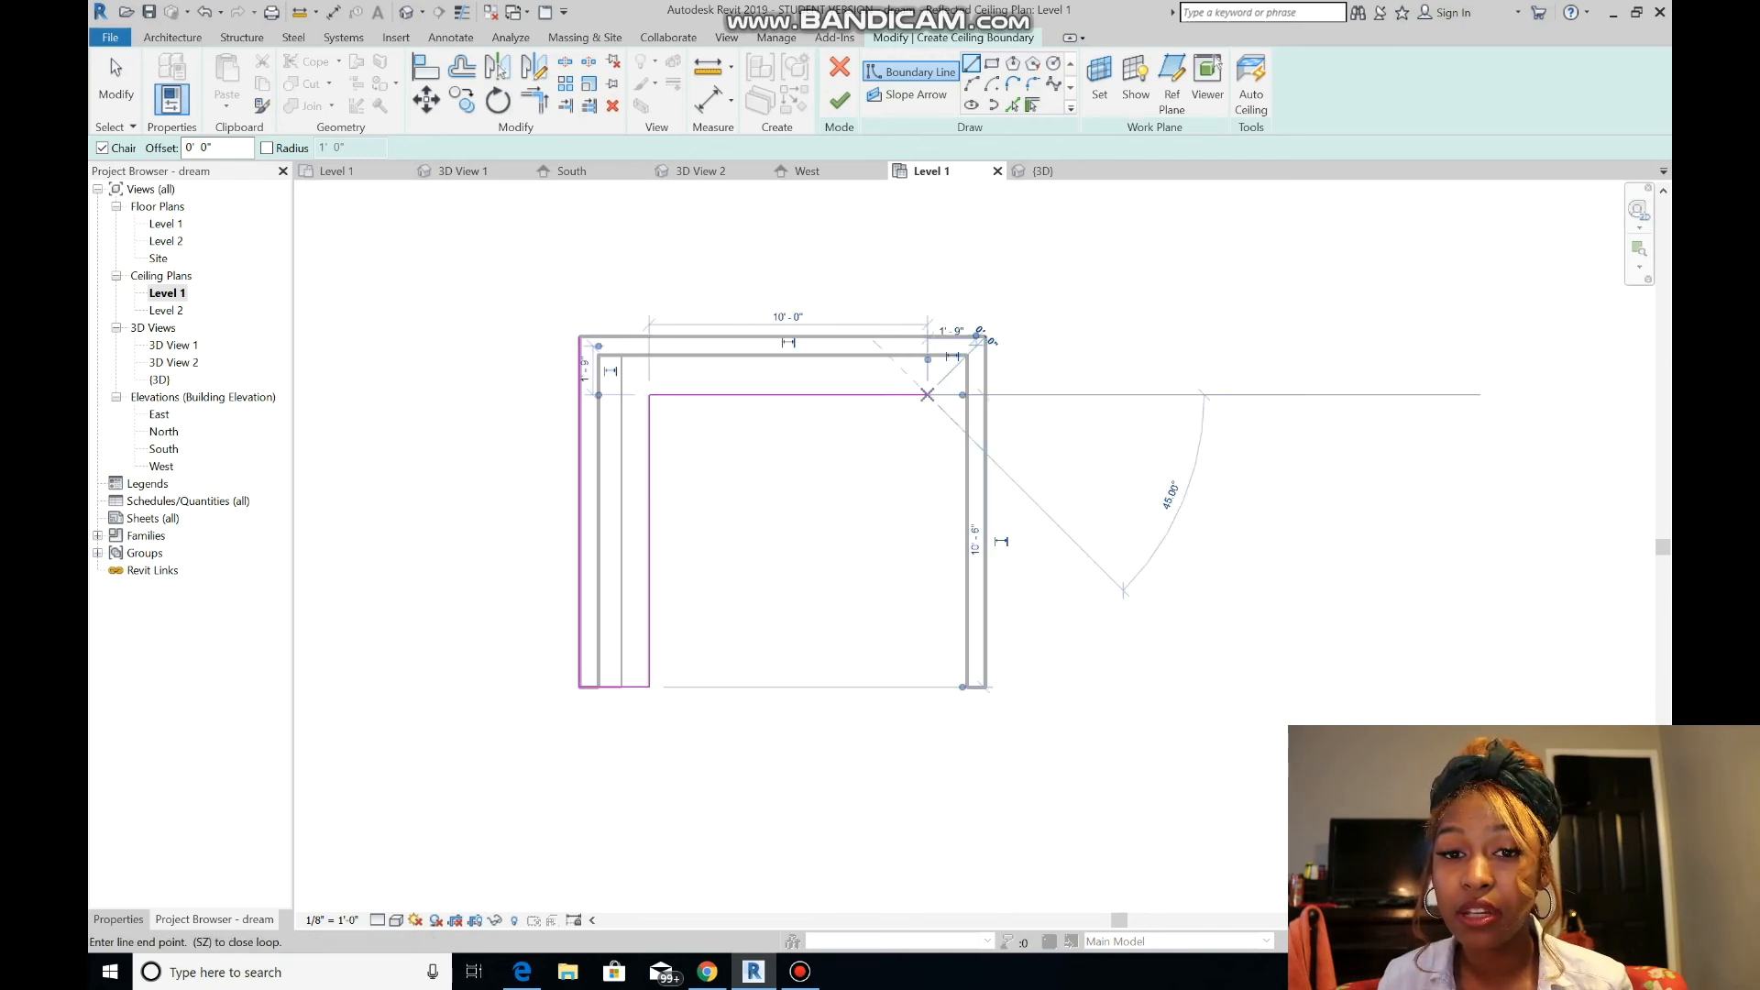
click(928, 687)
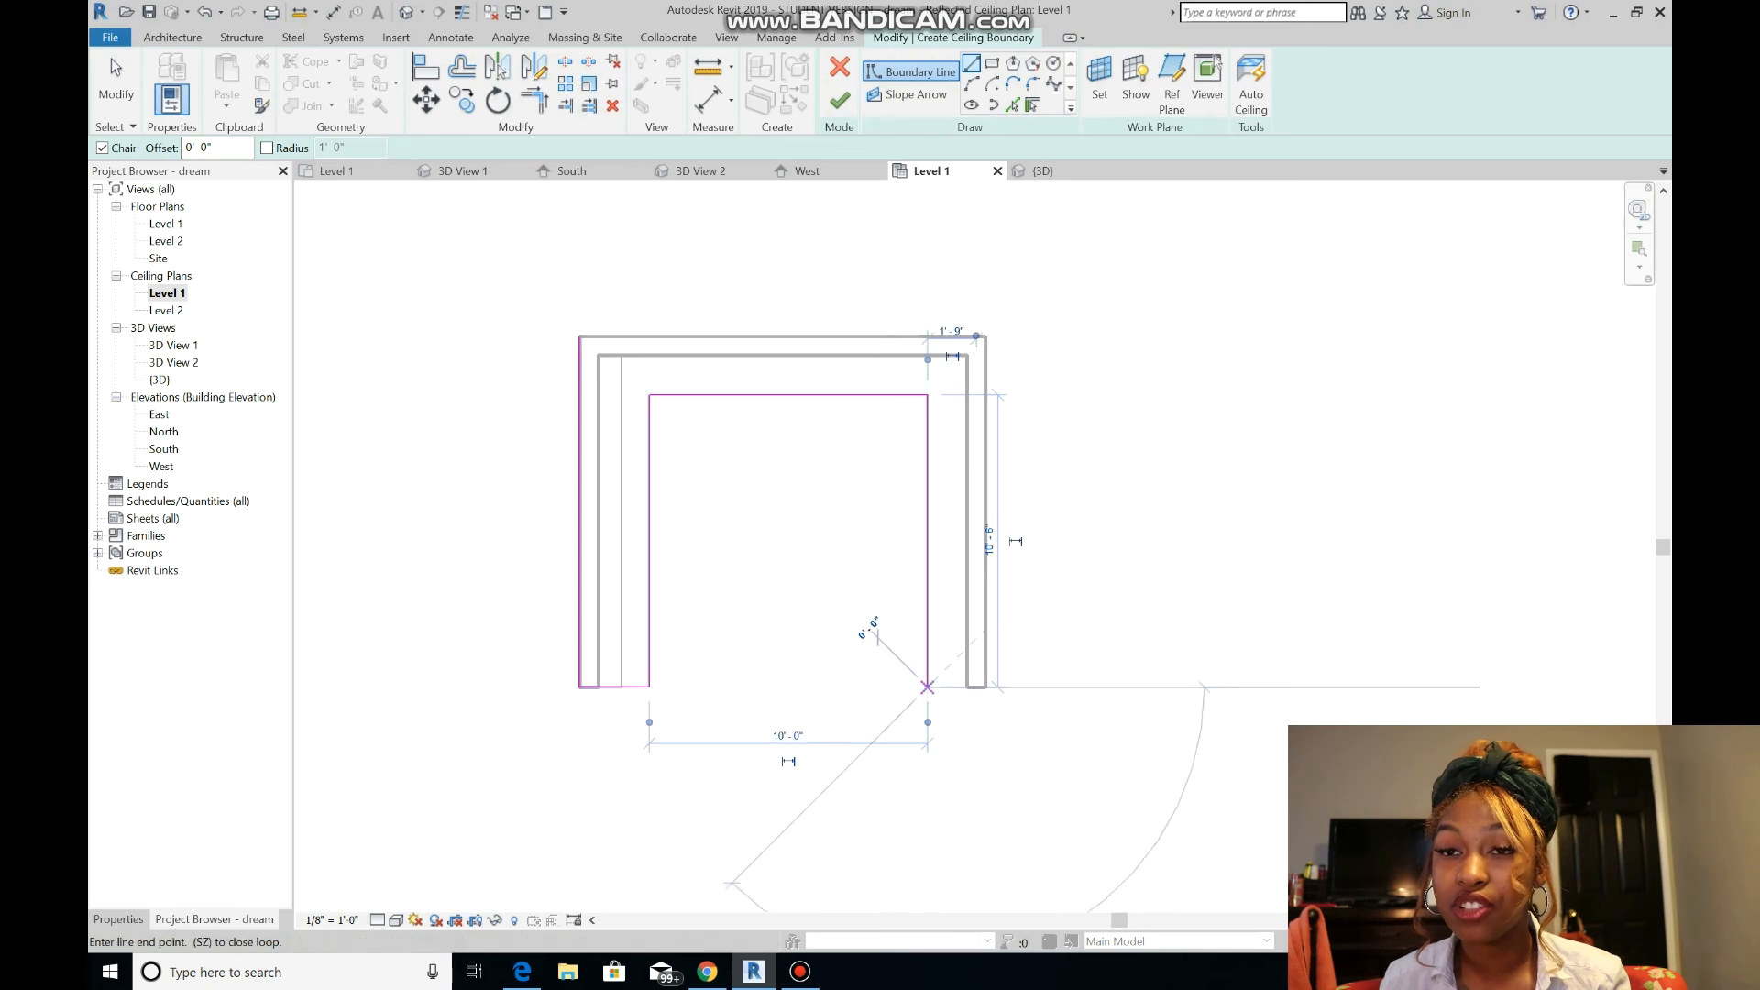
click(986, 687)
click(985, 337)
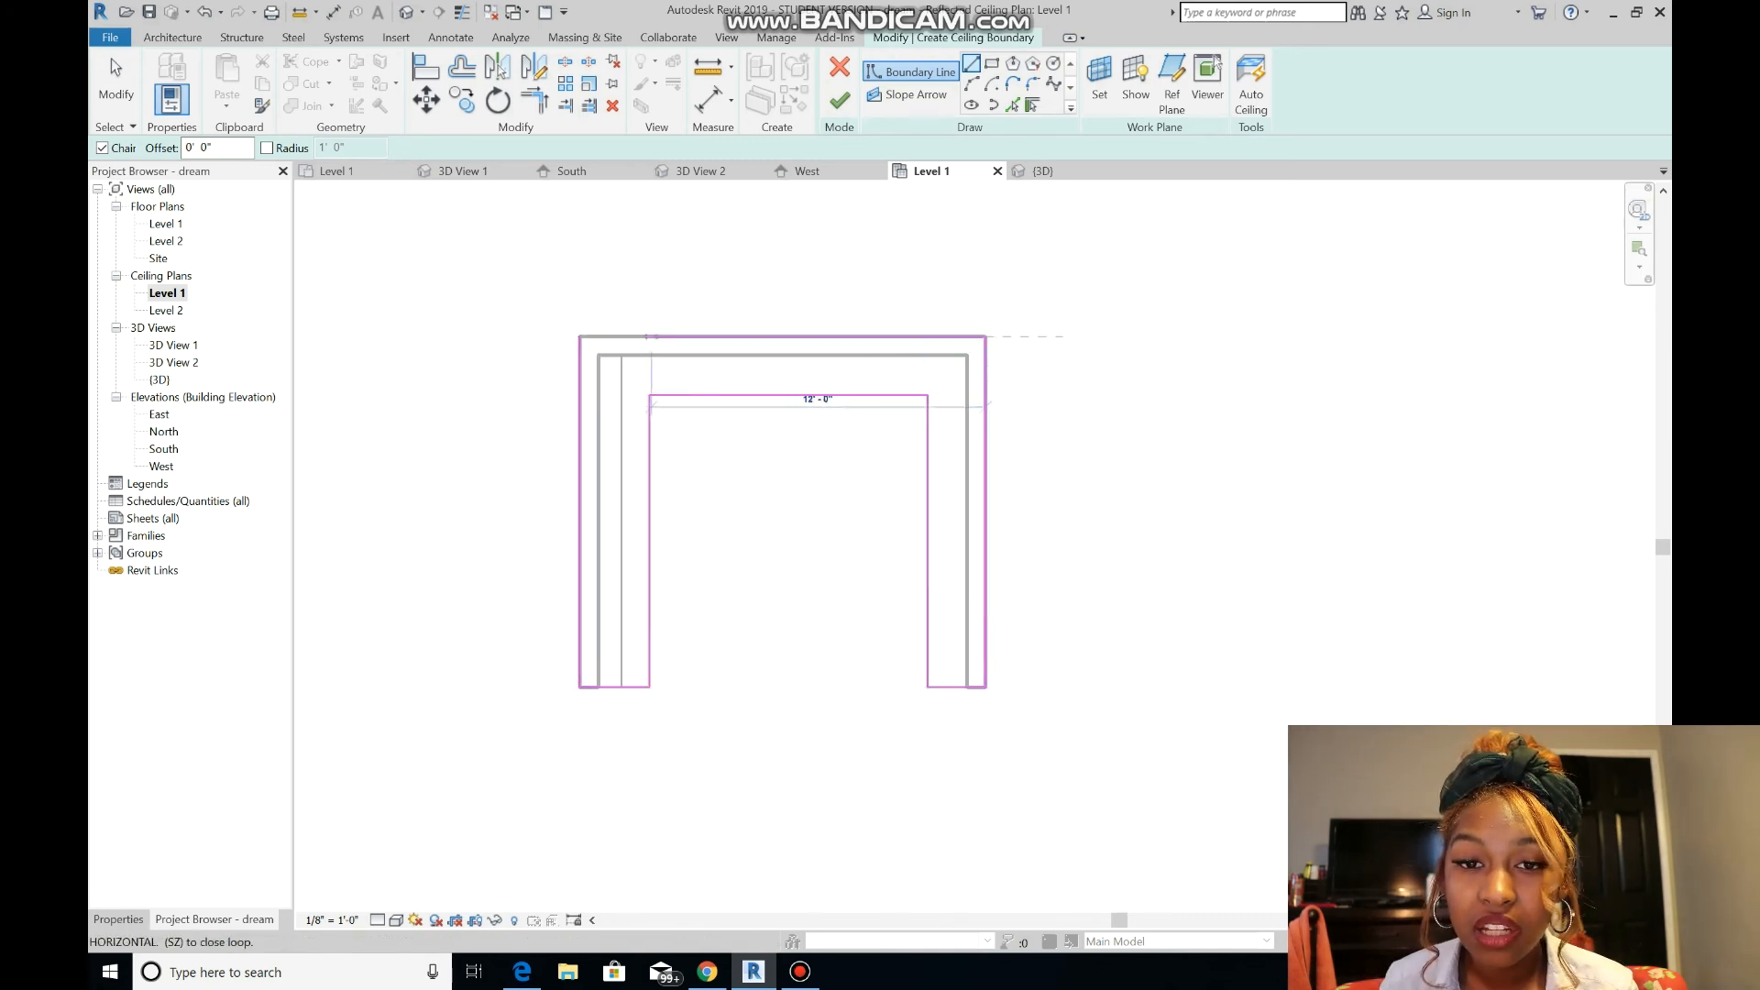
click(839, 99)
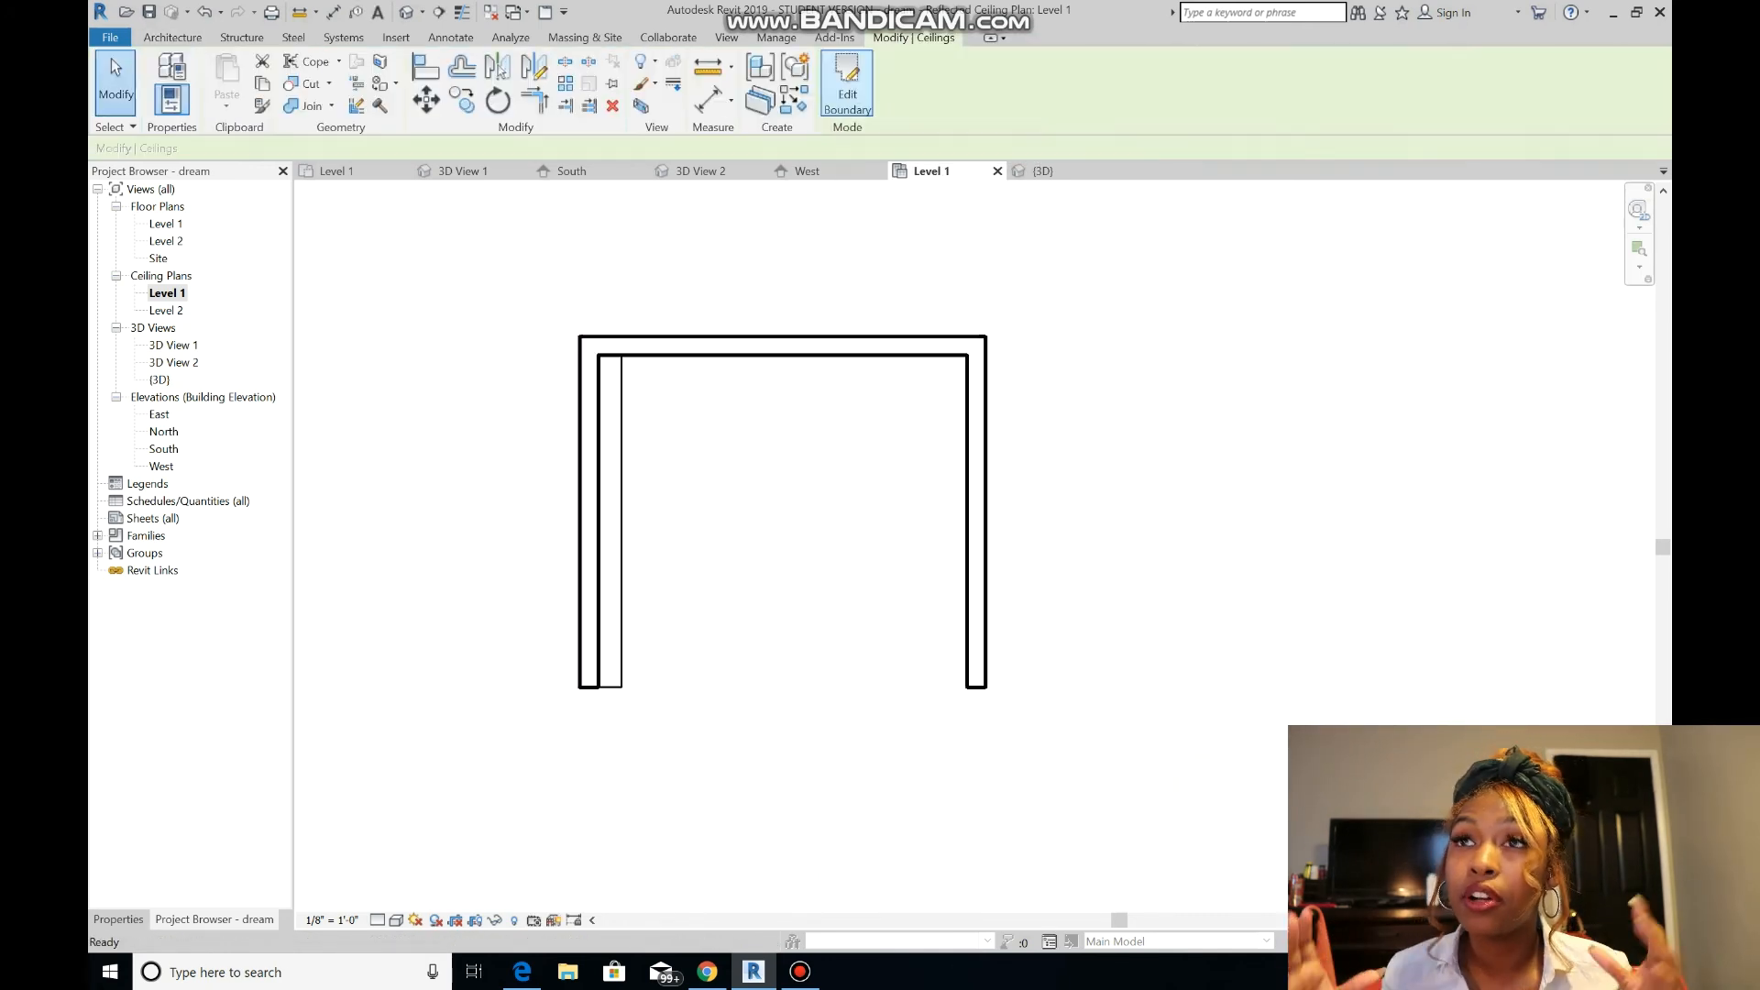
- Examine the U-shaped ceiling from above in the {3D} view and return to the Level 1 ceiling plan
double_click(160, 380)
click(1639, 368)
drag(959, 577, 697, 724)
key(Escape)
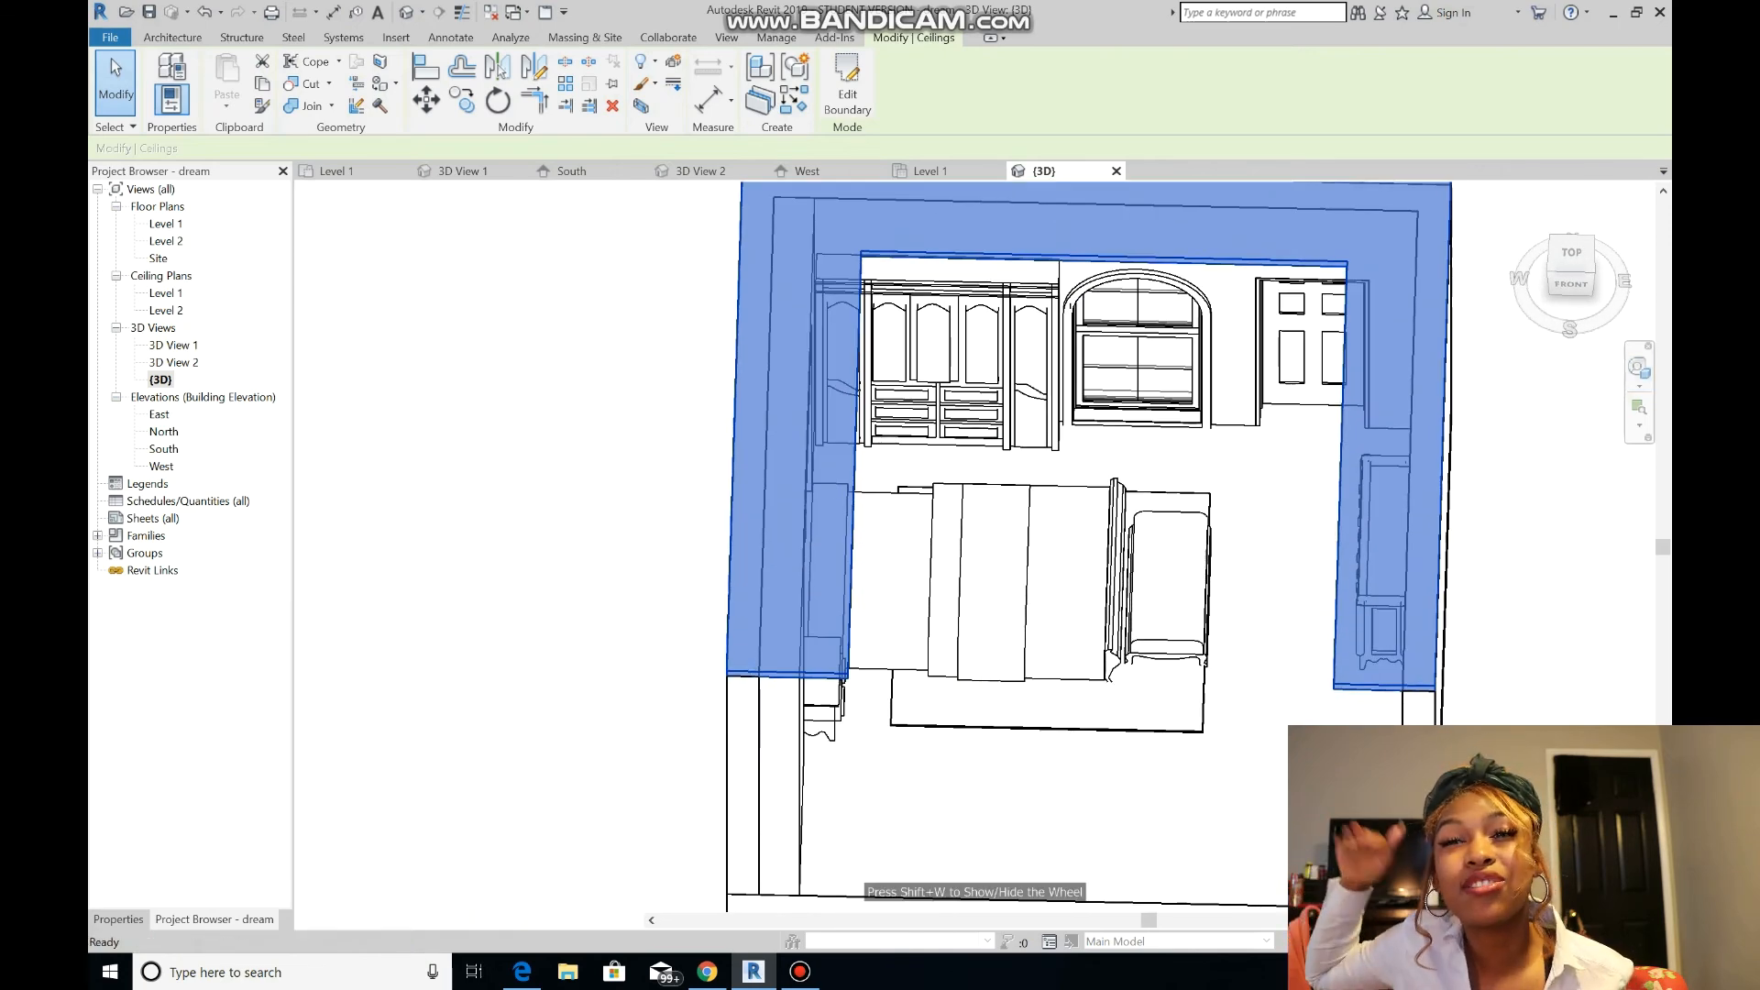
key(ctrl+Tab)
key(ctrl+Tab)
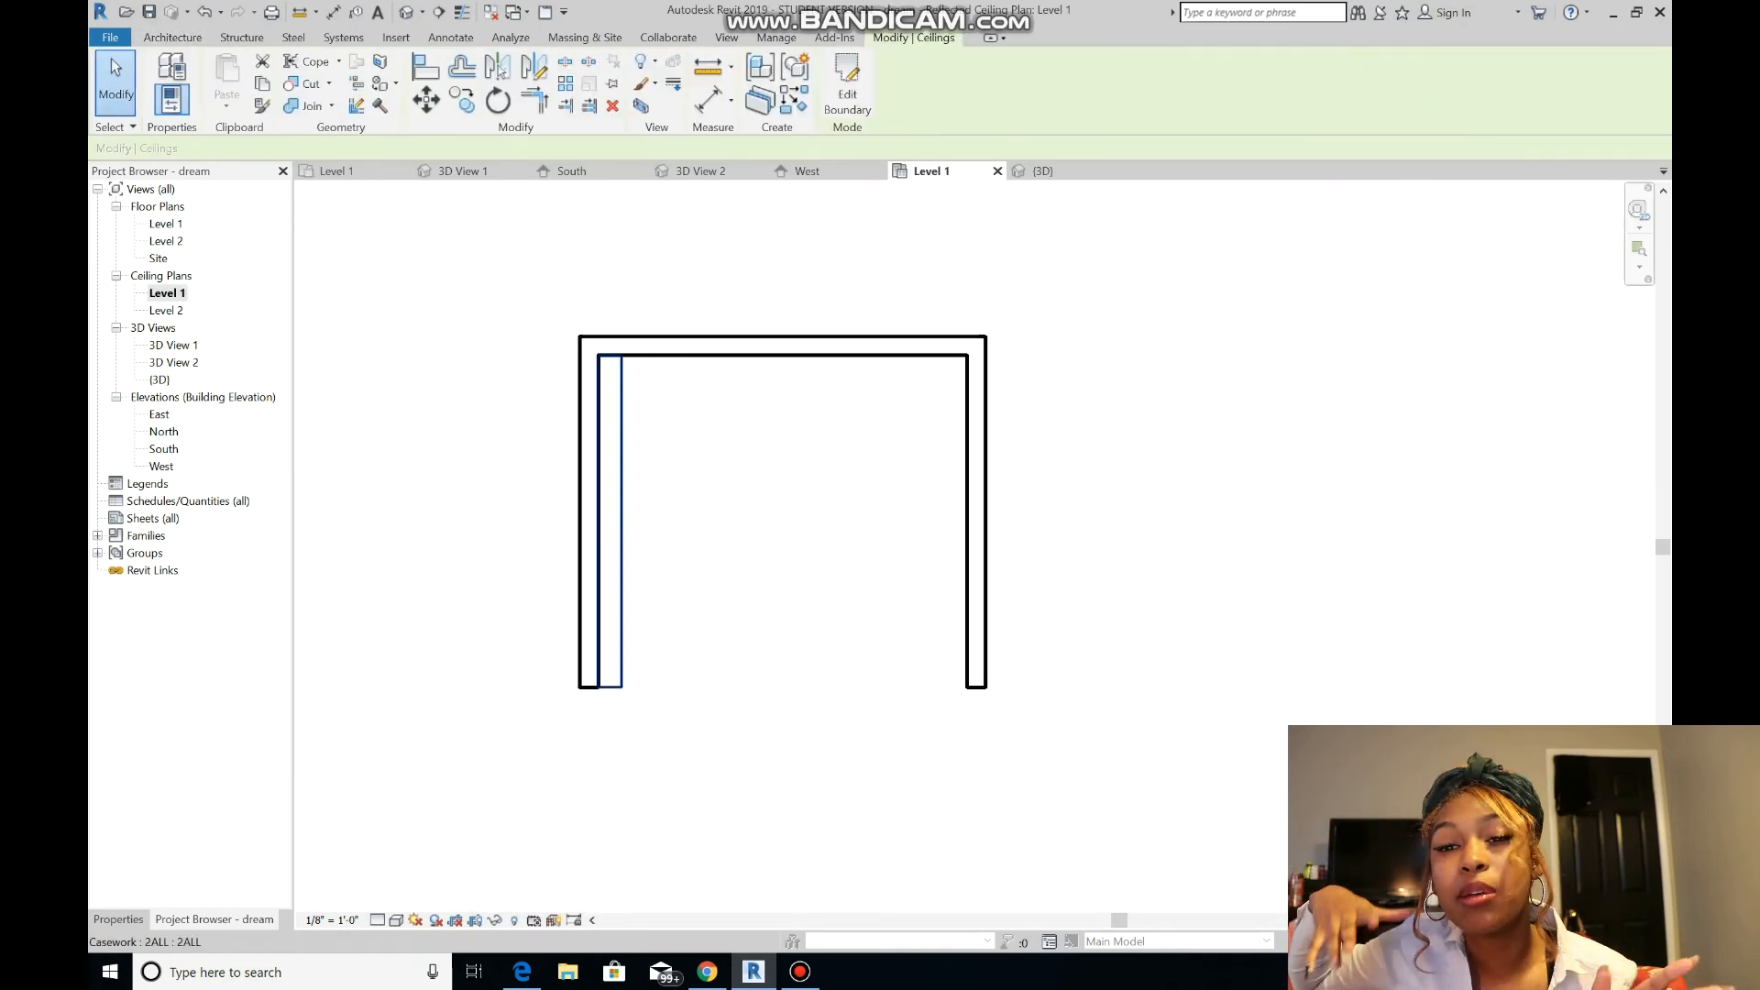
double_click(166, 310)
double_click(166, 292)
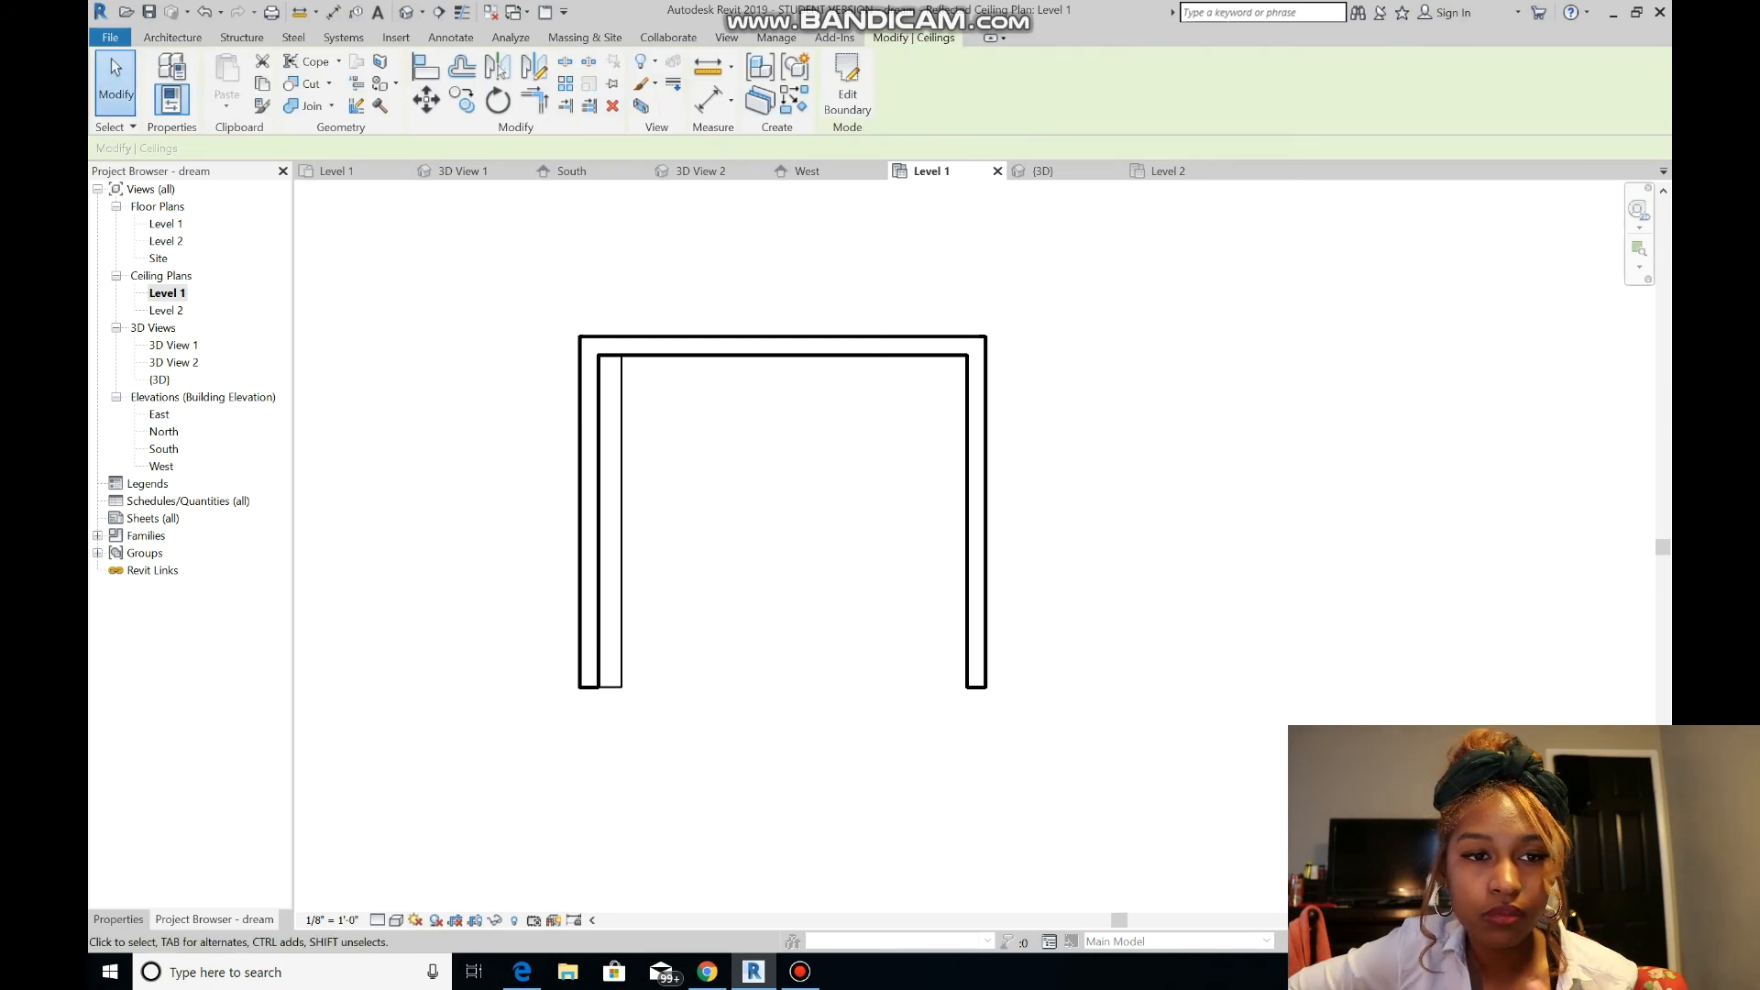
- Load the Recessed Lamp - Round - LED family from the Architectural library's Internal lighting folder
scroll(638, 500, up, 2)
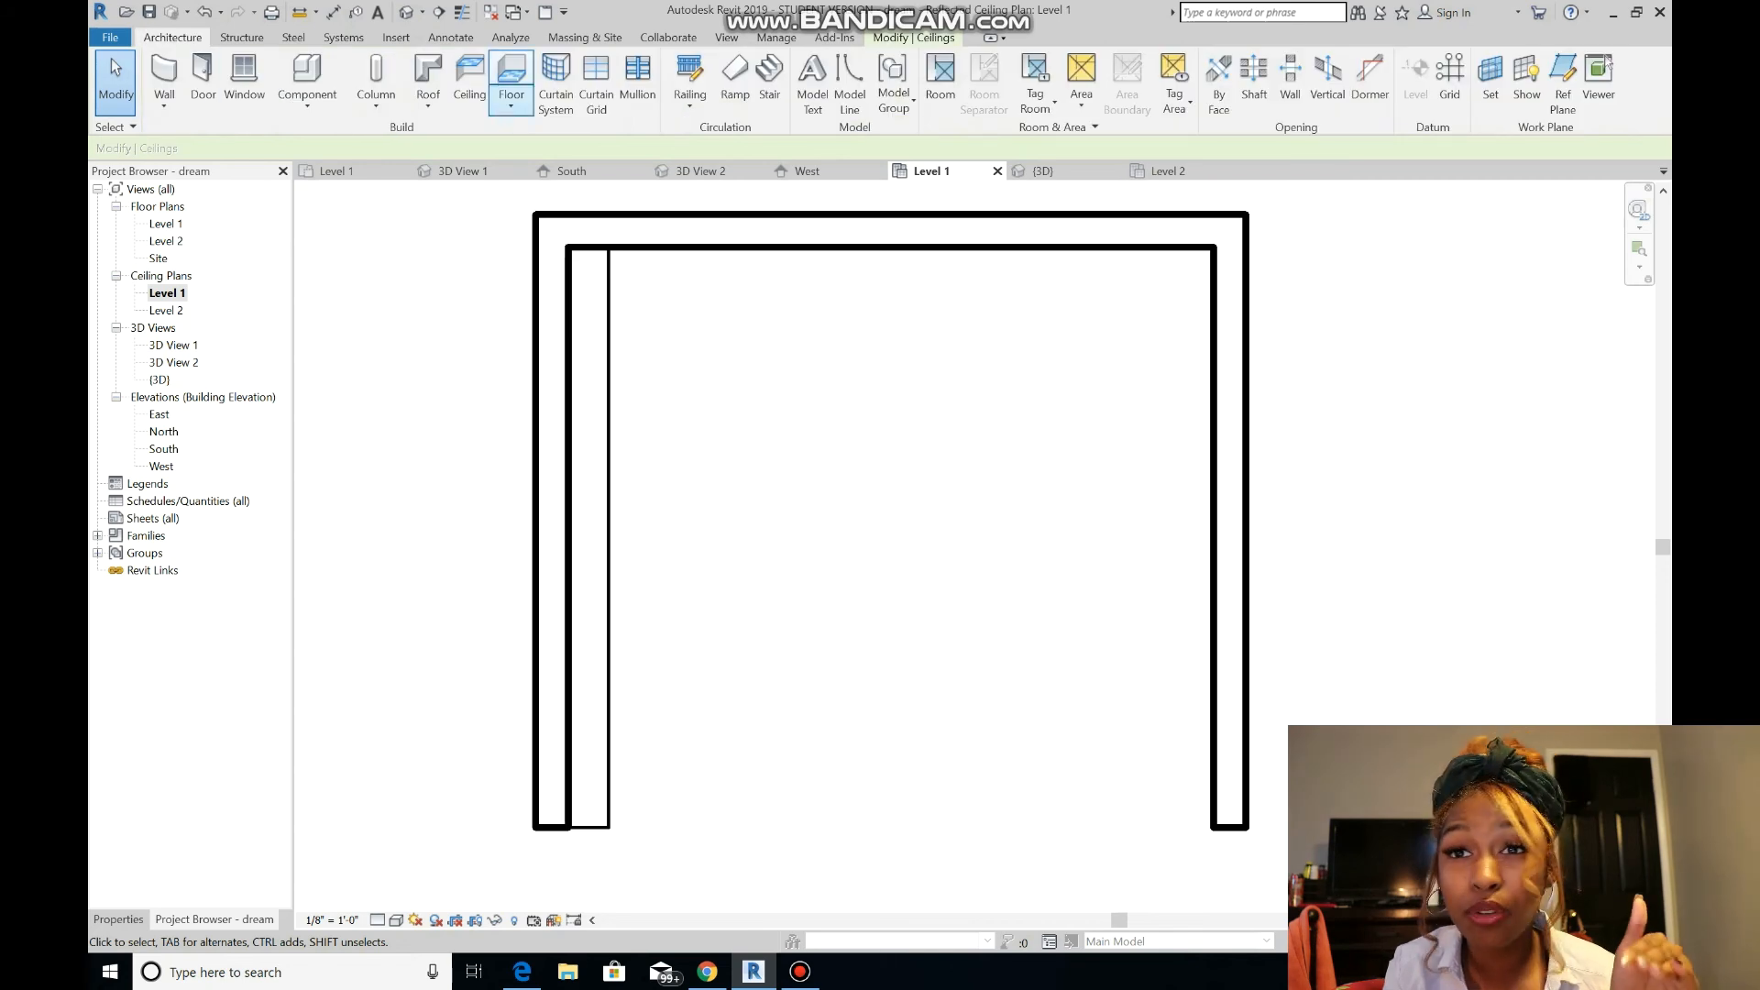
click(307, 74)
click(840, 78)
click(1055, 309)
click(733, 423)
scroll(734, 495, up, 3)
scroll(734, 496, down, 1)
double_click(664, 513)
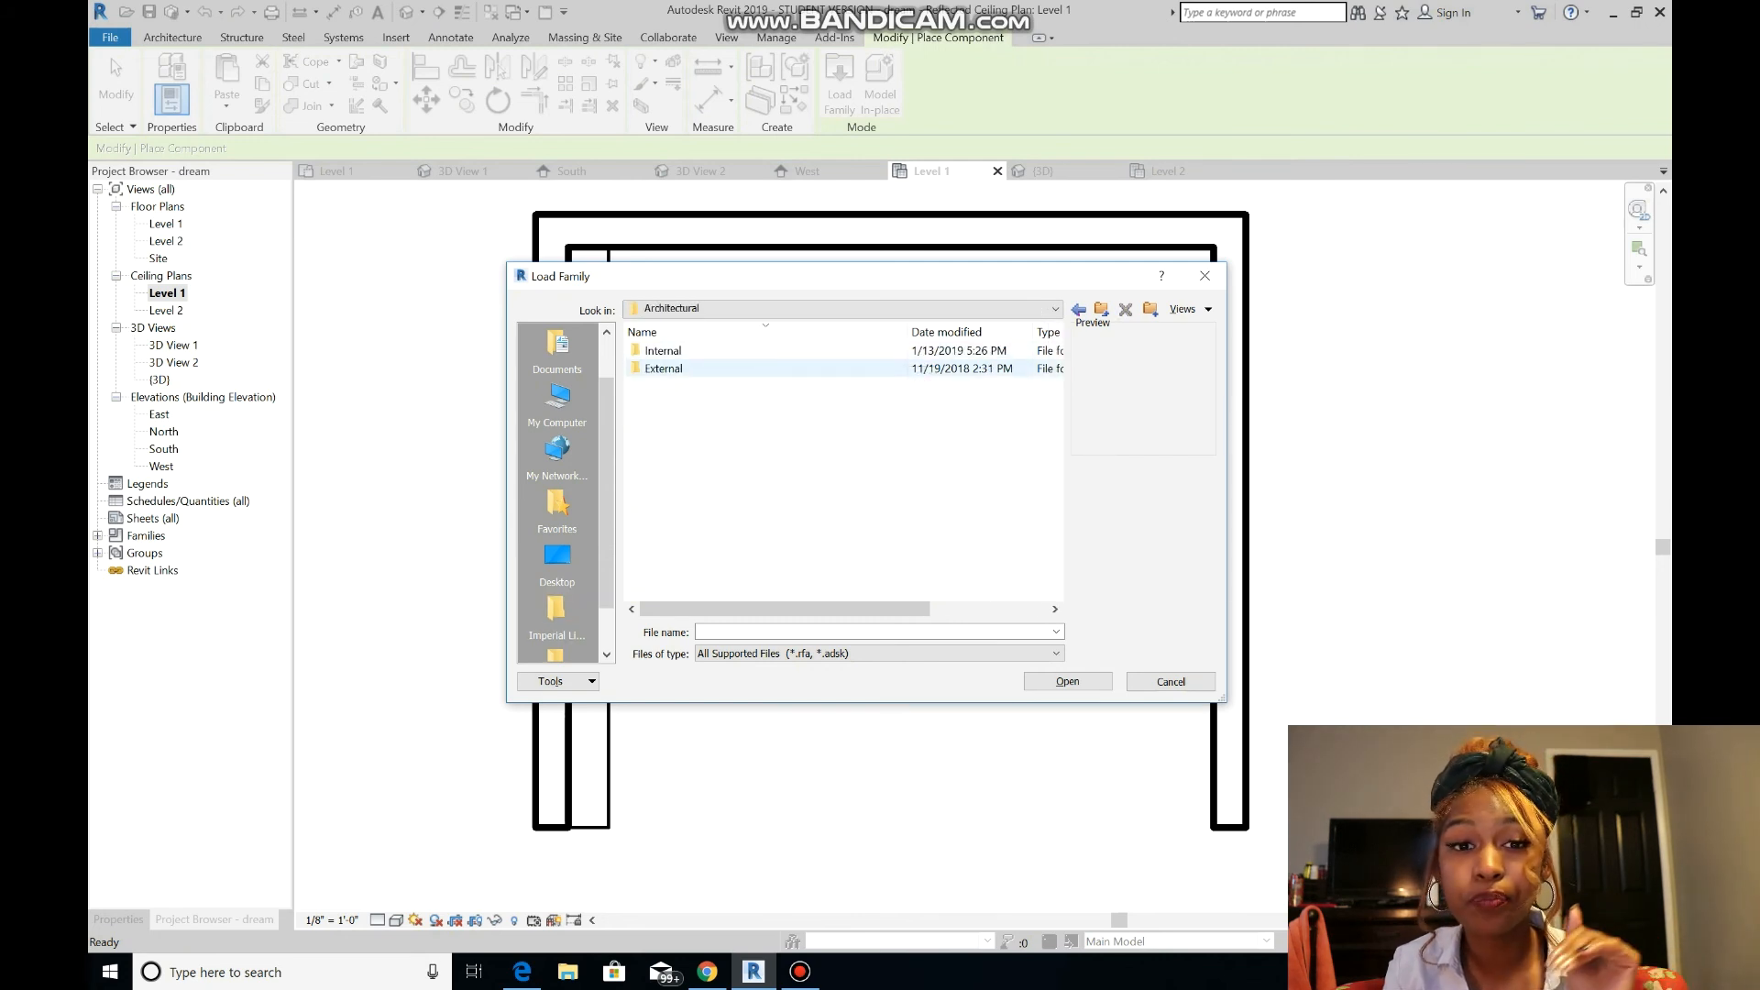
double_click(675, 368)
scroll(761, 413, down, 7)
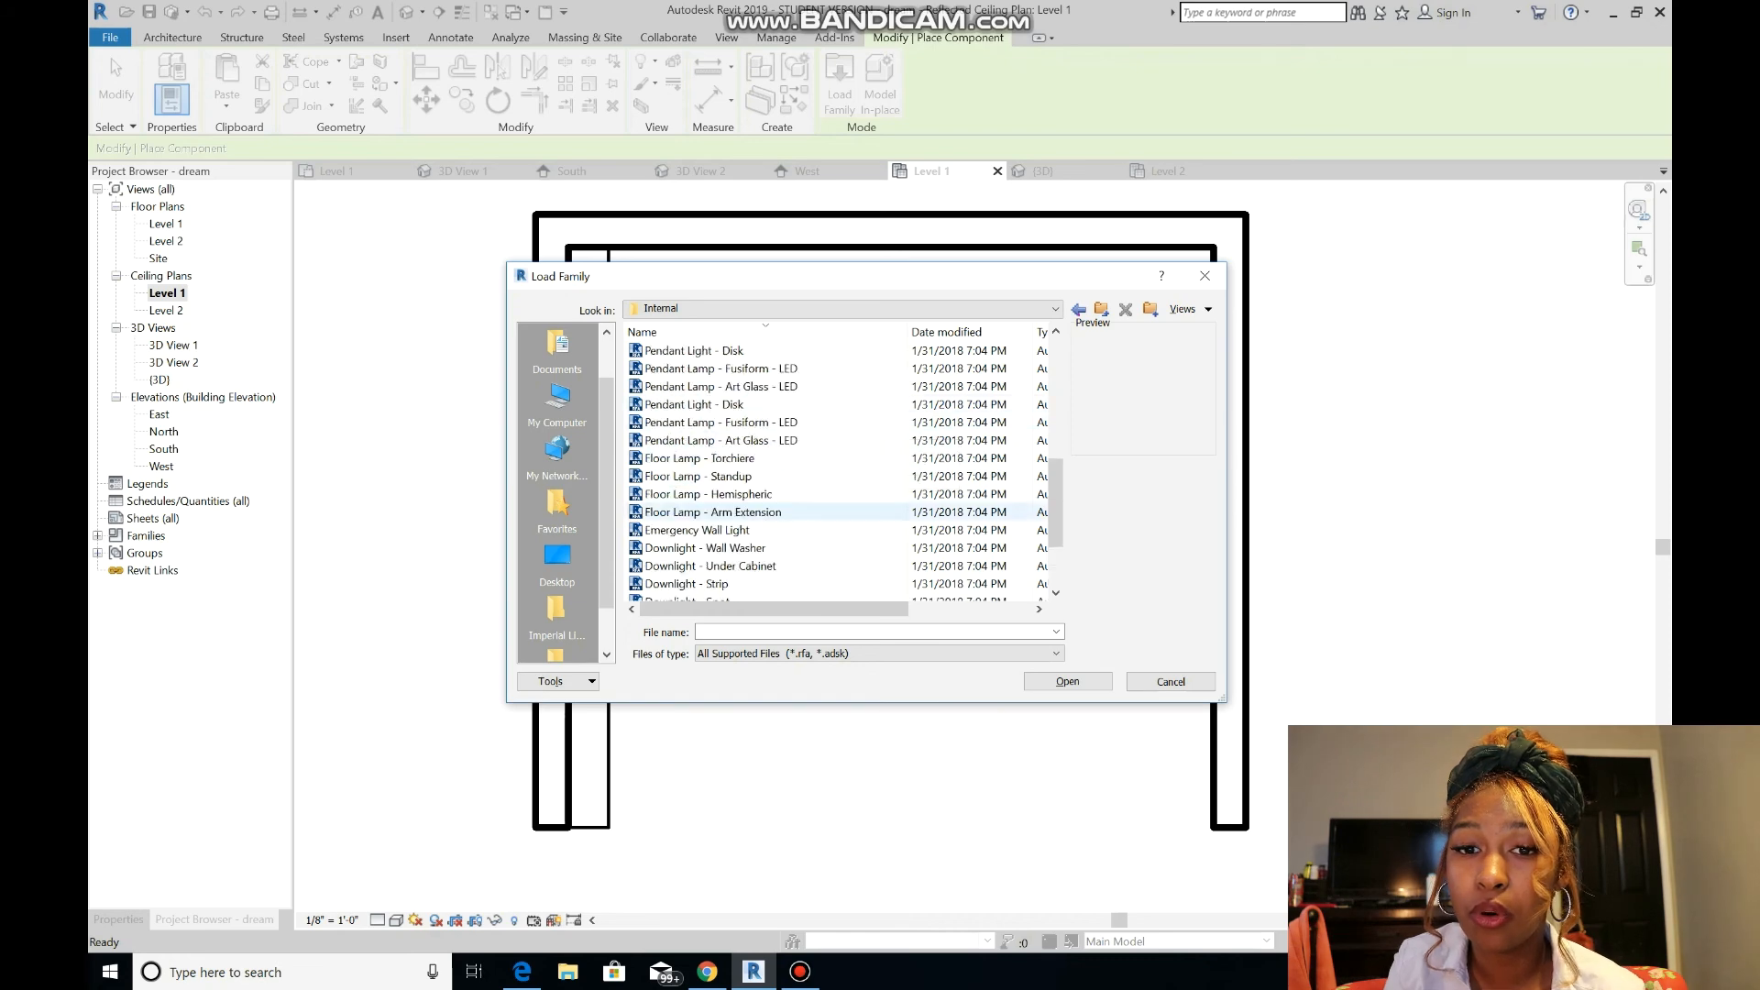
scroll(761, 440, up, 3)
click(716, 421)
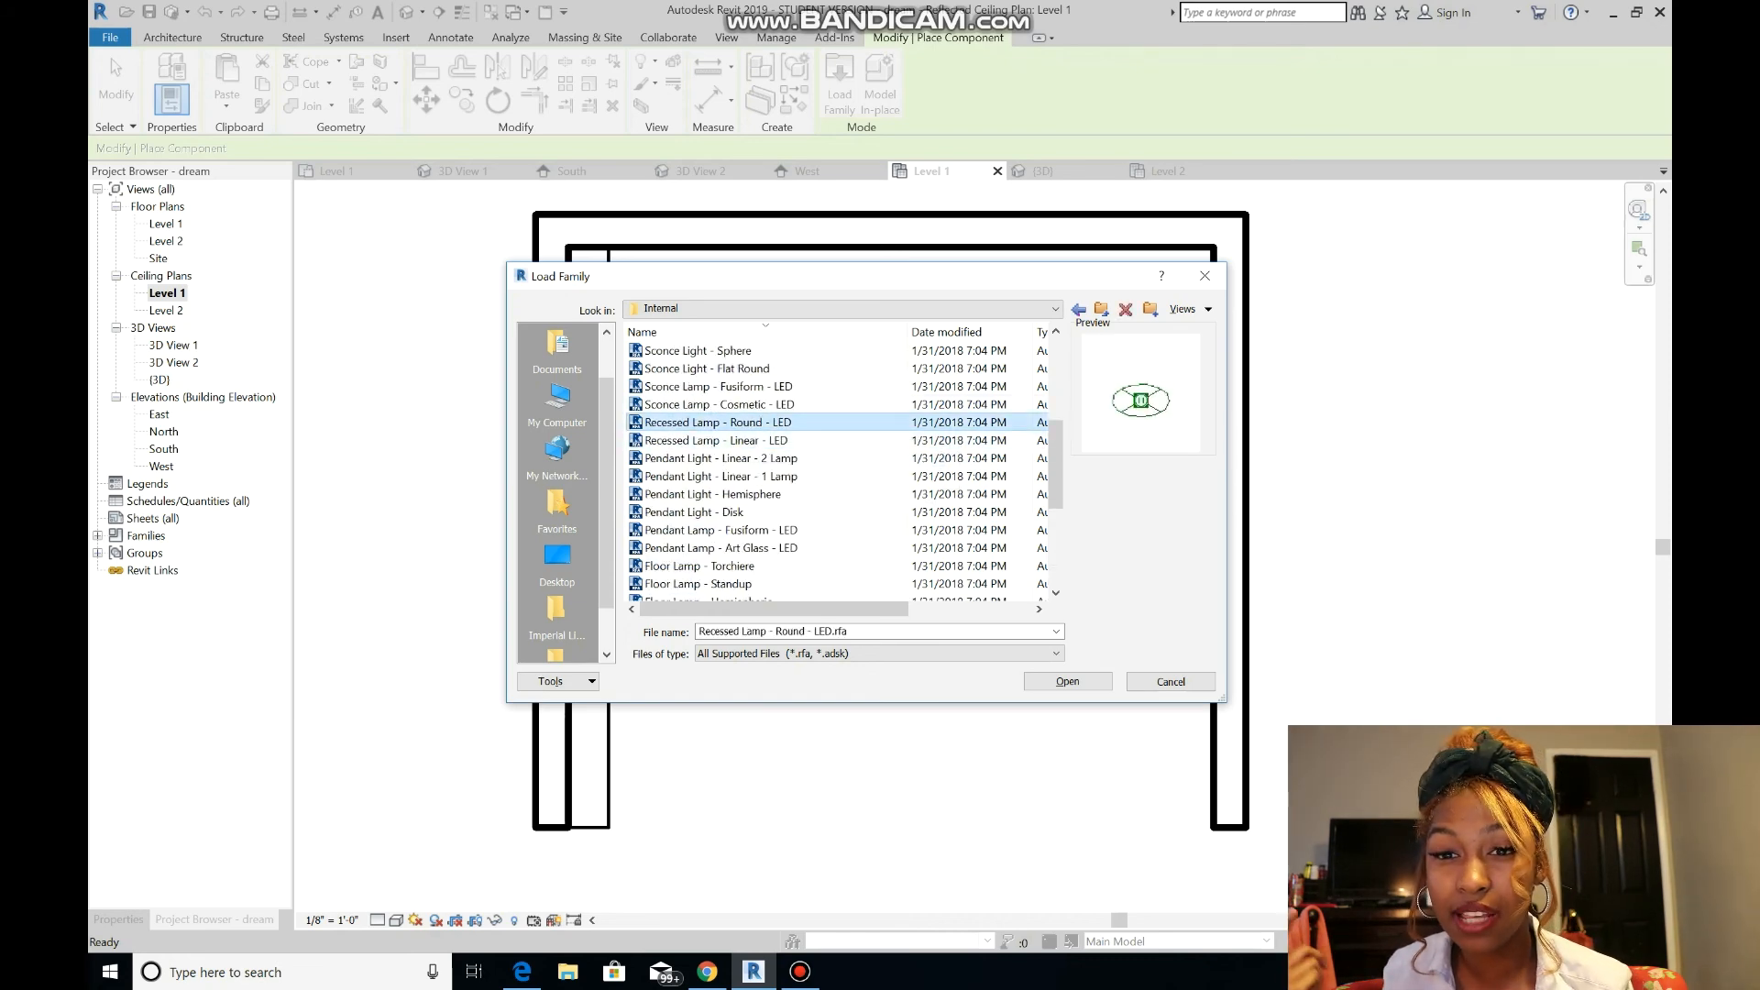
click(1066, 682)
click(970, 577)
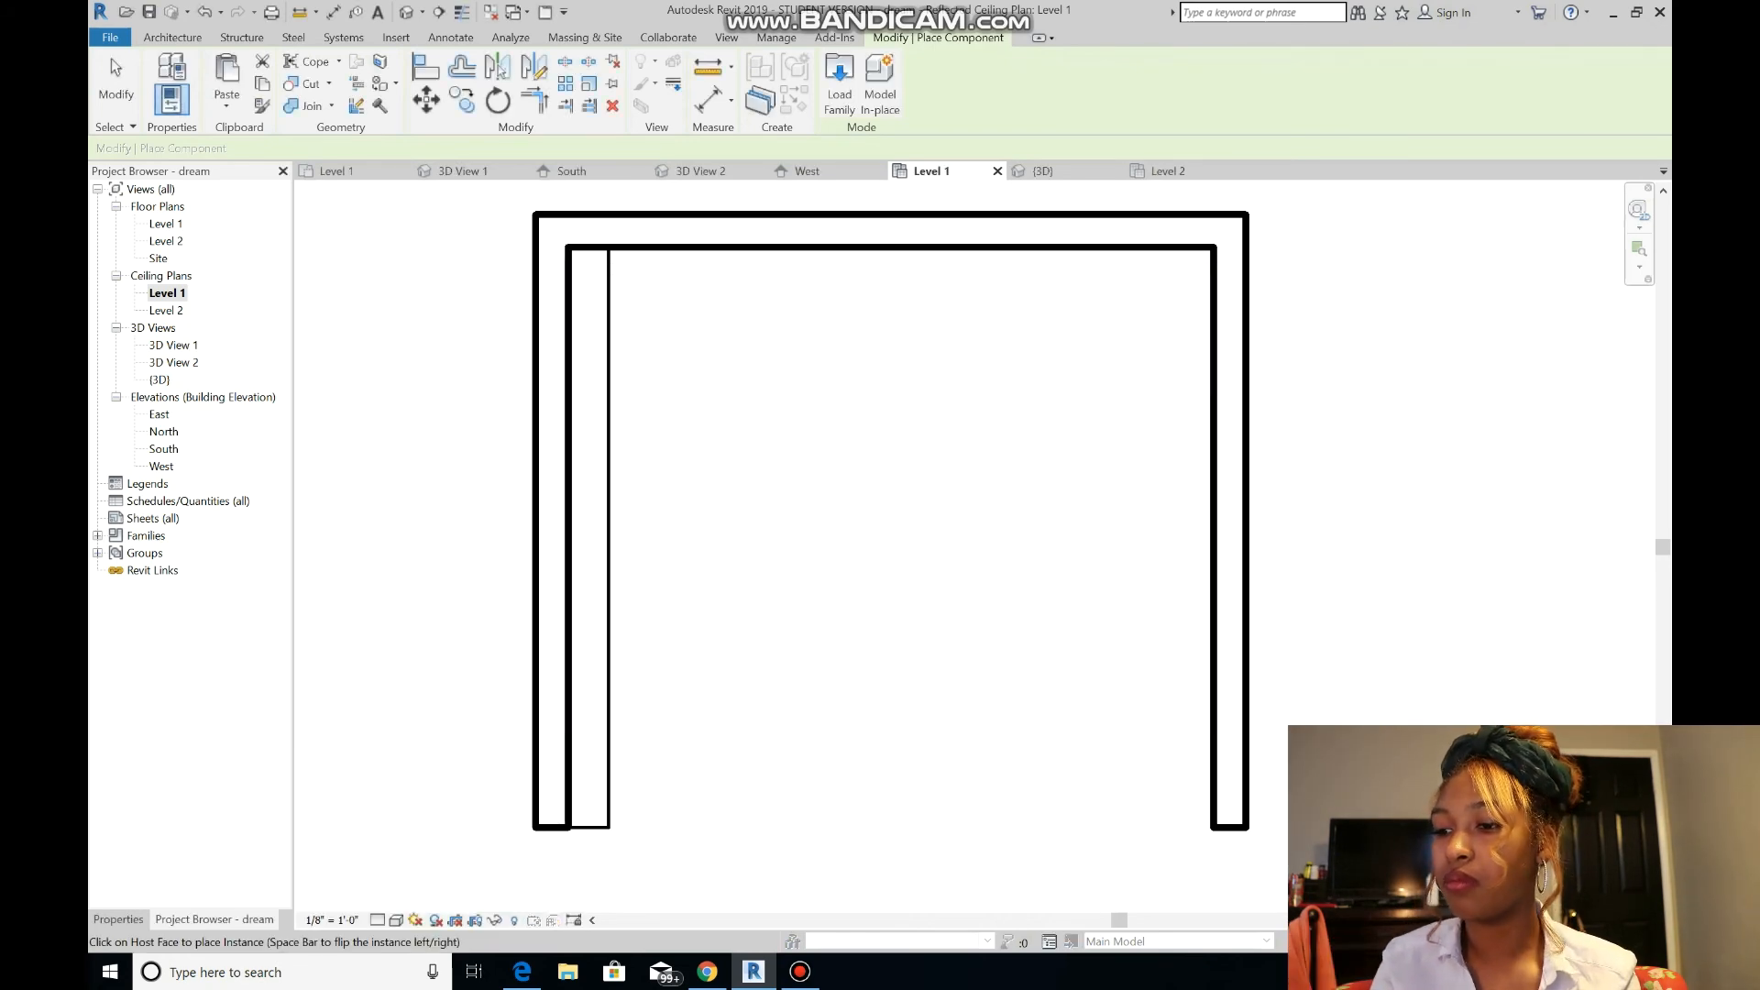
- Place six 4" Trimless Downlight lamps on the ceiling's underside in the {3D} view, three along each side strip
click(1043, 171)
click(118, 919)
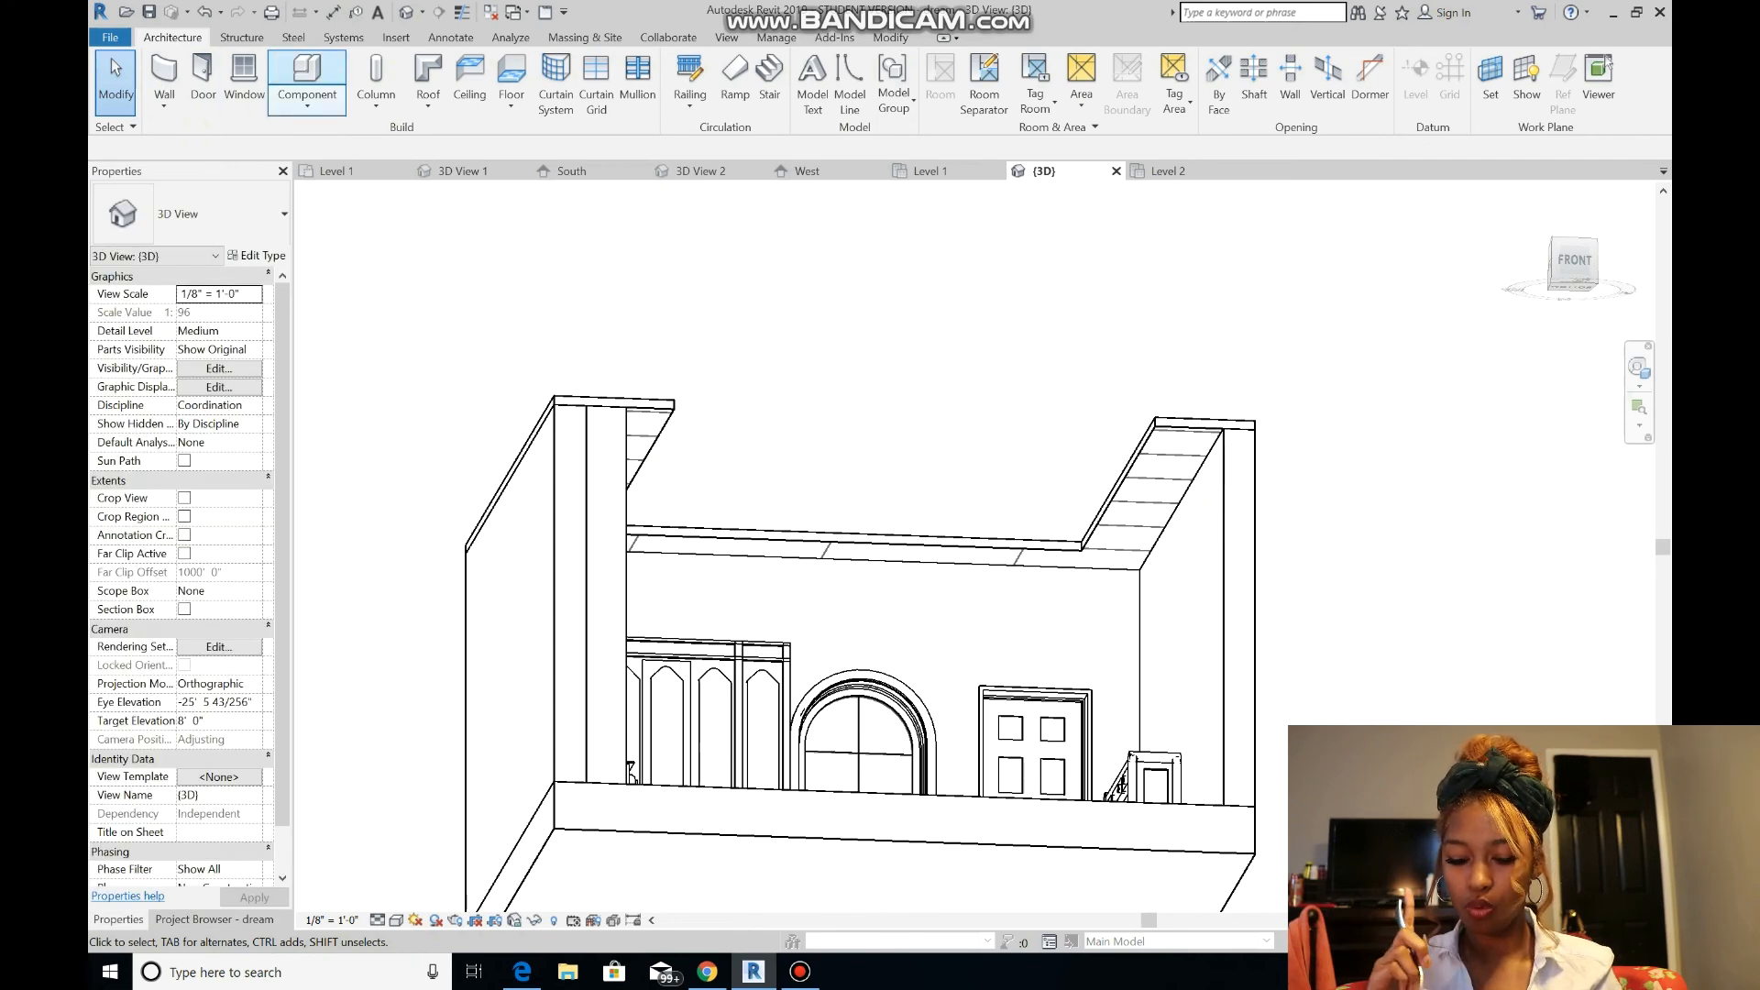
click(307, 72)
click(1146, 509)
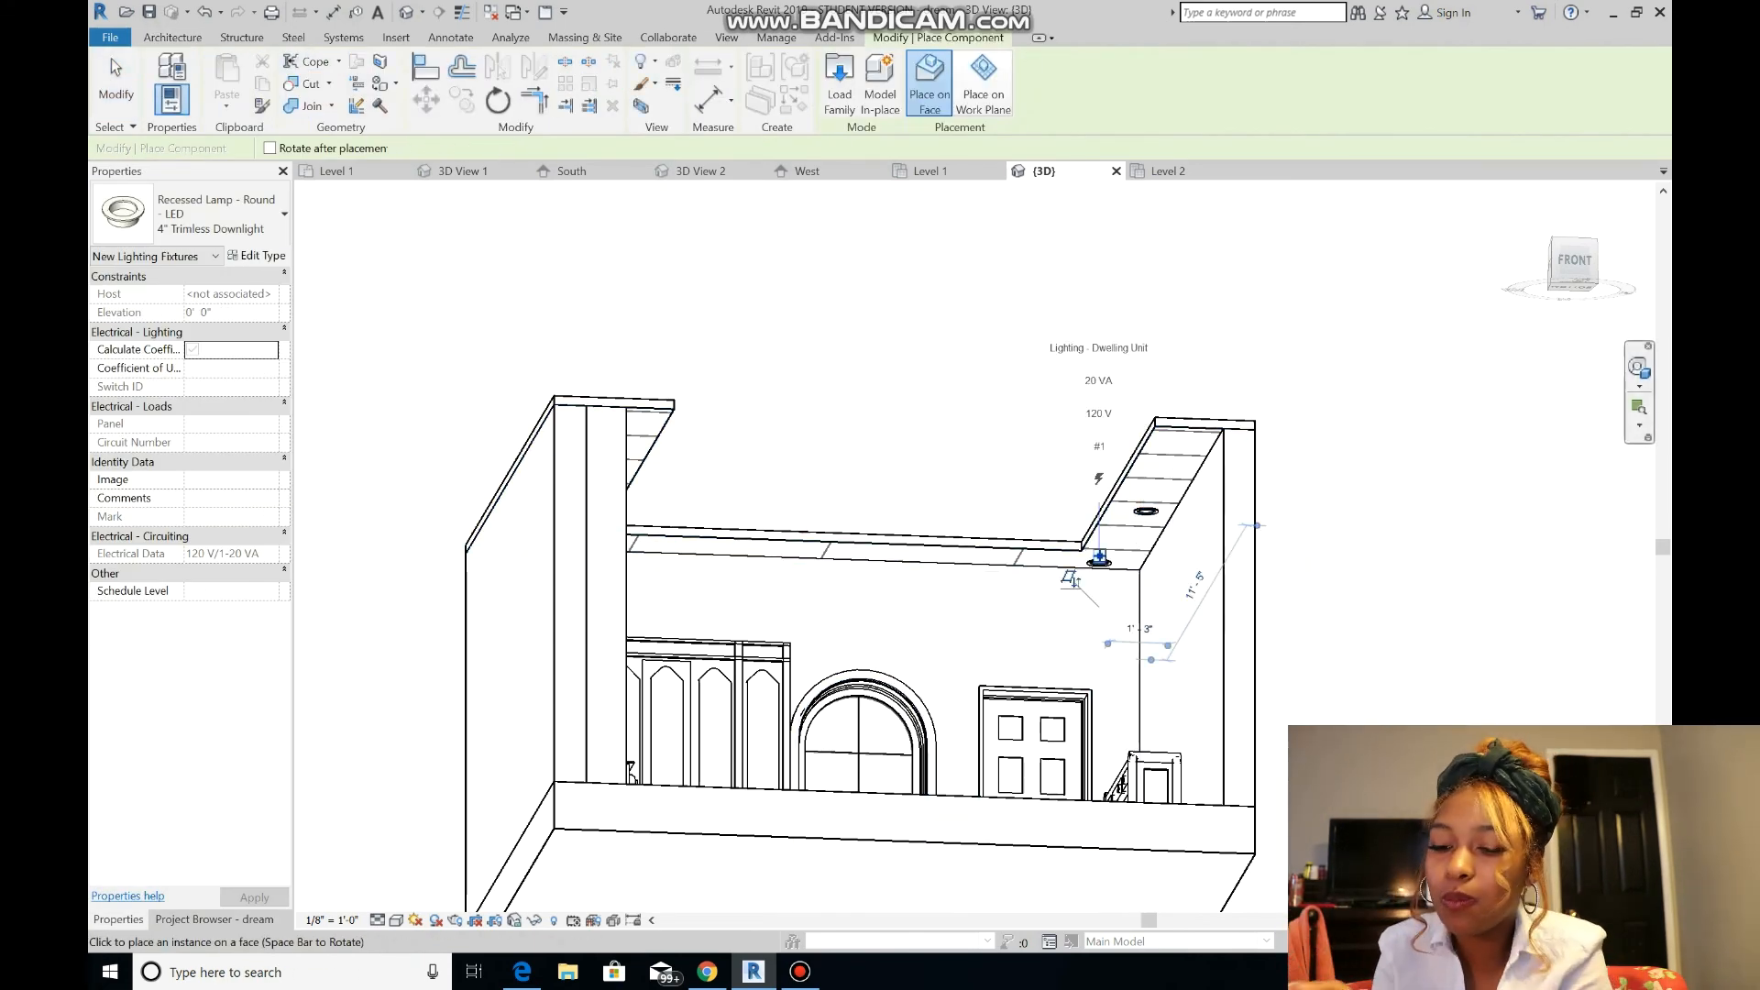
drag(1395, 559, 1293, 538)
key(Escape)
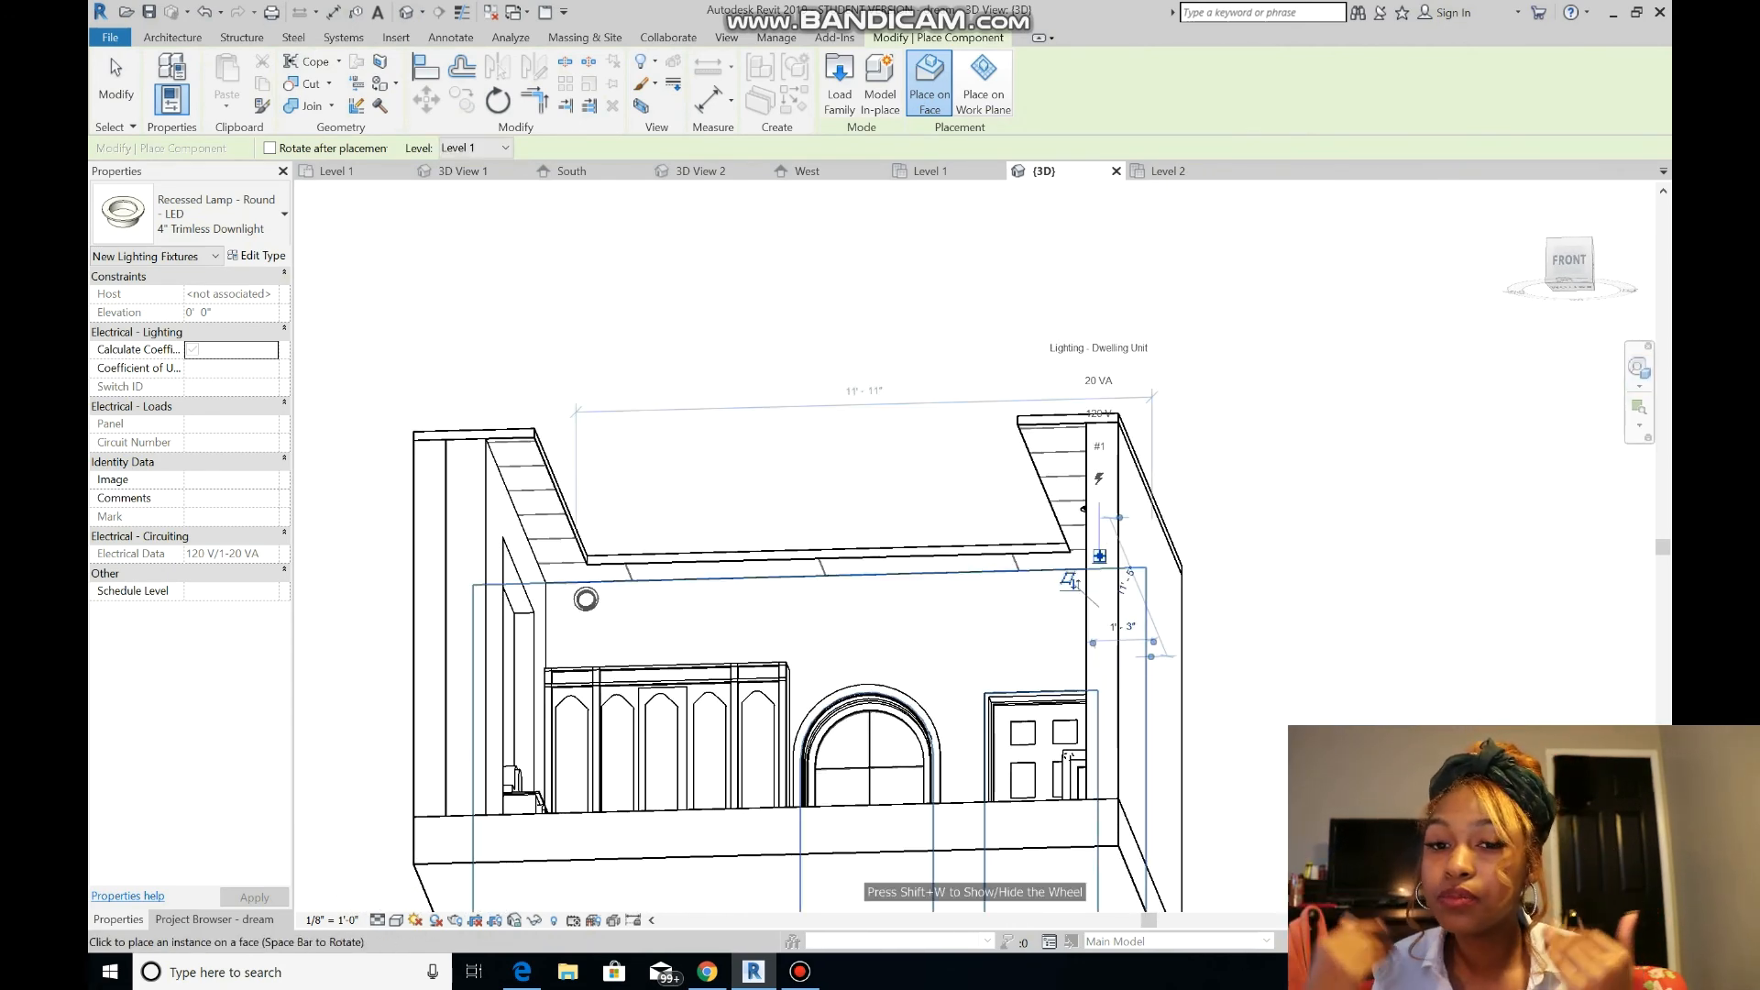
click(571, 575)
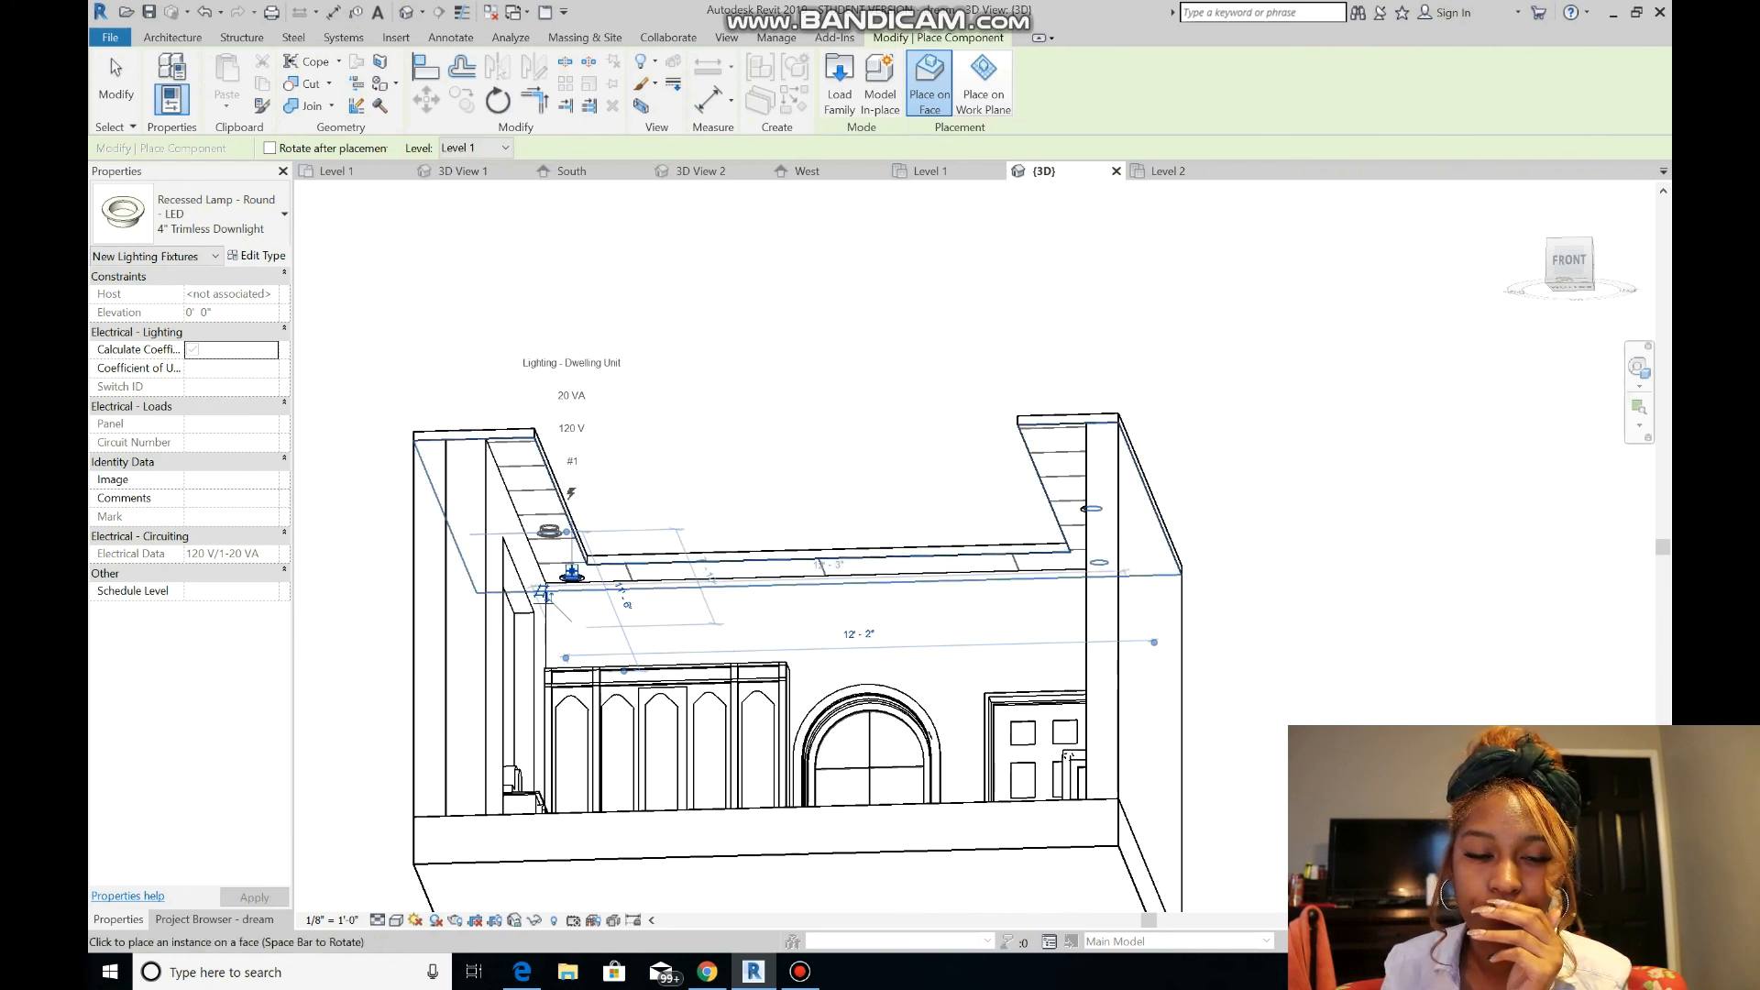
click(545, 531)
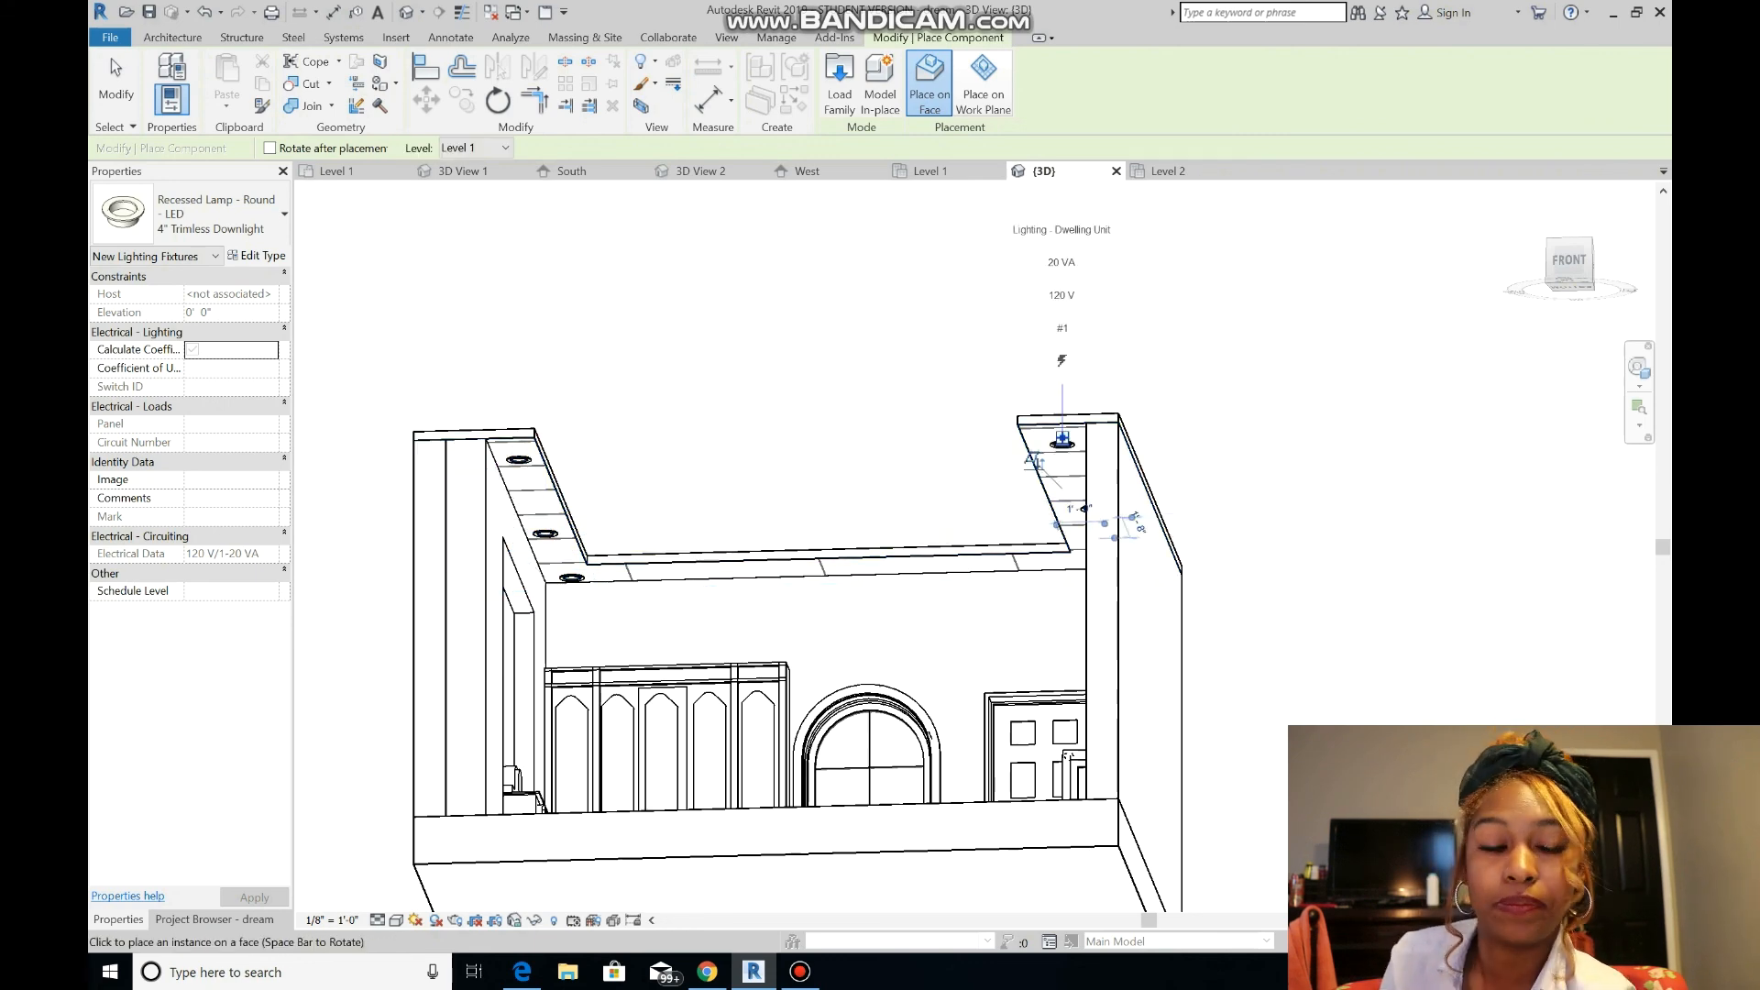
click(115, 81)
- Examine the furnished room and its open-centred ceiling from the front and slightly above
click(1639, 369)
drag(950, 531, 1061, 550)
key(Escape)
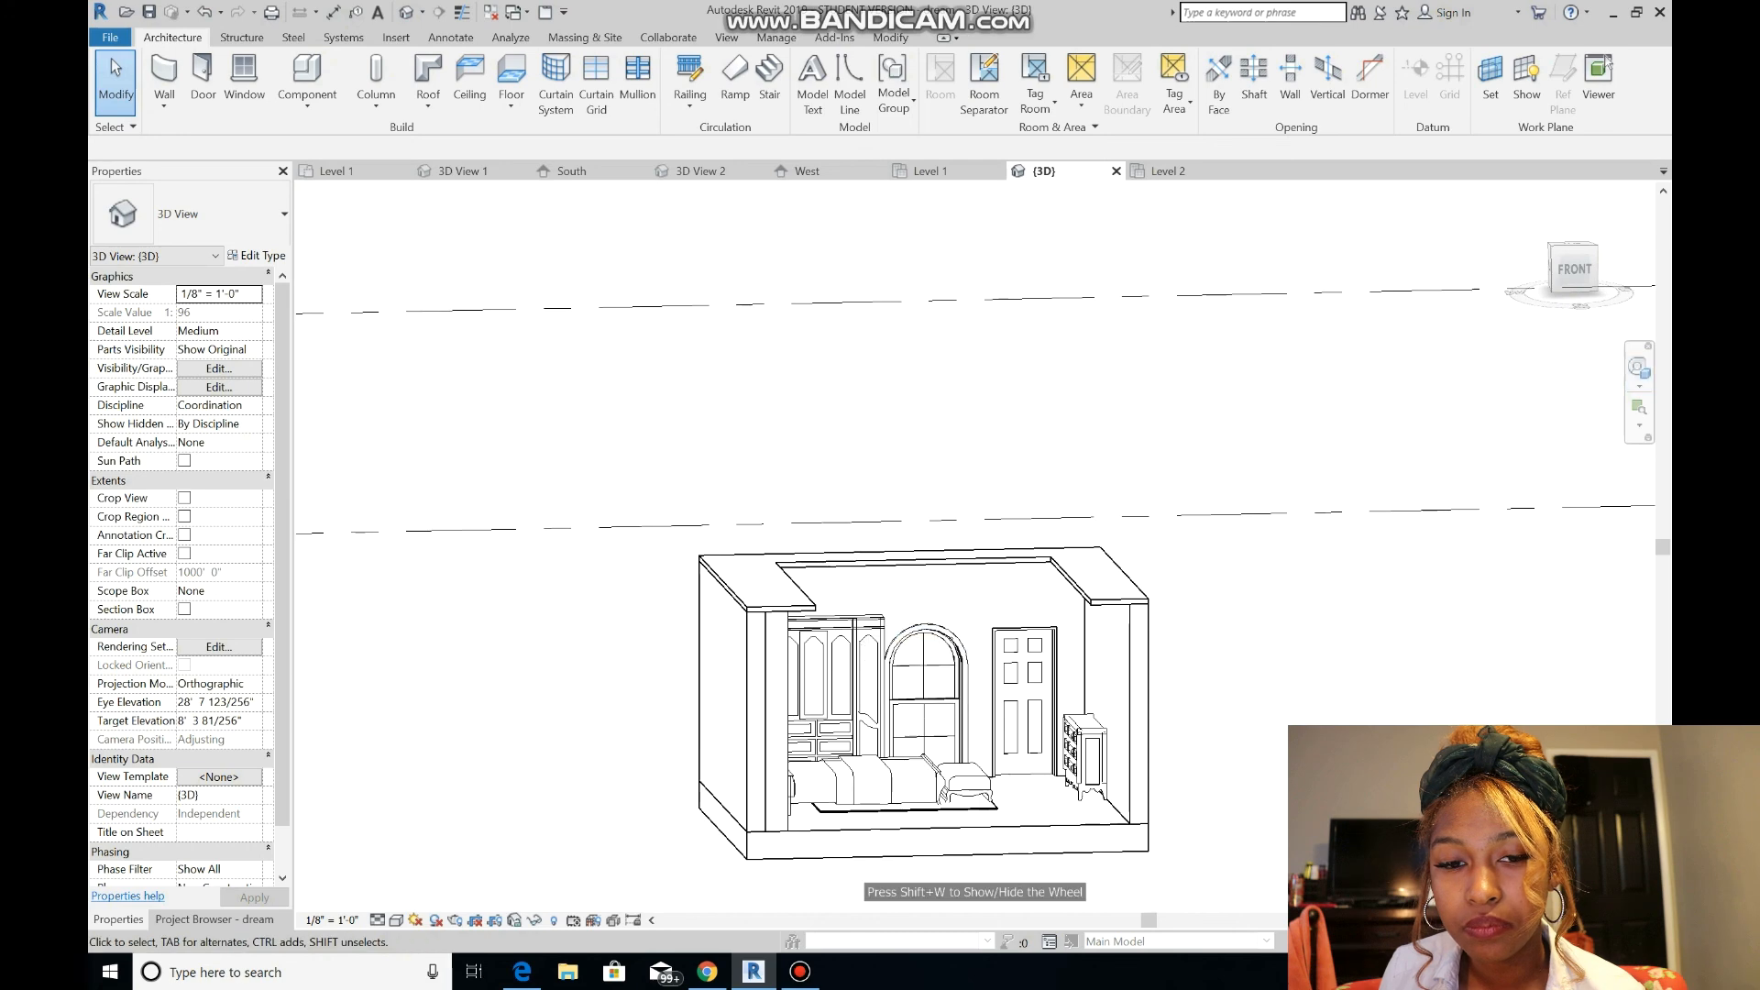
scroll(1146, 632, up, 2)
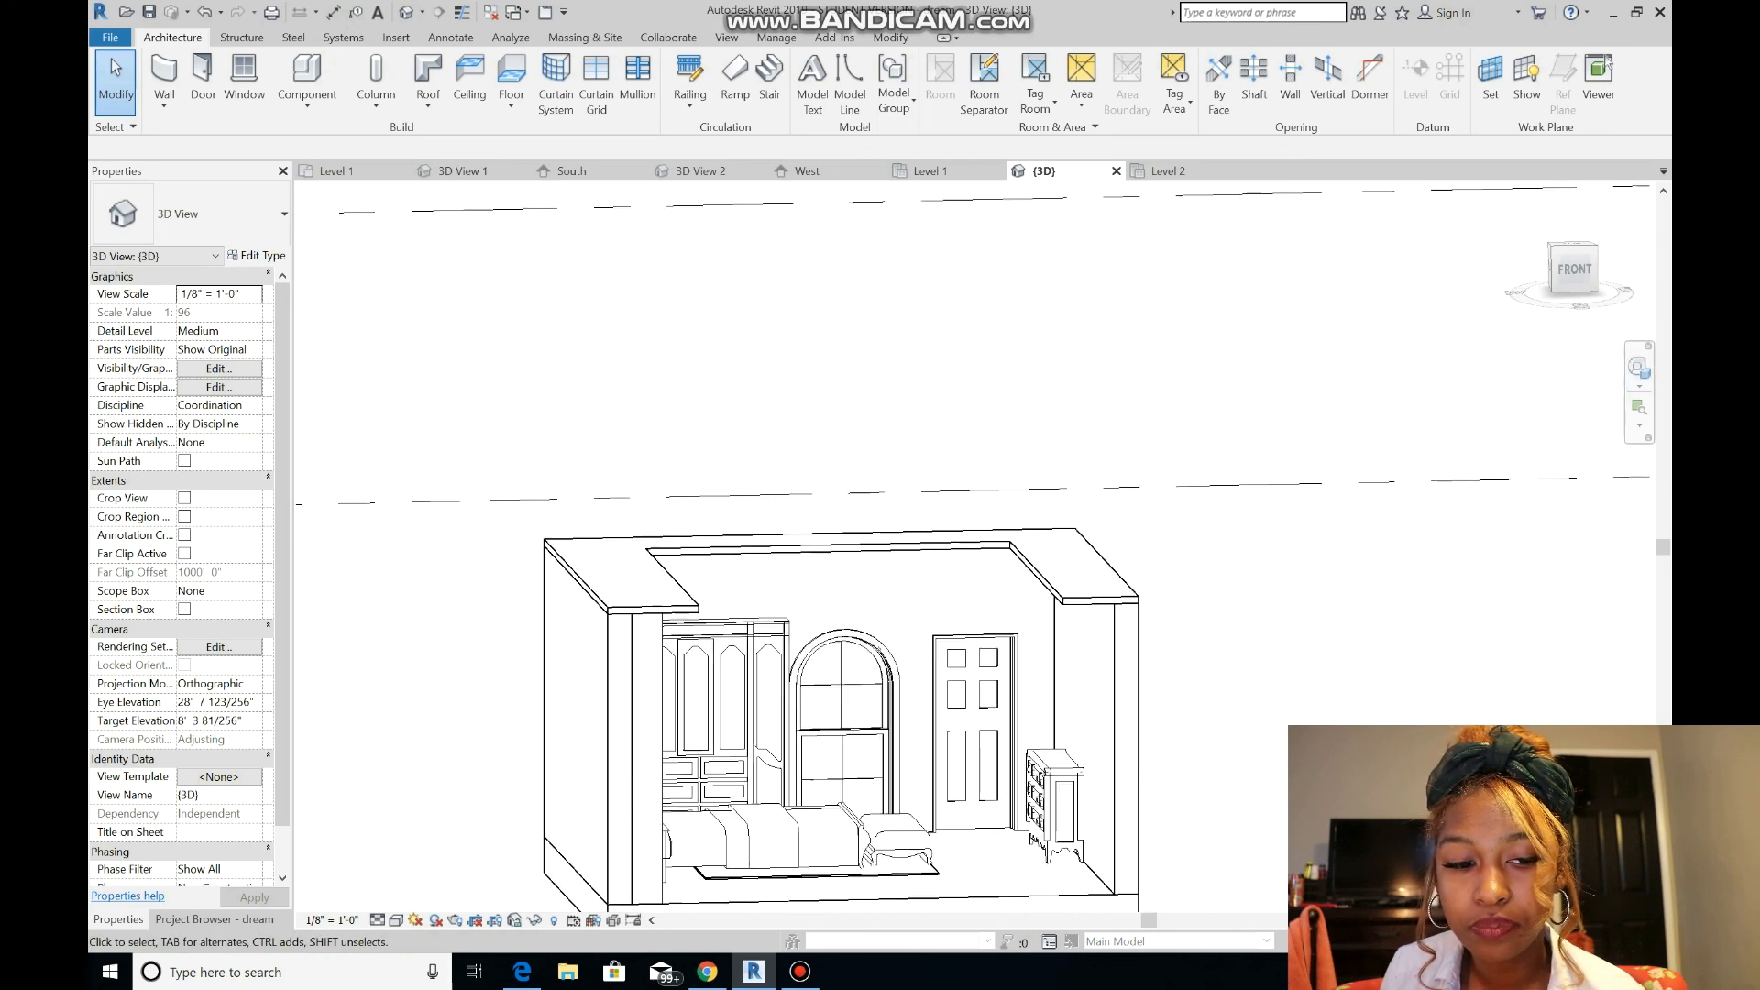
click(799, 971)
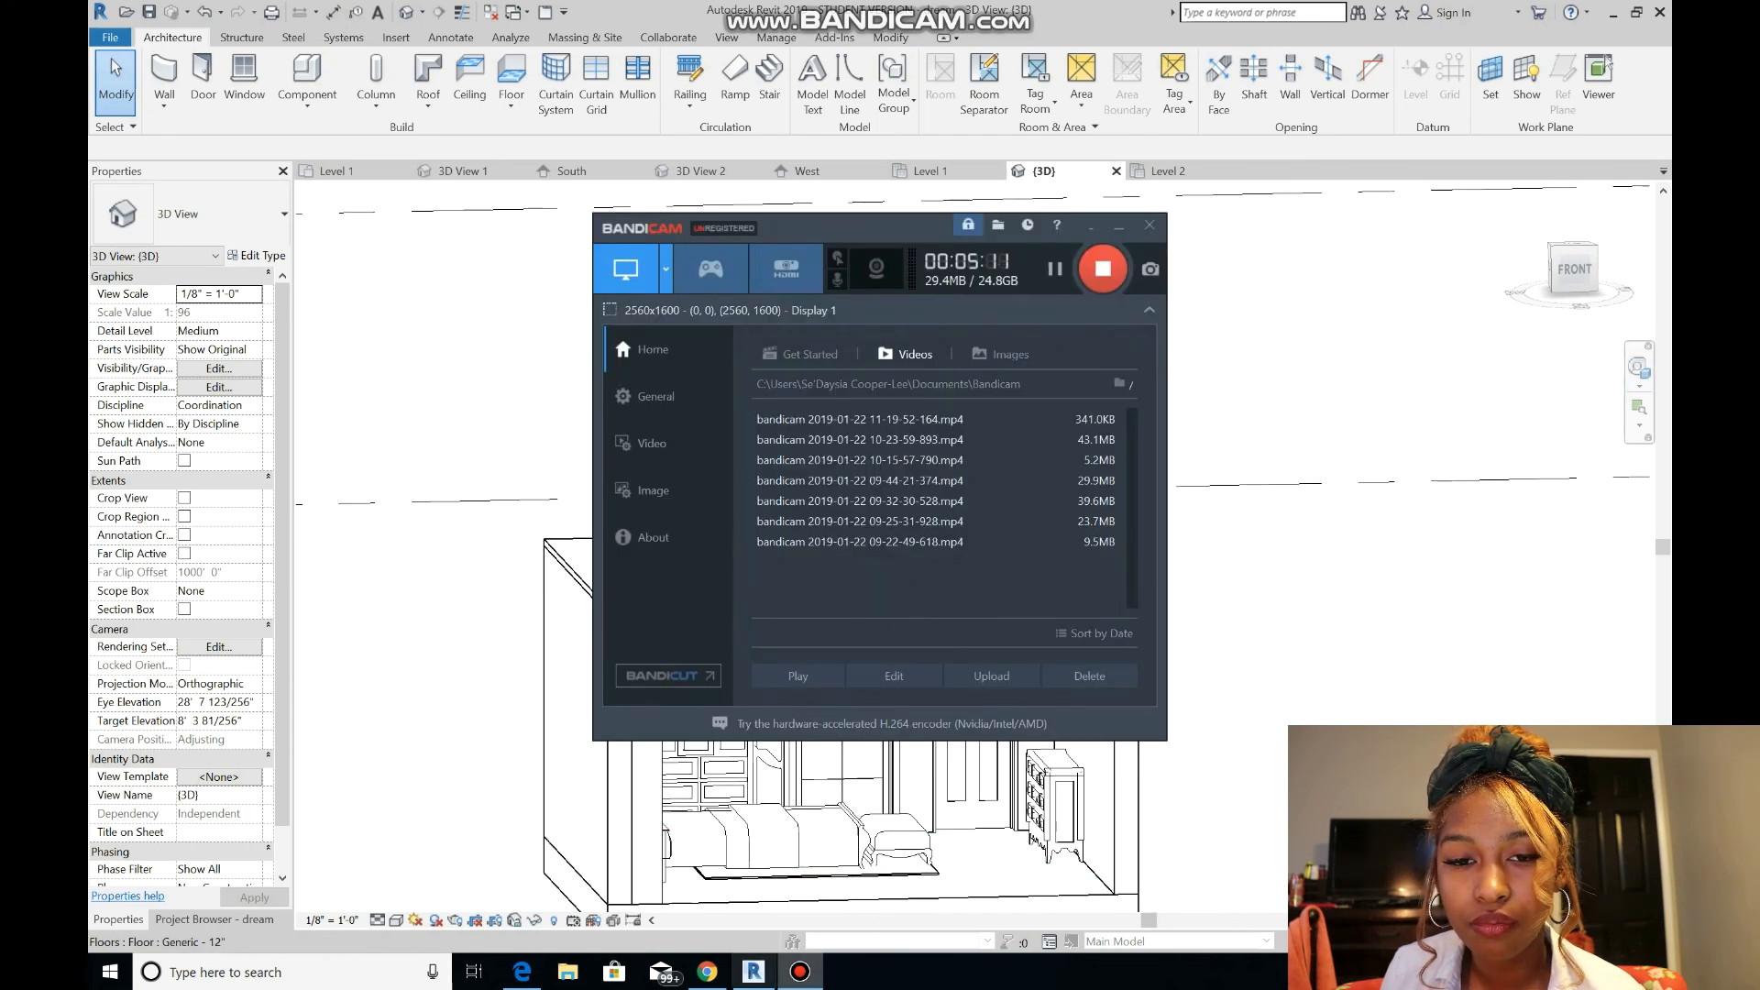
- Create a rectangular ceiling on the Level 1 ceiling plan, sketched between opposite outer corners of the walls to cover the whole room
click(932, 171)
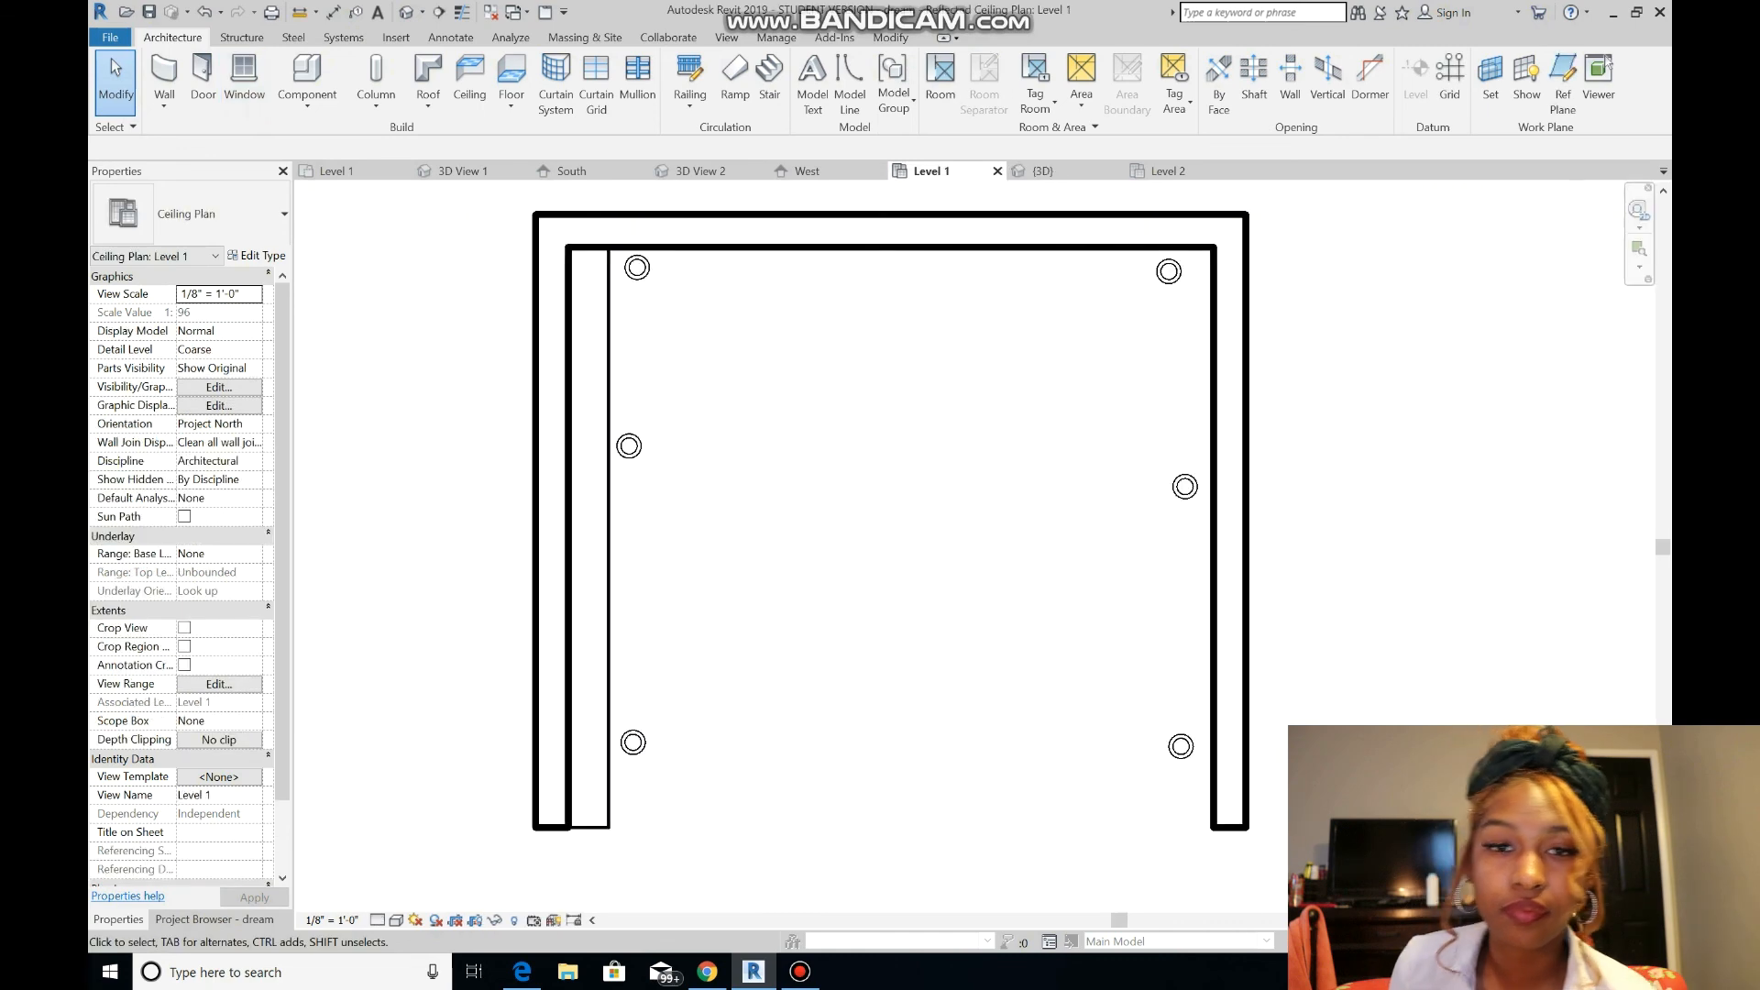
click(214, 919)
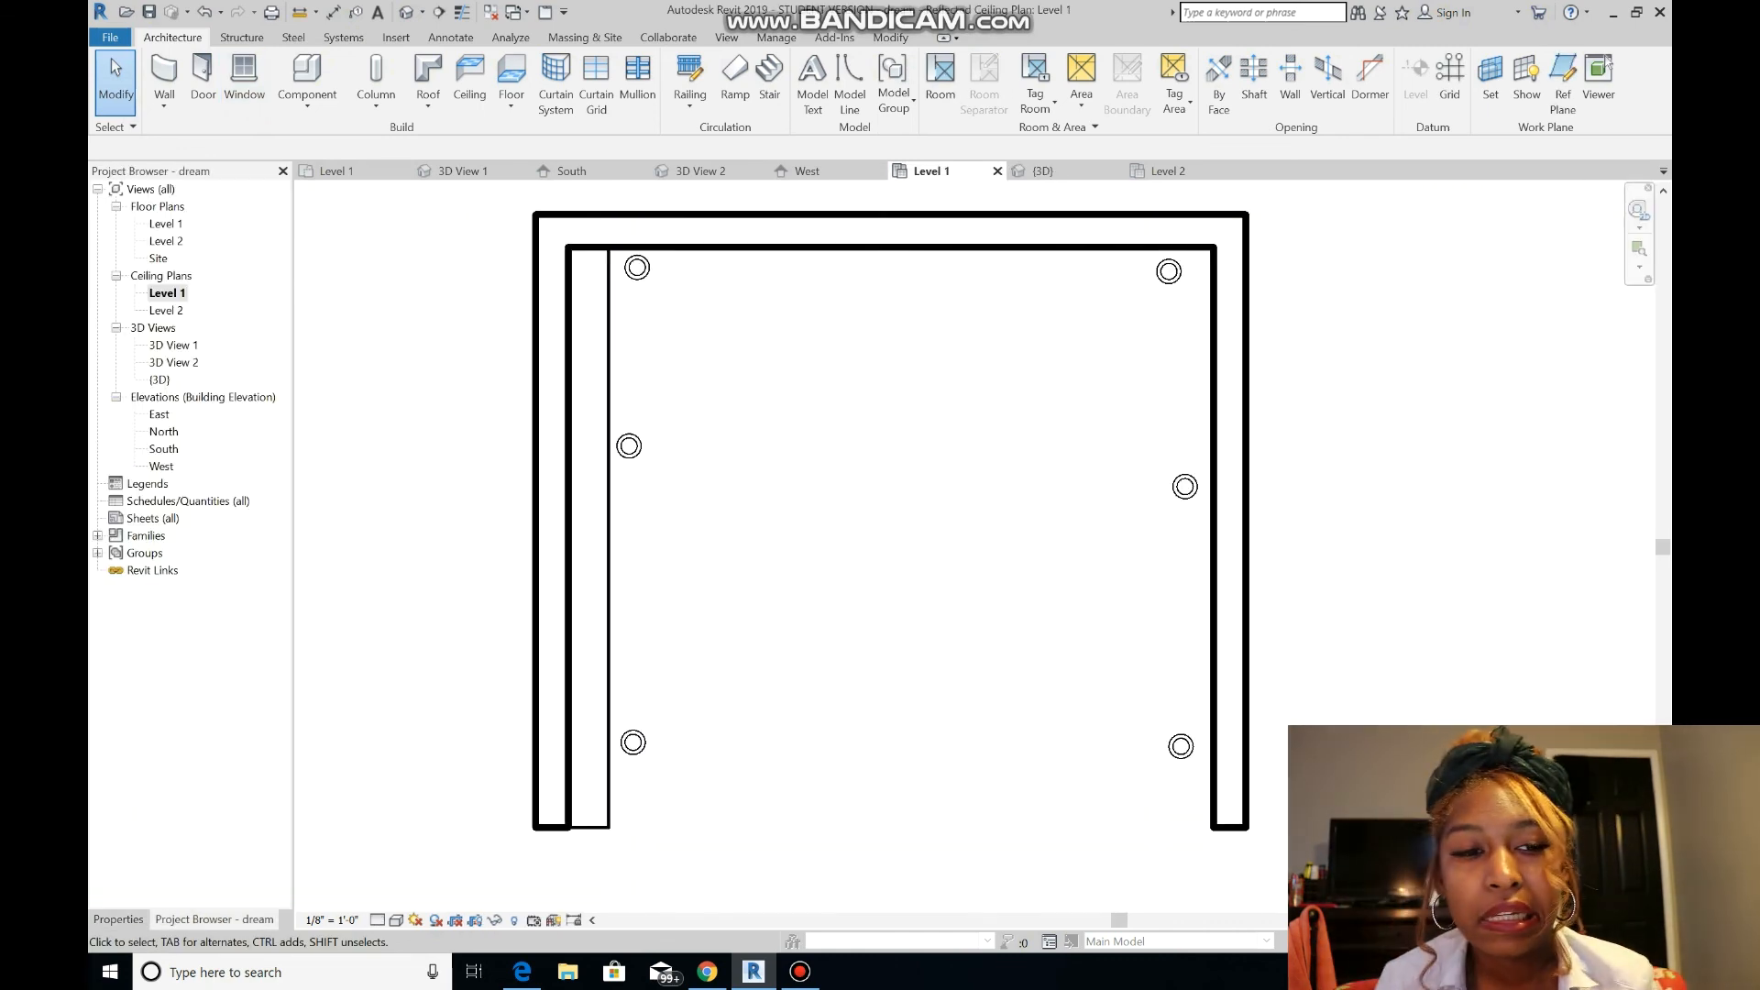
click(470, 83)
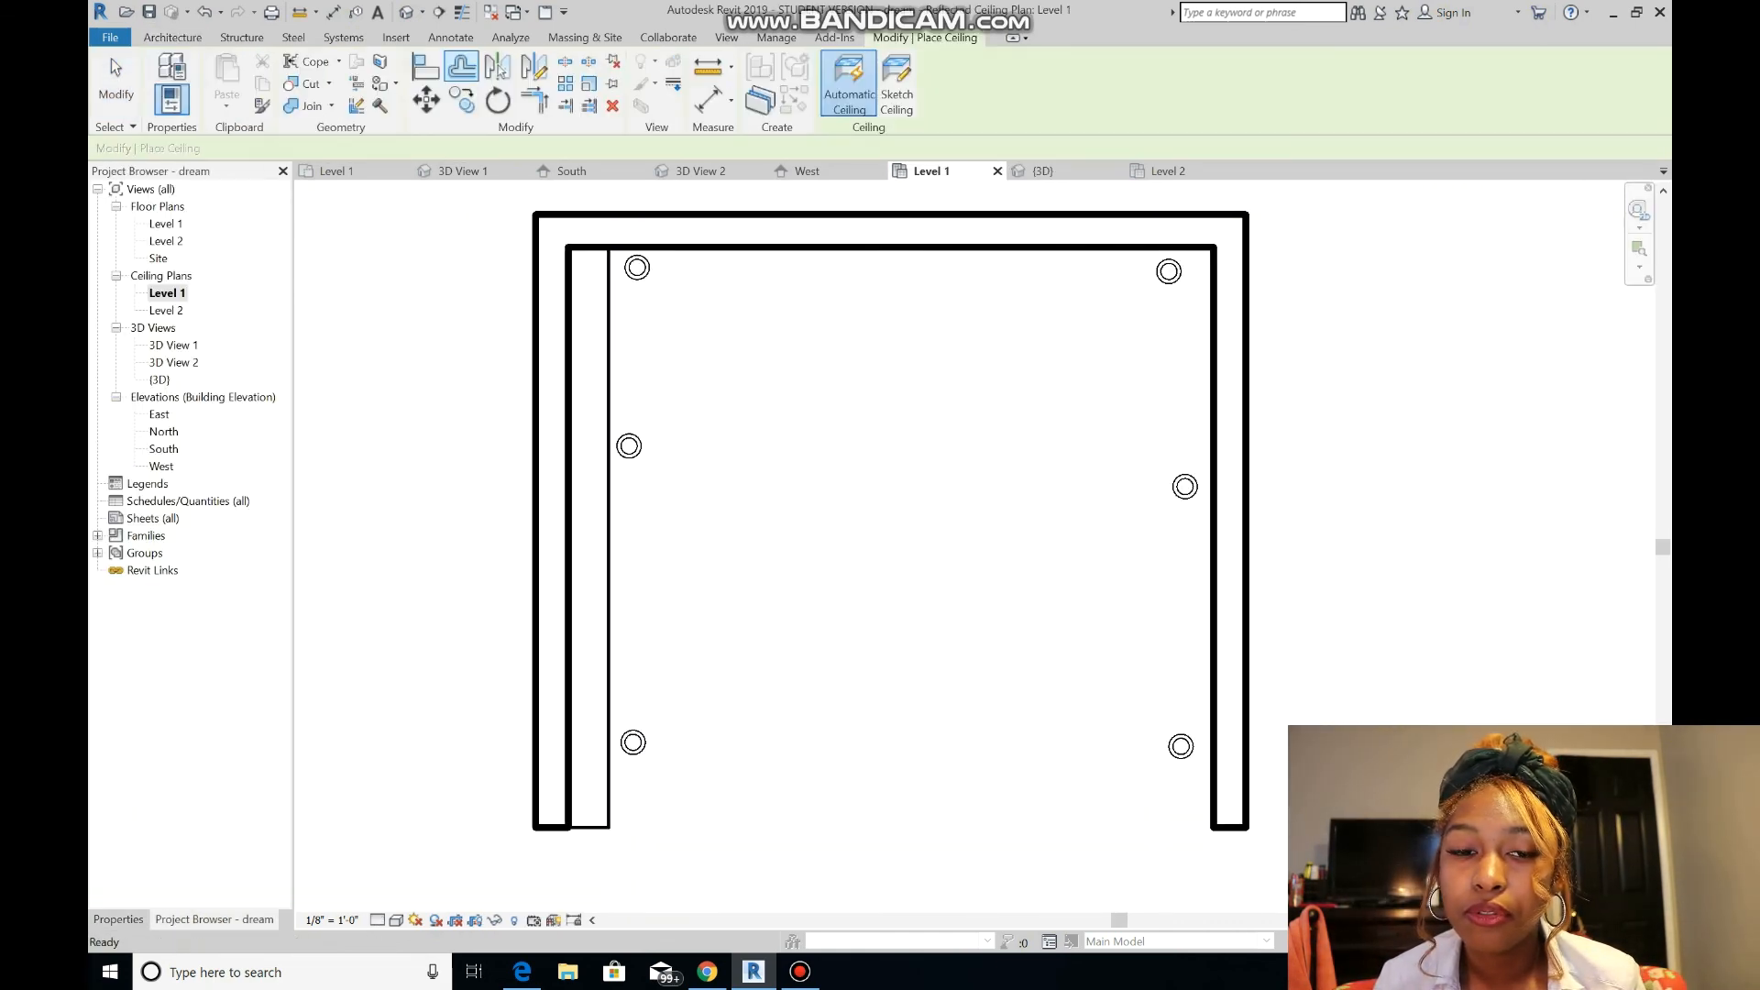
click(895, 83)
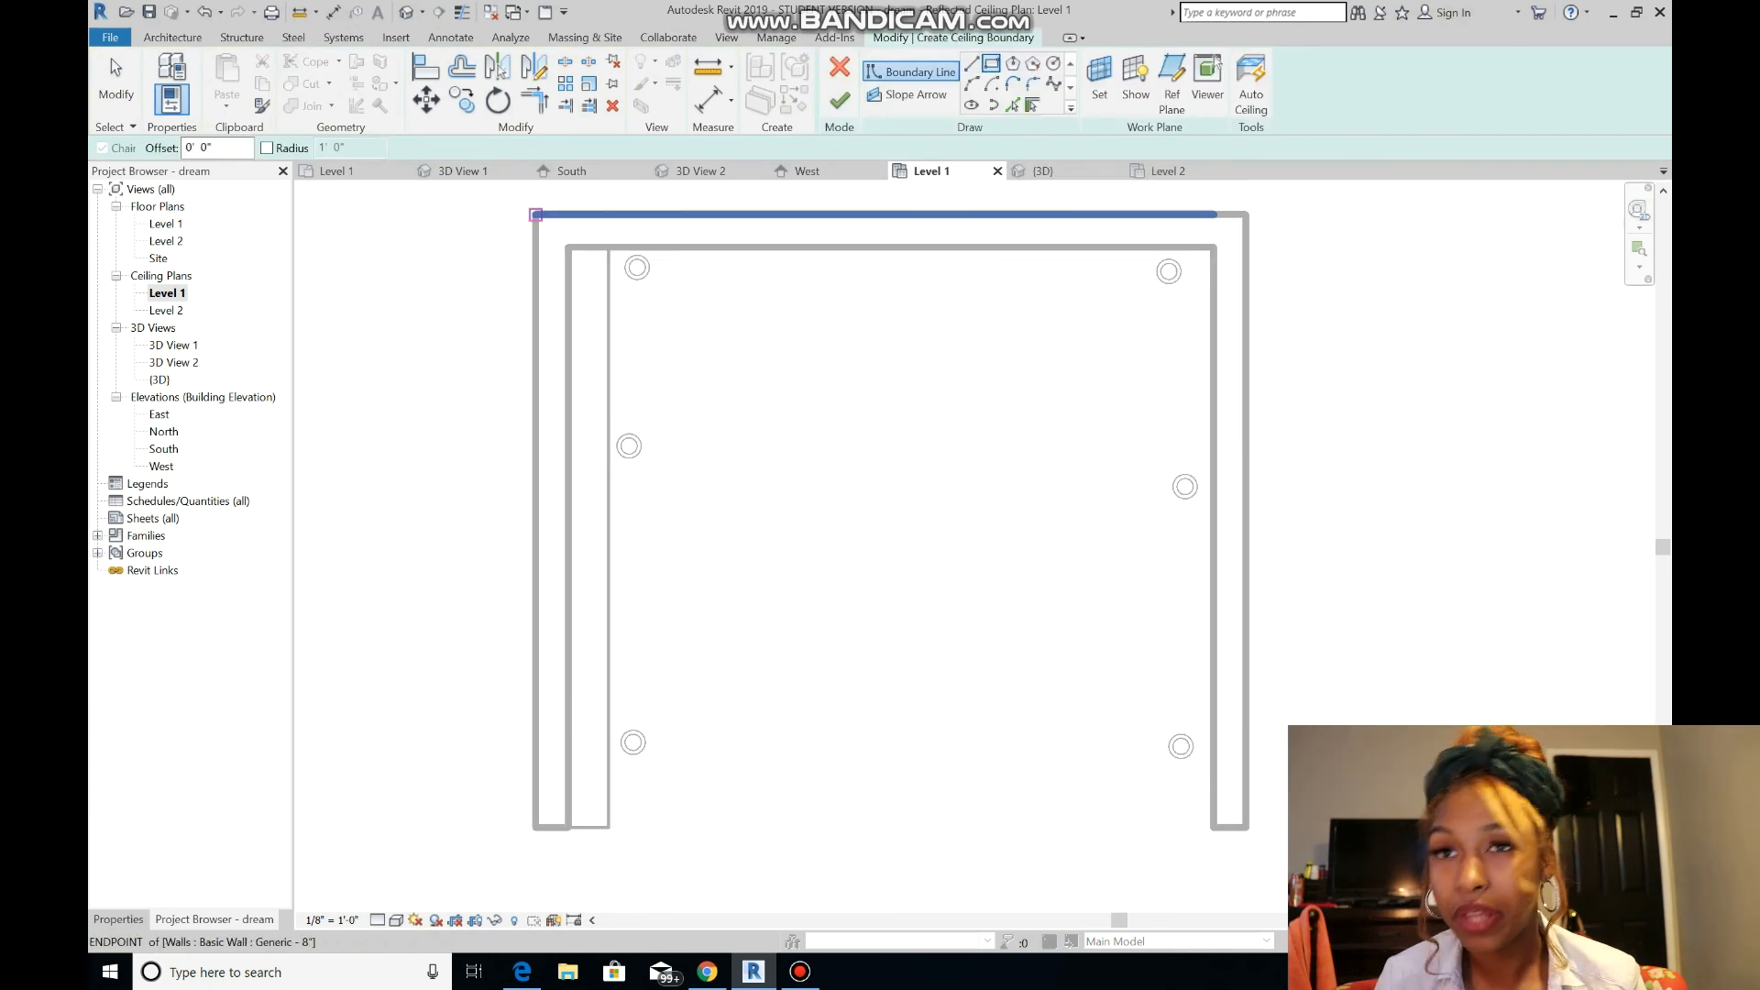
click(535, 215)
click(1246, 827)
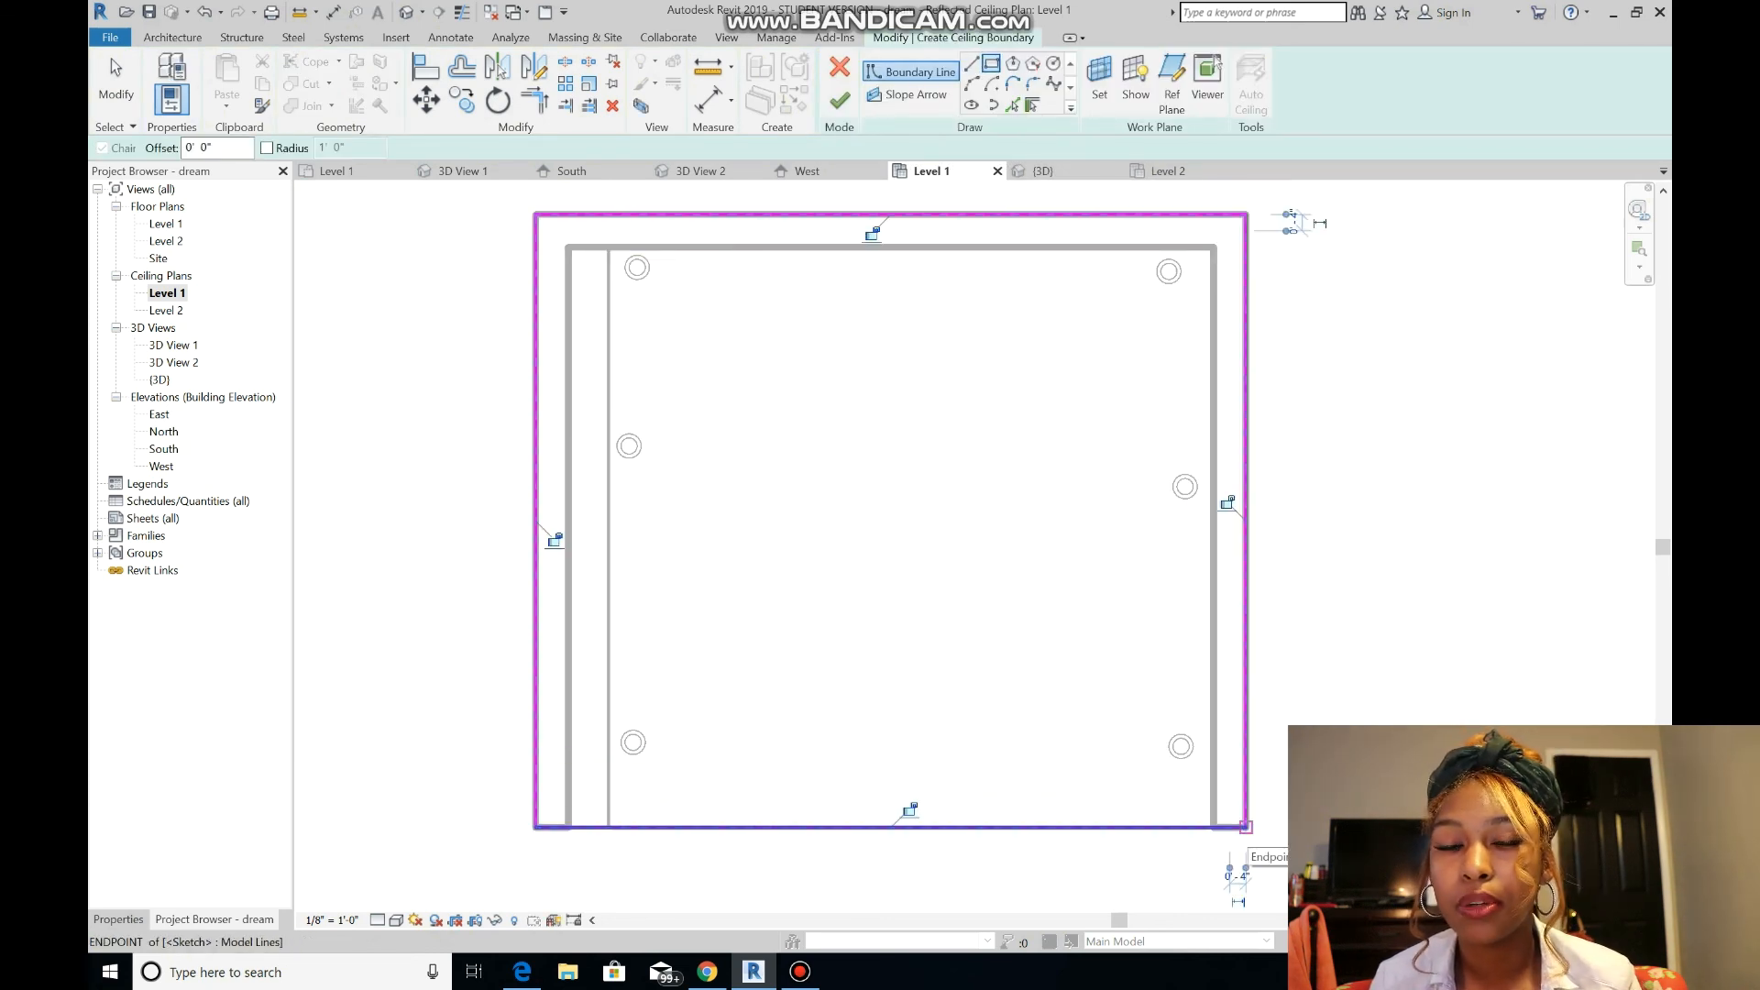
click(839, 99)
- Raise the full rectangular ceiling in the South elevation to sit above the U-shaped ceiling, lining its end up with the outer wall face
click(571, 171)
scroll(704, 387, down, 8)
scroll(698, 387, up, 7)
drag(702, 480, 701, 467)
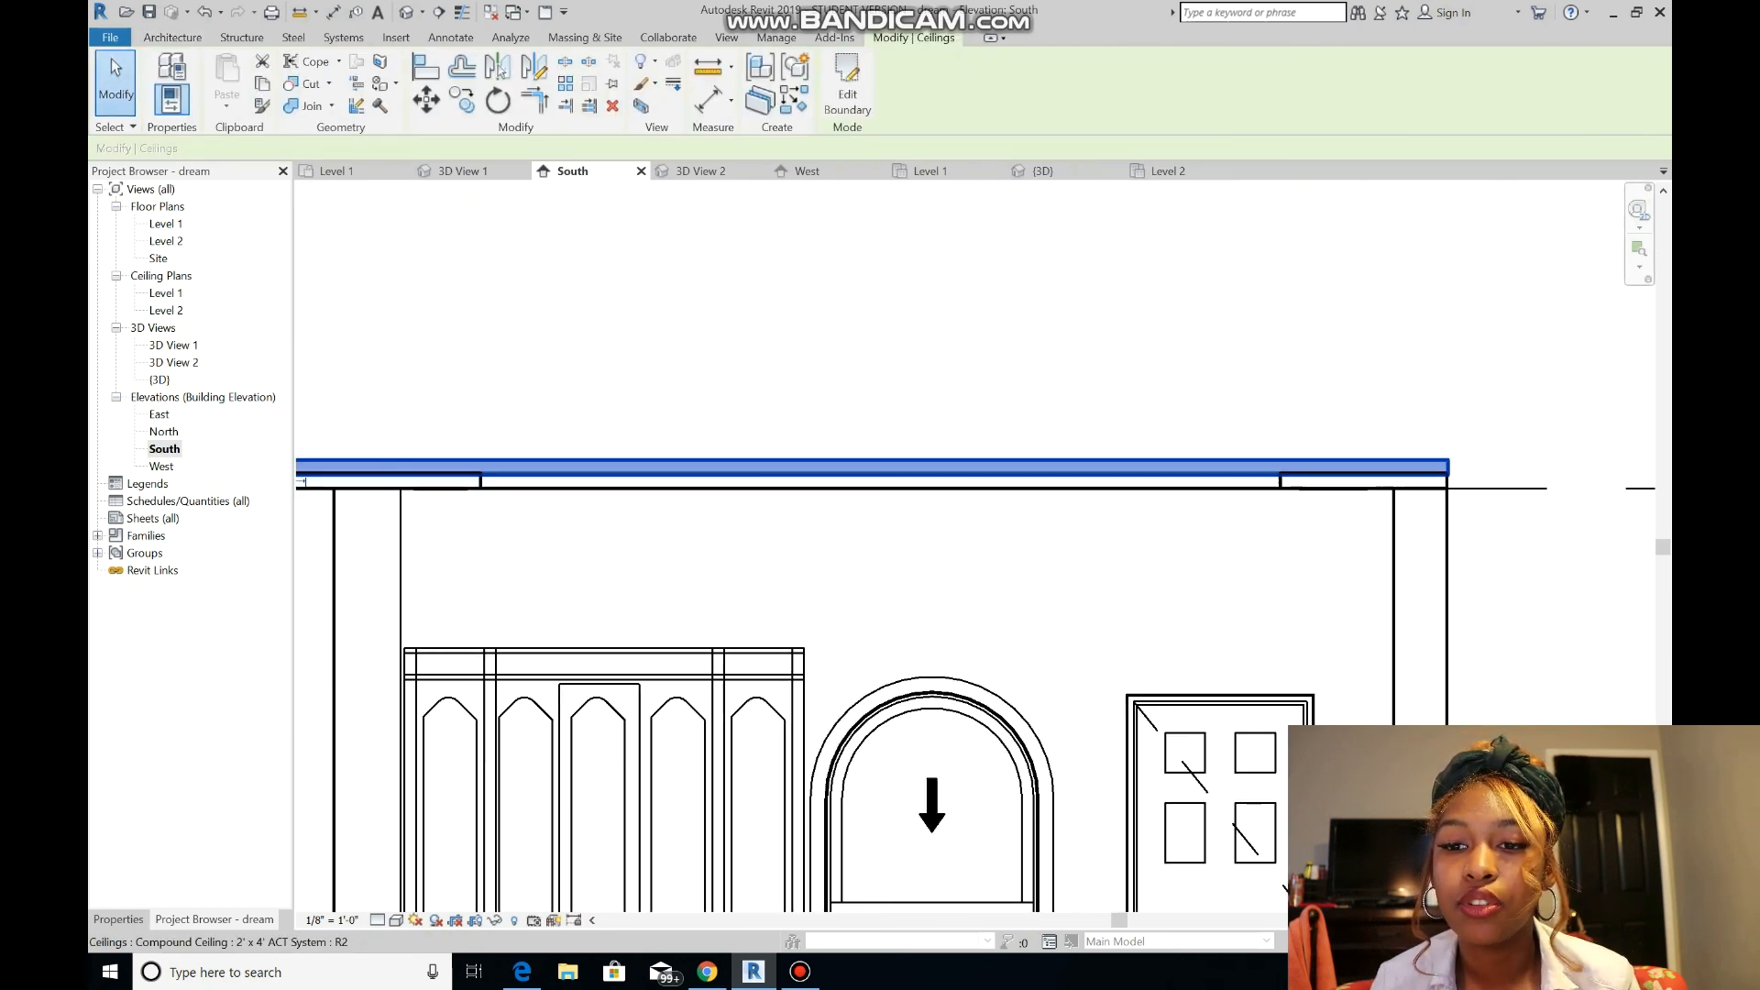
scroll(1148, 355, down, 7)
scroll(1055, 437, up, 8)
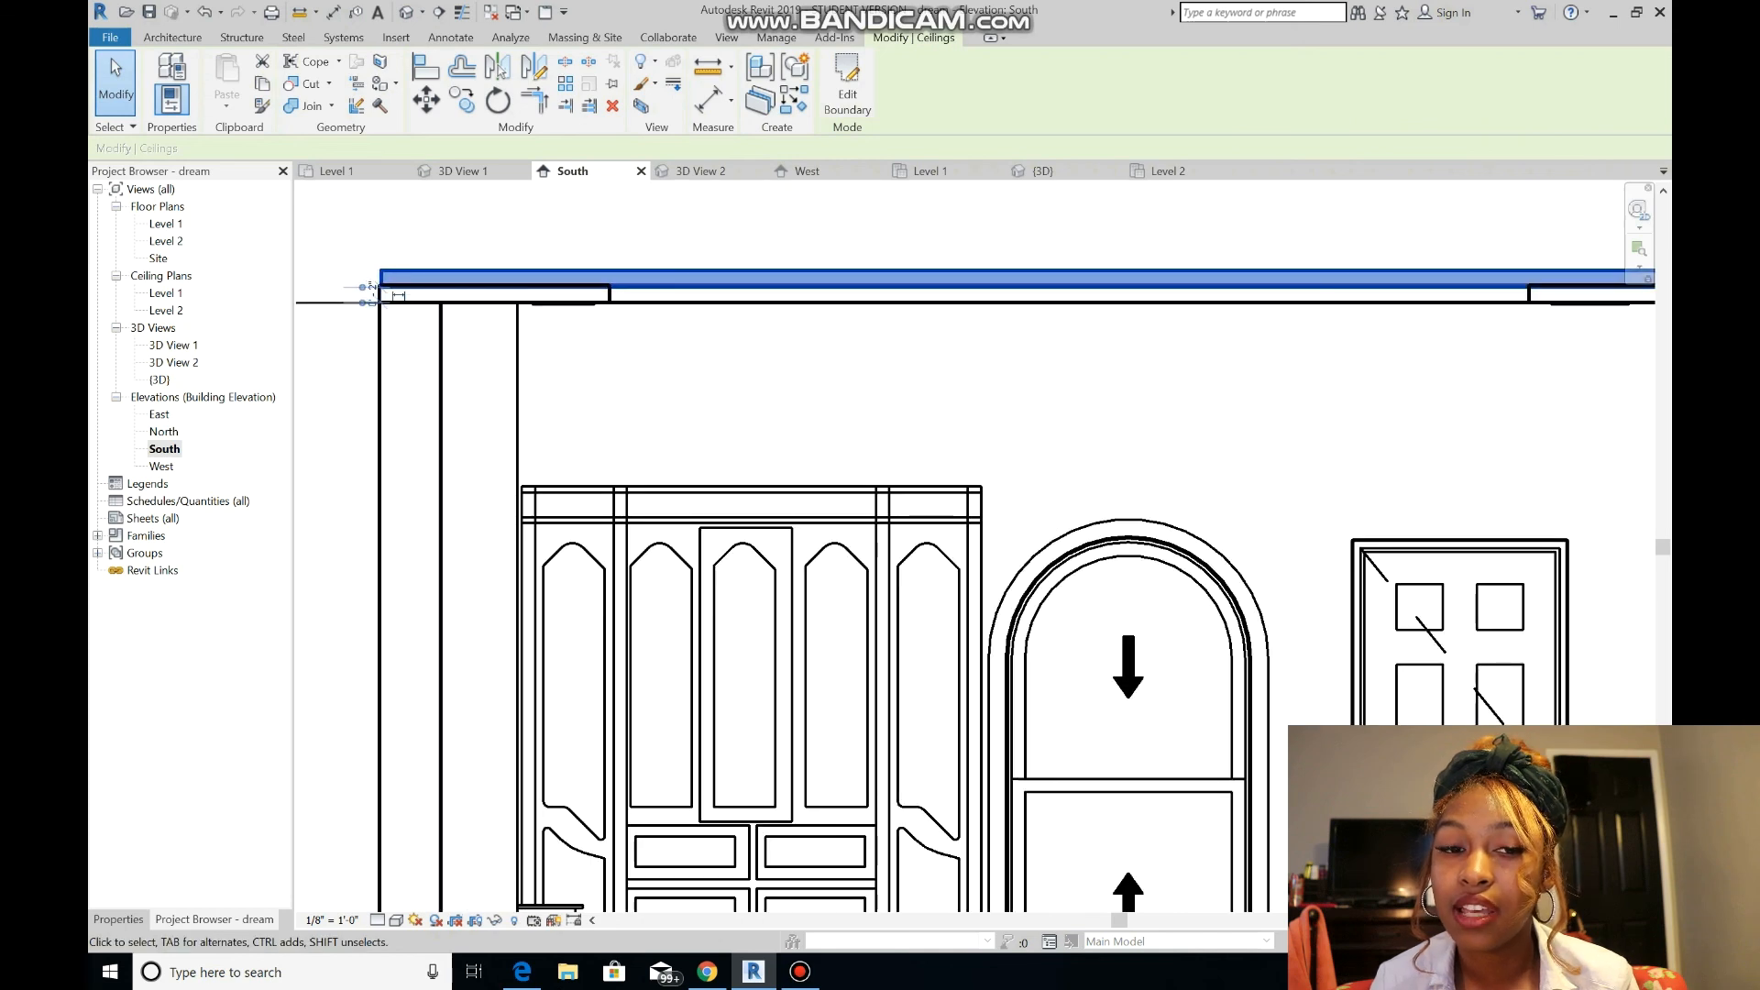
scroll(353, 265, up, 5)
mouse_move(550, 312)
mouse_down()
mouse_move(530, 272)
mouse_move(547, 293)
mouse_up()
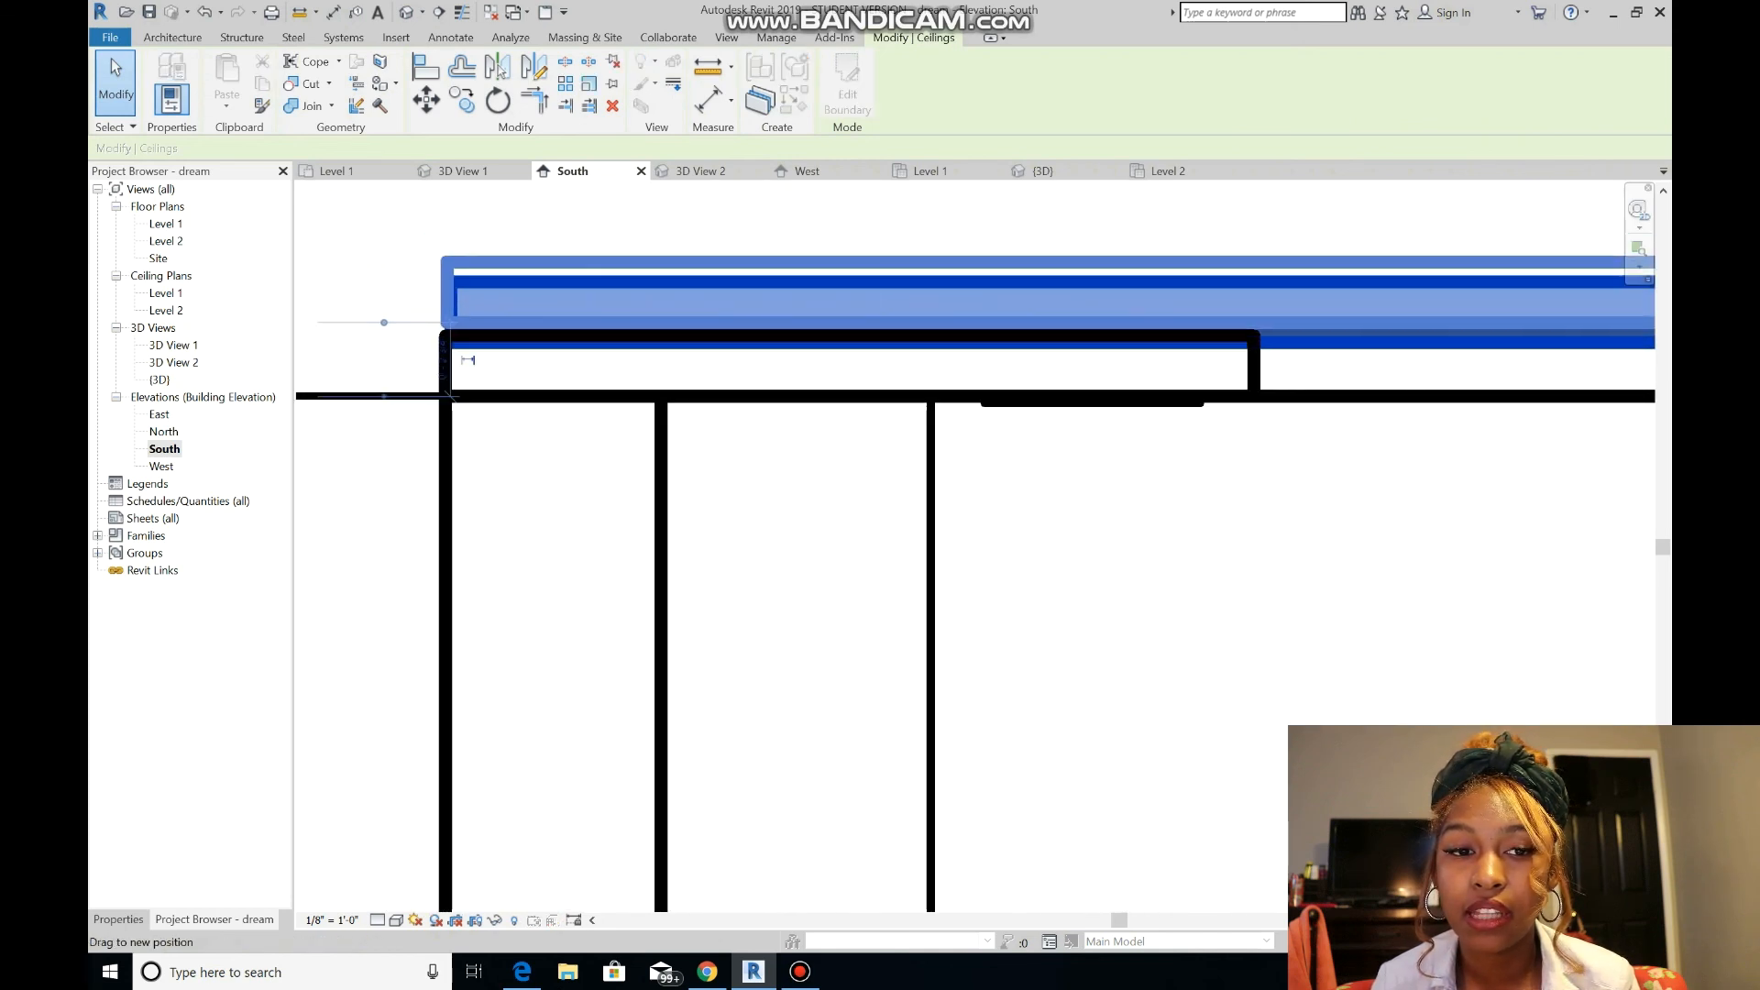
drag(450, 396, 446, 394)
key(Escape)
- Nudge the upper ceiling slightly down onto the U-shaped ceiling in the South elevation and return to the {3D} view
scroll(974, 489, down, 6)
scroll(863, 420, up, 6)
scroll(1074, 564, up, 3)
click(1075, 563)
drag(1075, 564, 1074, 578)
key(Escape)
scroll(1227, 459, down, 5)
scroll(1227, 460, up, 2)
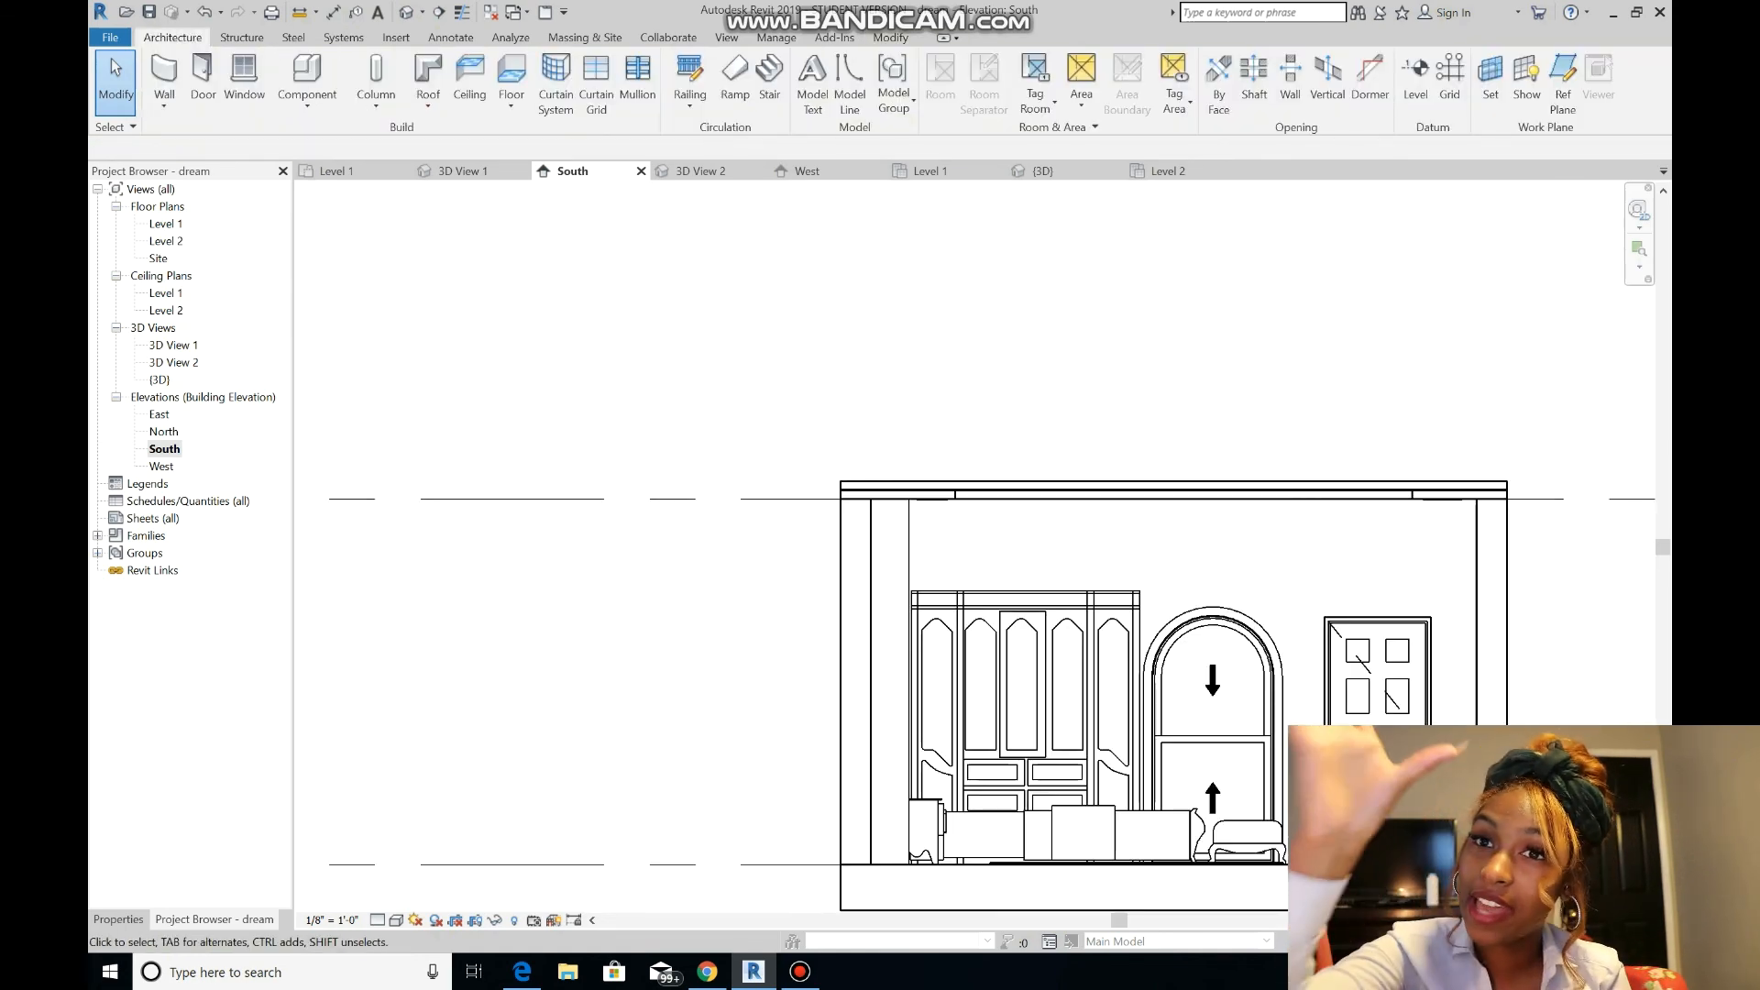
click(1043, 170)
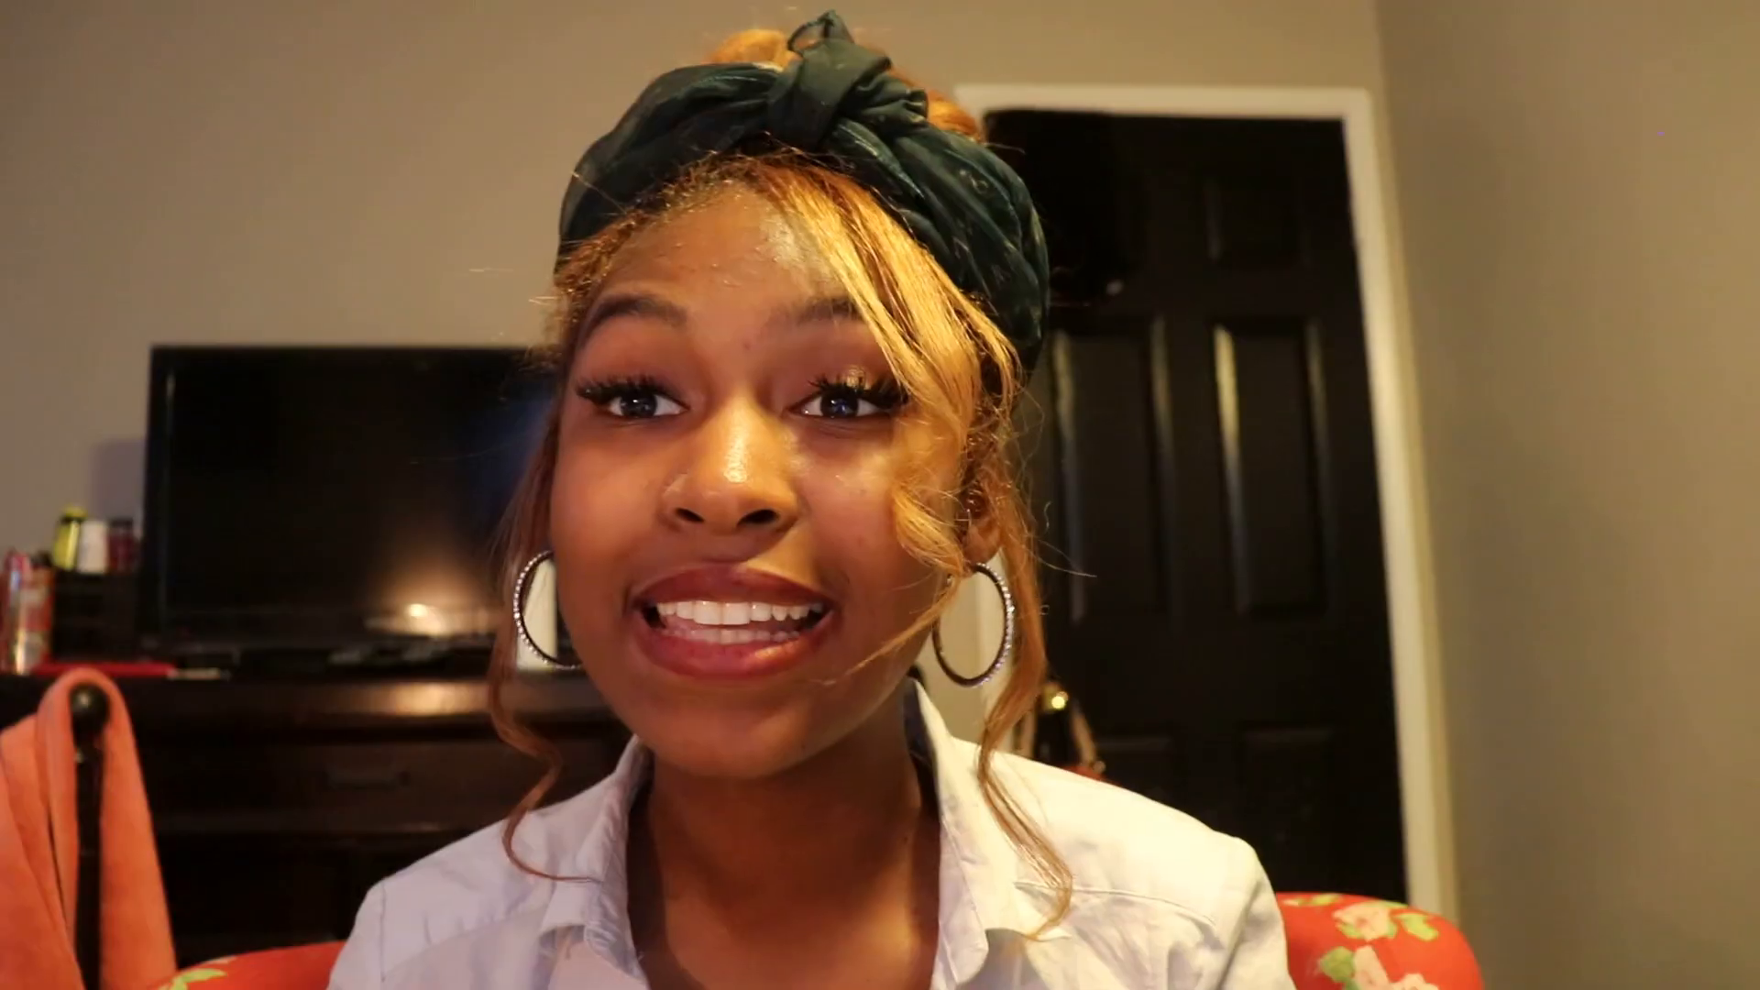